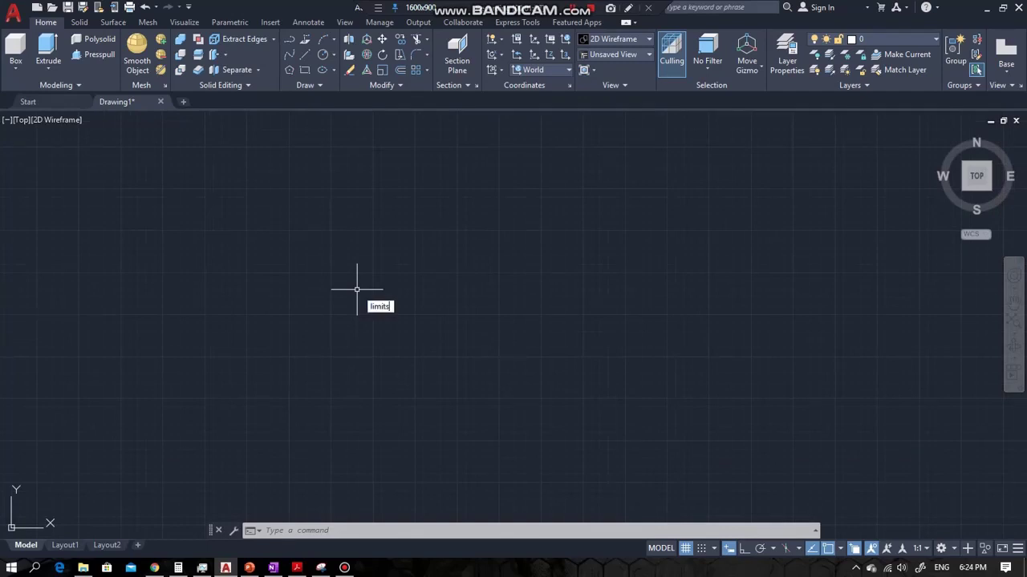
Set the model space limits from 0,0 to 500,500.
{"action": "key", "text": "Return"}
{"action": "type", "text": "0,0"}
{"action": "key", "text": "Return"}
{"action": "type", "text": "500,50"}
{"action": "key", "text": "Return"}
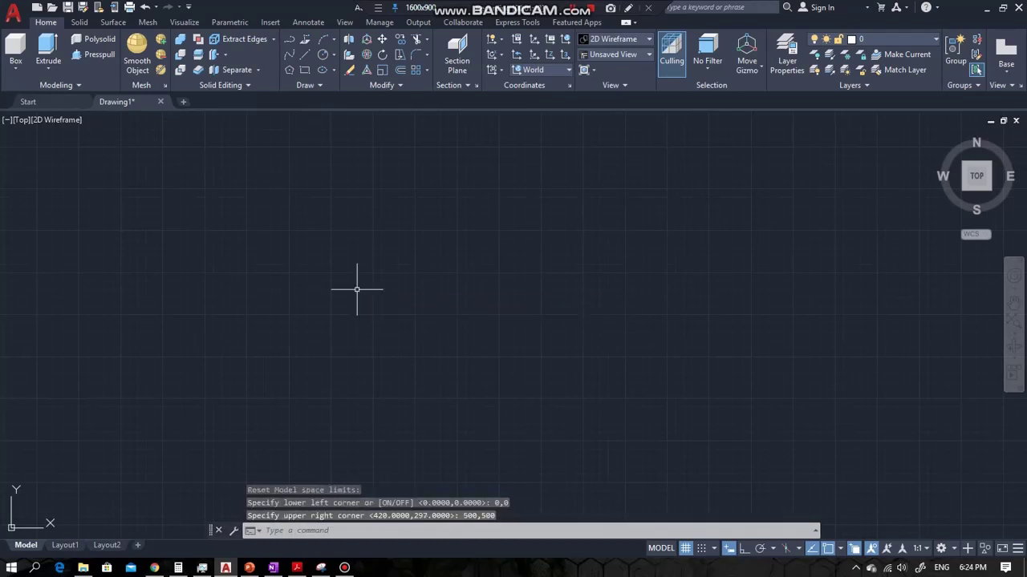
Configure the drawing units to a length precision of 0.00, keeping millimeters as the insertion scale.
{"action": "type", "text": "un"}
{"action": "key", "text": "Return"}
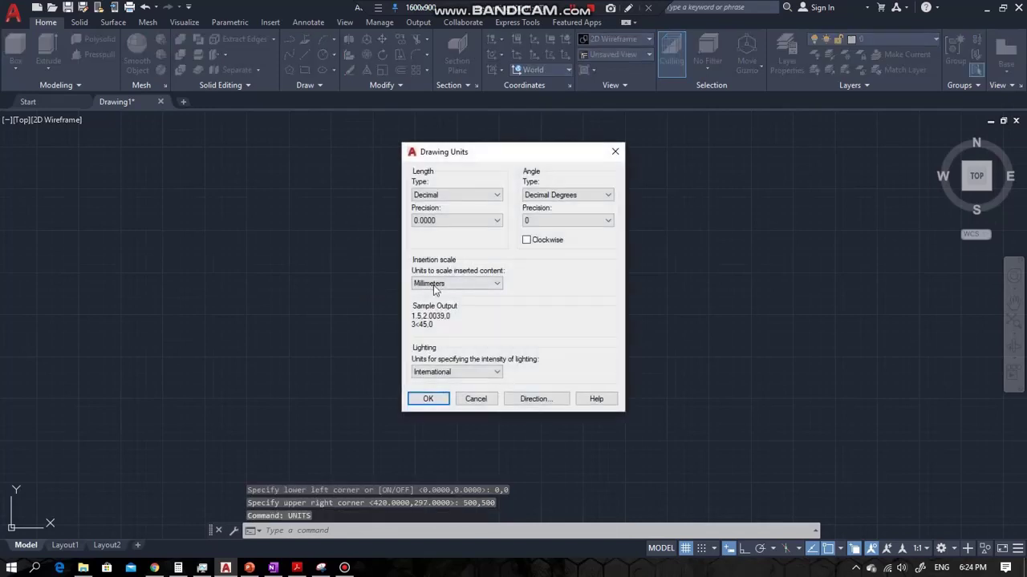
{"action": "left_click", "coordinate": [433, 286]}
{"action": "left_click", "coordinate": [441, 229]}
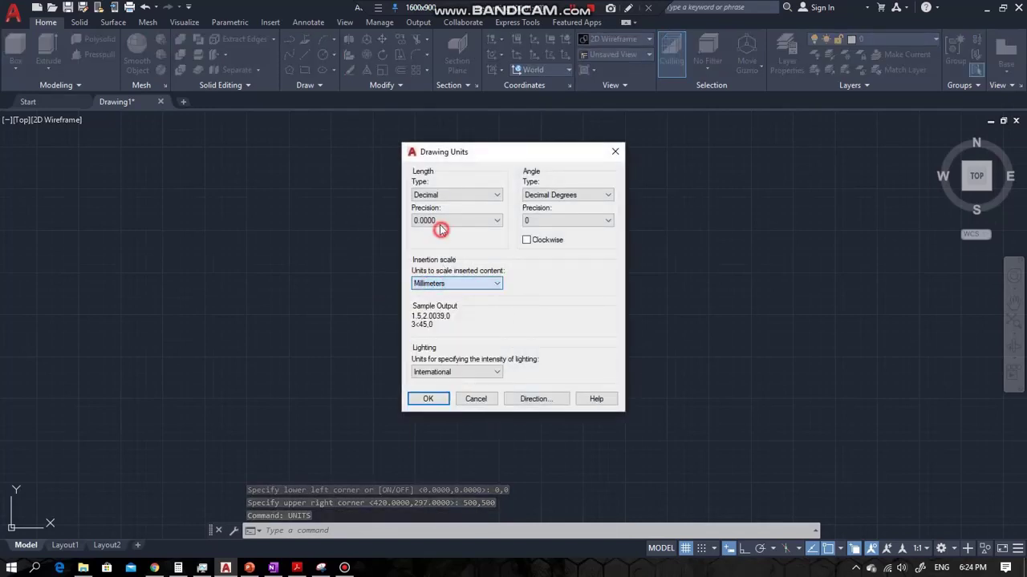
{"action": "left_click", "coordinate": [440, 248]}
{"action": "left_click", "coordinate": [431, 399]}
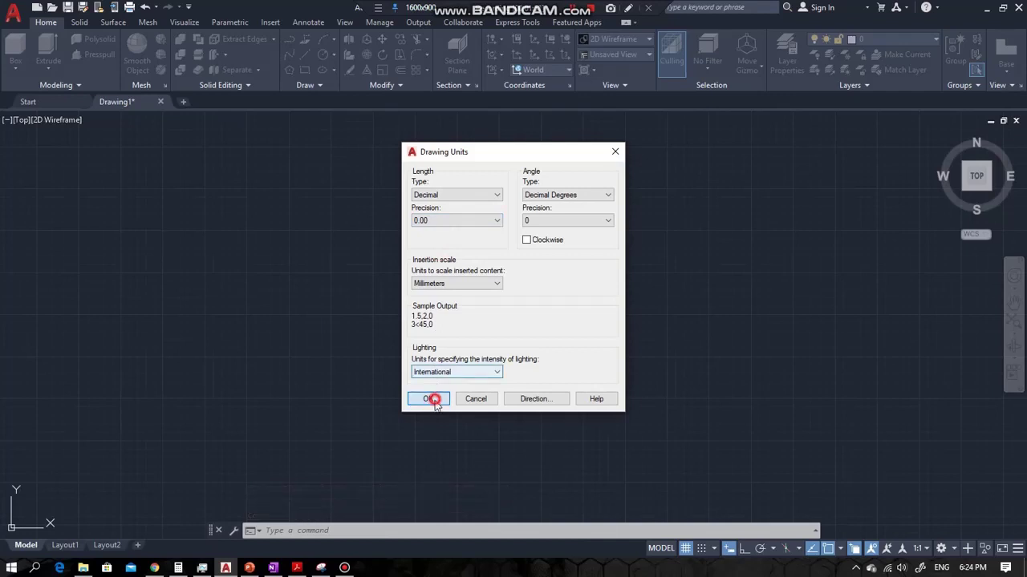
Switch to the SW Isometric view and draw a 25 by 35 mm rectangle starting near the origin.
{"action": "left_click", "coordinate": [964, 190]}
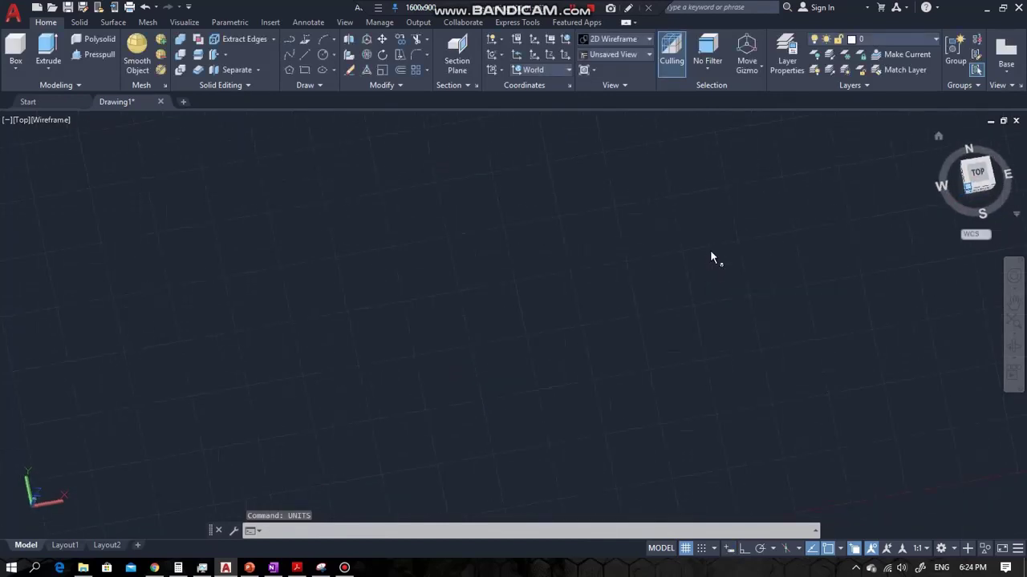
{"action": "middle_click_drag", "start_coordinate": [525, 237], "coordinate": [454, 336]}
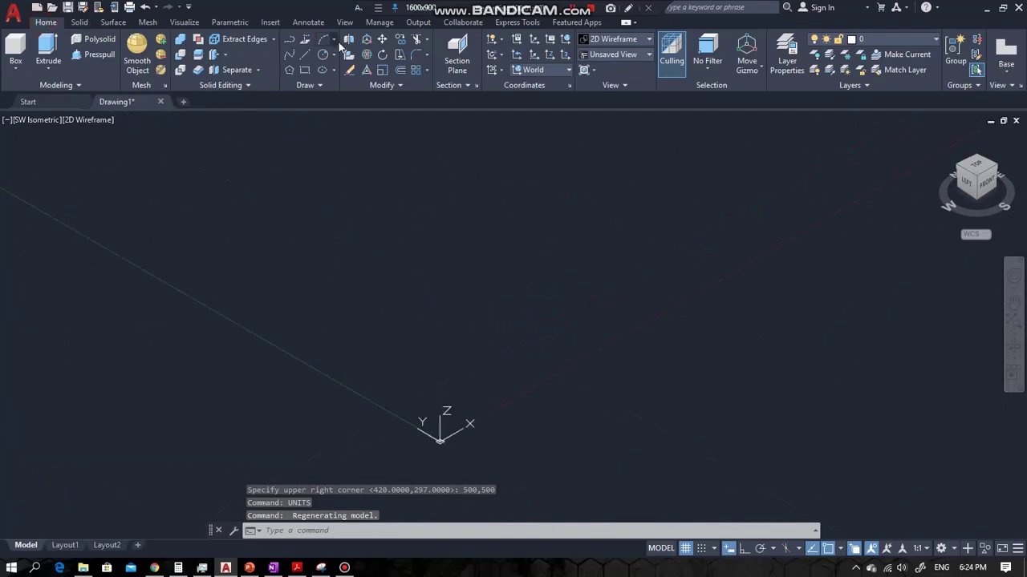
{"action": "left_click", "coordinate": [305, 69]}
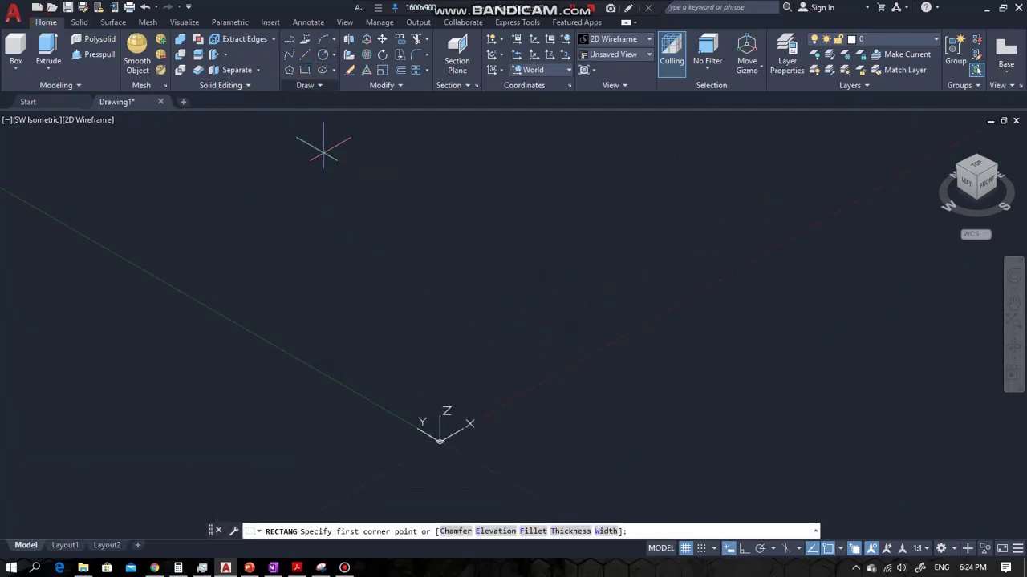
{"action": "left_click", "coordinate": [437, 373]}
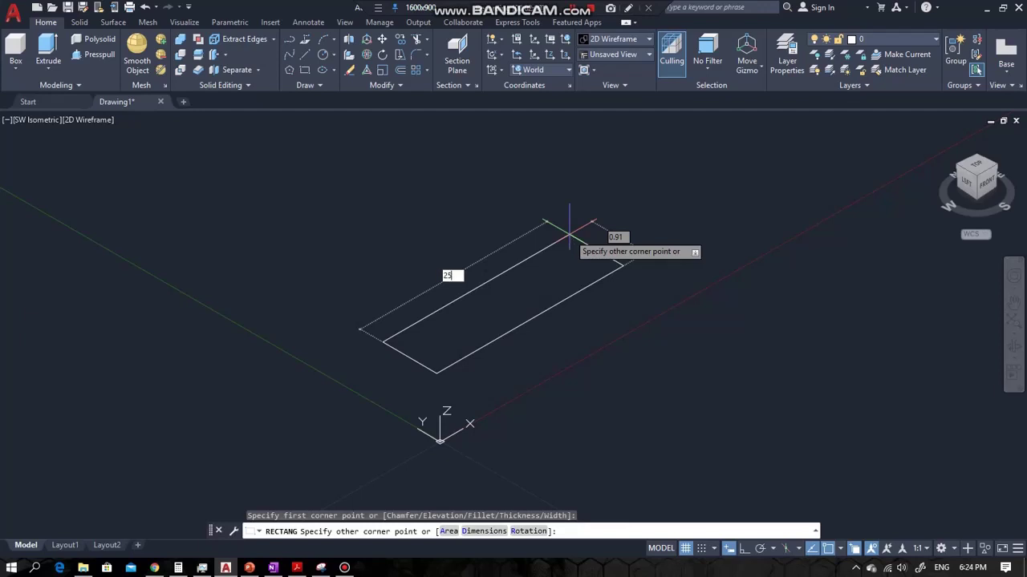
{"action": "type", "text": "25"}
{"action": "key", "text": "Tab"}
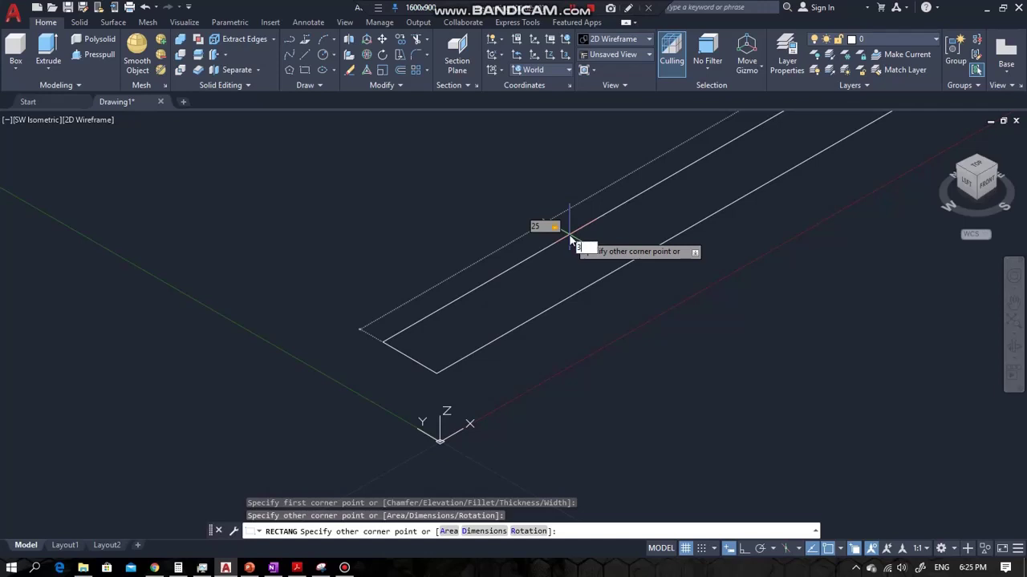
{"action": "type", "text": "35"}
{"action": "key", "text": "Return"}
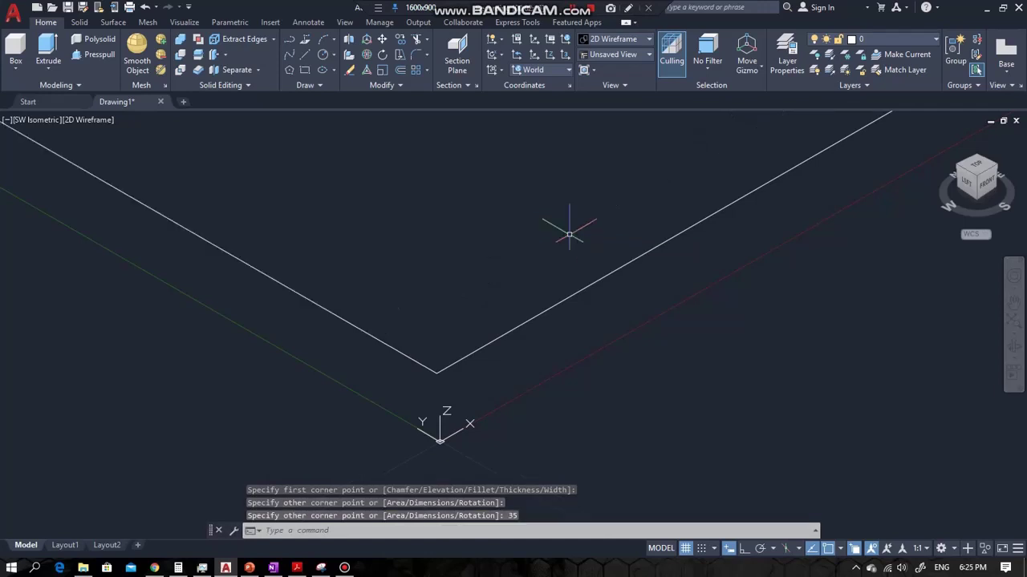
Draw a second rectangle, 35 by 30 mm, starting at the first rectangle's corner nearest the origin.
{"action": "key", "text": "Escape"}
{"action": "type", "text": "z"}
{"action": "key", "text": "Return"}
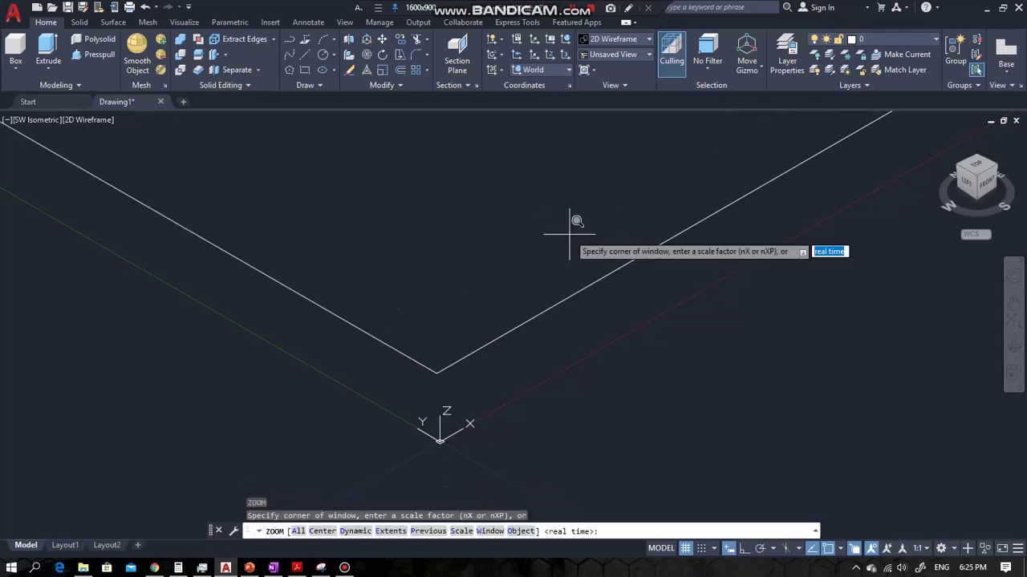
{"action": "type", "text": "a"}
{"action": "key", "text": "Return"}
{"action": "scroll", "coordinate": [574, 235], "scroll_direction": "down", "scroll_amount": 3}
{"action": "middle_click_drag", "start_coordinate": [574, 235], "coordinate": [328, 343]}
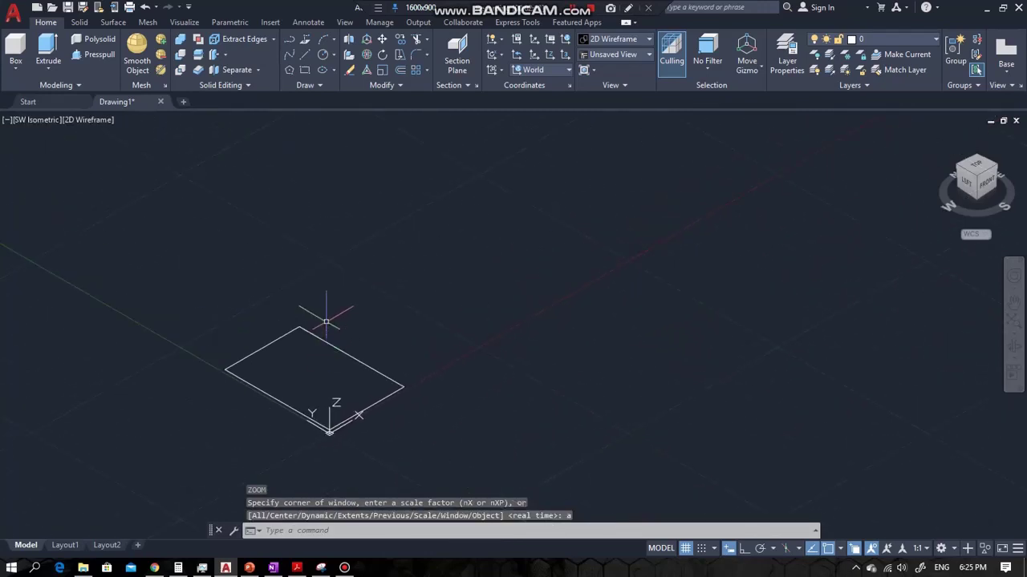
{"action": "scroll", "coordinate": [327, 315], "scroll_direction": "down", "scroll_amount": 2}
{"action": "scroll", "coordinate": [320, 310], "scroll_direction": "up", "scroll_amount": 2}
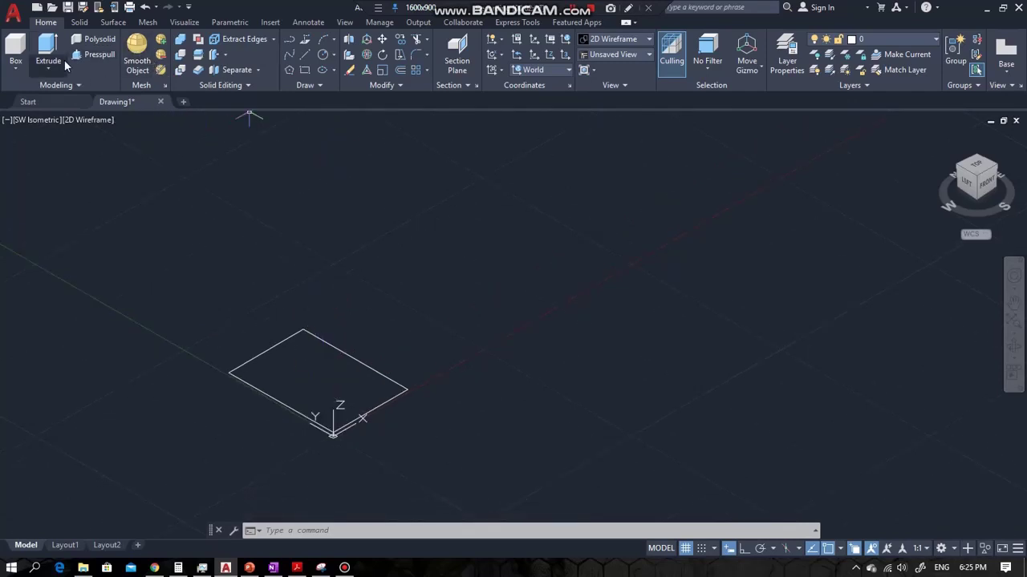
{"action": "left_click", "coordinate": [304, 70]}
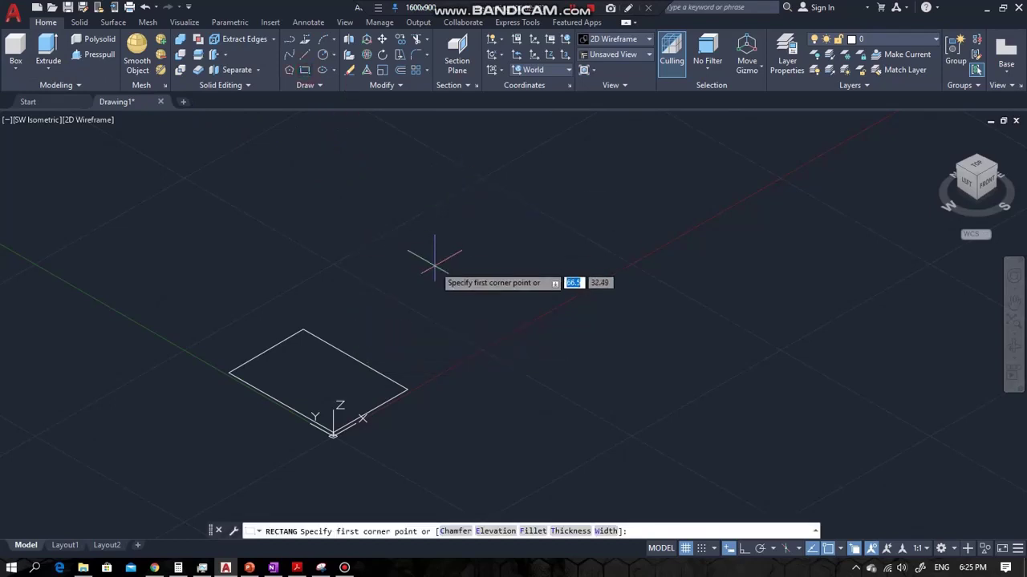
{"action": "left_click", "coordinate": [333, 433]}
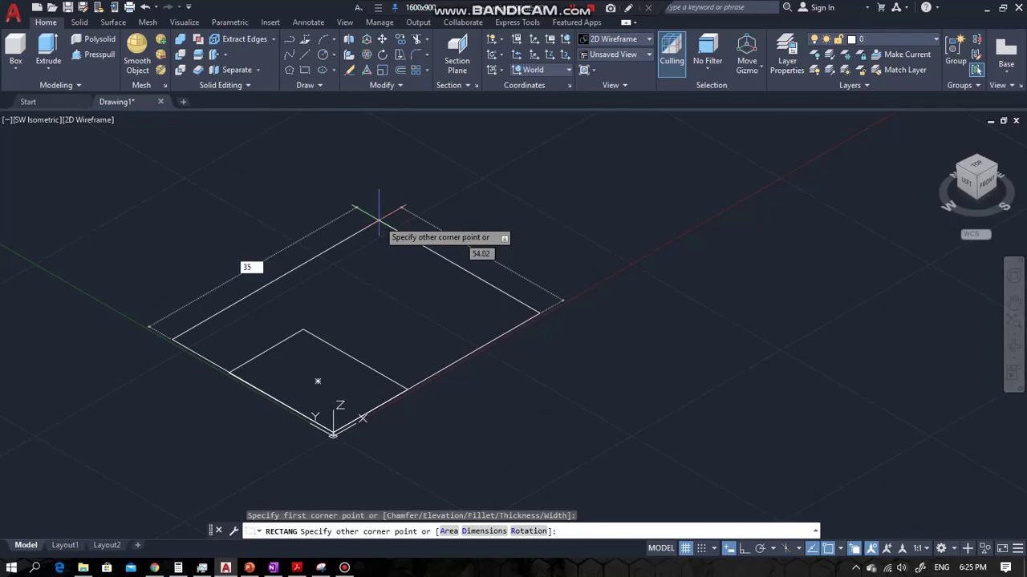
{"action": "type", "text": "35"}
{"action": "key", "text": "Tab"}
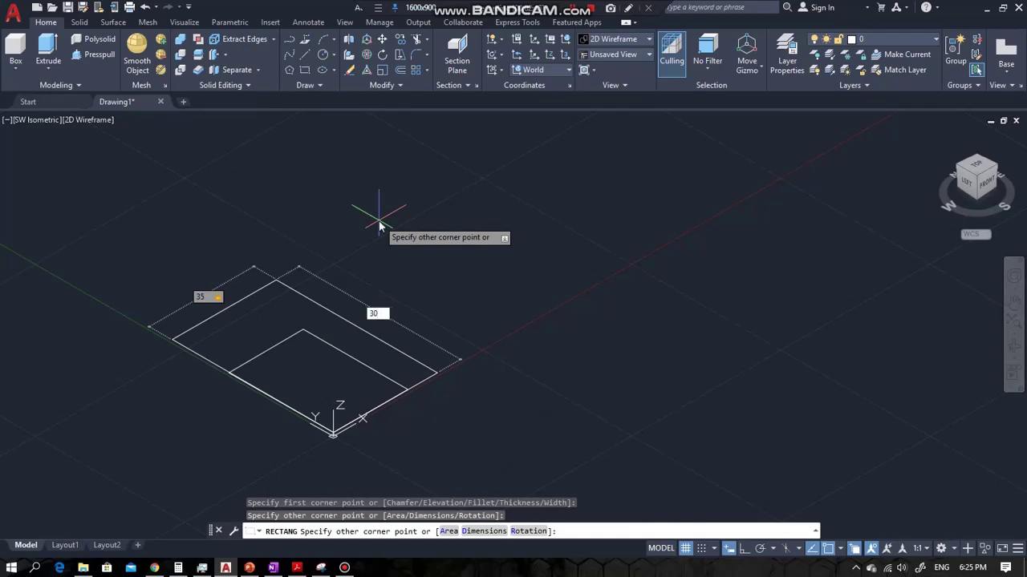
{"action": "key", "text": "Return"}
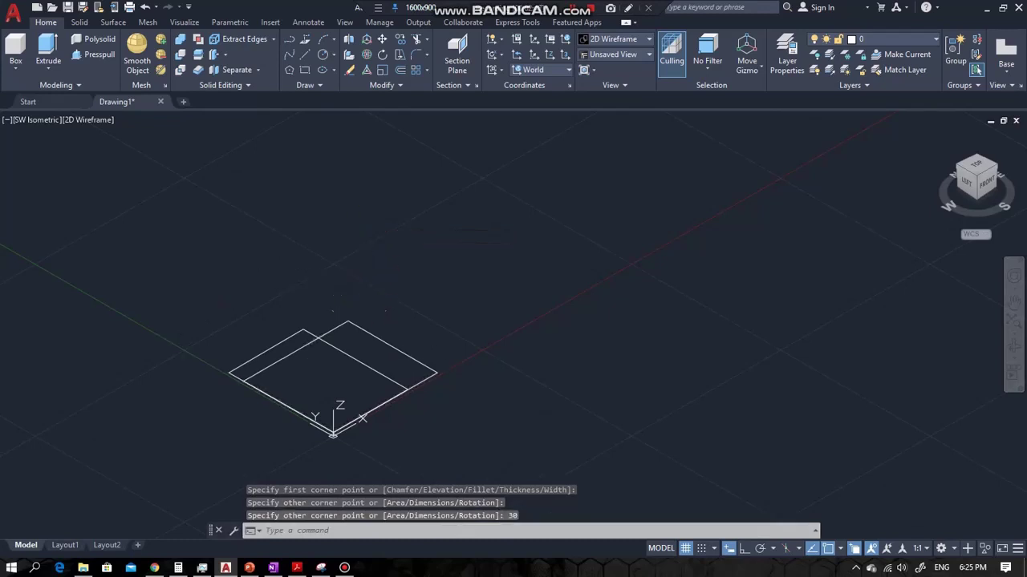
Change the visual style of the view to Realistic.
{"action": "left_click", "coordinate": [356, 327]}
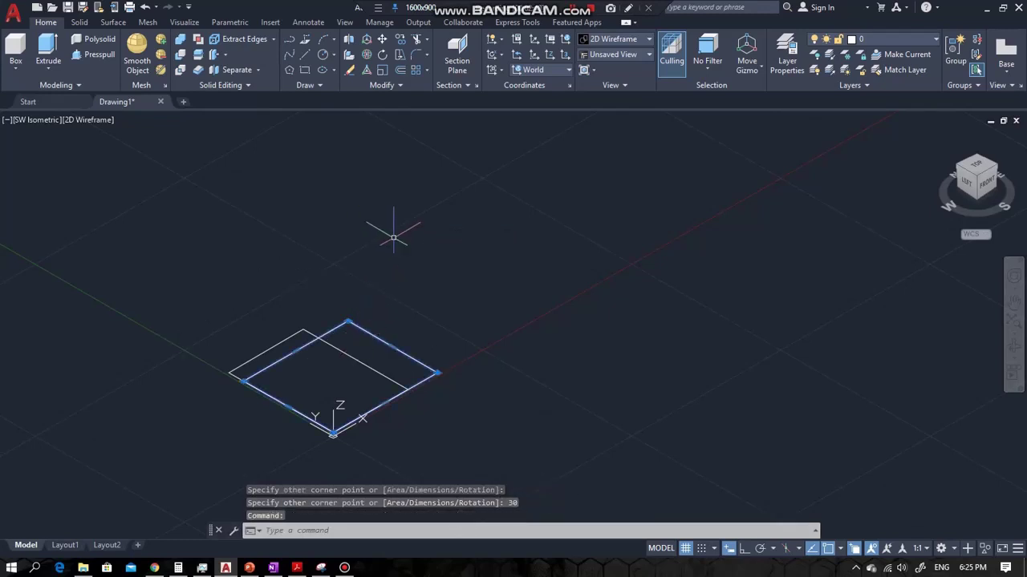
{"action": "scroll", "coordinate": [393, 232], "scroll_direction": "up", "scroll_amount": 2}
{"action": "scroll", "coordinate": [392, 225], "scroll_direction": "down", "scroll_amount": 2}
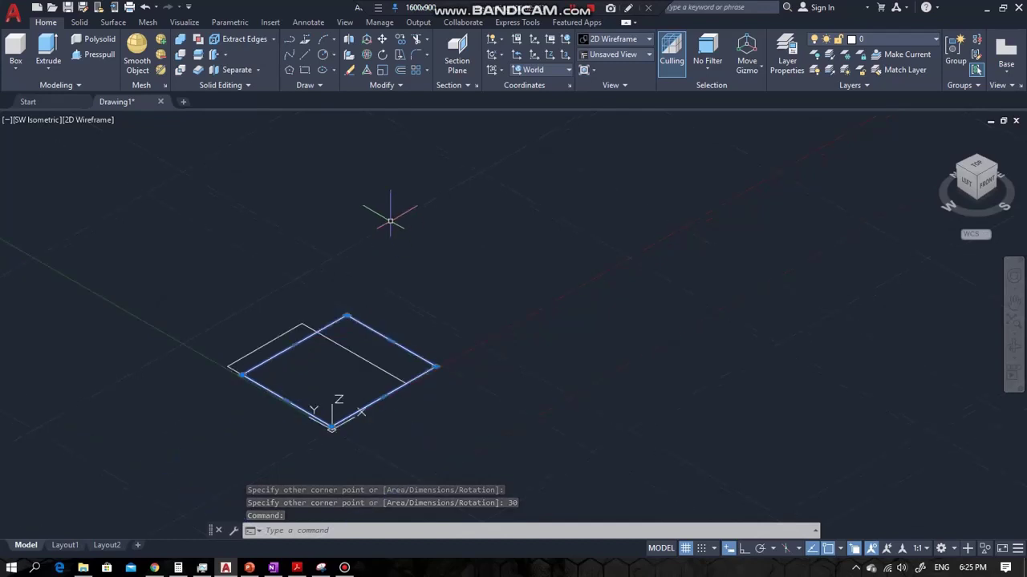
{"action": "left_click", "coordinate": [629, 44]}
{"action": "left_click", "coordinate": [766, 62]}
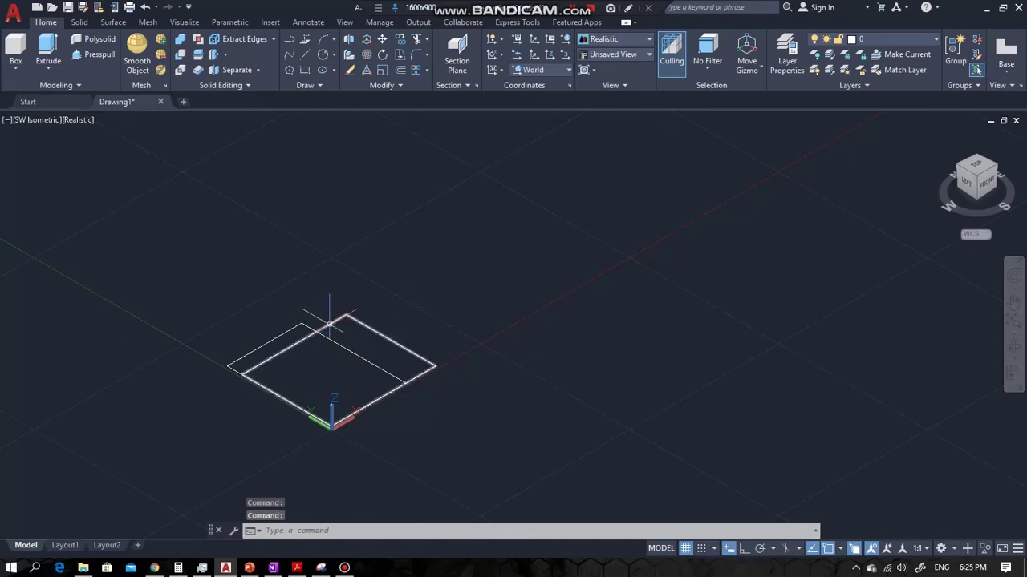
Move the 35 by 30 mm rectangle 45 mm up along the Z axis with the Move gizmo, with Ortho on.
{"action": "left_click", "coordinate": [328, 323]}
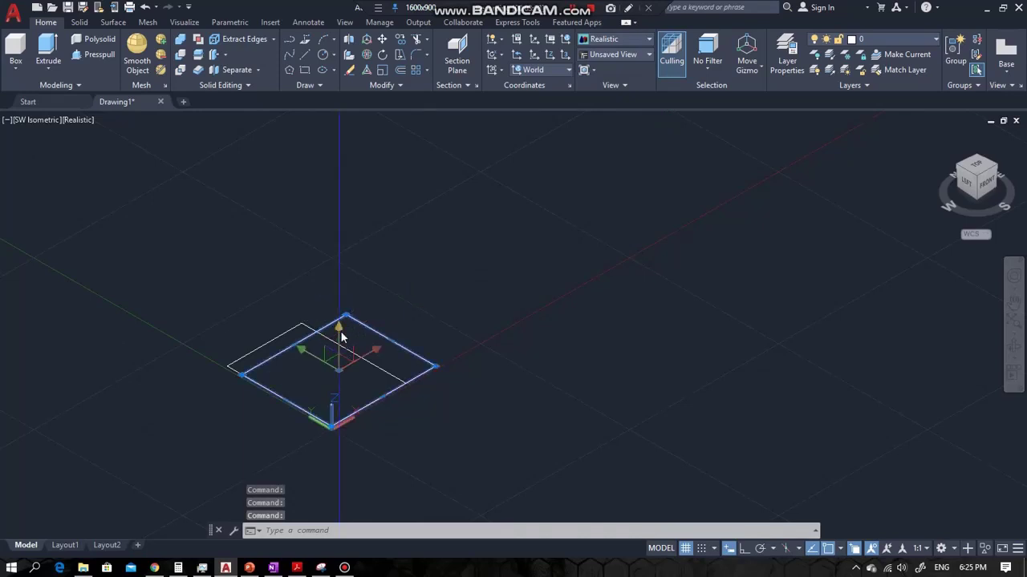
{"action": "left_click", "coordinate": [340, 331]}
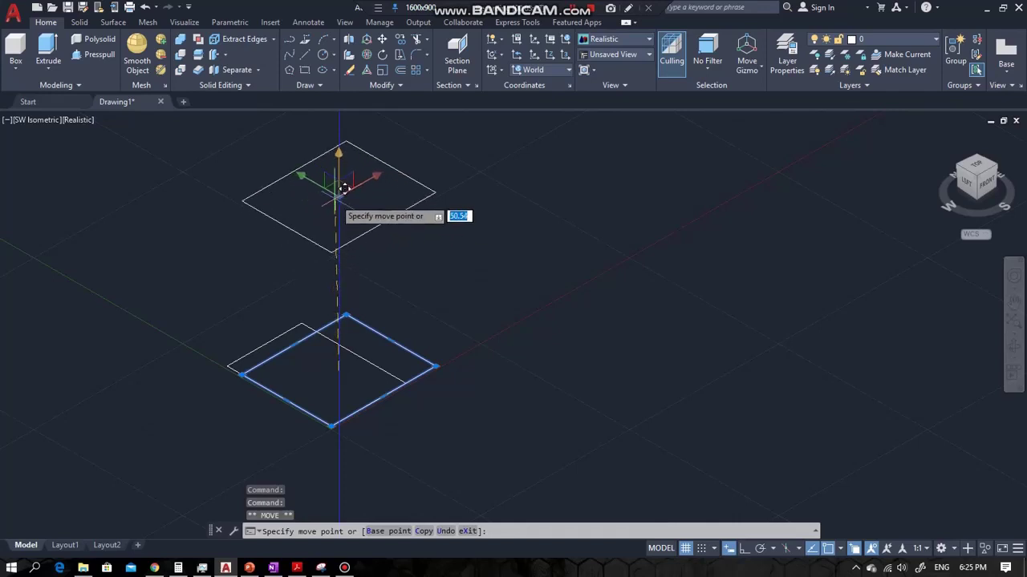
{"action": "left_click", "coordinate": [741, 552]}
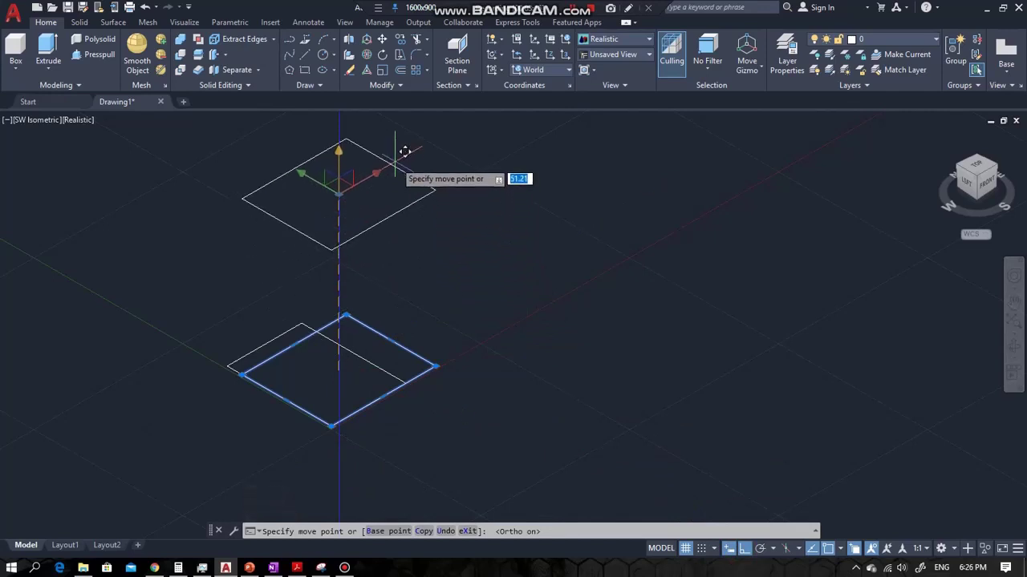
{"action": "key", "text": "Return"}
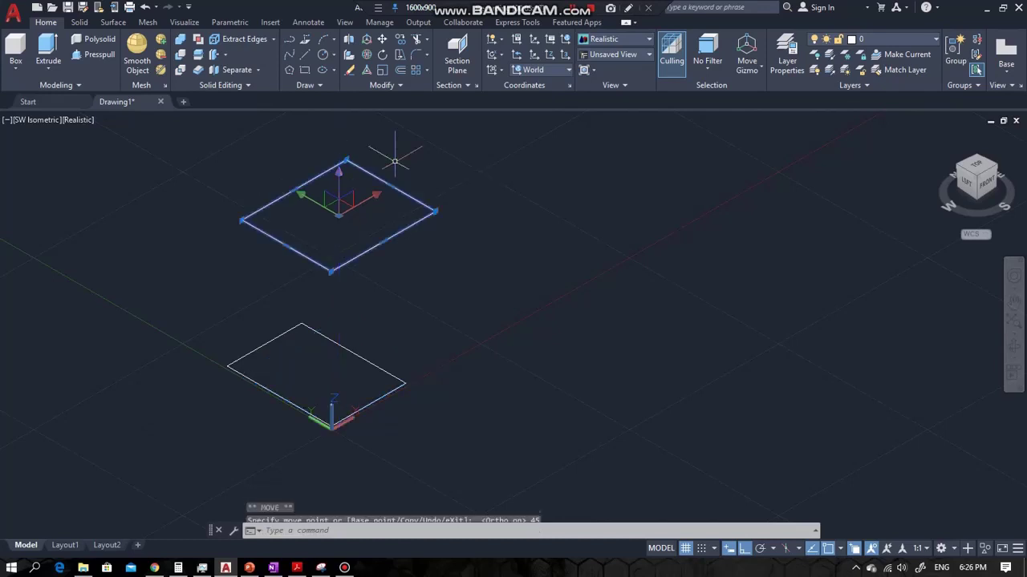
{"action": "key", "text": "Escape"}
Rotate the raised rectangle about the Y axis with the Rotate gizmo so that it stands vertically.
{"action": "scroll", "coordinate": [333, 225], "scroll_direction": "down", "scroll_amount": 2}
{"action": "scroll", "coordinate": [329, 222], "scroll_direction": "down", "scroll_amount": 2}
{"action": "middle_click_drag", "start_coordinate": [329, 222], "coordinate": [299, 302]}
{"action": "scroll", "coordinate": [238, 313], "scroll_direction": "up", "scroll_amount": 5}
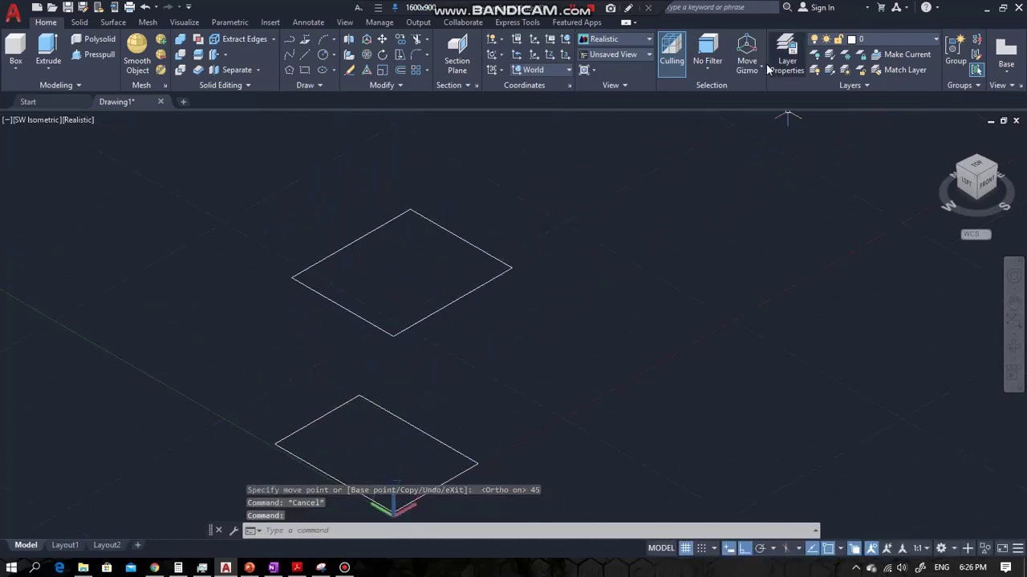
{"action": "left_click", "coordinate": [761, 71]}
{"action": "left_click", "coordinate": [774, 114]}
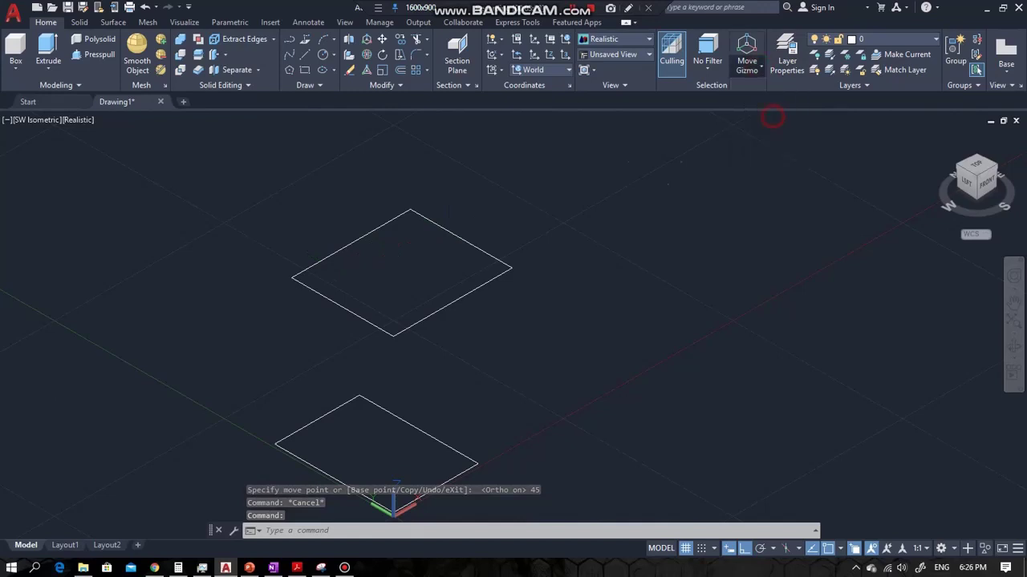
{"action": "left_click", "coordinate": [451, 233]}
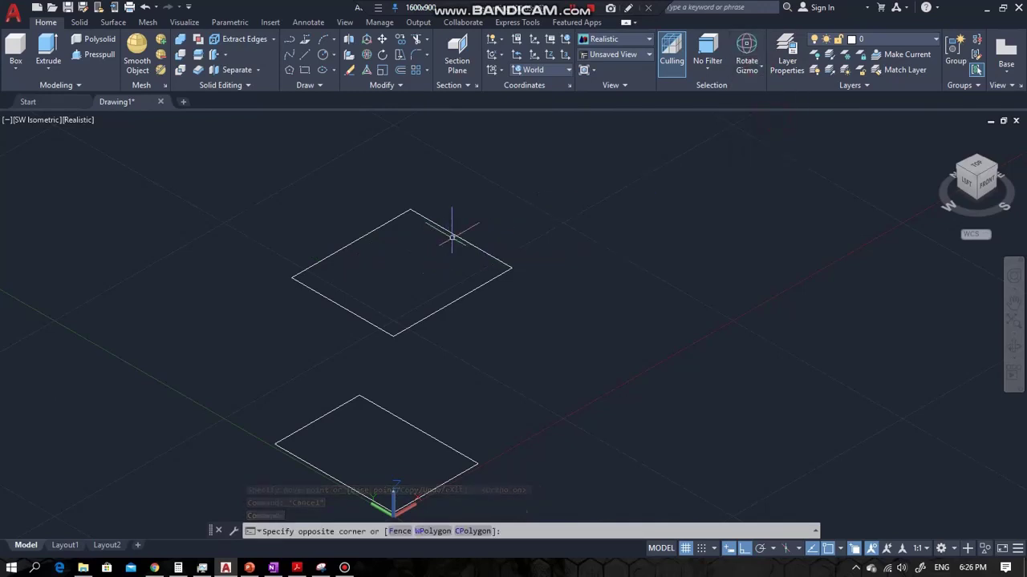
{"action": "left_click", "coordinate": [442, 205]}
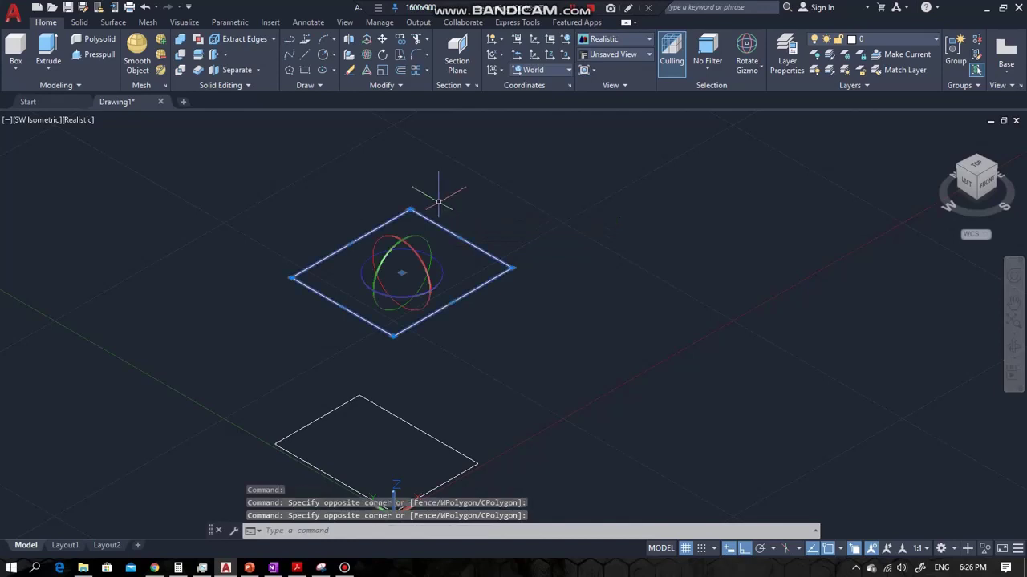
{"action": "left_click", "coordinate": [394, 251]}
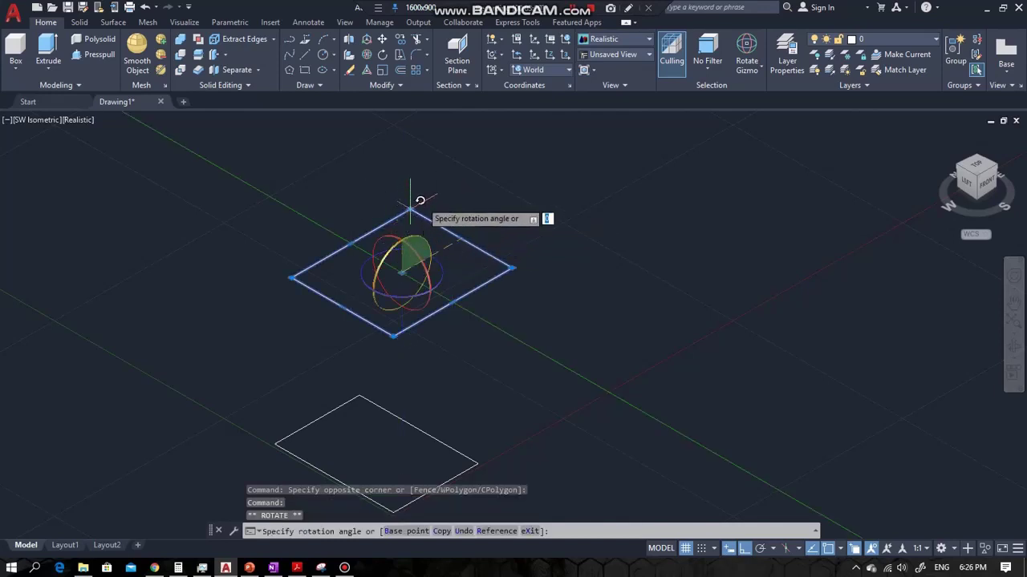
{"action": "left_click", "coordinate": [446, 186]}
{"action": "scroll", "coordinate": [520, 253], "scroll_direction": "down", "scroll_amount": 6}
{"action": "scroll", "coordinate": [520, 252], "scroll_direction": "up", "scroll_amount": 4}
{"action": "key", "text": "Escape"}
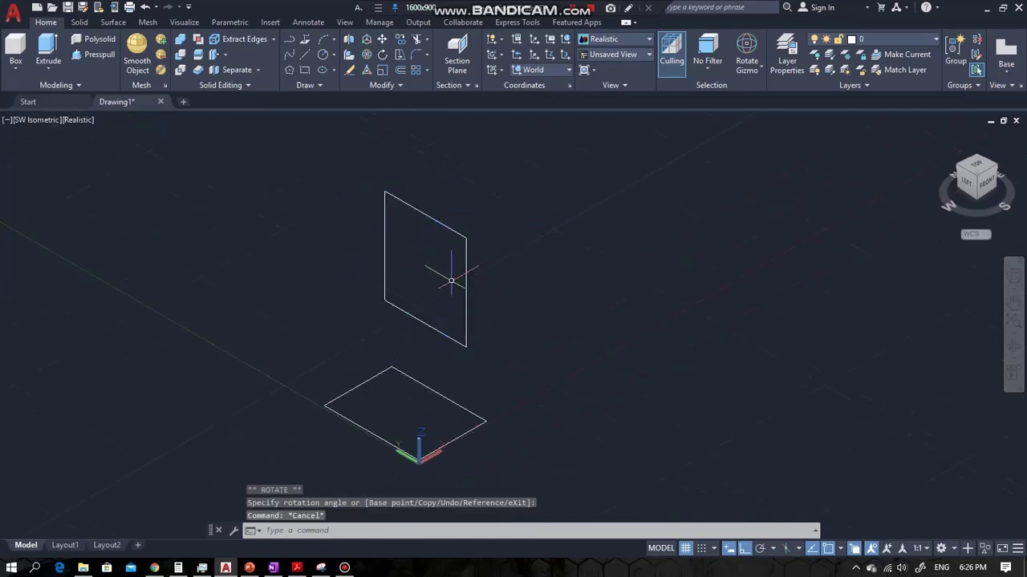
Move the vertical rectangle about 48 mm along the X axis, away from the base rectangle, with the Move gizmo.
{"action": "left_click", "coordinate": [464, 271]}
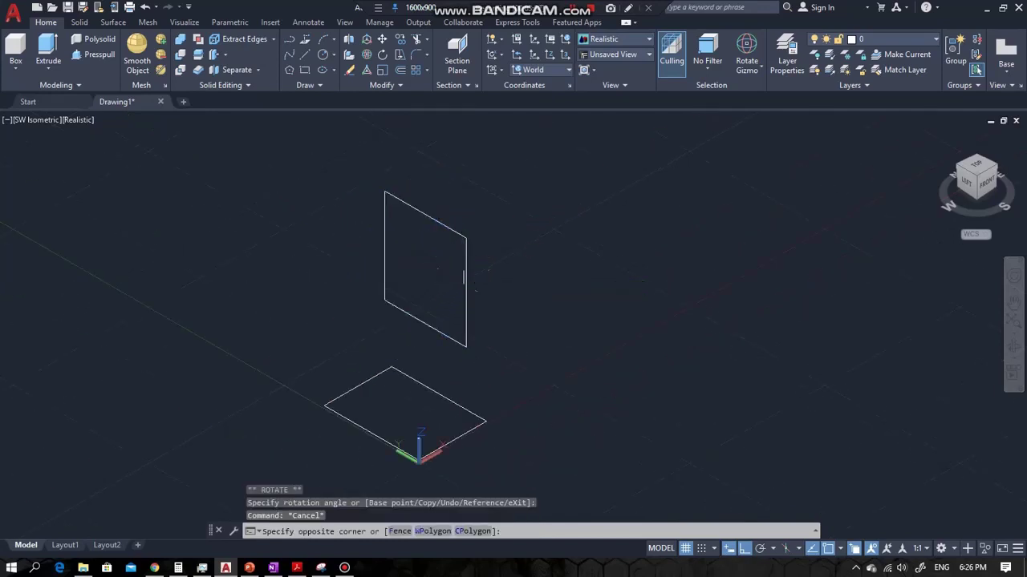
{"action": "left_click", "coordinate": [762, 58]}
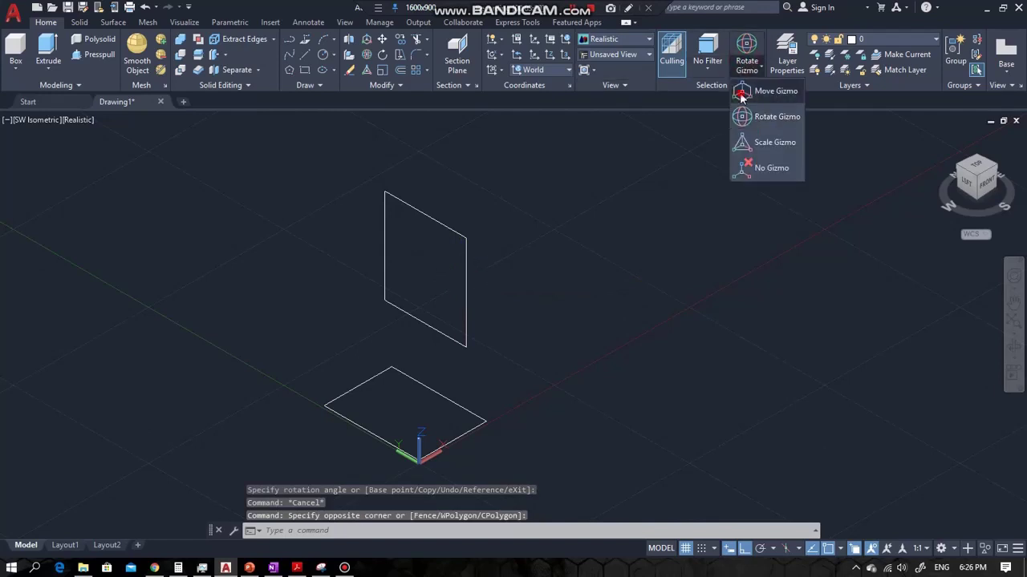
{"action": "left_click", "coordinate": [744, 93]}
{"action": "left_click", "coordinate": [464, 274]}
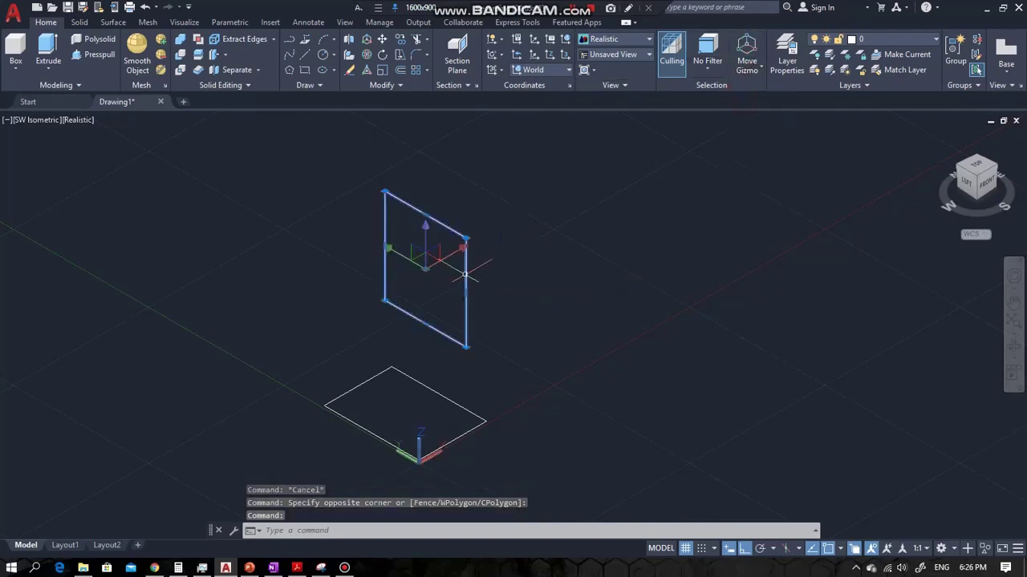
{"action": "left_click", "coordinate": [454, 256]}
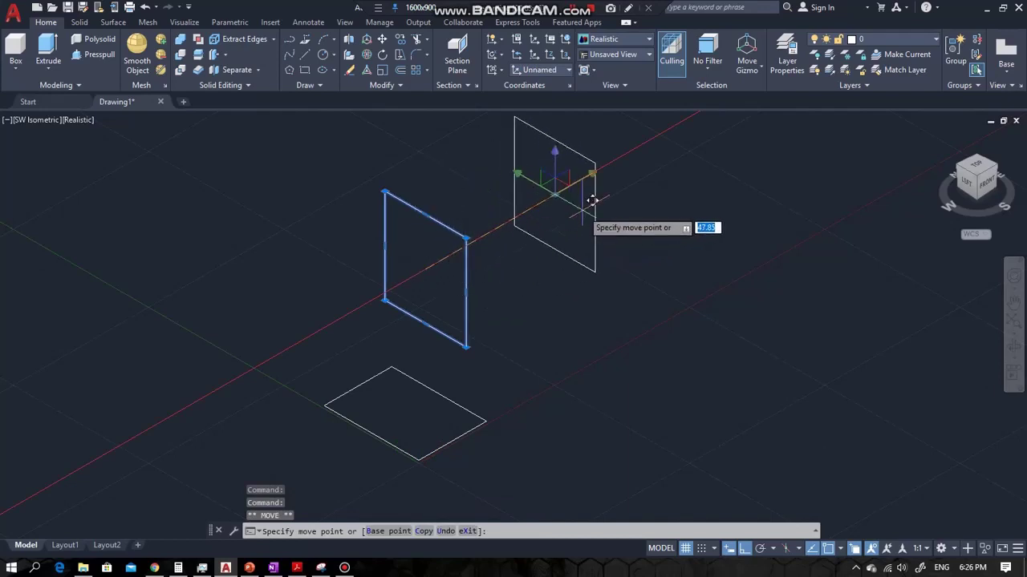
{"action": "left_click", "coordinate": [589, 199]}
{"action": "scroll", "coordinate": [437, 312], "scroll_direction": "down", "scroll_amount": 2}
{"action": "key", "text": "Escape"}
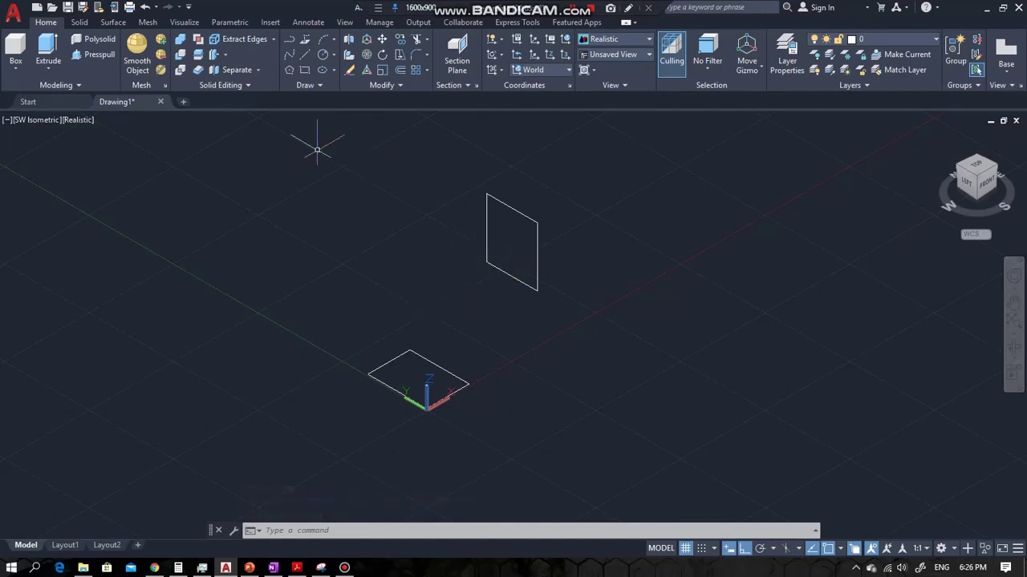
{"action": "left_click", "coordinate": [48, 69]}
{"action": "left_click", "coordinate": [467, 385]}
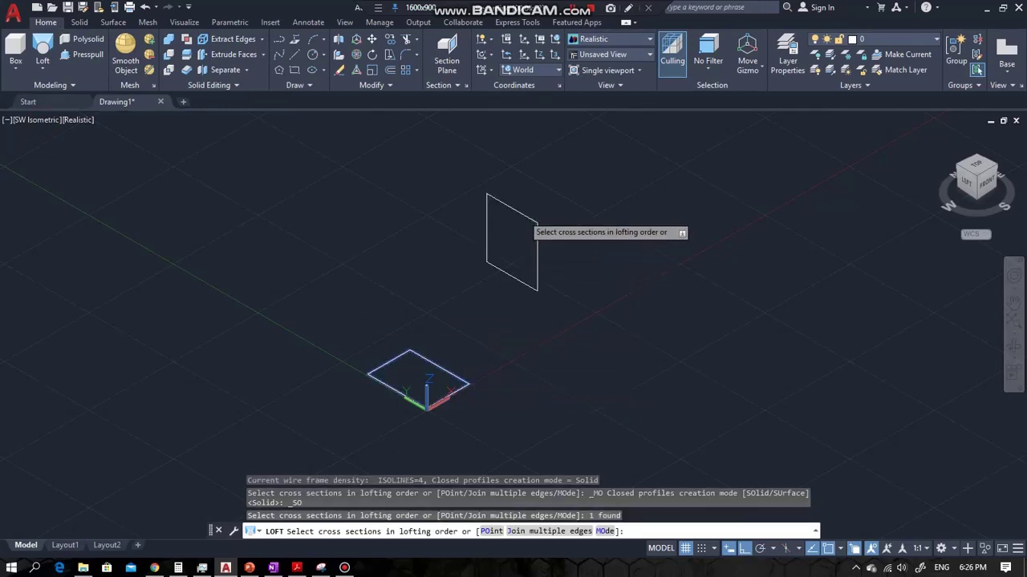
{"action": "left_click", "coordinate": [522, 213]}
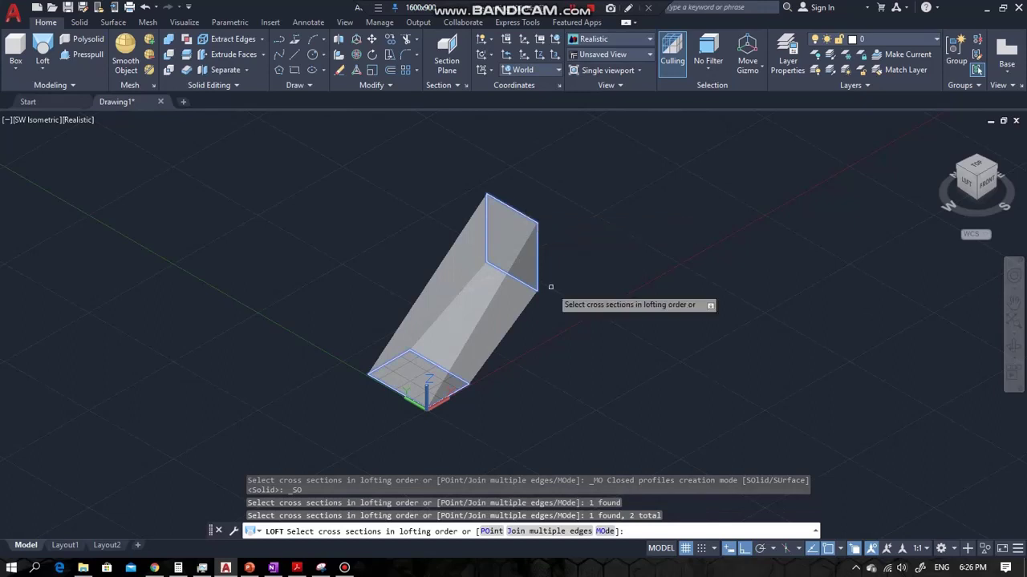
{"action": "key", "text": "Escape"}
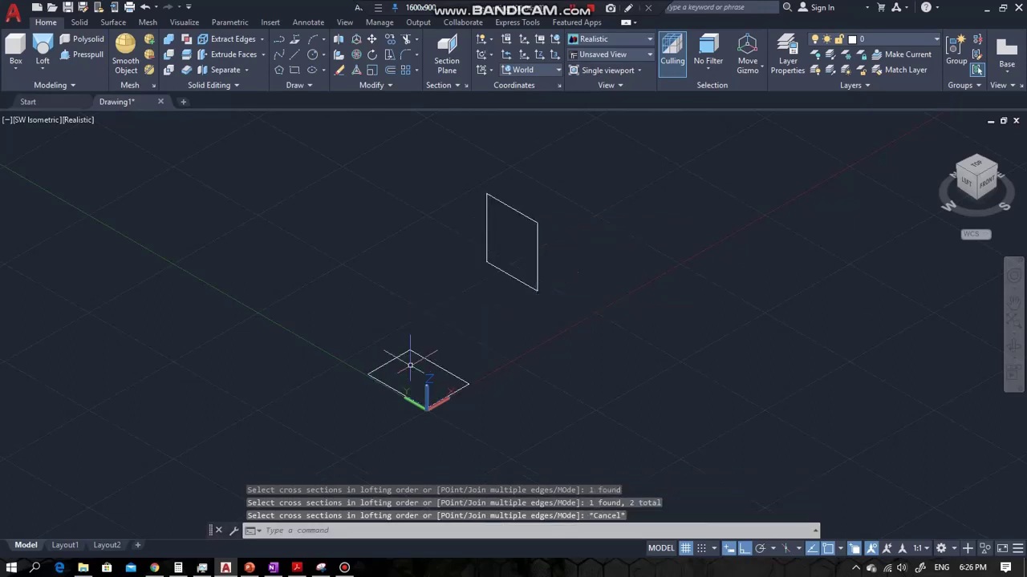
Draw a three-point spline from the base rectangle's centre to the vertical rectangle's centre, bending up and over, with Ortho off.
{"action": "left_click", "coordinate": [283, 57]}
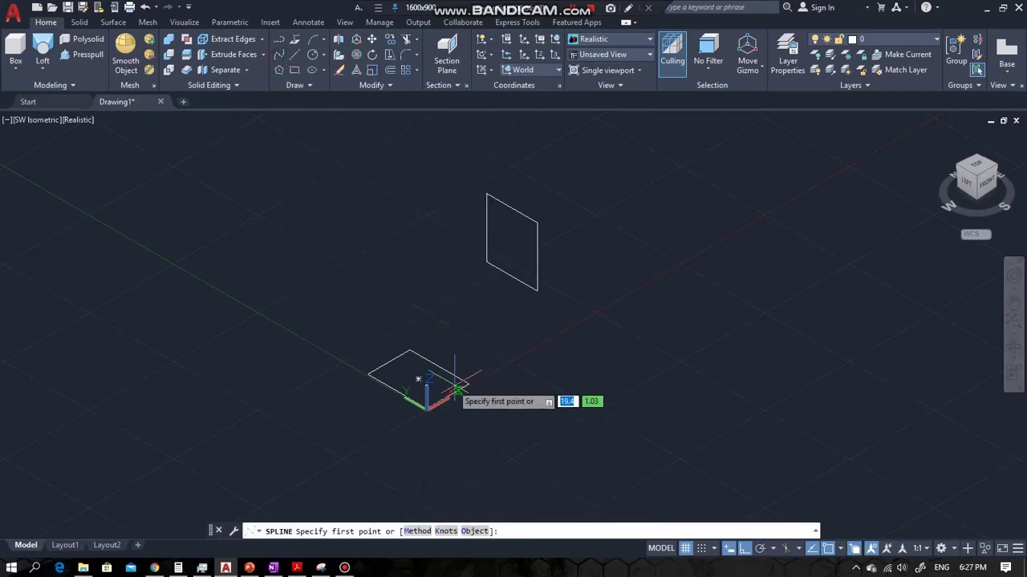
{"action": "left_click", "coordinate": [417, 379]}
{"action": "left_click", "coordinate": [745, 550]}
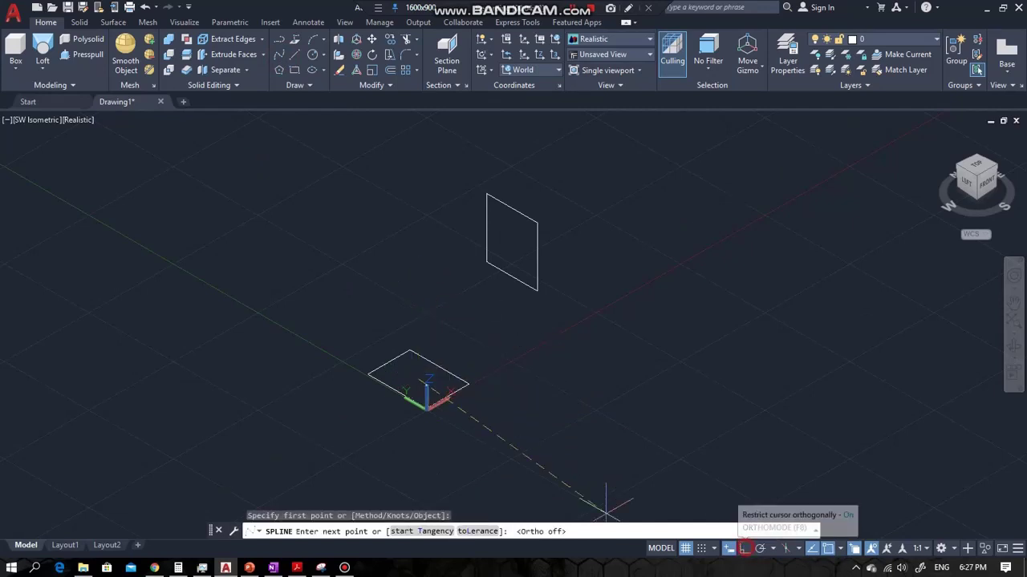
{"action": "left_click", "coordinate": [409, 235]}
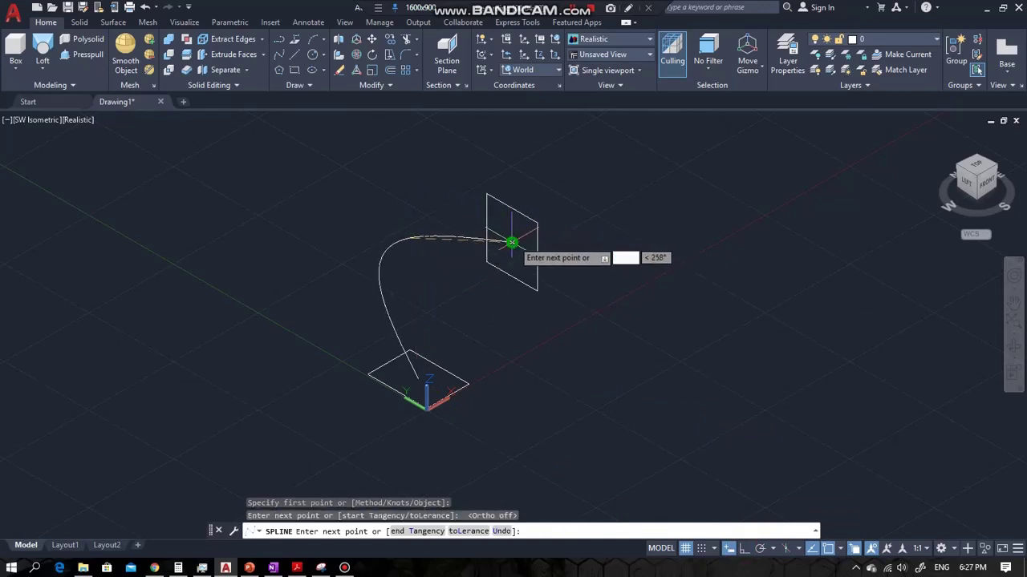
{"action": "left_click", "coordinate": [512, 241]}
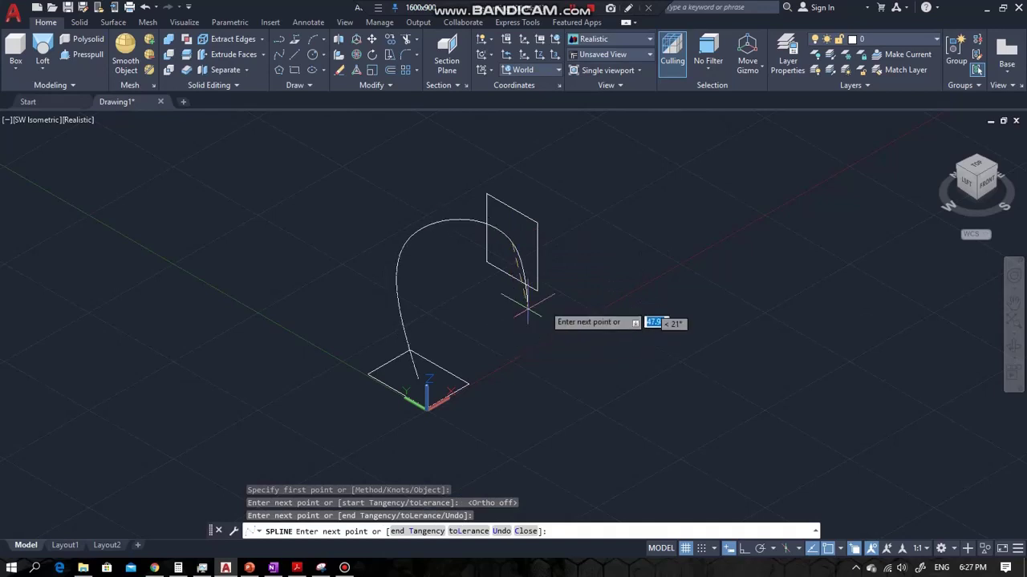
{"action": "key", "text": "Return"}
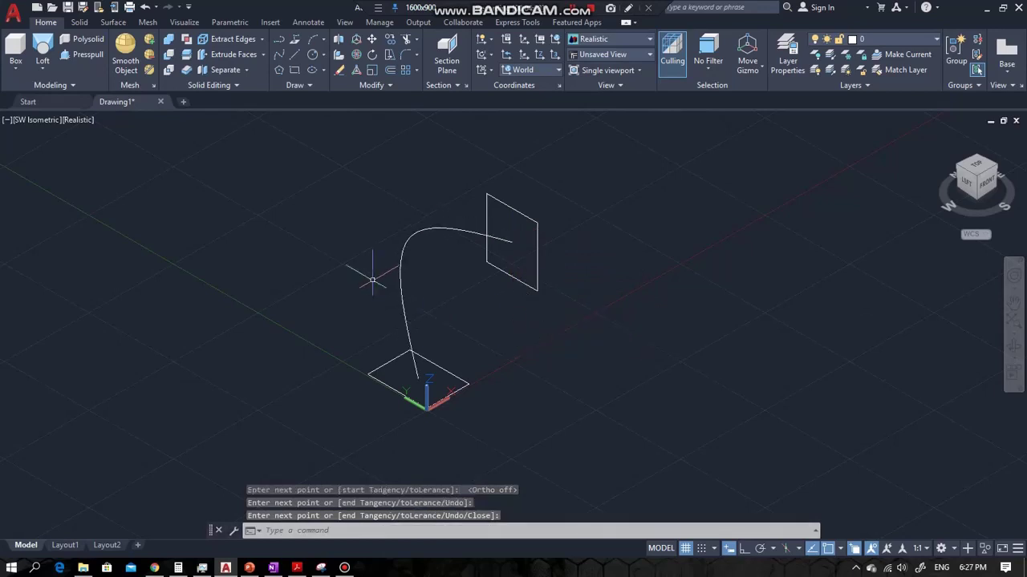
{"action": "left_click", "coordinate": [405, 244]}
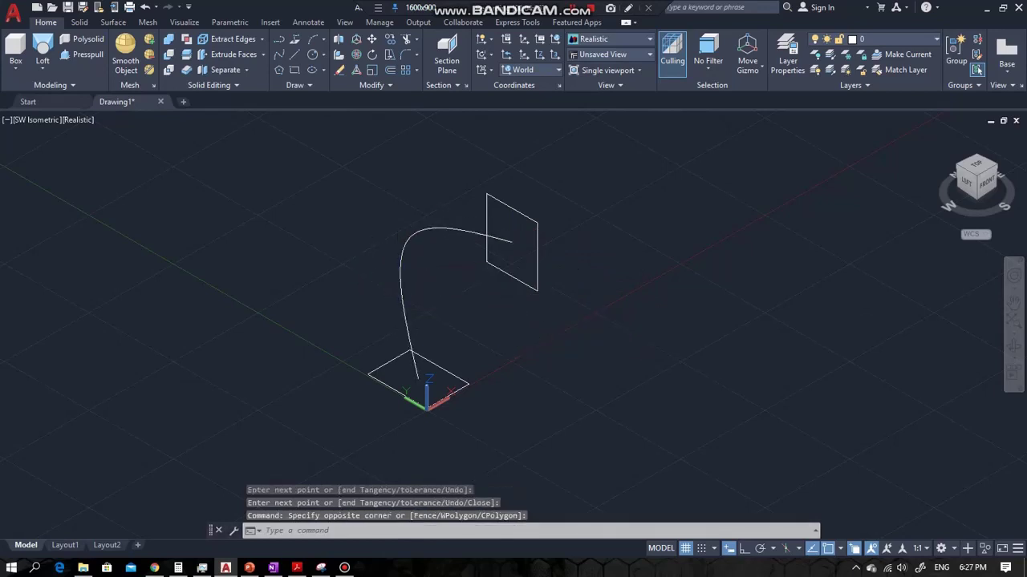
{"action": "left_click", "coordinate": [400, 288]}
{"action": "left_click", "coordinate": [409, 238]}
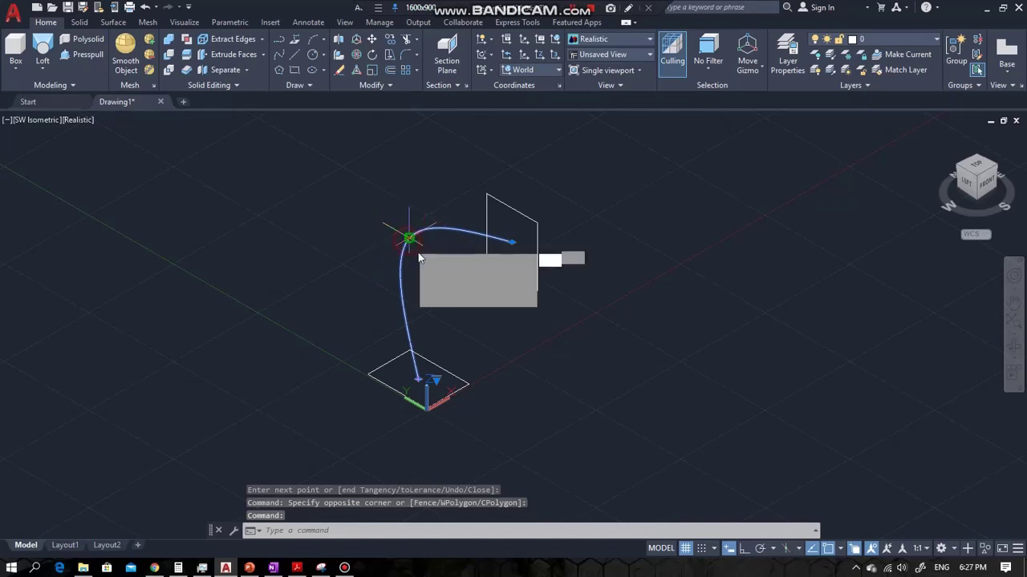
{"action": "key", "text": "Escape"}
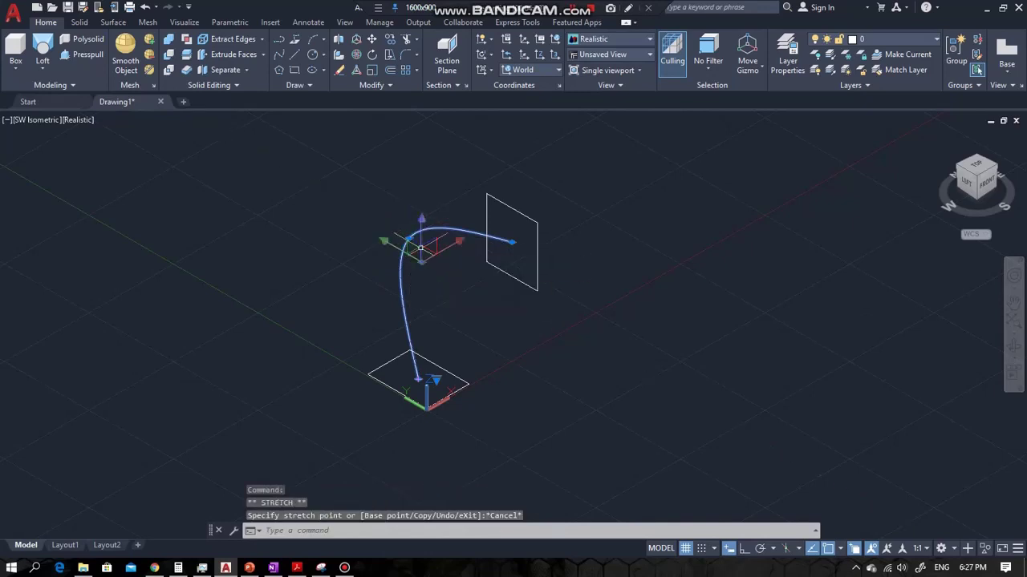
{"action": "key", "text": "Escape"}
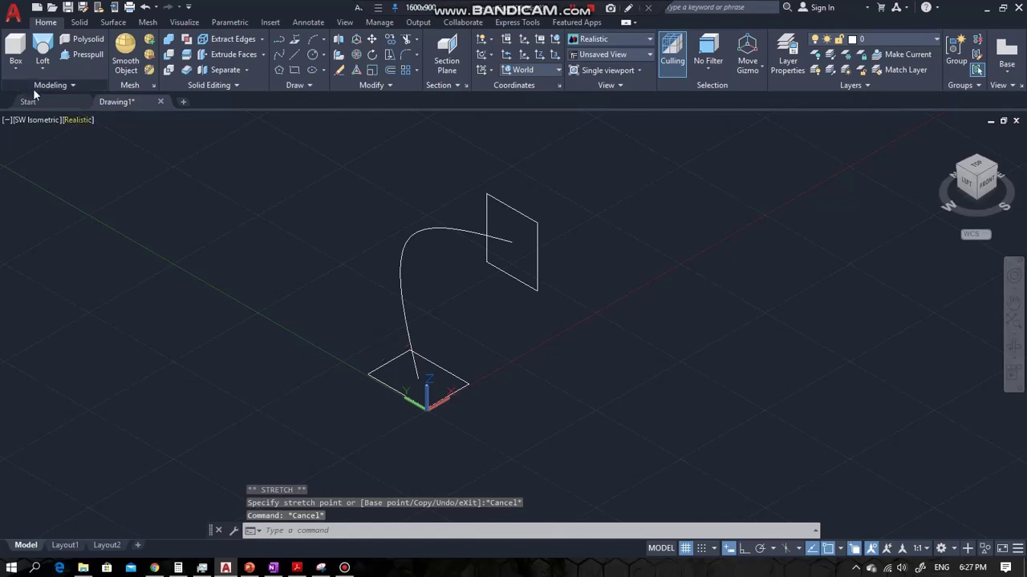
Loft from the base rectangle to the vertical rectangle with the Cross sections only option, and undo that loft.
{"action": "left_click", "coordinate": [41, 55]}
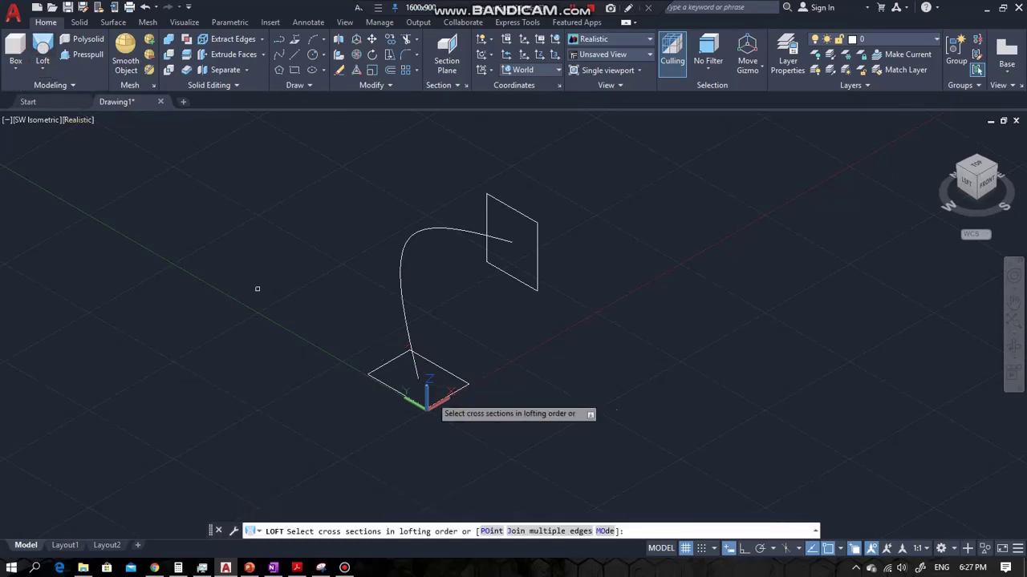
{"action": "left_click", "coordinate": [463, 383]}
{"action": "left_click", "coordinate": [501, 274]}
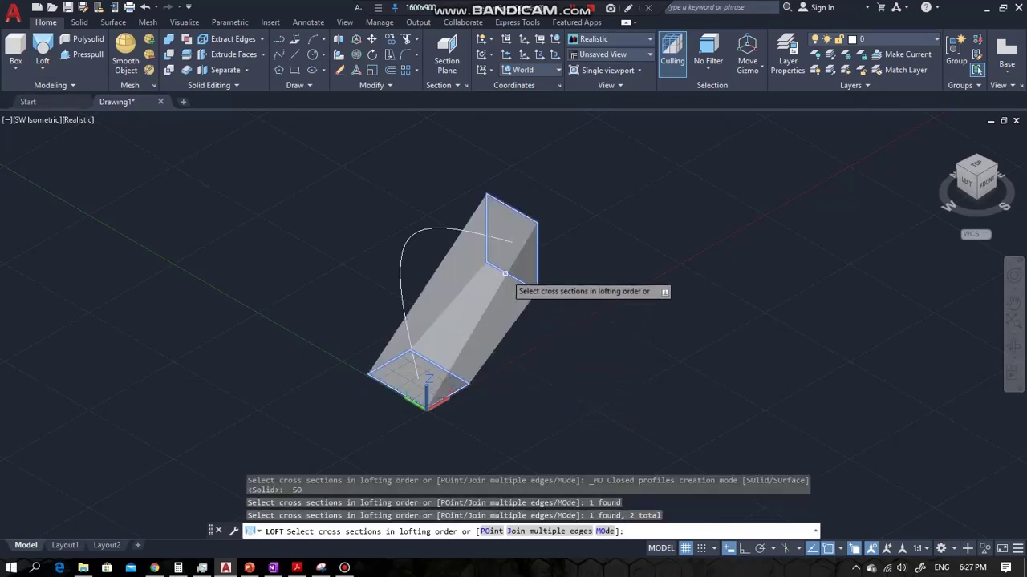
{"action": "key", "text": "Return"}
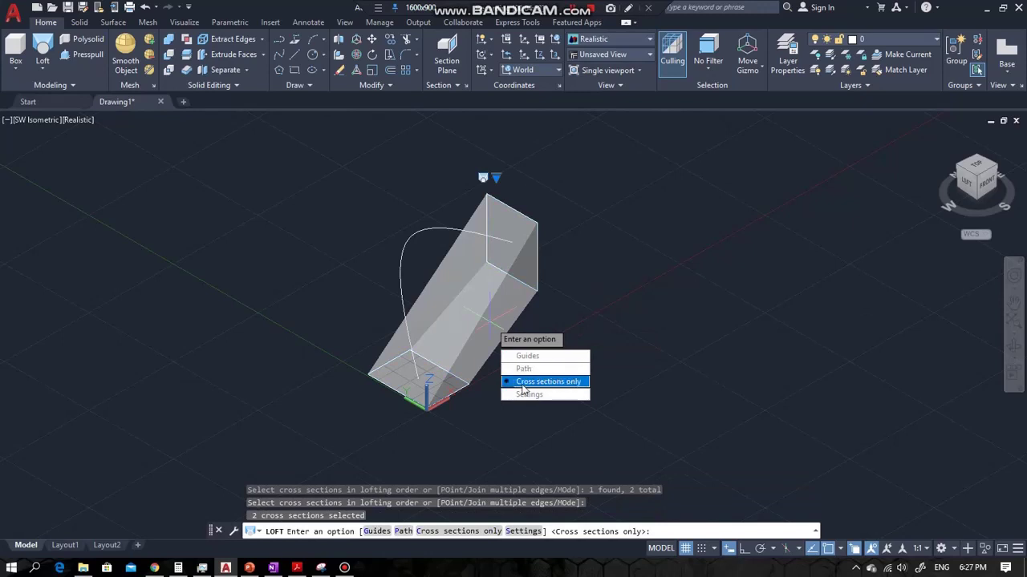
{"action": "left_click", "coordinate": [521, 385]}
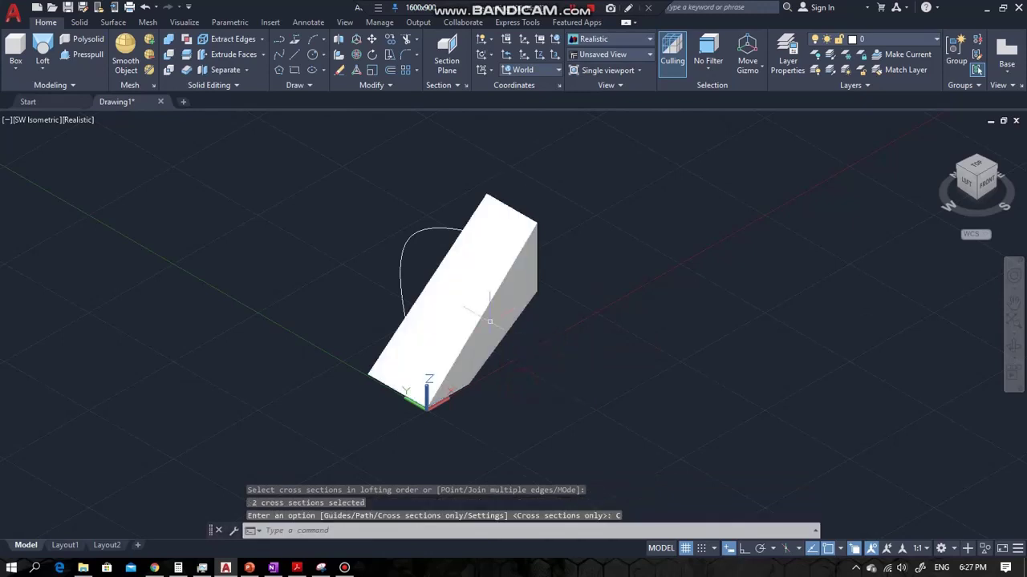
{"action": "key", "text": "ctrl+z"}
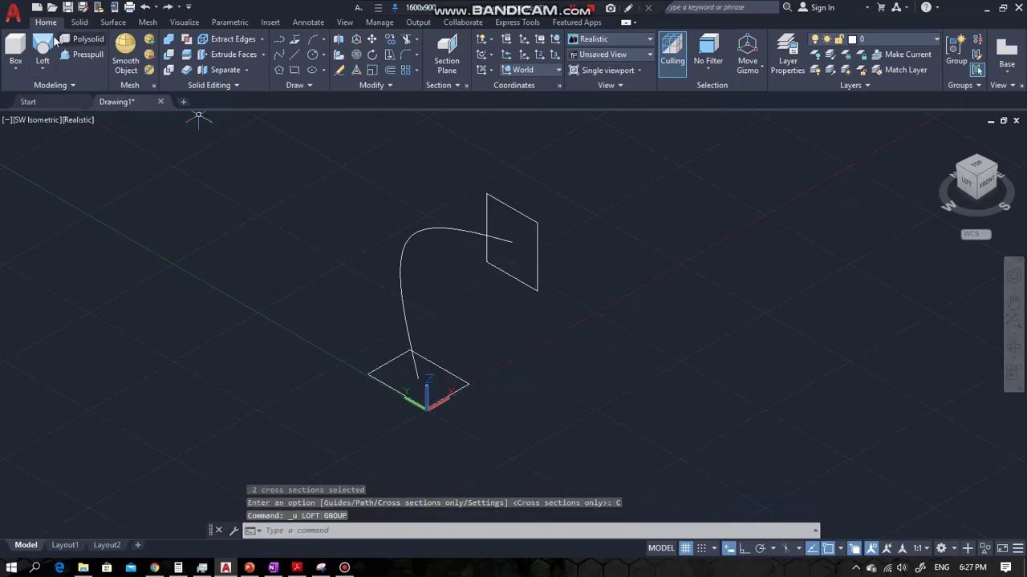
Try to loft from the base rectangle to the vertical rectangle with the Path option, using the spline as the path.
{"action": "left_click", "coordinate": [44, 56]}
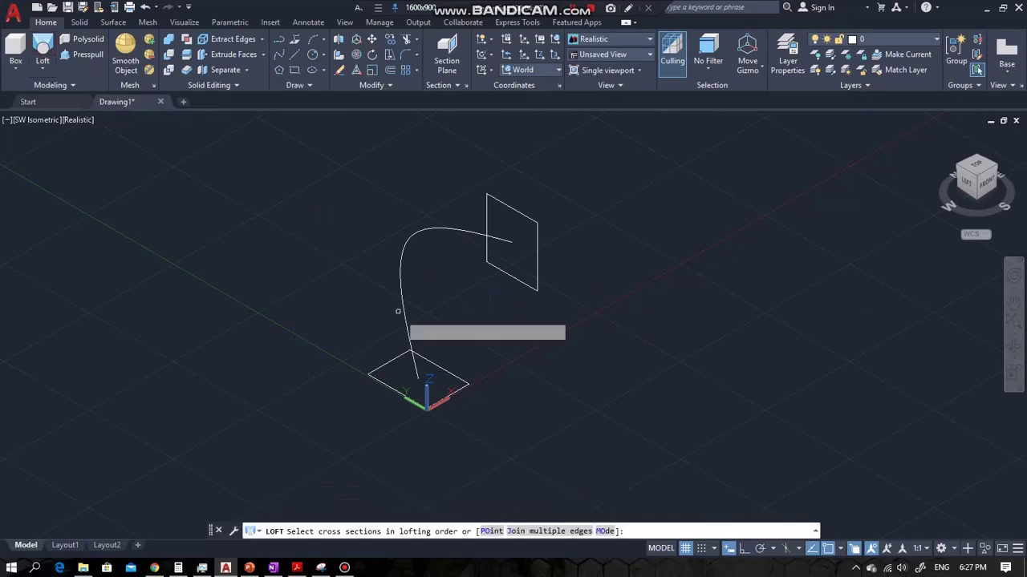
{"action": "left_click", "coordinate": [458, 374]}
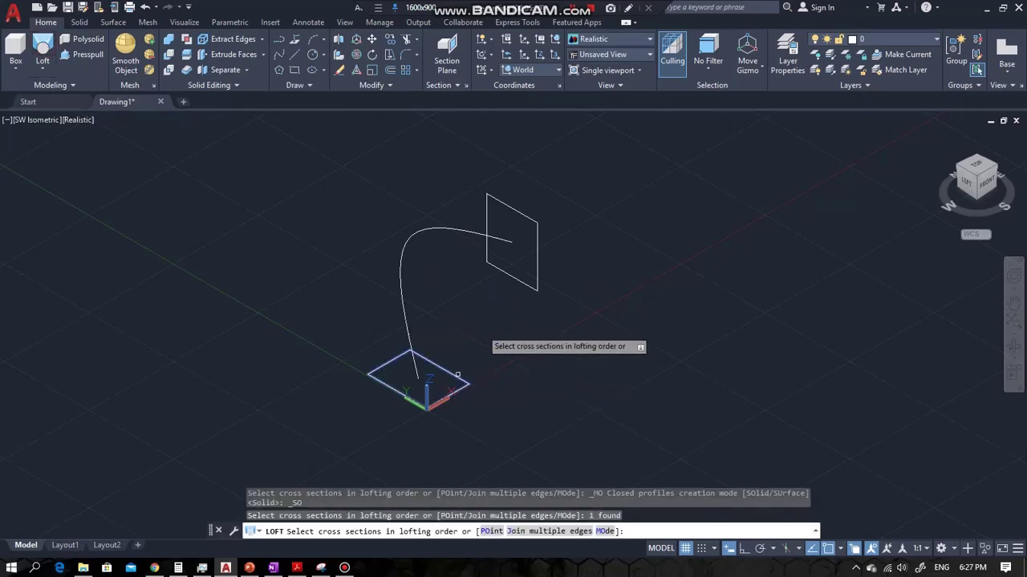
{"action": "left_click", "coordinate": [511, 278]}
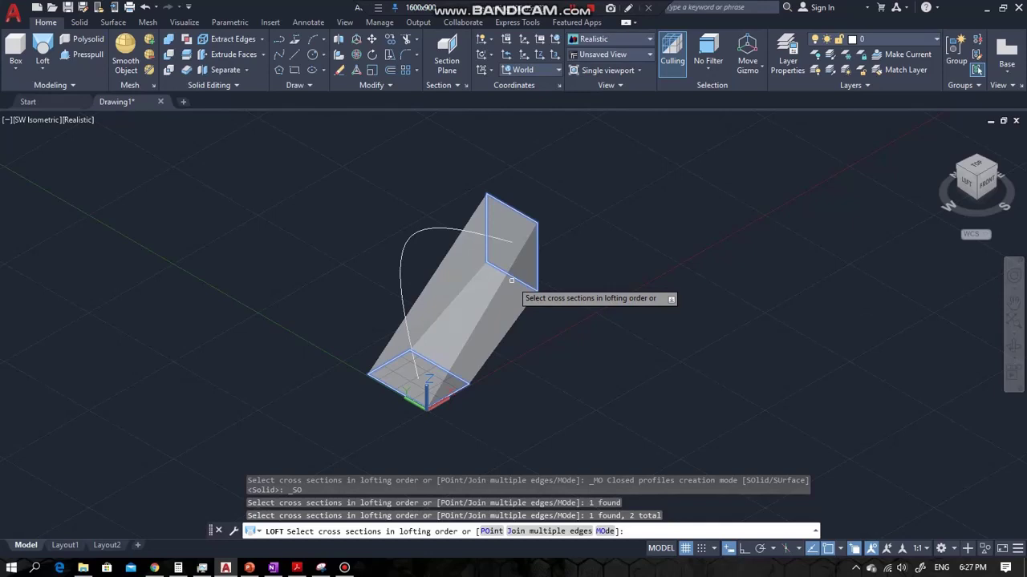
{"action": "key", "text": "Return"}
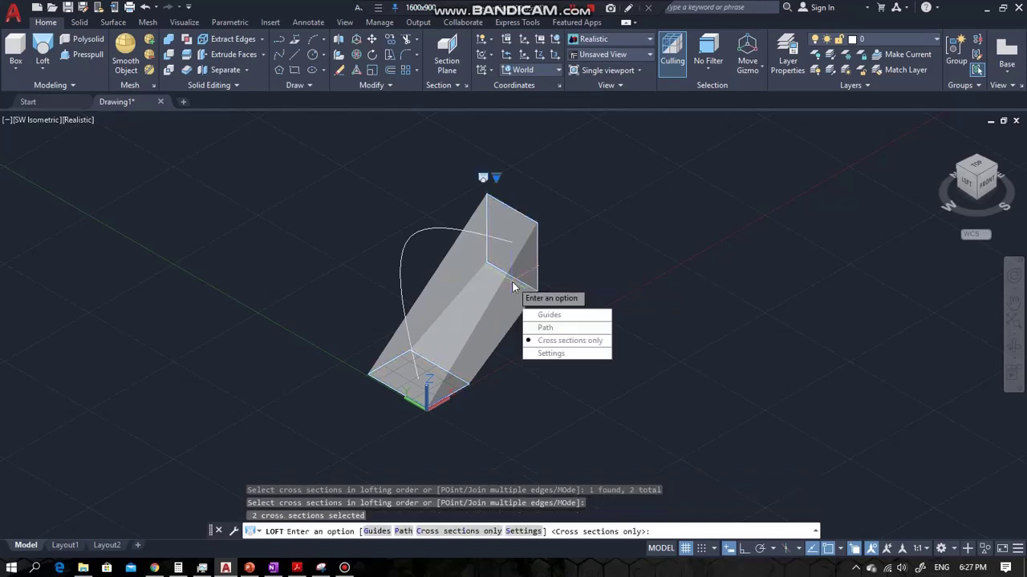
{"action": "left_click", "coordinate": [542, 327]}
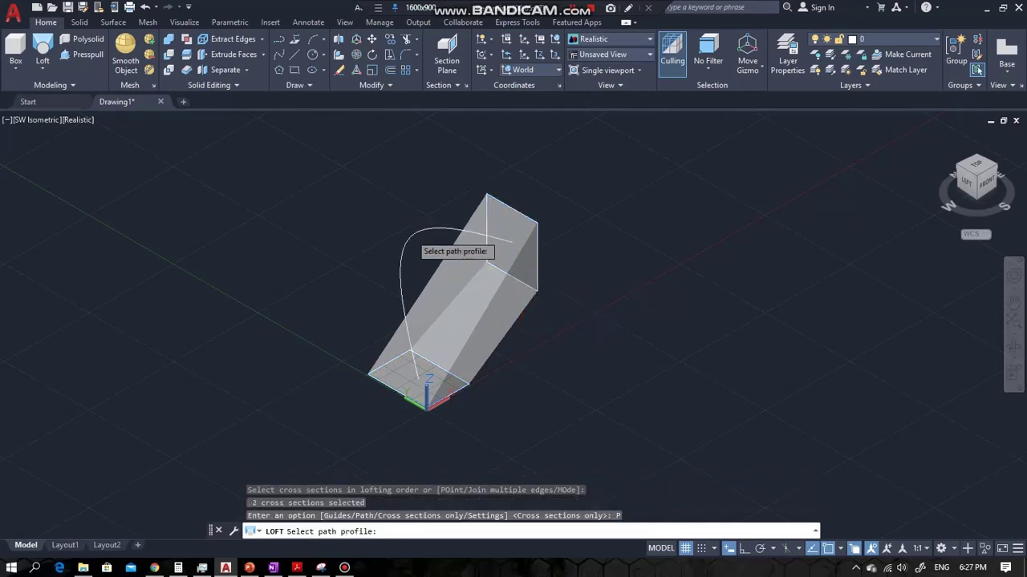
{"action": "left_click", "coordinate": [410, 234]}
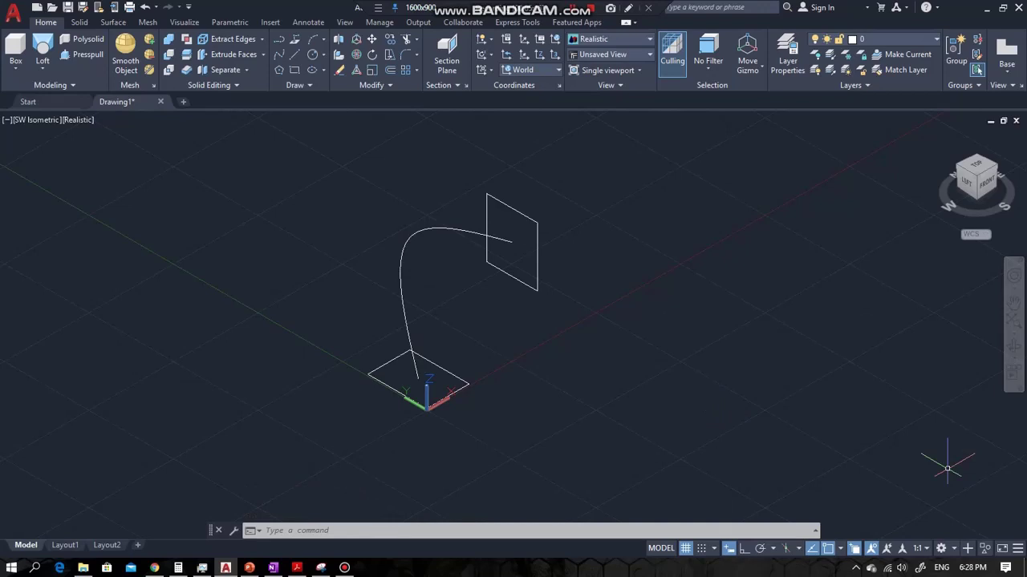
Undo back past the first spline and redraw it with Ortho on, through one bend point between the centres of the two rectangles.
{"action": "key", "text": "ctrl+z"}
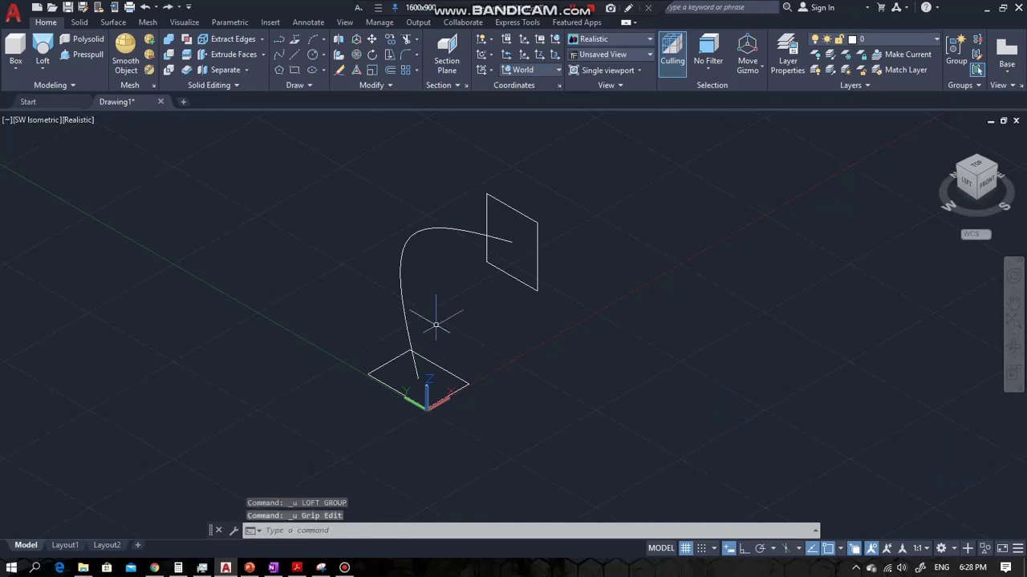
{"action": "key", "text": "ctrl+z"}
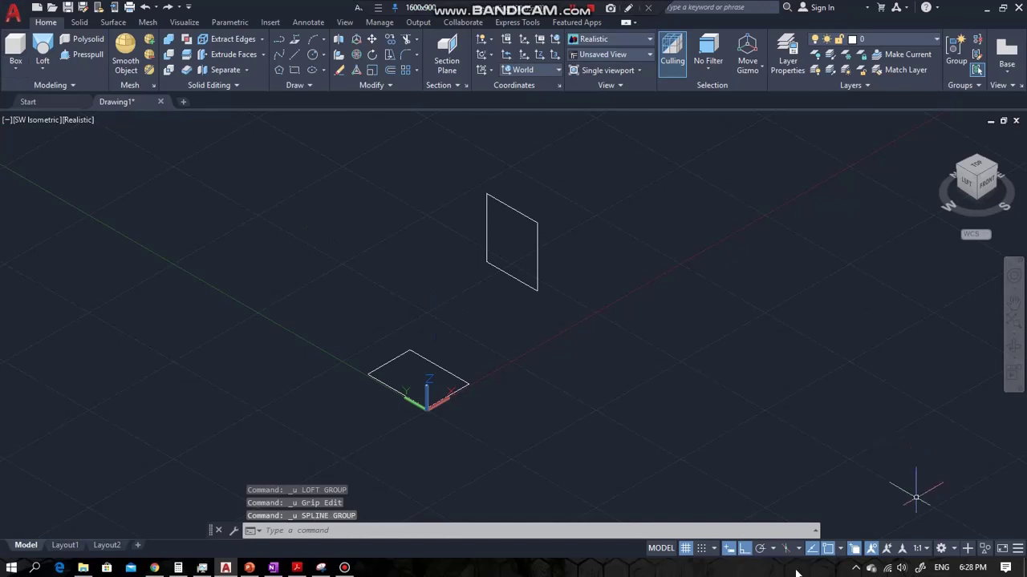
{"action": "left_click", "coordinate": [281, 55]}
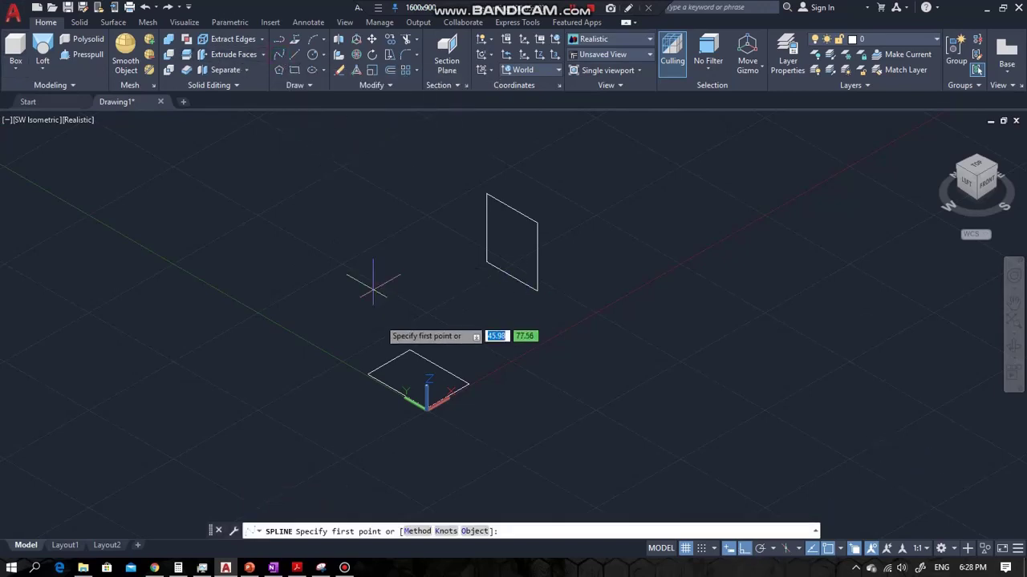
{"action": "left_click", "coordinate": [418, 379]}
{"action": "left_click", "coordinate": [458, 259]}
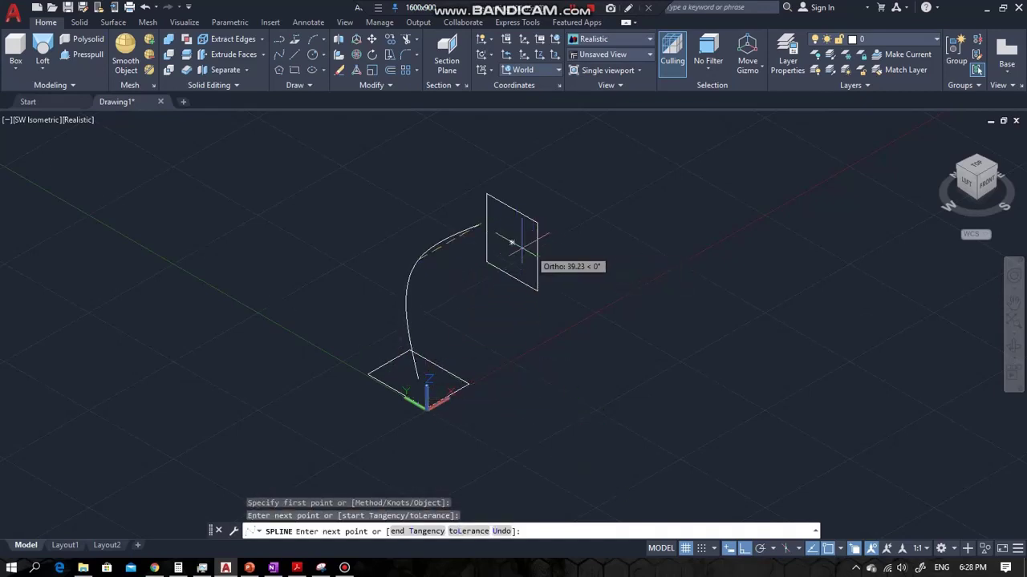
{"action": "left_click", "coordinate": [512, 242]}
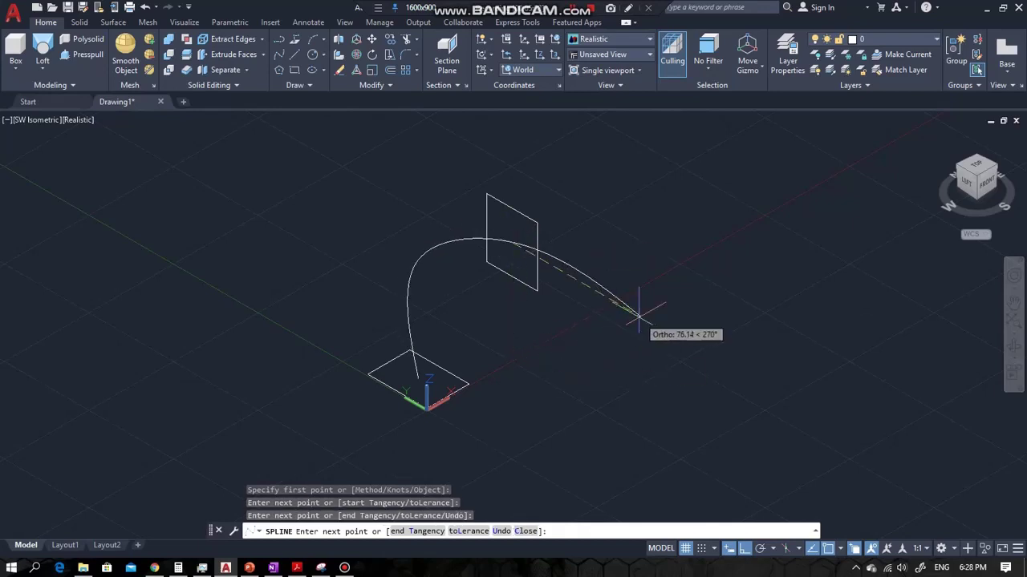
{"action": "key", "text": "Return"}
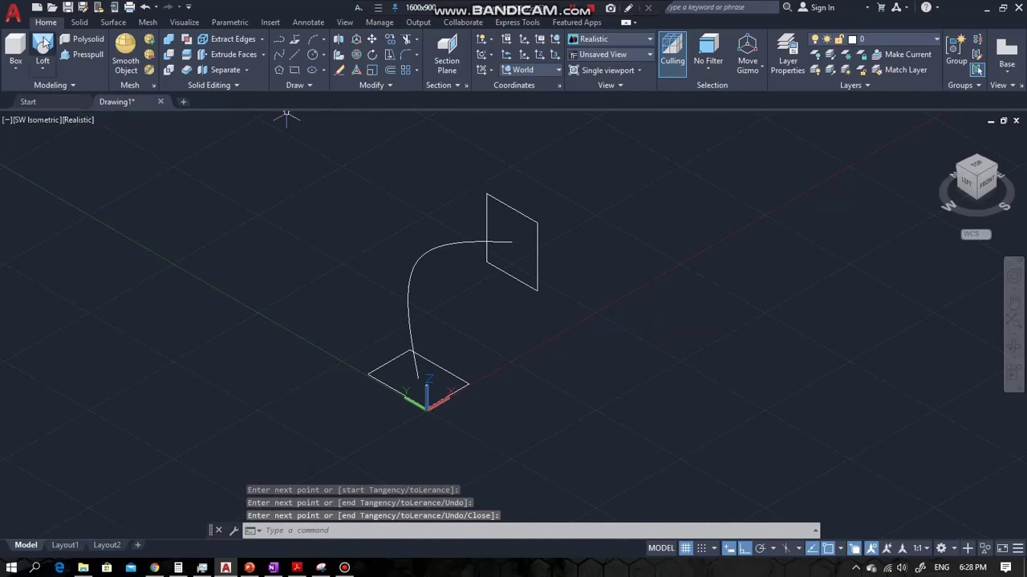
Loft a solid from the base rectangle to the vertical rectangle with the Path option, following the redrawn spline.
{"action": "left_click", "coordinate": [43, 48]}
{"action": "left_click", "coordinate": [460, 379]}
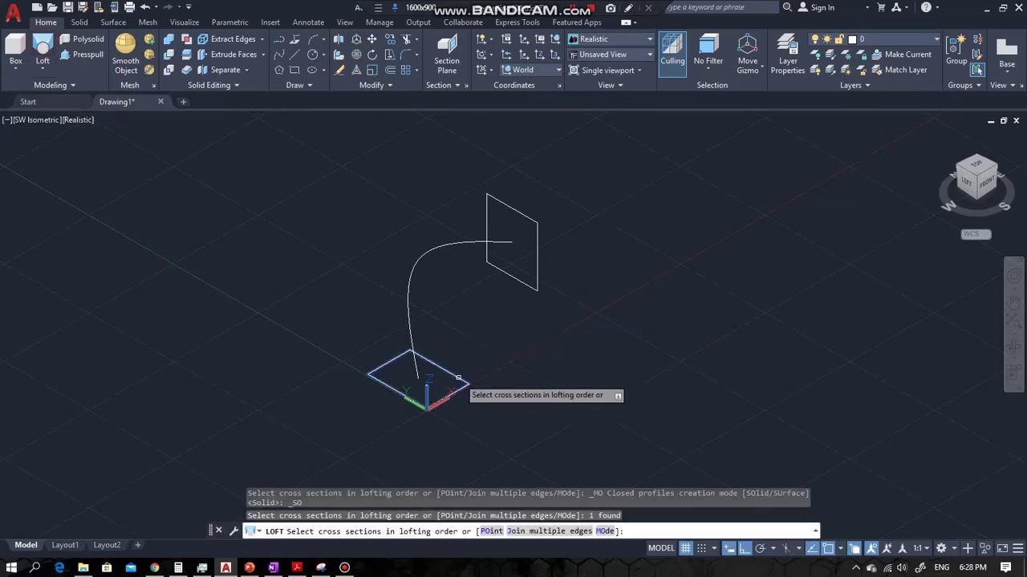
{"action": "left_click", "coordinate": [537, 264]}
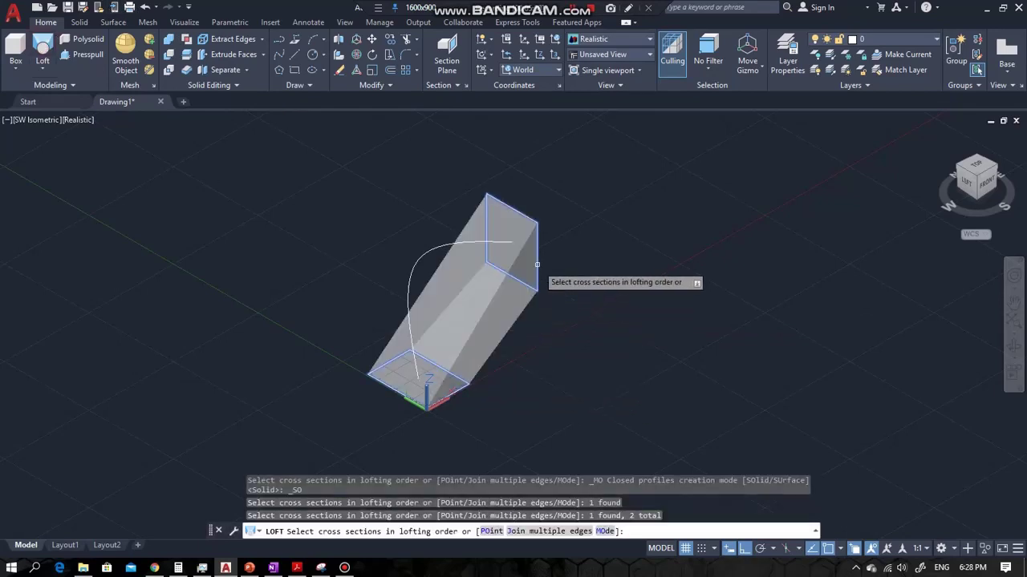
{"action": "key", "text": "Return"}
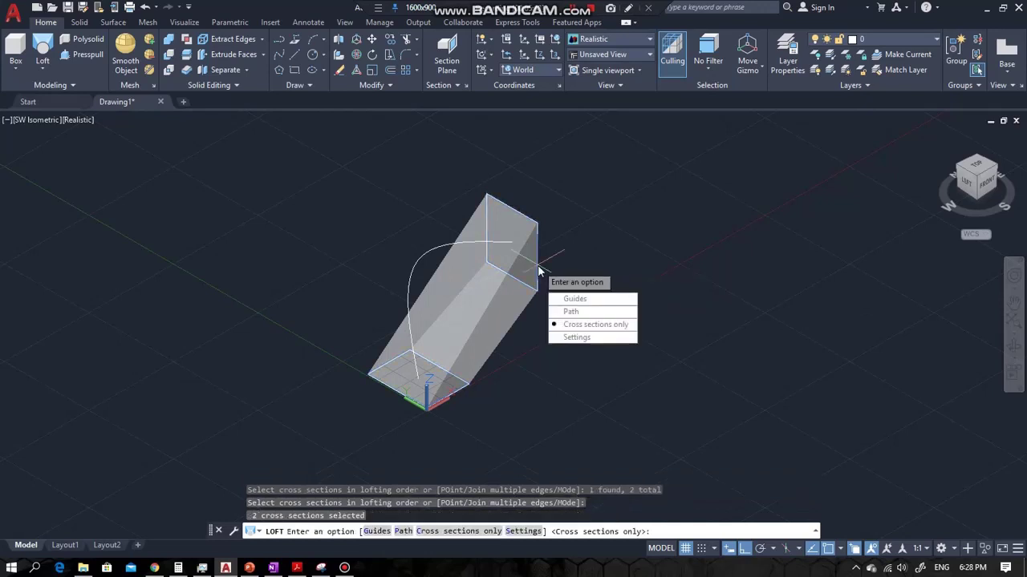
{"action": "left_click", "coordinate": [566, 312]}
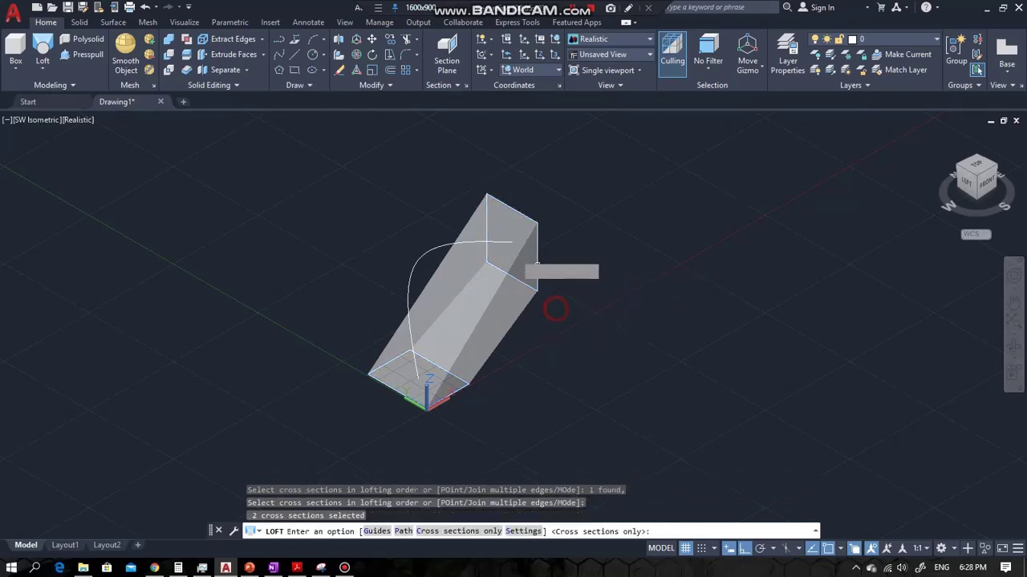
{"action": "left_click", "coordinate": [487, 243]}
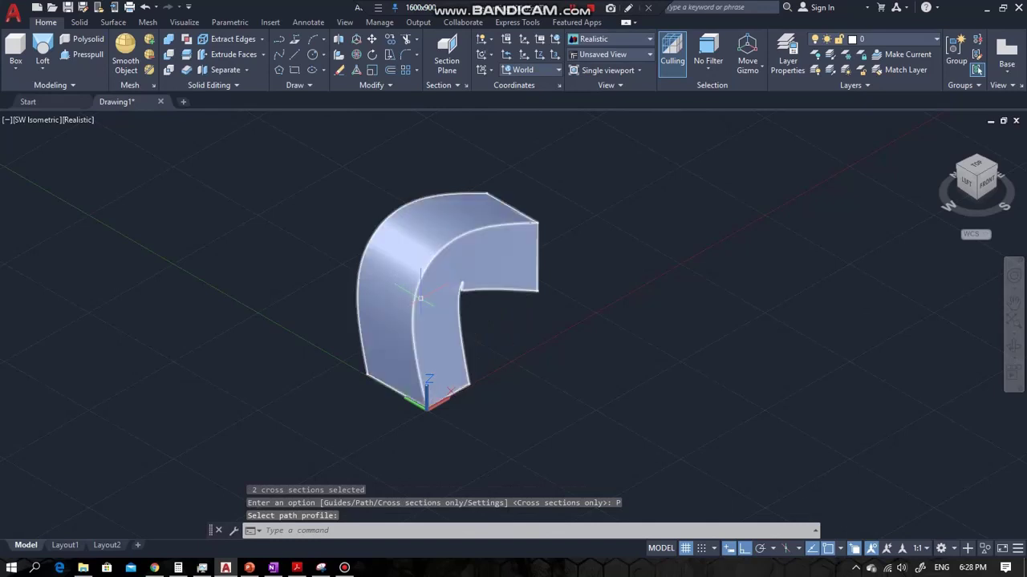
Examine the inner bend of the lofted solid up close and from several angles.
{"action": "left_click", "coordinate": [1009, 361]}
{"action": "mouse_move", "coordinate": [520, 297]}
{"action": "left_mouse_down"}
{"action": "mouse_move", "coordinate": [489, 313]}
{"action": "mouse_move", "coordinate": [403, 233]}
{"action": "mouse_move", "coordinate": [429, 287]}
{"action": "left_mouse_up"}
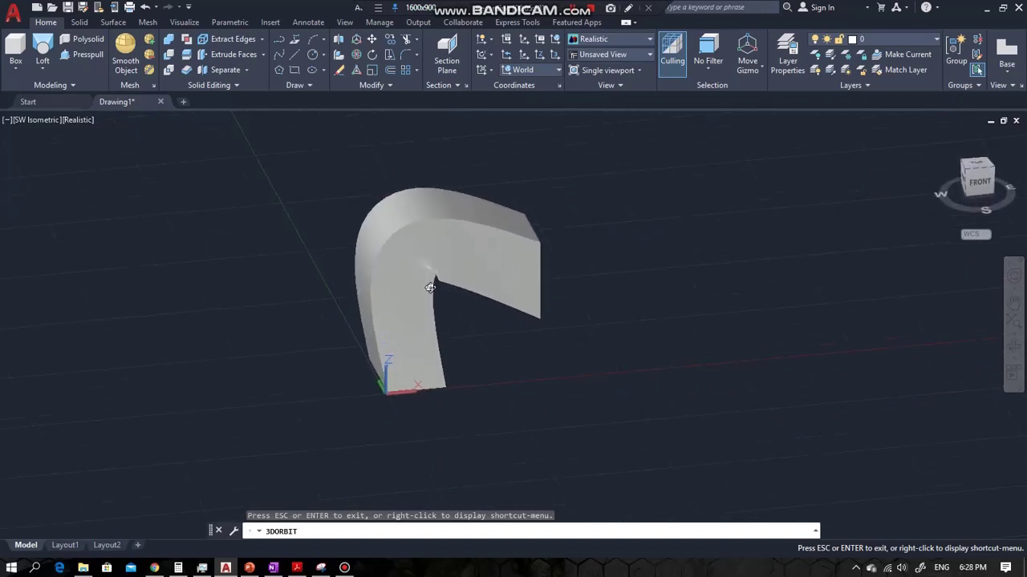
{"action": "scroll", "coordinate": [429, 287], "scroll_direction": "up", "scroll_amount": 3}
{"action": "scroll", "coordinate": [429, 287], "scroll_direction": "up", "scroll_amount": 2}
{"action": "scroll", "coordinate": [447, 222], "scroll_direction": "up", "scroll_amount": 4}
{"action": "mouse_move", "coordinate": [436, 258]}
{"action": "left_mouse_down"}
{"action": "mouse_move", "coordinate": [435, 229]}
{"action": "mouse_move", "coordinate": [417, 245]}
{"action": "mouse_move", "coordinate": [371, 213]}
{"action": "mouse_move", "coordinate": [355, 232]}
{"action": "mouse_move", "coordinate": [383, 265]}
{"action": "mouse_move", "coordinate": [417, 266]}
{"action": "left_mouse_up"}
{"action": "scroll", "coordinate": [417, 266], "scroll_direction": "up", "scroll_amount": 2}
{"action": "scroll", "coordinate": [417, 266], "scroll_direction": "down", "scroll_amount": 3}
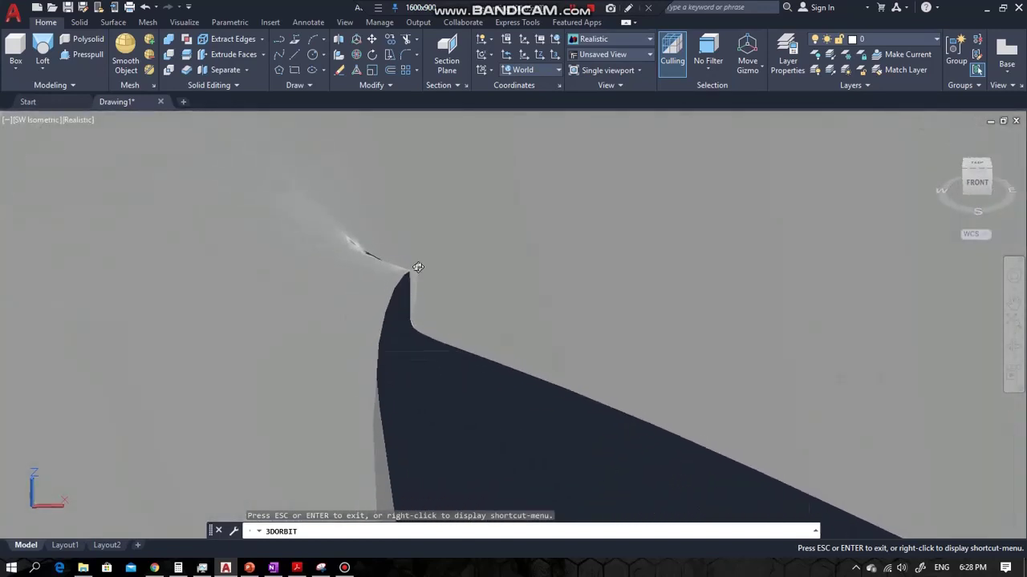
{"action": "scroll", "coordinate": [598, 300], "scroll_direction": "down", "scroll_amount": 6}
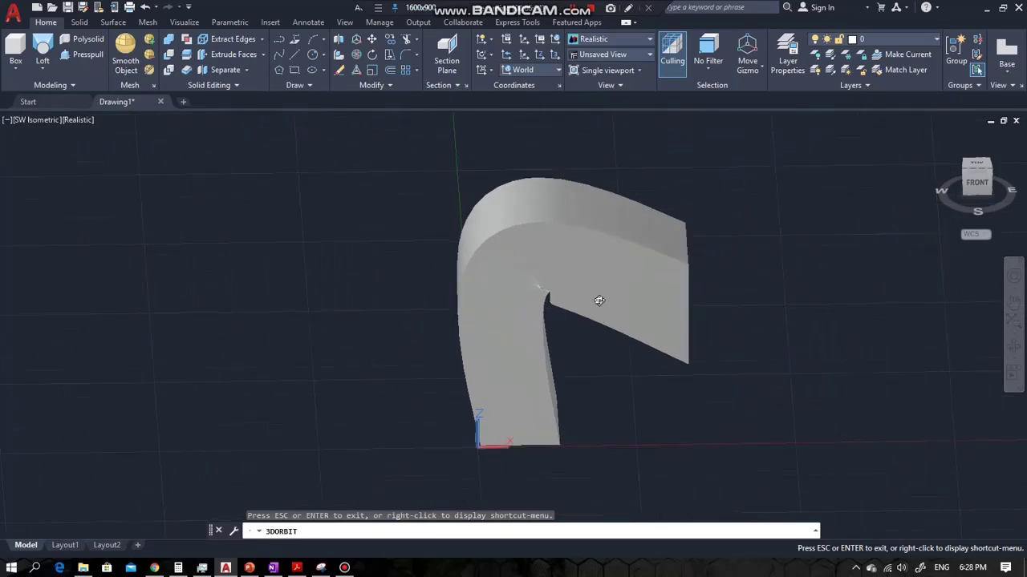
{"action": "scroll", "coordinate": [598, 300], "scroll_direction": "down", "scroll_amount": 2}
{"action": "left_click_drag", "start_coordinate": [599, 300], "coordinate": [635, 312]}
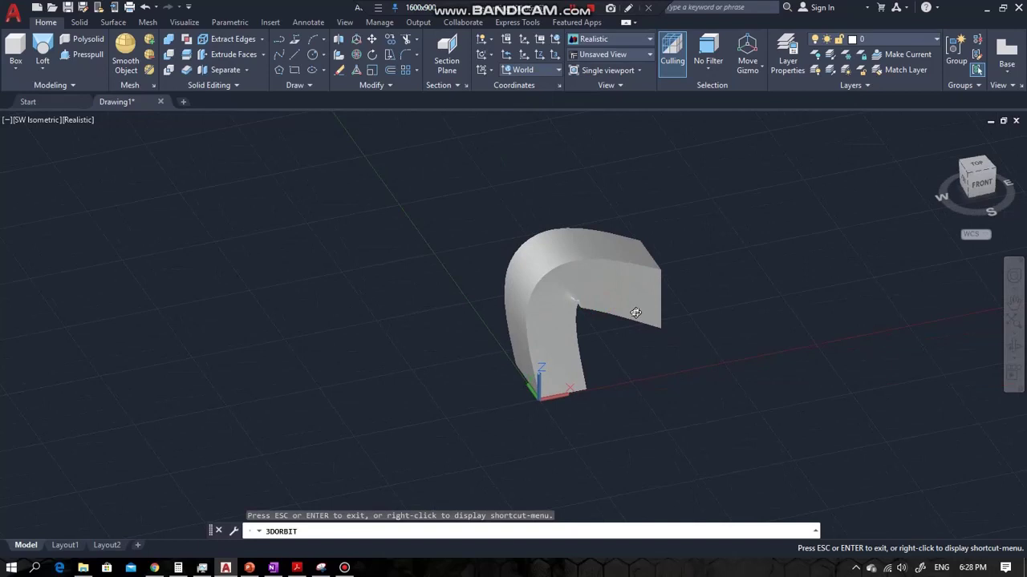
{"action": "key", "text": "Escape"}
Undo the path loft and delete the spline between the two rectangles.
{"action": "key", "text": "ctrl+z"}
{"action": "key", "text": "ctrl+z"}
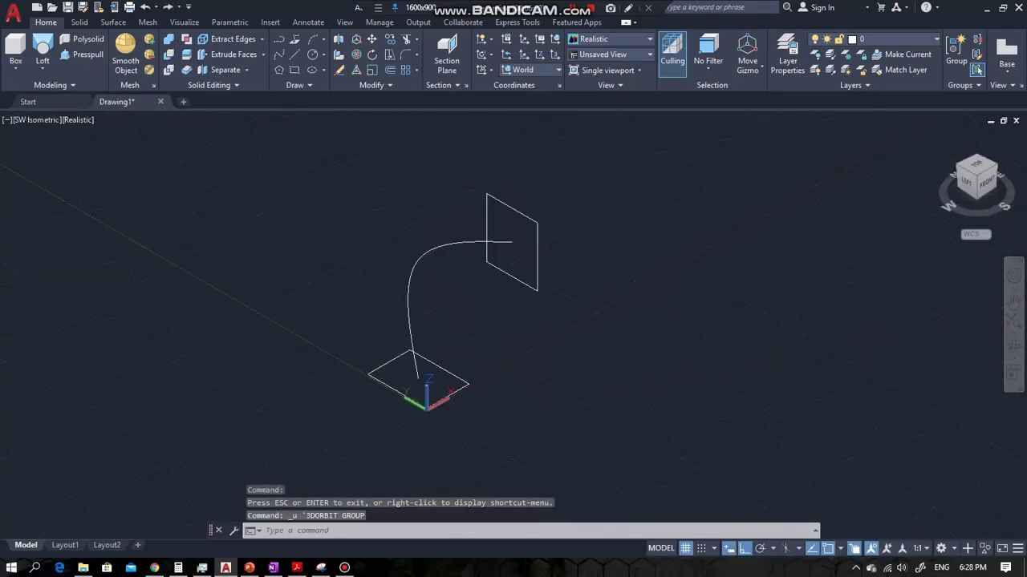
{"action": "scroll", "coordinate": [473, 362], "scroll_direction": "down", "scroll_amount": 4}
{"action": "scroll", "coordinate": [515, 227], "scroll_direction": "up", "scroll_amount": 3}
{"action": "scroll", "coordinate": [432, 276], "scroll_direction": "down", "scroll_amount": 4}
{"action": "scroll", "coordinate": [425, 330], "scroll_direction": "up", "scroll_amount": 5}
{"action": "left_click", "coordinate": [392, 333]}
{"action": "left_click", "coordinate": [390, 334]}
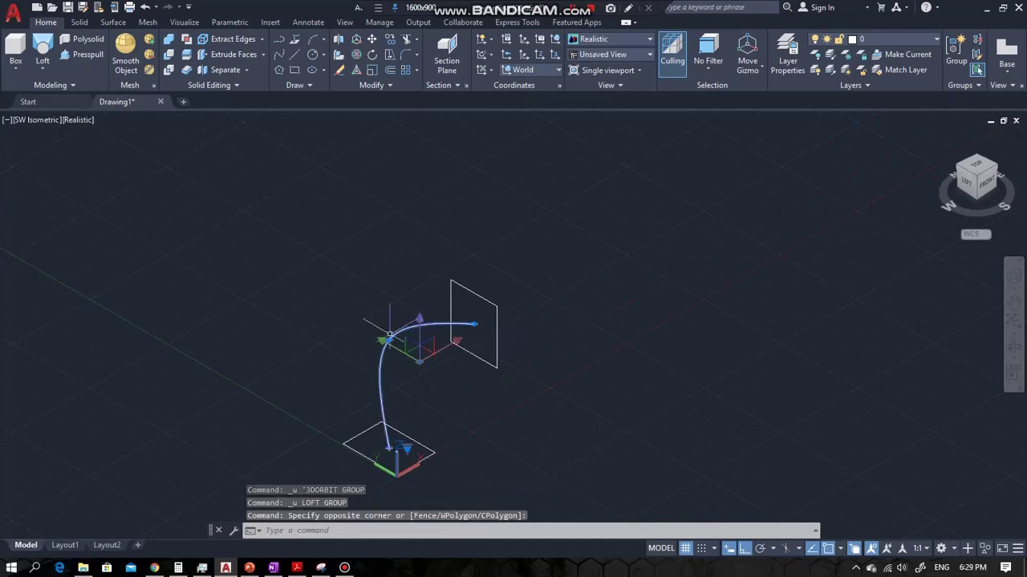
{"action": "key", "text": "Delete"}
Move the vertical rectangle up along Z and away along X, placing its side-edge midpoints at about X 268, Z 145.
{"action": "left_click", "coordinate": [483, 293]}
{"action": "left_click", "coordinate": [468, 292]}
{"action": "left_click", "coordinate": [474, 305]}
{"action": "left_click", "coordinate": [472, 144]}
{"action": "scroll", "coordinate": [457, 293], "scroll_direction": "down", "scroll_amount": 4}
{"action": "middle_click_drag", "start_coordinate": [450, 276], "coordinate": [377, 337]}
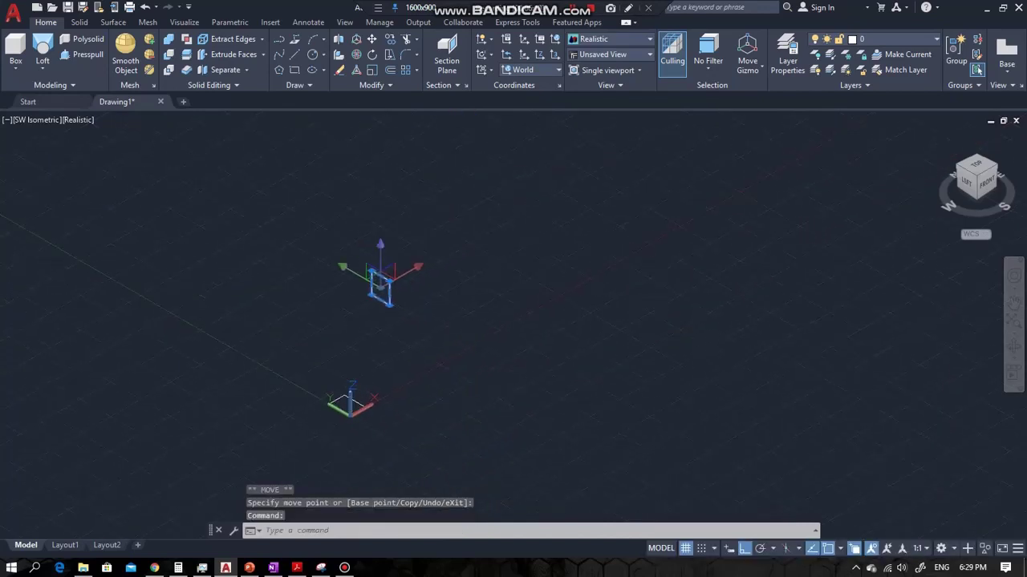
{"action": "left_click", "coordinate": [413, 270]}
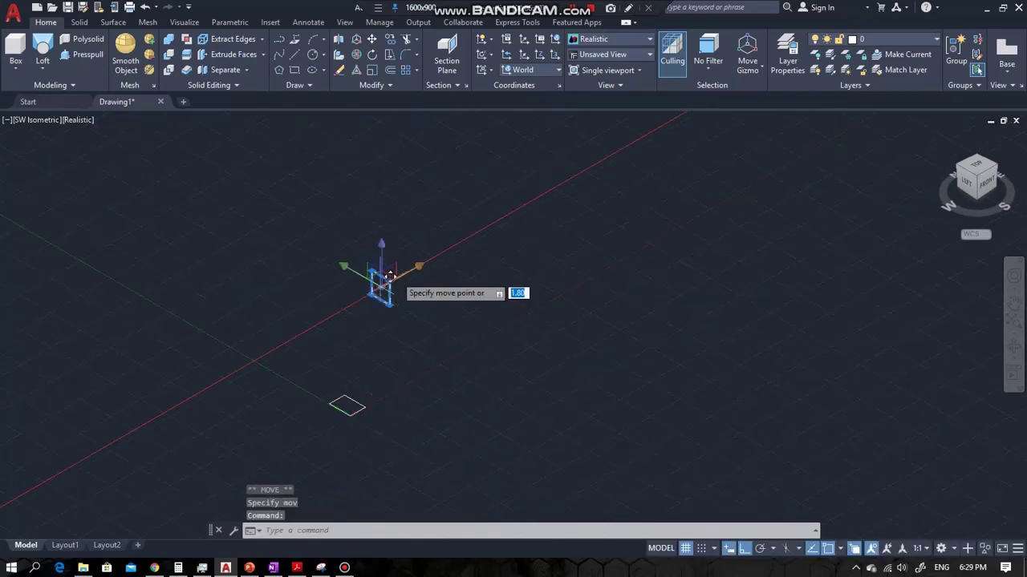
{"action": "left_click", "coordinate": [510, 207]}
{"action": "scroll", "coordinate": [368, 341], "scroll_direction": "up", "scroll_amount": 4}
{"action": "scroll", "coordinate": [367, 341], "scroll_direction": "down", "scroll_amount": 5}
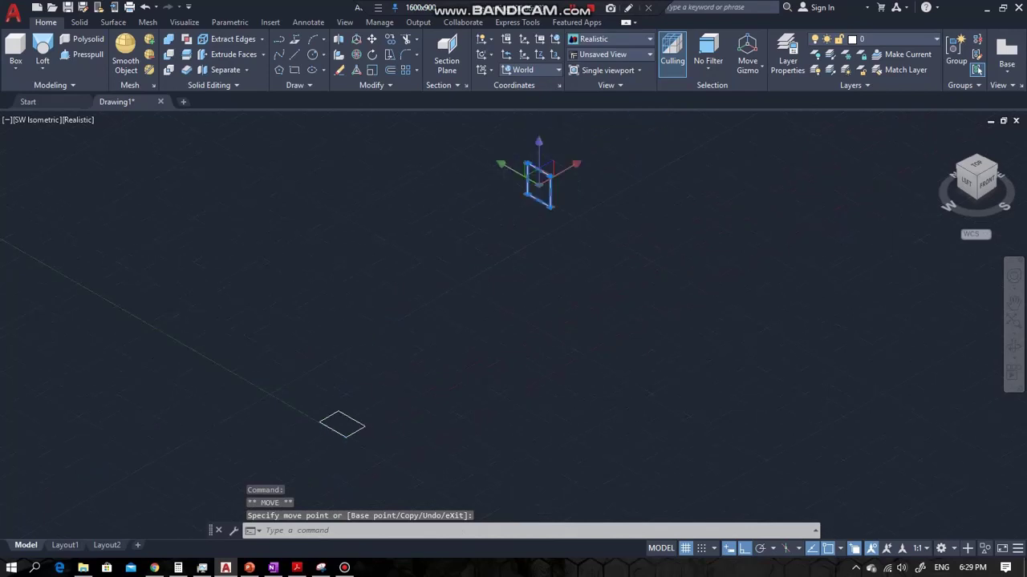
{"action": "key", "text": "Escape"}
{"action": "scroll", "coordinate": [465, 230], "scroll_direction": "up", "scroll_amount": 2}
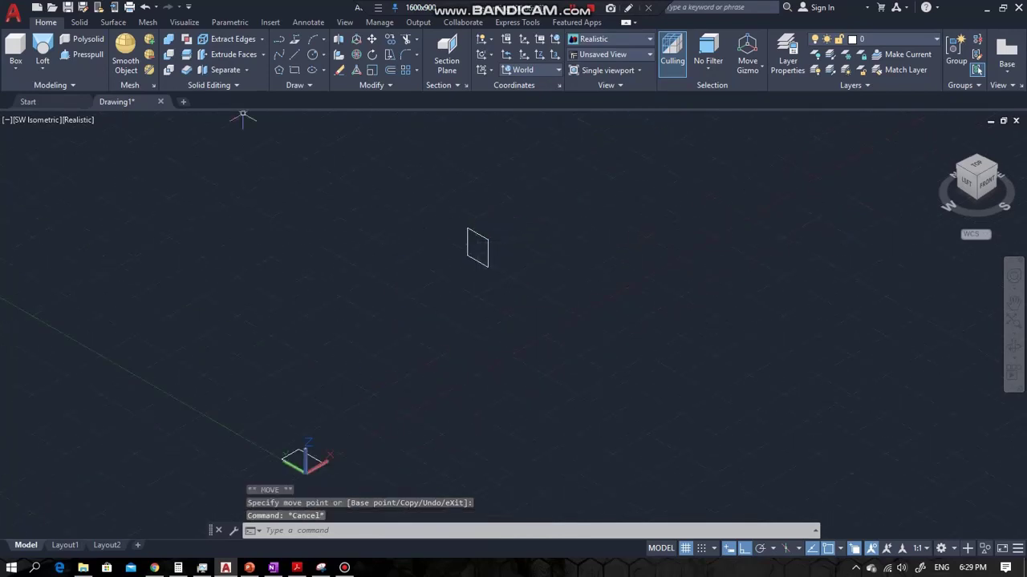
Draw a two-point spline from the midpoint of the vertical rectangle's near side edge to the midpoint of the base rectangle's front edge.
{"action": "left_click", "coordinate": [279, 57]}
{"action": "scroll", "coordinate": [481, 273], "scroll_direction": "up", "scroll_amount": 3}
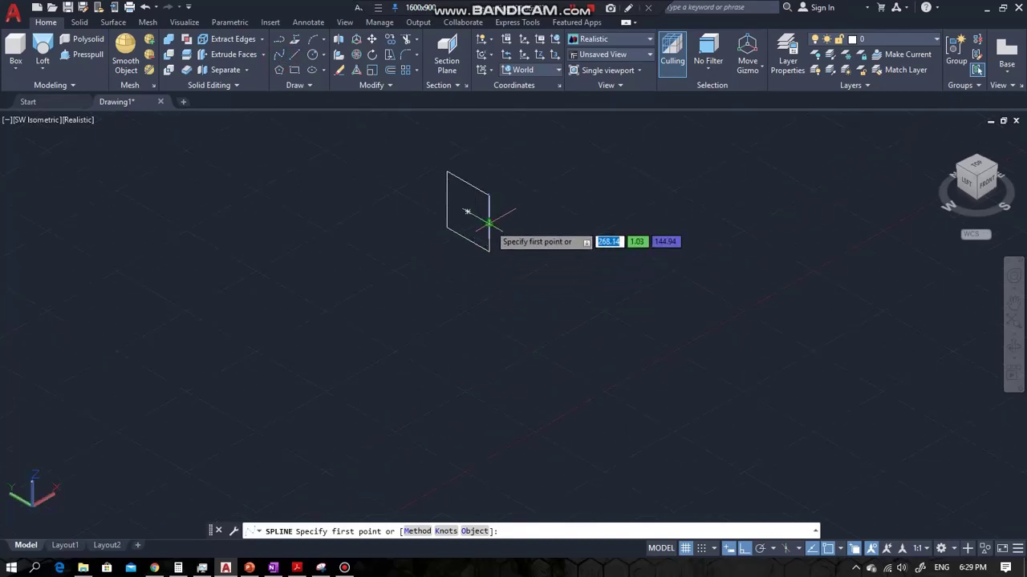
{"action": "left_click", "coordinate": [467, 212]}
{"action": "scroll", "coordinate": [385, 289], "scroll_direction": "down", "scroll_amount": 4}
{"action": "scroll", "coordinate": [318, 371], "scroll_direction": "up", "scroll_amount": 3}
{"action": "scroll", "coordinate": [246, 500], "scroll_direction": "up", "scroll_amount": 3}
{"action": "middle_click_drag", "start_coordinate": [254, 488], "coordinate": [287, 432]}
{"action": "scroll", "coordinate": [287, 432], "scroll_direction": "up", "scroll_amount": 5}
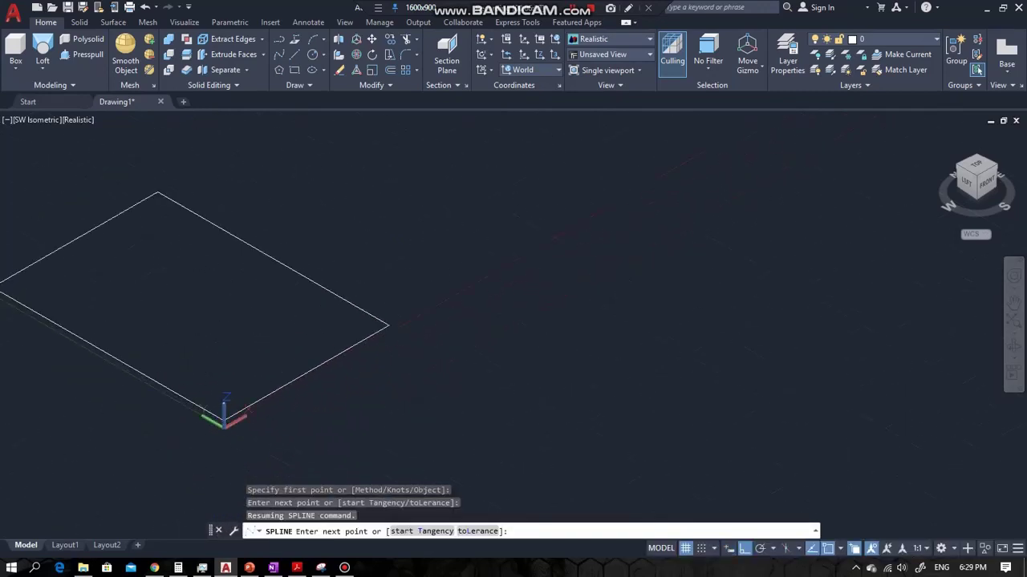
{"action": "left_click", "coordinate": [305, 373]}
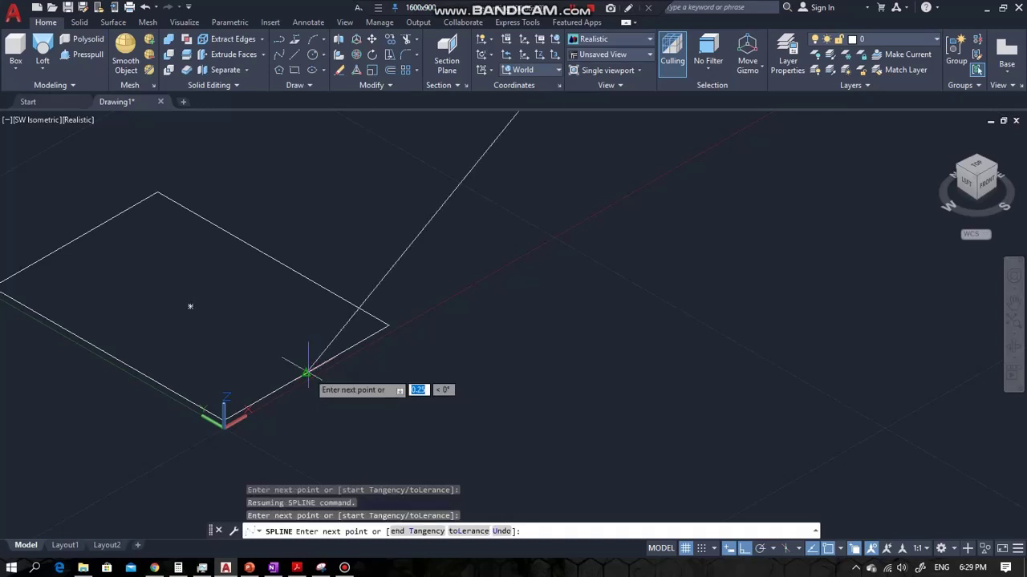
{"action": "scroll", "coordinate": [342, 271], "scroll_direction": "down", "scroll_amount": 5}
{"action": "scroll", "coordinate": [333, 373], "scroll_direction": "down", "scroll_amount": 6}
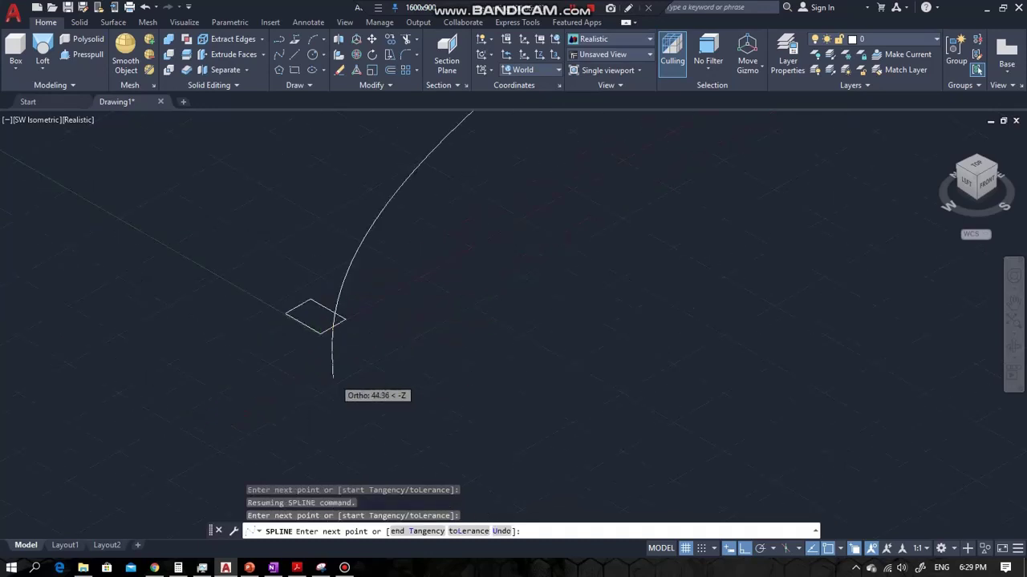
{"action": "scroll", "coordinate": [333, 374], "scroll_direction": "up", "scroll_amount": 4}
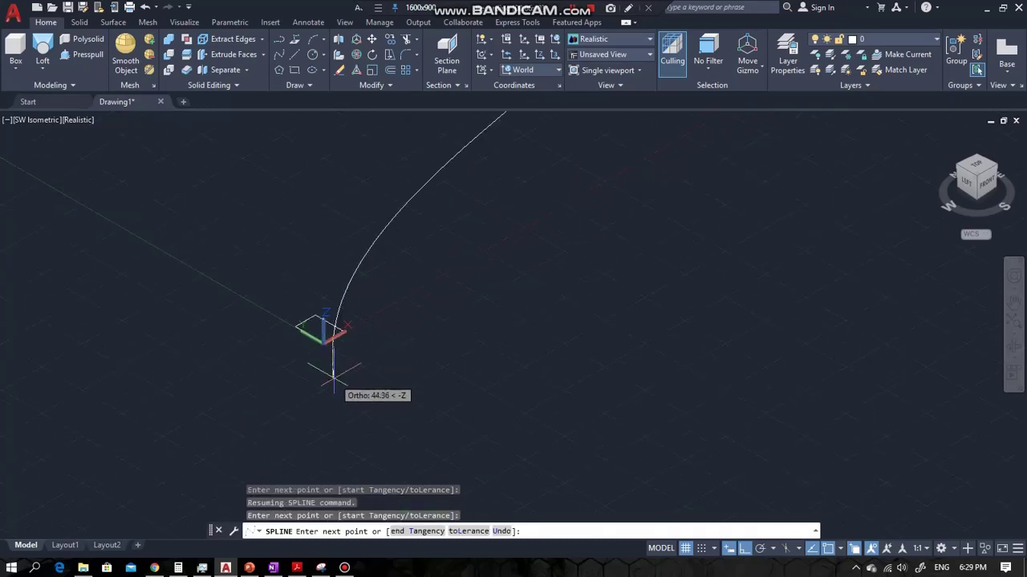
{"action": "key", "text": "Return"}
{"action": "scroll", "coordinate": [332, 353], "scroll_direction": "down", "scroll_amount": 4}
{"action": "scroll", "coordinate": [366, 311], "scroll_direction": "up", "scroll_amount": 3}
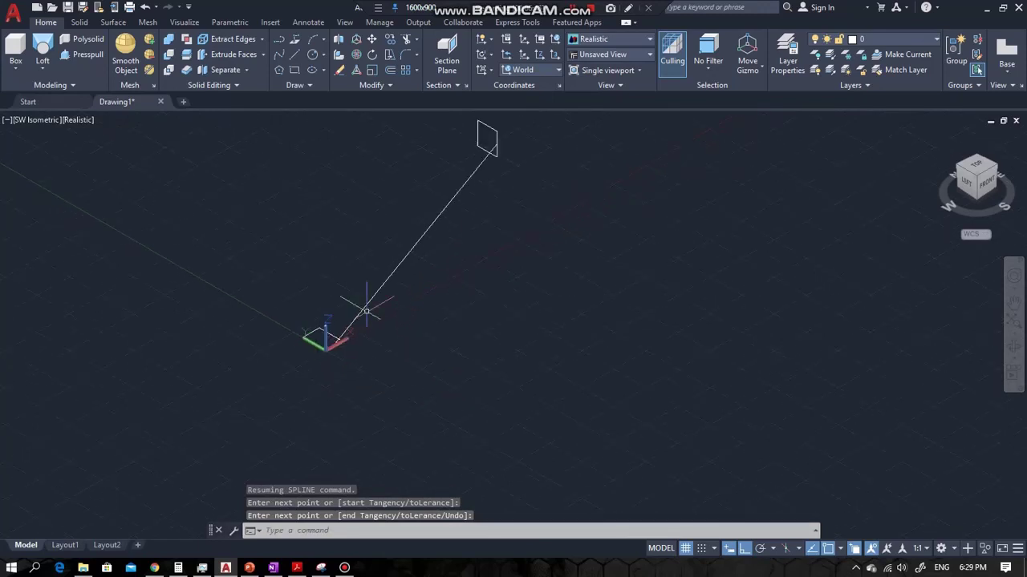
{"action": "key", "text": "Return"}
Show the spline's control vertices and stretch the lower middle vertex upward along Z.
{"action": "left_click", "coordinate": [421, 238]}
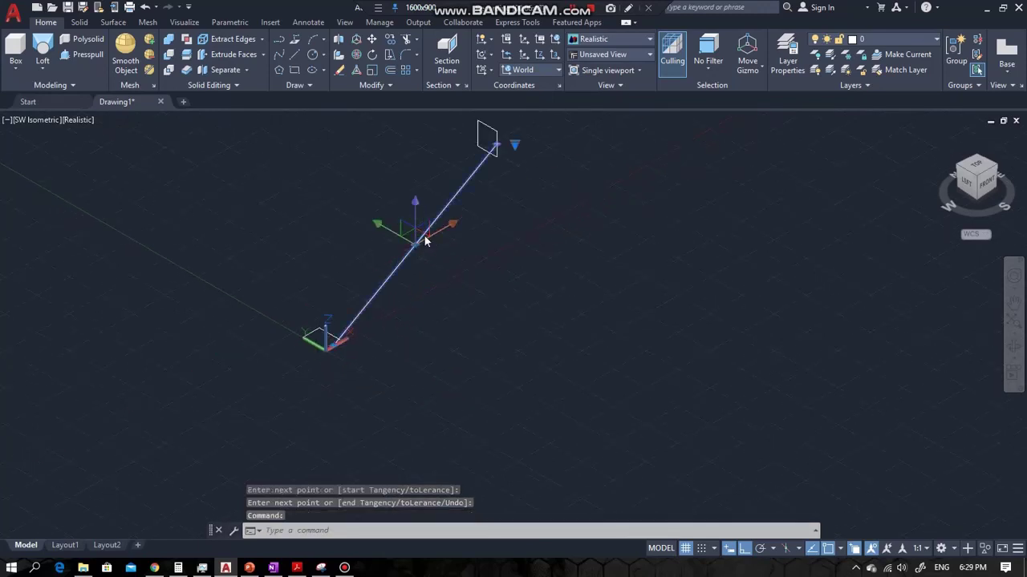
{"action": "left_click", "coordinate": [515, 147]}
{"action": "left_click", "coordinate": [523, 166]}
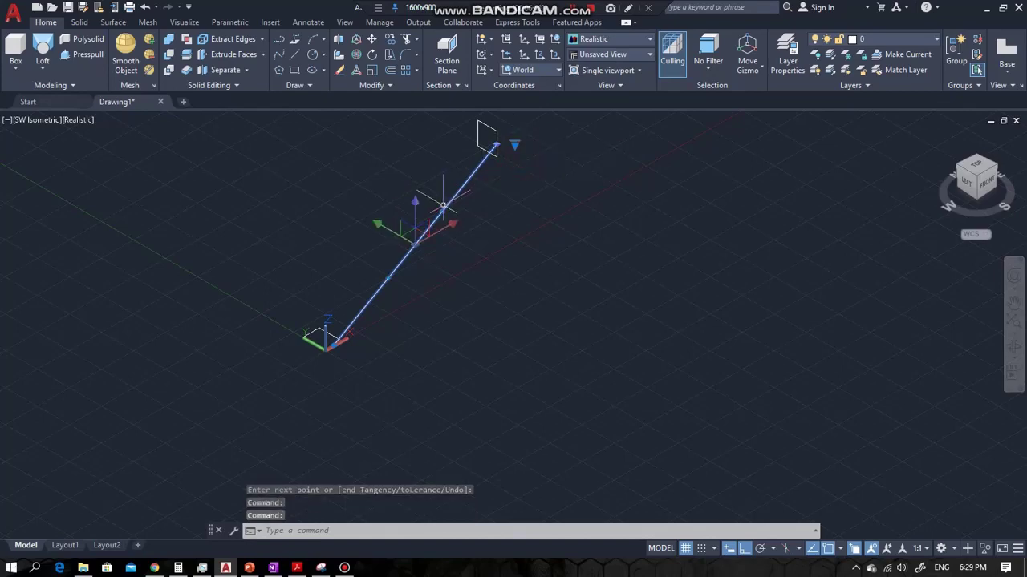
{"action": "left_click", "coordinate": [388, 278]}
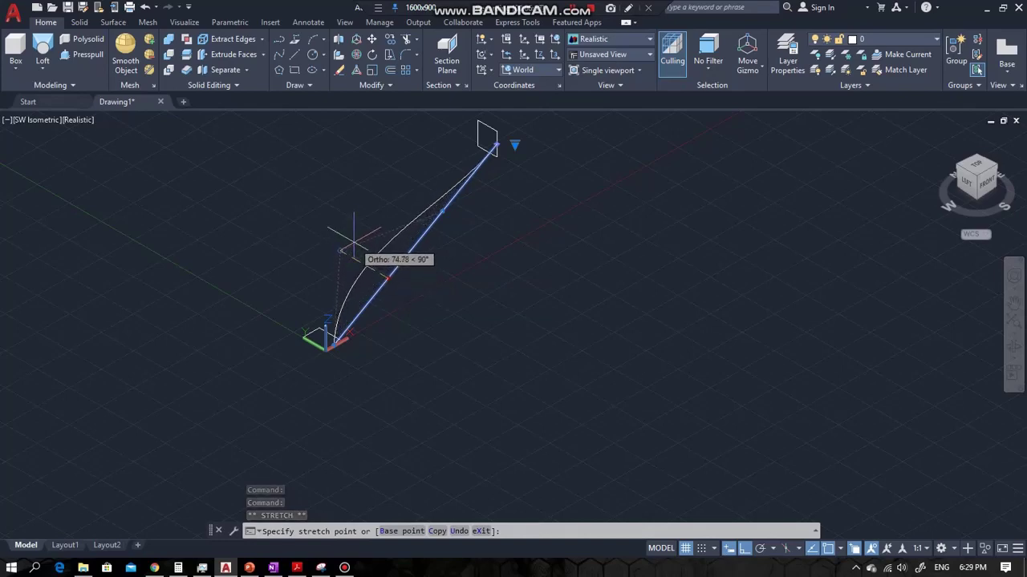
{"action": "left_click", "coordinate": [389, 207]}
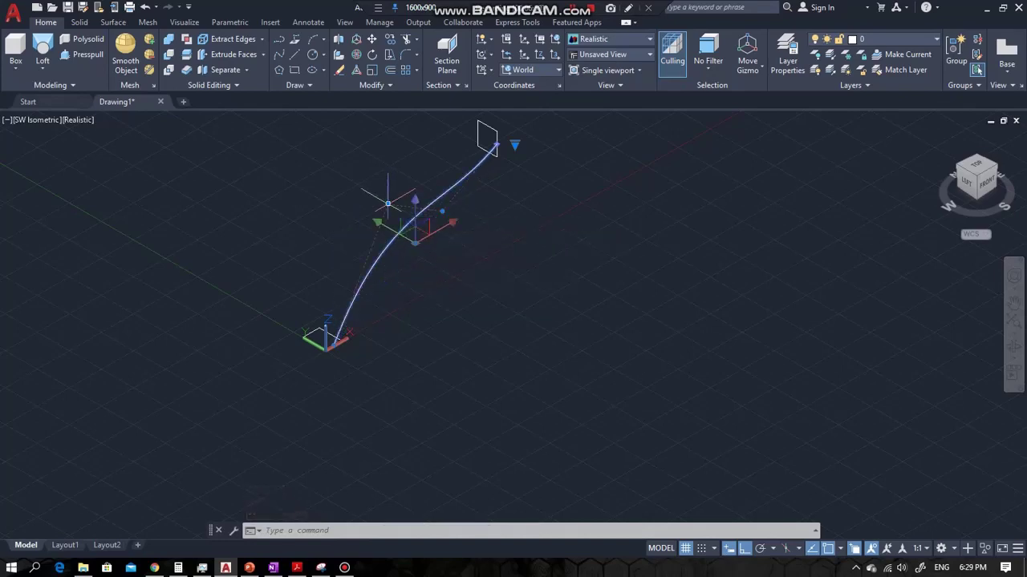
Stretch the spline's upper middle control vertex upward along Z so the curve bows outward without a dip.
{"action": "scroll", "coordinate": [464, 177], "scroll_direction": "up", "scroll_amount": 3}
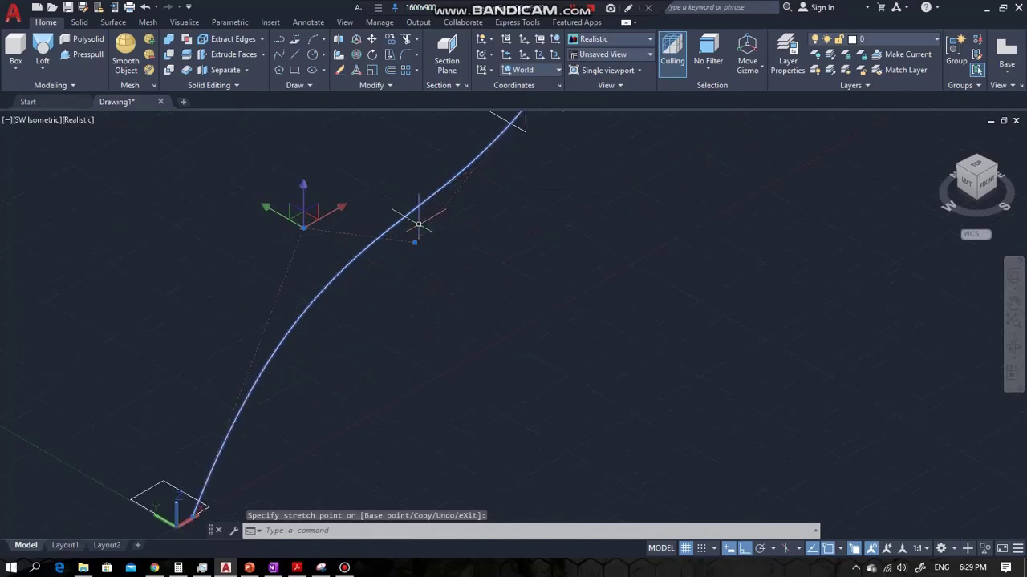
{"action": "left_click", "coordinate": [414, 241]}
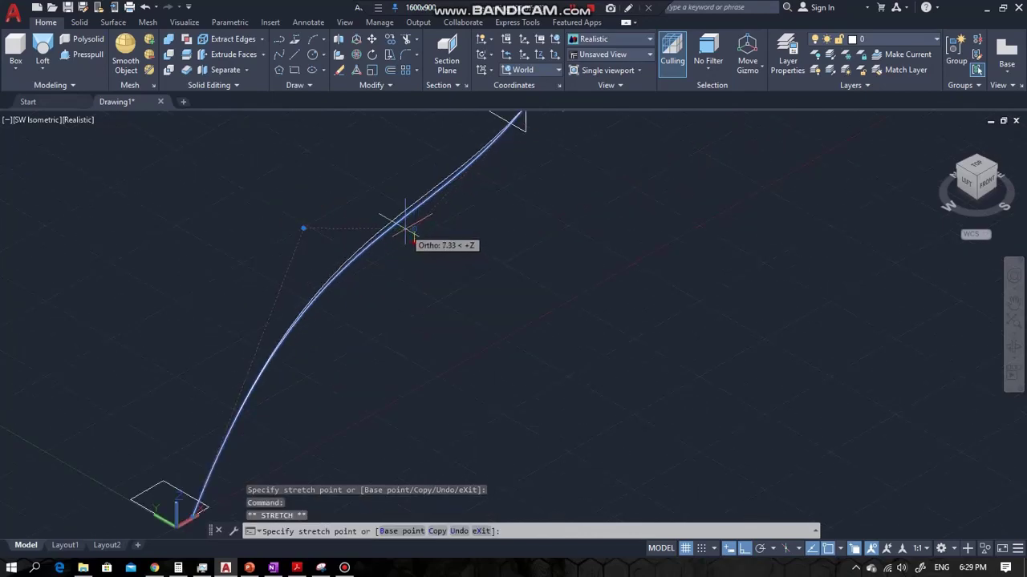
{"action": "left_click", "coordinate": [385, 194]}
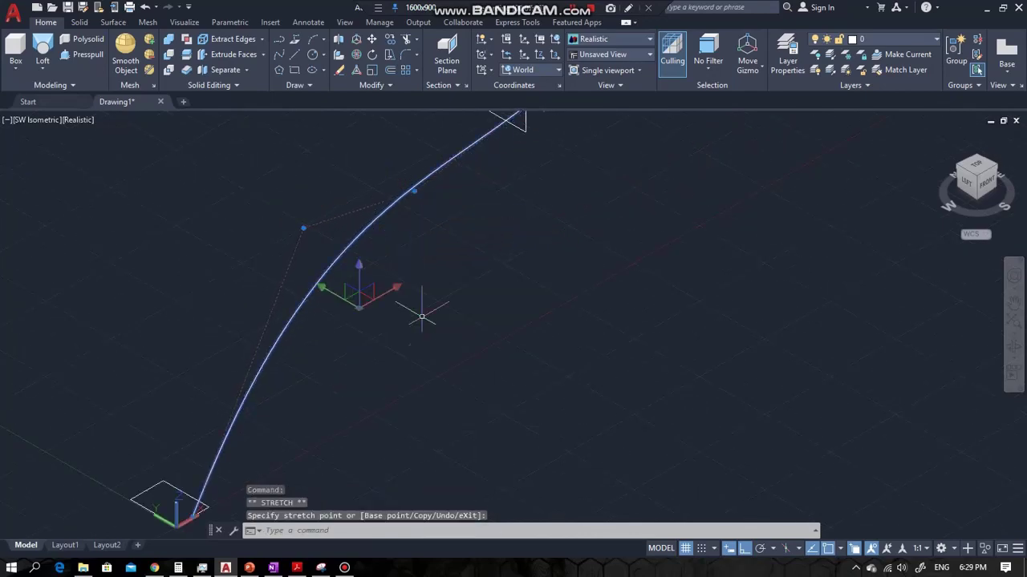
{"action": "scroll", "coordinate": [422, 317], "scroll_direction": "down", "scroll_amount": 4}
{"action": "scroll", "coordinate": [409, 245], "scroll_direction": "up", "scroll_amount": 3}
{"action": "mouse_move", "coordinate": [421, 283]}
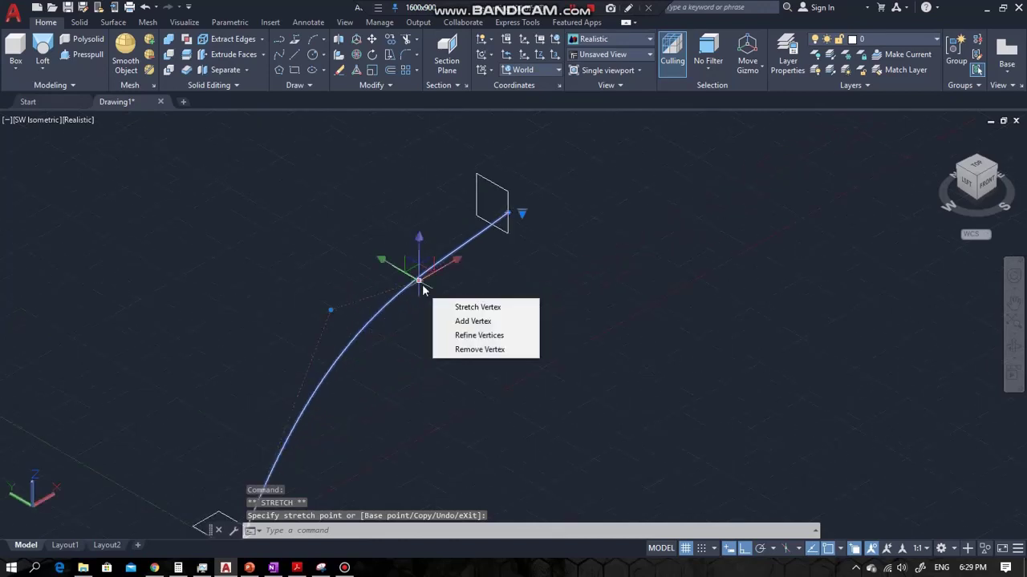
{"action": "key", "text": "Escape"}
{"action": "scroll", "coordinate": [335, 291], "scroll_direction": "down", "scroll_amount": 2}
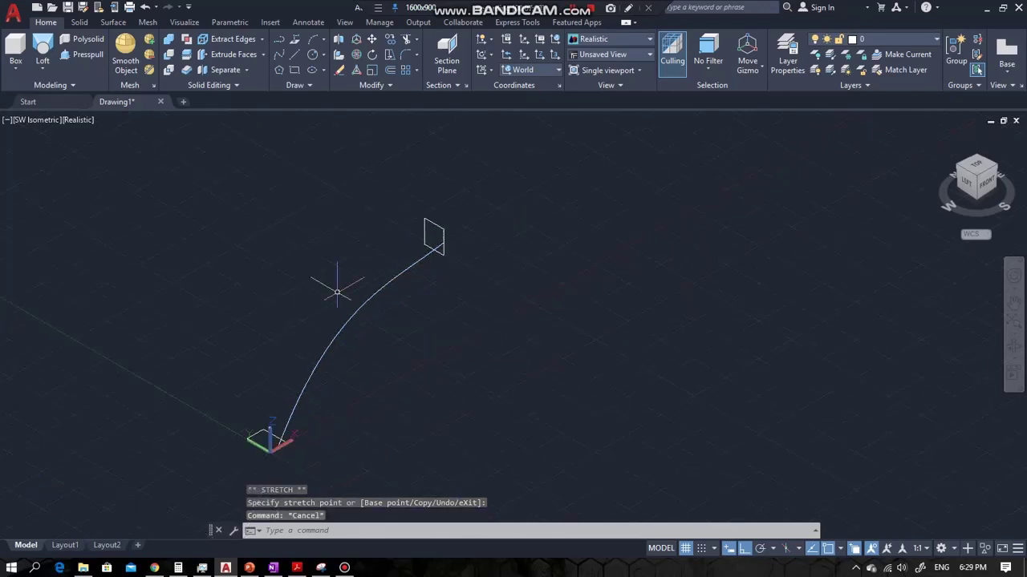
{"action": "scroll", "coordinate": [337, 293], "scroll_direction": "up", "scroll_amount": 3}
{"action": "scroll", "coordinate": [374, 325], "scroll_direction": "down", "scroll_amount": 2}
{"action": "scroll", "coordinate": [355, 284], "scroll_direction": "up", "scroll_amount": 2}
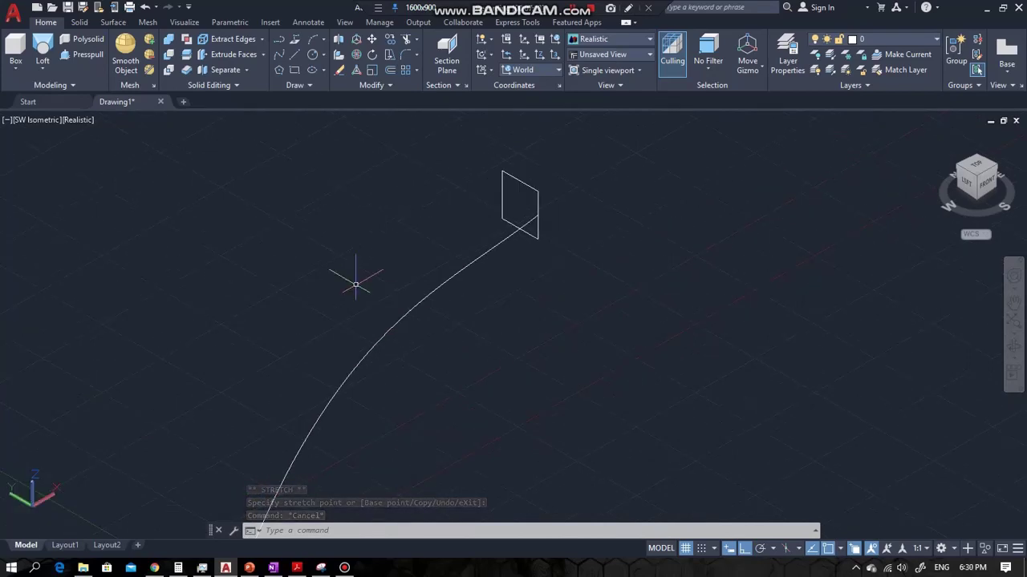
{"action": "type", "text": "mi"}
{"action": "key", "text": "Return"}
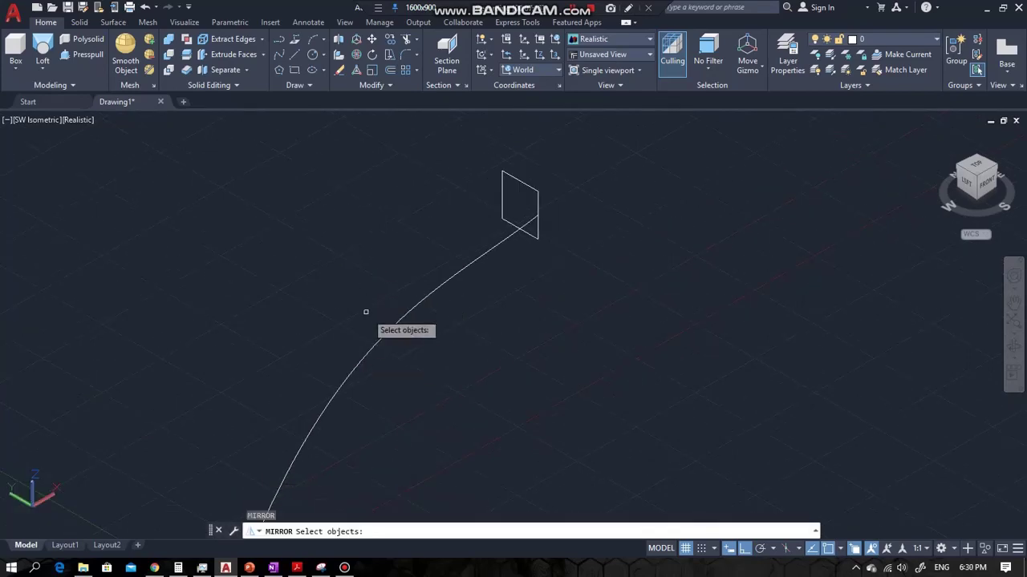
{"action": "left_click", "coordinate": [382, 337]}
{"action": "key", "text": "Return"}
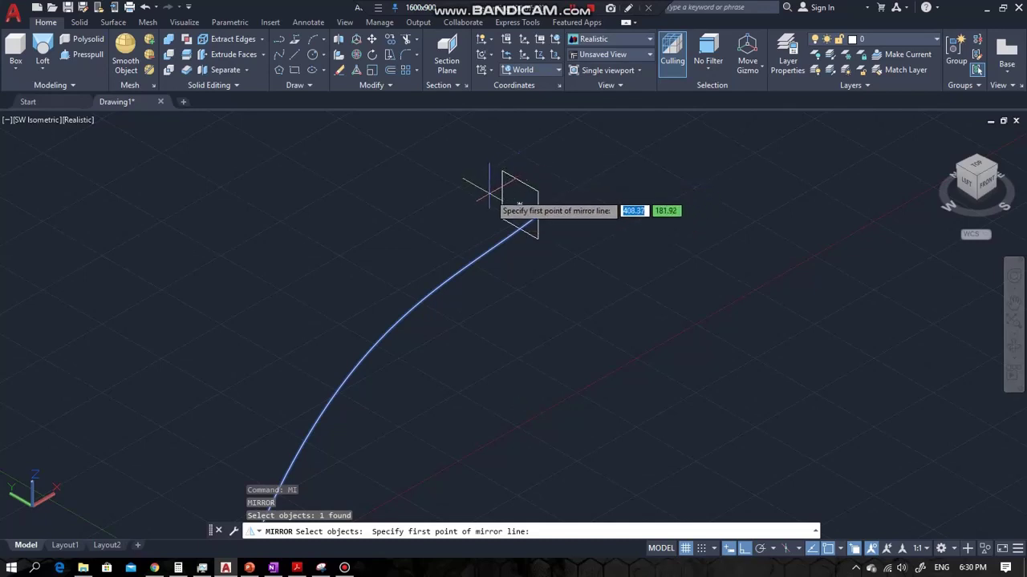
{"action": "key", "text": "Escape"}
Copy the spline 30 mm along Y, from its upper endpoint to the midpoint of the vertical rectangle's opposite side edge.
{"action": "scroll", "coordinate": [451, 222], "scroll_direction": "down", "scroll_amount": 2}
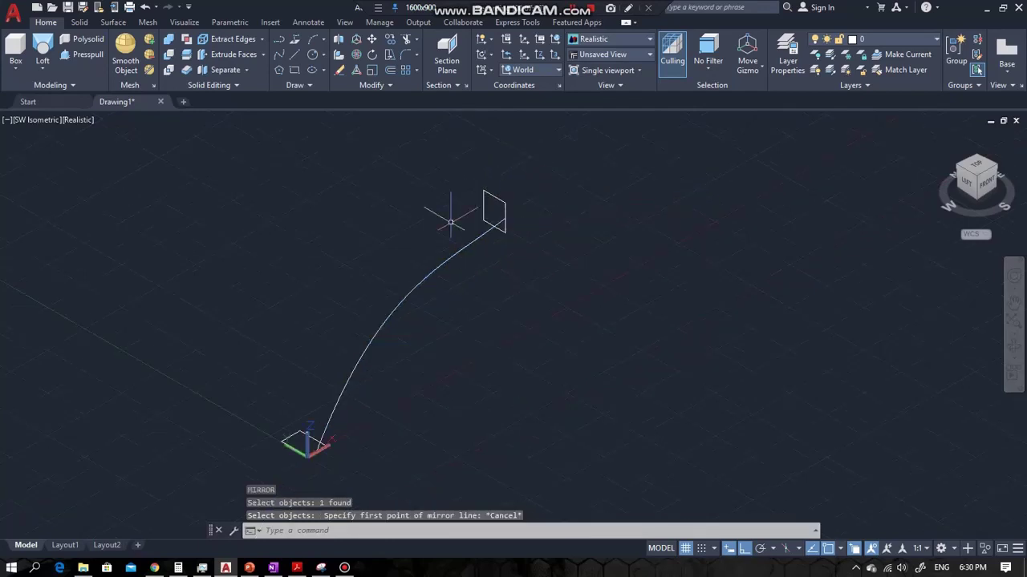
{"action": "left_click", "coordinate": [437, 266]}
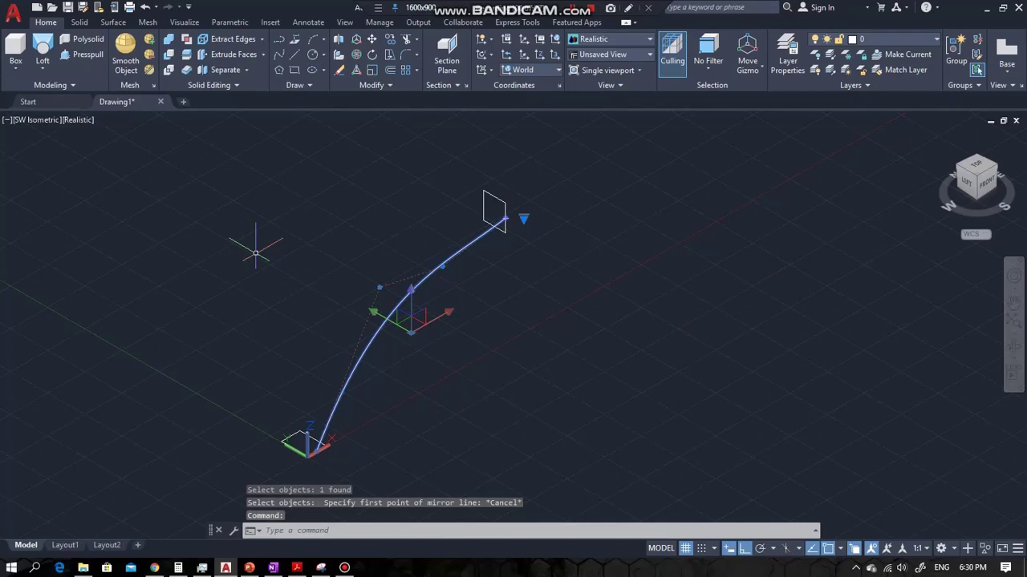
{"action": "type", "text": "co"}
{"action": "key", "text": "Return"}
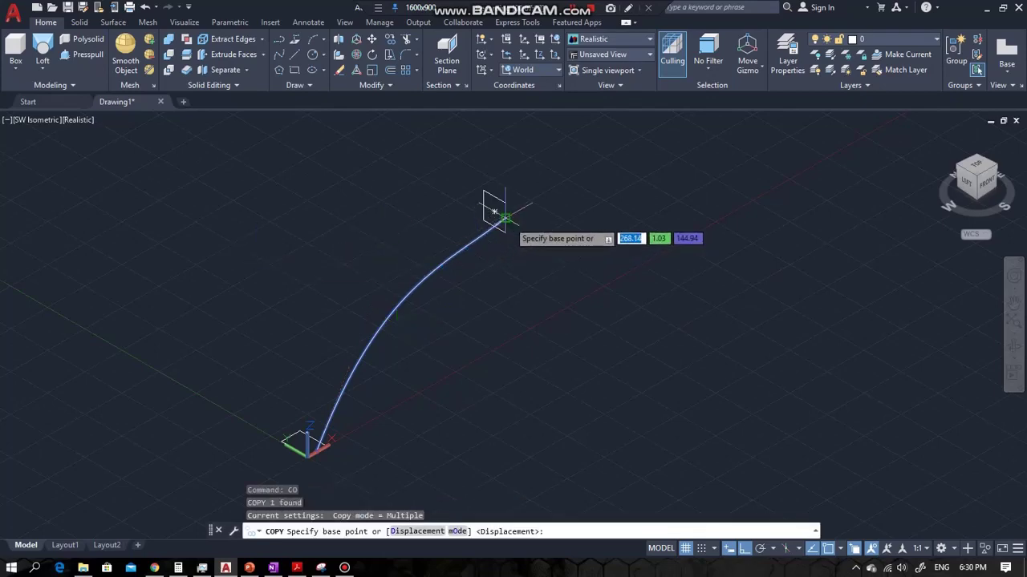
{"action": "left_click", "coordinate": [507, 220]}
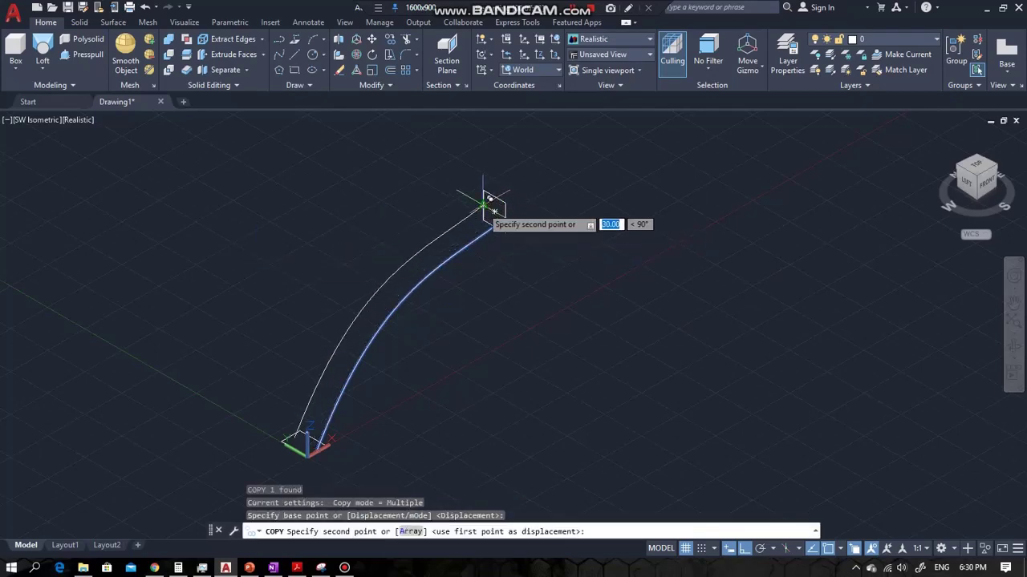
{"action": "scroll", "coordinate": [484, 206], "scroll_direction": "up", "scroll_amount": 3}
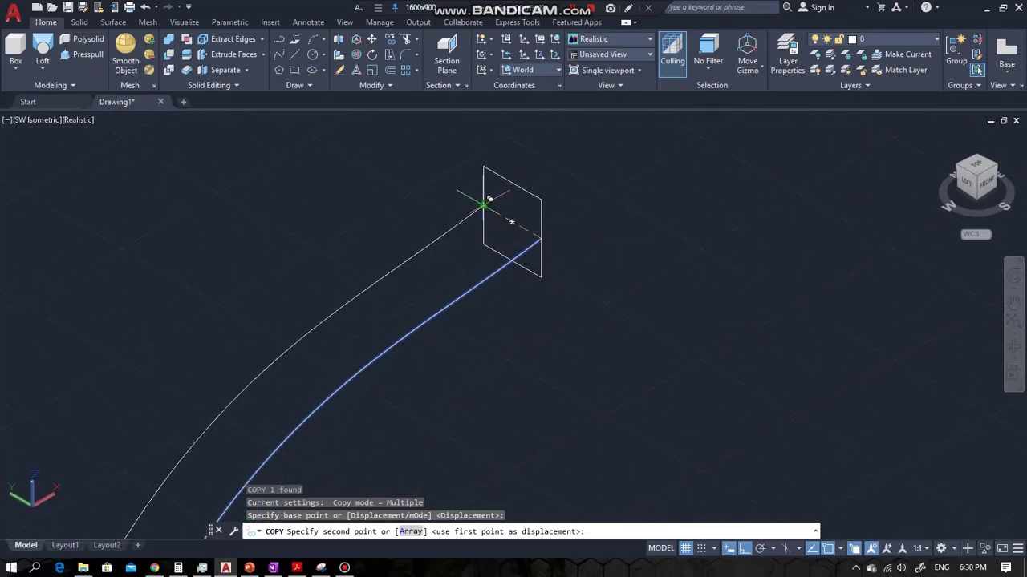
{"action": "left_click", "coordinate": [486, 202]}
{"action": "scroll", "coordinate": [412, 186], "scroll_direction": "down", "scroll_amount": 3}
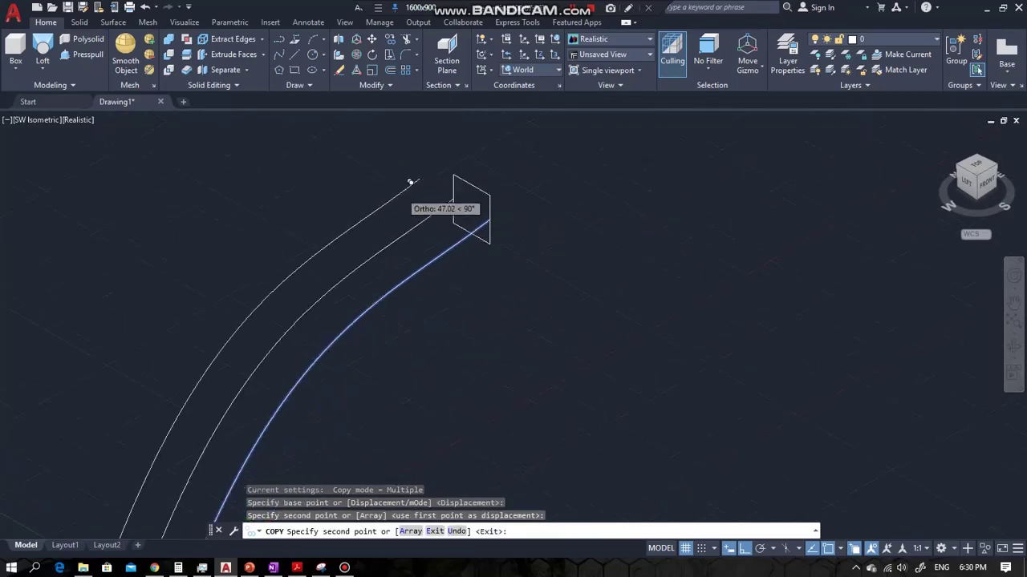
{"action": "scroll", "coordinate": [217, 367], "scroll_direction": "up", "scroll_amount": 6}
{"action": "key", "text": "Escape"}
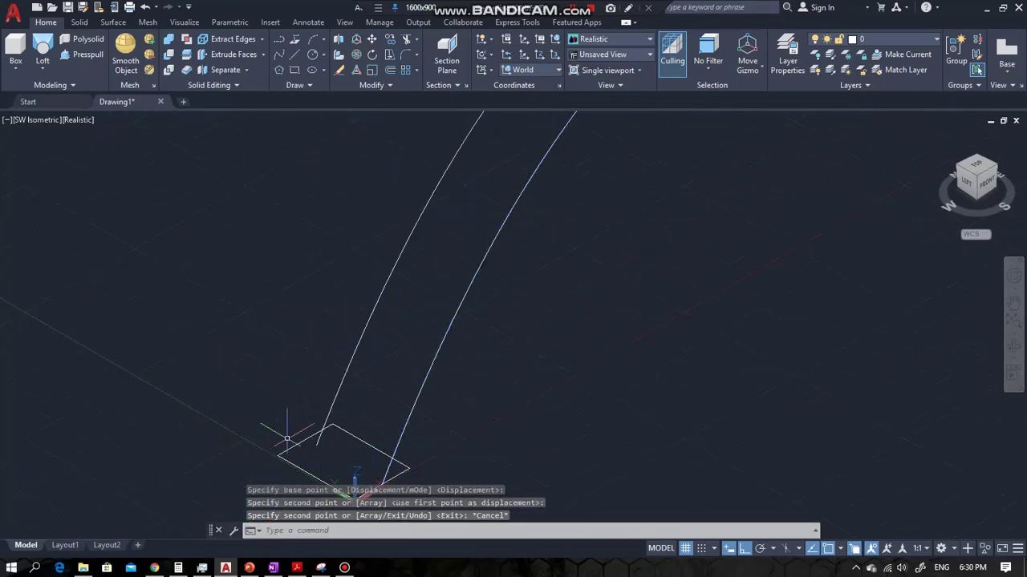
Stretch the copied spline's lower endpoint to the midpoint of the base rectangle's back edge.
{"action": "left_click", "coordinate": [364, 363]}
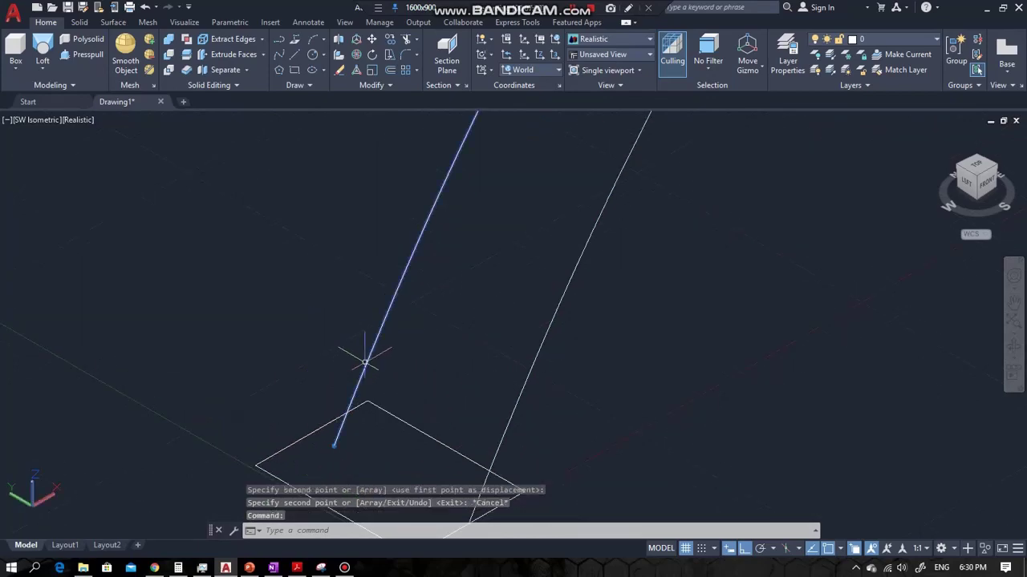
{"action": "left_click", "coordinate": [334, 446]}
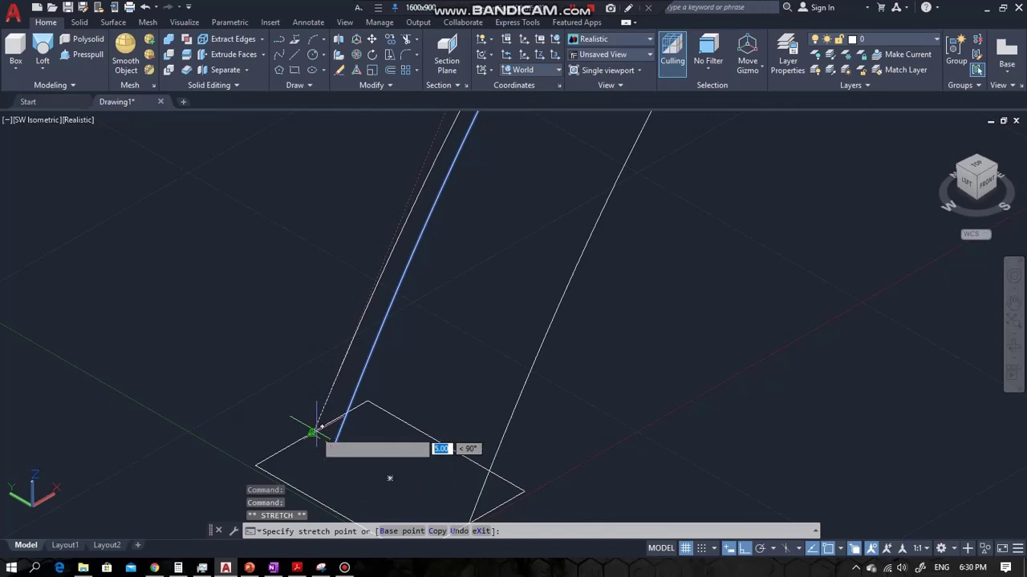
{"action": "left_click", "coordinate": [313, 432]}
{"action": "key", "text": "Escape"}
{"action": "scroll", "coordinate": [295, 334], "scroll_direction": "down", "scroll_amount": 4}
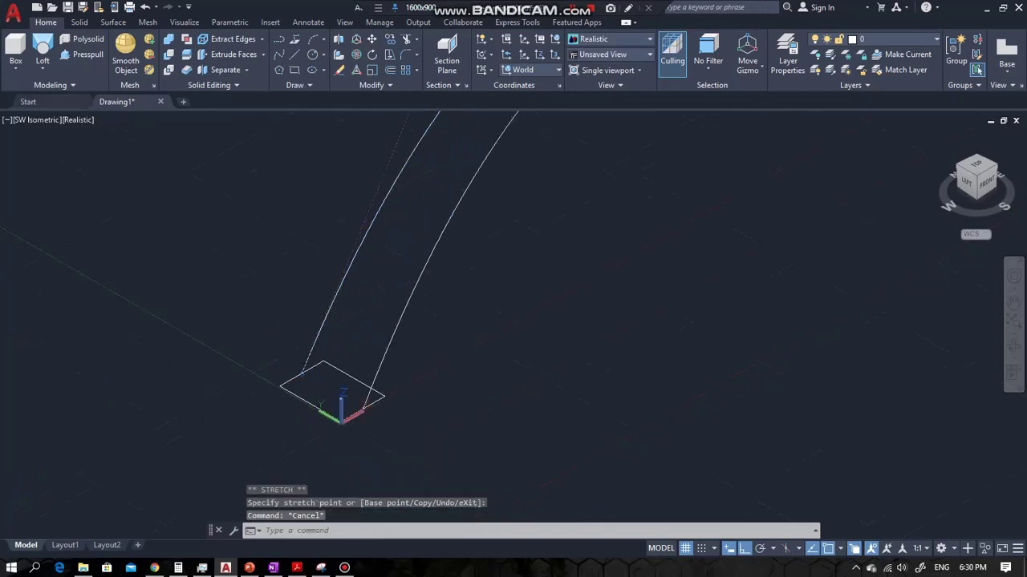
Snap the original spline's lower endpoint to the midpoint of the base rectangle's front edge.
{"action": "scroll", "coordinate": [343, 388], "scroll_direction": "up", "scroll_amount": 3}
{"action": "scroll", "coordinate": [374, 466], "scroll_direction": "up", "scroll_amount": 2}
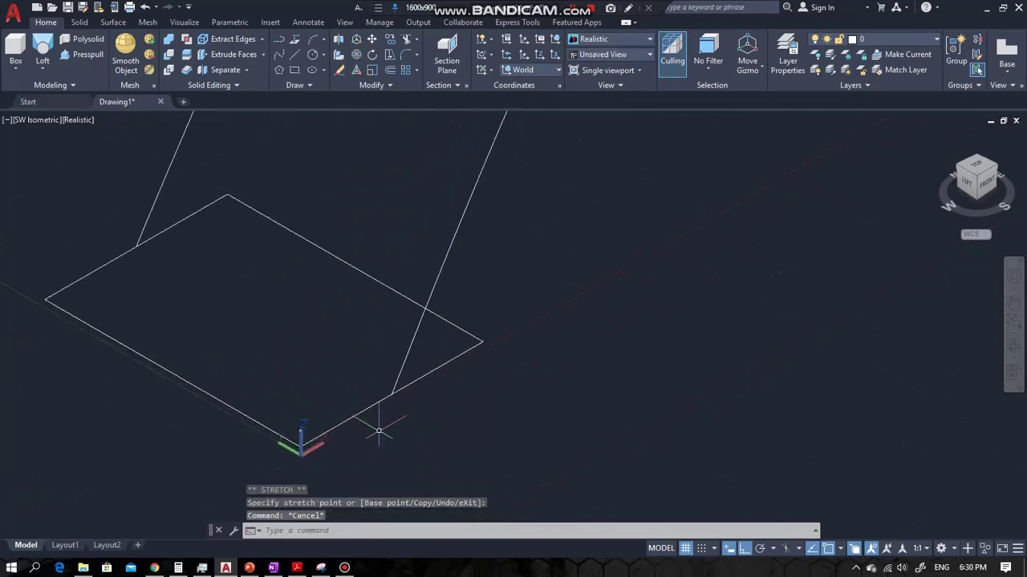
{"action": "left_click", "coordinate": [406, 370]}
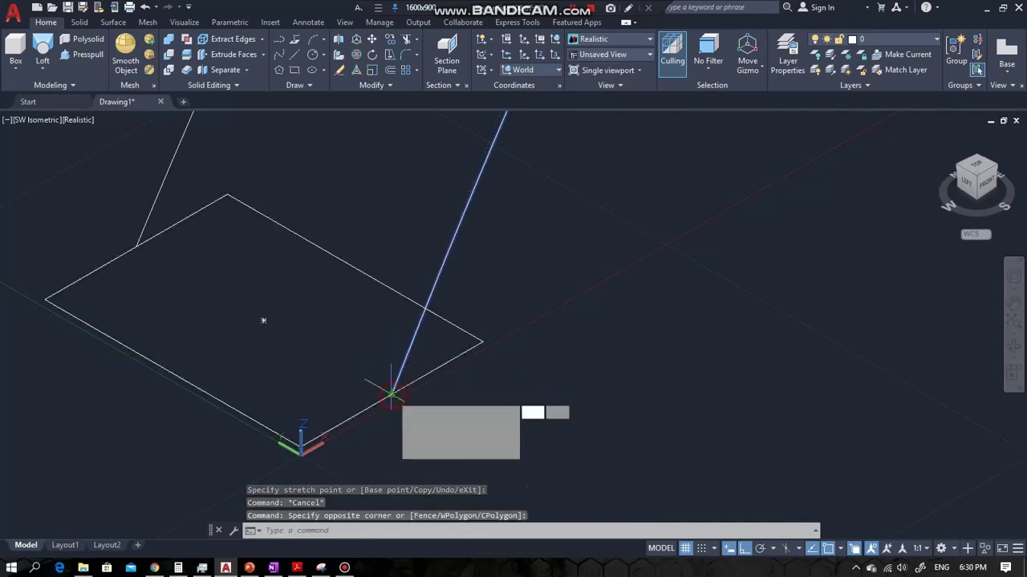
{"action": "left_click", "coordinate": [391, 394]}
{"action": "scroll", "coordinate": [392, 394], "scroll_direction": "down", "scroll_amount": 10}
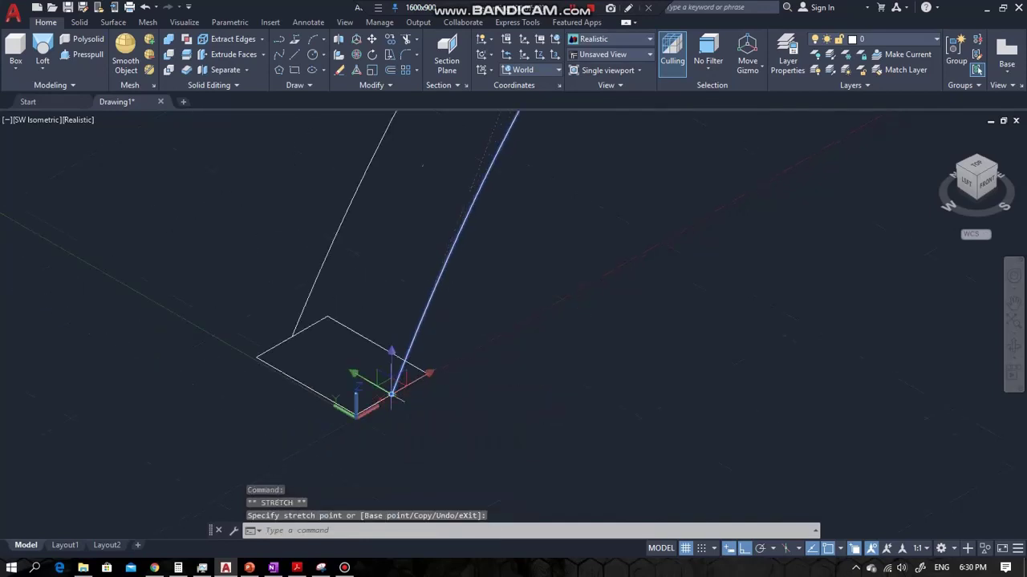
Snap the copied spline's upper endpoint to the midpoint of the vertical rectangle's far side edge.
{"action": "scroll", "coordinate": [488, 213], "scroll_direction": "up", "scroll_amount": 3}
{"action": "scroll", "coordinate": [507, 268], "scroll_direction": "up", "scroll_amount": 5}
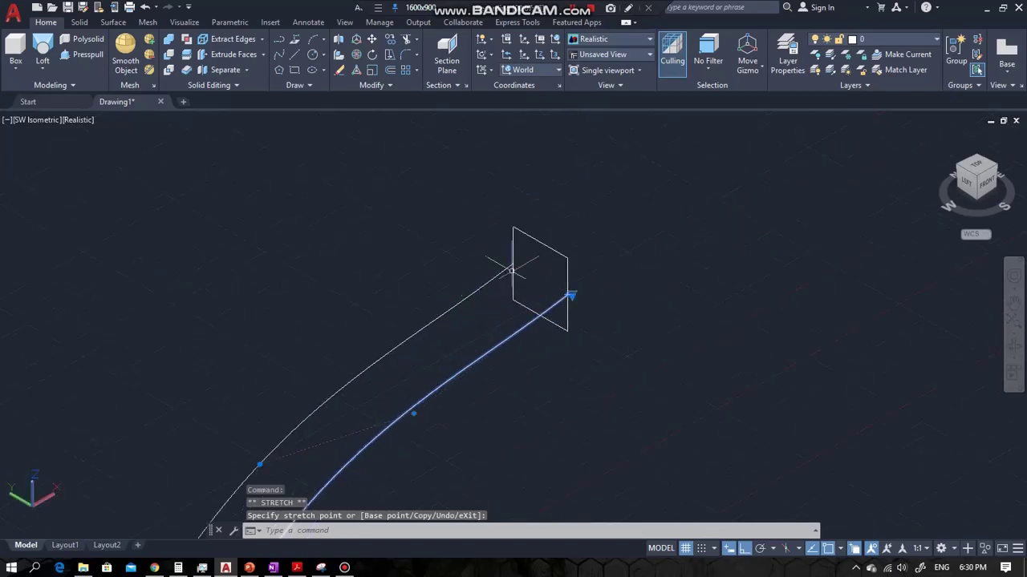
{"action": "left_click", "coordinate": [491, 266]}
{"action": "left_click", "coordinate": [469, 301]}
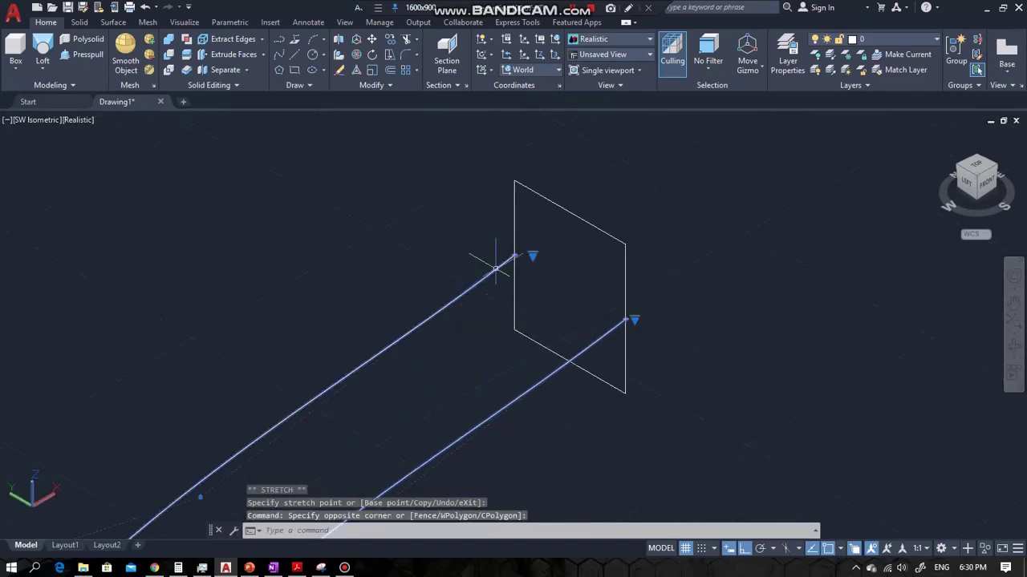
{"action": "left_click", "coordinate": [514, 255]}
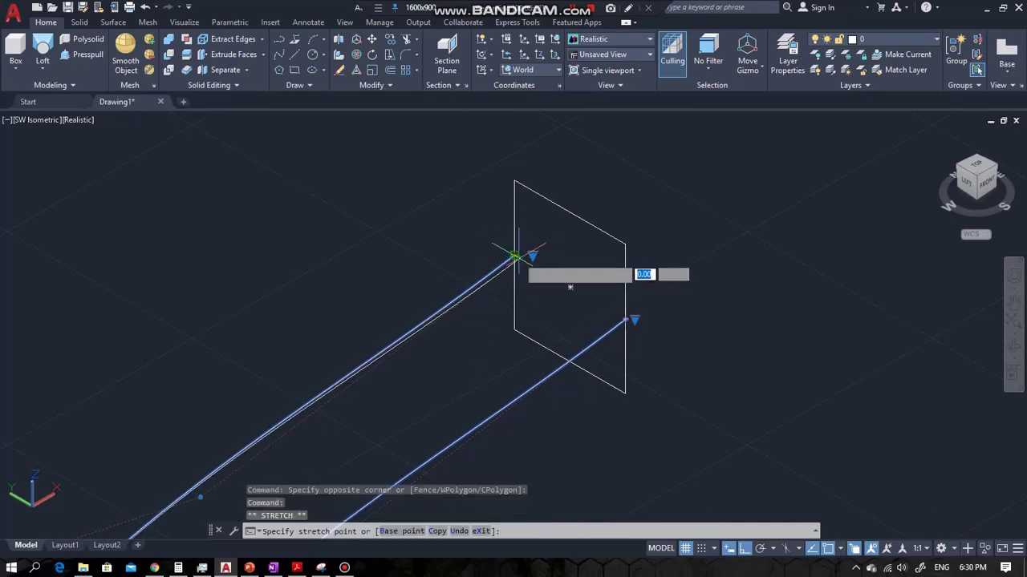
{"action": "left_click", "coordinate": [514, 256]}
{"action": "key", "text": "Escape"}
{"action": "scroll", "coordinate": [380, 279], "scroll_direction": "down", "scroll_amount": 8}
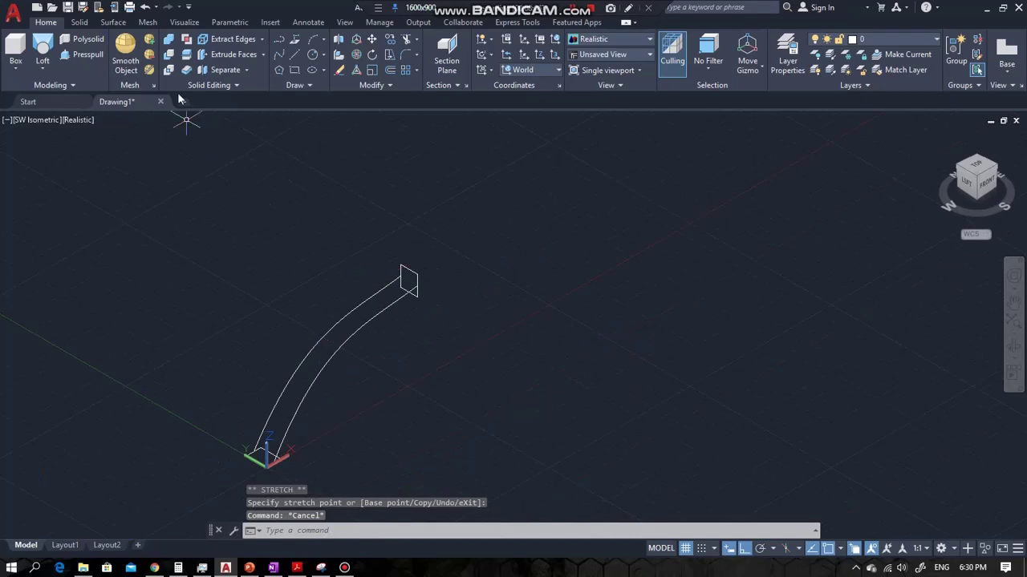
Loft from the base rectangle to the vertical rectangle with the Guides option, taking the original spline as the first guide.
{"action": "left_click", "coordinate": [42, 48]}
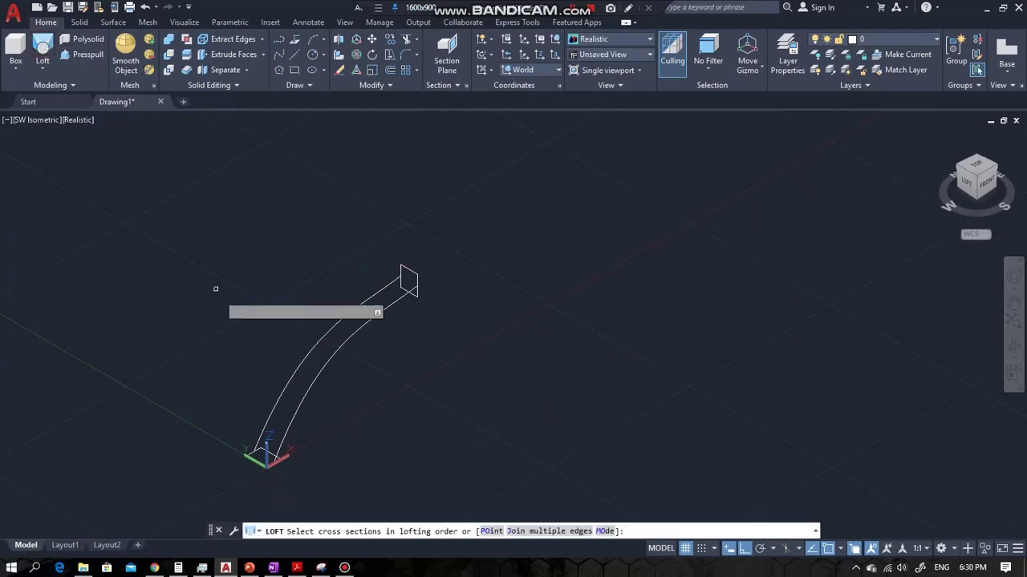
{"action": "left_click", "coordinate": [262, 451]}
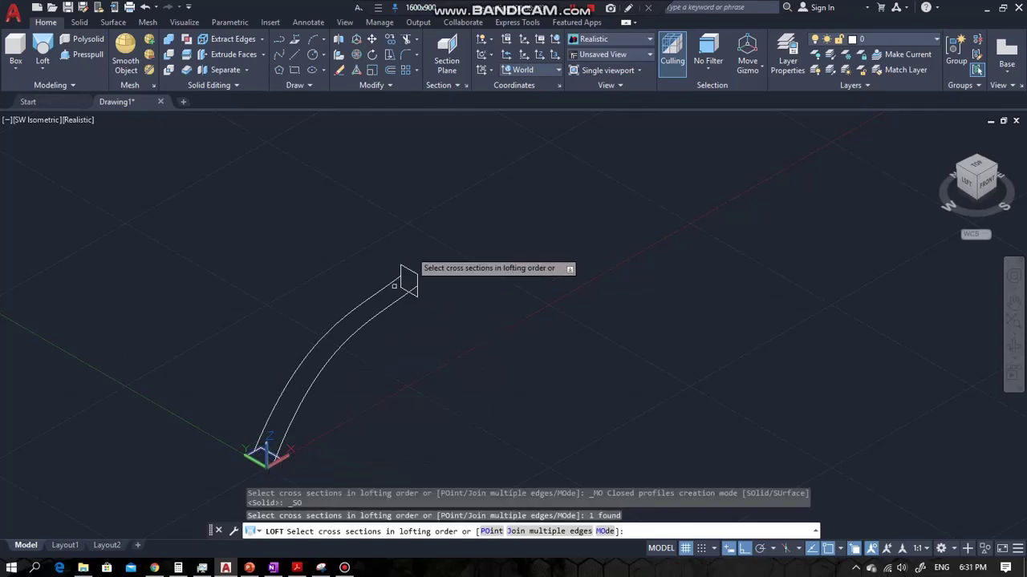
{"action": "left_click", "coordinate": [406, 270]}
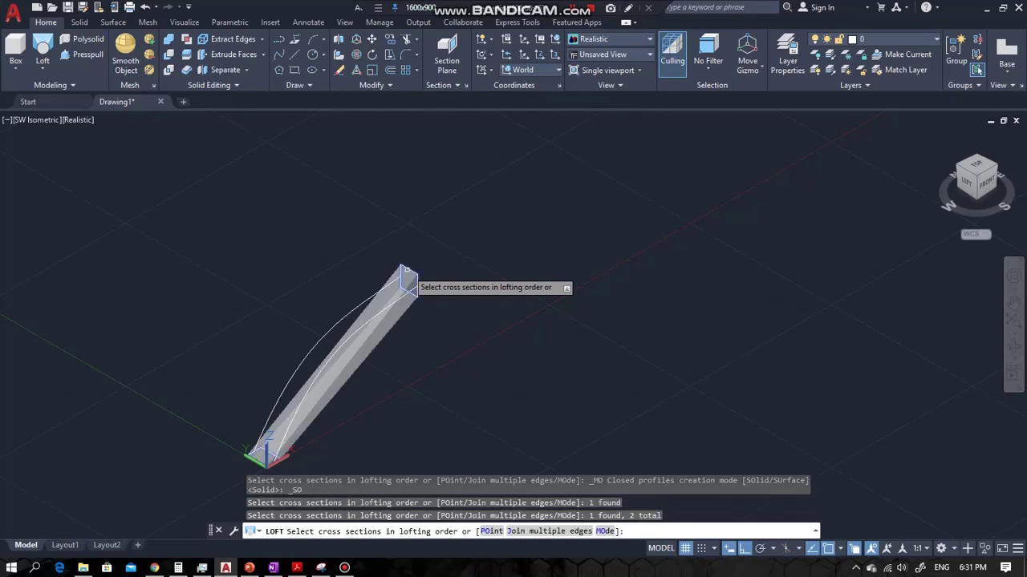
{"action": "key", "text": "Return"}
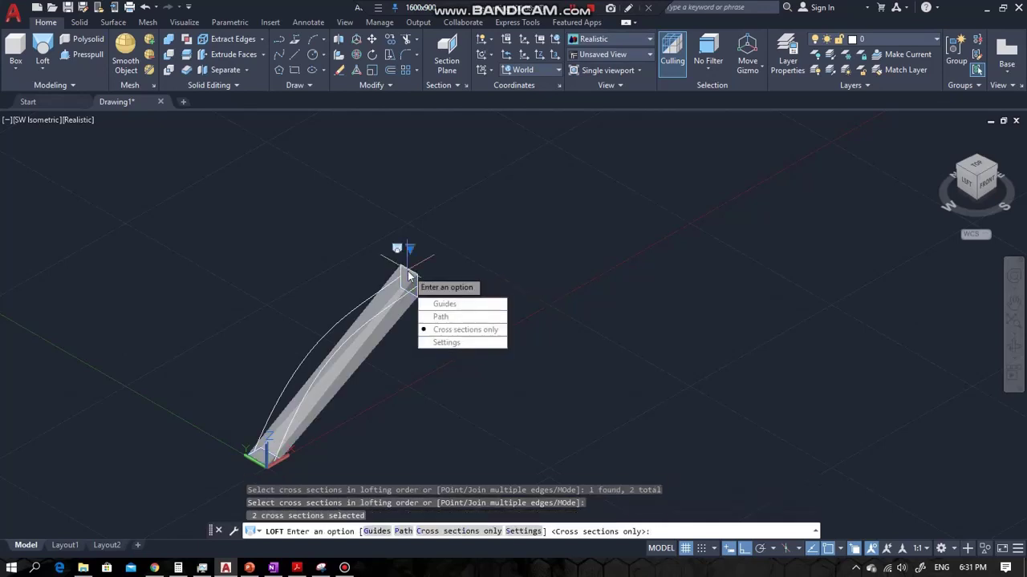
{"action": "left_click", "coordinate": [445, 304]}
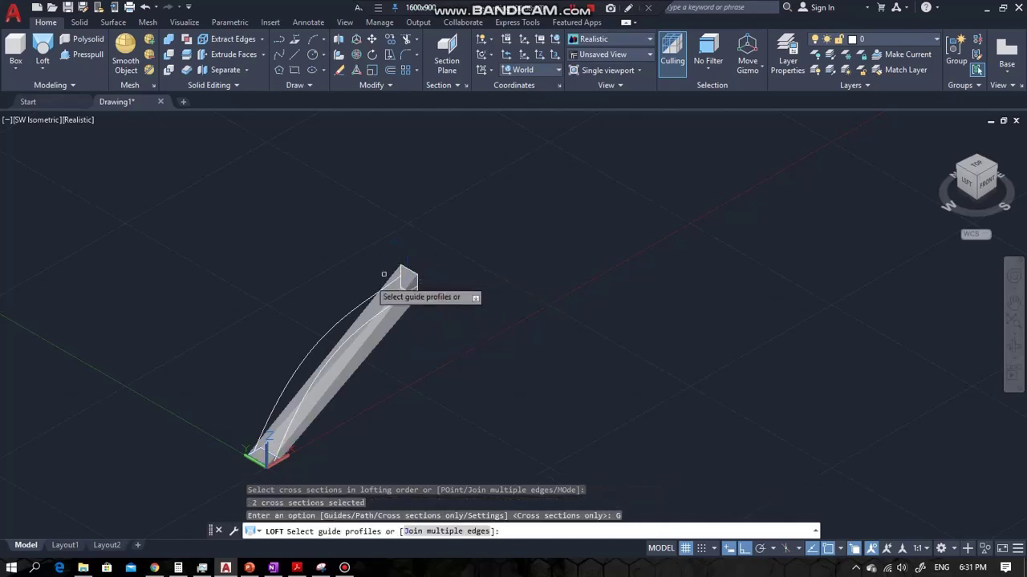
{"action": "left_click", "coordinate": [366, 324]}
{"action": "scroll", "coordinate": [225, 392], "scroll_direction": "up", "scroll_amount": 3}
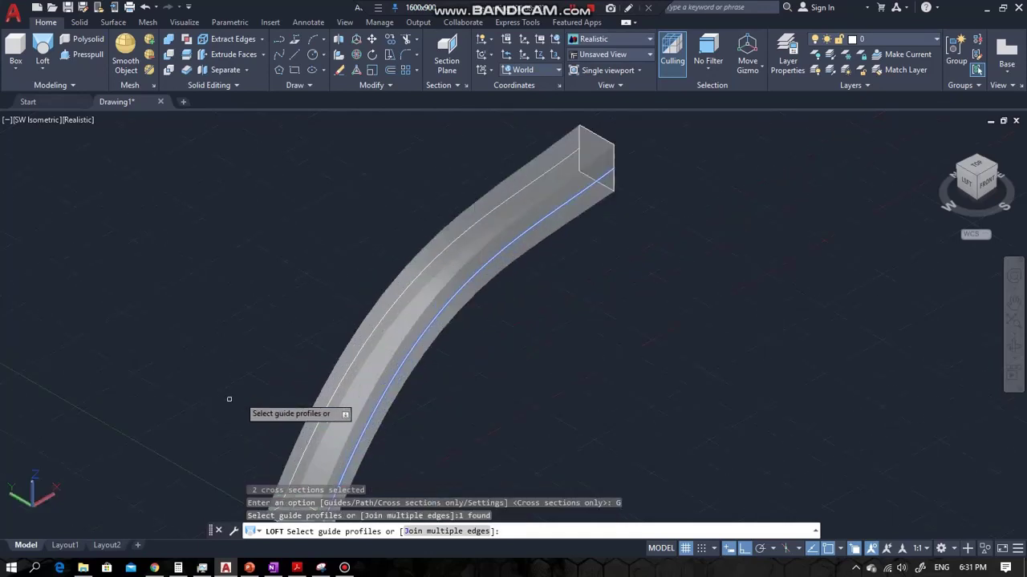
Orbit to the back of the loft preview, add the copied spline as the second guide and complete the solid.
{"action": "left_click", "coordinate": [1015, 346]}
{"action": "left_click_drag", "start_coordinate": [566, 236], "coordinate": [383, 242]}
{"action": "right_click", "coordinate": [369, 238]}
{"action": "left_click", "coordinate": [381, 245]}
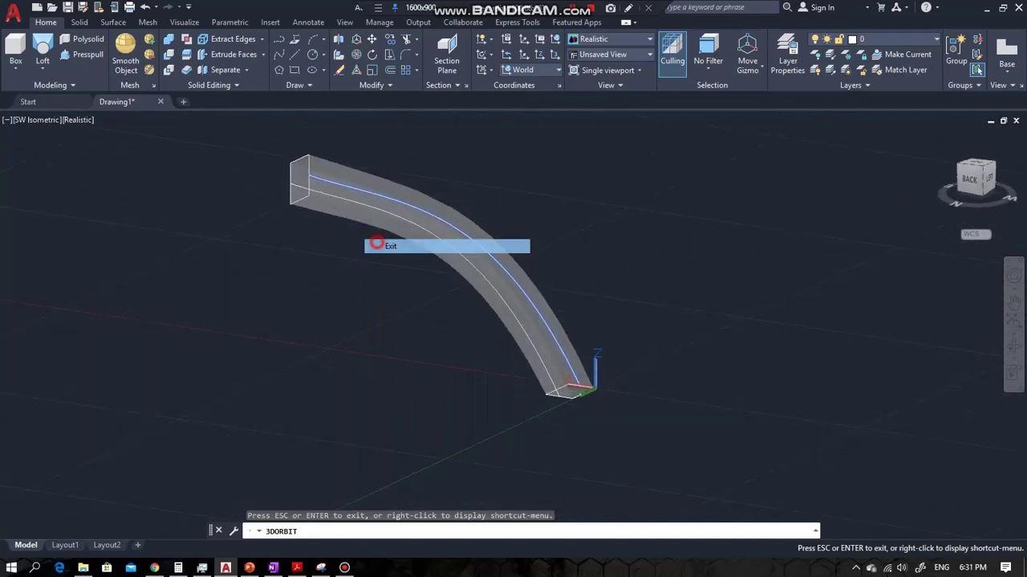
{"action": "left_click", "coordinate": [385, 210]}
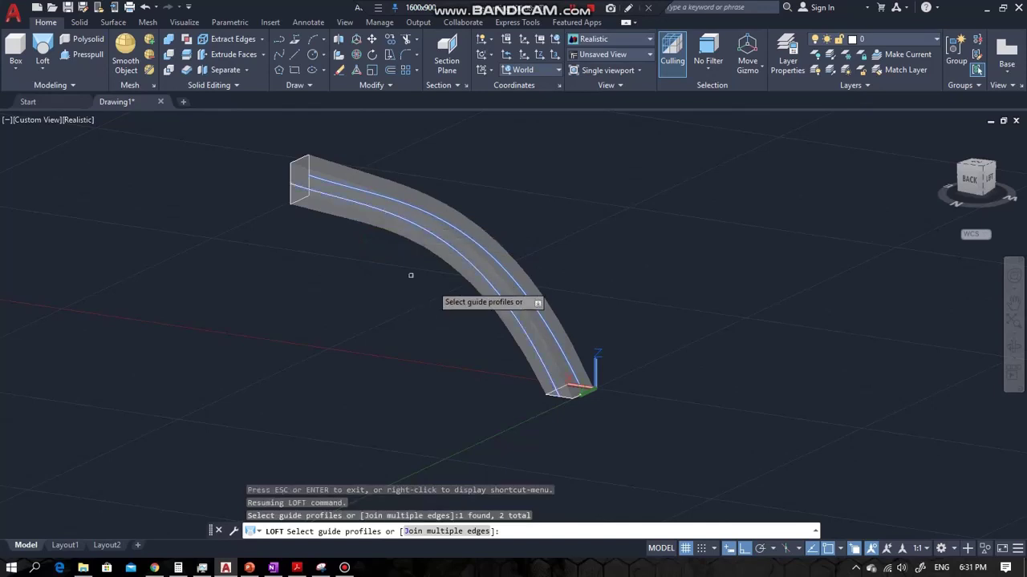
{"action": "scroll", "coordinate": [357, 207], "scroll_direction": "up", "scroll_amount": 4}
{"action": "scroll", "coordinate": [352, 207], "scroll_direction": "down", "scroll_amount": 3}
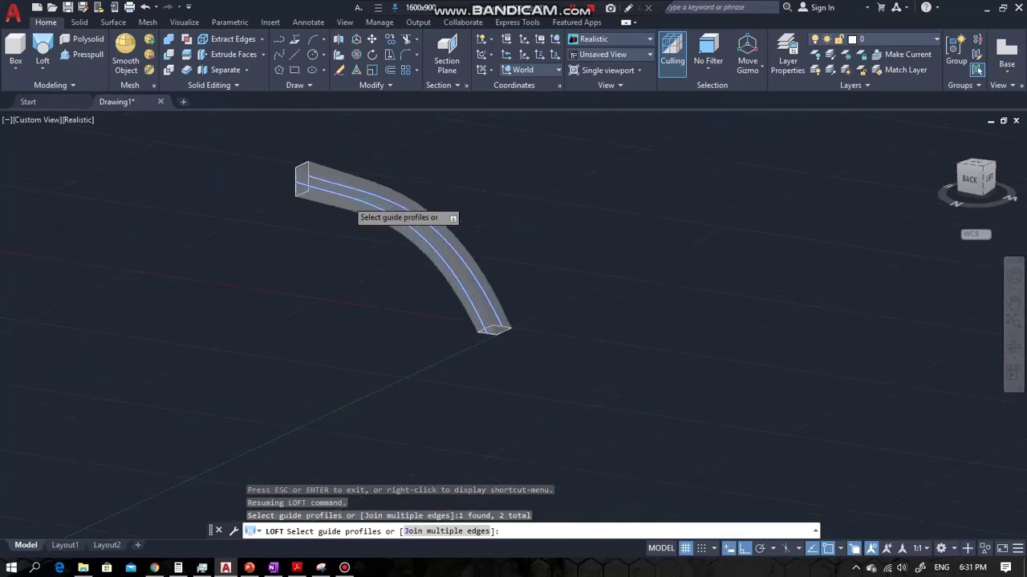
{"action": "scroll", "coordinate": [347, 199], "scroll_direction": "up", "scroll_amount": 2}
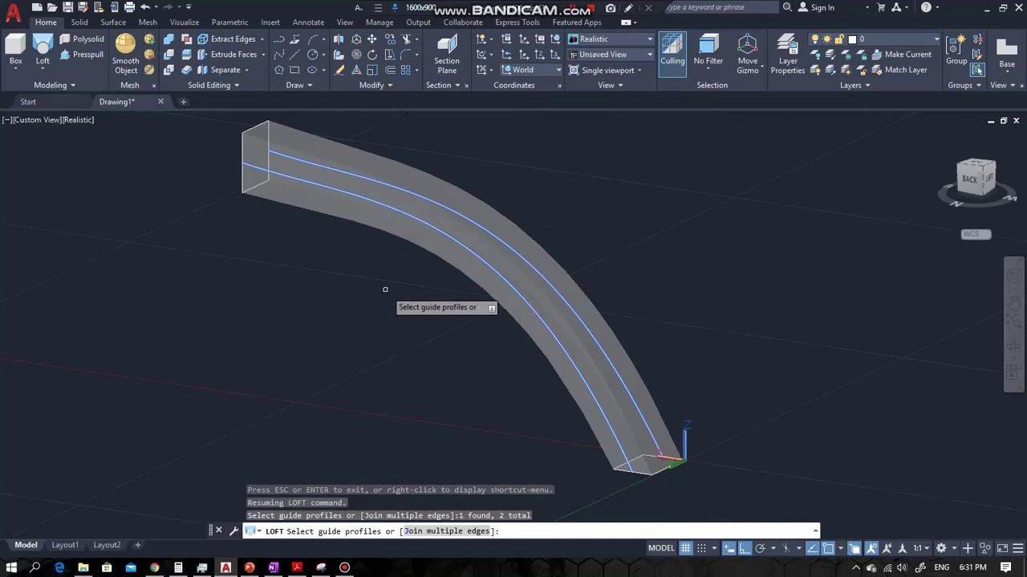
{"action": "key", "text": "Return"}
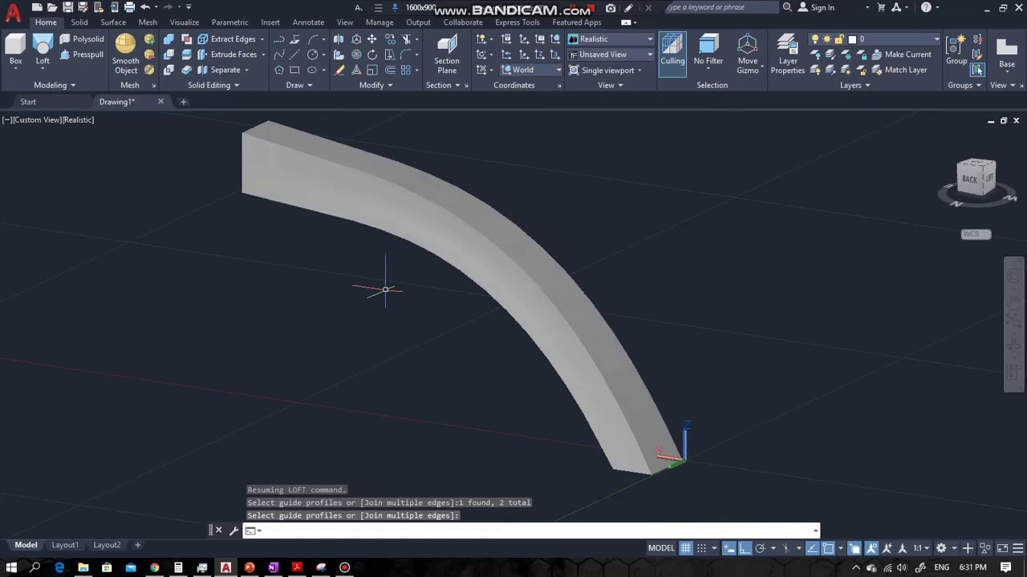
Undo the guided loft between the two rectangles.
{"action": "key", "text": "ctrl+z"}
{"action": "scroll", "coordinate": [286, 398], "scroll_direction": "up", "scroll_amount": 3}
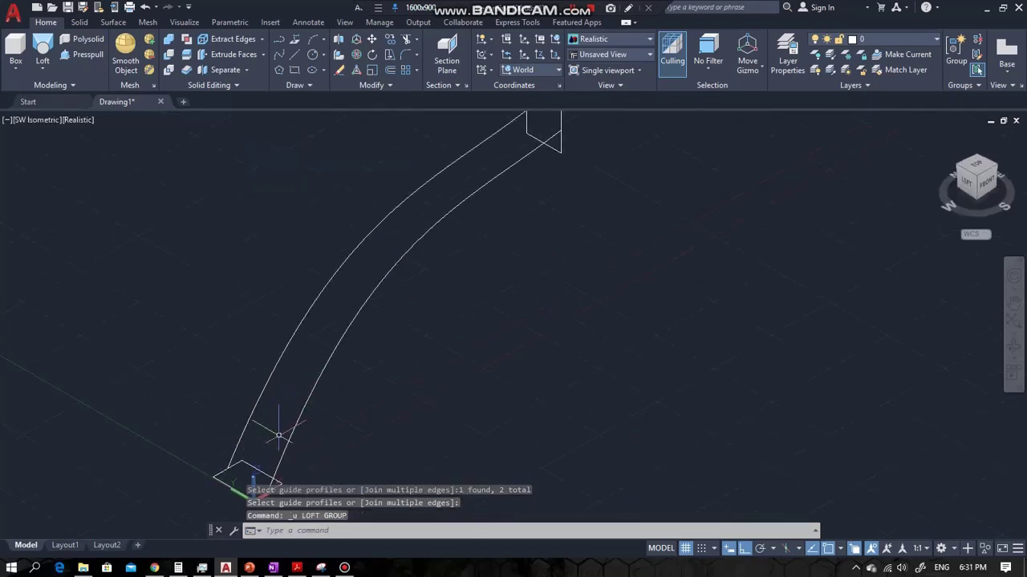
{"action": "scroll", "coordinate": [275, 419], "scroll_direction": "down", "scroll_amount": 2}
{"action": "scroll", "coordinate": [280, 419], "scroll_direction": "up", "scroll_amount": 3}
{"action": "scroll", "coordinate": [305, 399], "scroll_direction": "down", "scroll_amount": 2}
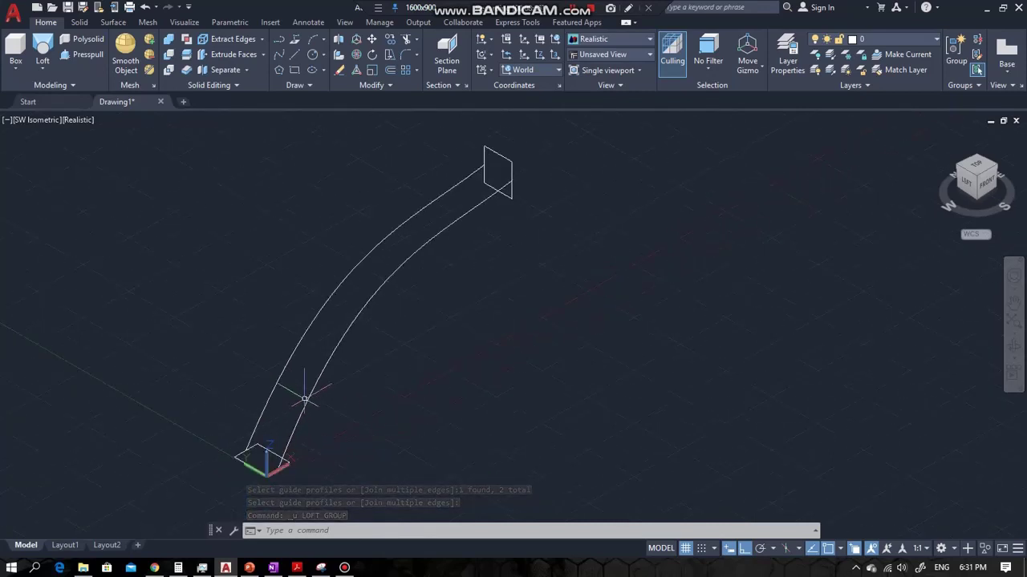
Copy the vertical rectangle from its centre to a point partway down the curve, between the two splines.
{"action": "left_click", "coordinate": [495, 153]}
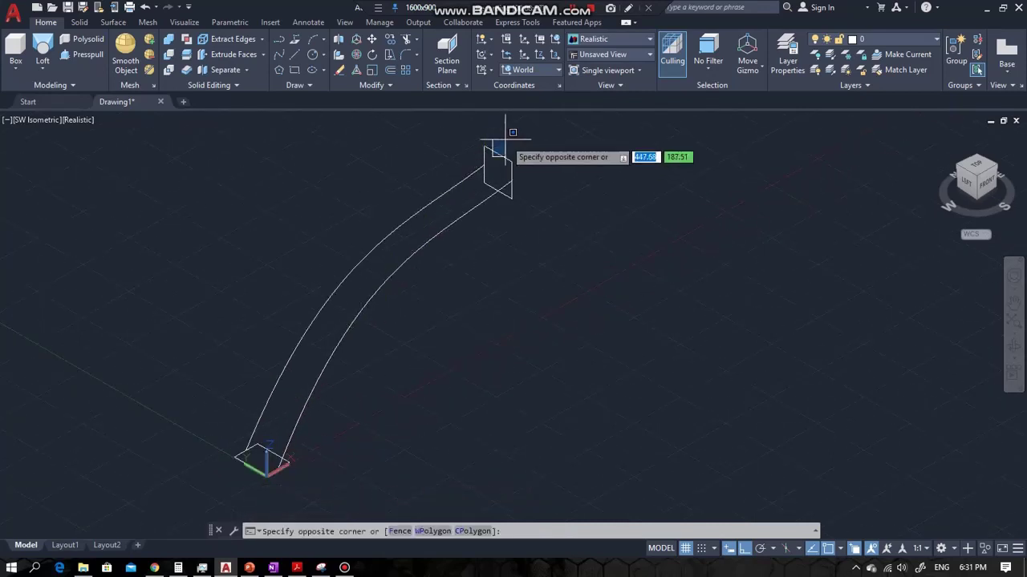
{"action": "left_click", "coordinate": [500, 151]}
{"action": "left_click", "coordinate": [499, 153]}
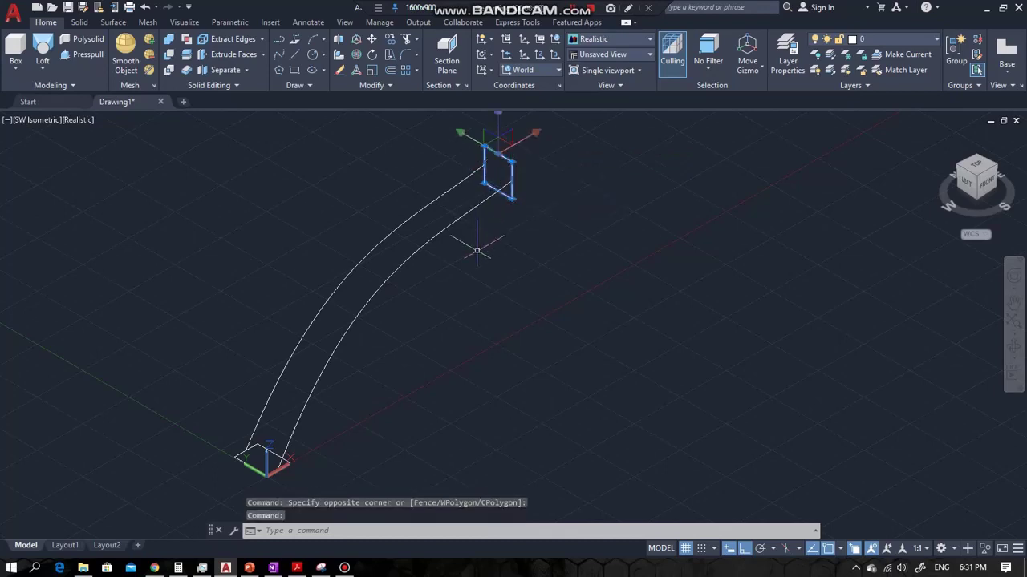
{"action": "type", "text": "co"}
{"action": "key", "text": "Return"}
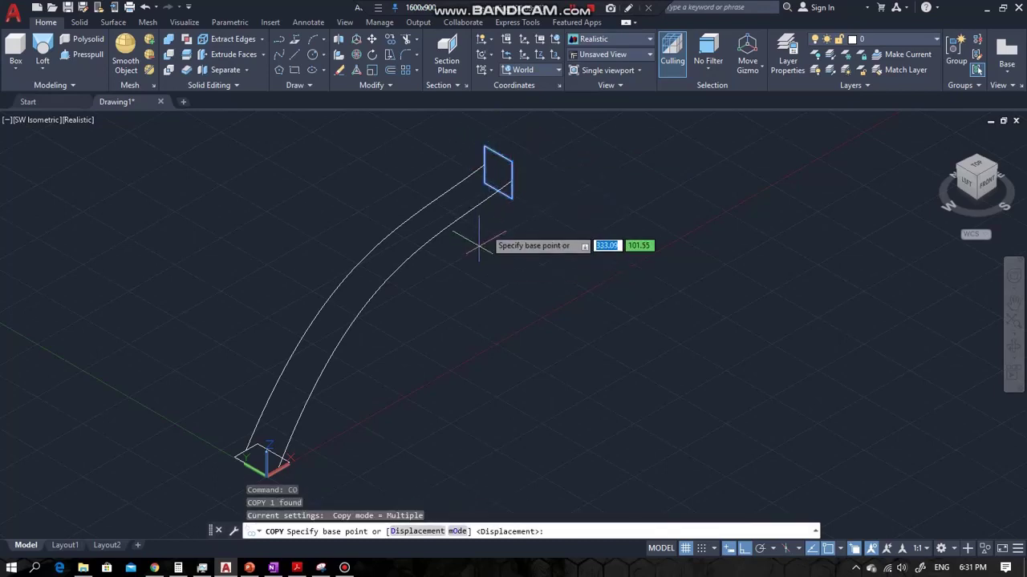
{"action": "left_click", "coordinate": [498, 172]}
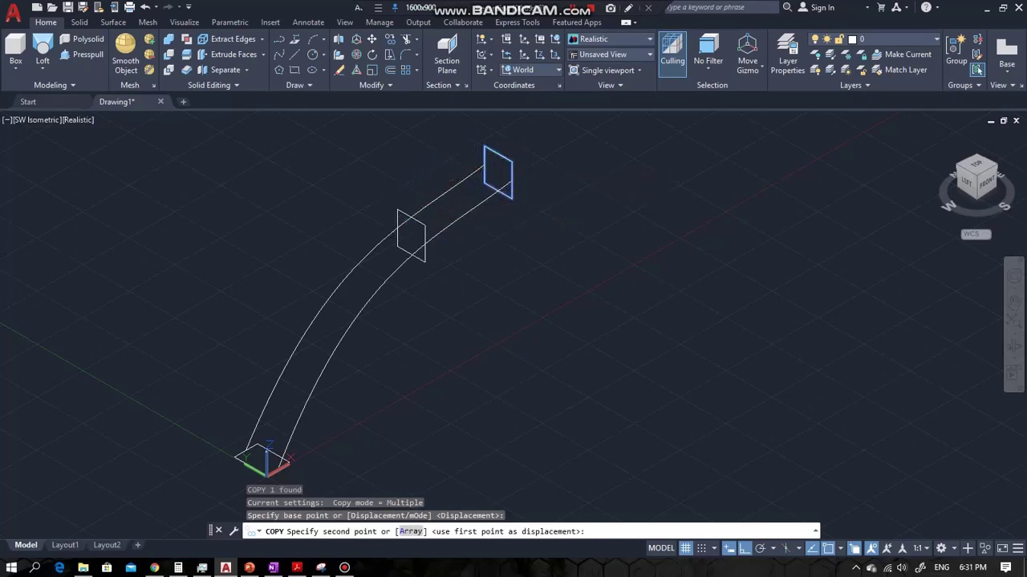
{"action": "left_click", "coordinate": [409, 233]}
{"action": "scroll", "coordinate": [278, 309], "scroll_direction": "up", "scroll_amount": 3}
{"action": "key", "text": "Escape"}
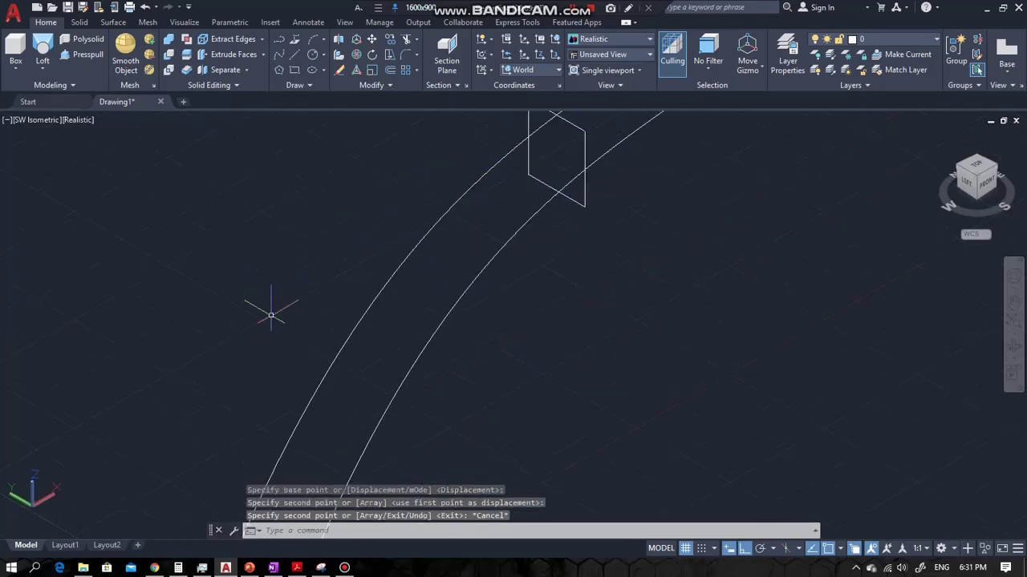
{"action": "scroll", "coordinate": [271, 312], "scroll_direction": "down", "scroll_amount": 4}
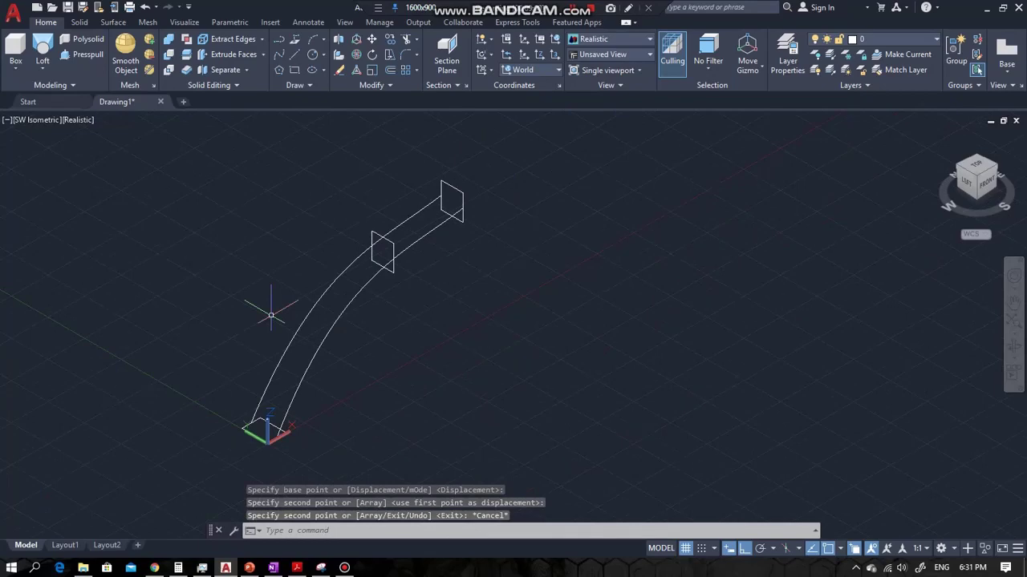
Start a solid loft through the base rectangle, the intermediate vertical rectangle and the end vertical rectangle, in that order.
{"action": "left_click", "coordinate": [41, 50]}
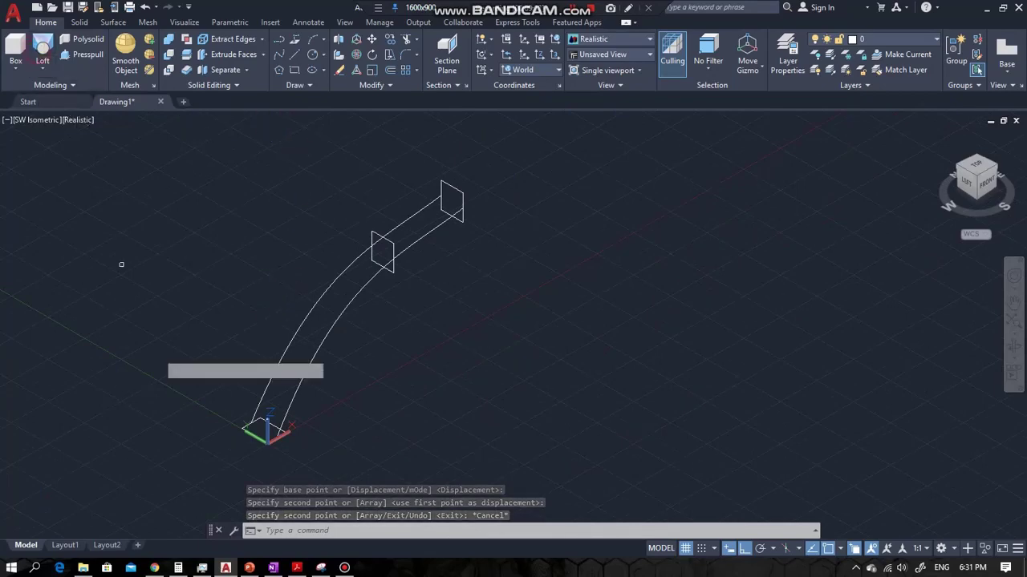
{"action": "left_click", "coordinate": [255, 429]}
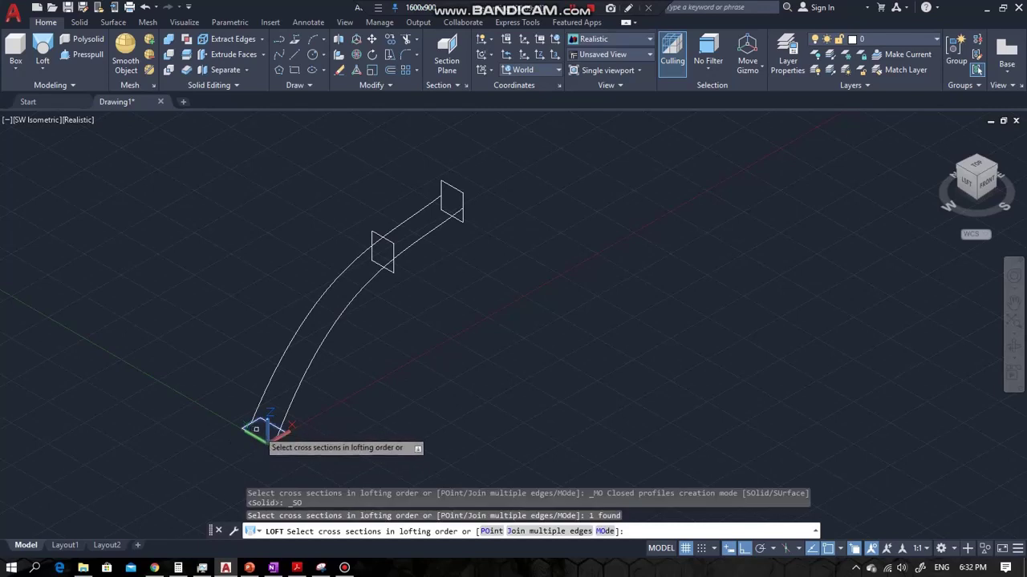
{"action": "left_click", "coordinate": [390, 242]}
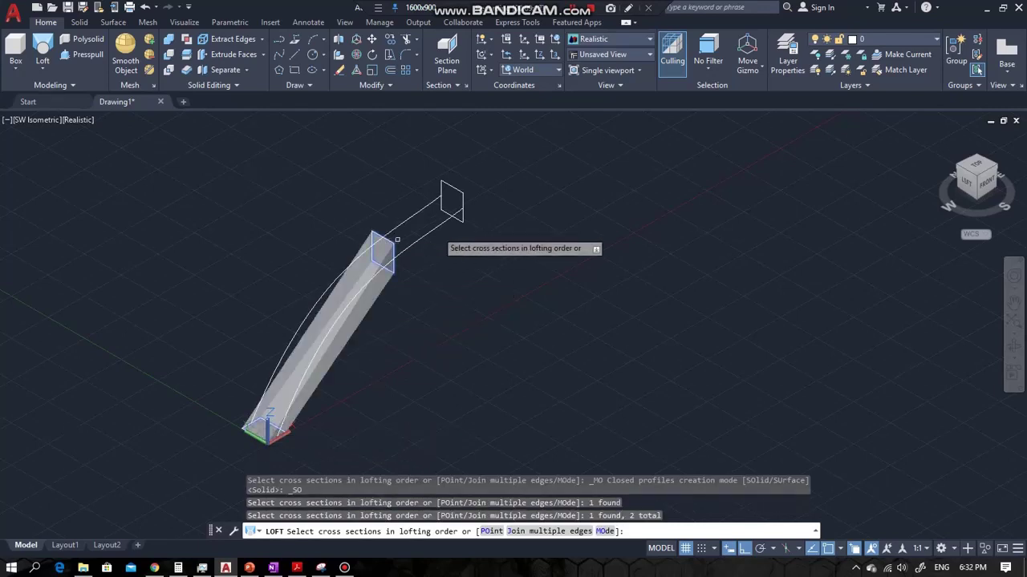
{"action": "left_click", "coordinate": [452, 192]}
{"action": "scroll", "coordinate": [490, 299], "scroll_direction": "up", "scroll_amount": 3}
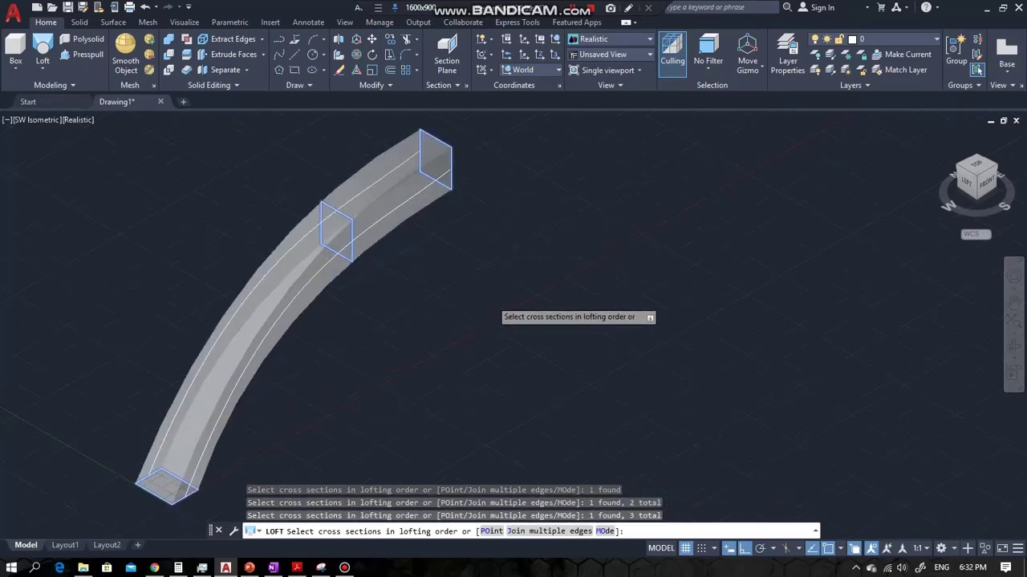
{"action": "scroll", "coordinate": [490, 299], "scroll_direction": "down", "scroll_amount": 4}
{"action": "right_click", "coordinate": [495, 305]}
{"action": "left_click", "coordinate": [494, 302]}
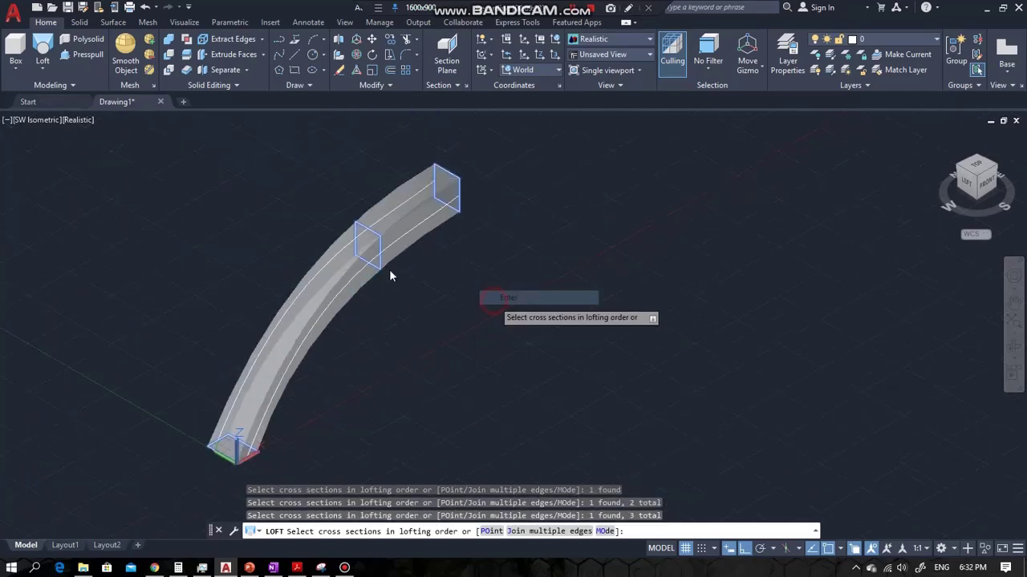
Try the Guides option with the lower of the two splines as guide and inspect where it crosses the intermediate rectangle.
{"action": "left_click", "coordinate": [426, 305]}
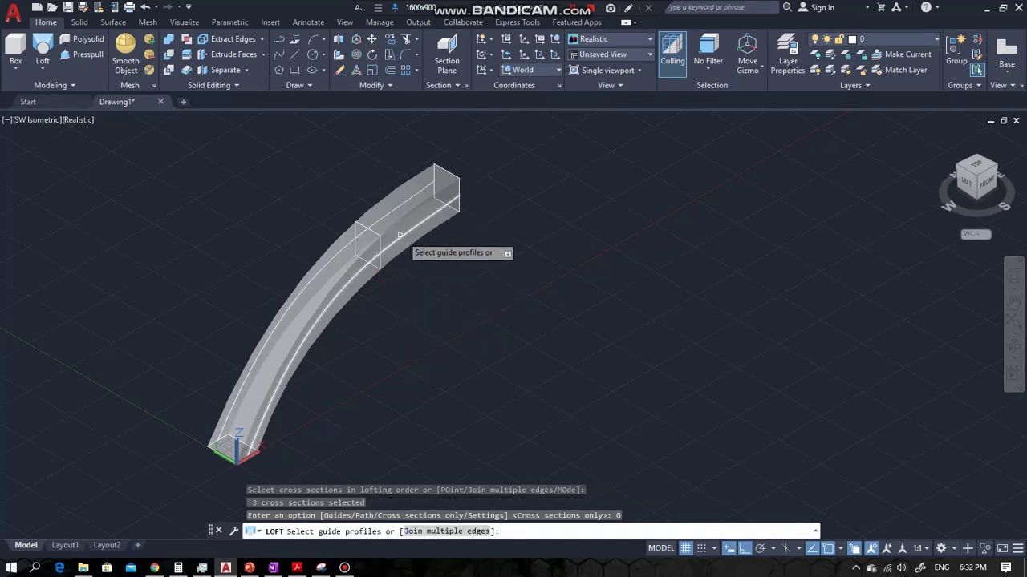
{"action": "left_click", "coordinate": [399, 234]}
{"action": "scroll", "coordinate": [369, 252], "scroll_direction": "up", "scroll_amount": 3}
{"action": "scroll", "coordinate": [370, 254], "scroll_direction": "up", "scroll_amount": 4}
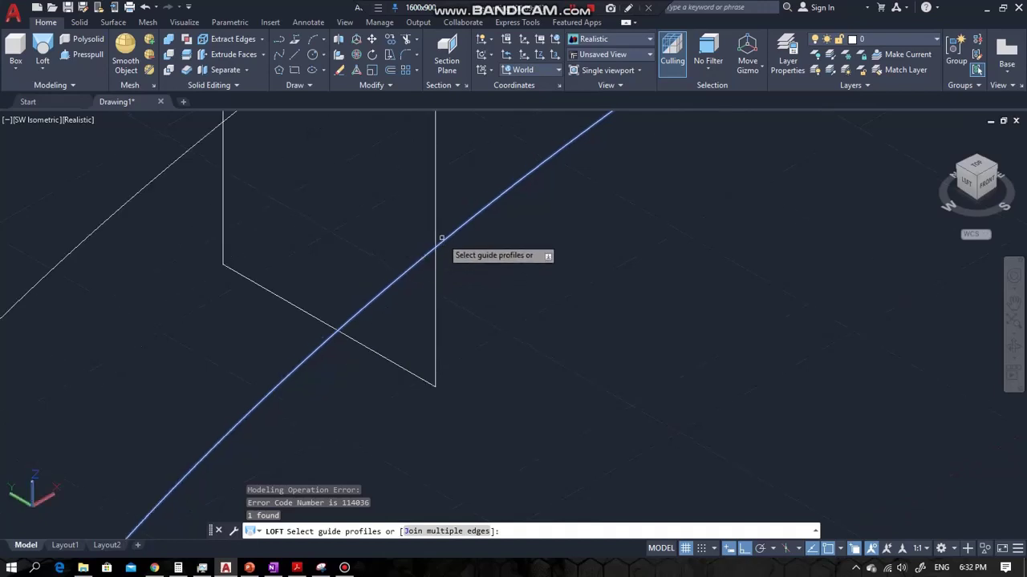
{"action": "scroll", "coordinate": [441, 243], "scroll_direction": "down", "scroll_amount": 5}
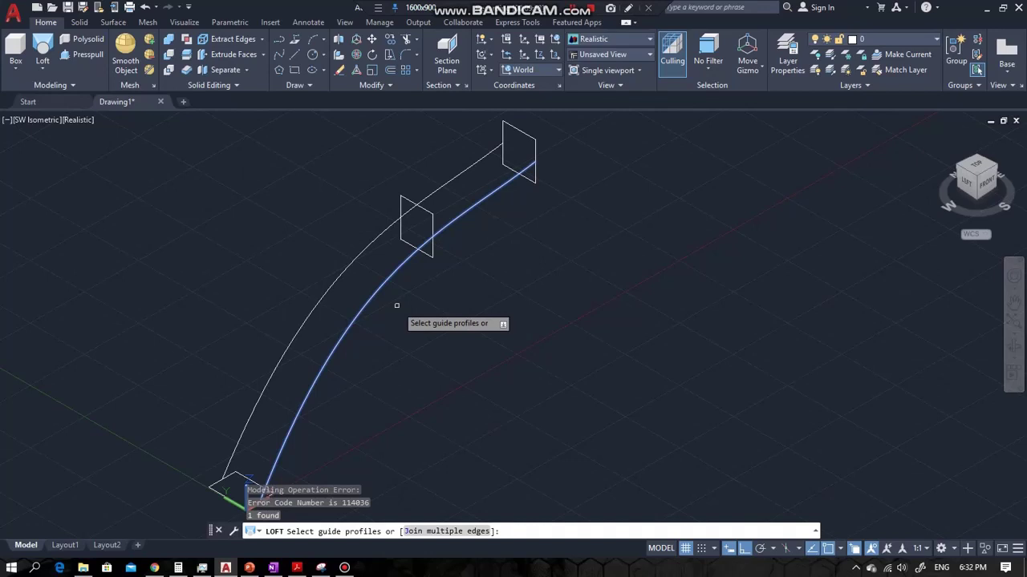
Cancel the guided loft through the three rectangles and undo the latest operations.
{"action": "key", "text": "Escape"}
{"action": "key", "text": "ctrl+z"}
{"action": "key", "text": "ctrl+z"}
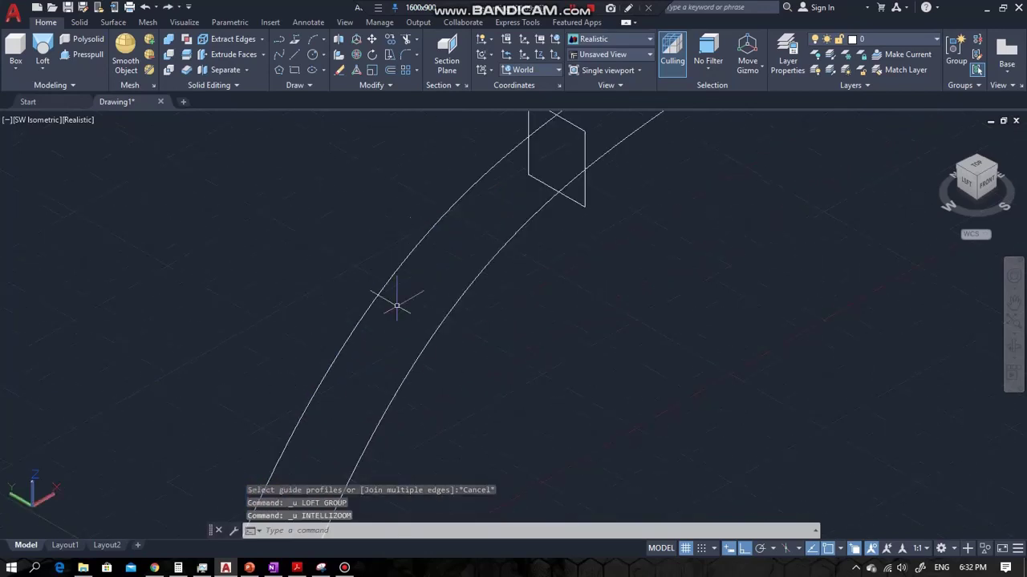
{"action": "key", "text": "ctrl+z"}
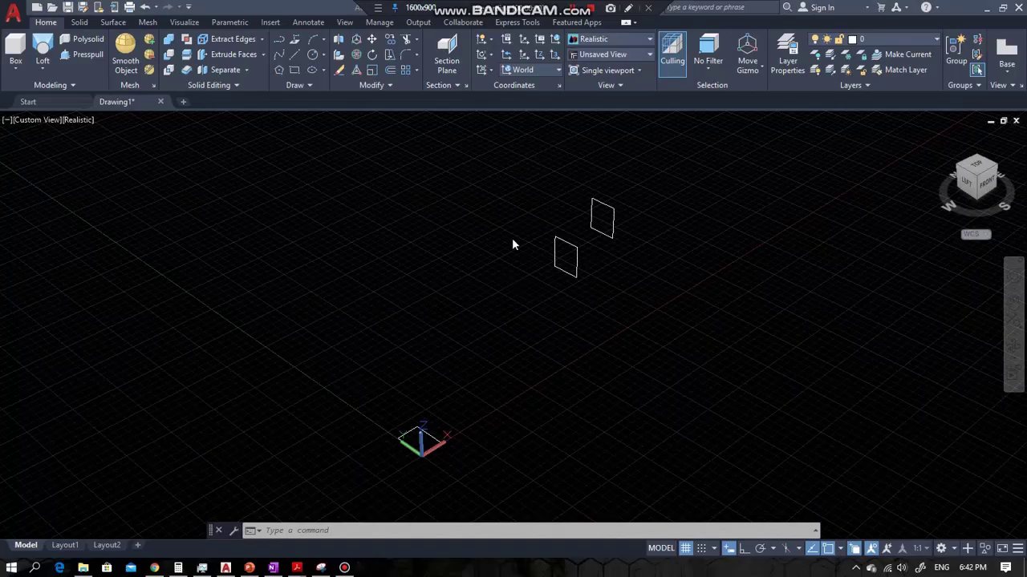
Draw a spline from the midpoint of the base rectangle's X-axis edge through the matching side-edge midpoints of both vertical rectangles.
{"action": "left_click", "coordinate": [501, 340]}
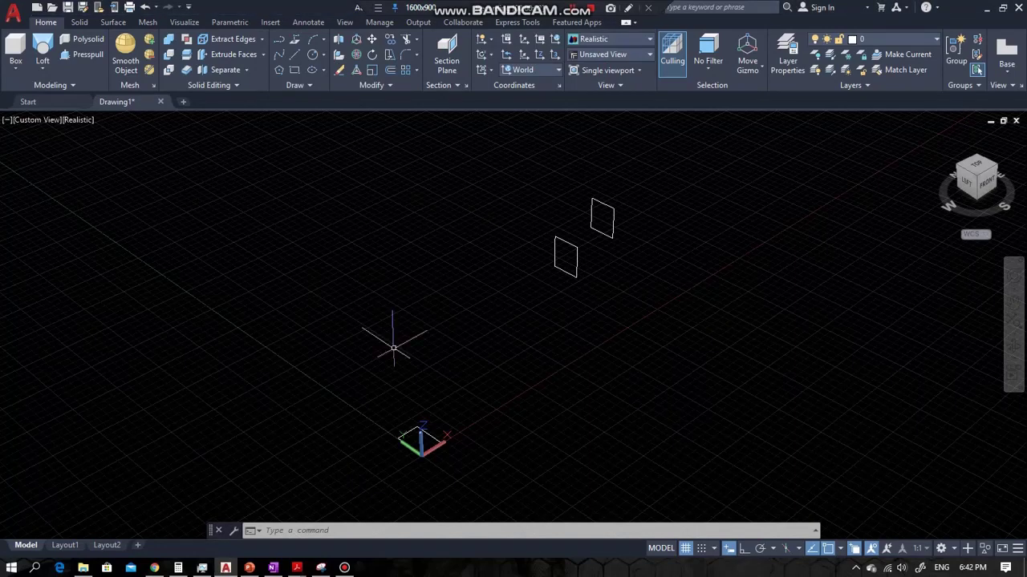
{"action": "middle_click_drag", "start_coordinate": [451, 389], "coordinate": [358, 360]}
{"action": "middle_click_drag", "start_coordinate": [360, 229], "coordinate": [358, 268]}
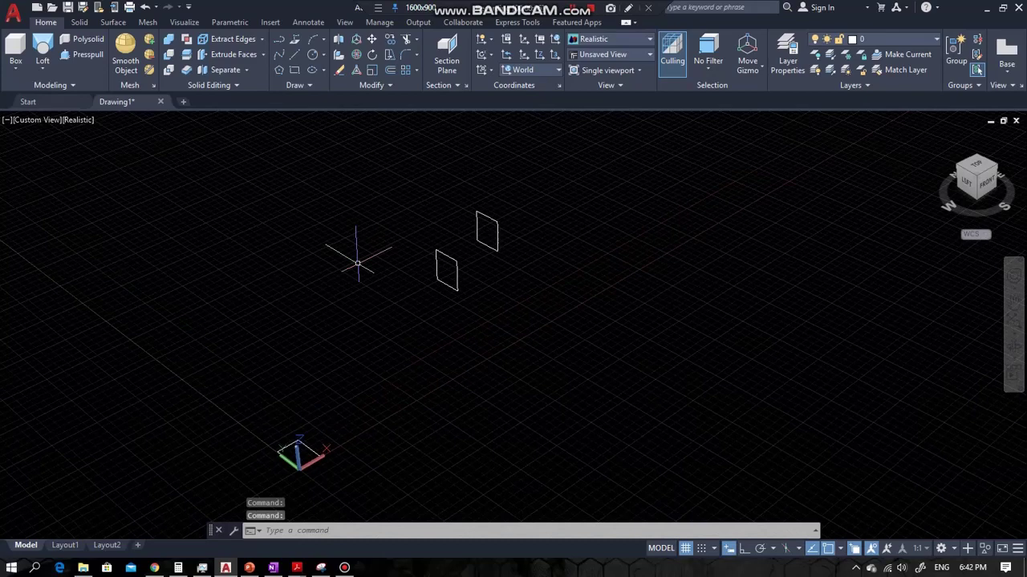
{"action": "left_click", "coordinate": [276, 60]}
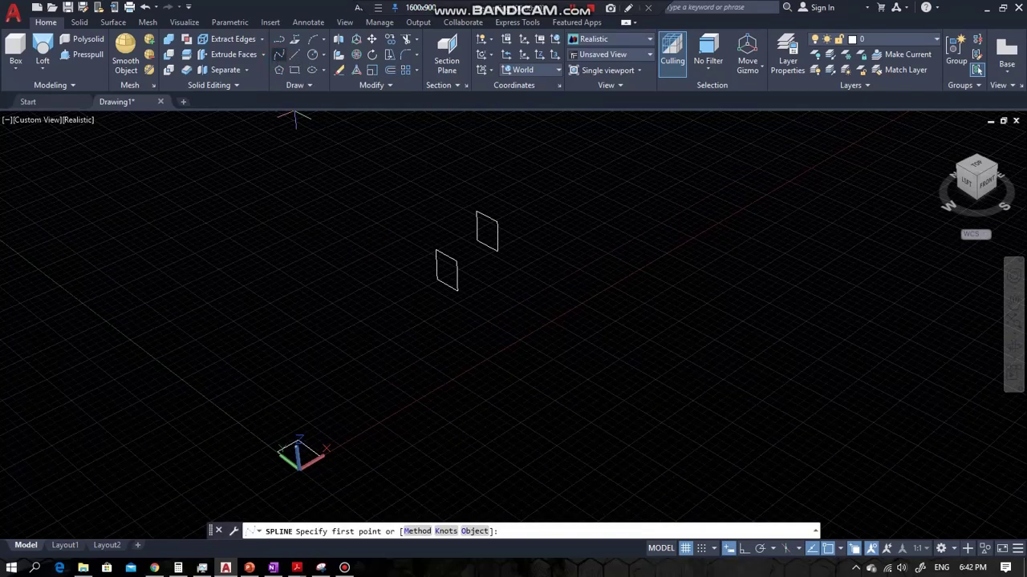
{"action": "left_click", "coordinate": [319, 450]}
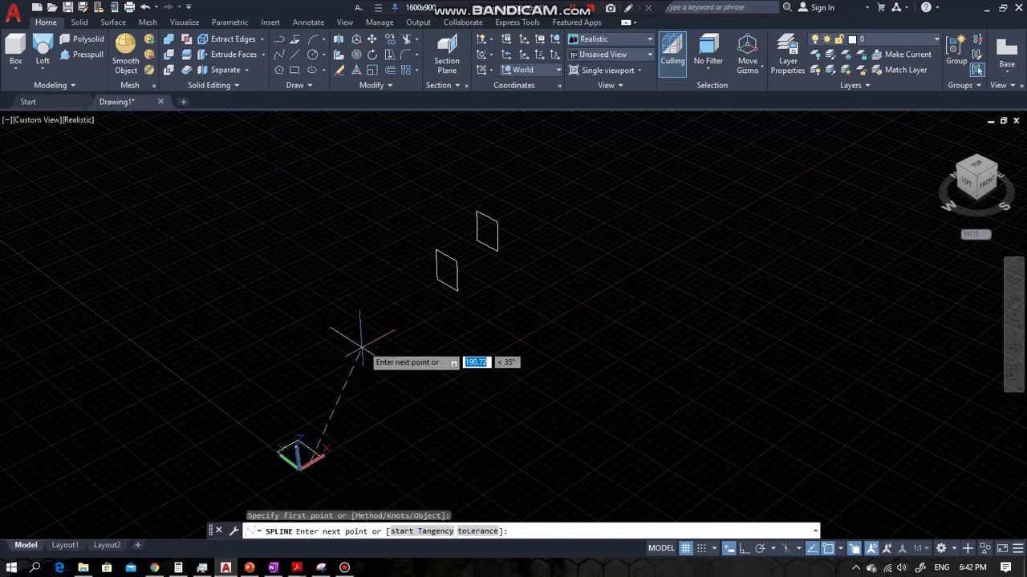
{"action": "left_click", "coordinate": [445, 271]}
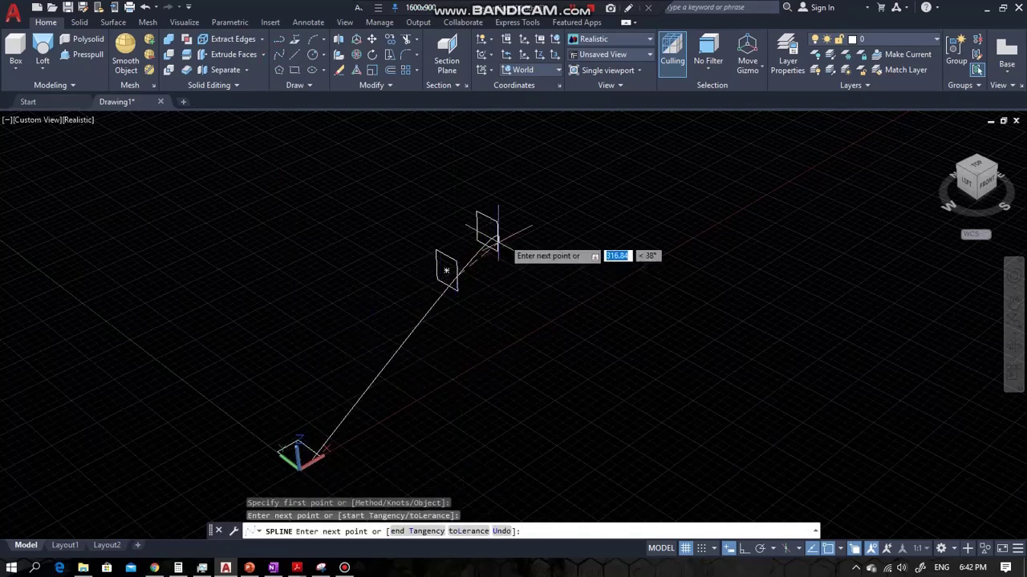
{"action": "left_click", "coordinate": [488, 232]}
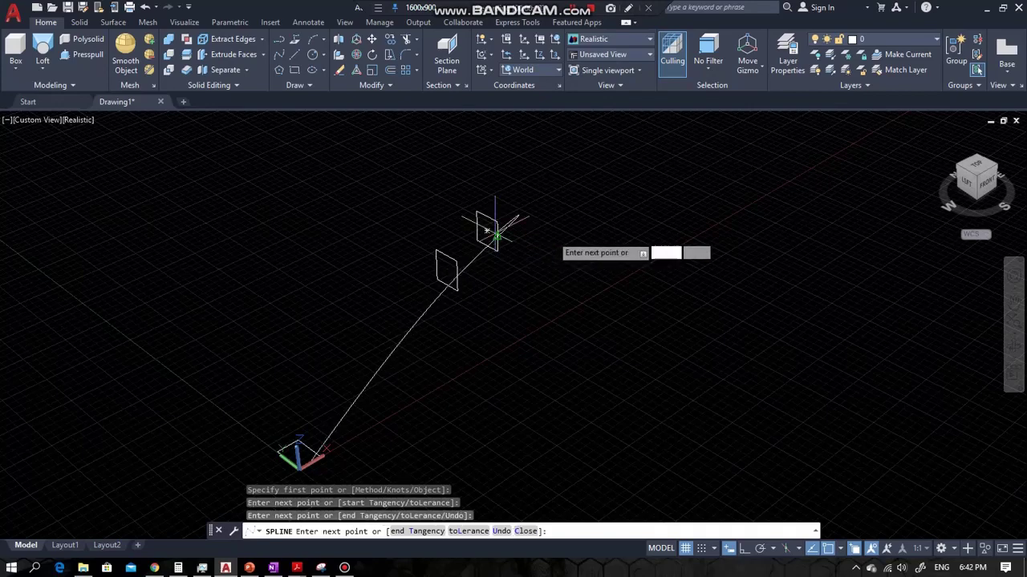
{"action": "key", "text": "Return"}
Select the new spline and switch its grips from fit points to control vertices.
{"action": "left_click", "coordinate": [434, 309]}
{"action": "left_click", "coordinate": [417, 322]}
{"action": "left_click", "coordinate": [402, 370]}
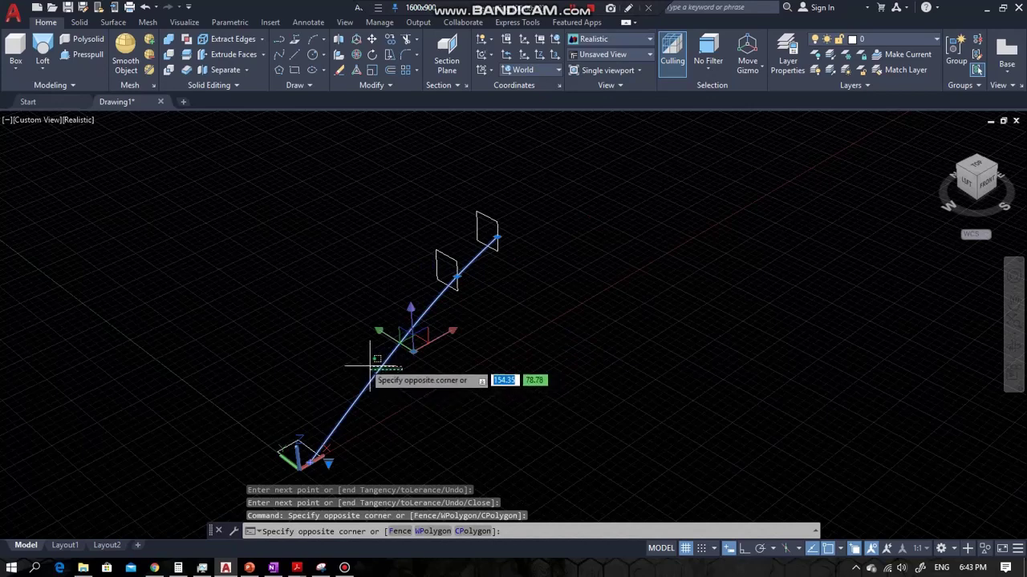
{"action": "left_click", "coordinate": [329, 481]}
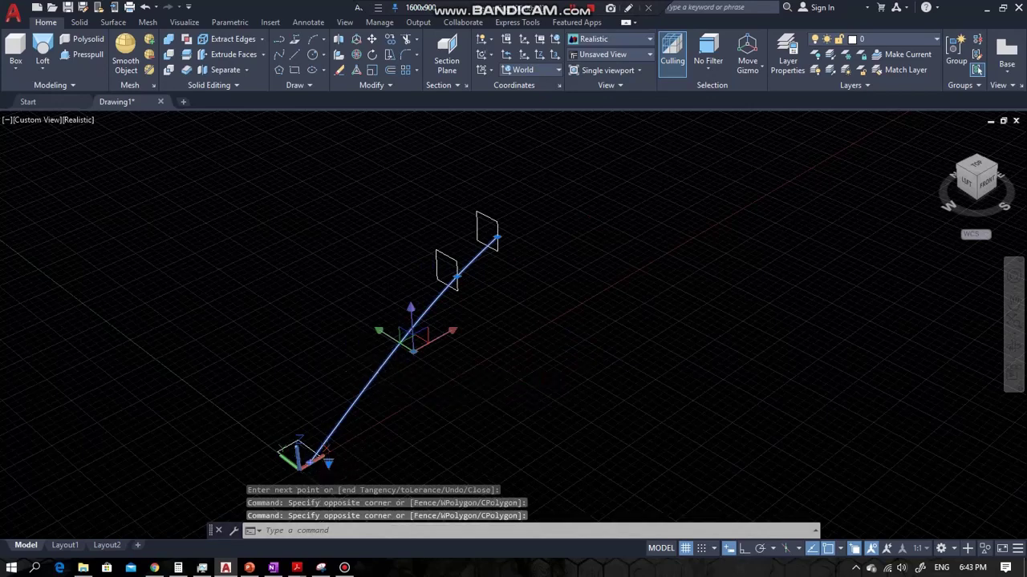
{"action": "left_click", "coordinate": [329, 463]}
{"action": "left_click", "coordinate": [328, 463]}
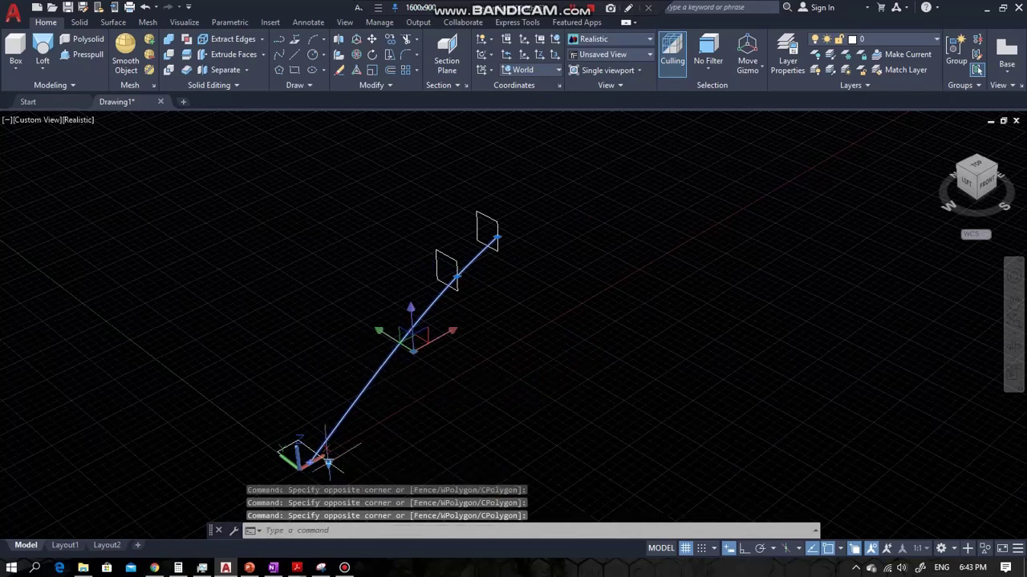
{"action": "scroll", "coordinate": [507, 319], "scroll_direction": "down", "scroll_amount": 3}
{"action": "scroll", "coordinate": [459, 426], "scroll_direction": "up", "scroll_amount": 3}
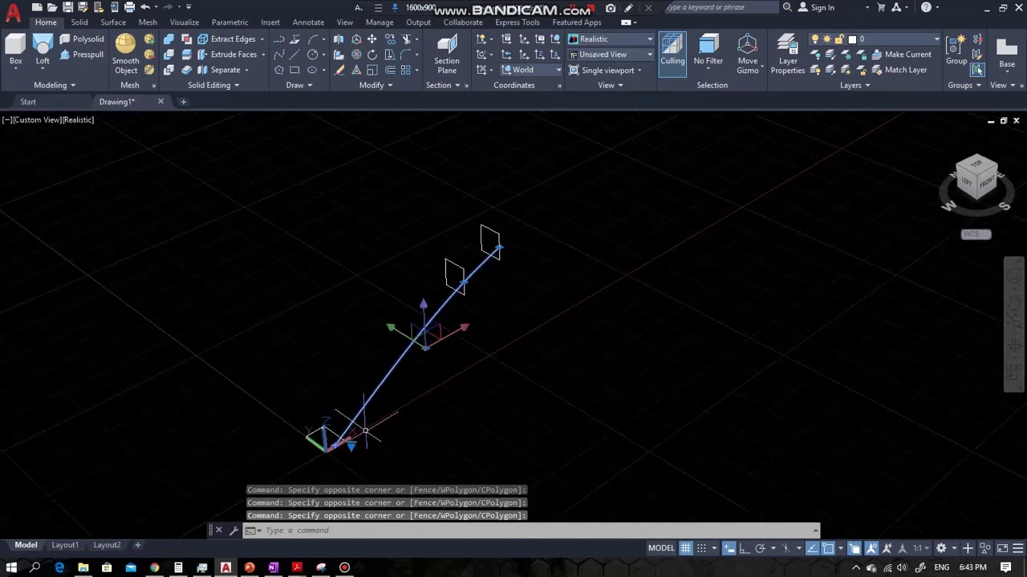
{"action": "key", "text": "Escape"}
{"action": "left_click", "coordinate": [353, 420]}
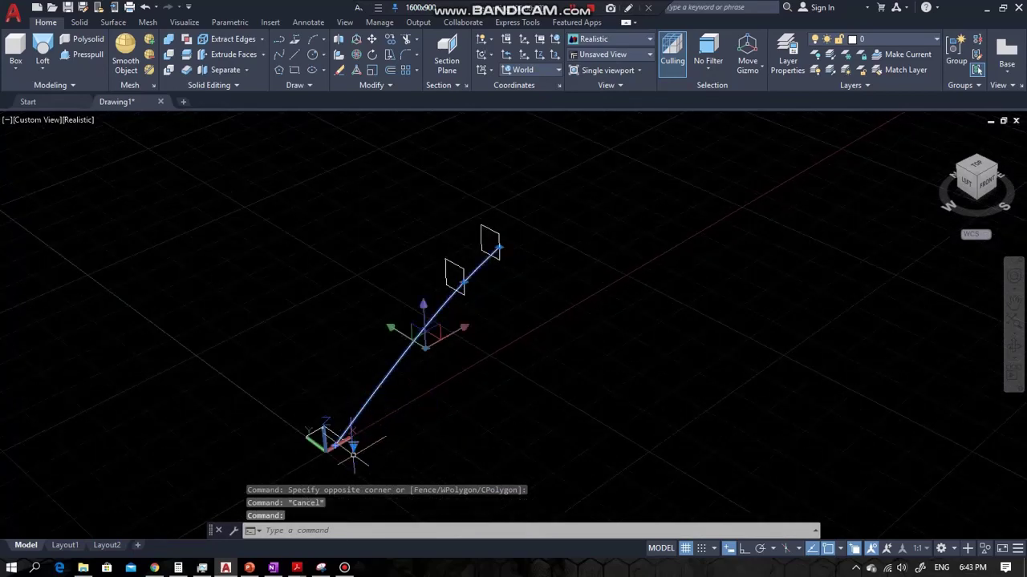
{"action": "mouse_move", "coordinate": [354, 447]}
{"action": "left_click", "coordinate": [386, 407]}
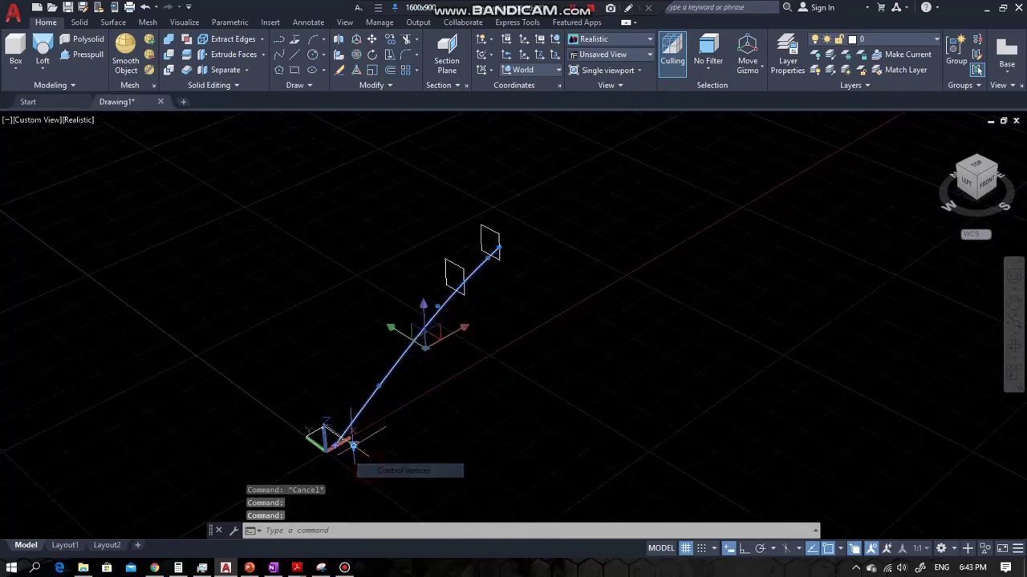
Stretch the spline's lower control vertex outward so that the curve bows between the base and the intermediate rectangle.
{"action": "left_click", "coordinate": [377, 389]}
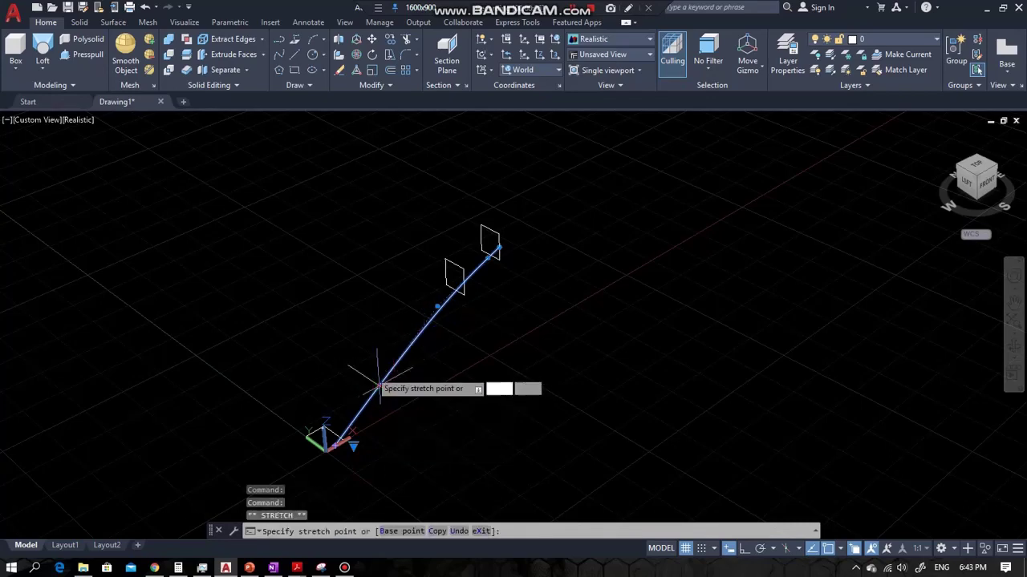
{"action": "scroll", "coordinate": [461, 290], "scroll_direction": "up", "scroll_amount": 3}
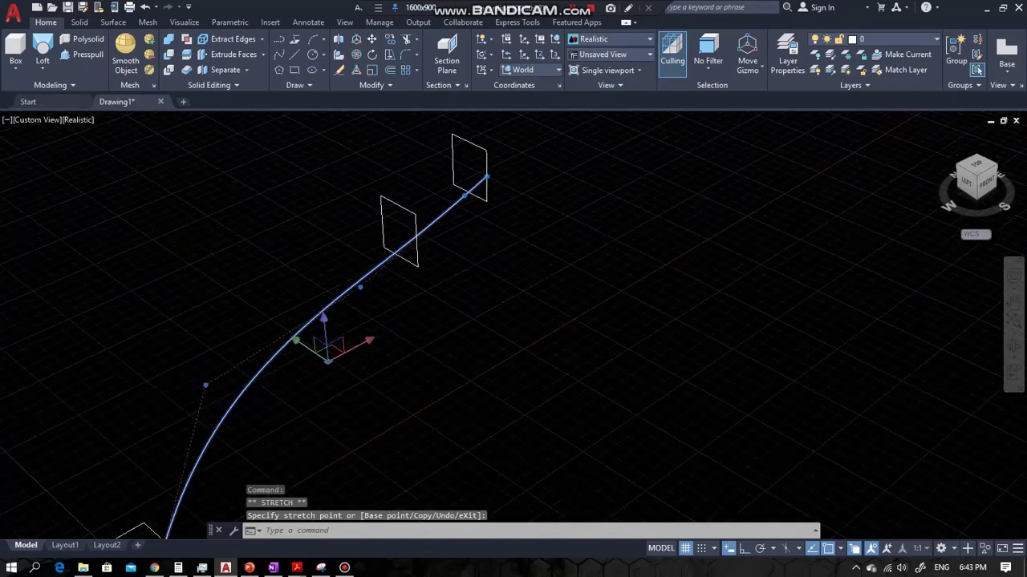
{"action": "scroll", "coordinate": [497, 268], "scroll_direction": "down", "scroll_amount": 3}
{"action": "scroll", "coordinate": [413, 341], "scroll_direction": "up", "scroll_amount": 2}
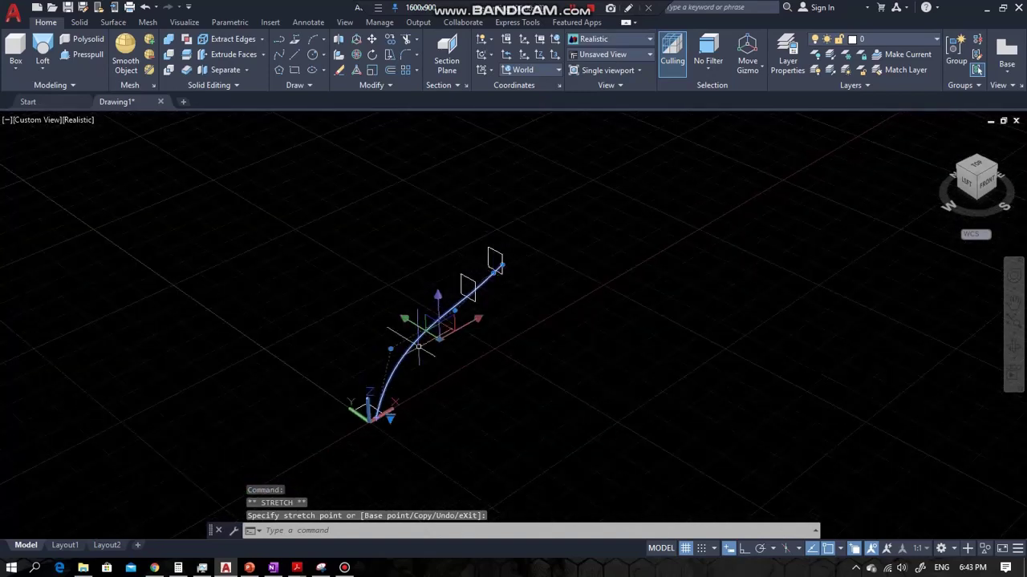
{"action": "key", "text": "Escape"}
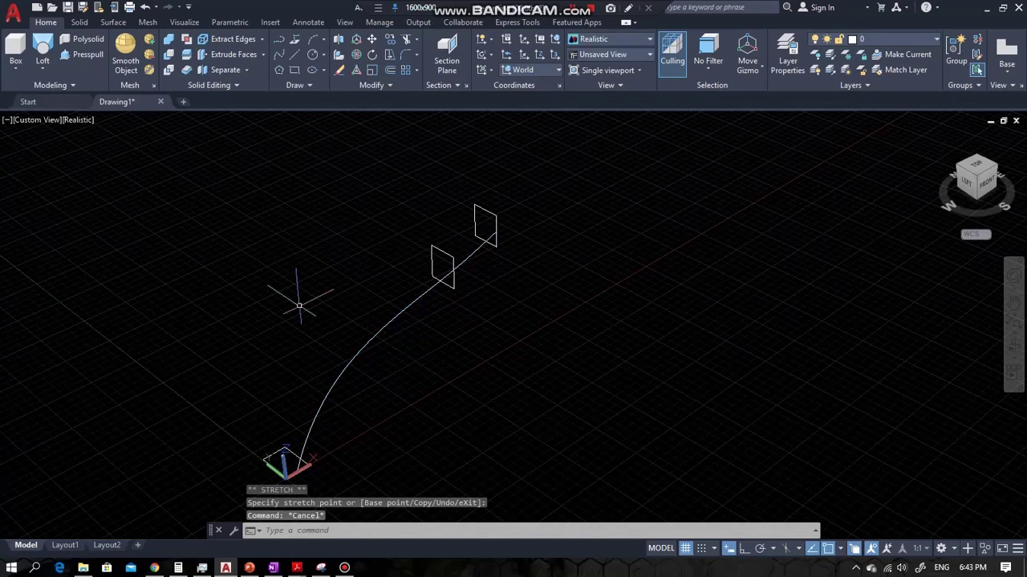
Try to loft through the base, intermediate and end rectangles with the Guides option, using the bowed spline as guide.
{"action": "left_click", "coordinate": [43, 48]}
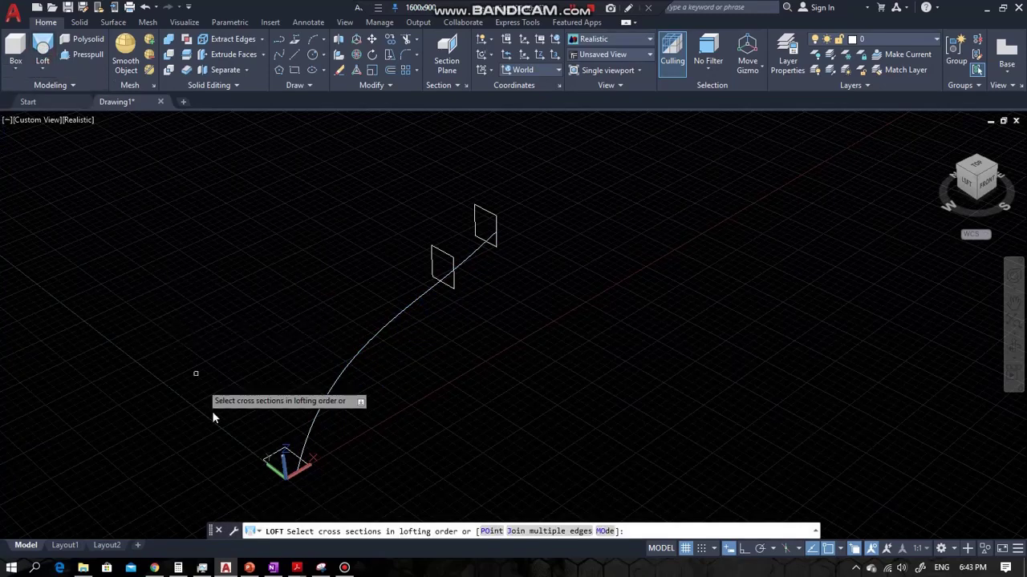
{"action": "left_click", "coordinate": [276, 452]}
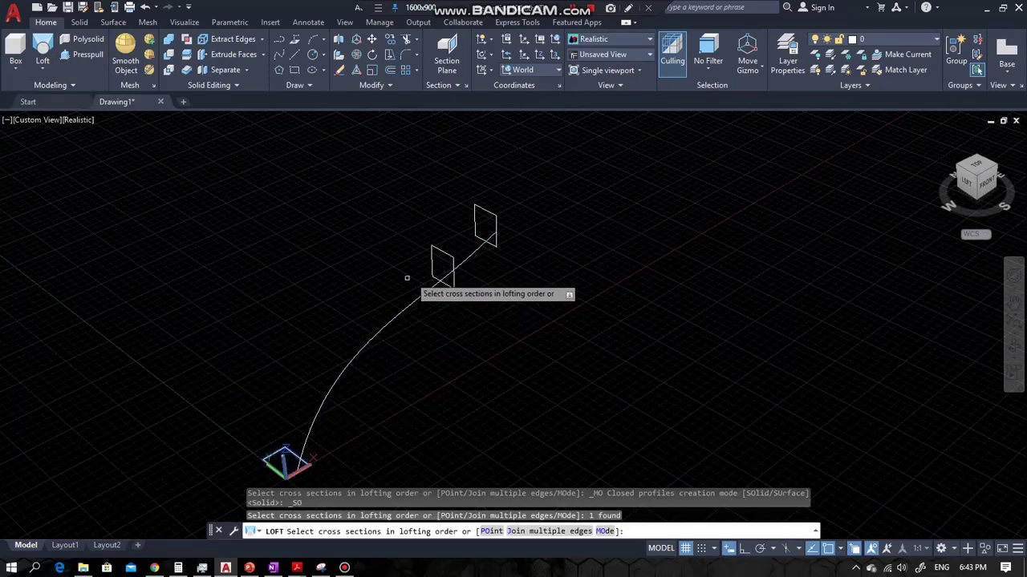
{"action": "left_click", "coordinate": [428, 236]}
{"action": "left_click", "coordinate": [437, 258]}
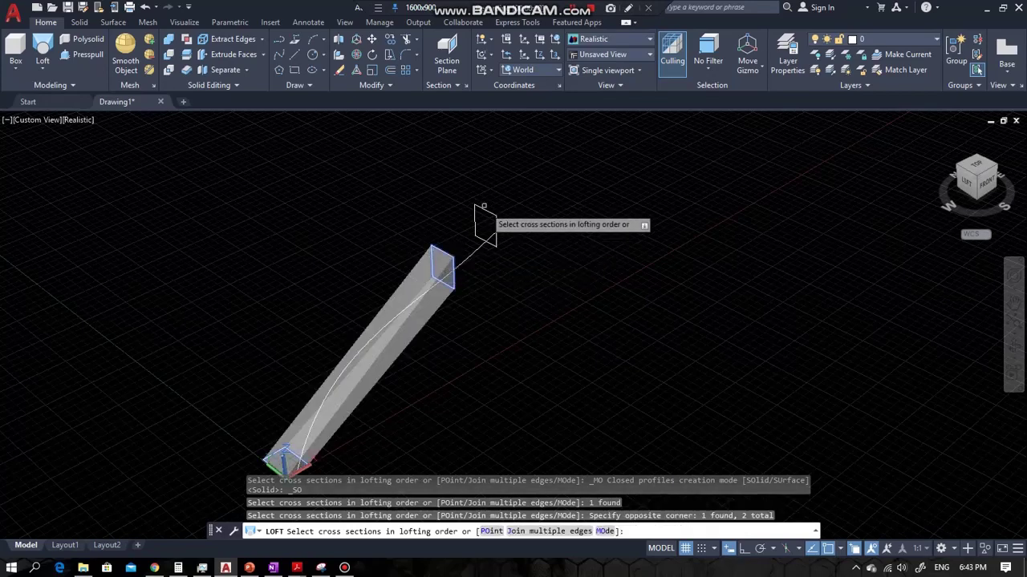
{"action": "left_click", "coordinate": [487, 217]}
{"action": "right_click", "coordinate": [529, 230]}
{"action": "left_click", "coordinate": [535, 236]}
{"action": "left_click", "coordinate": [571, 272]}
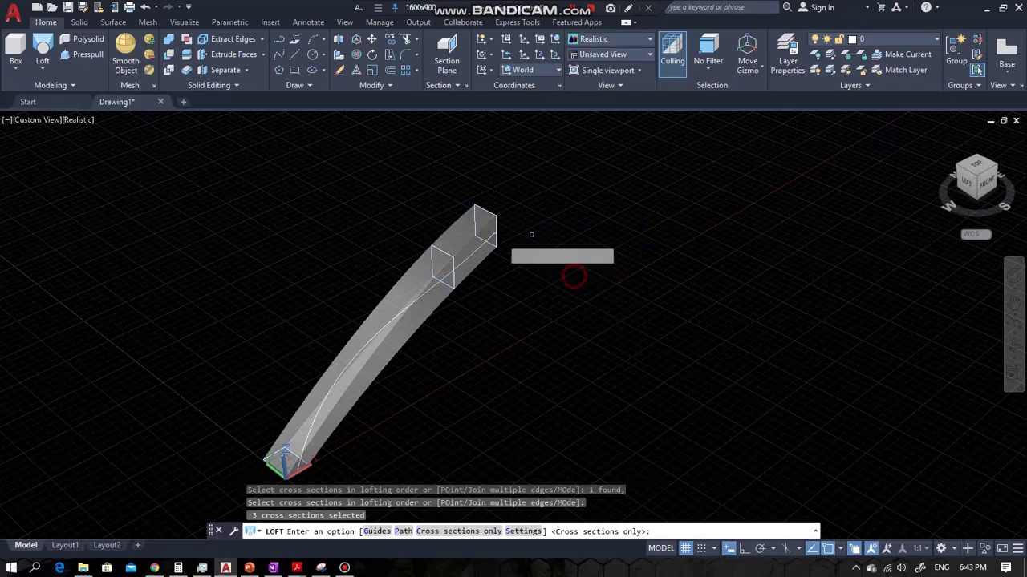
{"action": "left_click", "coordinate": [418, 298]}
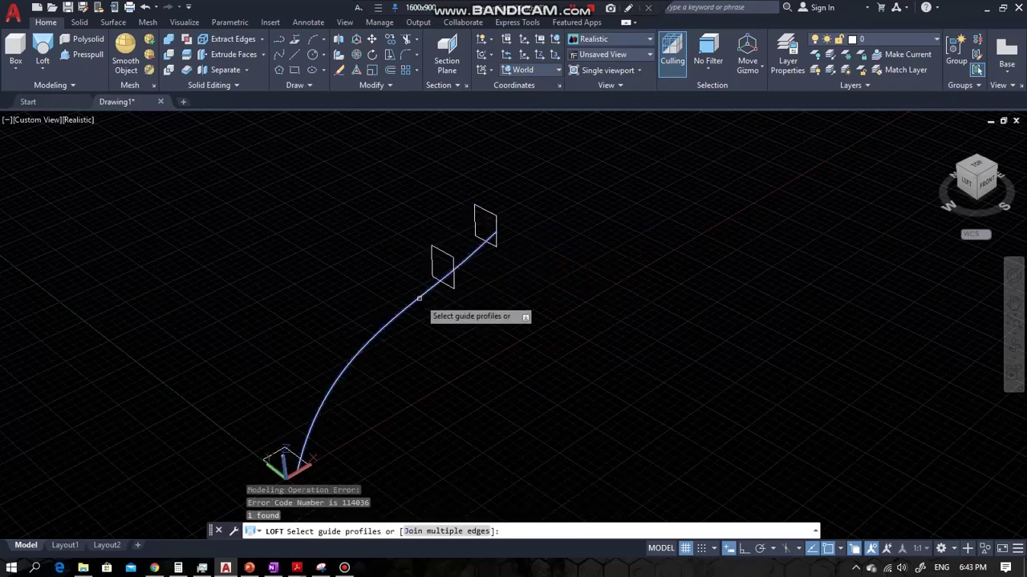
Cancel the guided loft and undo the spline's stretch and the spline itself.
{"action": "key", "text": "Escape"}
{"action": "key", "text": "ctrl+z"}
{"action": "key", "text": "ctrl+z"}
{"action": "key", "text": "ctrl+z"}
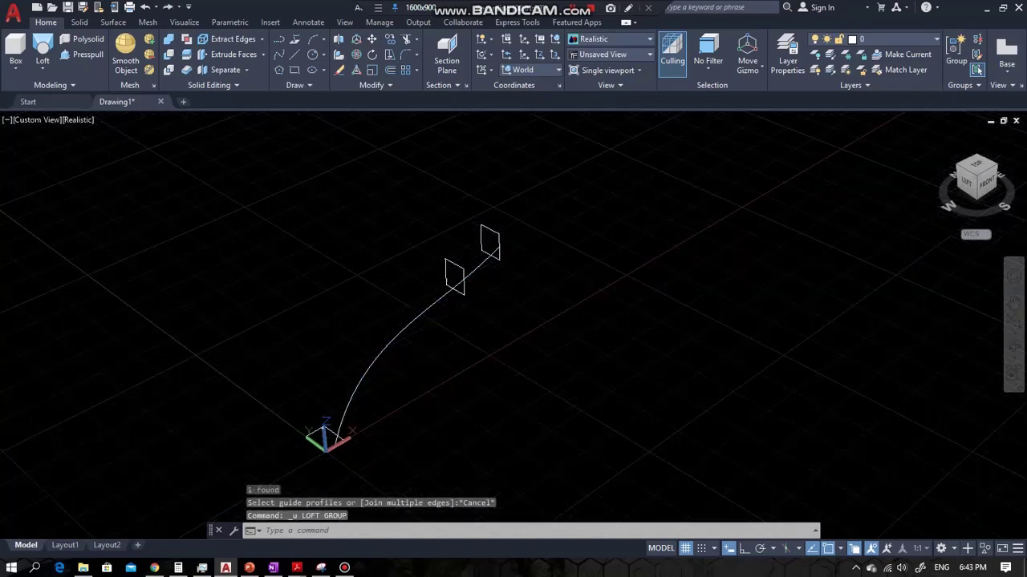
{"action": "key", "text": "ctrl+z"}
{"action": "key", "text": "ctrl+z"}
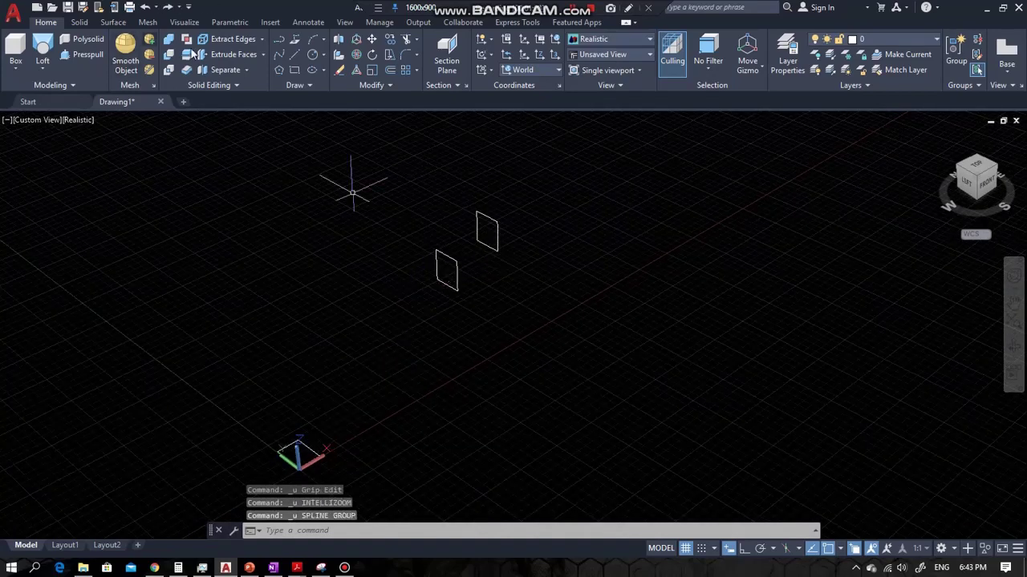
Draw a spline from the base rectangle's edge through two free points to the side edges of the intermediate and end rectangles.
{"action": "left_click", "coordinate": [278, 55]}
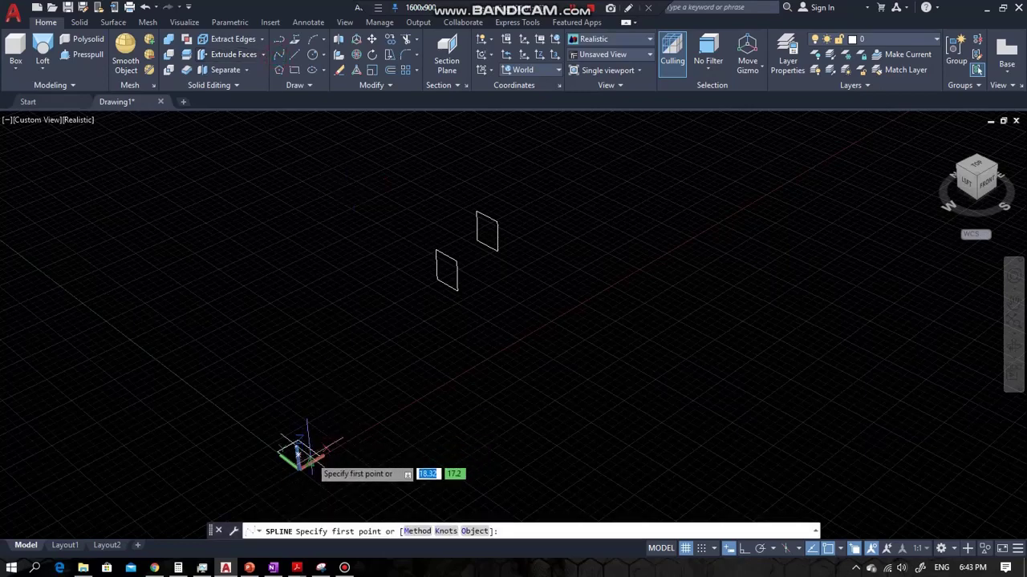
{"action": "left_click", "coordinate": [298, 454]}
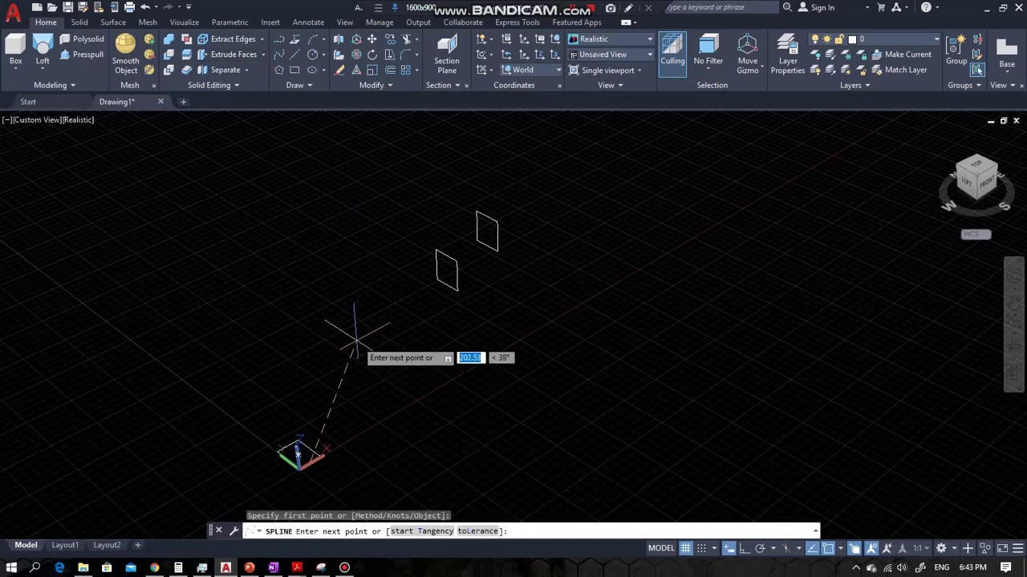
{"action": "left_click", "coordinate": [332, 363]}
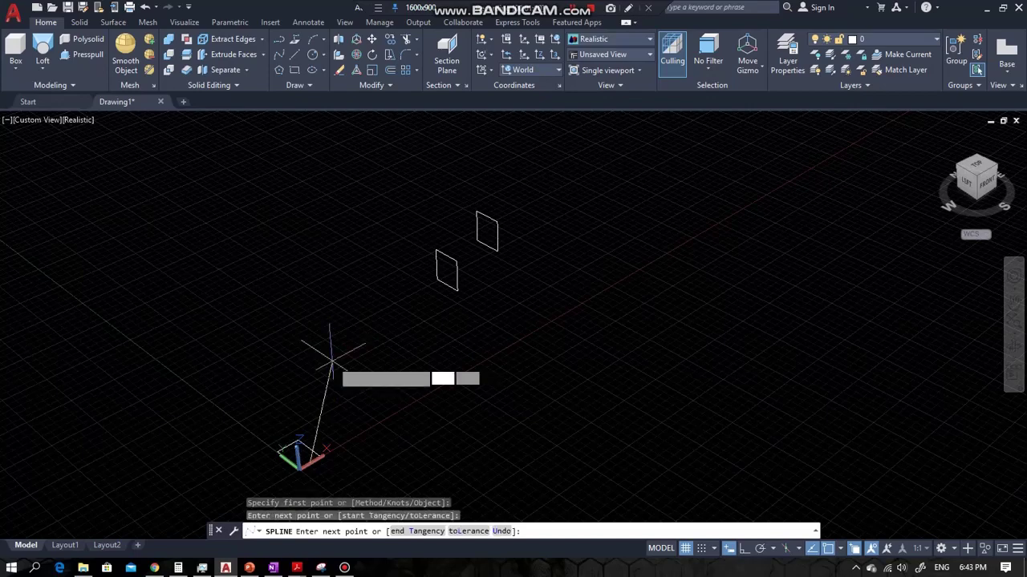
{"action": "left_click", "coordinate": [400, 307]}
{"action": "left_click", "coordinate": [451, 274]}
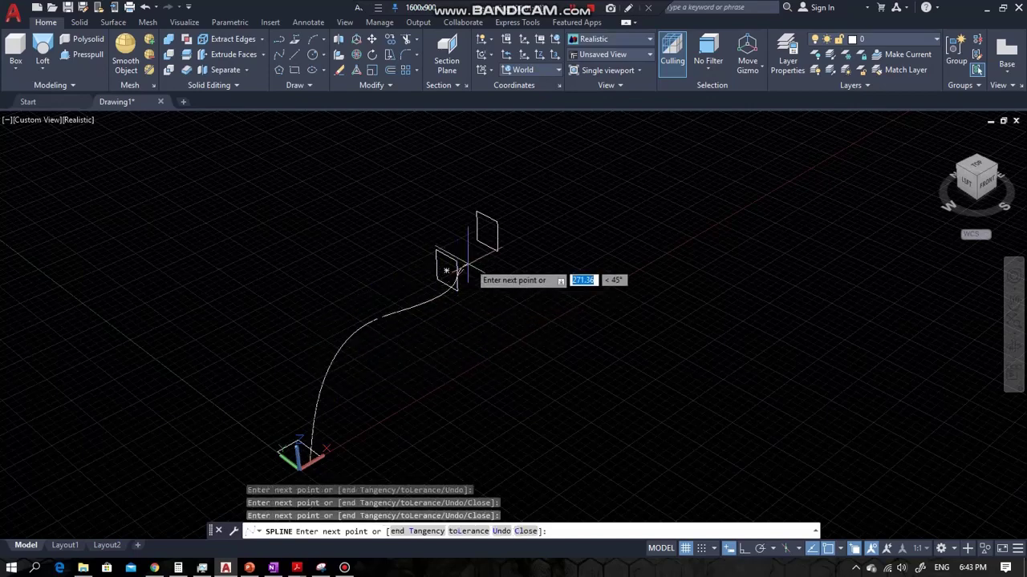
{"action": "left_click", "coordinate": [488, 231]}
{"action": "key", "text": "Return"}
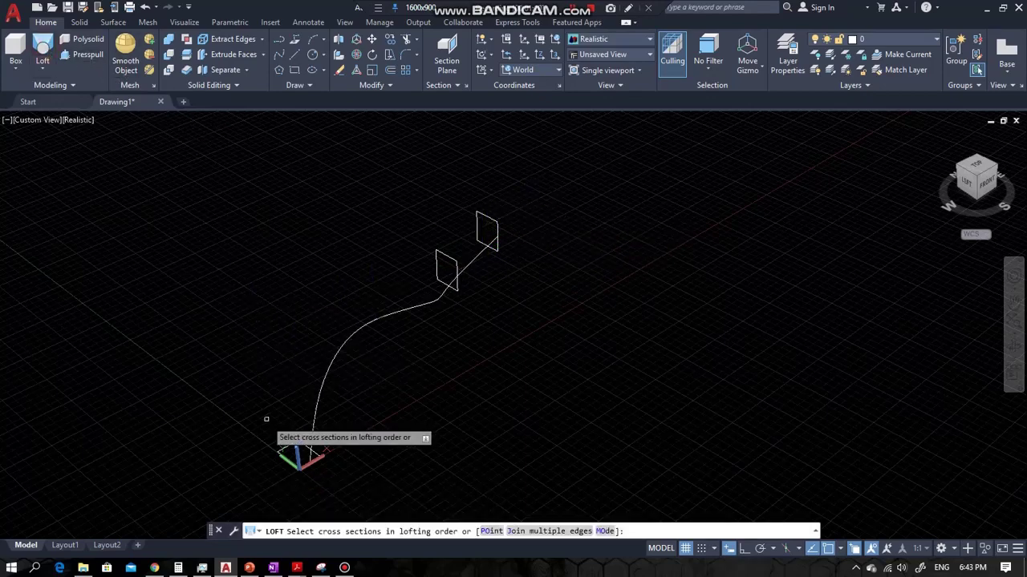
Try to loft through the base, intermediate and end rectangles with the Guides option, using the new spline as guide.
{"action": "left_click", "coordinate": [293, 446]}
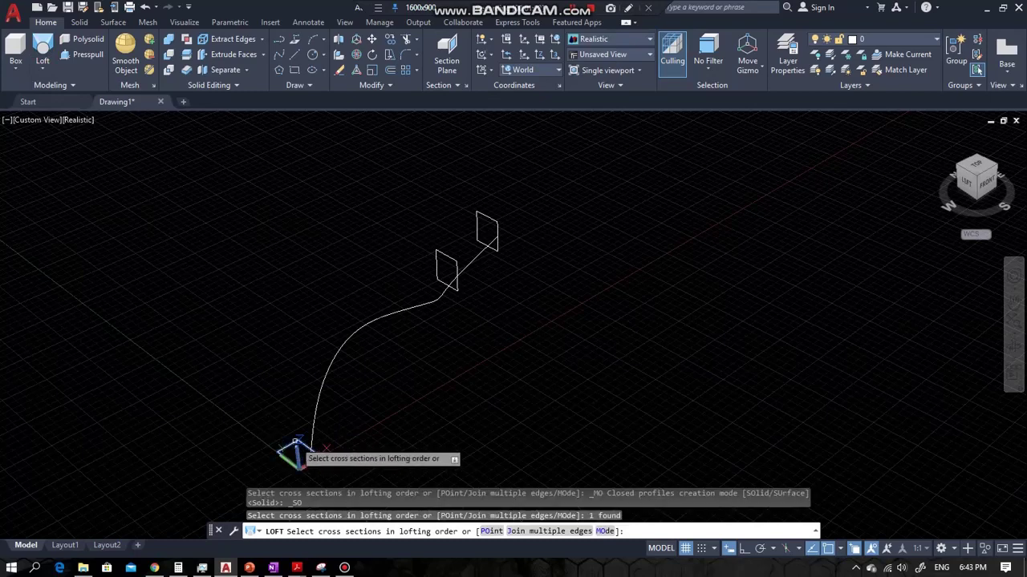
{"action": "left_click", "coordinate": [442, 255]}
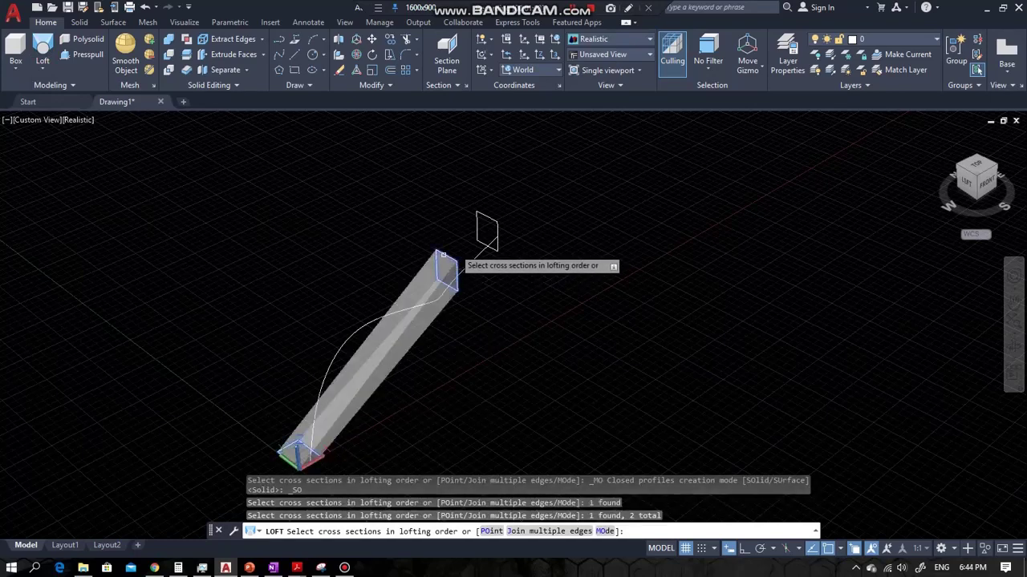
{"action": "left_click", "coordinate": [487, 218]}
{"action": "right_click", "coordinate": [502, 233]}
{"action": "left_click", "coordinate": [525, 247]}
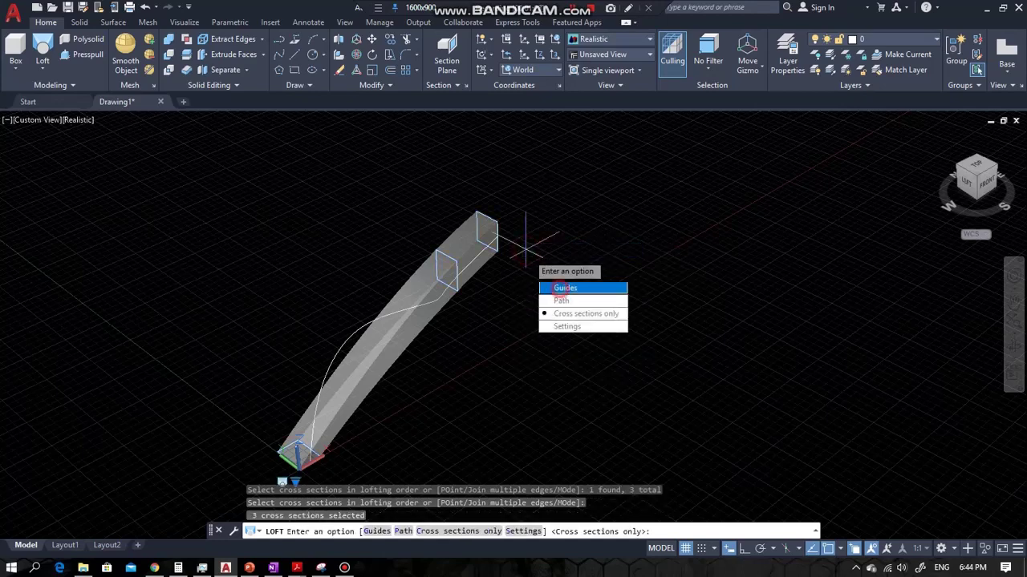
{"action": "left_click", "coordinate": [563, 288]}
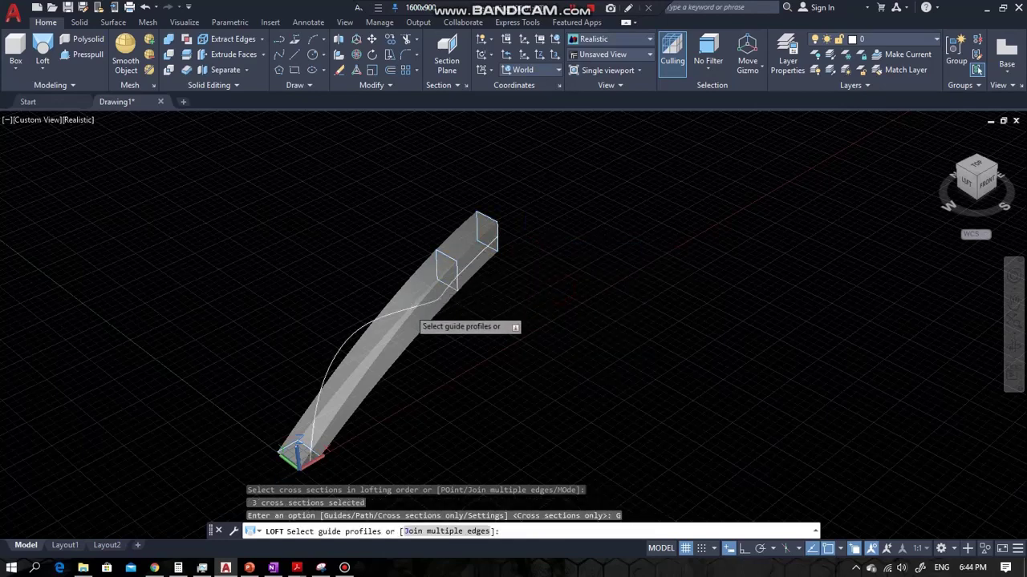
{"action": "left_click", "coordinate": [408, 309]}
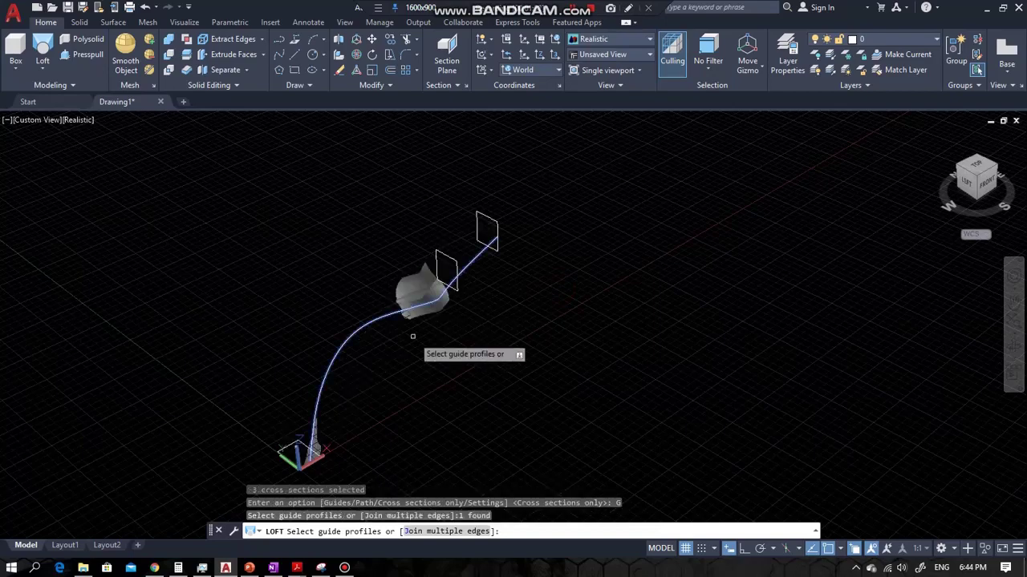
Examine the guided loft preview from several sides to see how the spline runs in space between the rectangles.
{"action": "scroll", "coordinate": [404, 318], "scroll_direction": "up", "scroll_amount": 2}
{"action": "scroll", "coordinate": [345, 290], "scroll_direction": "down", "scroll_amount": 3}
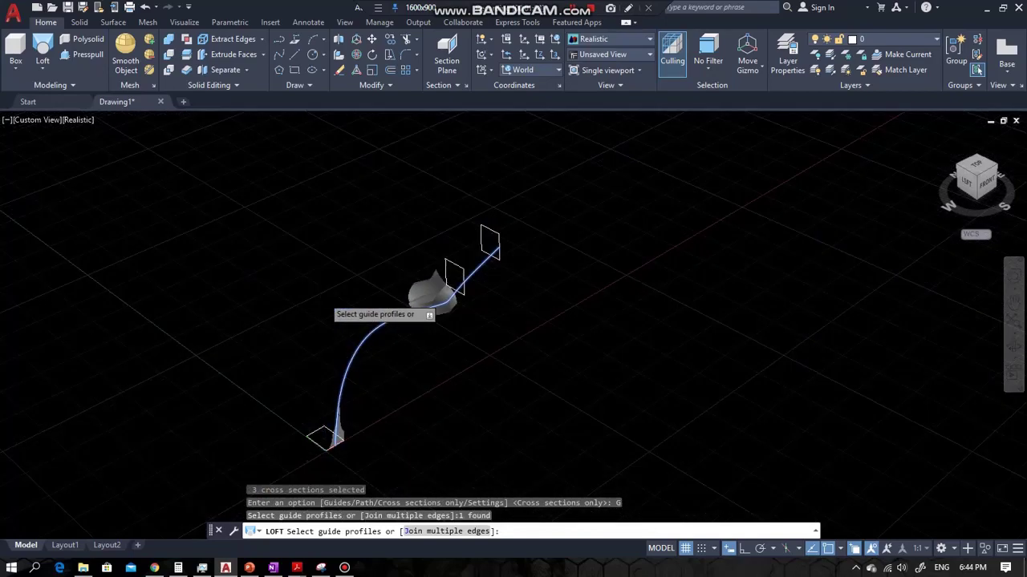
{"action": "scroll", "coordinate": [503, 333], "scroll_direction": "up", "scroll_amount": 2}
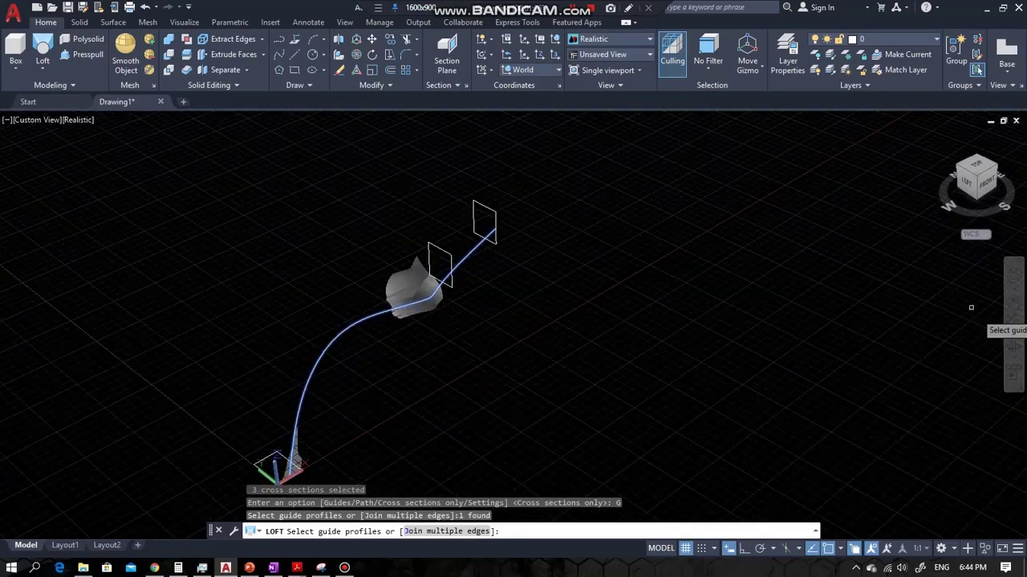
{"action": "left_click", "coordinate": [1013, 353]}
{"action": "left_click_drag", "start_coordinate": [413, 358], "coordinate": [567, 346]}
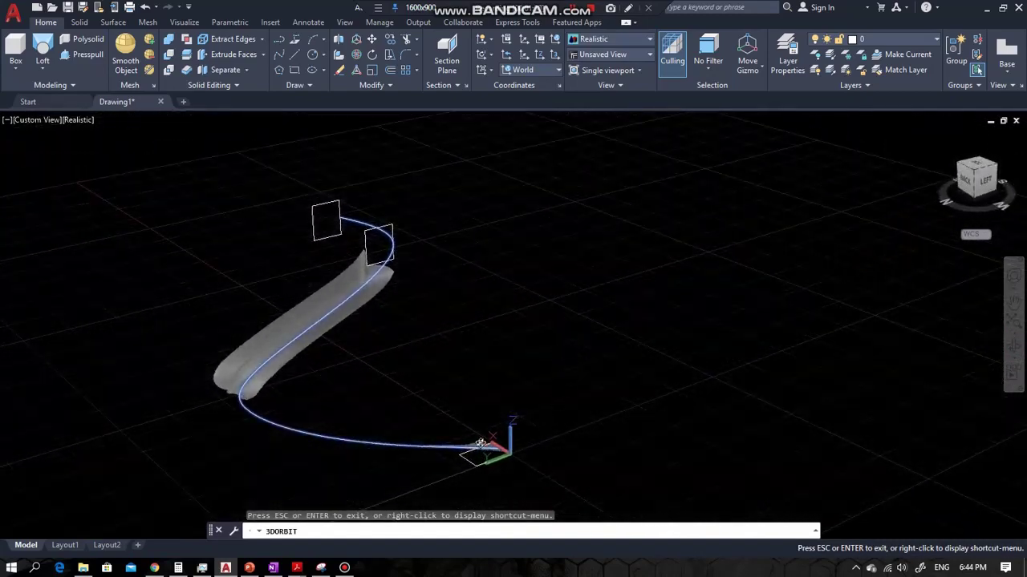
{"action": "left_click_drag", "start_coordinate": [266, 358], "coordinate": [352, 324]}
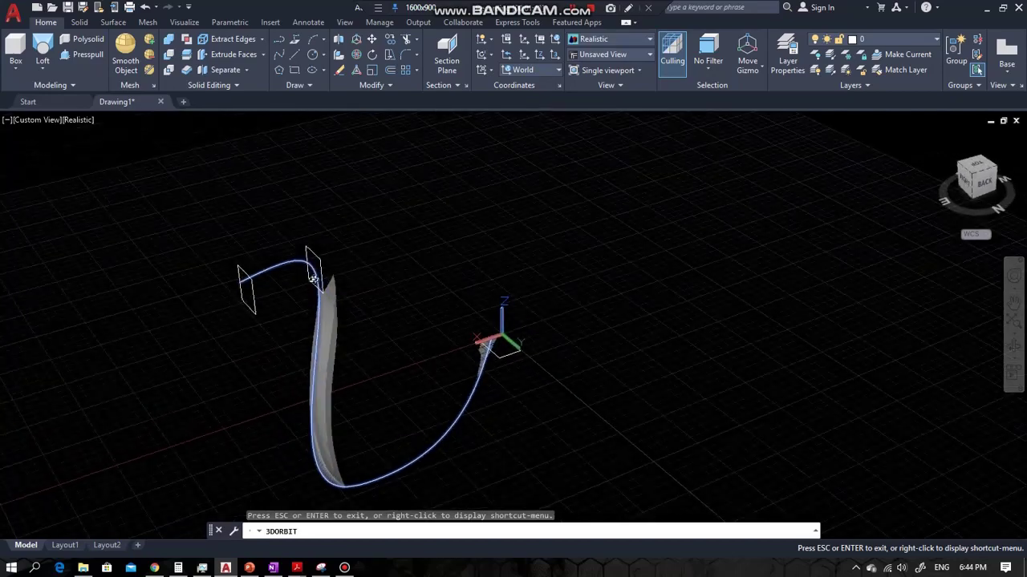
{"action": "left_click_drag", "start_coordinate": [176, 292], "coordinate": [293, 241]}
{"action": "right_click", "coordinate": [303, 151]}
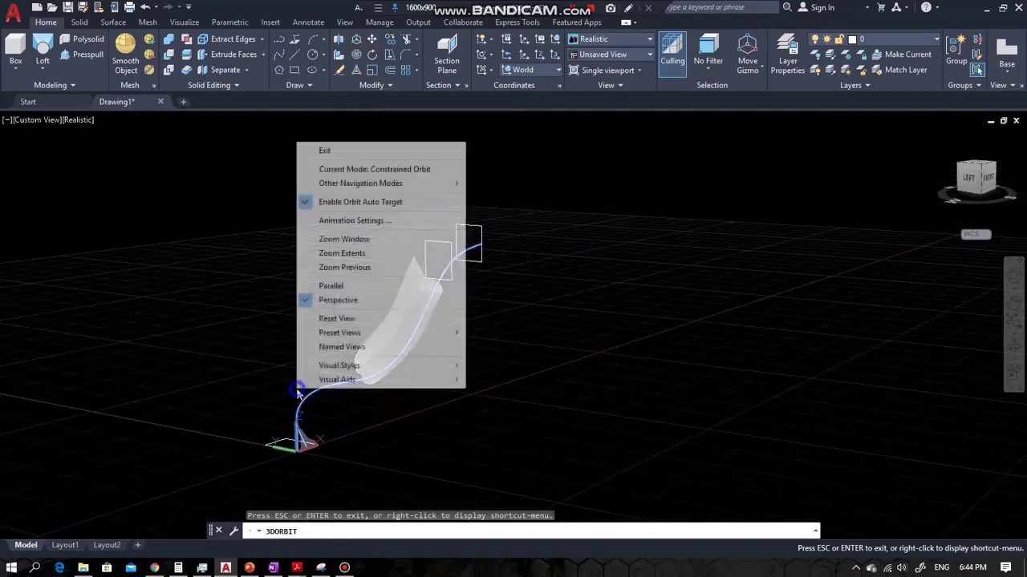
{"action": "left_click", "coordinate": [303, 150]}
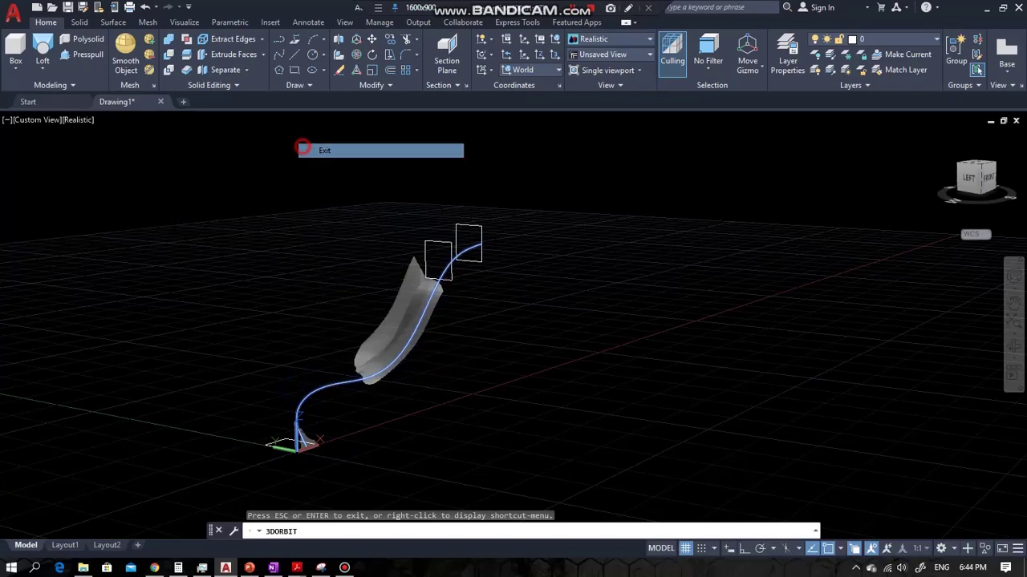
Cancel the guided loft and delete the guide spline.
{"action": "key", "text": "Escape"}
{"action": "left_click", "coordinate": [397, 357]}
{"action": "left_click", "coordinate": [366, 332]}
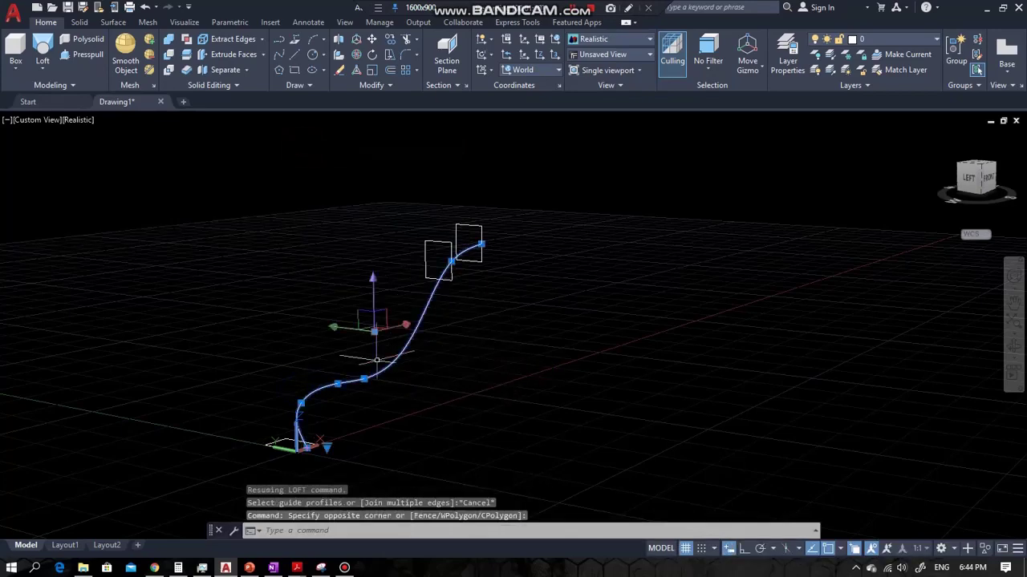
{"action": "key", "text": "Delete"}
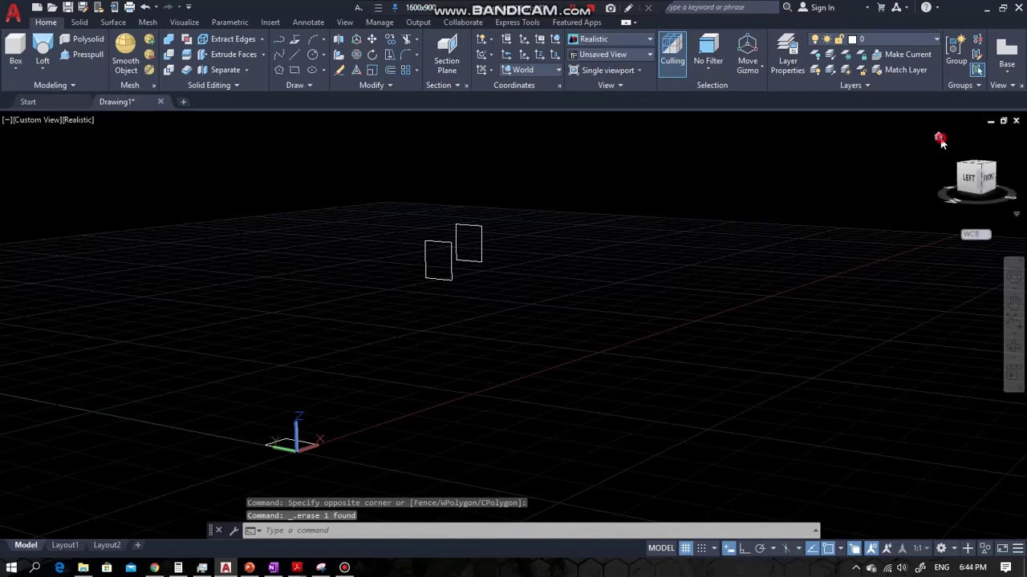
Switch the coordinate system from World to the preset Front UCS.
{"action": "left_click", "coordinate": [939, 139]}
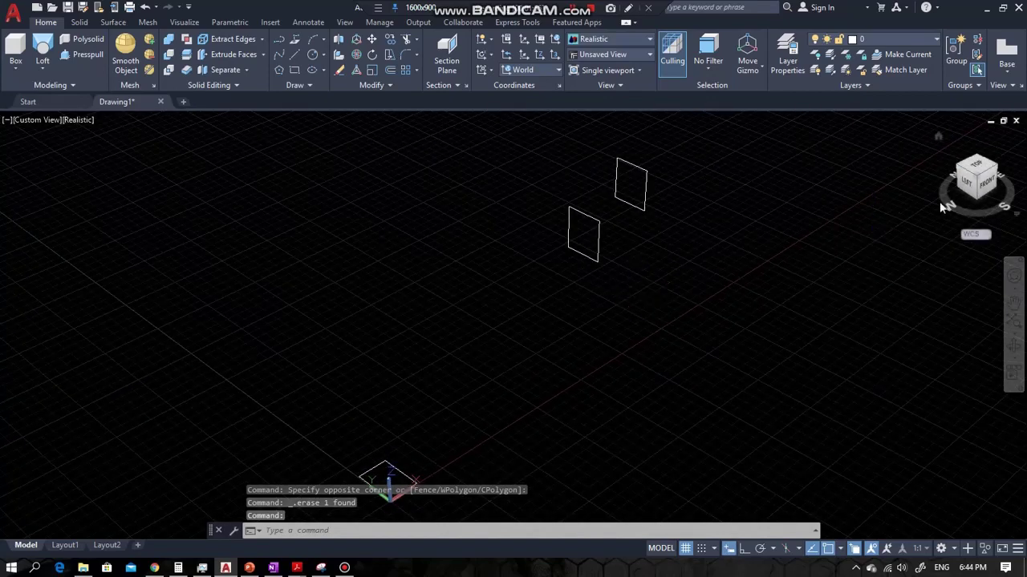
{"action": "left_click", "coordinate": [986, 185]}
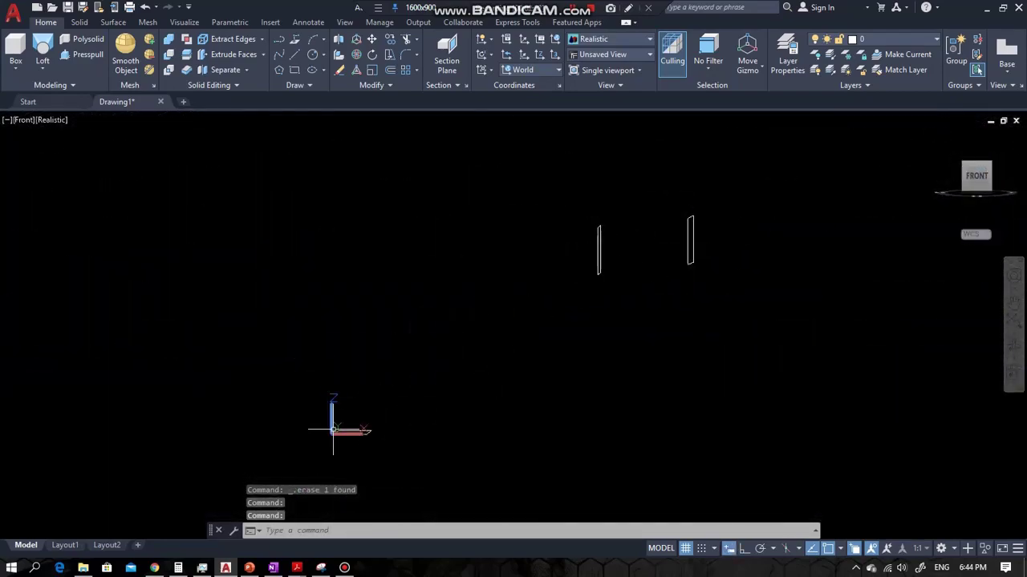
{"action": "left_click", "coordinate": [939, 137]}
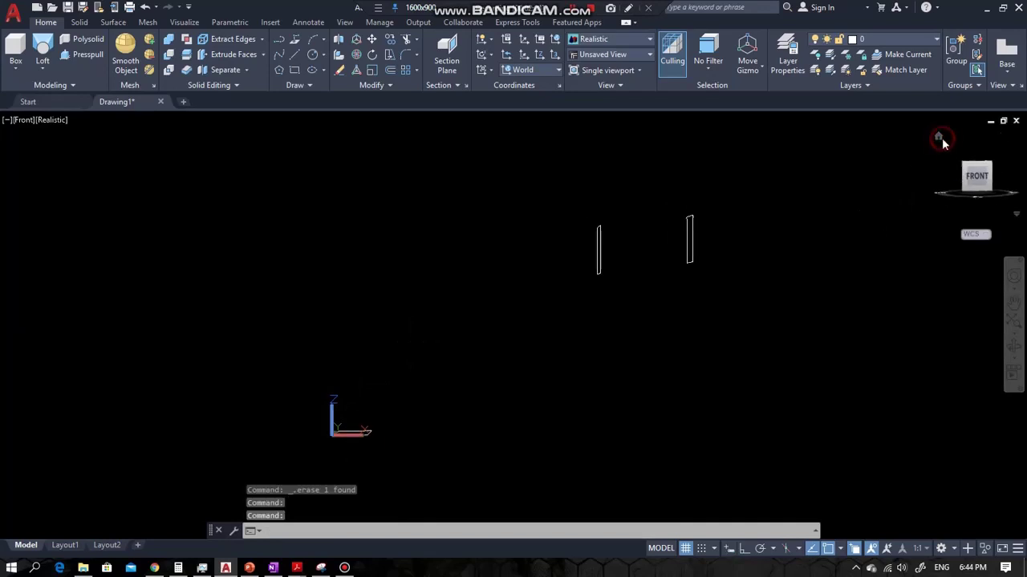
{"action": "left_click", "coordinate": [522, 71]}
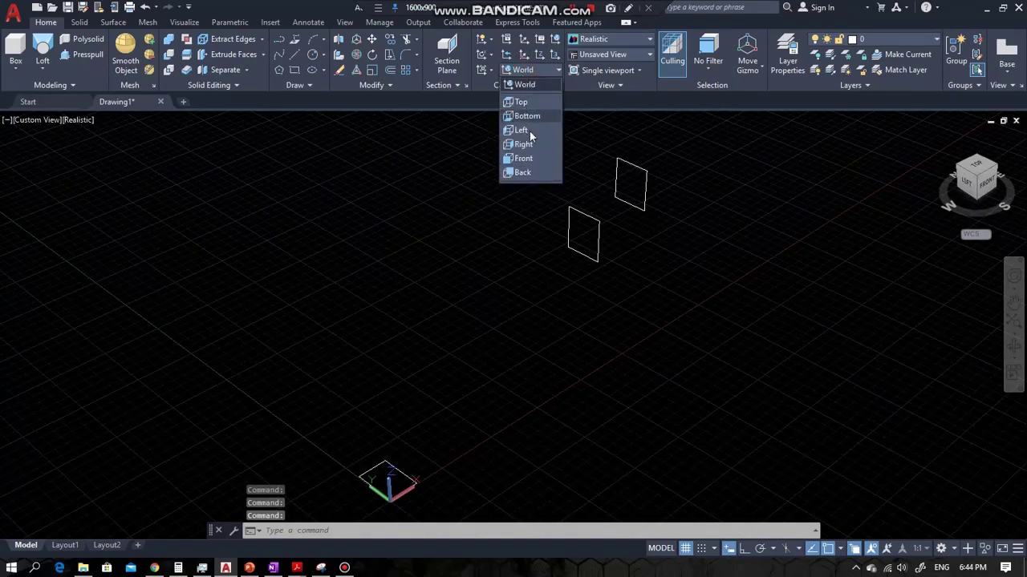
{"action": "left_click", "coordinate": [529, 159]}
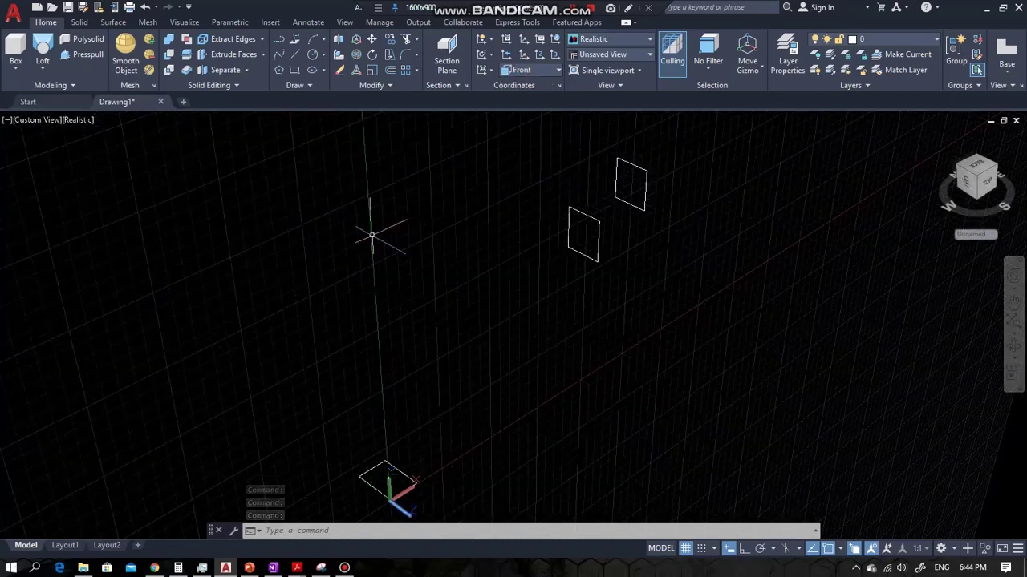
Draw a spline in the Front UCS from the base rectangle's edge through two free points to the intermediate and end rectangles' side edges.
{"action": "left_click", "coordinate": [278, 55]}
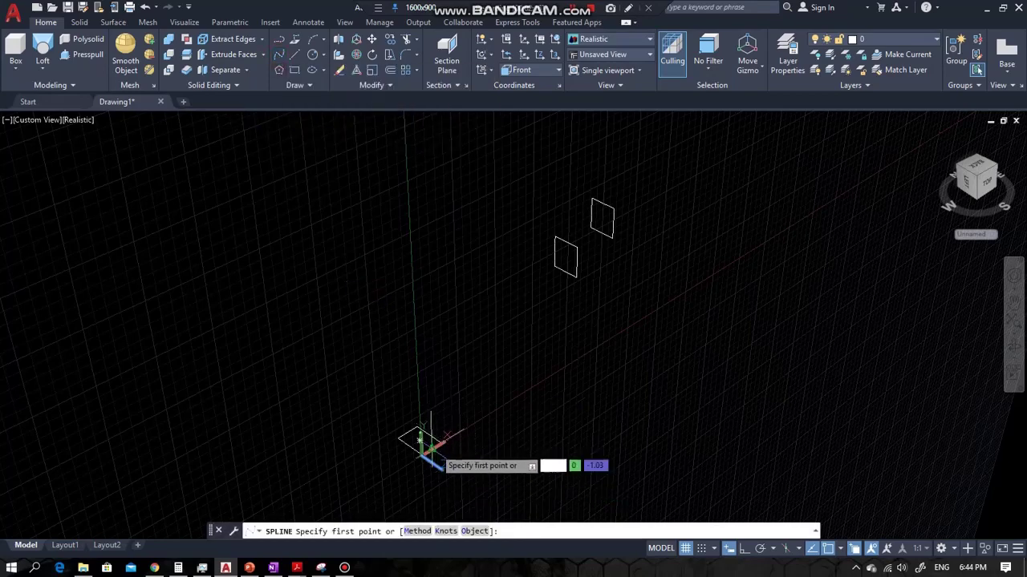
{"action": "left_click", "coordinate": [419, 440]}
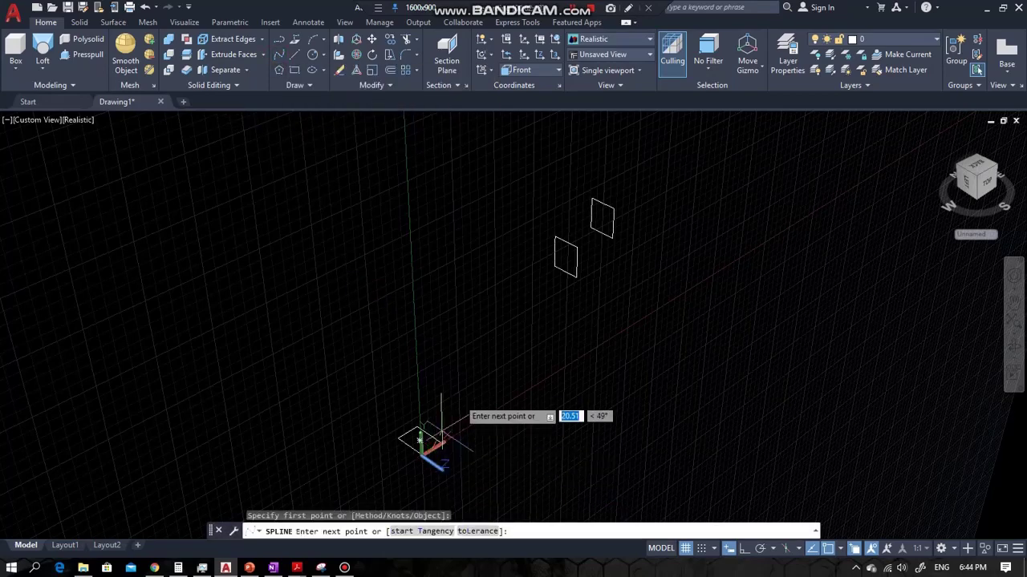
{"action": "left_click", "coordinate": [456, 319]}
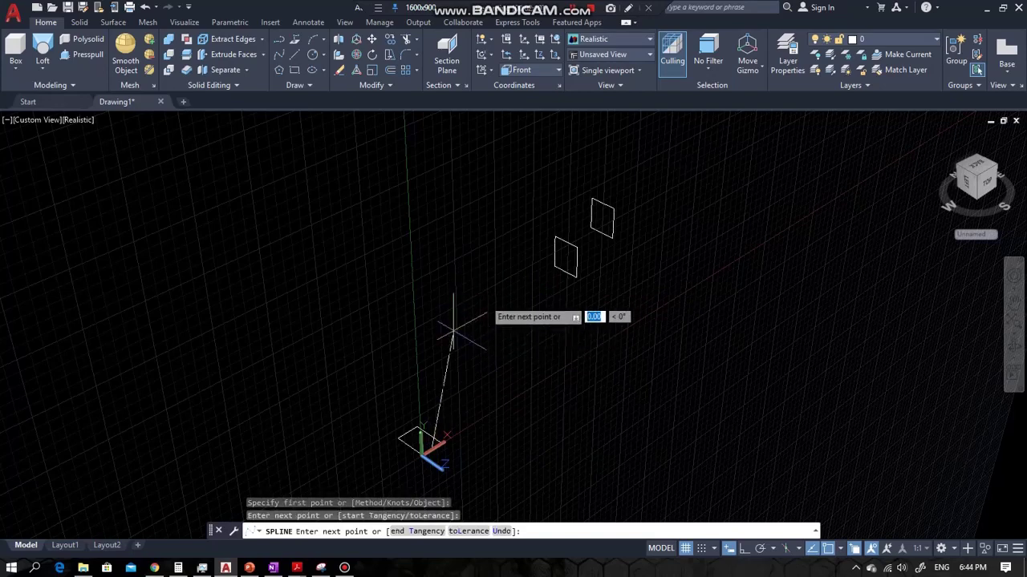
{"action": "left_click", "coordinate": [498, 285]}
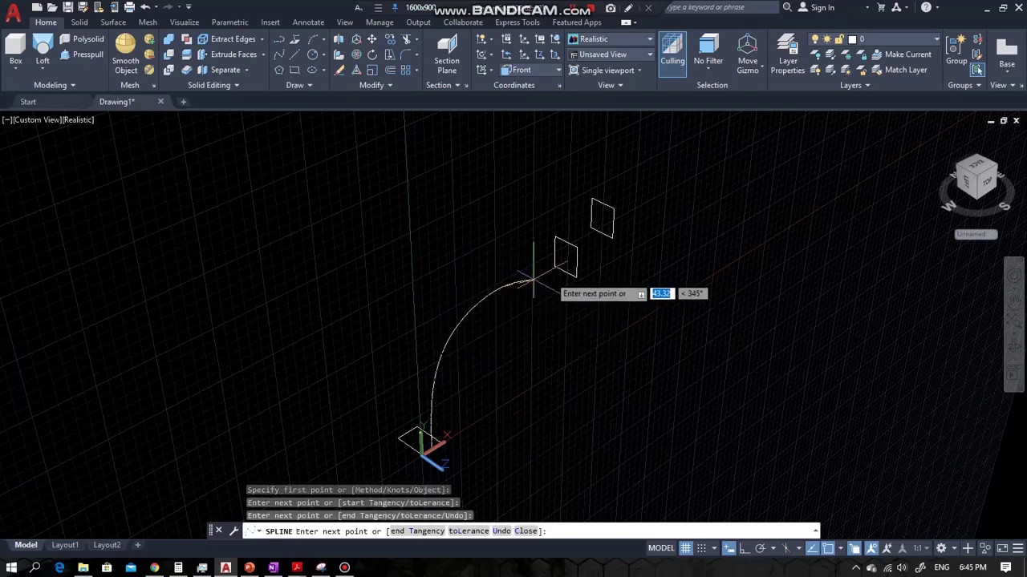
{"action": "left_click", "coordinate": [576, 261]}
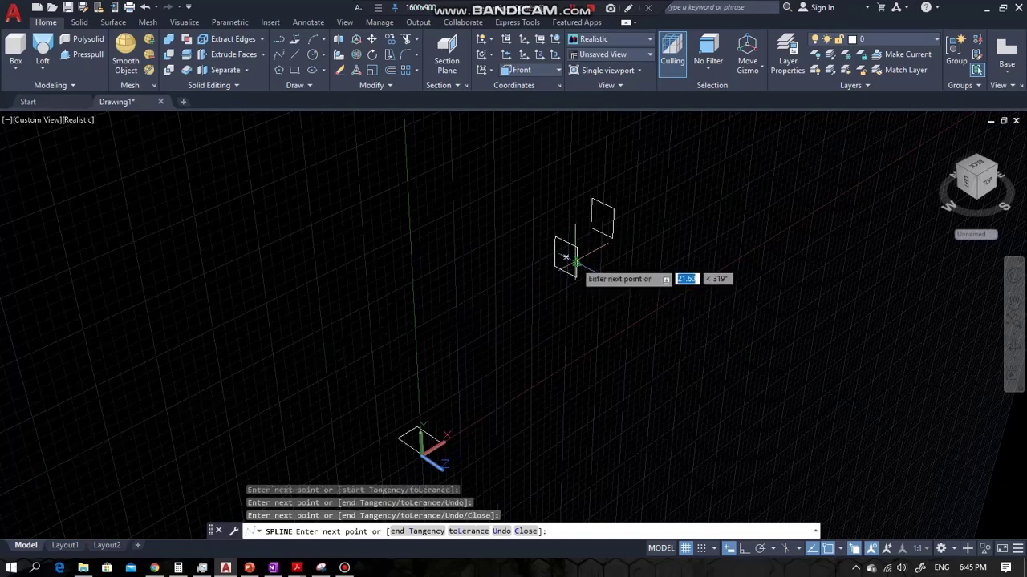
{"action": "left_click", "coordinate": [611, 222]}
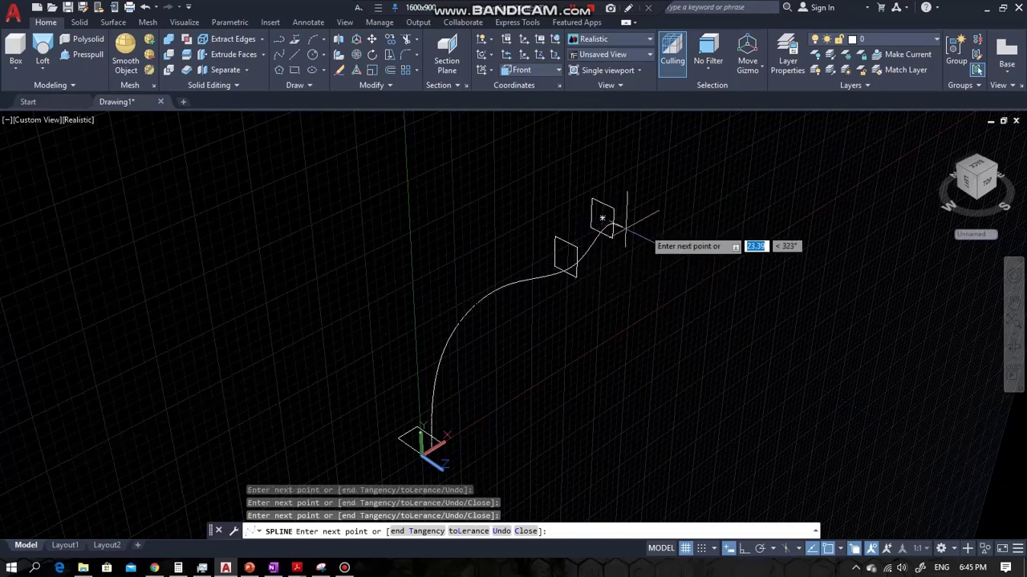
{"action": "key", "text": "Return"}
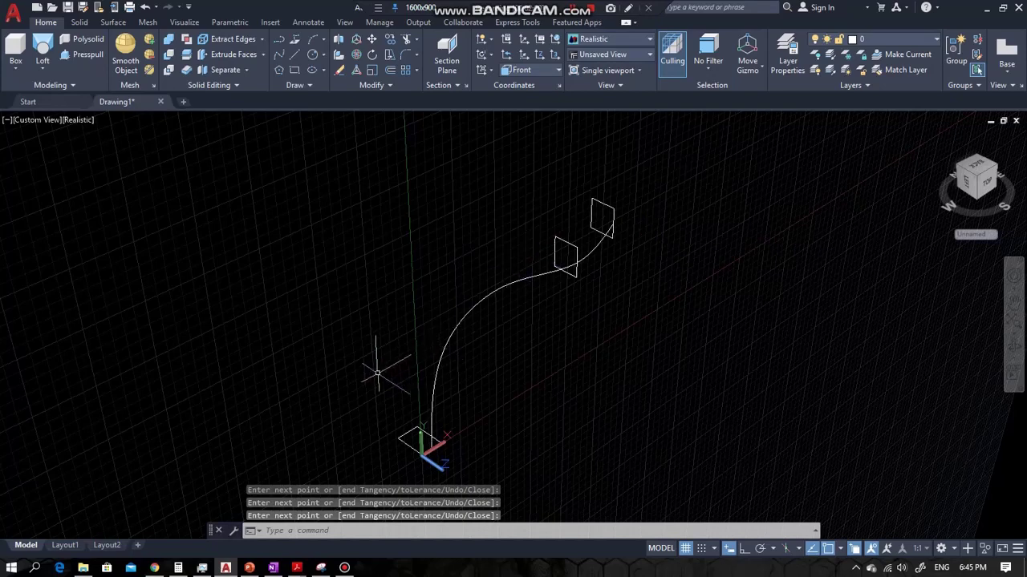
Loft a solid through the base, intermediate and end rectangles, using the spline as the guide.
{"action": "left_click", "coordinate": [421, 437]}
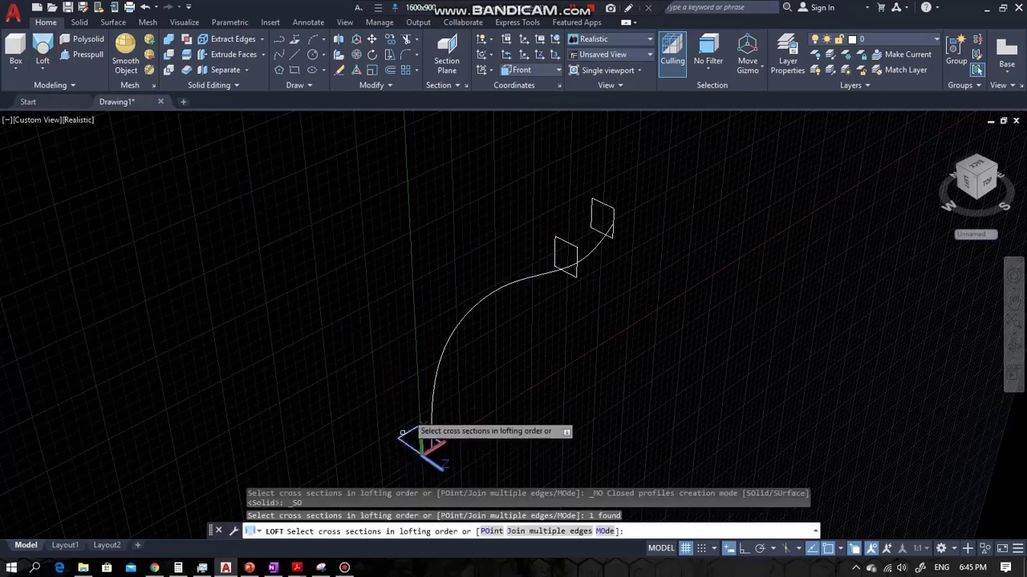
{"action": "left_click", "coordinate": [562, 242]}
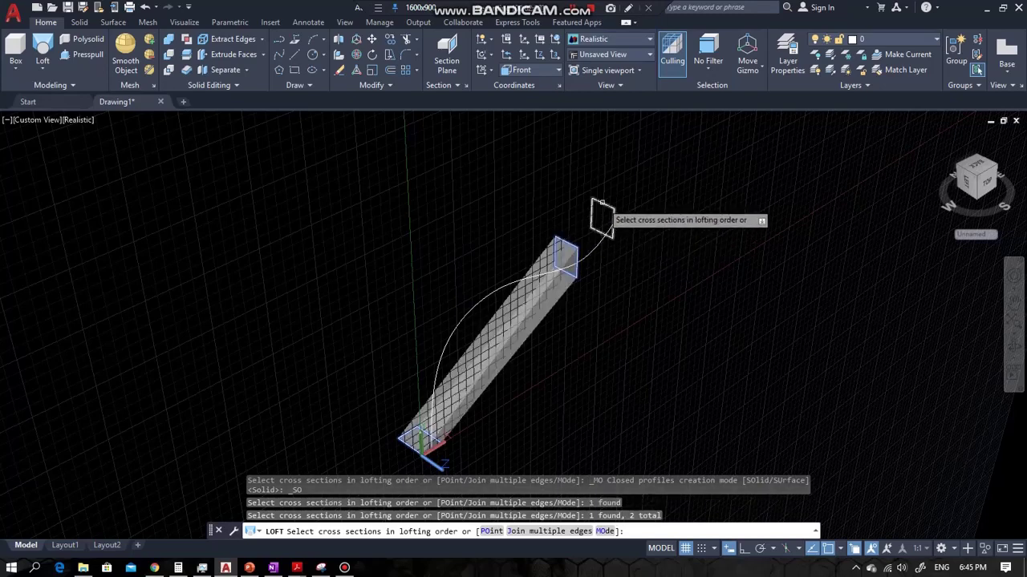
{"action": "left_click", "coordinate": [600, 208]}
{"action": "right_click", "coordinate": [663, 250]}
{"action": "left_click", "coordinate": [662, 250]}
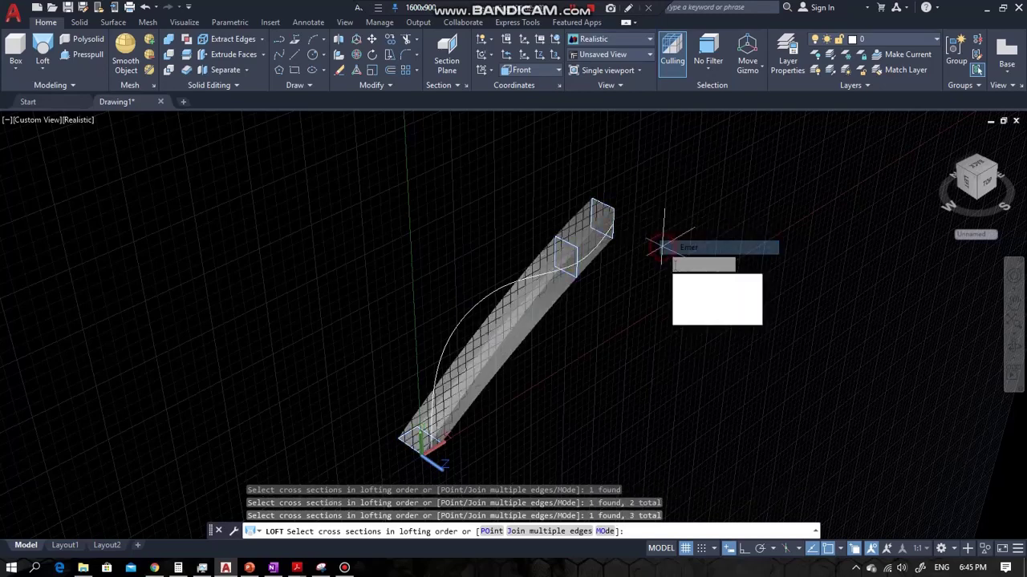
{"action": "left_click", "coordinate": [687, 281]}
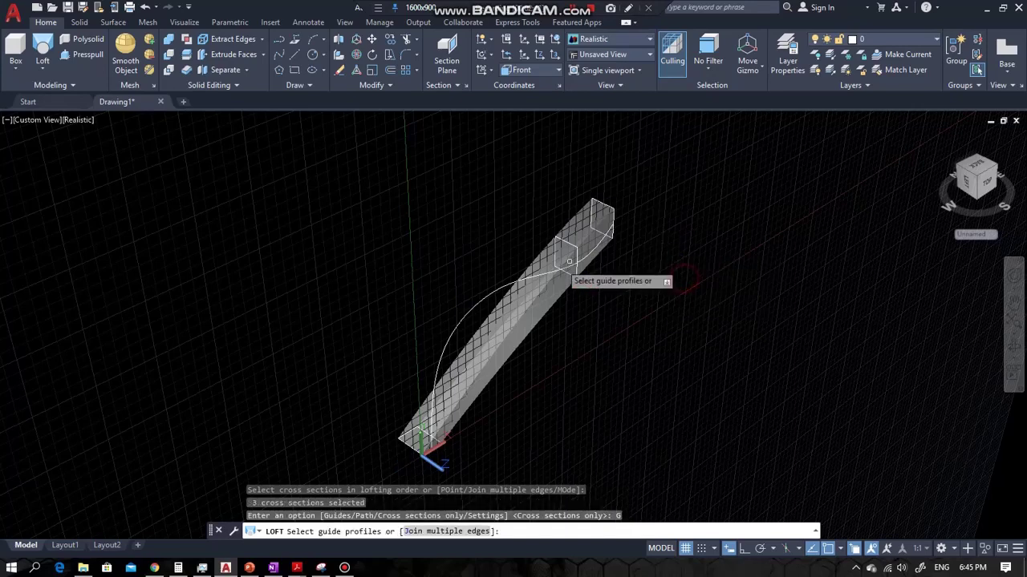
{"action": "left_click", "coordinate": [516, 283]}
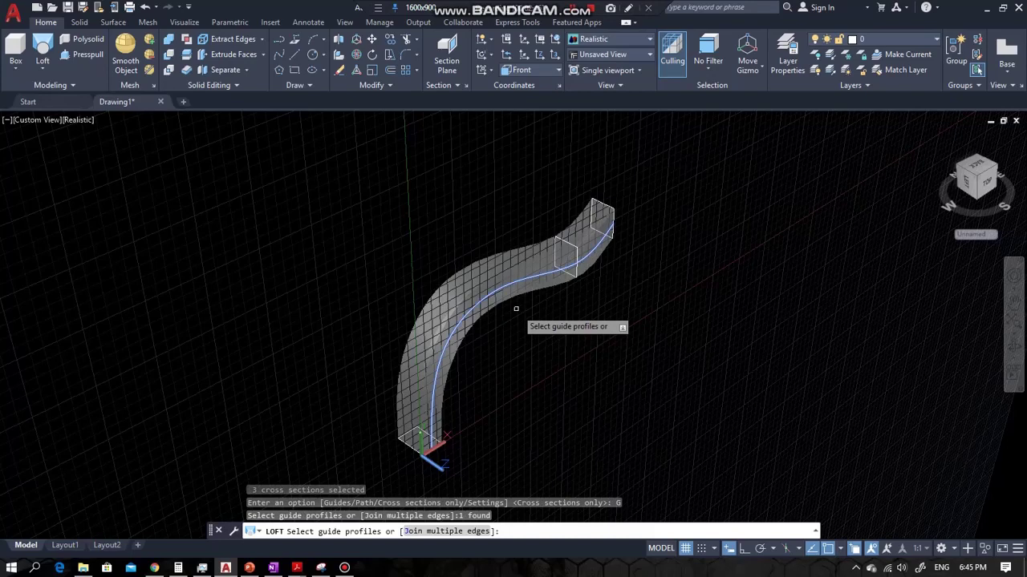
{"action": "key", "text": "Return"}
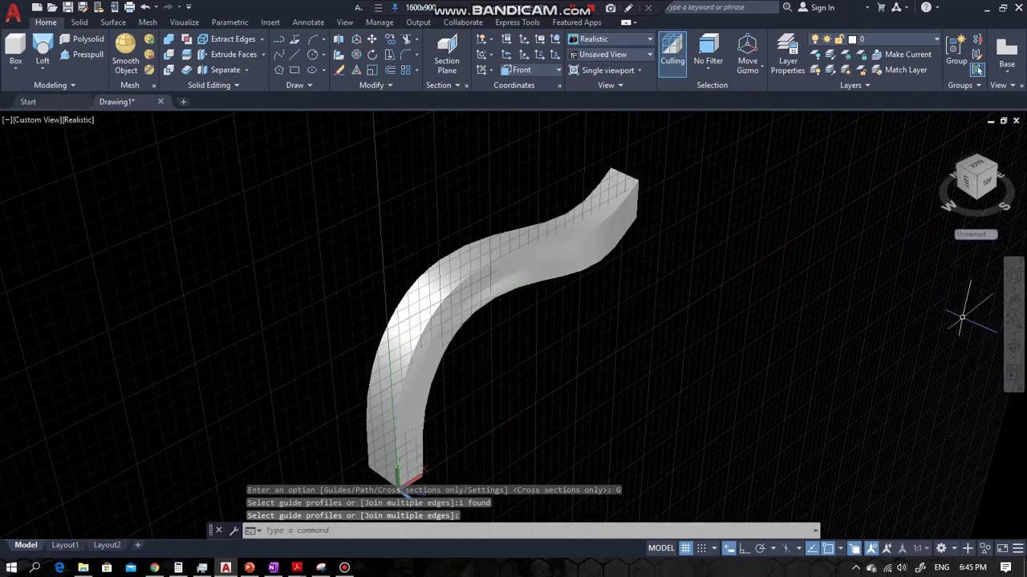
Turn off the grid and examine the guided loft solid from several sides.
{"action": "left_click", "coordinate": [1012, 346]}
{"action": "left_click_drag", "start_coordinate": [535, 331], "coordinate": [642, 361]}
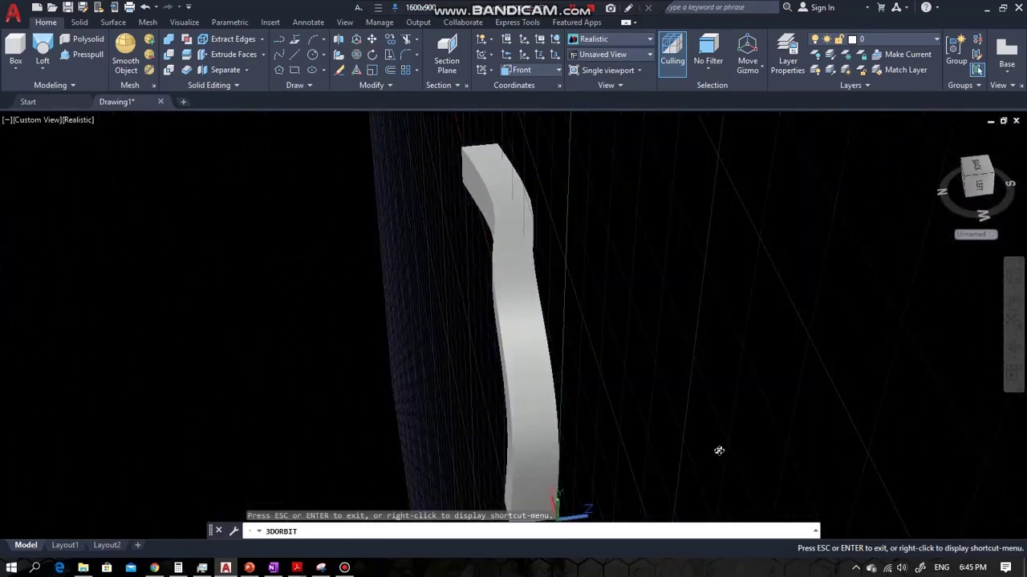
{"action": "key", "text": "Escape"}
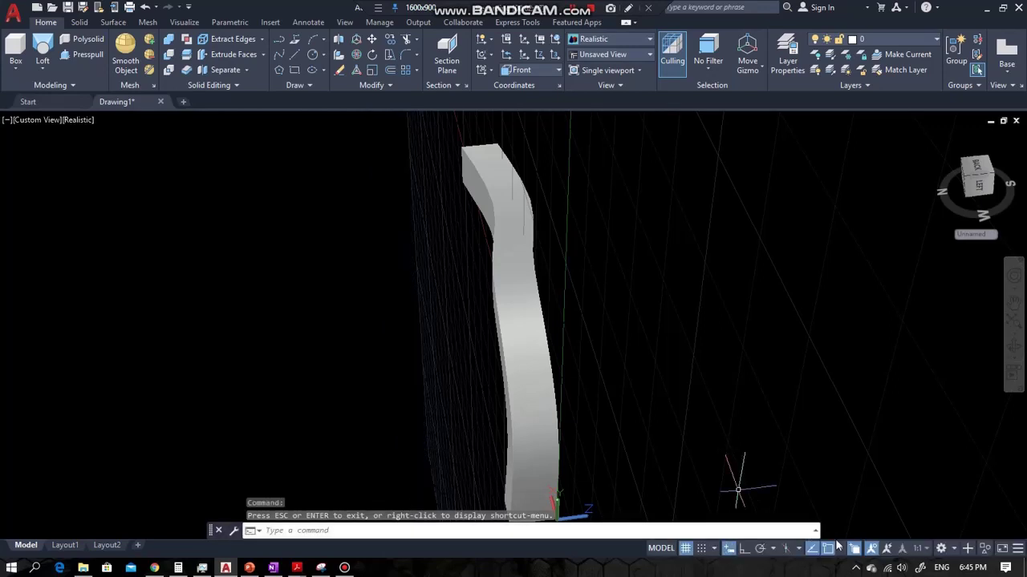
{"action": "left_click", "coordinate": [683, 551]}
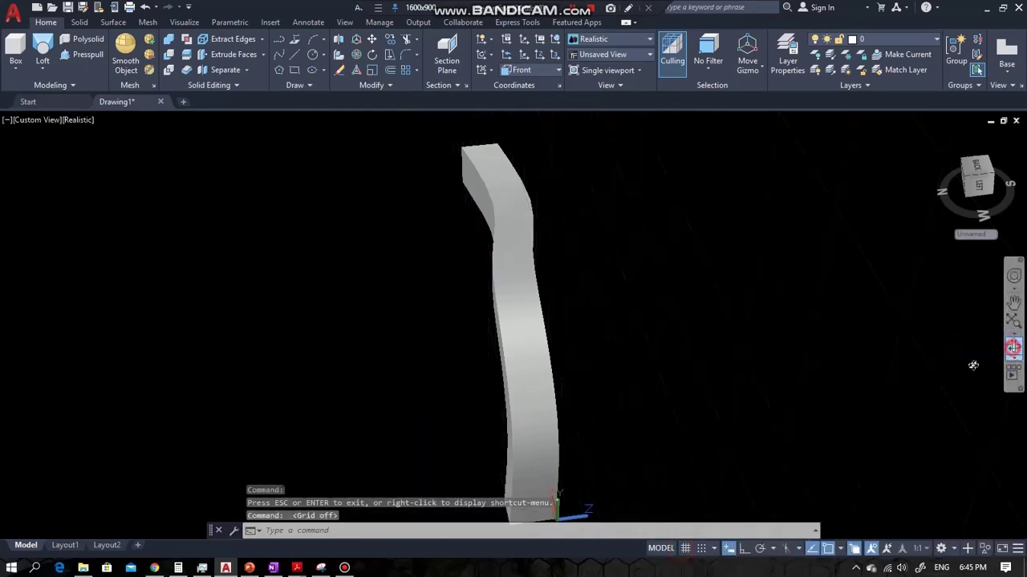
{"action": "left_click", "coordinate": [1012, 347]}
{"action": "left_click_drag", "start_coordinate": [458, 436], "coordinate": [719, 342]}
{"action": "left_click_drag", "start_coordinate": [470, 307], "coordinate": [489, 201]}
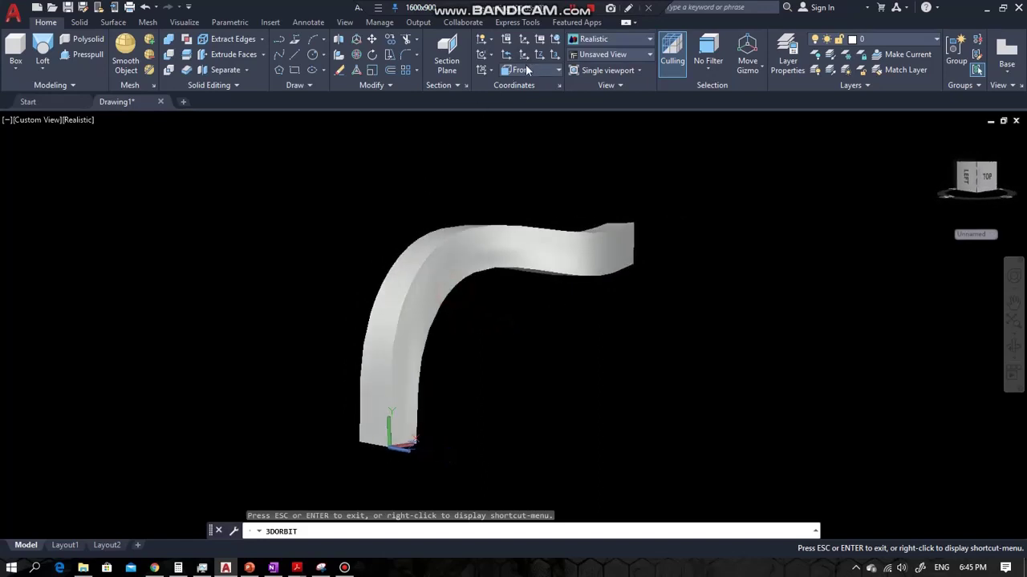
Set the coordinate system to World and check the lofted solid from the front and in the home view.
{"action": "left_click", "coordinate": [526, 69]}
{"action": "left_click", "coordinate": [518, 83]}
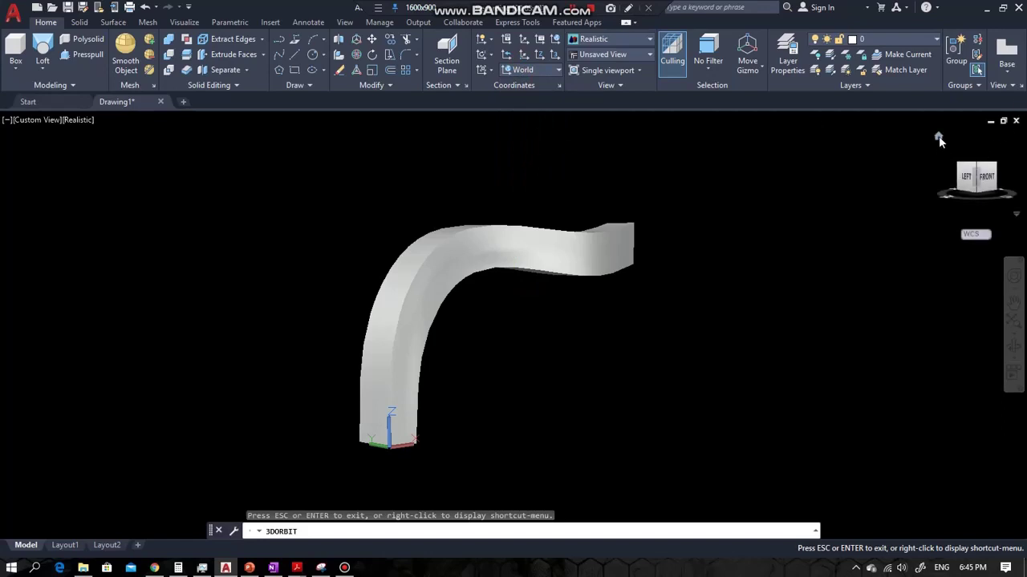
{"action": "left_click", "coordinate": [992, 182]}
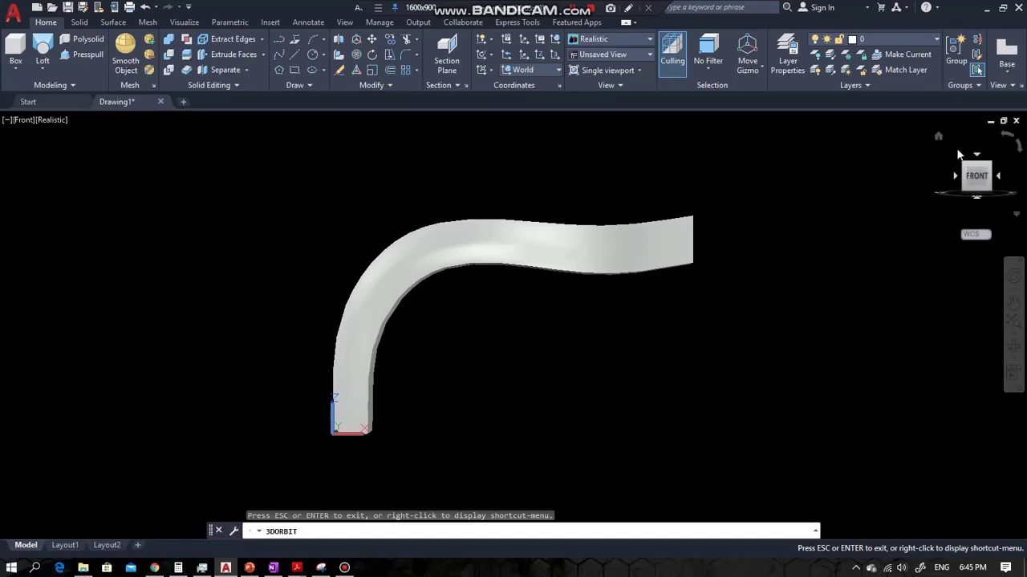
{"action": "left_click", "coordinate": [940, 138]}
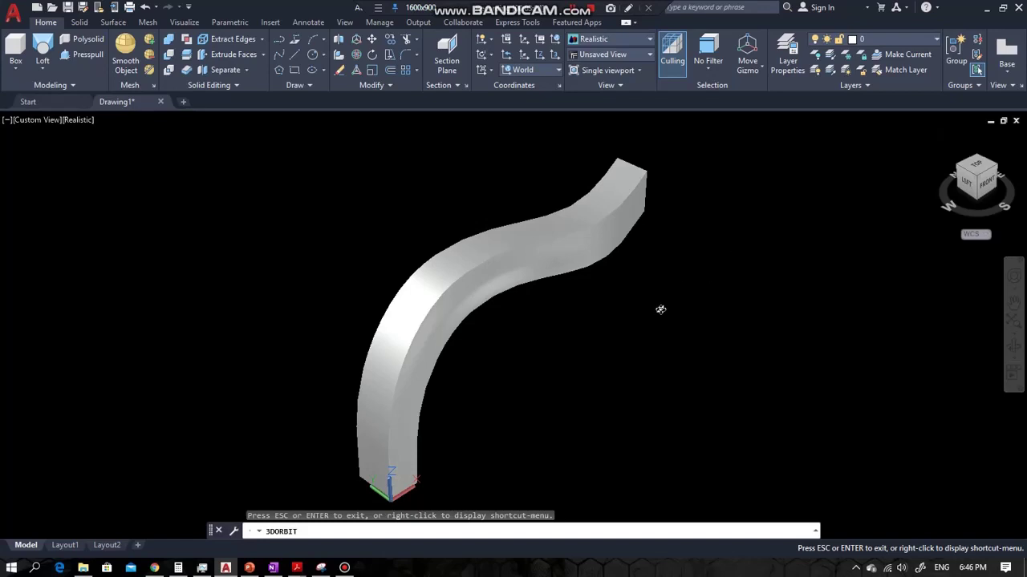
Undo the guided loft, the guide spline and the switch to the Front UCS.
{"action": "key", "text": "Escape"}
{"action": "key", "text": "ctrl+z"}
{"action": "key", "text": "ctrl+z"}
{"action": "key", "text": "ctrl+z"}
{"action": "key", "text": "ctrl+z"}
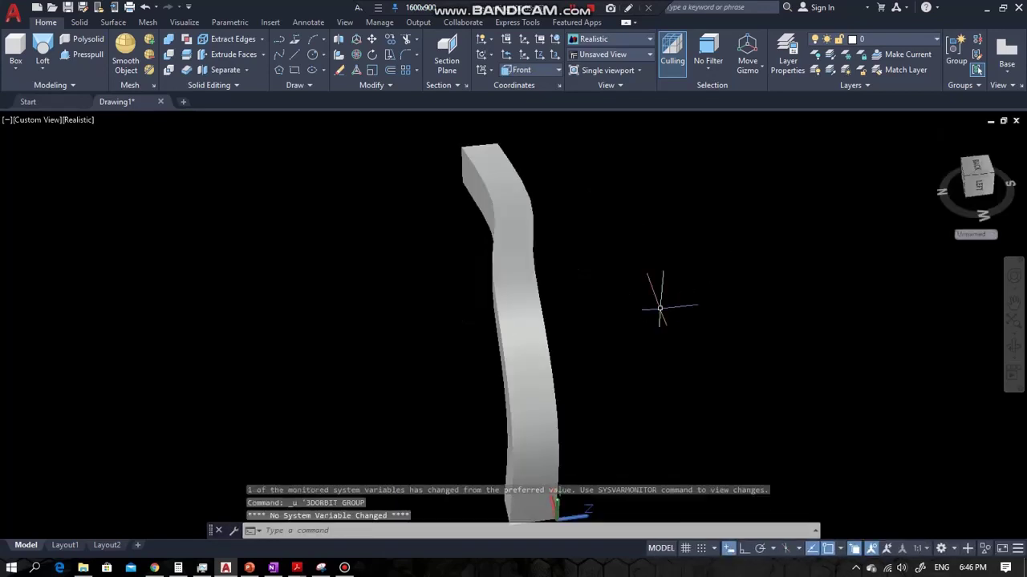
{"action": "key", "text": "ctrl+z"}
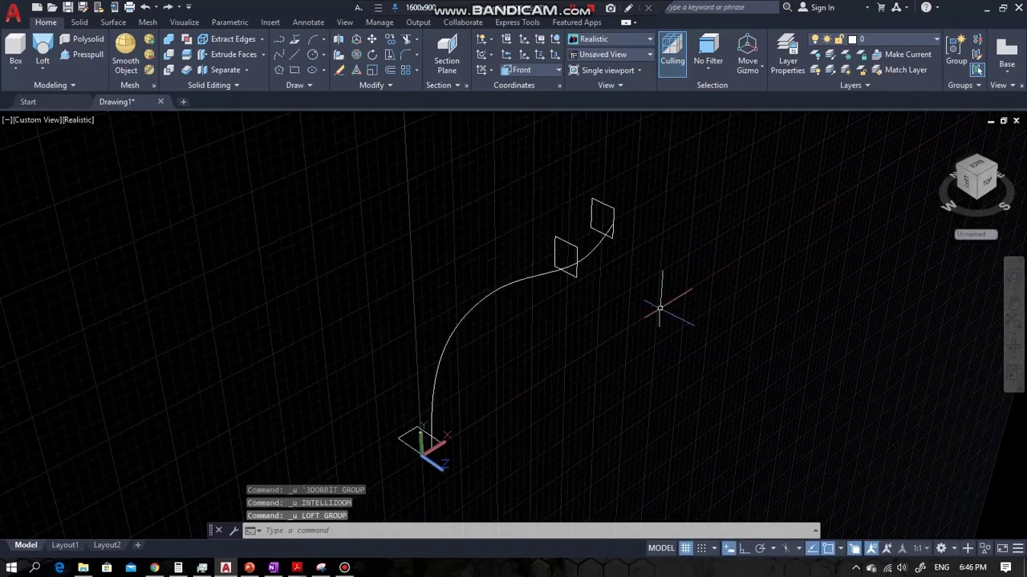
{"action": "key", "text": "ctrl+z"}
{"action": "key", "text": "ctrl+z"}
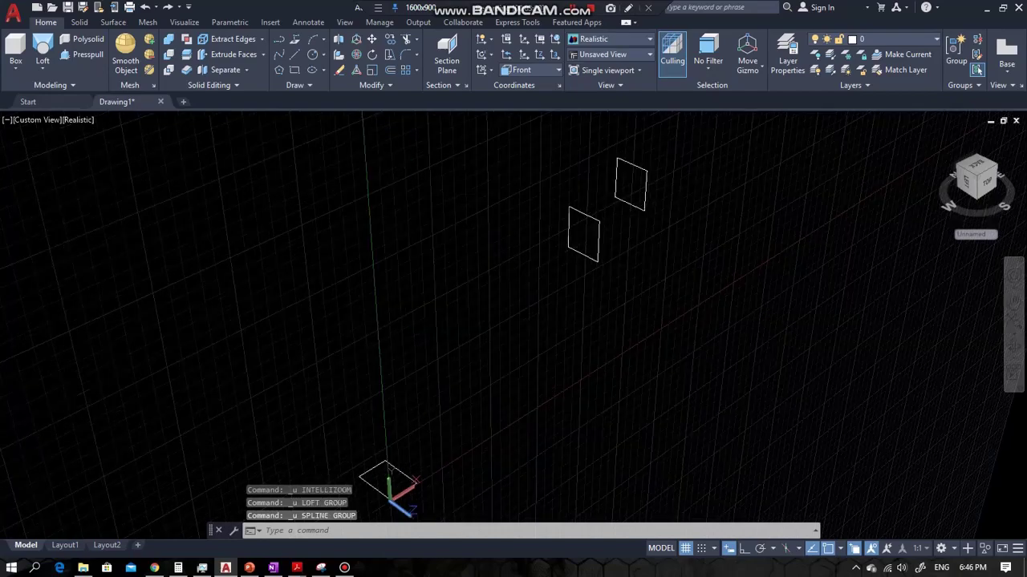
{"action": "key", "text": "ctrl+z"}
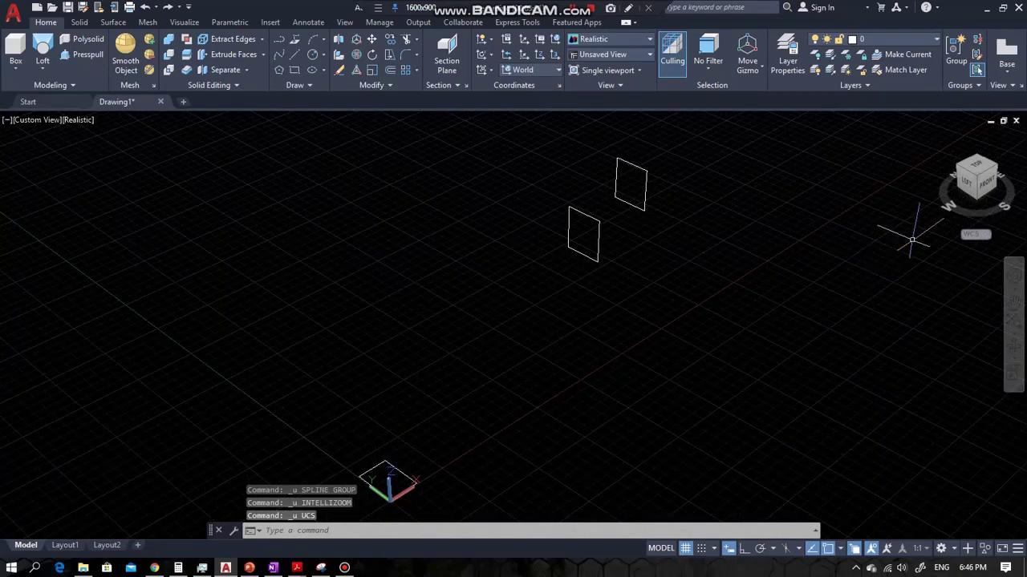
Show the rectangles from the front and align the UCS with the current view.
{"action": "left_click", "coordinate": [984, 183]}
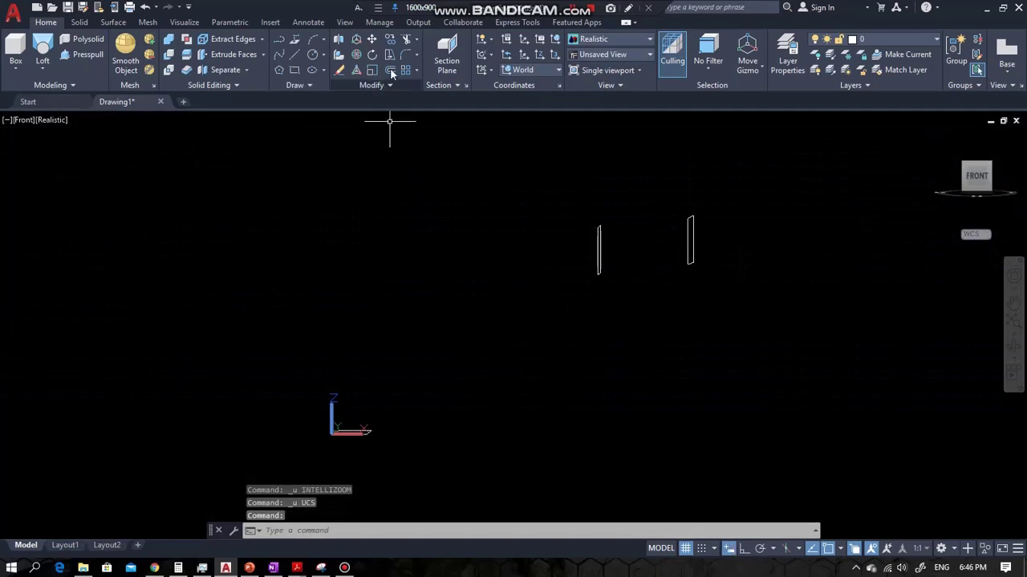
{"action": "left_click", "coordinate": [530, 71]}
{"action": "left_click", "coordinate": [535, 73]}
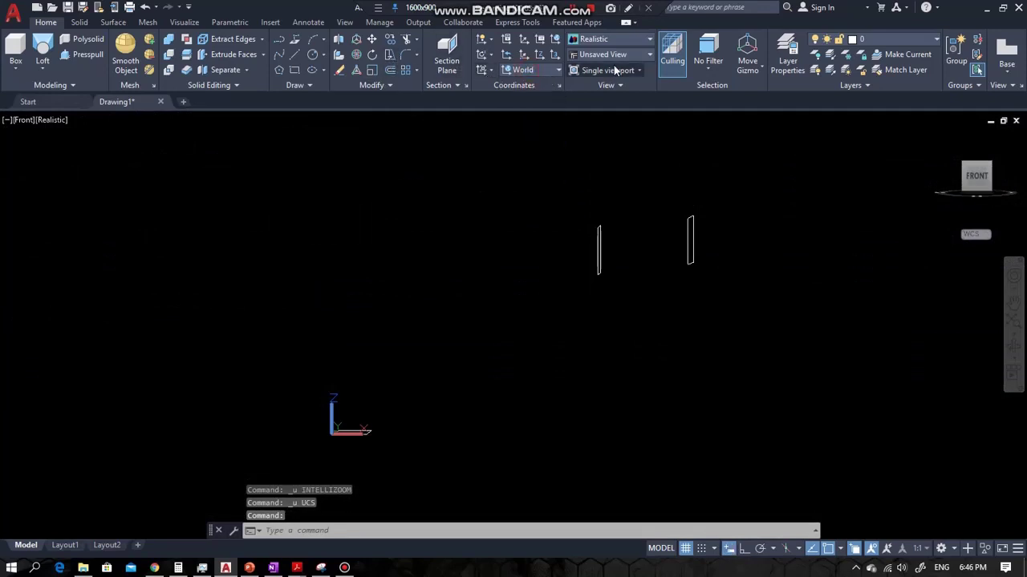
{"action": "left_click", "coordinate": [491, 71]}
{"action": "left_click", "coordinate": [487, 142]}
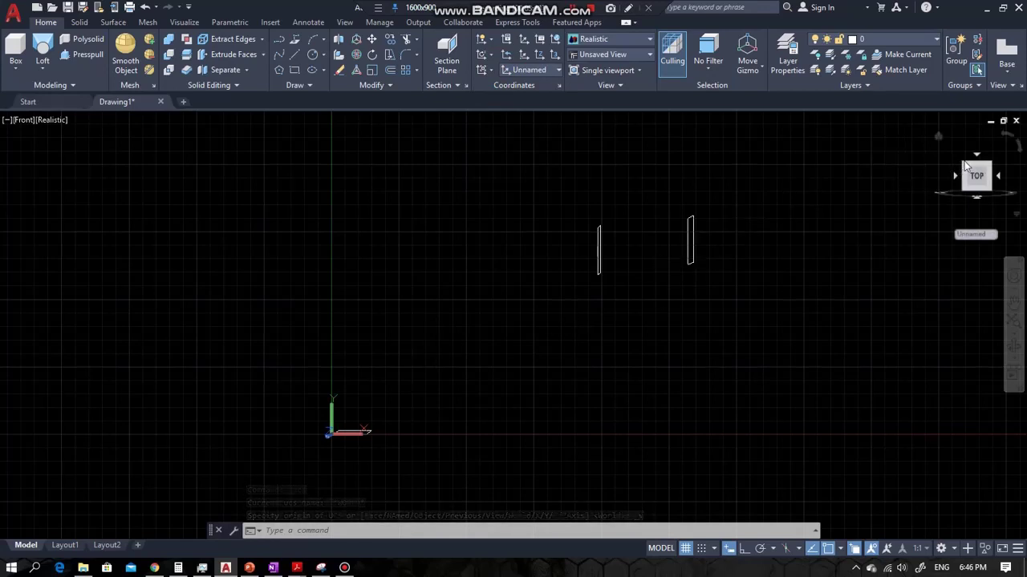
Check the view-aligned UCS in an isometric view, reset the coordinate system to World and restore the home view.
{"action": "left_click", "coordinate": [963, 190]}
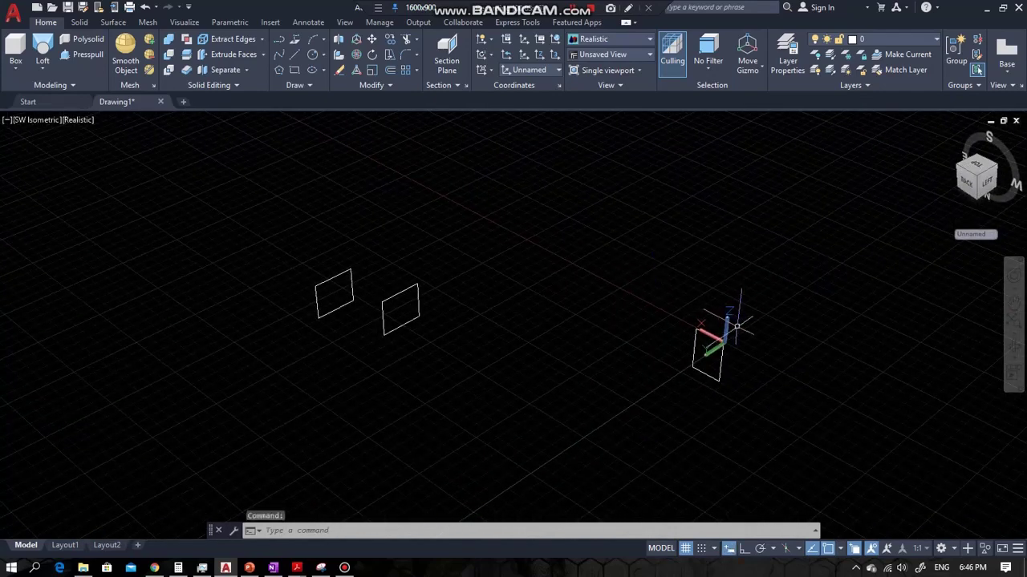
{"action": "scroll", "coordinate": [738, 326], "scroll_direction": "up", "scroll_amount": 5}
{"action": "scroll", "coordinate": [731, 325], "scroll_direction": "down", "scroll_amount": 4}
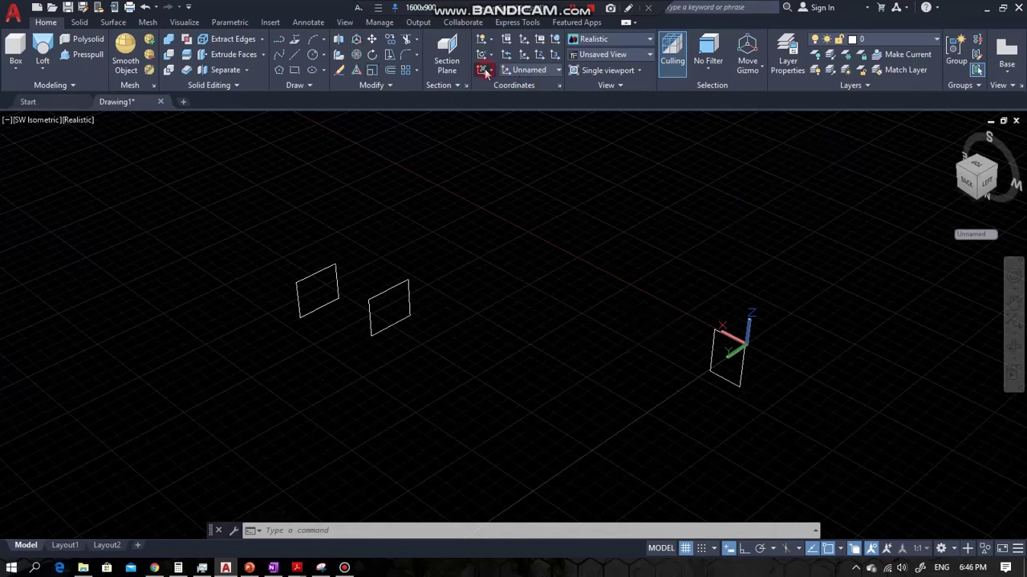
{"action": "left_click", "coordinate": [971, 233]}
{"action": "left_click", "coordinate": [963, 245]}
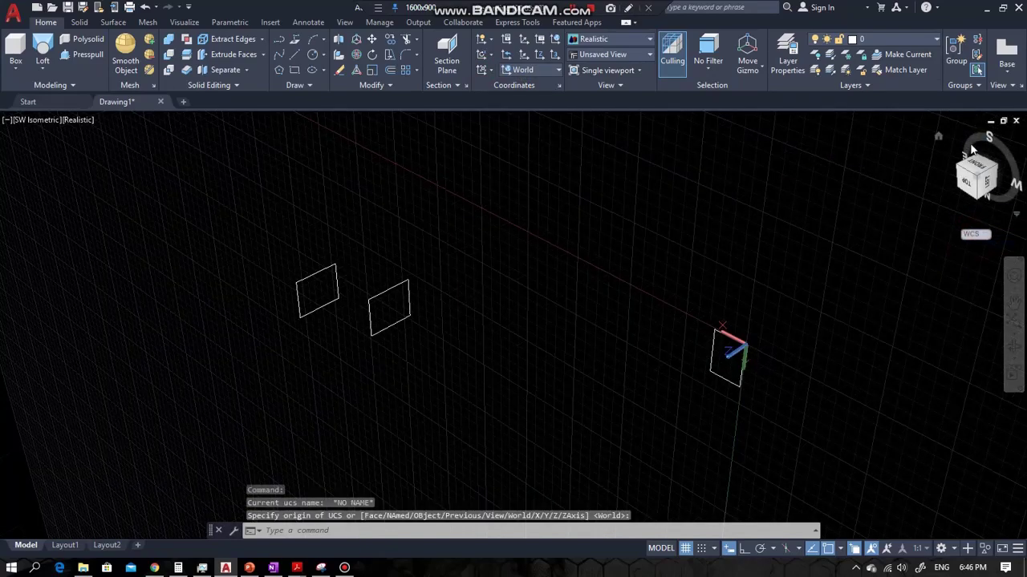
{"action": "left_click", "coordinate": [940, 137]}
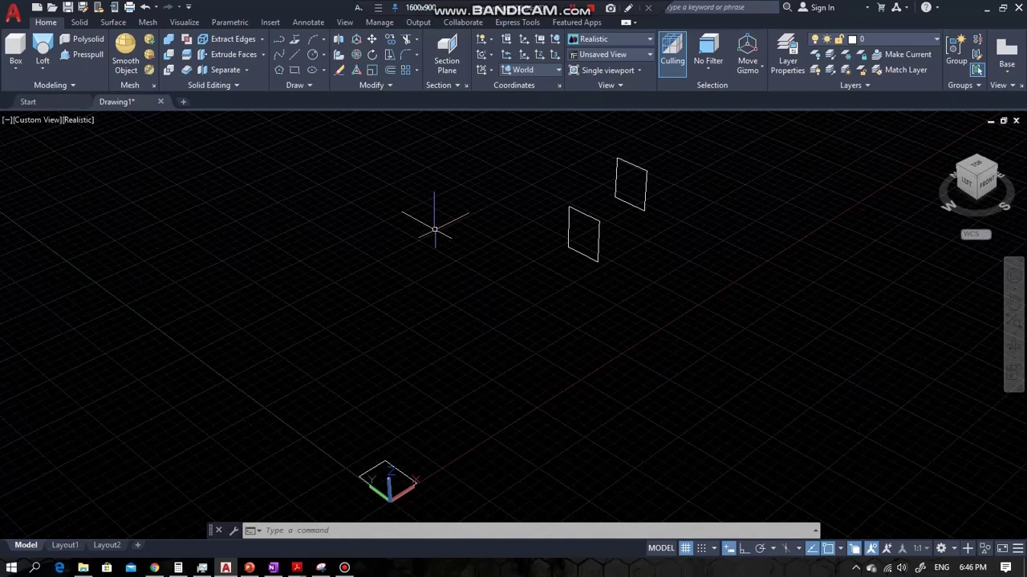
Try the preset Front UCS on the drawing and undo the switch.
{"action": "left_click", "coordinate": [525, 70]}
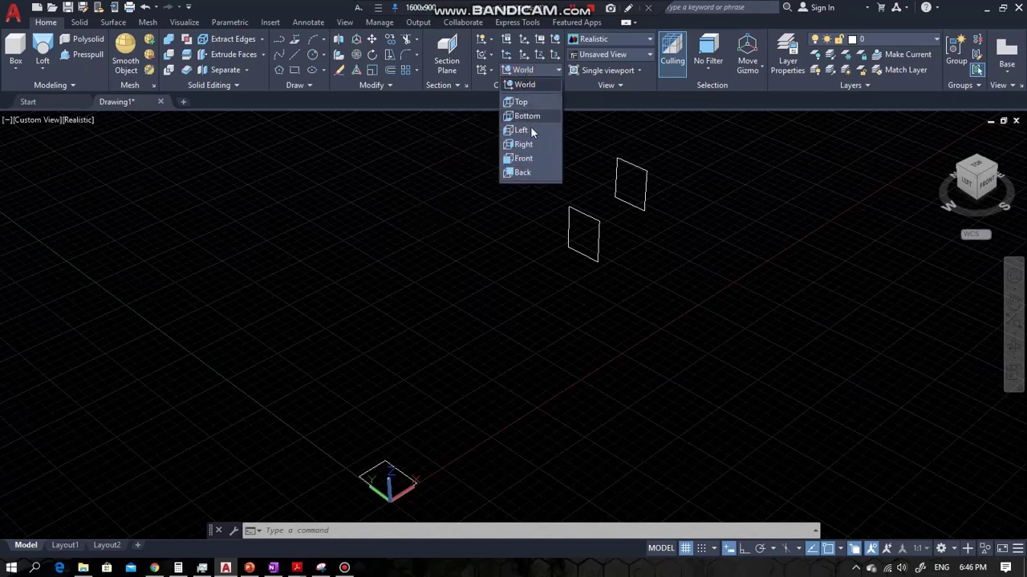
{"action": "left_click", "coordinate": [524, 159]}
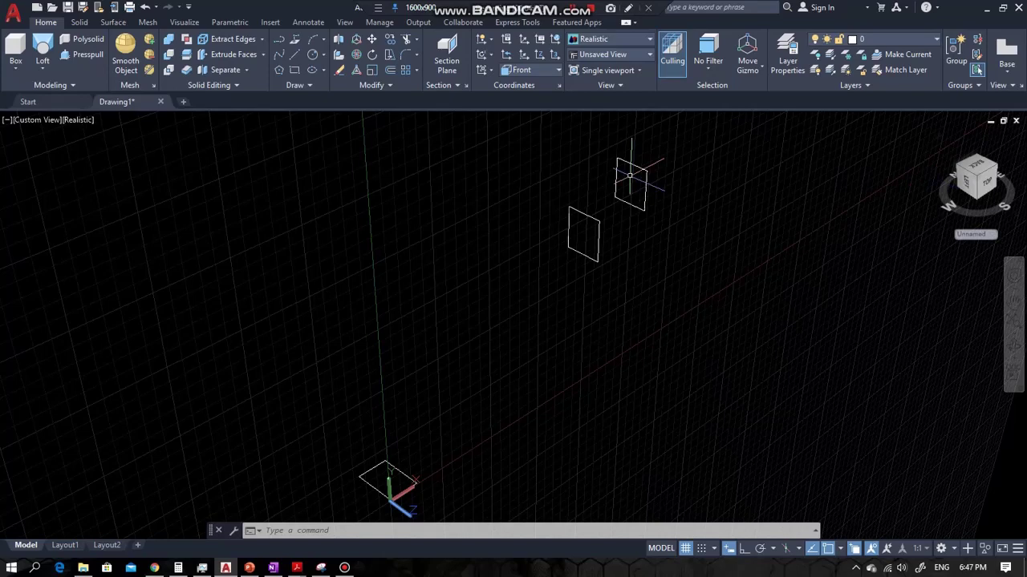
{"action": "key", "text": "ctrl+z"}
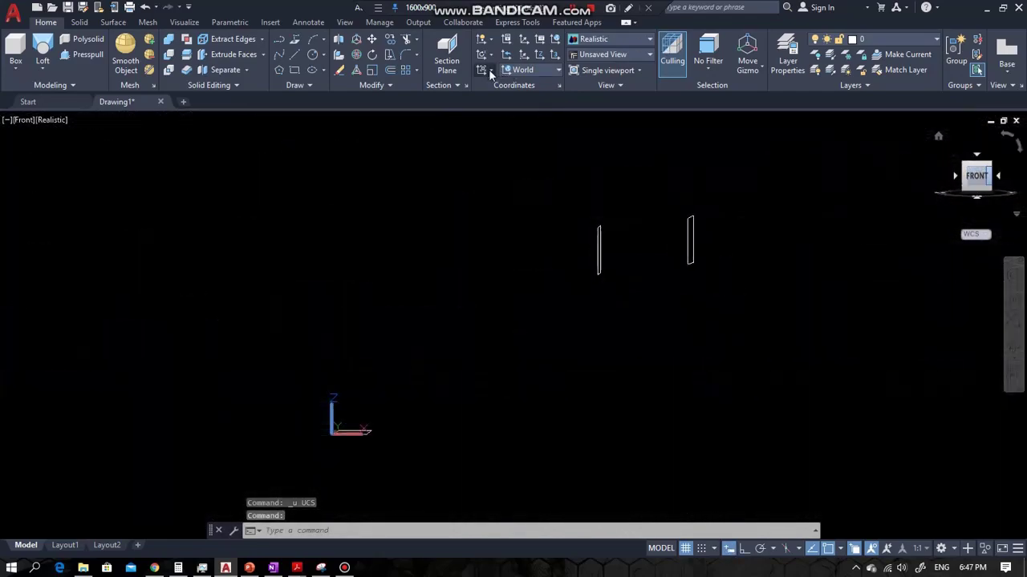
Align the UCS with the front view and return to the home view.
{"action": "left_click", "coordinate": [487, 72]}
{"action": "left_click", "coordinate": [487, 98]}
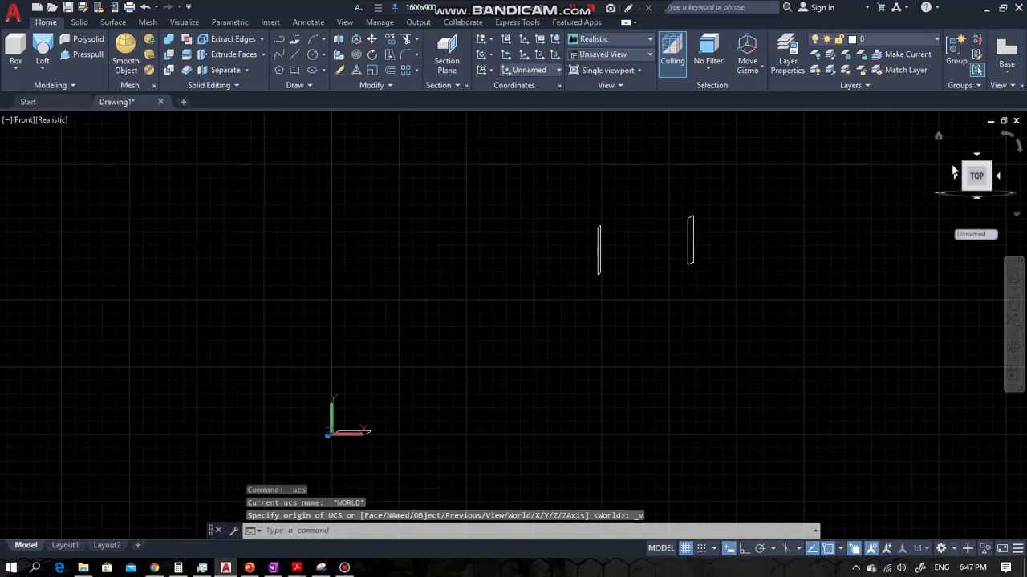
{"action": "left_click", "coordinate": [938, 136]}
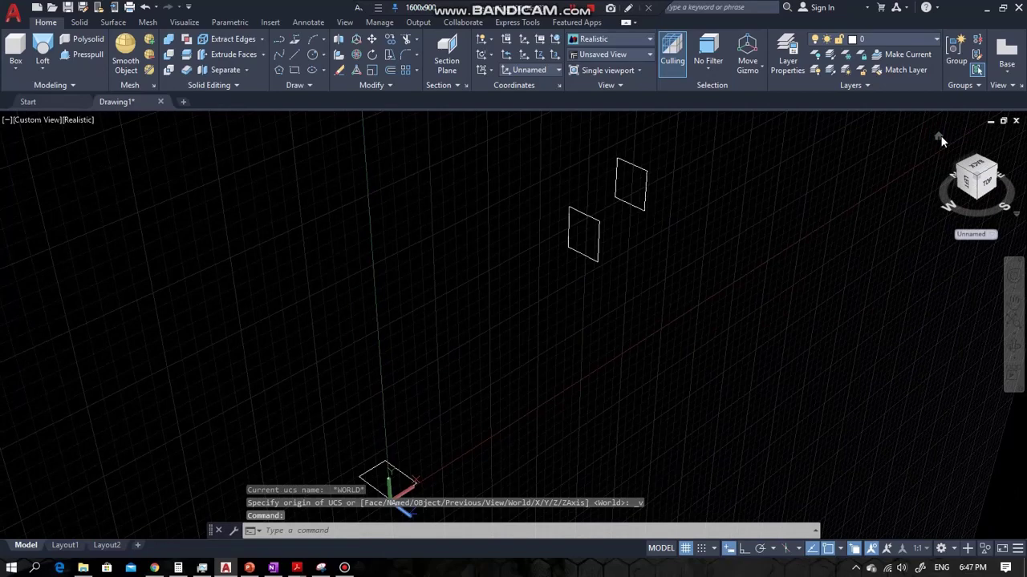
Draw a spline from the base rectangle's edge through one free point to the side edges of the intermediate and end rectangles.
{"action": "left_click", "coordinate": [278, 54]}
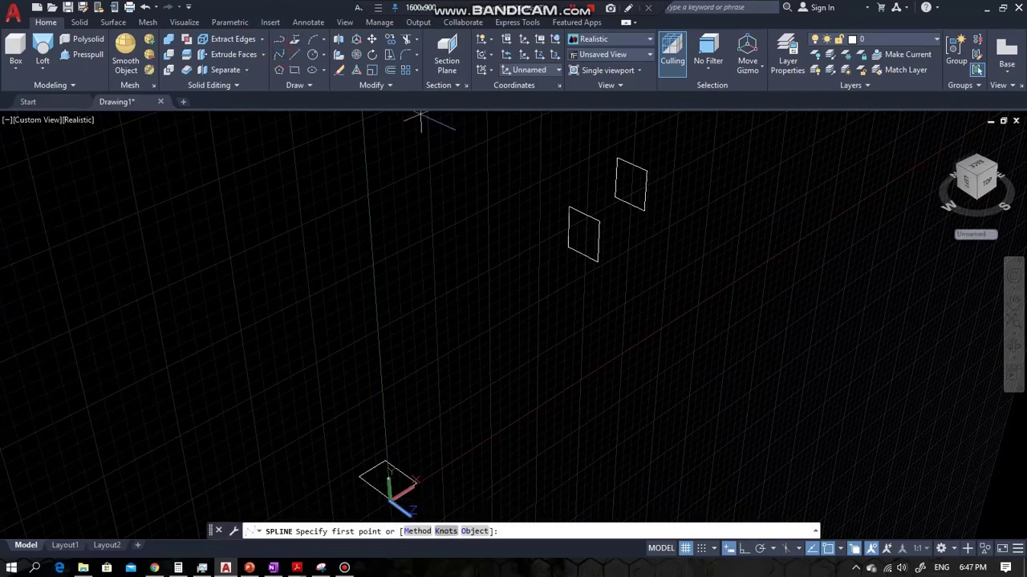
{"action": "left_click", "coordinate": [401, 486]}
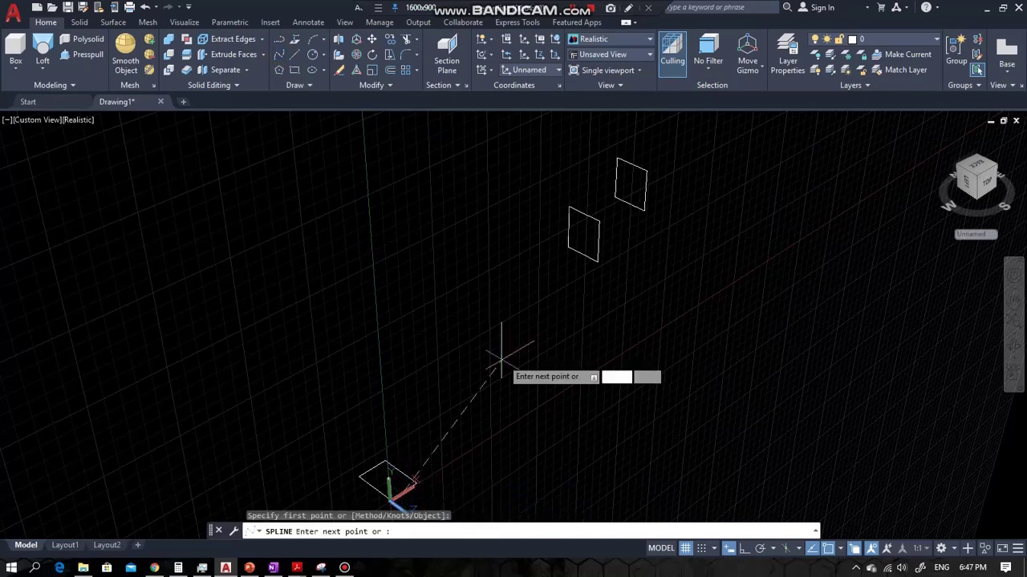
{"action": "left_click", "coordinate": [516, 310]}
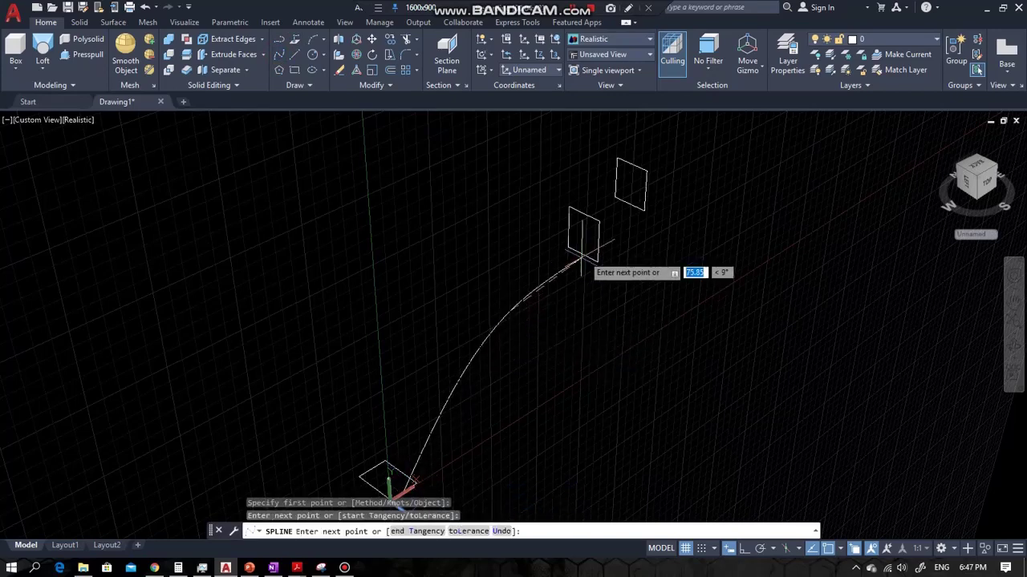
{"action": "left_click", "coordinate": [598, 241]}
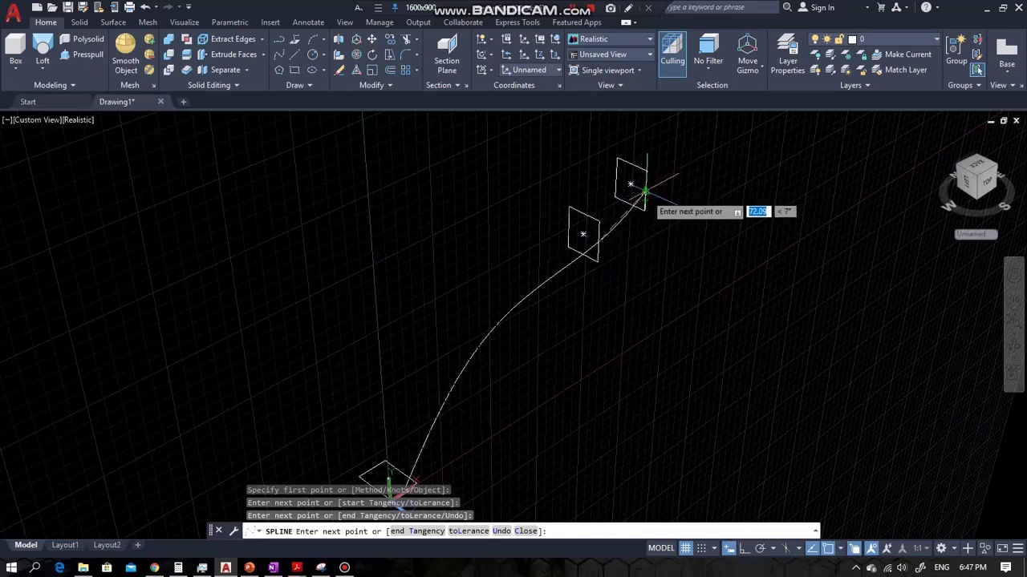
{"action": "left_click", "coordinate": [644, 193]}
{"action": "key", "text": "Return"}
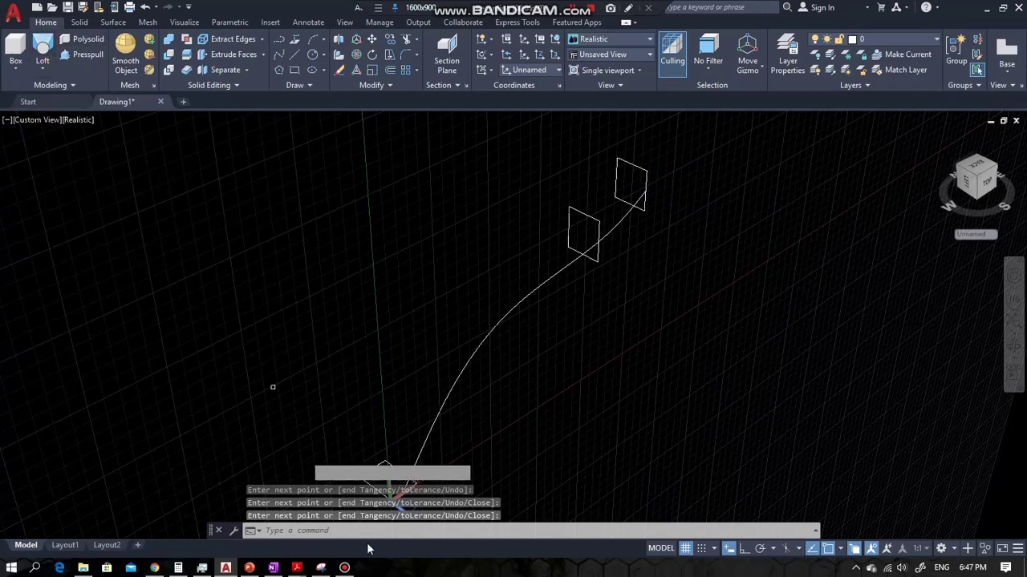
Loft a solid through the base, intermediate and end rectangles in order, using the spline as the guide.
{"action": "left_click", "coordinate": [370, 473]}
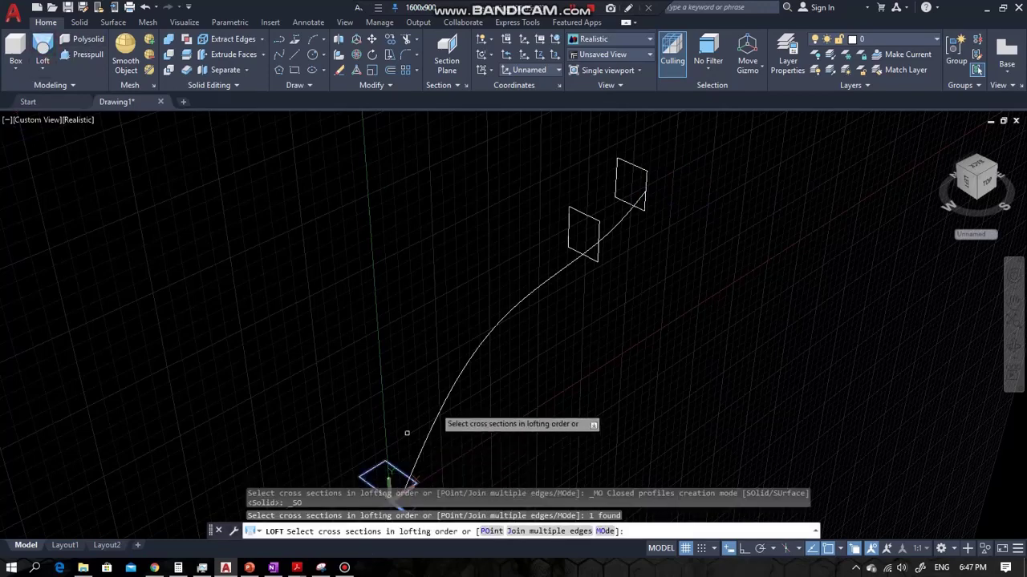
{"action": "left_click", "coordinate": [575, 210]}
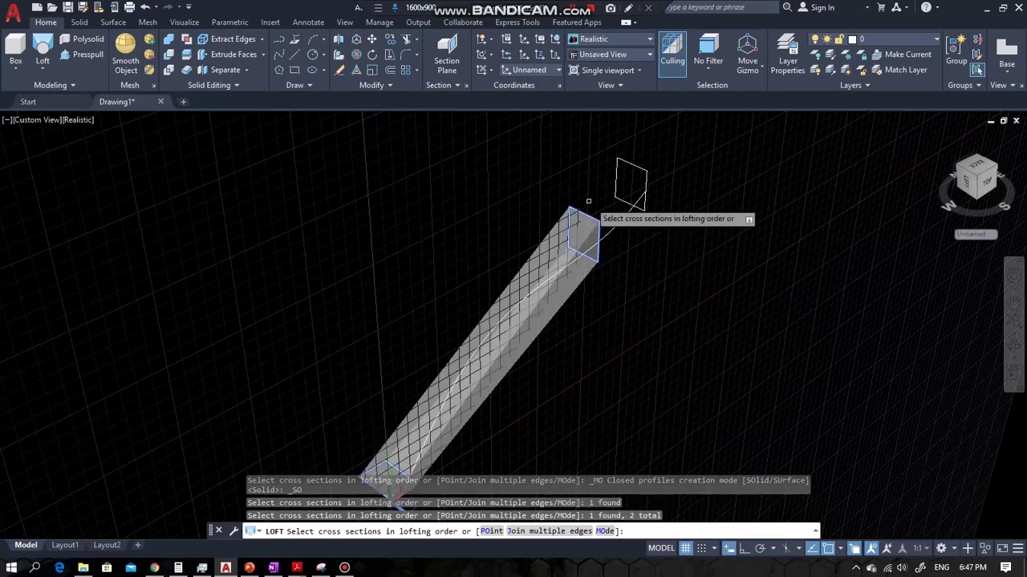
{"action": "left_click", "coordinate": [639, 166]}
{"action": "right_click", "coordinate": [687, 202]}
{"action": "left_click", "coordinate": [702, 207]}
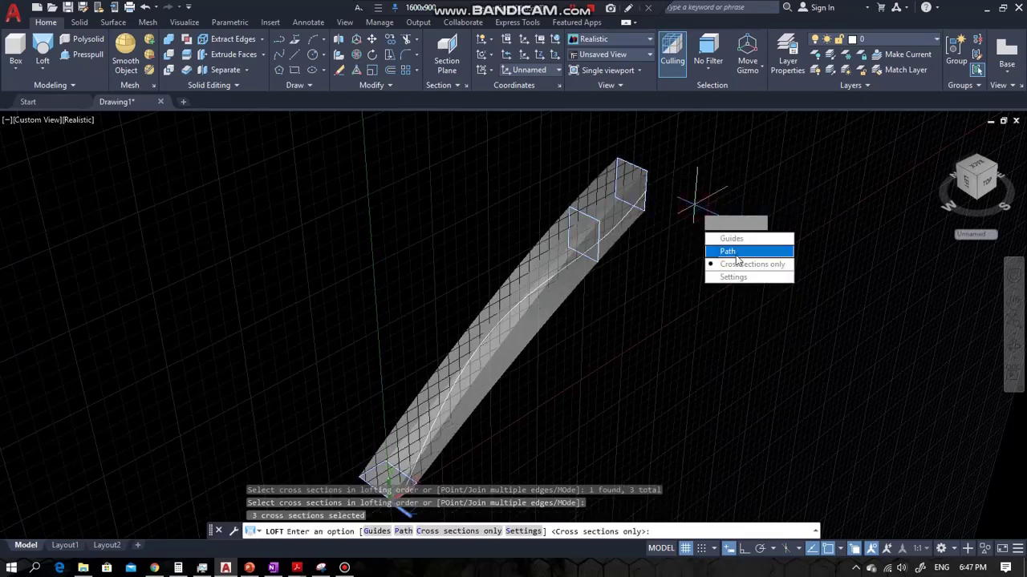
{"action": "left_click", "coordinate": [729, 238]}
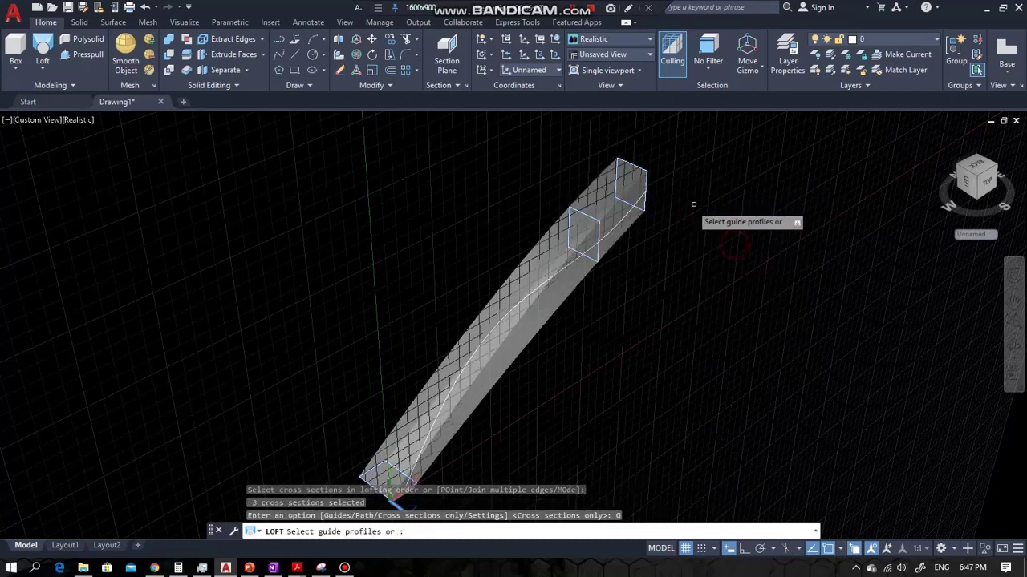
{"action": "left_click", "coordinate": [636, 209]}
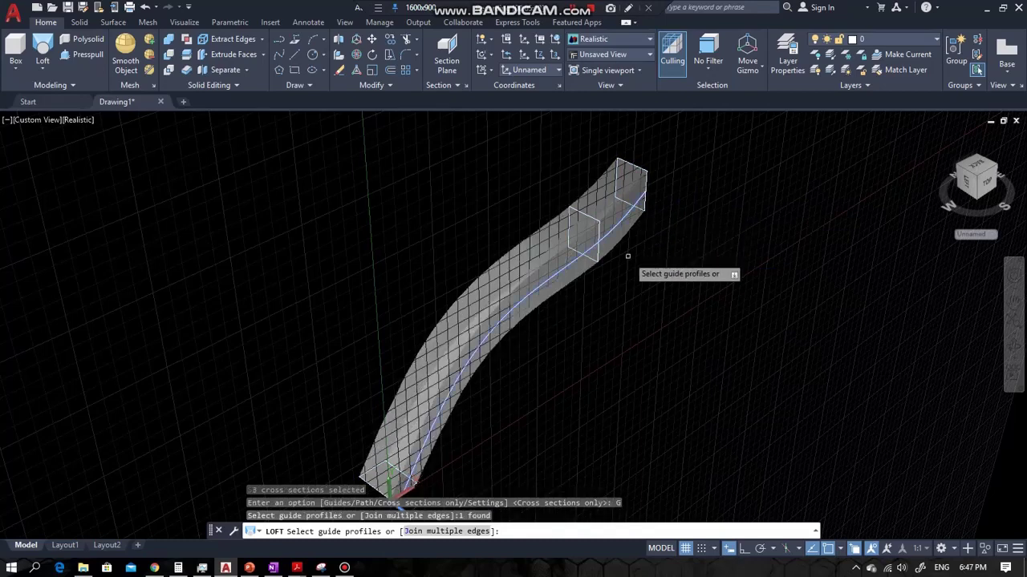
{"action": "key", "text": "Return"}
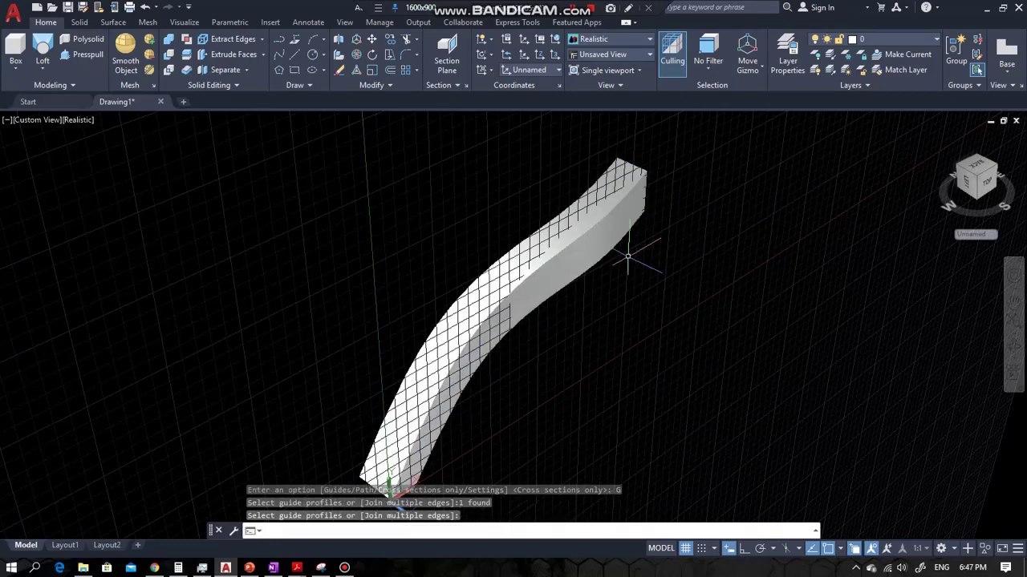
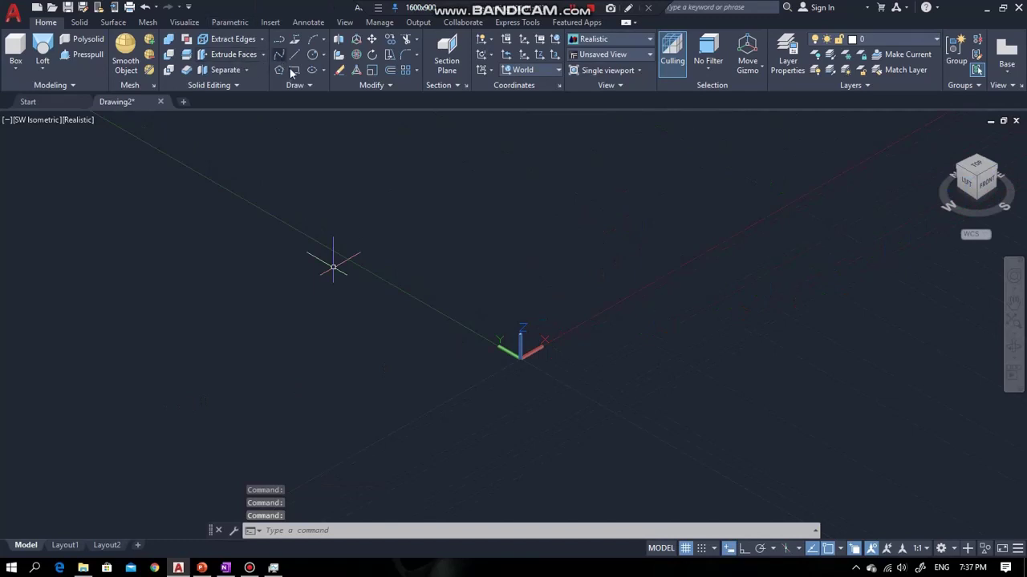
Draw a 60 by 60 rectangle with its first corner at 0,0 and show the whole drawing.
{"action": "left_click", "coordinate": [294, 71]}
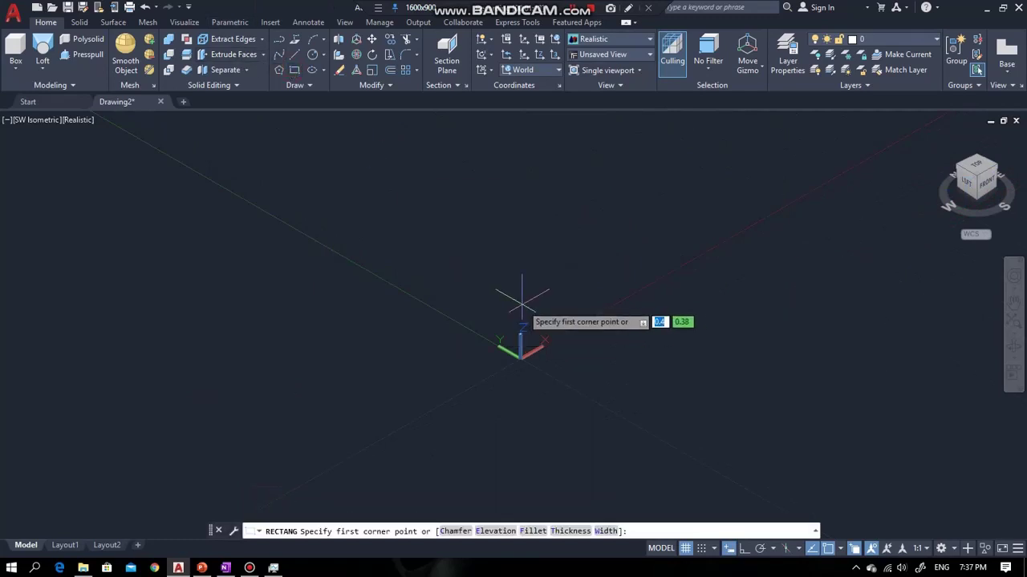
{"action": "type", "text": "0,0"}
{"action": "key", "text": "Return"}
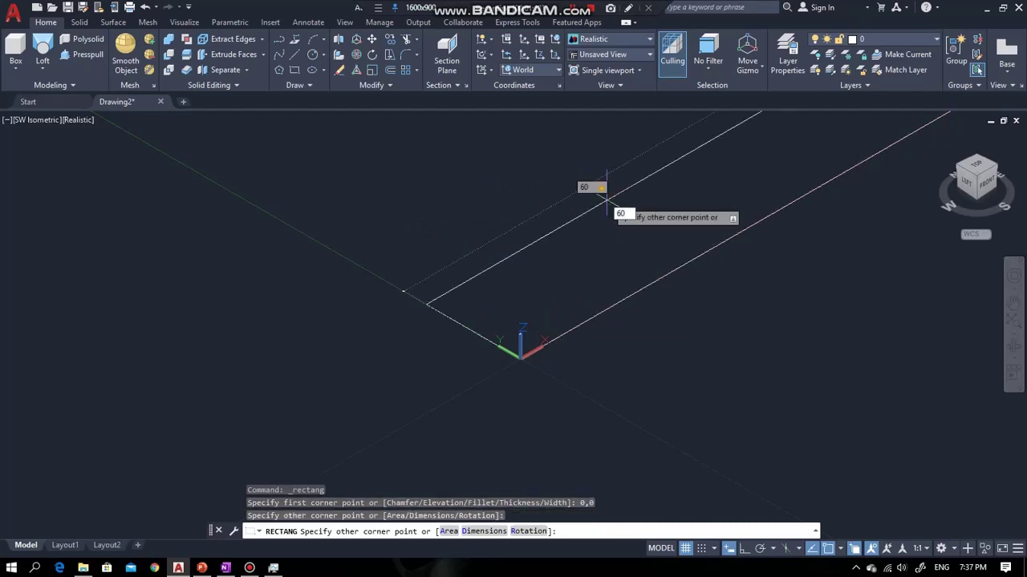
{"action": "key", "text": "Return"}
{"action": "scroll", "coordinate": [607, 201], "scroll_direction": "down", "scroll_amount": 5}
{"action": "scroll", "coordinate": [475, 465], "scroll_direction": "up", "scroll_amount": 5}
{"action": "type", "text": "z"}
{"action": "key", "text": "Return"}
{"action": "type", "text": "a"}
{"action": "key", "text": "Return"}
{"action": "scroll", "coordinate": [468, 356], "scroll_direction": "down", "scroll_amount": 4}
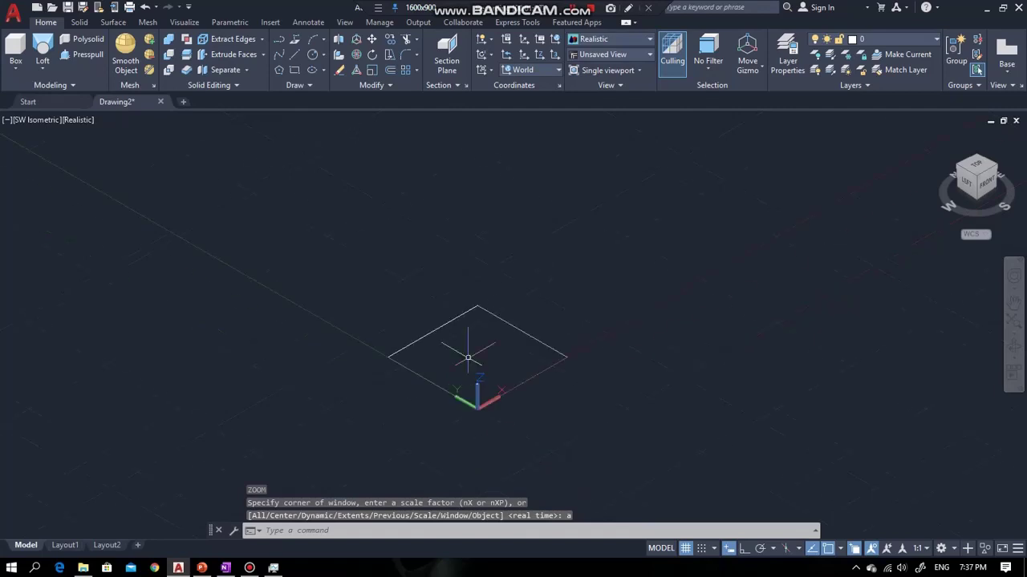
Move the square from its geometric center to the origin so that it is centred on the UCS.
{"action": "left_click", "coordinate": [505, 332]}
{"action": "left_click", "coordinate": [472, 340]}
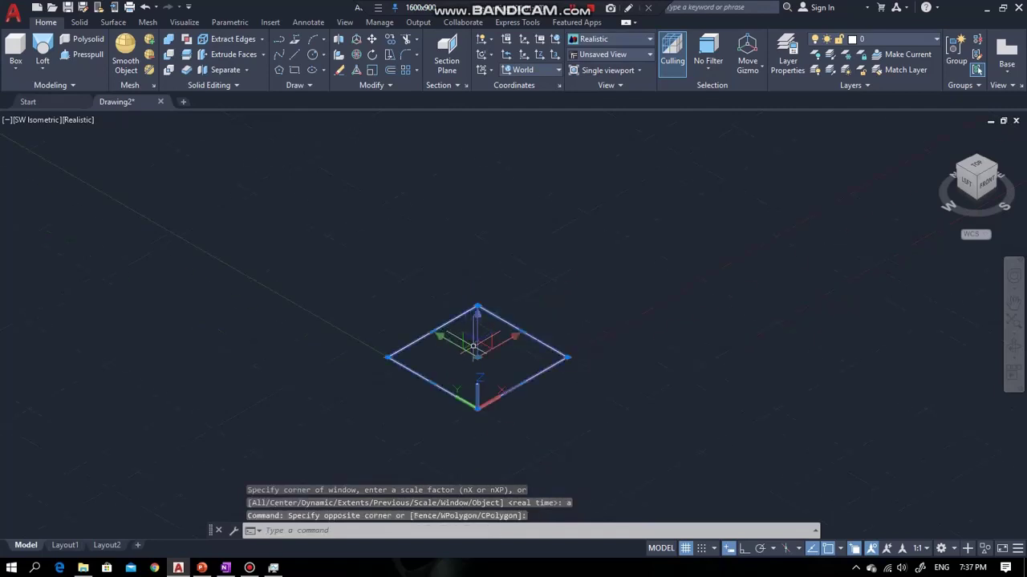
{"action": "key", "text": "Escape"}
{"action": "left_click_drag", "start_coordinate": [472, 313], "coordinate": [396, 299]}
{"action": "type", "text": "m"}
{"action": "key", "text": "Return"}
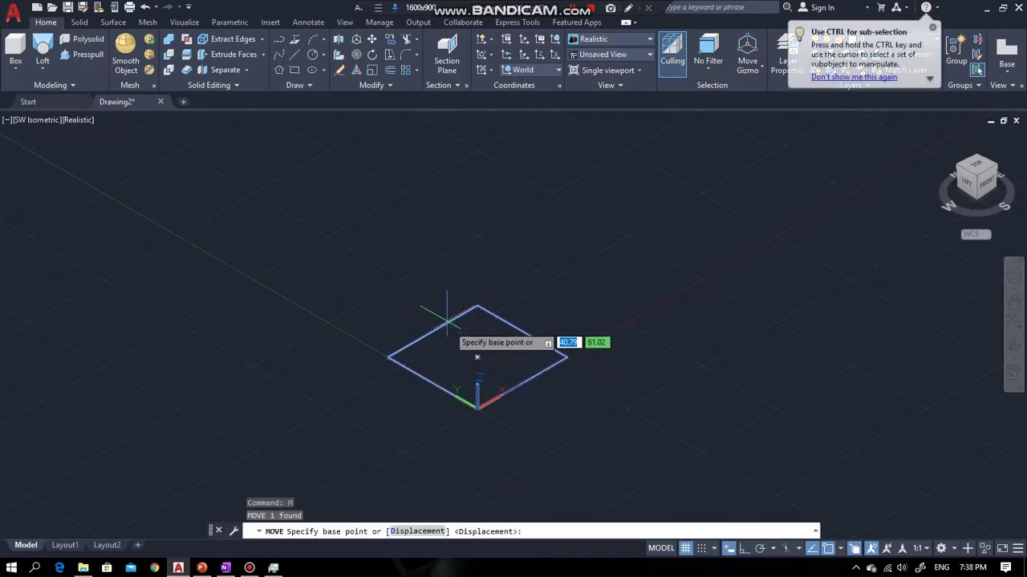
{"action": "left_click", "coordinate": [478, 357]}
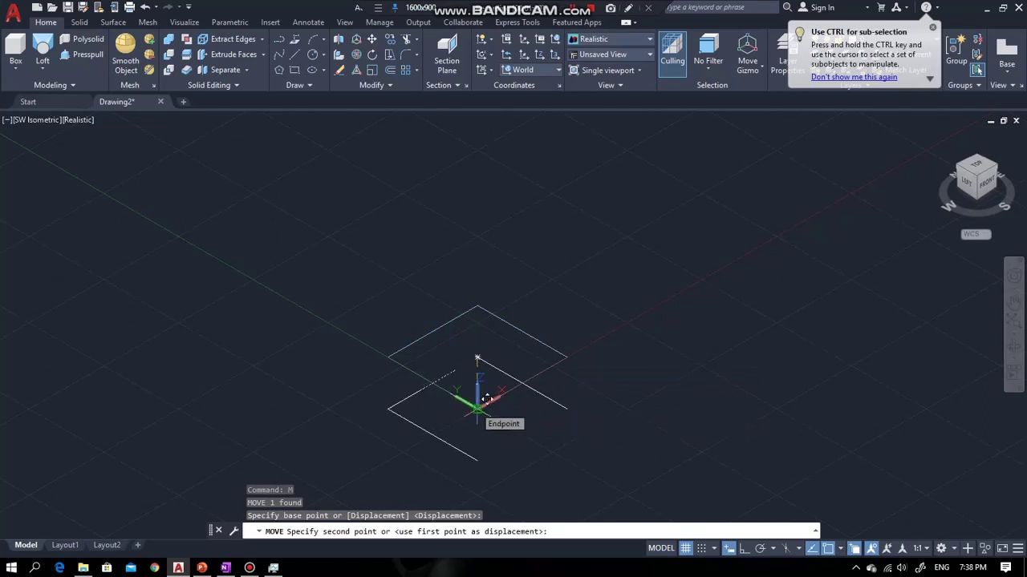
{"action": "key", "text": "Escape"}
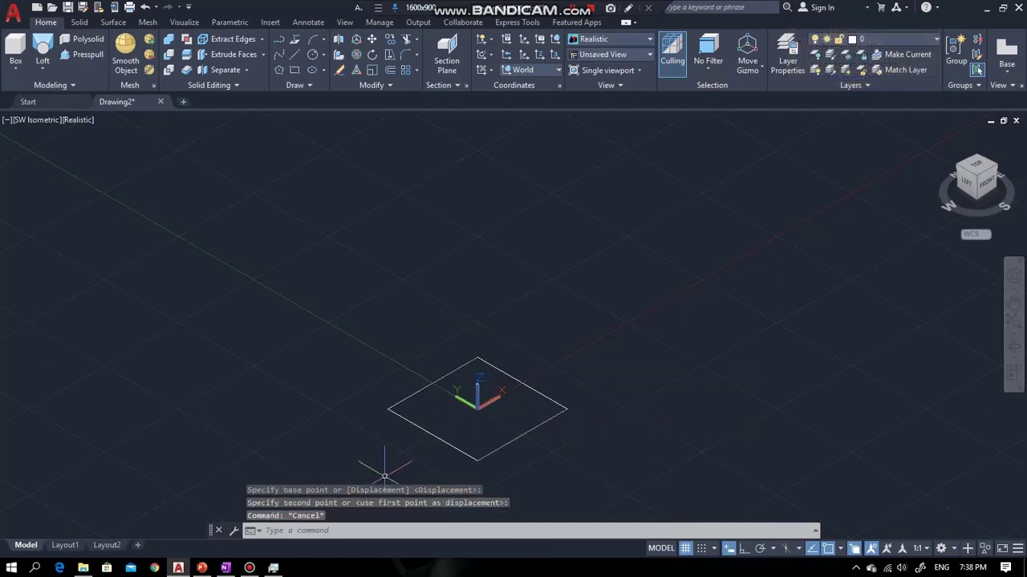
Draw a circle of radius 25 centred at 0,0 inside the square.
{"action": "scroll", "coordinate": [418, 432], "scroll_direction": "up", "scroll_amount": 3}
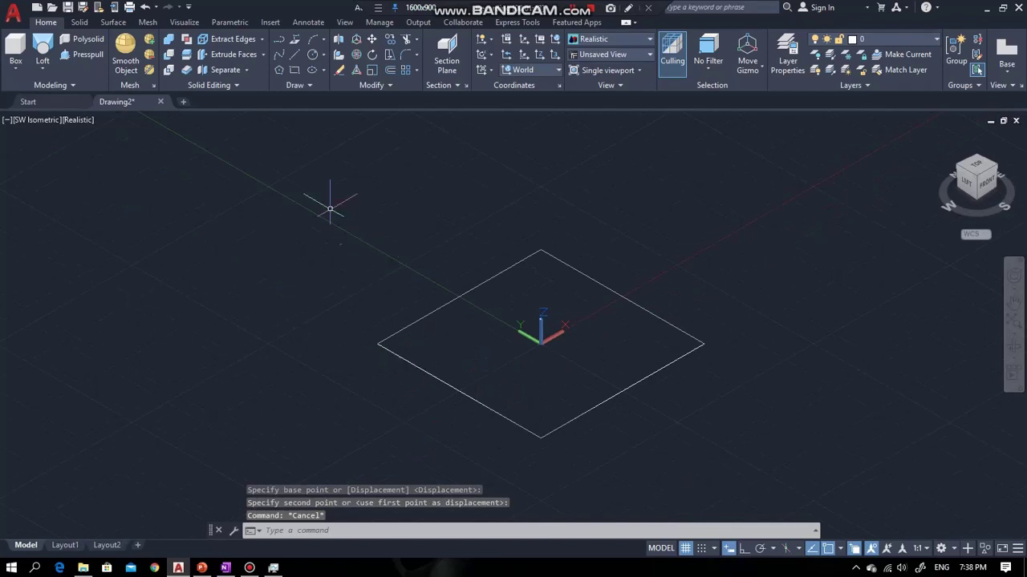
{"action": "scroll", "coordinate": [269, 266], "scroll_direction": "down", "scroll_amount": 2}
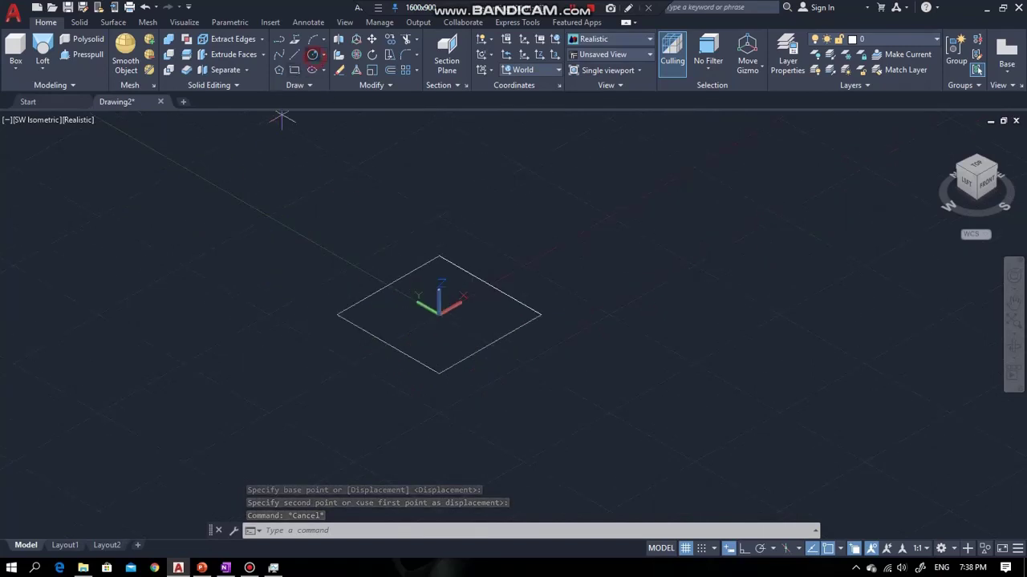
{"action": "left_click", "coordinate": [312, 55]}
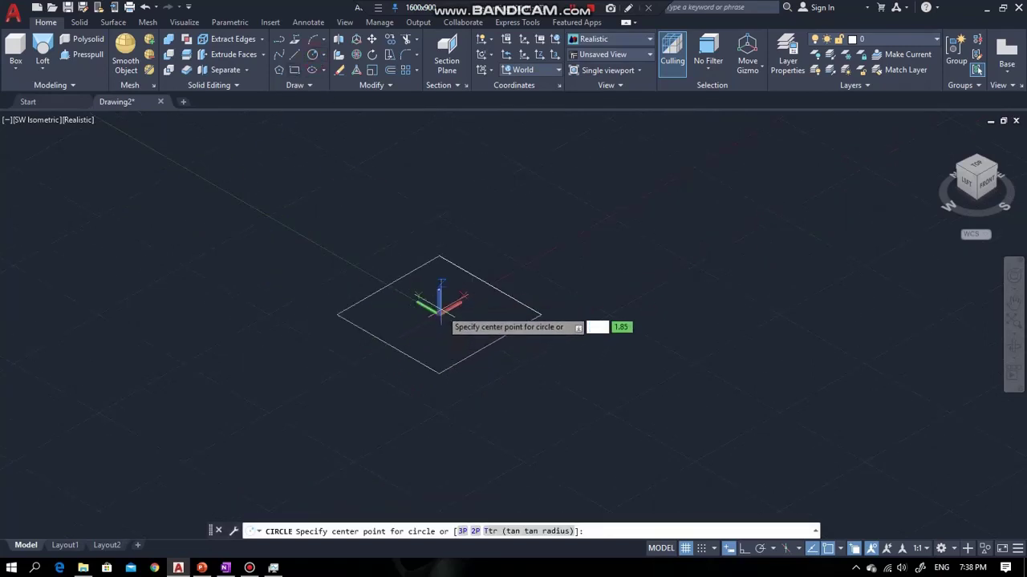
{"action": "type", "text": "0,0"}
{"action": "key", "text": "Return"}
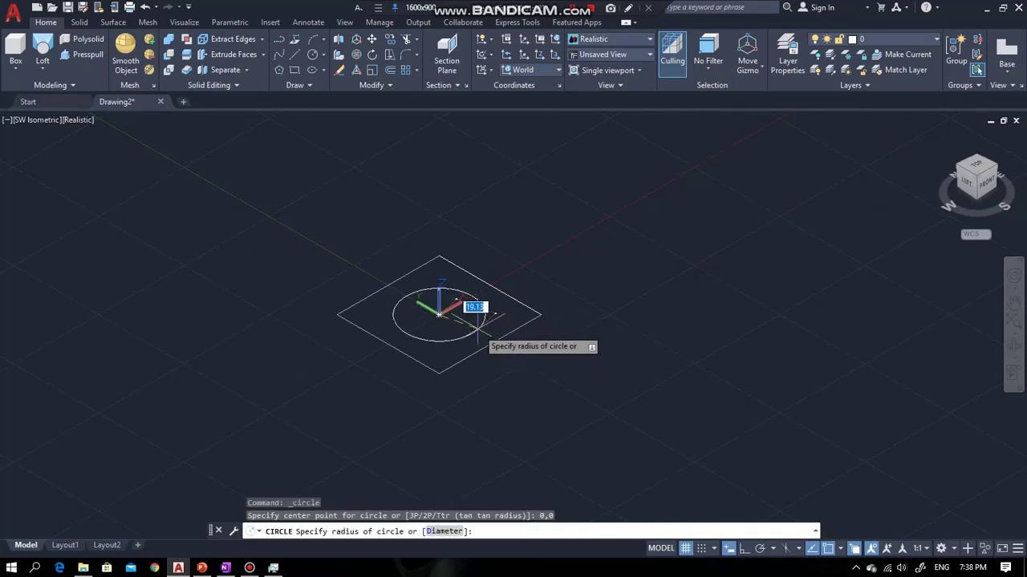
{"action": "type", "text": "25"}
{"action": "key", "text": "Return"}
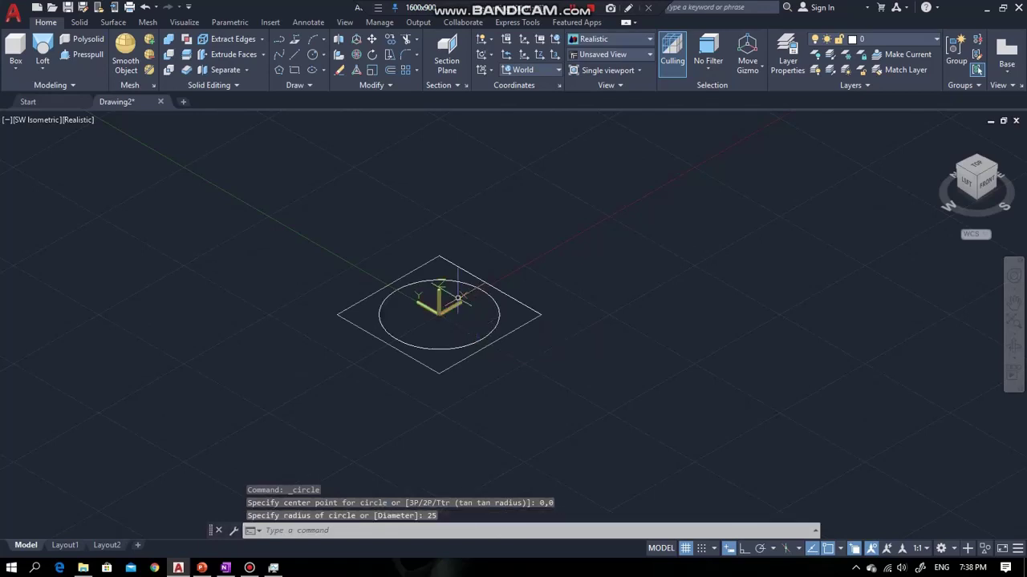
Turn on Ortho and raise the radius 25 circle by 25 units along the Z axis from its center.
{"action": "left_click", "coordinate": [496, 307]}
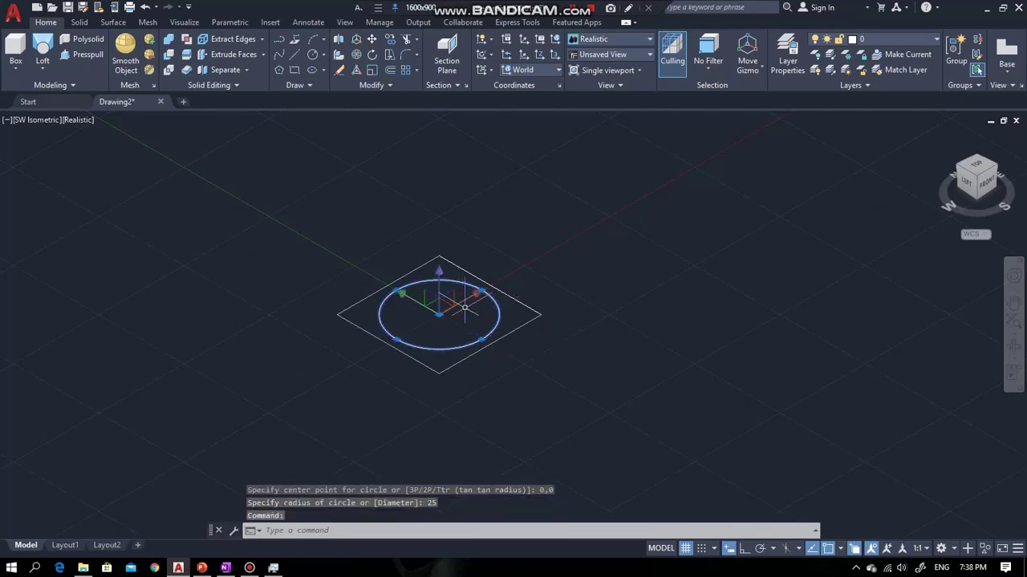
{"action": "left_click", "coordinate": [439, 314]}
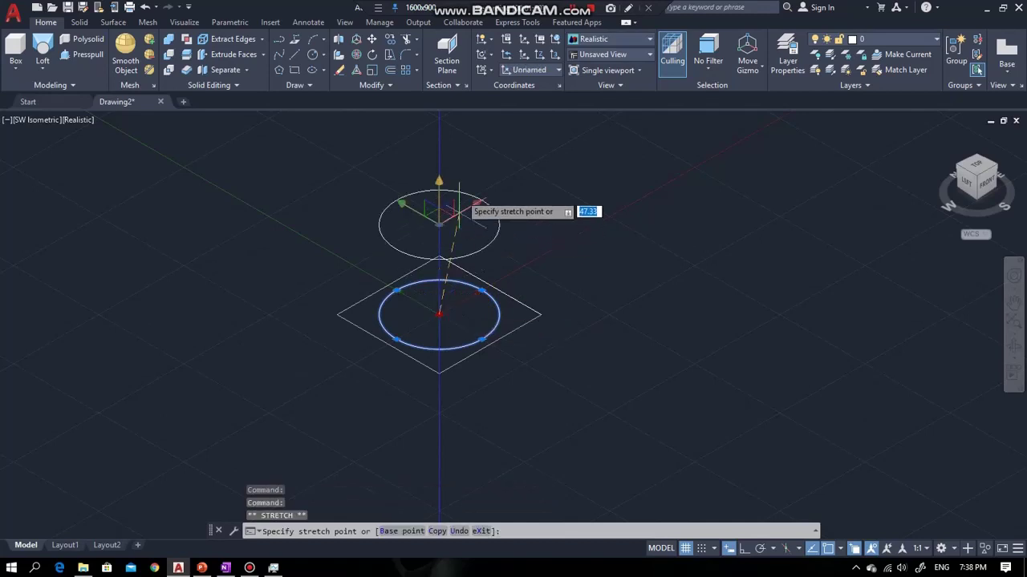
{"action": "left_click", "coordinate": [742, 548]}
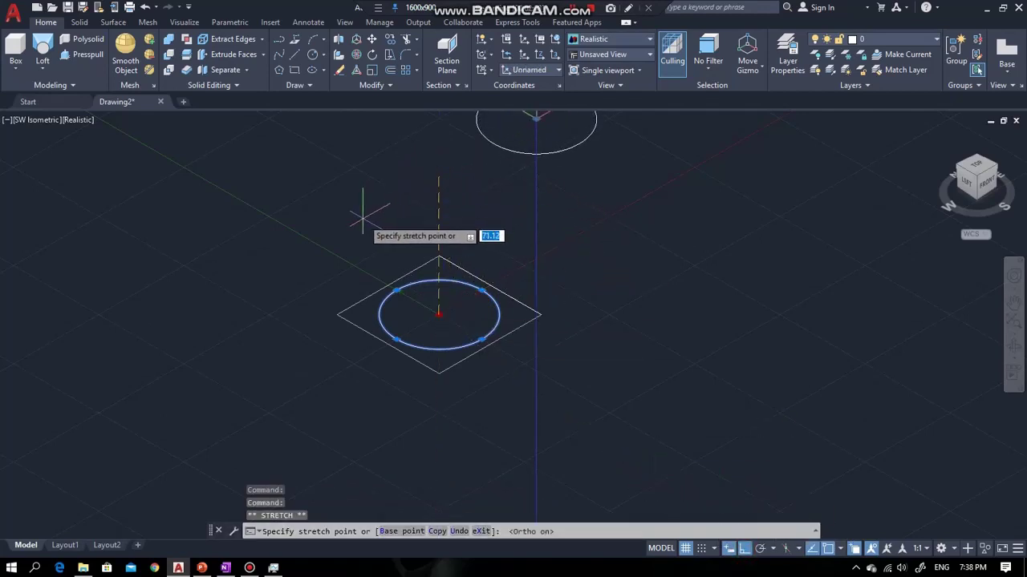
{"action": "key", "text": "Escape"}
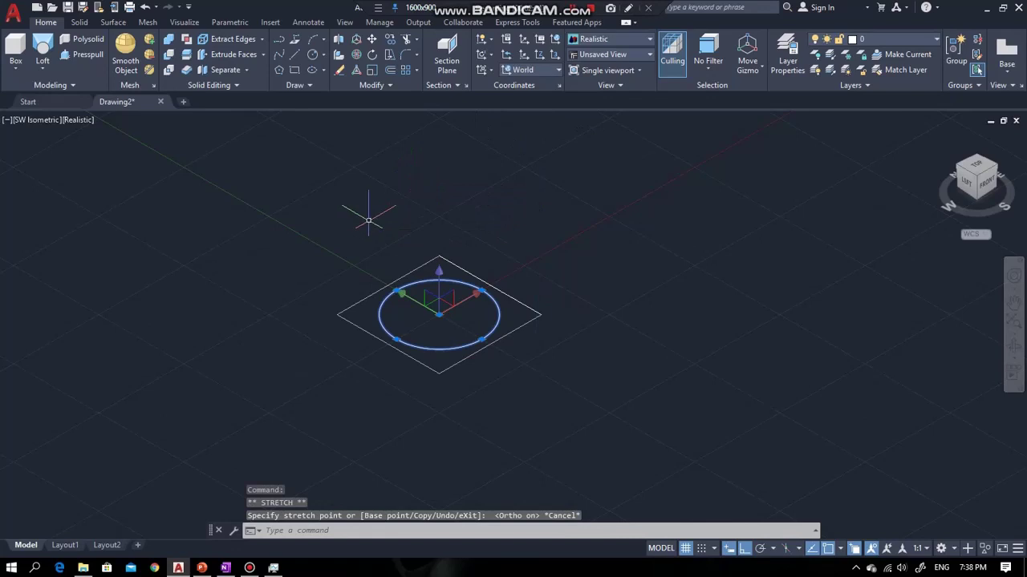
{"action": "left_click", "coordinate": [439, 272]}
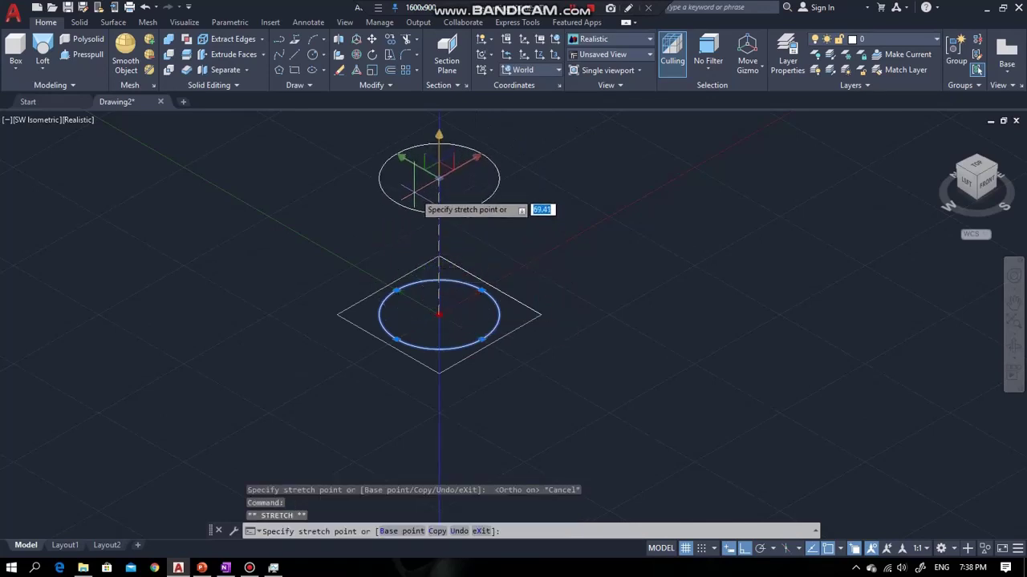
{"action": "key", "text": "Return"}
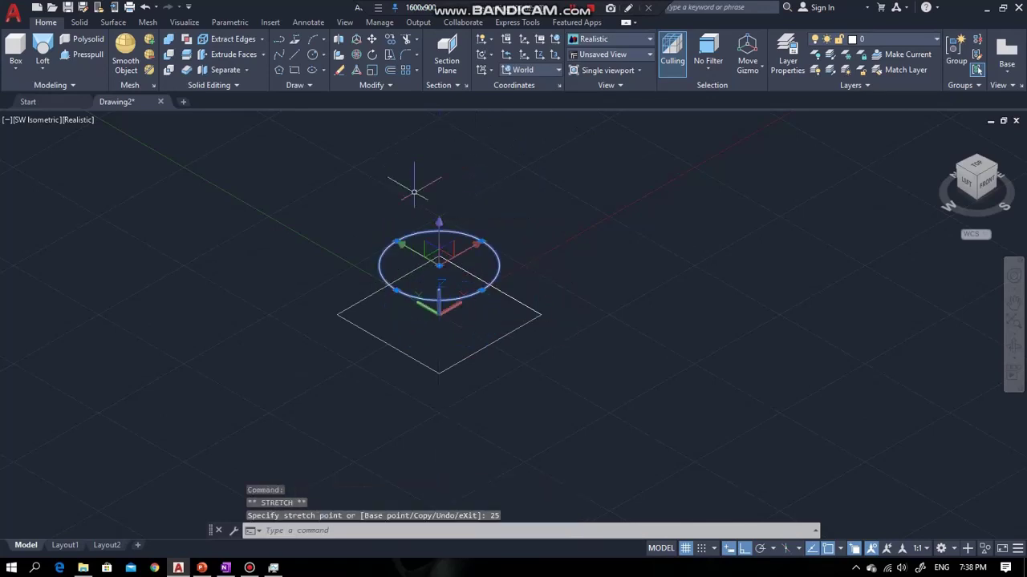
{"action": "key", "text": "Escape"}
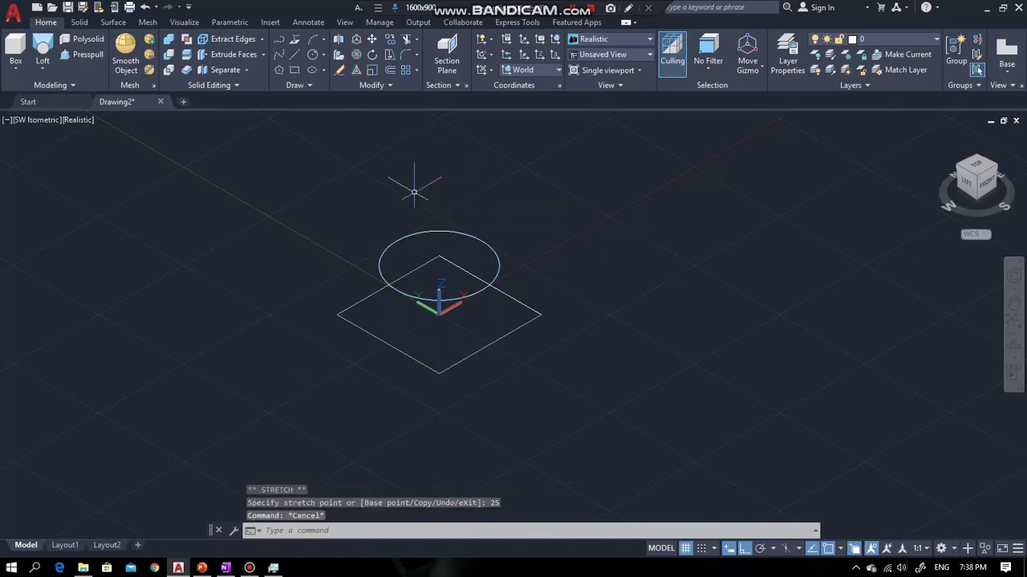
Draw a second circle centred at 0,0 with Ortho off, its radius reaching a corner of the square.
{"action": "left_click", "coordinate": [313, 54]}
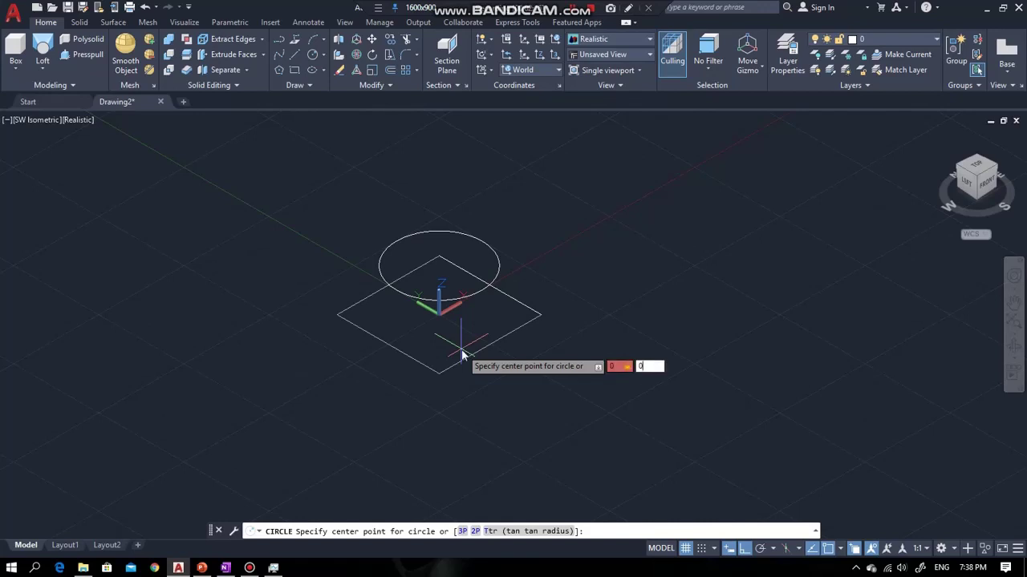
{"action": "type", "text": "0,0"}
{"action": "key", "text": "Return"}
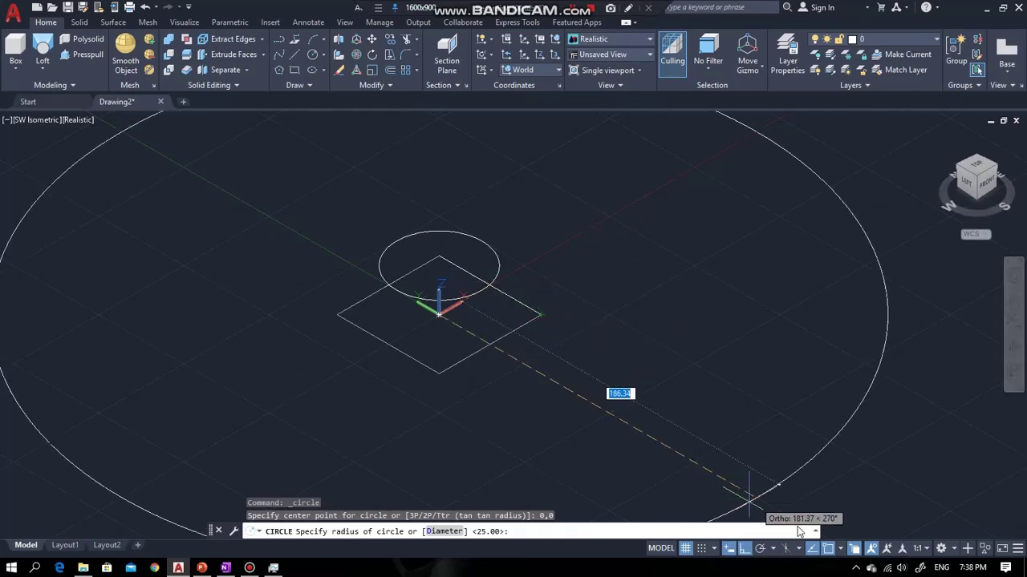
{"action": "left_click", "coordinate": [745, 548]}
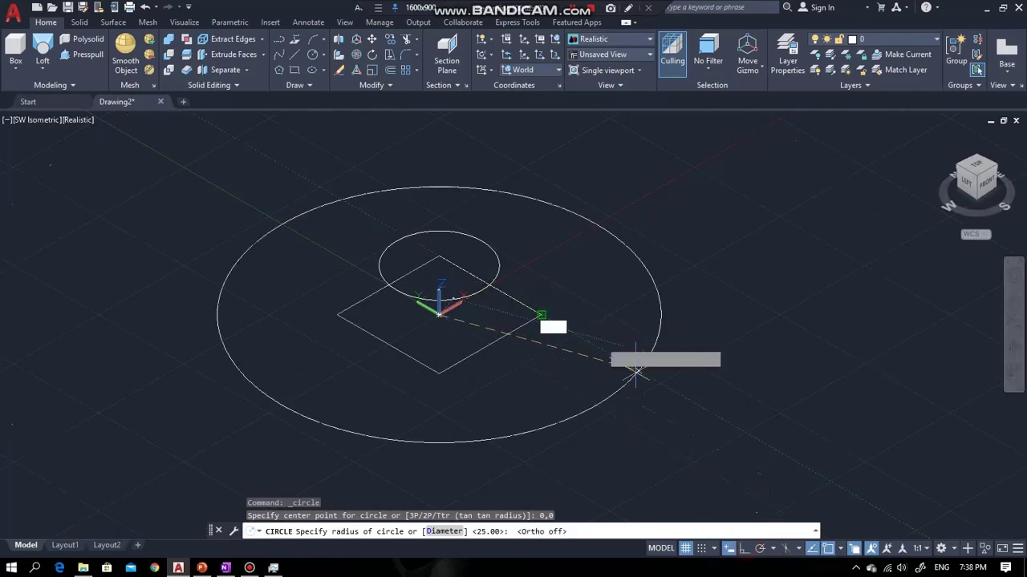
{"action": "left_click", "coordinate": [542, 315]}
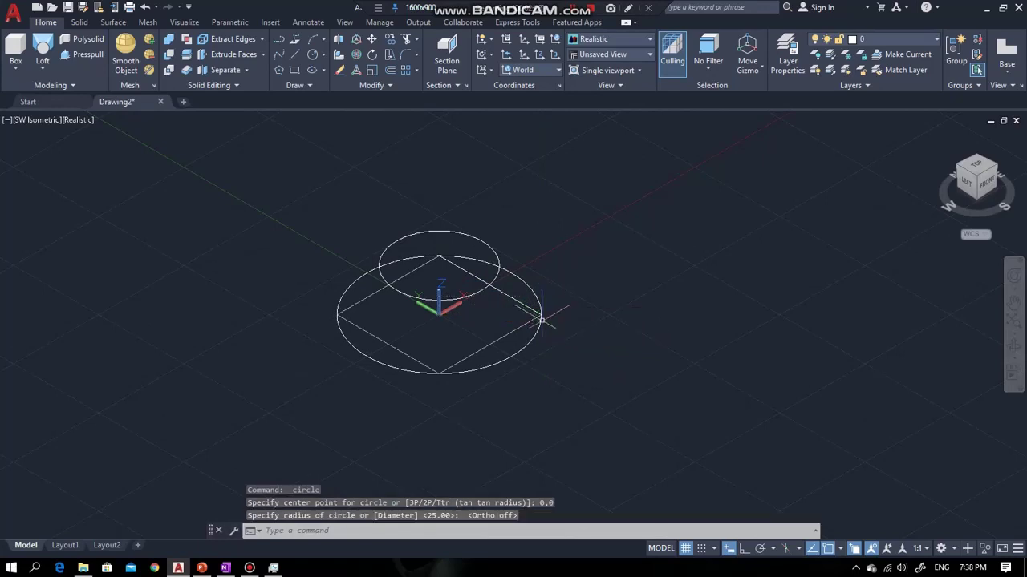
Raise the large circle around the square by 50 units along the Z axis.
{"action": "left_click", "coordinate": [501, 360]}
{"action": "left_click", "coordinate": [466, 331]}
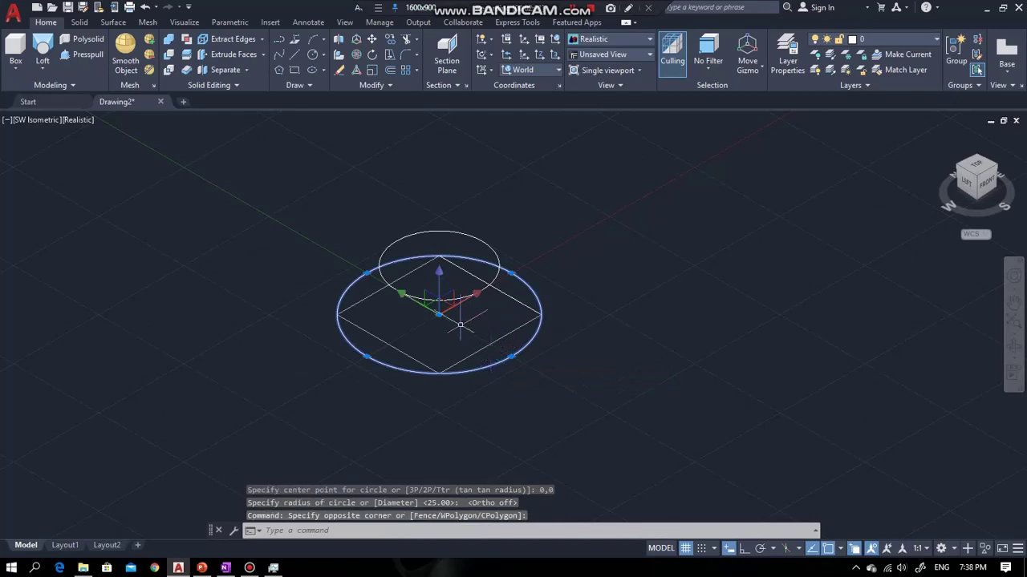
{"action": "left_click", "coordinate": [437, 273]}
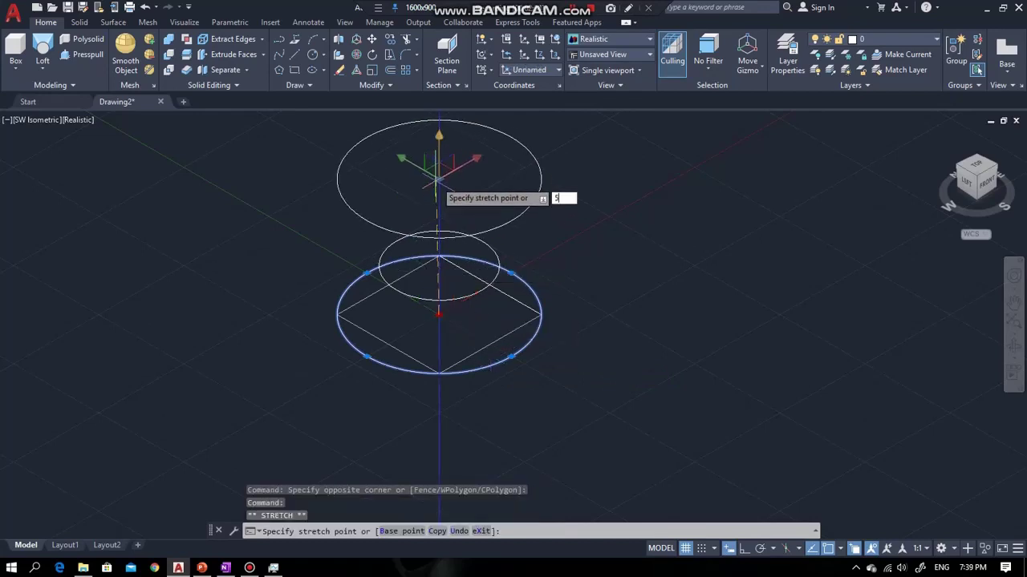
{"action": "type", "text": "50"}
{"action": "key", "text": "Return"}
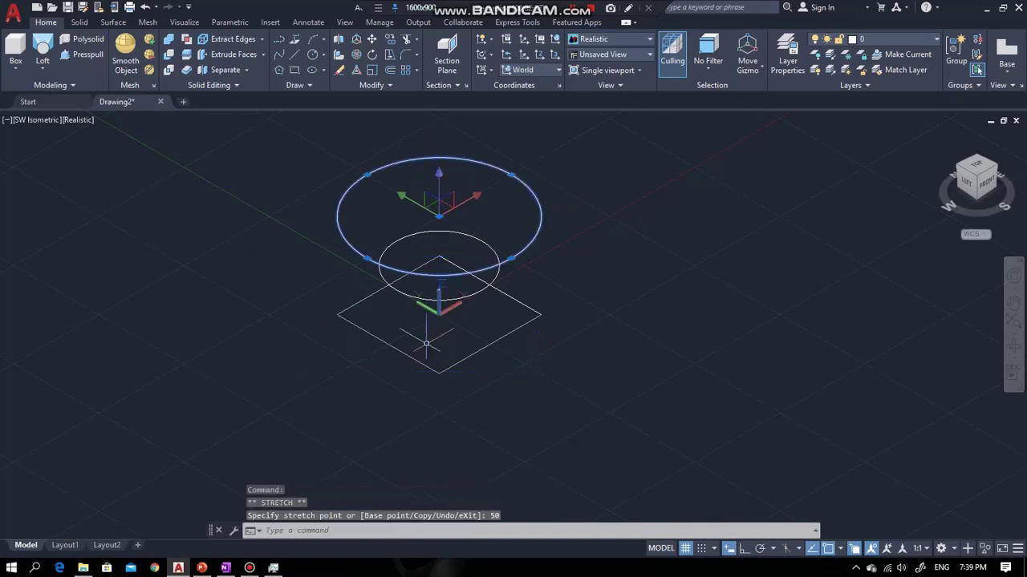
Copy the raised large circle from its center 25 units up along the Z axis with Ortho on.
{"action": "scroll", "coordinate": [431, 328], "scroll_direction": "down", "scroll_amount": 5}
{"action": "scroll", "coordinate": [429, 270], "scroll_direction": "up", "scroll_amount": 5}
{"action": "scroll", "coordinate": [404, 337], "scroll_direction": "down", "scroll_amount": 4}
{"action": "scroll", "coordinate": [403, 337], "scroll_direction": "up", "scroll_amount": 4}
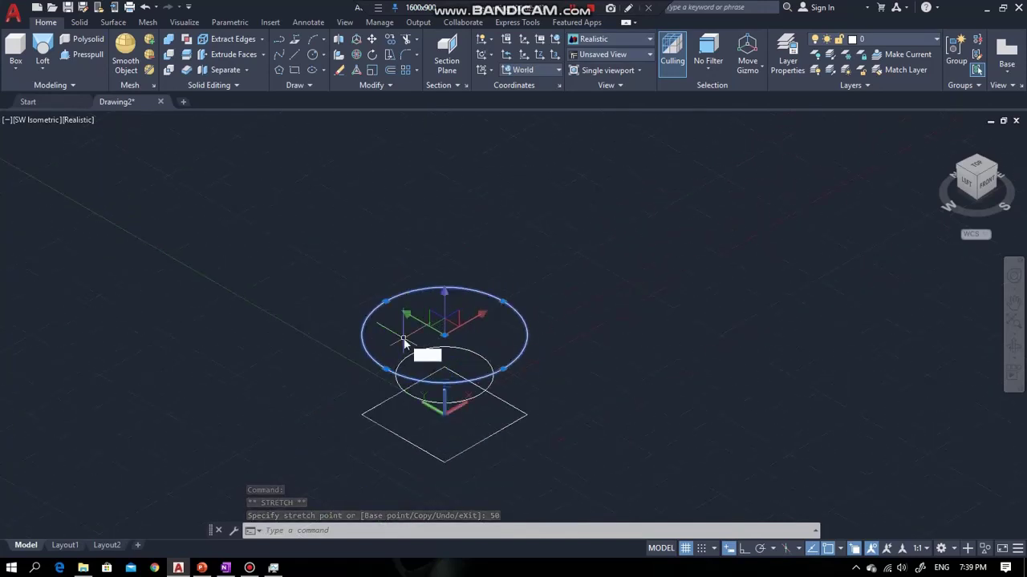
{"action": "type", "text": "co"}
{"action": "key", "text": "Return"}
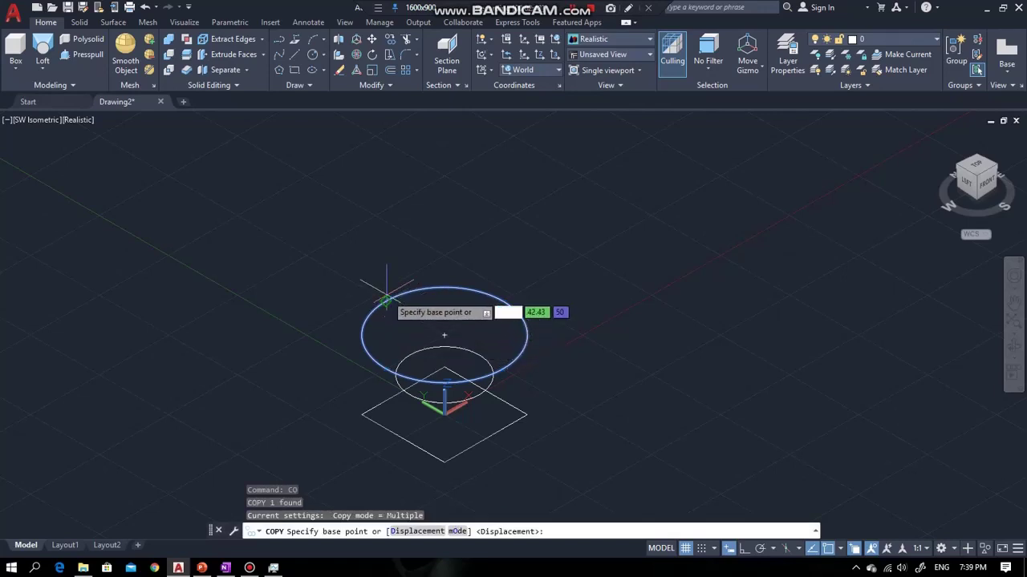
{"action": "left_click", "coordinate": [445, 335]}
{"action": "key", "text": "F8"}
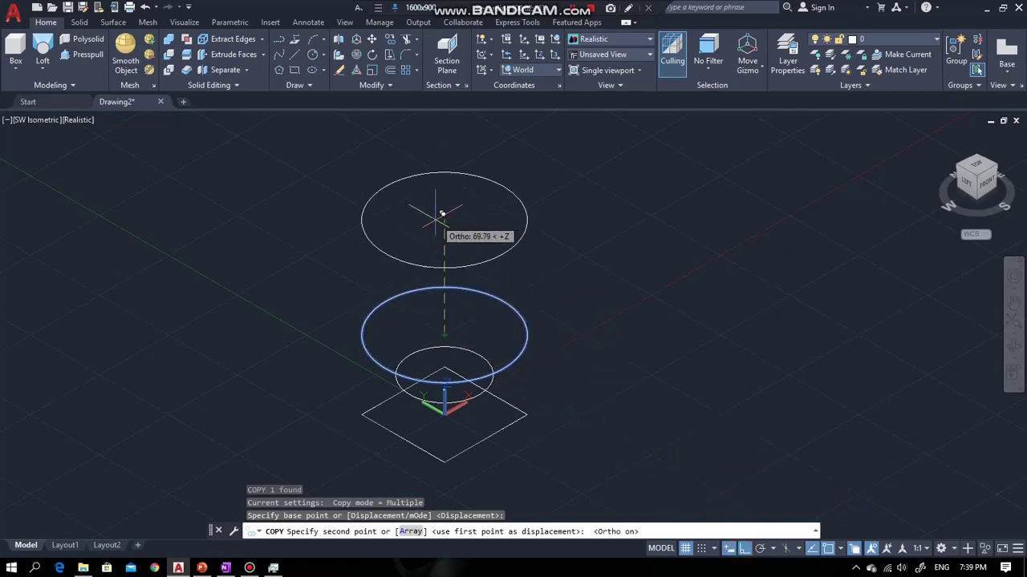
{"action": "type", "text": "25"}
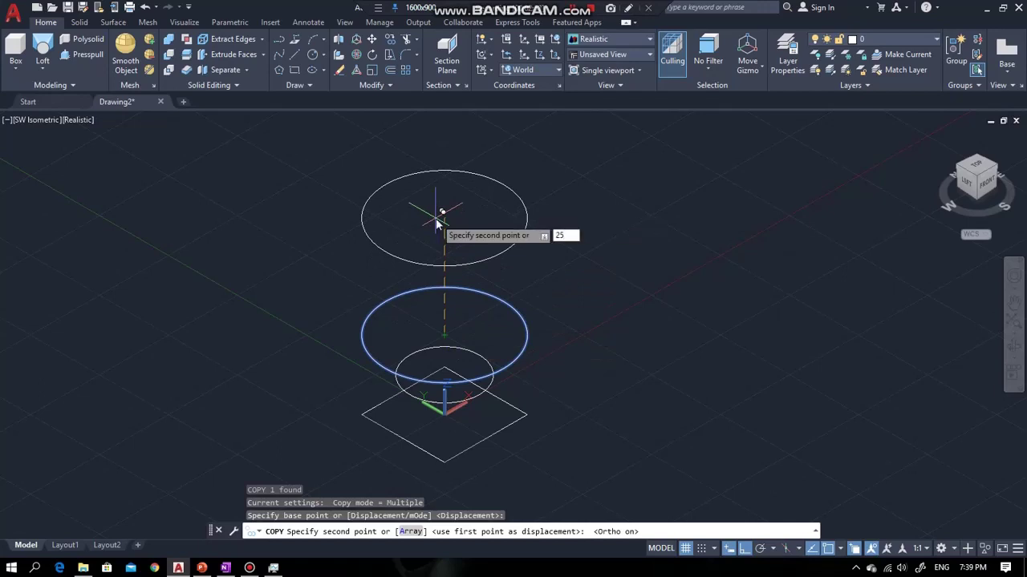
{"action": "key", "text": "Return"}
{"action": "key", "text": "Escape"}
{"action": "scroll", "coordinate": [431, 435], "scroll_direction": "down", "scroll_amount": 2}
{"action": "scroll", "coordinate": [430, 435], "scroll_direction": "up", "scroll_amount": 3}
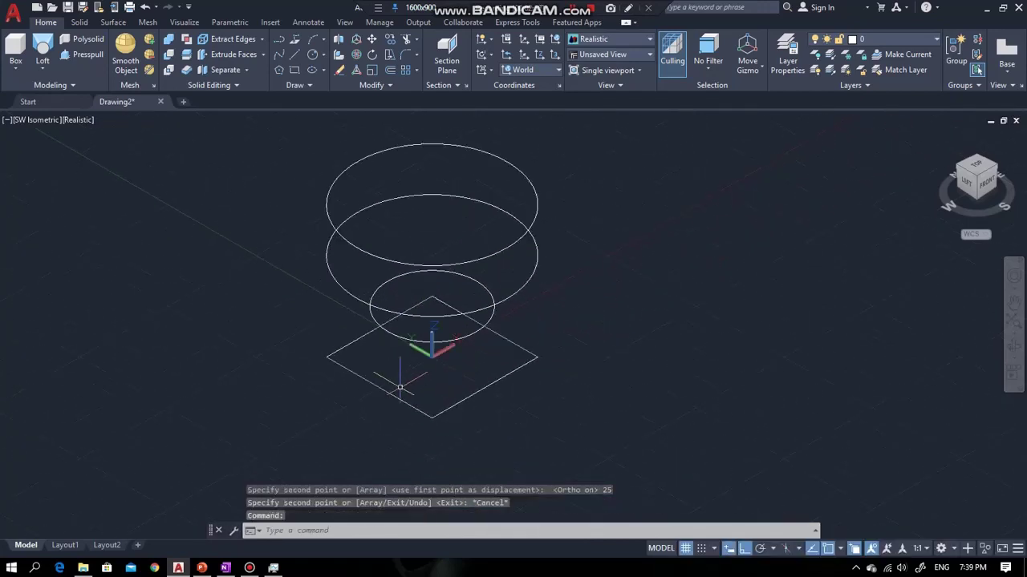
Draw a thin rectangle 150 by 5 units with its first corner at 0,0.
{"action": "left_click", "coordinate": [296, 70]}
{"action": "scroll", "coordinate": [381, 377], "scroll_direction": "down", "scroll_amount": 1}
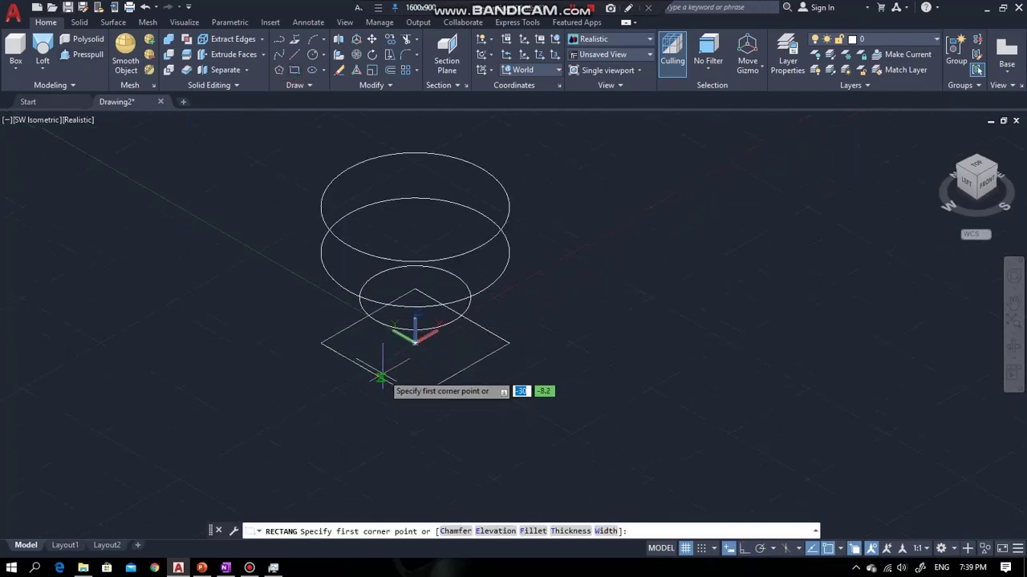
{"action": "type", "text": "0"}
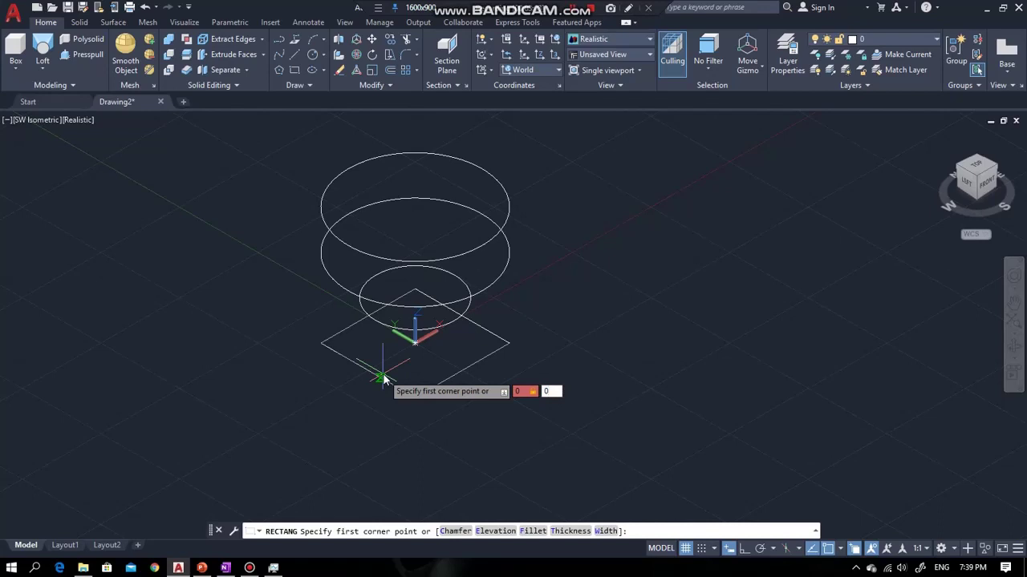
{"action": "key", "text": "Return"}
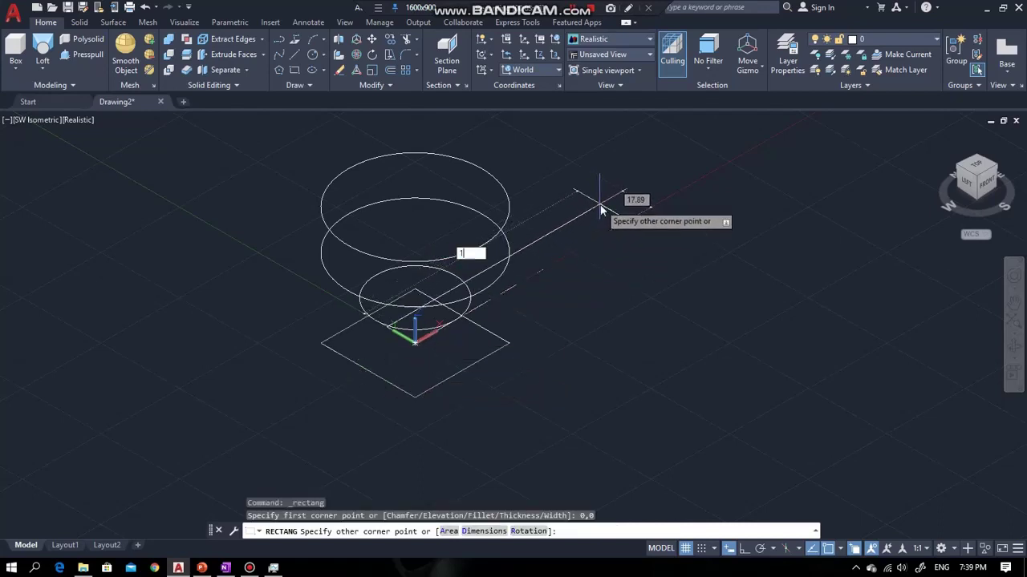
{"action": "key", "text": "Tab"}
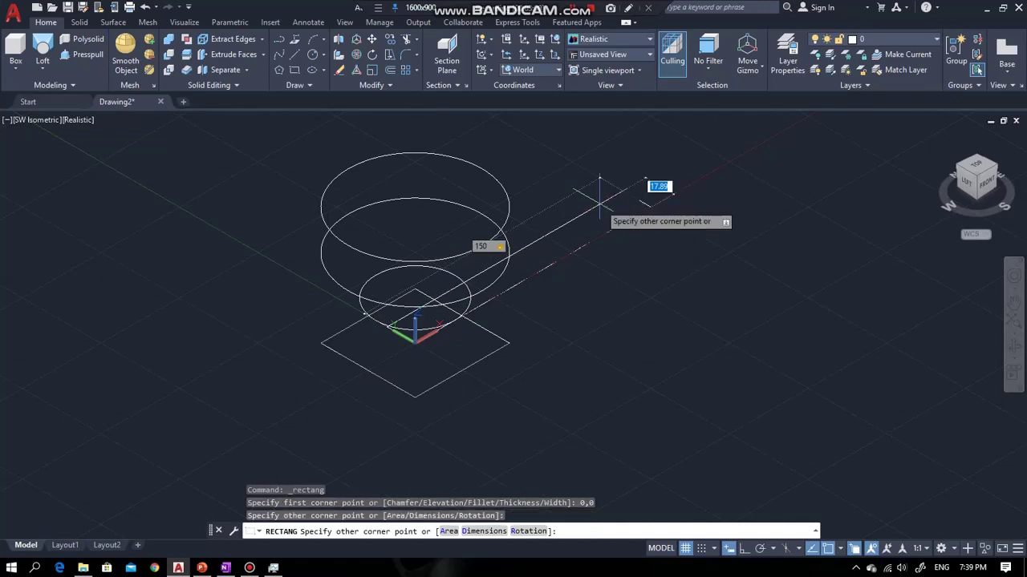
{"action": "type", "text": "5"}
{"action": "key", "text": "Return"}
{"action": "scroll", "coordinate": [600, 206], "scroll_direction": "up", "scroll_amount": 2}
{"action": "scroll", "coordinate": [596, 223], "scroll_direction": "up", "scroll_amount": 2}
{"action": "left_click", "coordinate": [548, 300]}
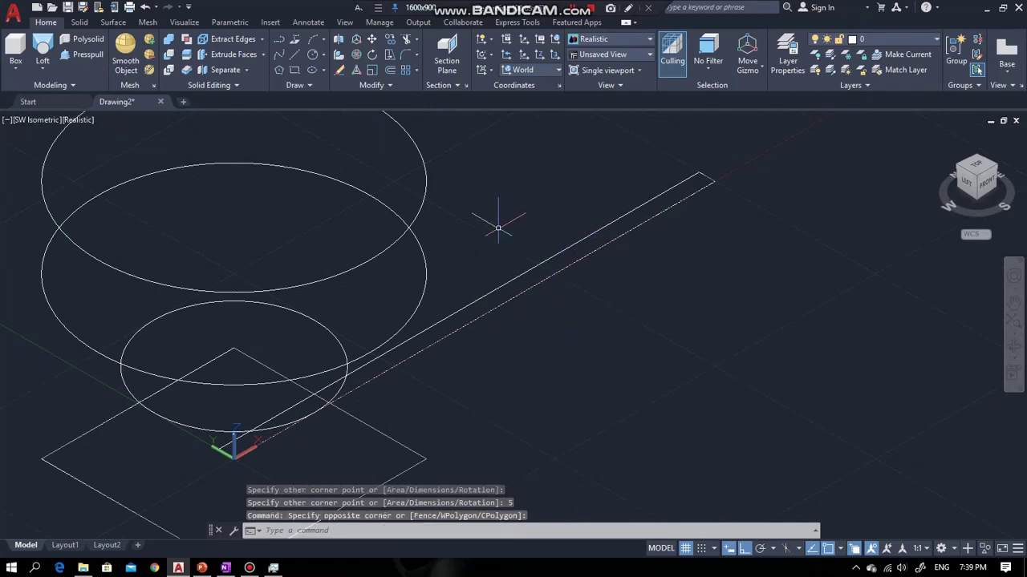
{"action": "key", "text": "Escape"}
{"action": "key", "text": "Escape"}
{"action": "scroll", "coordinate": [546, 234], "scroll_direction": "up", "scroll_amount": 3}
{"action": "left_click", "coordinate": [565, 228]}
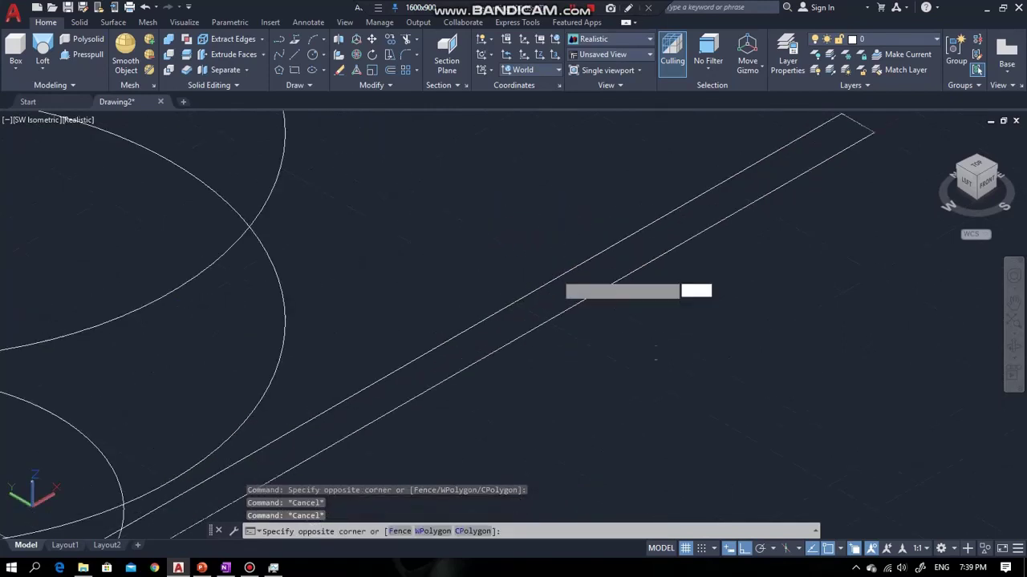
{"action": "left_click", "coordinate": [520, 355]}
{"action": "scroll", "coordinate": [470, 401], "scroll_direction": "down", "scroll_amount": 4}
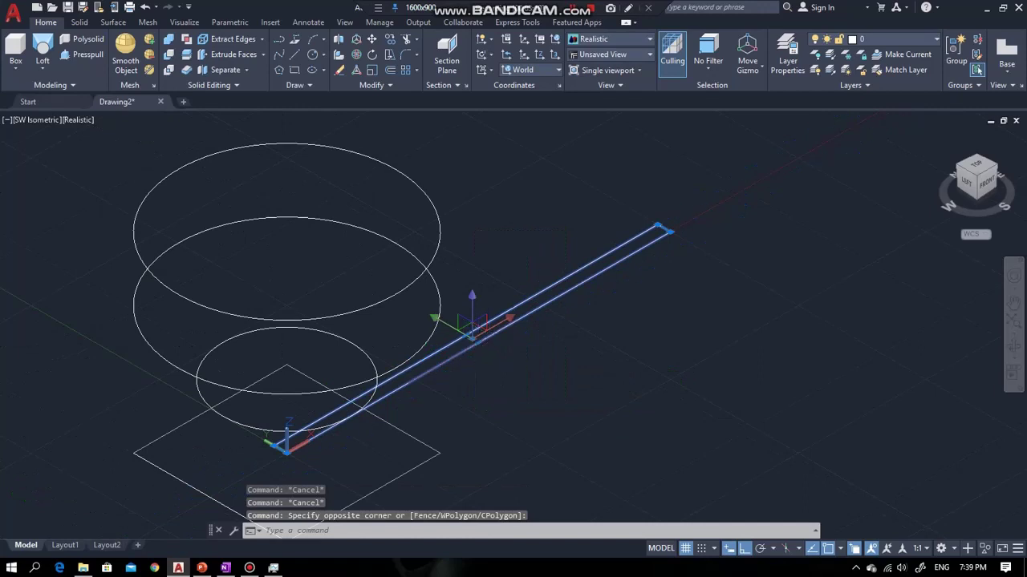
{"action": "key", "text": "Escape"}
{"action": "type", "text": "n"}
{"action": "key", "text": "BackSpace"}
{"action": "key", "text": "BackSpace"}
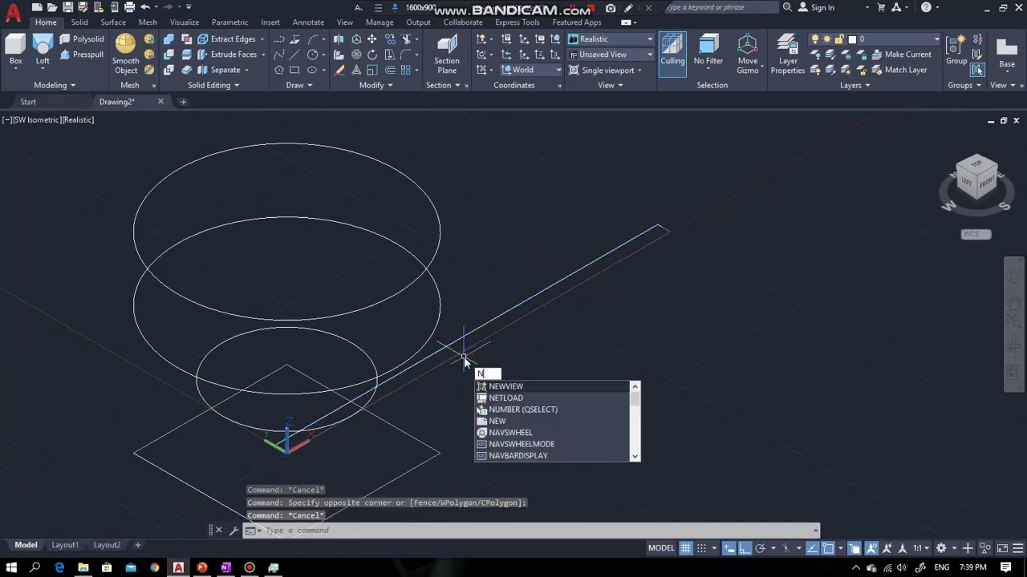
Move the thin rectangle from its geometric center to the origin at the middle of the square.
{"action": "type", "text": "m"}
{"action": "key", "text": "Return"}
{"action": "scroll", "coordinate": [464, 356], "scroll_direction": "up", "scroll_amount": 3}
{"action": "left_click", "coordinate": [466, 345]}
{"action": "key", "text": "Return"}
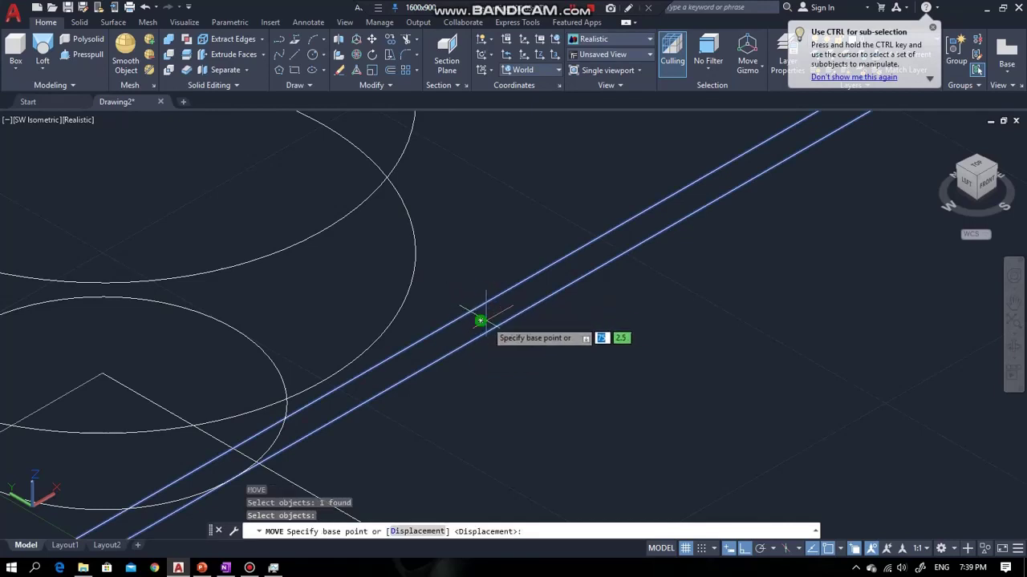
{"action": "left_click", "coordinate": [480, 321]}
{"action": "scroll", "coordinate": [480, 320], "scroll_direction": "down", "scroll_amount": 3}
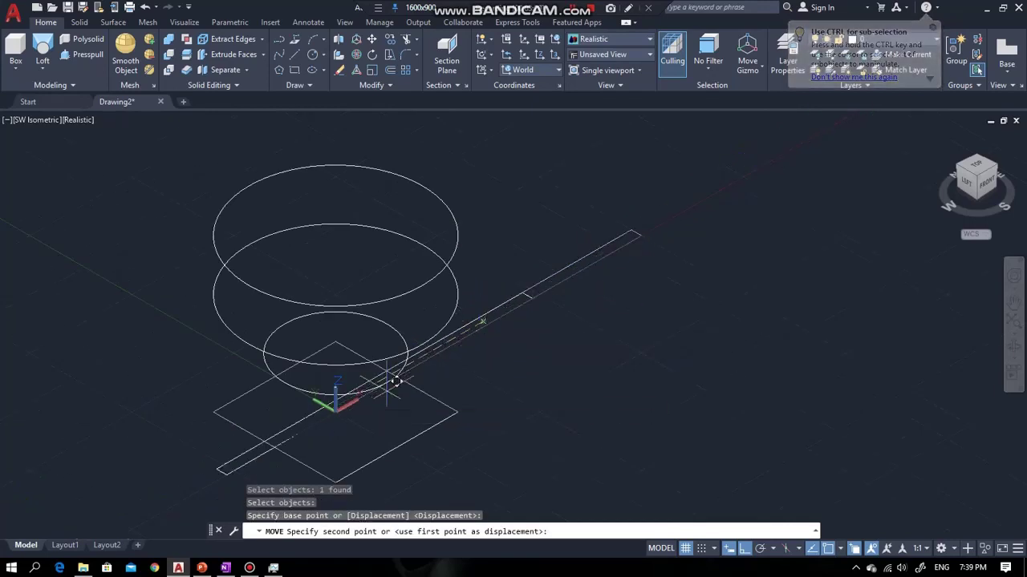
{"action": "scroll", "coordinate": [332, 412], "scroll_direction": "up", "scroll_amount": 3}
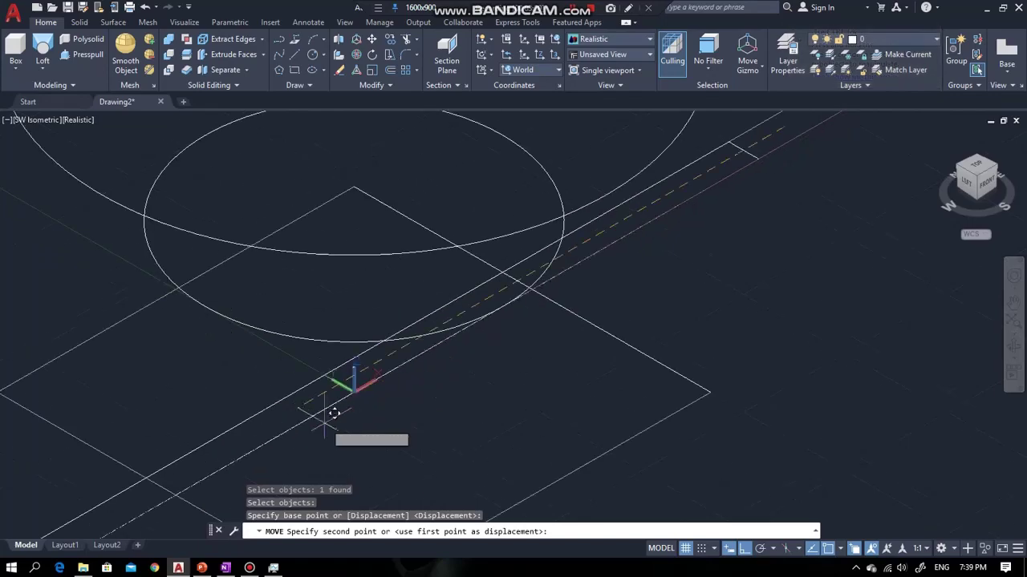
{"action": "left_click", "coordinate": [360, 383]}
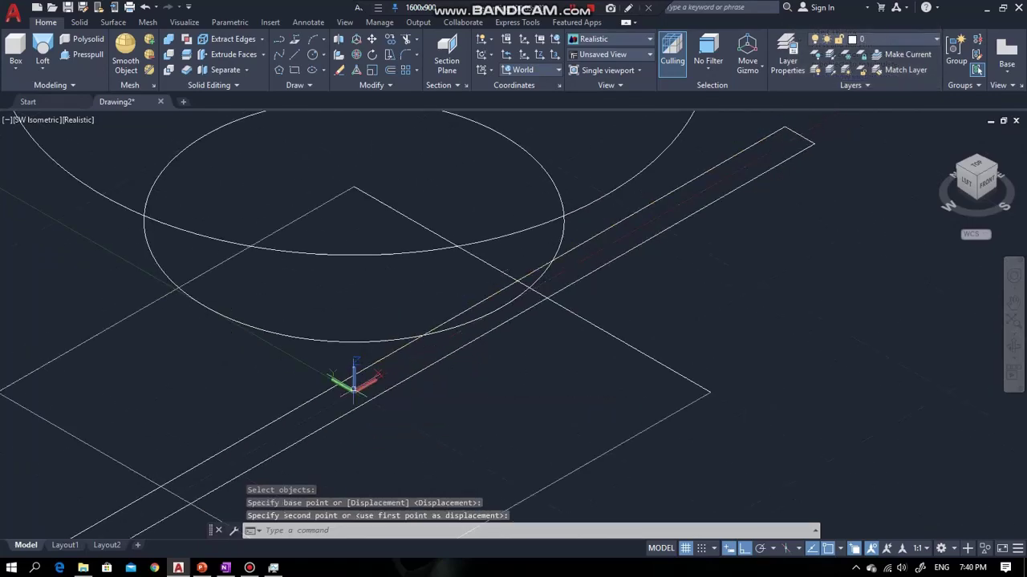
{"action": "scroll", "coordinate": [376, 369], "scroll_direction": "down", "scroll_amount": 2}
{"action": "scroll", "coordinate": [377, 366], "scroll_direction": "up", "scroll_amount": 5}
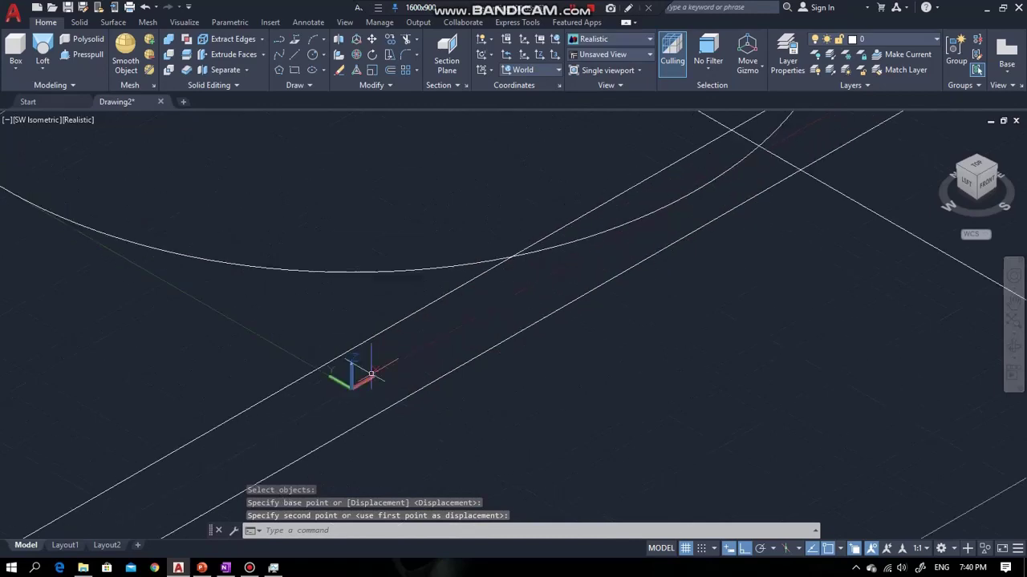
Move the thin rectangle 200 units down along the Z axis, below the square.
{"action": "scroll", "coordinate": [291, 421], "scroll_direction": "down", "scroll_amount": 4}
{"action": "left_click", "coordinate": [253, 425]}
{"action": "left_click", "coordinate": [219, 406]}
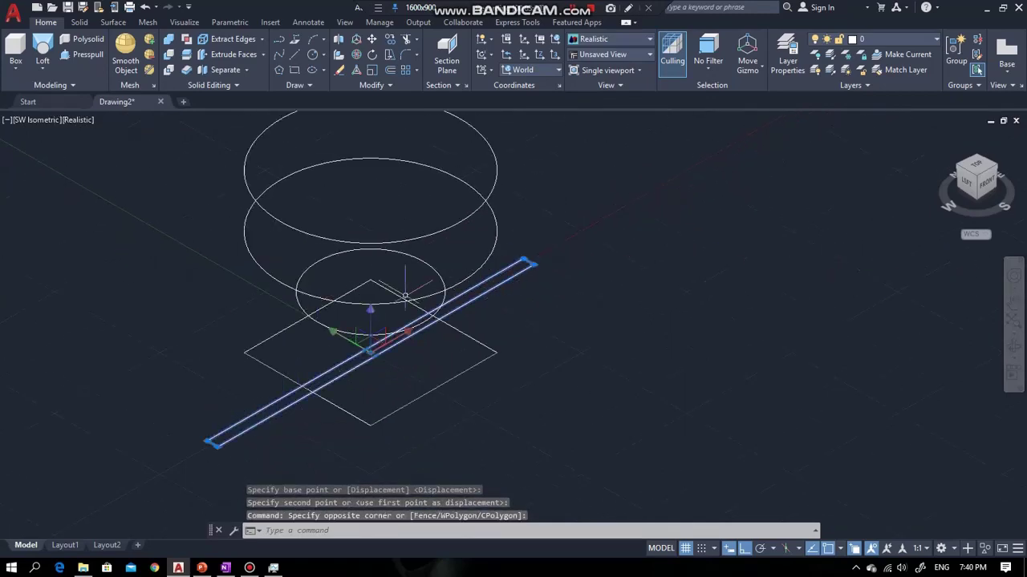
{"action": "left_click", "coordinate": [370, 312]}
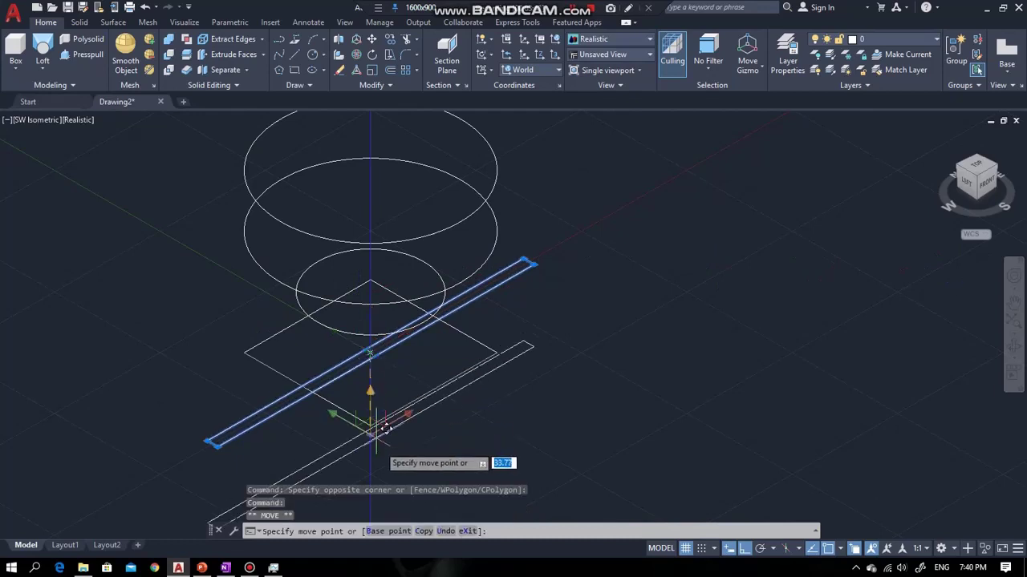
{"action": "scroll", "coordinate": [395, 433], "scroll_direction": "down", "scroll_amount": 4}
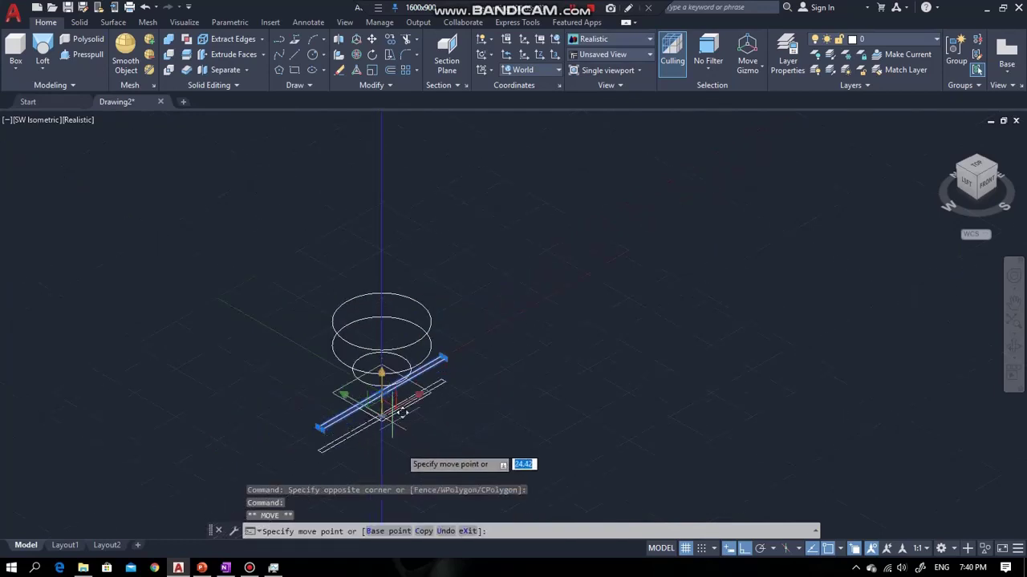
{"action": "type", "text": "20"}
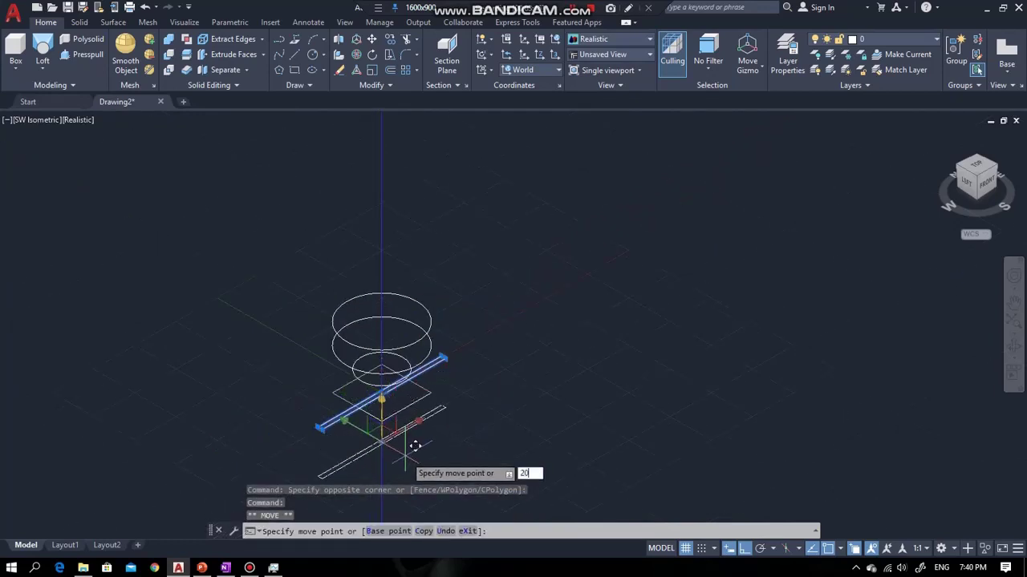
{"action": "key", "text": "Return"}
{"action": "scroll", "coordinate": [389, 449], "scroll_direction": "down", "scroll_amount": 3}
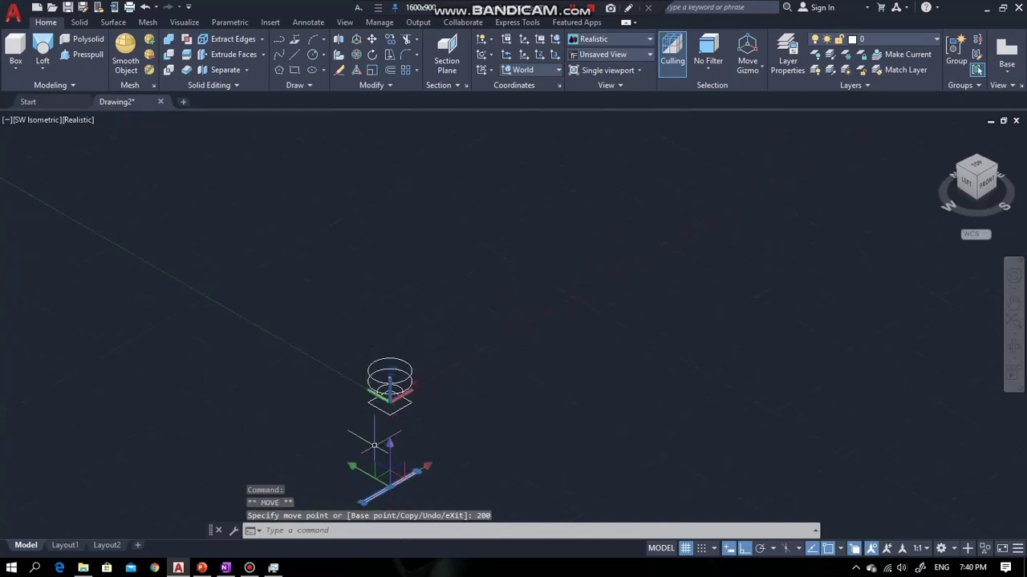
{"action": "scroll", "coordinate": [374, 445], "scroll_direction": "up", "scroll_amount": 5}
{"action": "key", "text": "Escape"}
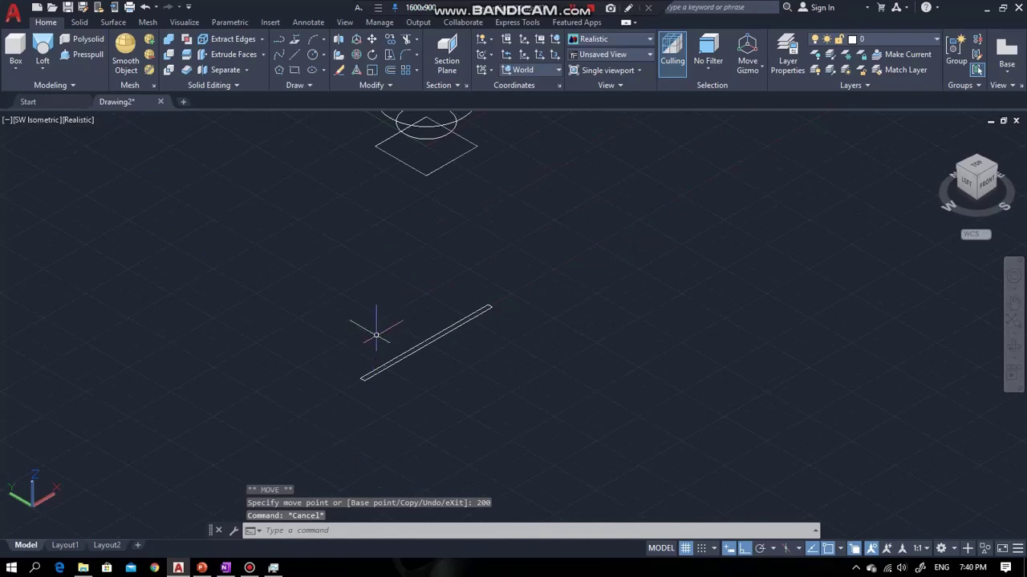
Loft a solid from the topmost circle down through the second large circle, small circle, square and thin rectangle, using cross sections only.
{"action": "scroll", "coordinate": [376, 336], "scroll_direction": "down", "scroll_amount": 3}
{"action": "scroll", "coordinate": [399, 270], "scroll_direction": "up", "scroll_amount": 3}
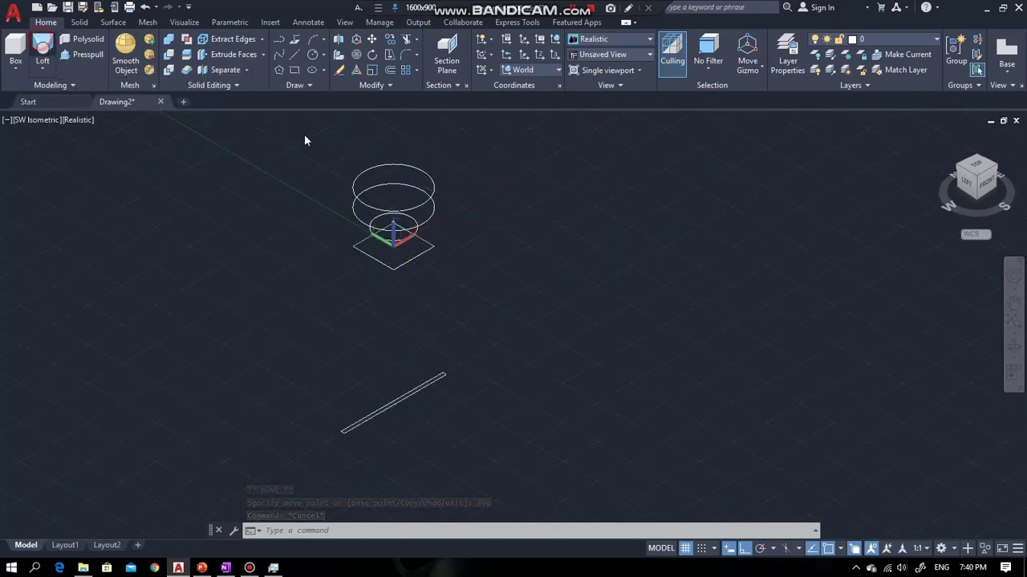
{"action": "scroll", "coordinate": [393, 187], "scroll_direction": "up", "scroll_amount": 3}
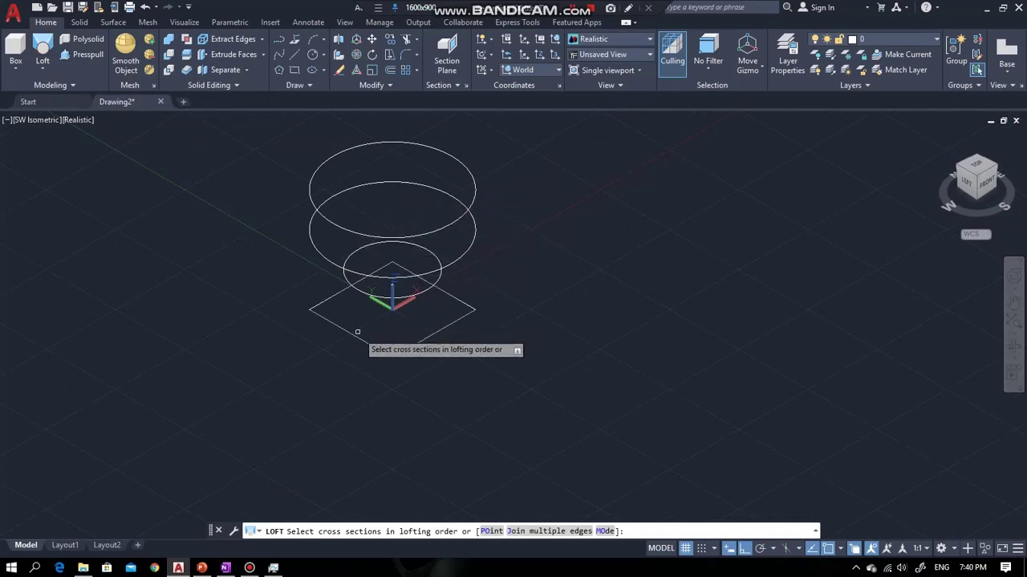
{"action": "scroll", "coordinate": [358, 327], "scroll_direction": "down", "scroll_amount": 3}
{"action": "left_click", "coordinate": [355, 298]}
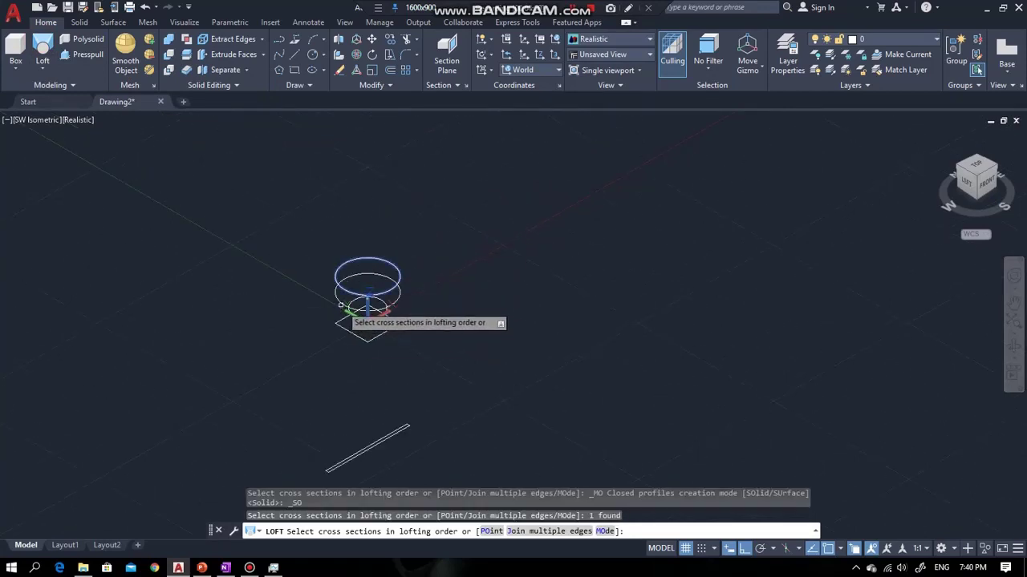
{"action": "left_click", "coordinate": [349, 314]}
{"action": "scroll", "coordinate": [353, 316], "scroll_direction": "up", "scroll_amount": 3}
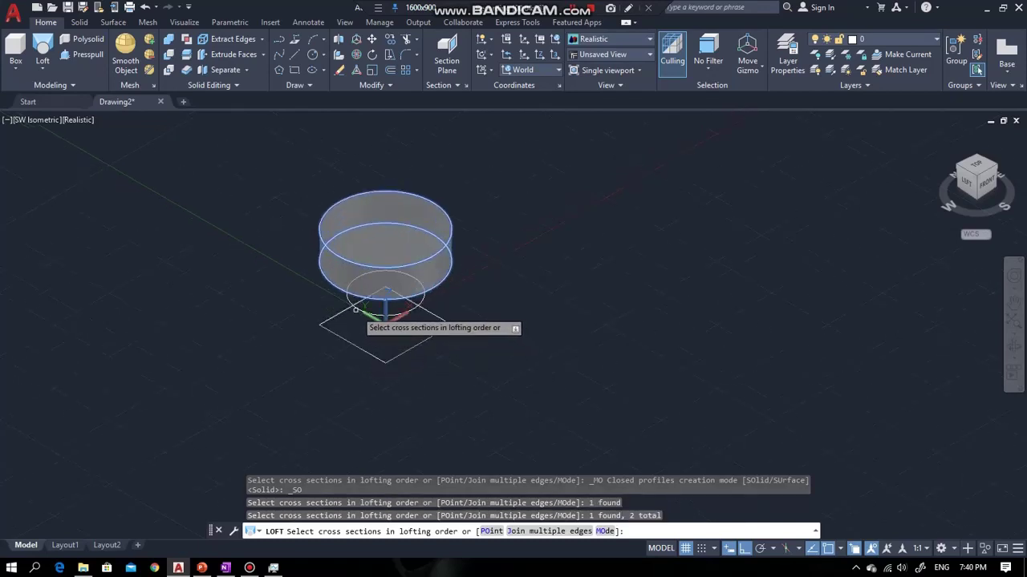
{"action": "left_click", "coordinate": [356, 307]}
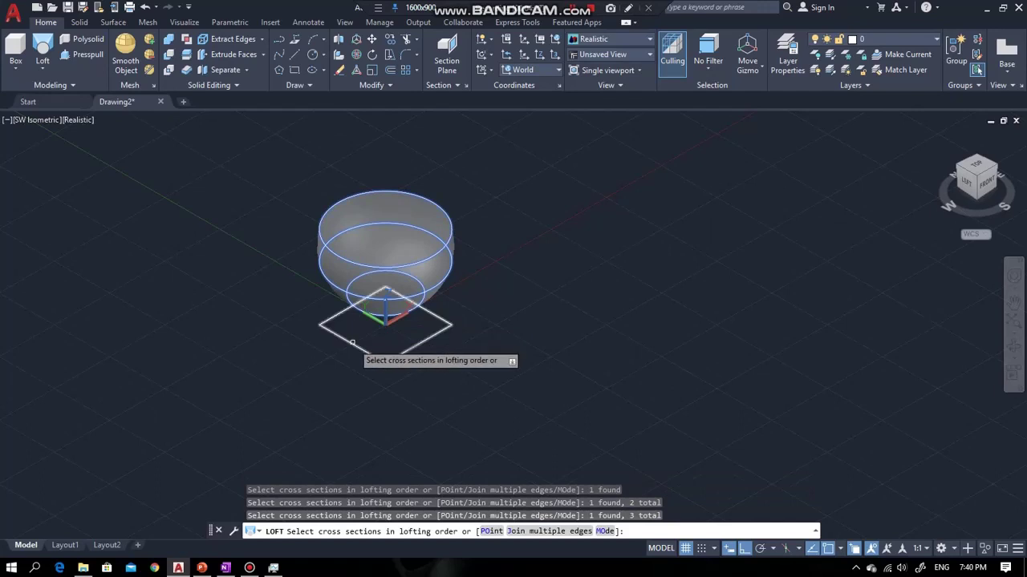
{"action": "left_click", "coordinate": [358, 335]}
{"action": "scroll", "coordinate": [359, 335], "scroll_direction": "down", "scroll_amount": 3}
{"action": "scroll", "coordinate": [416, 343], "scroll_direction": "up", "scroll_amount": 1}
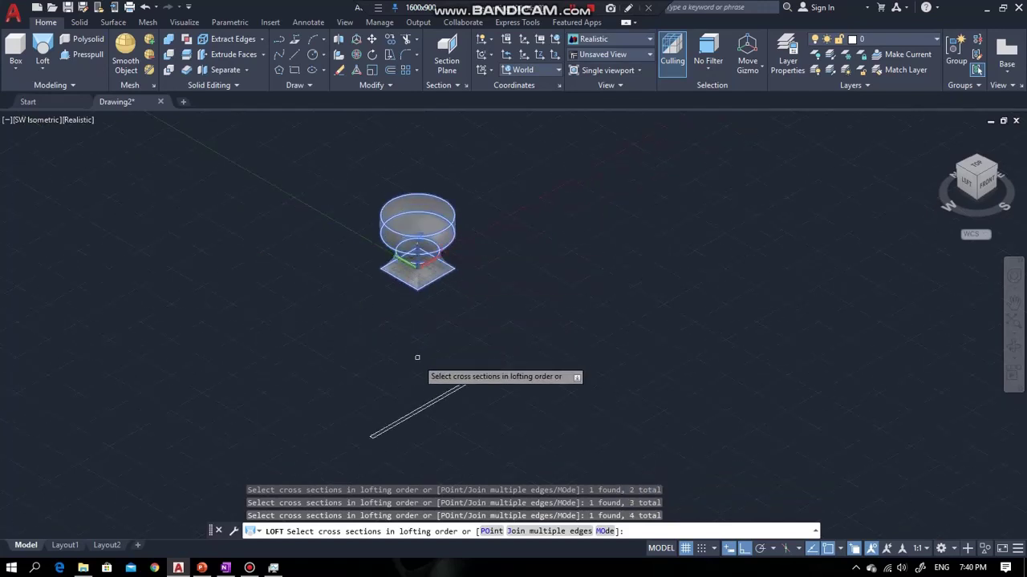
{"action": "left_click", "coordinate": [430, 404]}
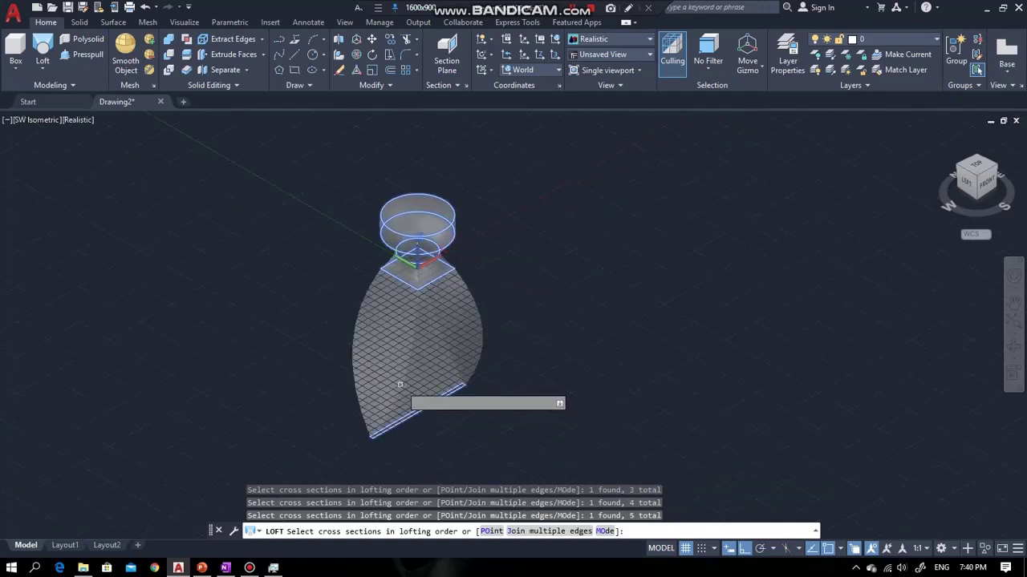
{"action": "key", "text": "Return"}
{"action": "key", "text": "Return"}
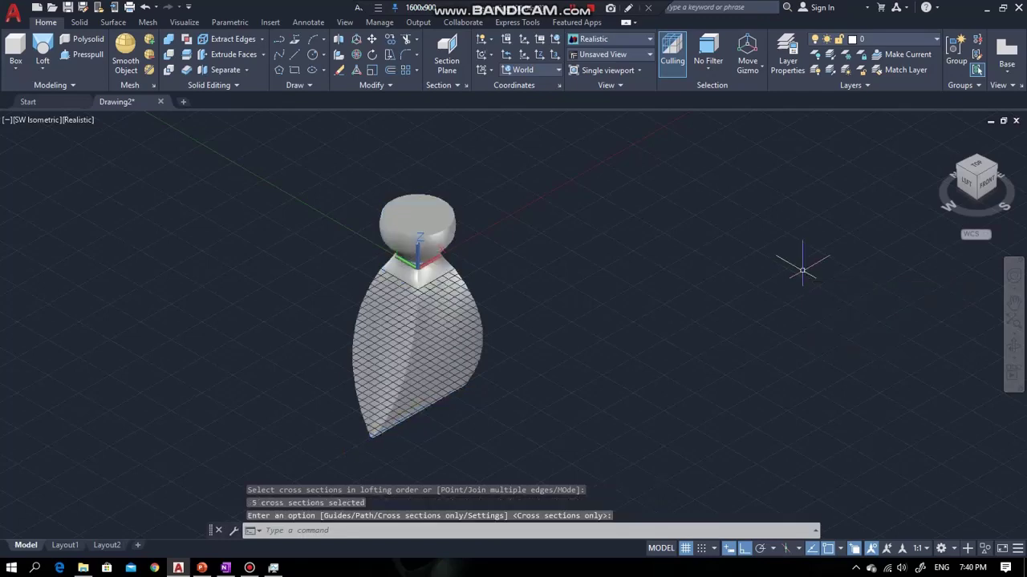
Orbit the view to inspect the lofted solid from the side, and undo both the orbit and the loft.
{"action": "left_click", "coordinate": [1014, 340]}
{"action": "left_click_drag", "start_coordinate": [478, 343], "coordinate": [464, 218]}
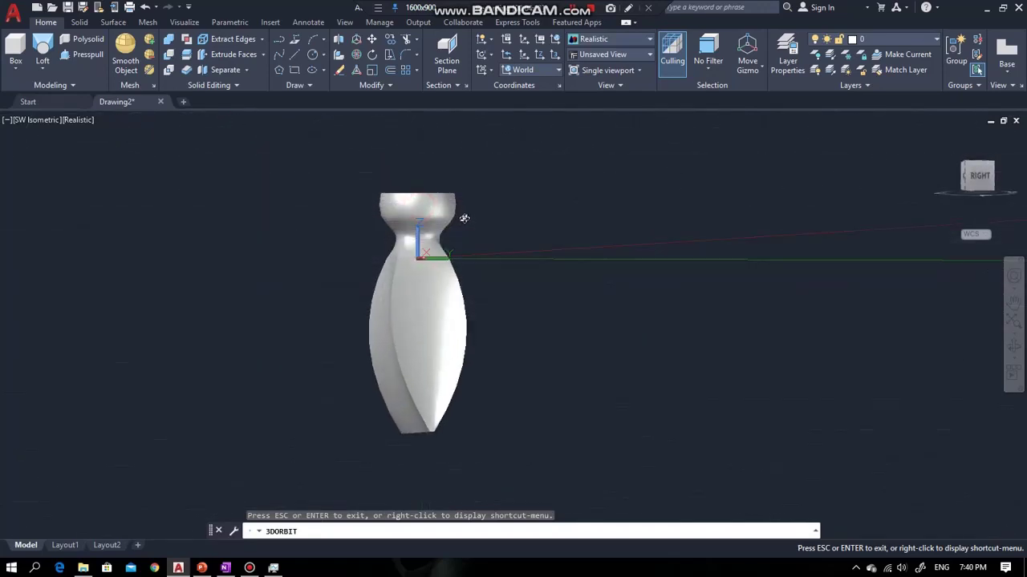
{"action": "key", "text": "Escape"}
{"action": "key", "text": "ctrl+z"}
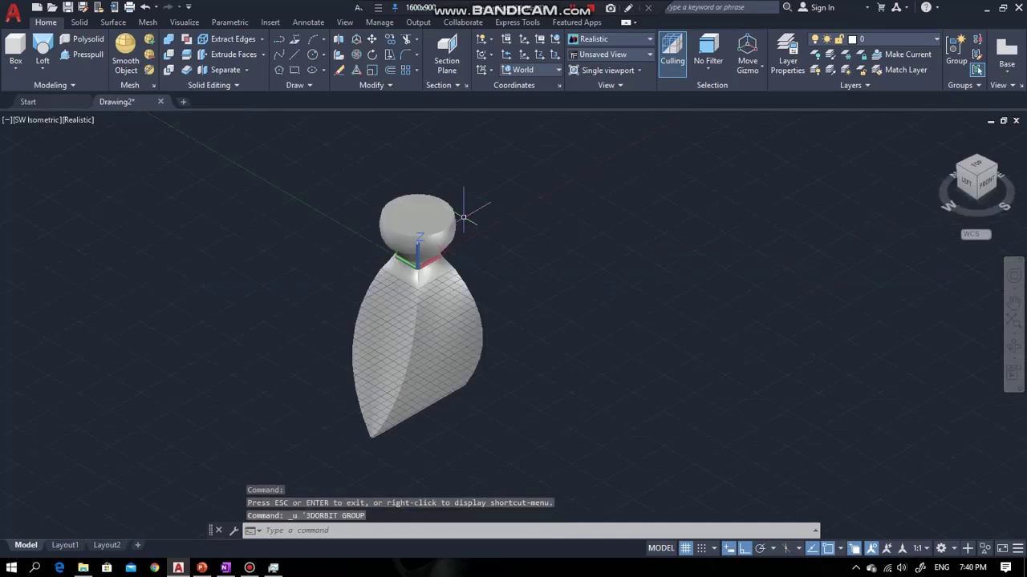
{"action": "key", "text": "ctrl+z"}
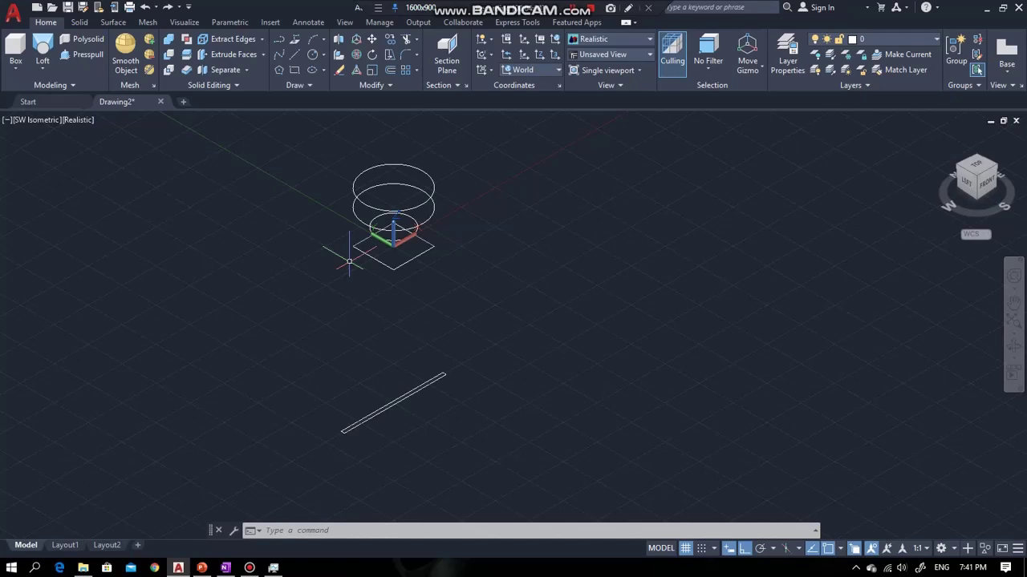
{"action": "scroll", "coordinate": [349, 261], "scroll_direction": "up", "scroll_amount": 3}
{"action": "scroll", "coordinate": [349, 259], "scroll_direction": "down", "scroll_amount": 4}
{"action": "scroll", "coordinate": [425, 251], "scroll_direction": "up", "scroll_amount": 3}
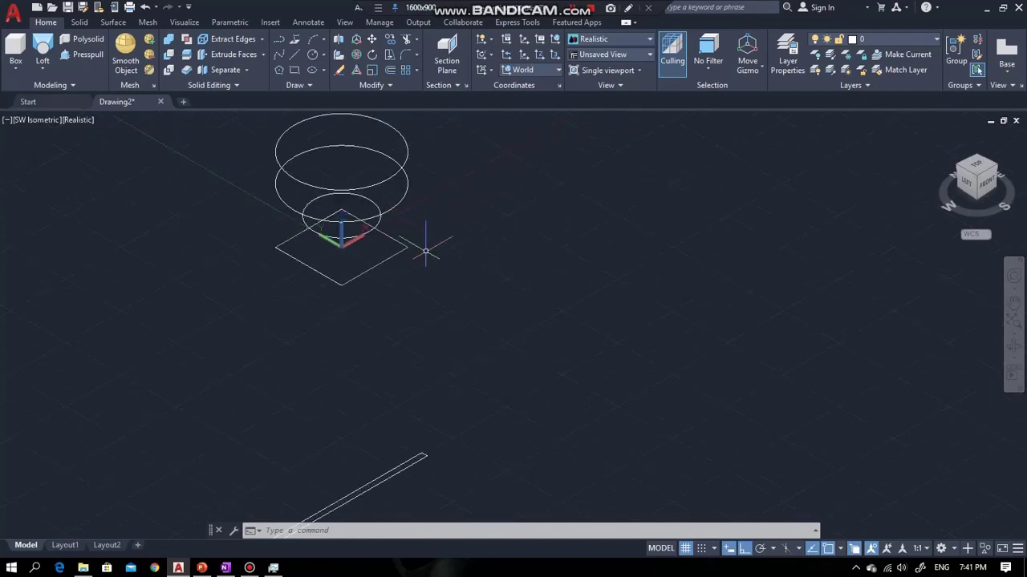
{"action": "left_click", "coordinate": [384, 259]}
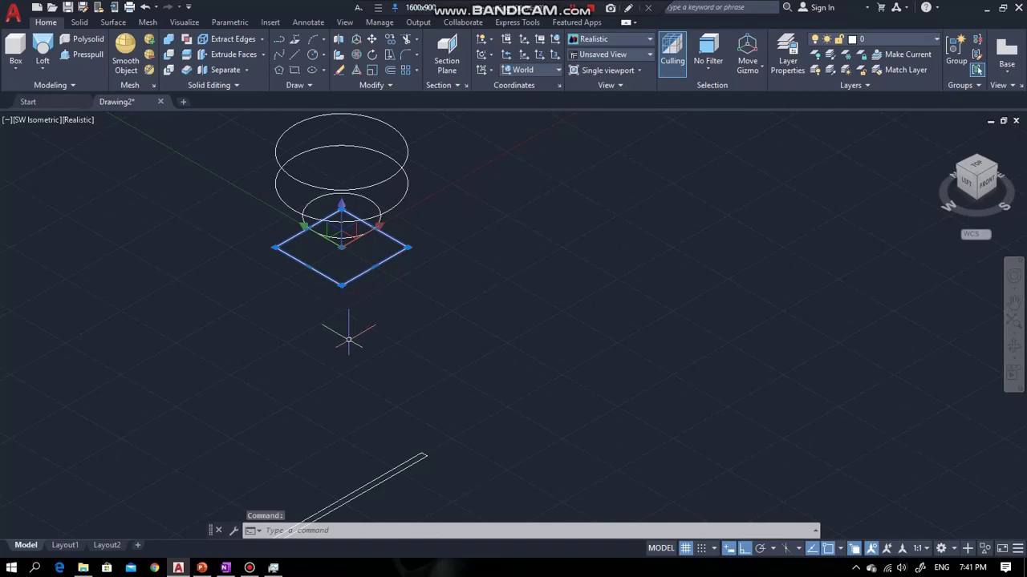
{"action": "key", "text": "Return"}
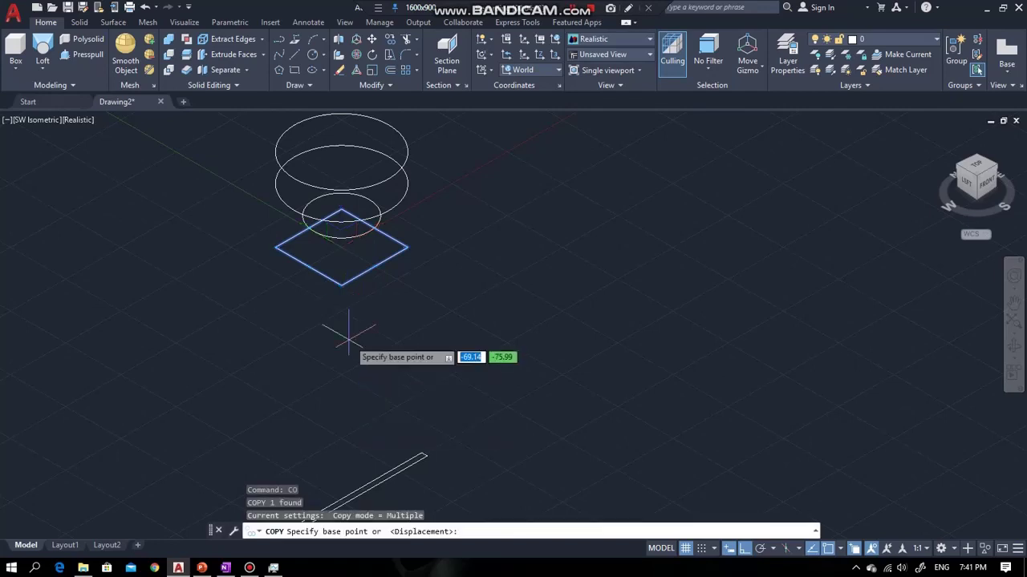
{"action": "left_click", "coordinate": [341, 248]}
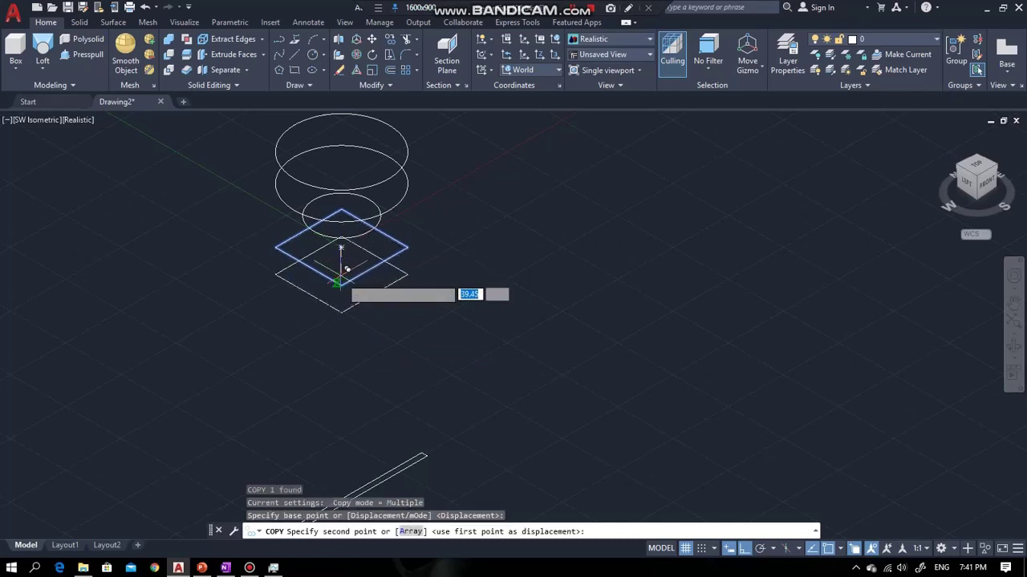
{"action": "type", "text": "2"}
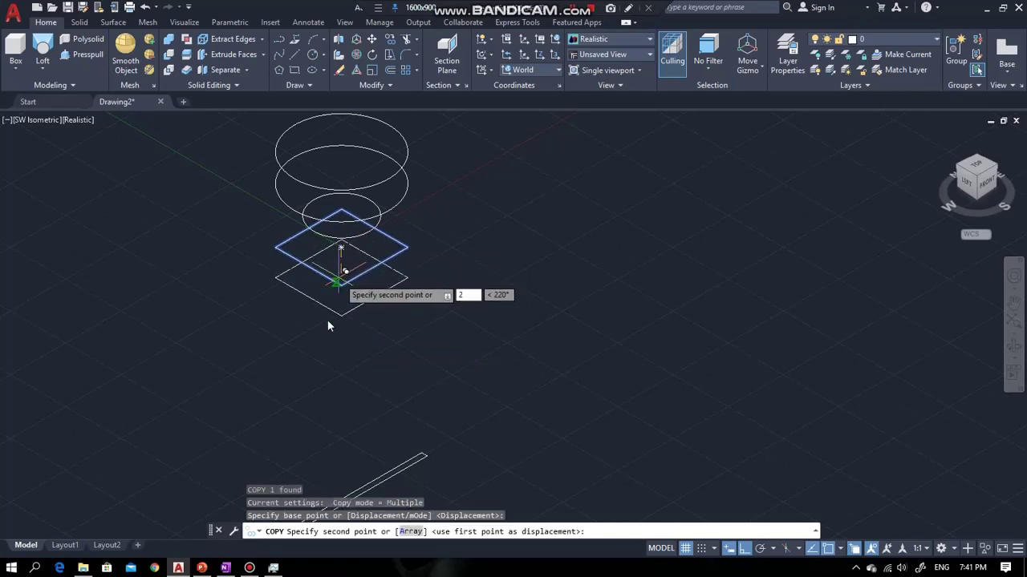
{"action": "key", "text": "Escape"}
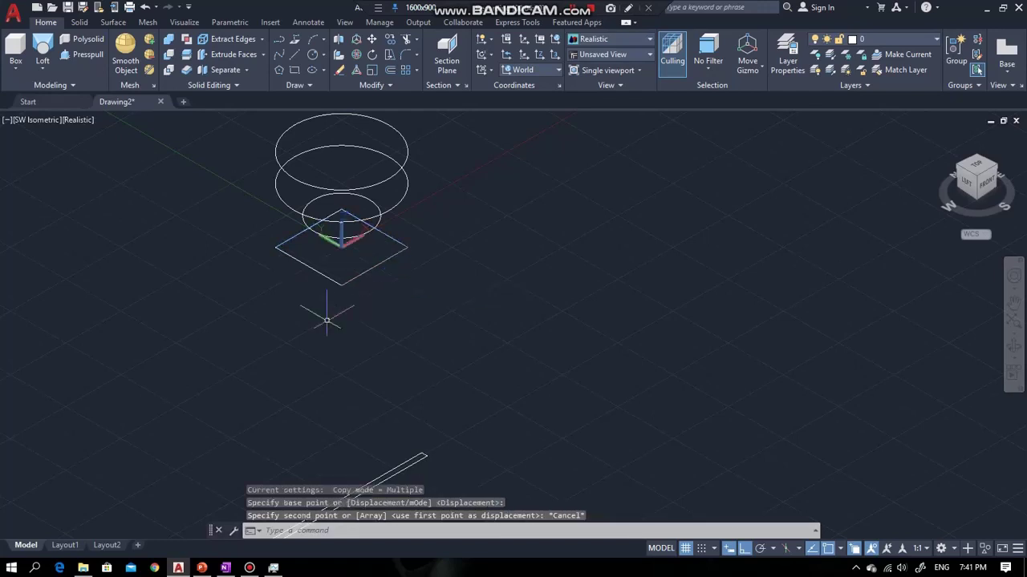
Copy the square 2 units straight down along the Z axis, using its center at the origin as base point.
{"action": "left_click", "coordinate": [279, 238]}
{"action": "type", "text": "co"}
{"action": "key", "text": "Return"}
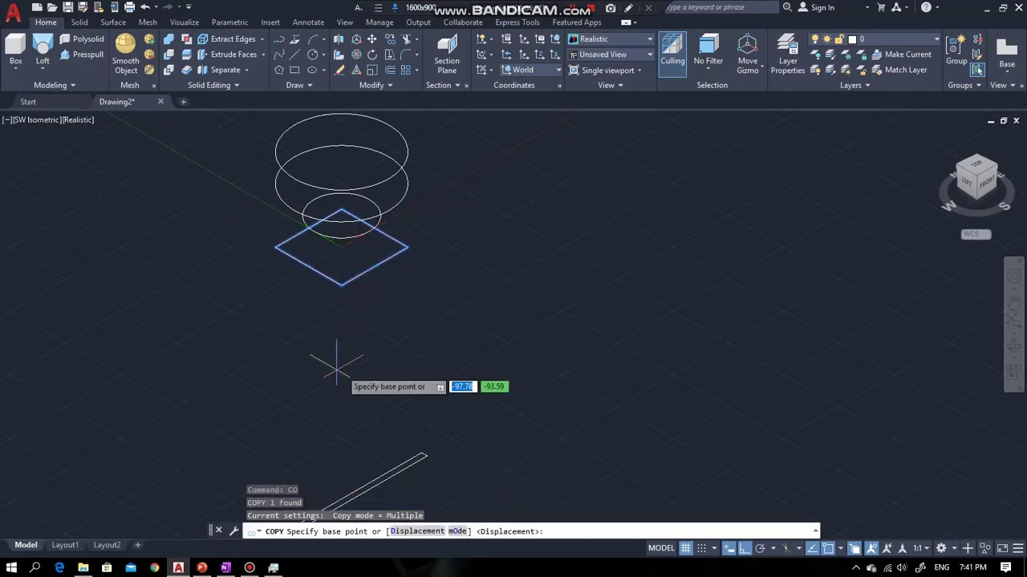
{"action": "left_click", "coordinate": [341, 248]}
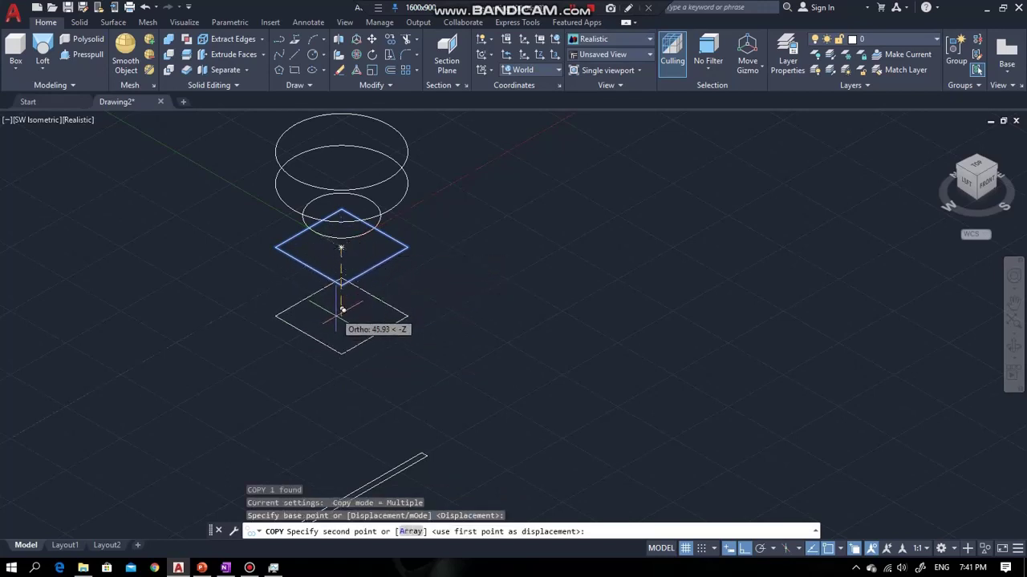
{"action": "type", "text": "2"}
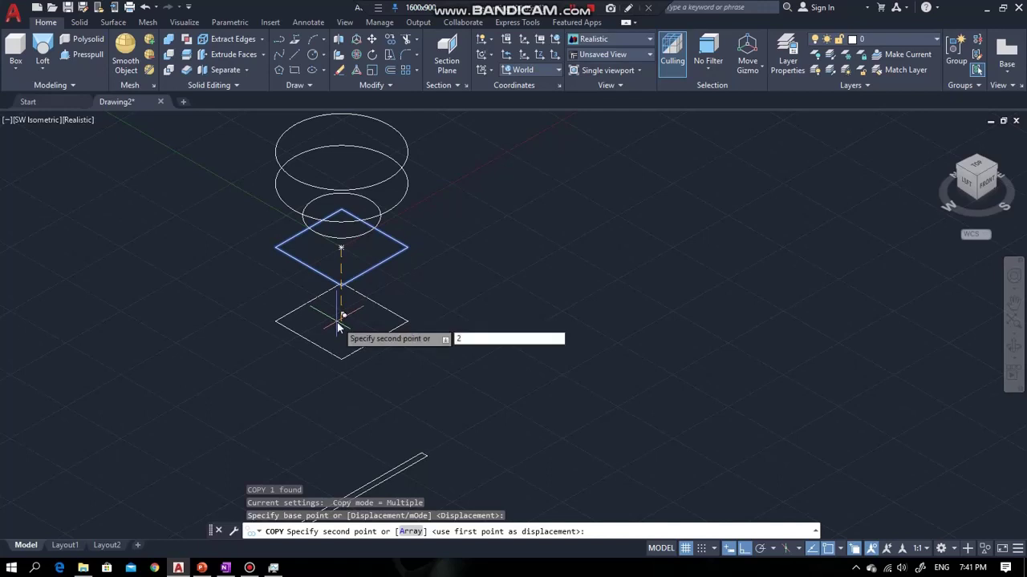
{"action": "key", "text": "Return"}
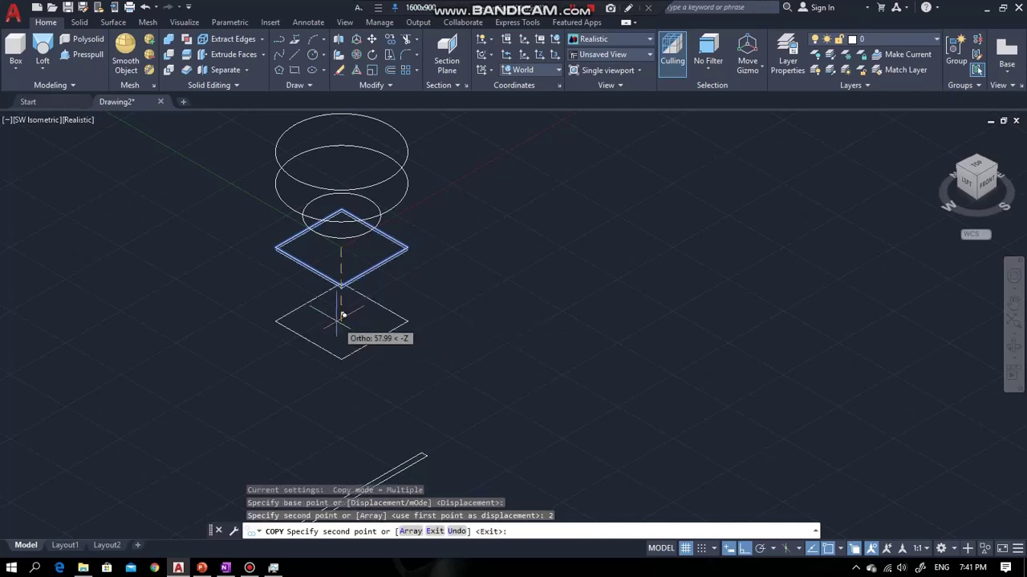
{"action": "key", "text": "Escape"}
Start a solid loft with the thin rectangle, the lower square and the upper square as its first cross sections, in that order.
{"action": "scroll", "coordinate": [337, 321], "scroll_direction": "up", "scroll_amount": 1}
{"action": "scroll", "coordinate": [336, 321], "scroll_direction": "down", "scroll_amount": 6}
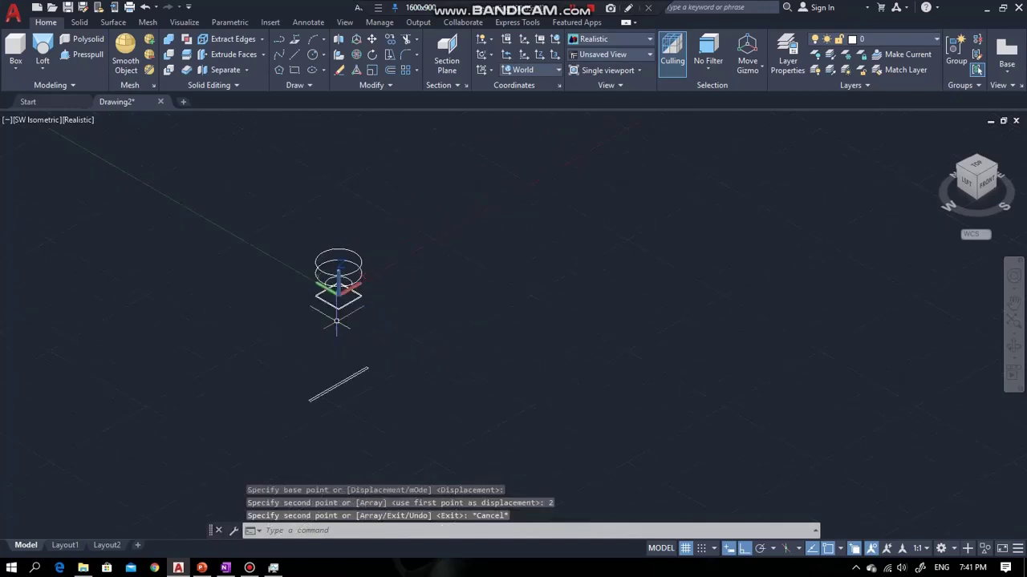
{"action": "left_click", "coordinate": [46, 61]}
{"action": "left_click", "coordinate": [67, 118]}
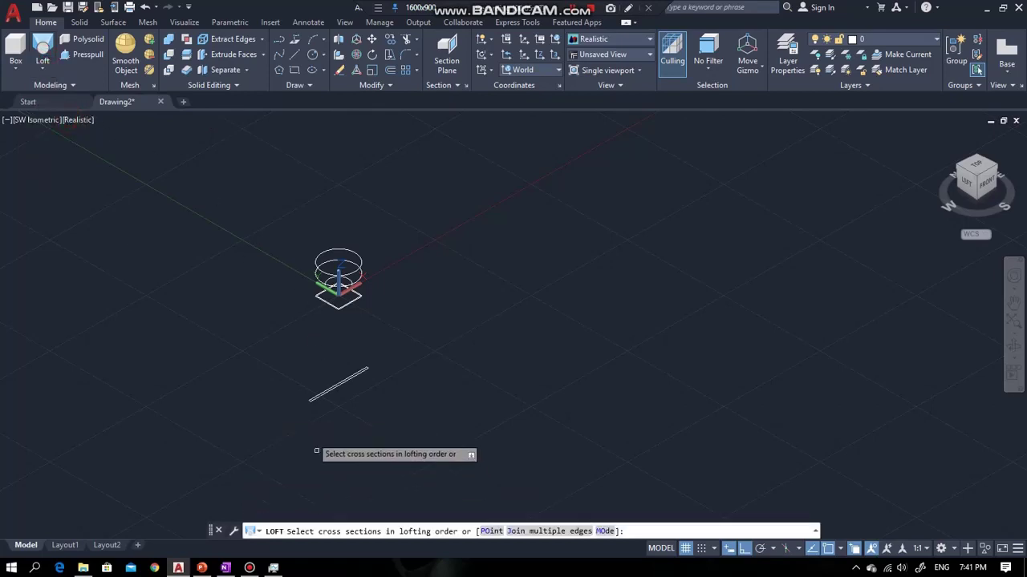
{"action": "left_click", "coordinate": [320, 381]}
{"action": "left_click", "coordinate": [314, 392]}
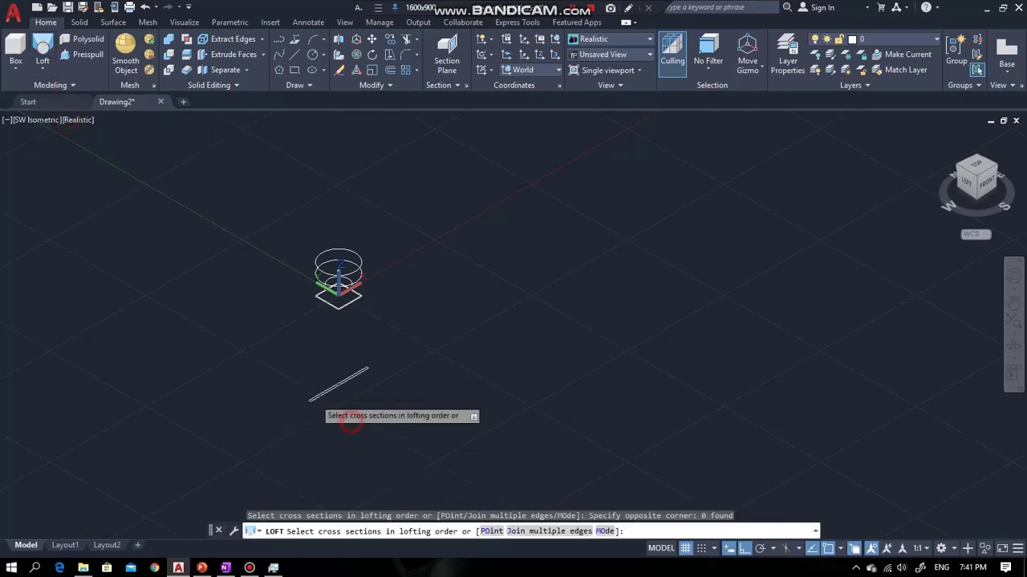
{"action": "left_click", "coordinate": [312, 402]}
{"action": "left_click", "coordinate": [306, 406]}
{"action": "scroll", "coordinate": [330, 325], "scroll_direction": "up", "scroll_amount": 5}
{"action": "scroll", "coordinate": [330, 326], "scroll_direction": "up", "scroll_amount": 2}
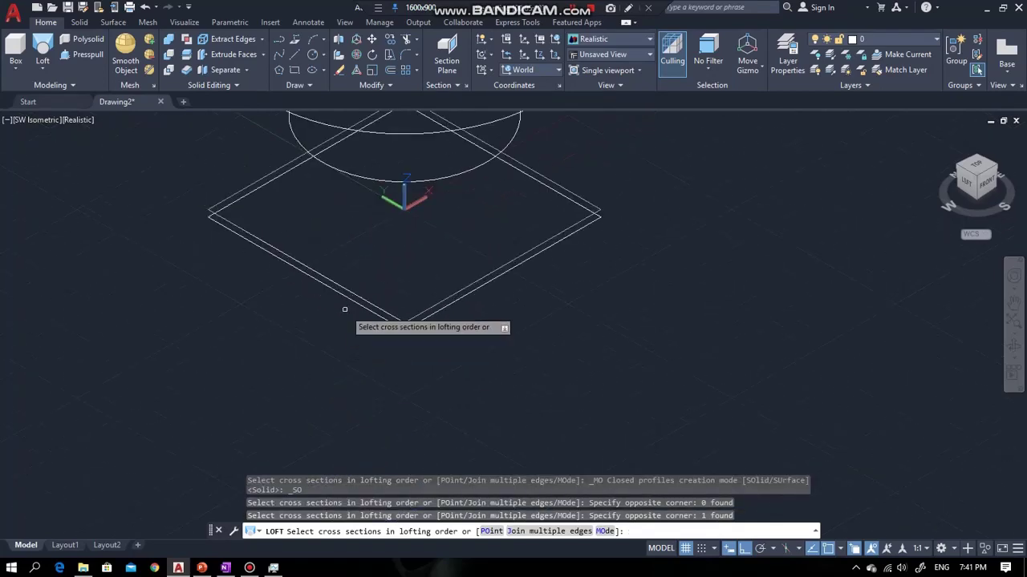
{"action": "left_click", "coordinate": [353, 303]}
{"action": "scroll", "coordinate": [433, 296], "scroll_direction": "down", "scroll_amount": 3}
{"action": "scroll", "coordinate": [443, 293], "scroll_direction": "up", "scroll_amount": 3}
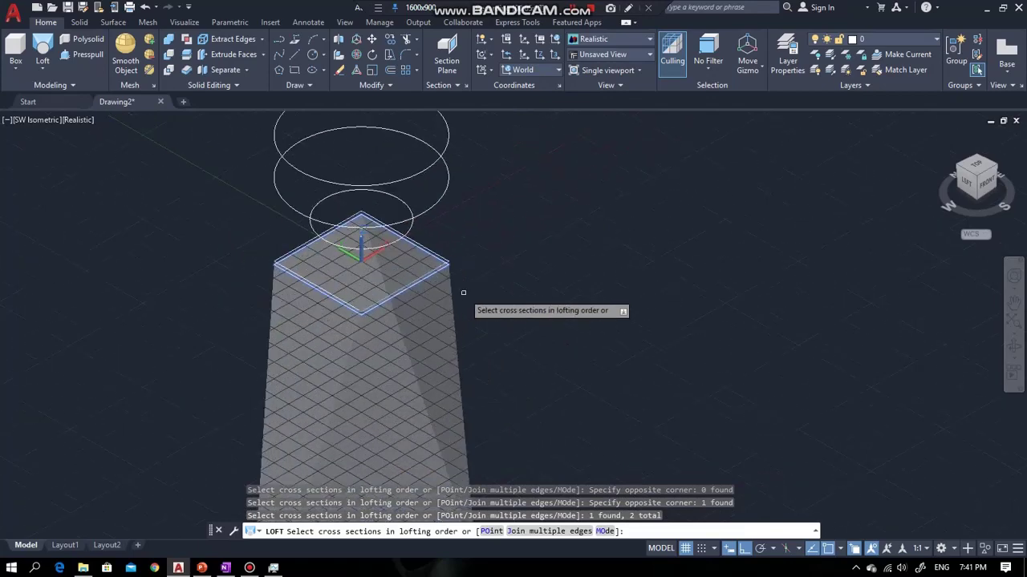
{"action": "scroll", "coordinate": [329, 293], "scroll_direction": "up", "scroll_amount": 2}
{"action": "left_click", "coordinate": [328, 292]}
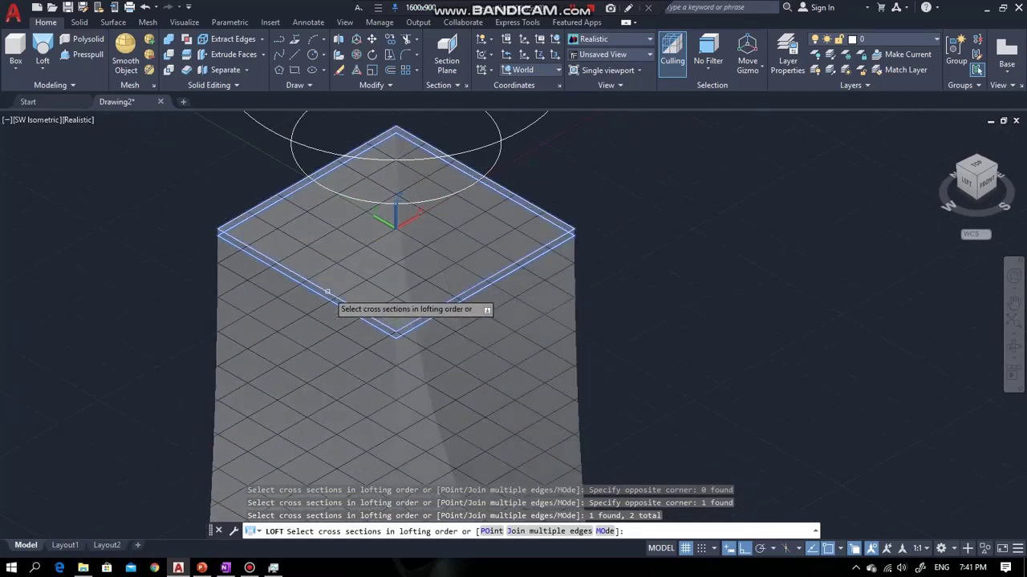
Add the small circle, the second large circle and the topmost circle as cross sections, and finish the loft using cross sections only.
{"action": "scroll", "coordinate": [328, 290], "scroll_direction": "down", "scroll_amount": 3}
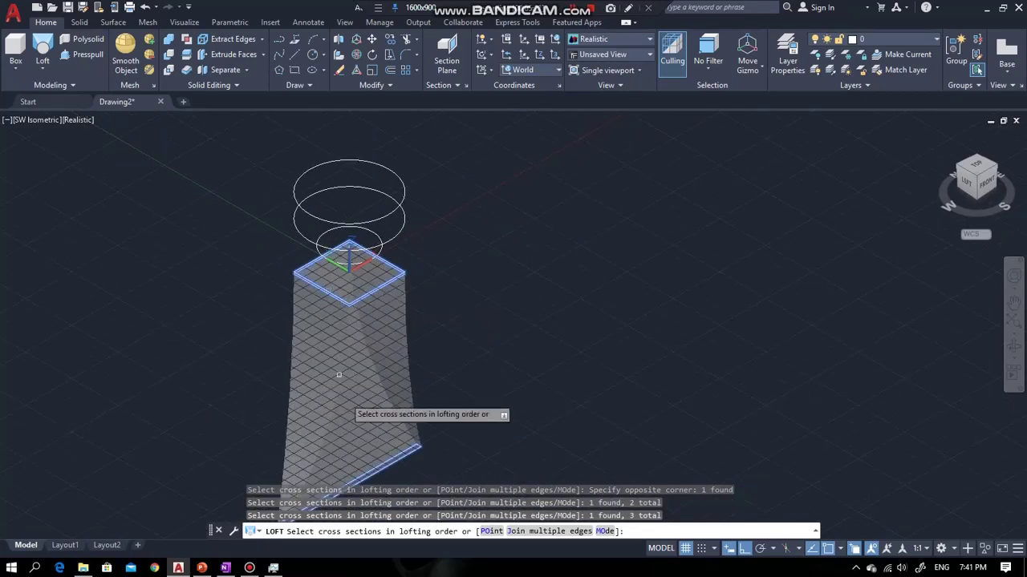
{"action": "scroll", "coordinate": [325, 282], "scroll_direction": "up", "scroll_amount": 2}
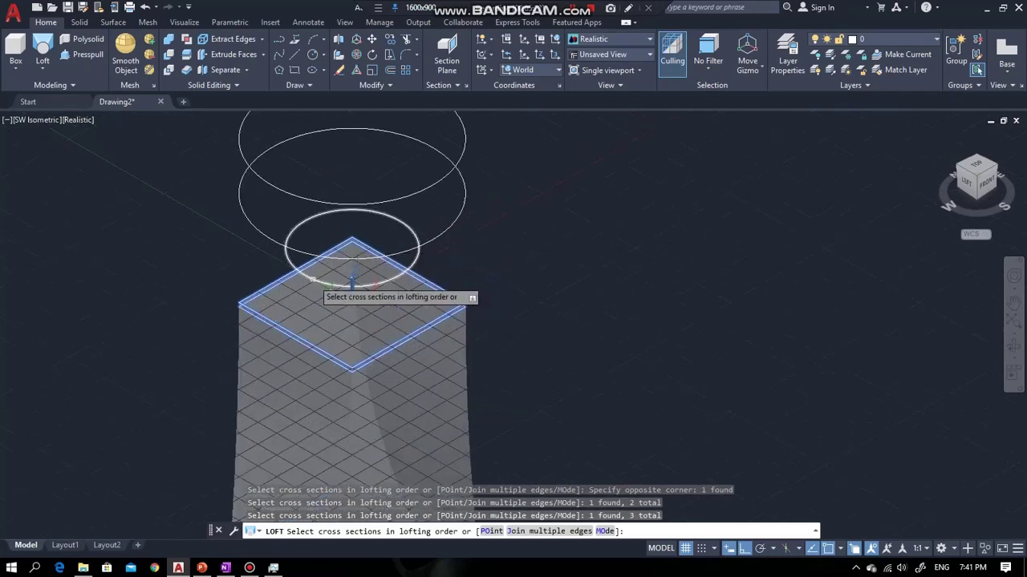
{"action": "left_click", "coordinate": [317, 278]}
{"action": "scroll", "coordinate": [418, 282], "scroll_direction": "down", "scroll_amount": 4}
{"action": "scroll", "coordinate": [353, 277], "scroll_direction": "up", "scroll_amount": 3}
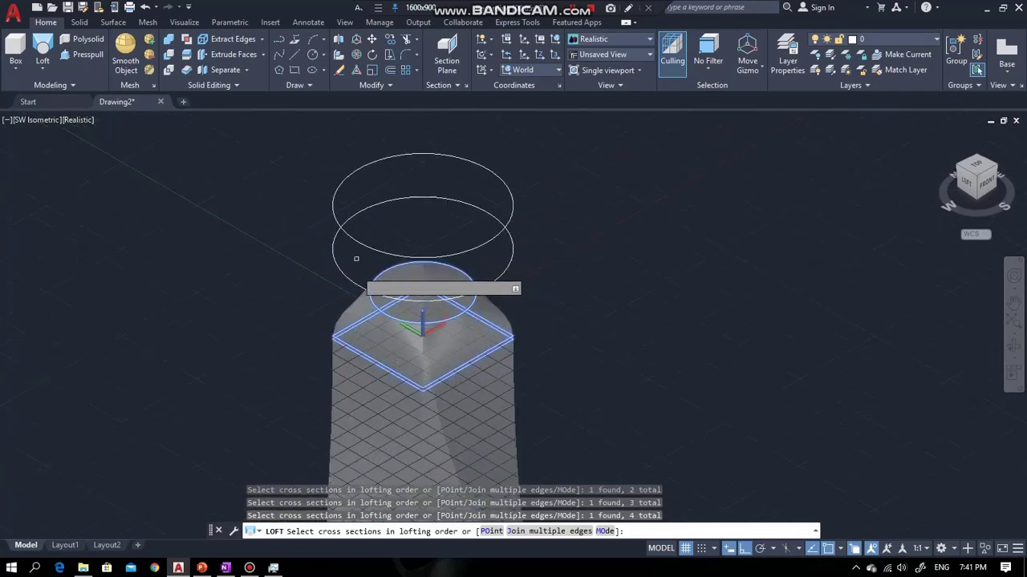
{"action": "left_click", "coordinate": [347, 279]}
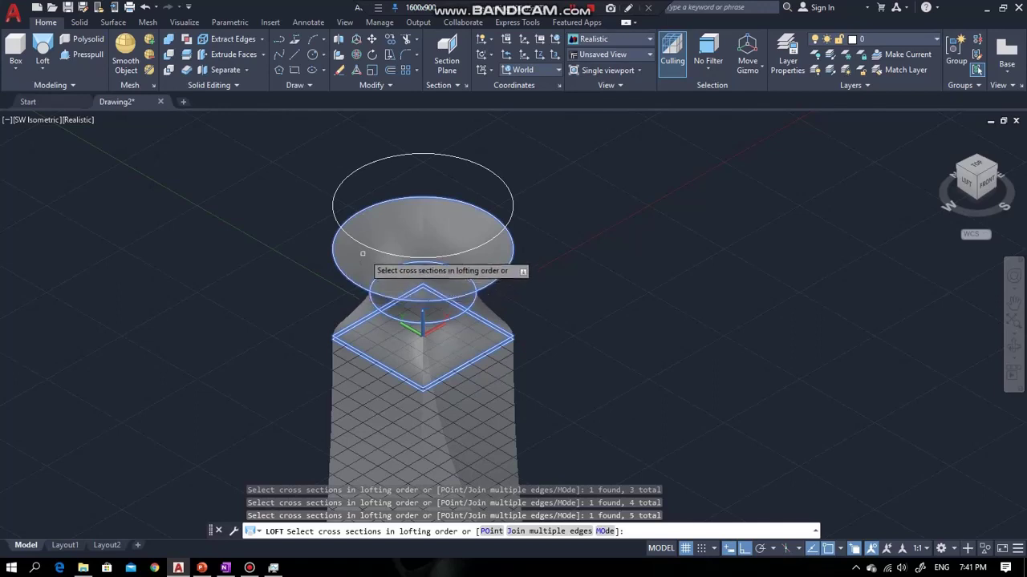
{"action": "left_click", "coordinate": [369, 245]}
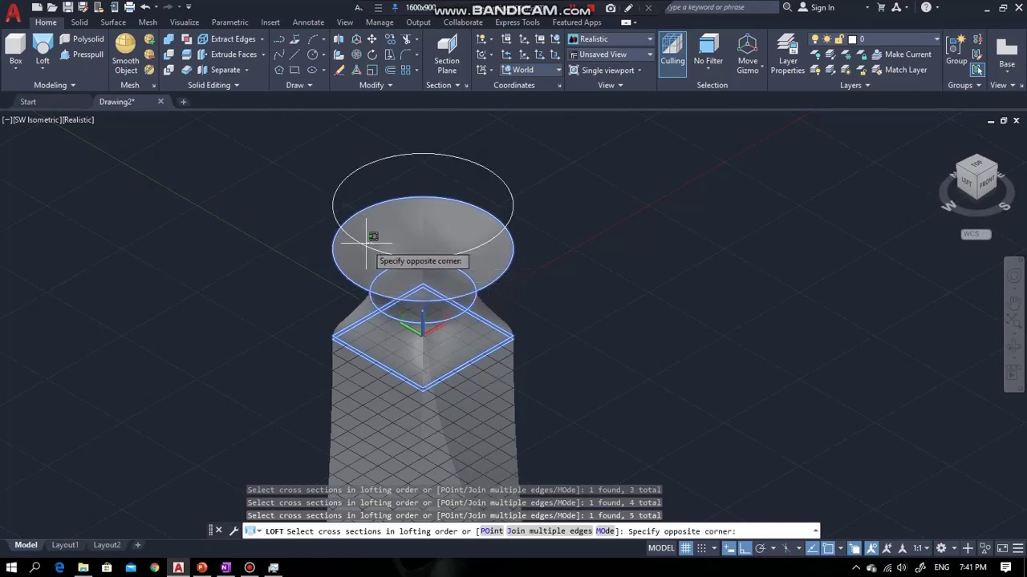
{"action": "left_click", "coordinate": [303, 252]}
{"action": "scroll", "coordinate": [355, 201], "scroll_direction": "down", "scroll_amount": 4}
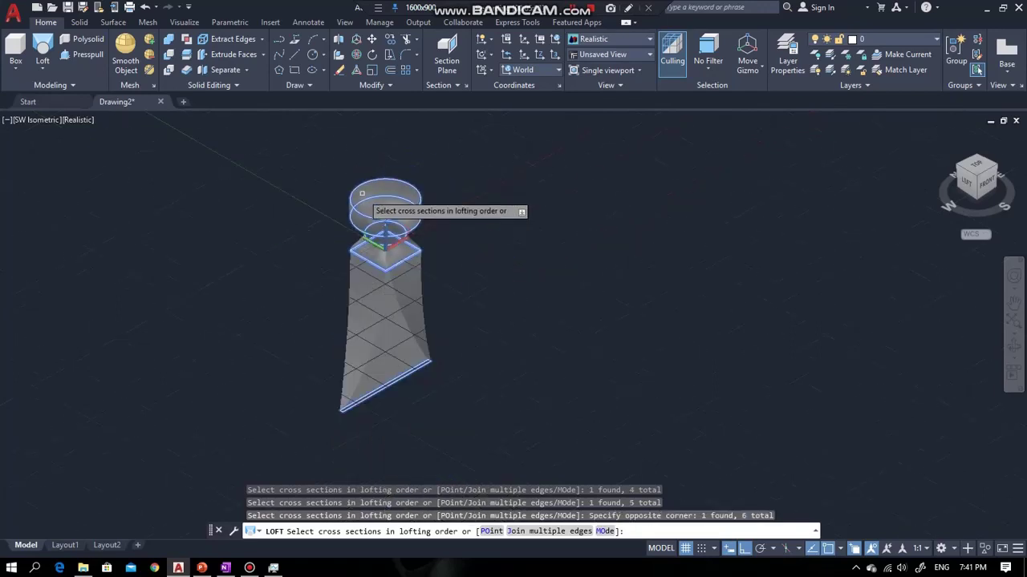
{"action": "key", "text": "Return"}
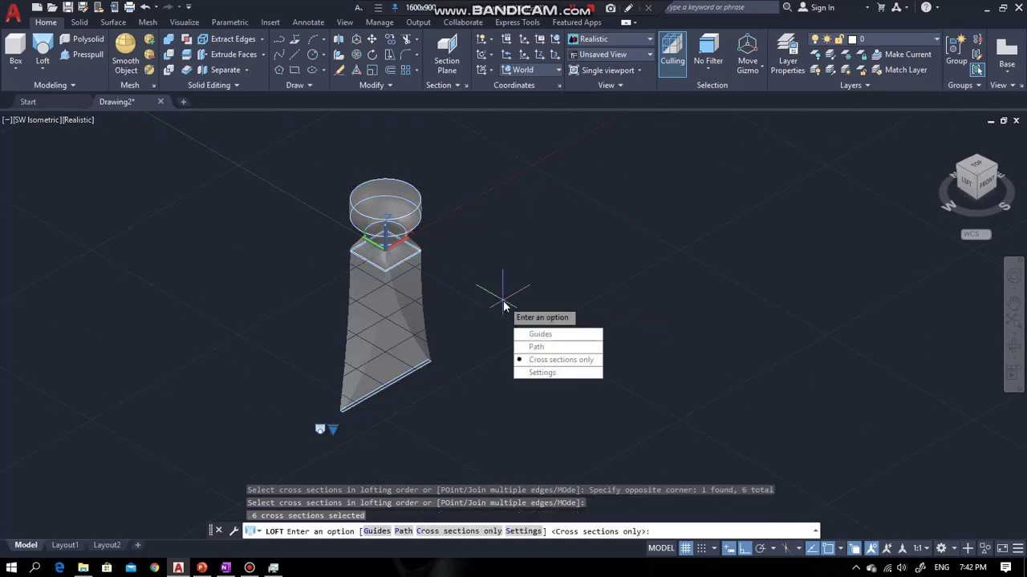
{"action": "key", "text": "Return"}
Orbit the lofted solid to a low view from near the front and turn off the grid.
{"action": "left_click", "coordinate": [1013, 348]}
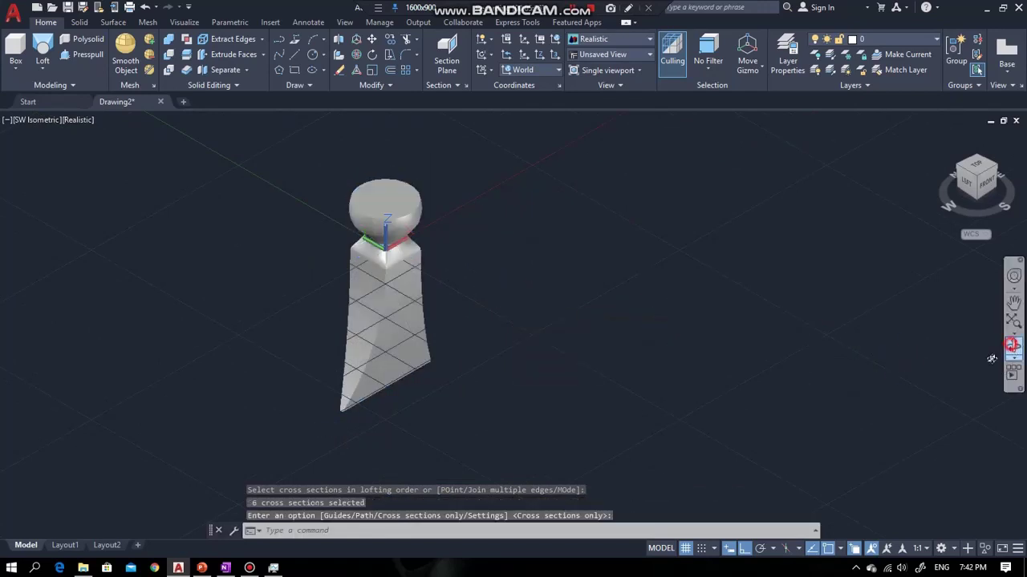
{"action": "left_click_drag", "start_coordinate": [375, 215], "coordinate": [201, 447]}
{"action": "left_click_drag", "start_coordinate": [369, 291], "coordinate": [368, 206]}
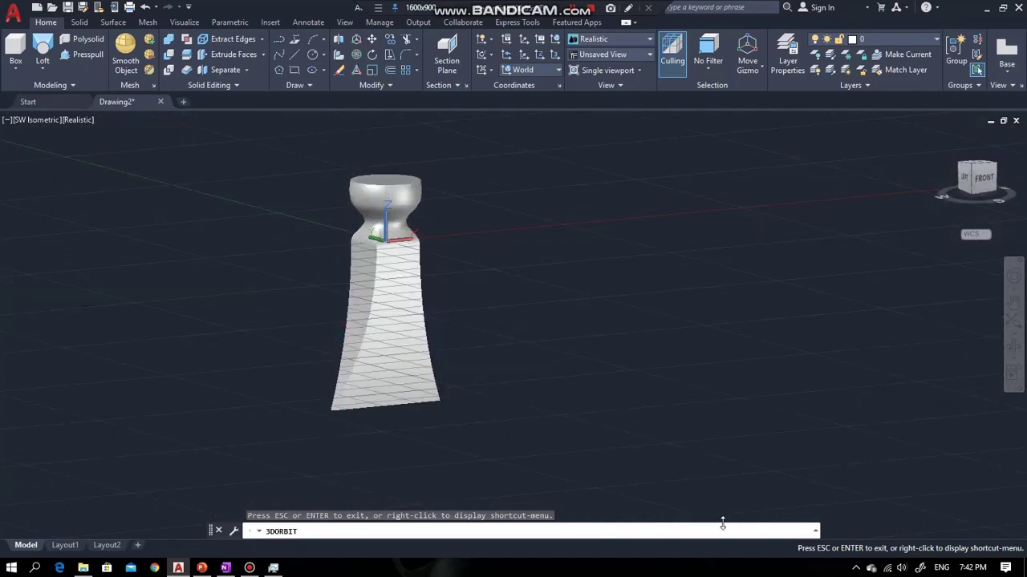
{"action": "key", "text": "Escape"}
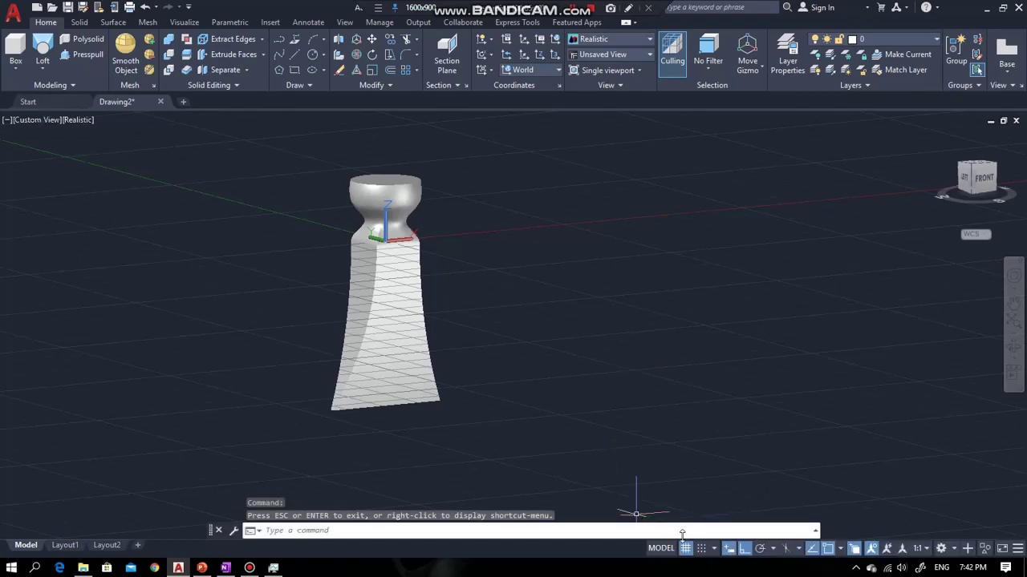
{"action": "key", "text": "F7"}
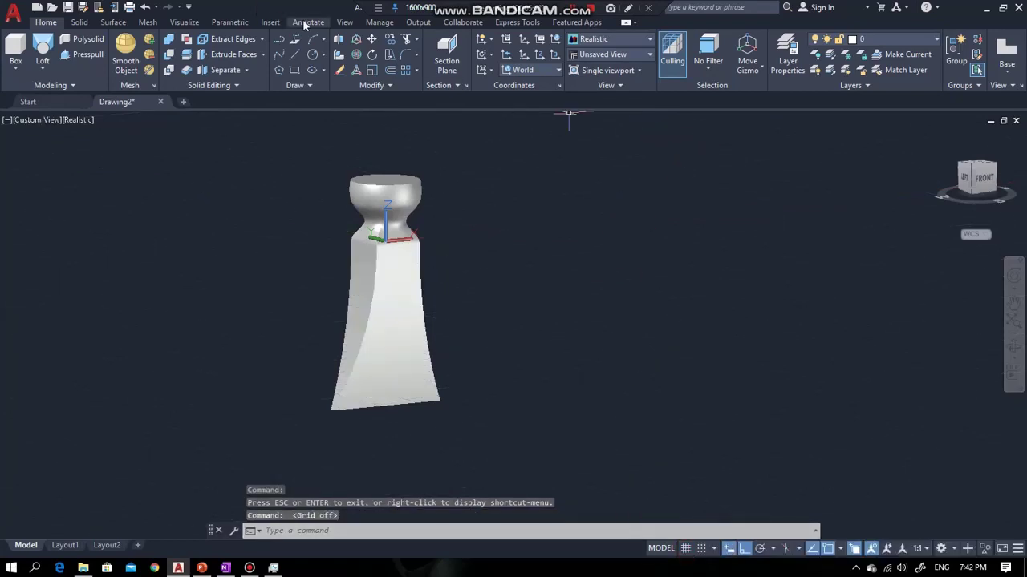
Apply the galvanized steel metal material from the Autodesk library to the lofted solid.
{"action": "left_click", "coordinate": [192, 23]}
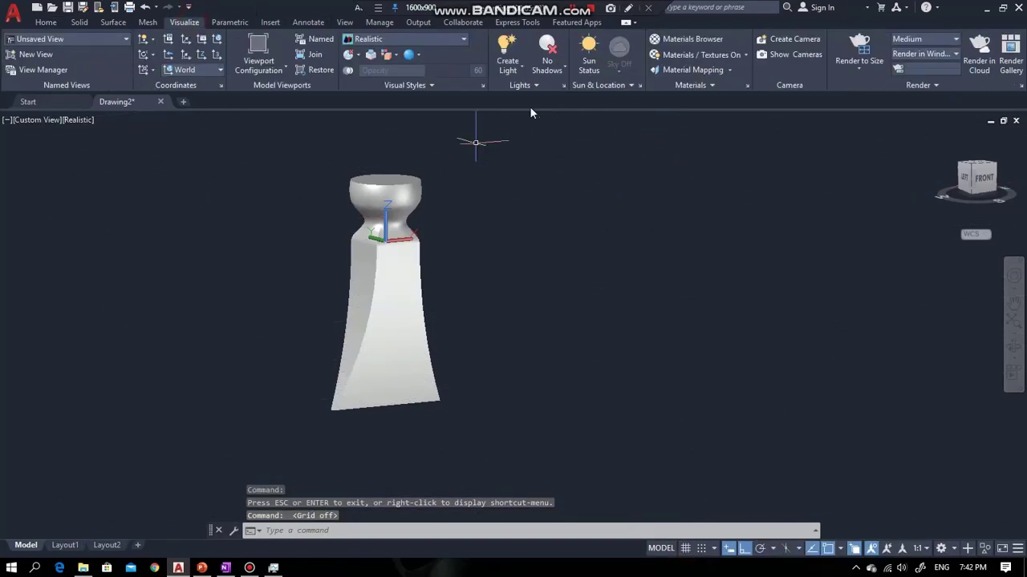
{"action": "left_click", "coordinate": [684, 41]}
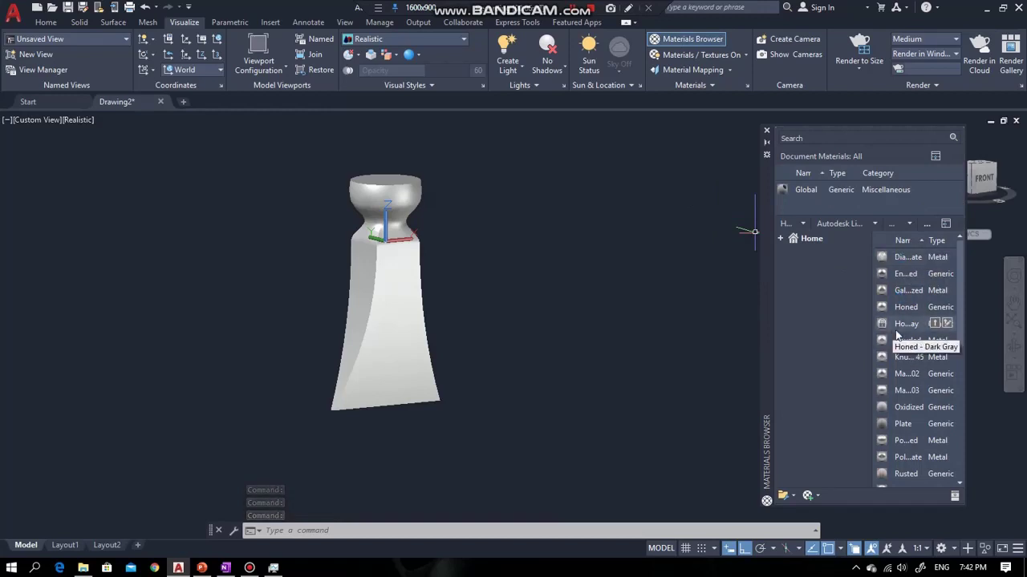
{"action": "left_click_drag", "start_coordinate": [906, 290], "coordinate": [391, 321]}
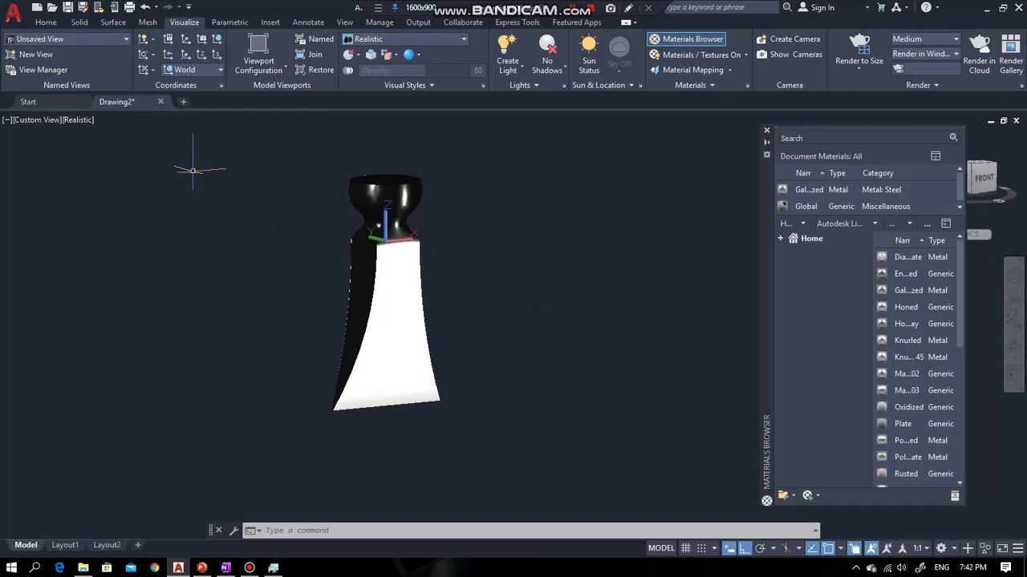
Zoom to a window around the solid, close the Materials Browser and restore the home view.
{"action": "type", "text": "z"}
{"action": "key", "text": "Return"}
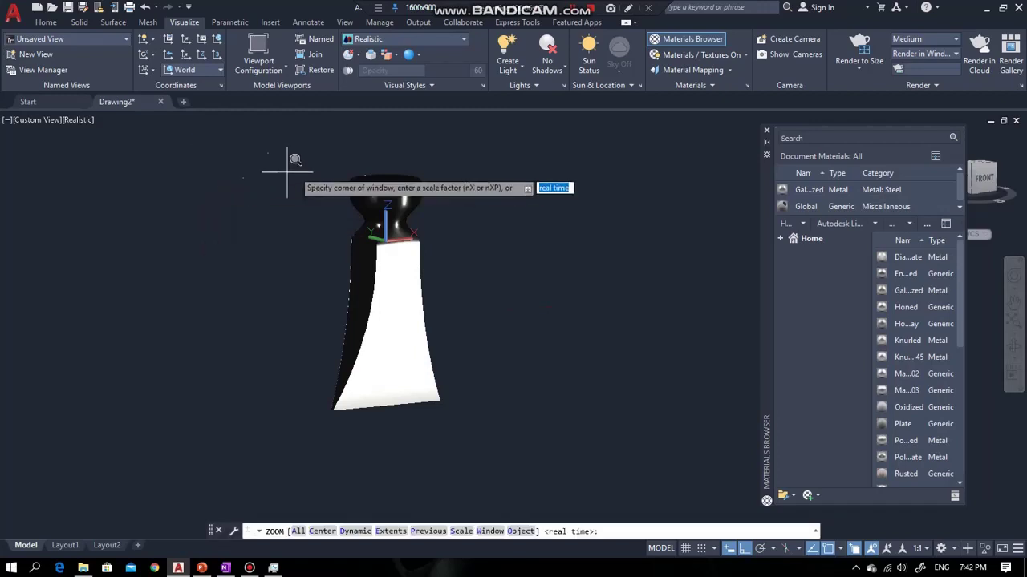
{"action": "left_click", "coordinate": [284, 165]}
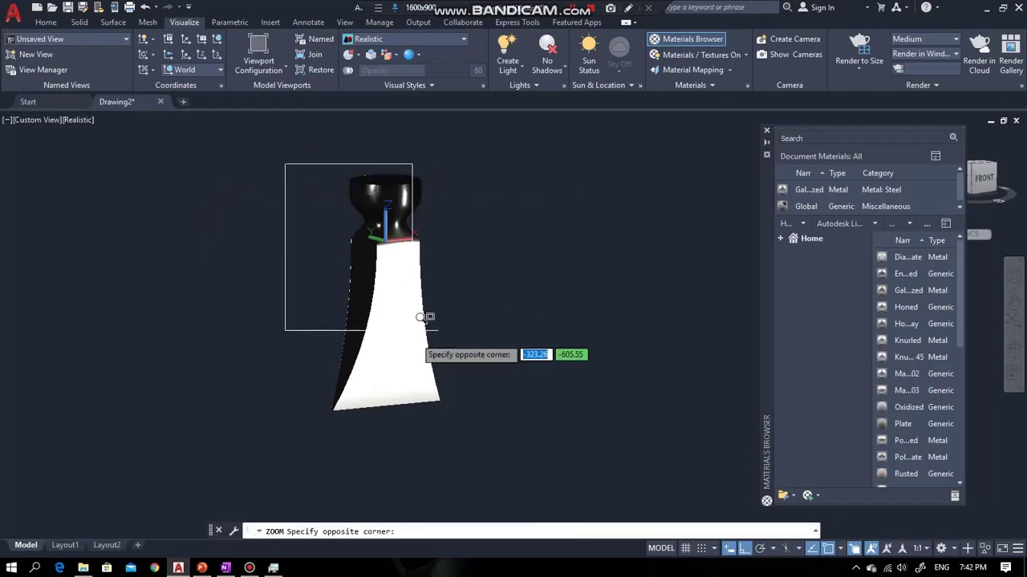
{"action": "left_click", "coordinate": [478, 437]}
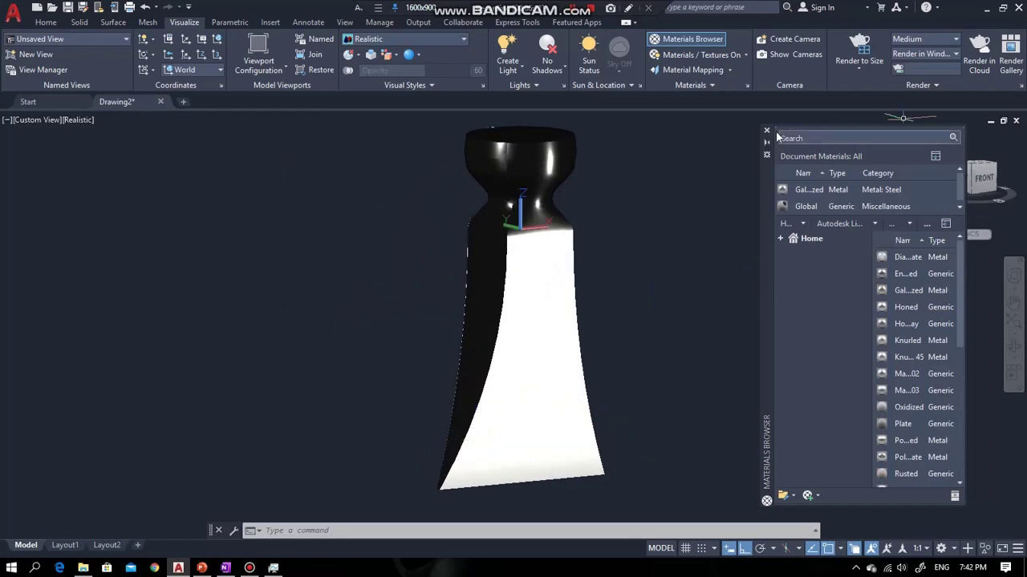
{"action": "left_click", "coordinate": [767, 130]}
{"action": "left_click", "coordinate": [942, 137]}
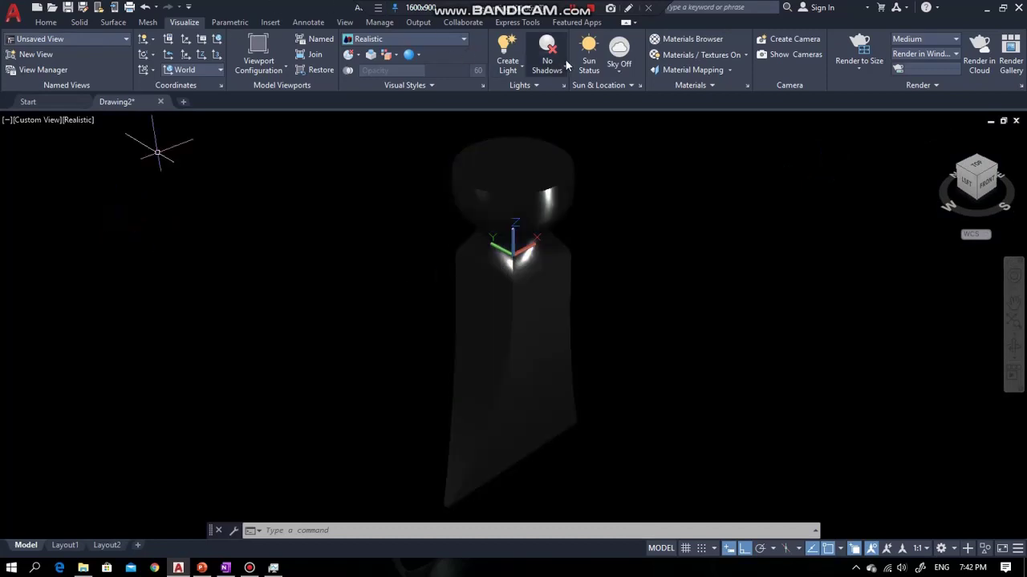
Turn on sunlight with the recommended exposure adjustment and switch on the render environment.
{"action": "left_click", "coordinate": [589, 56]}
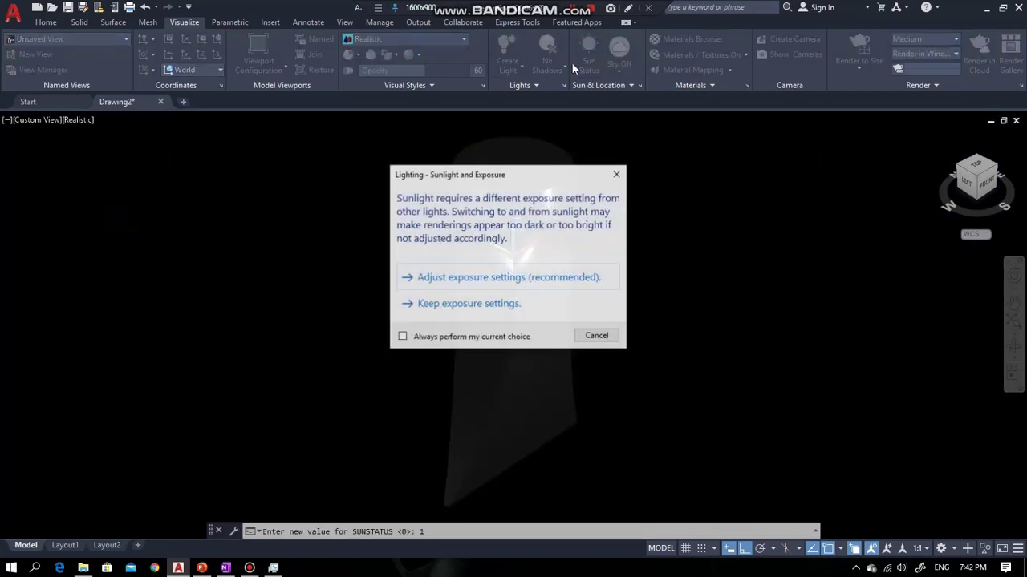
{"action": "left_click", "coordinate": [464, 278]}
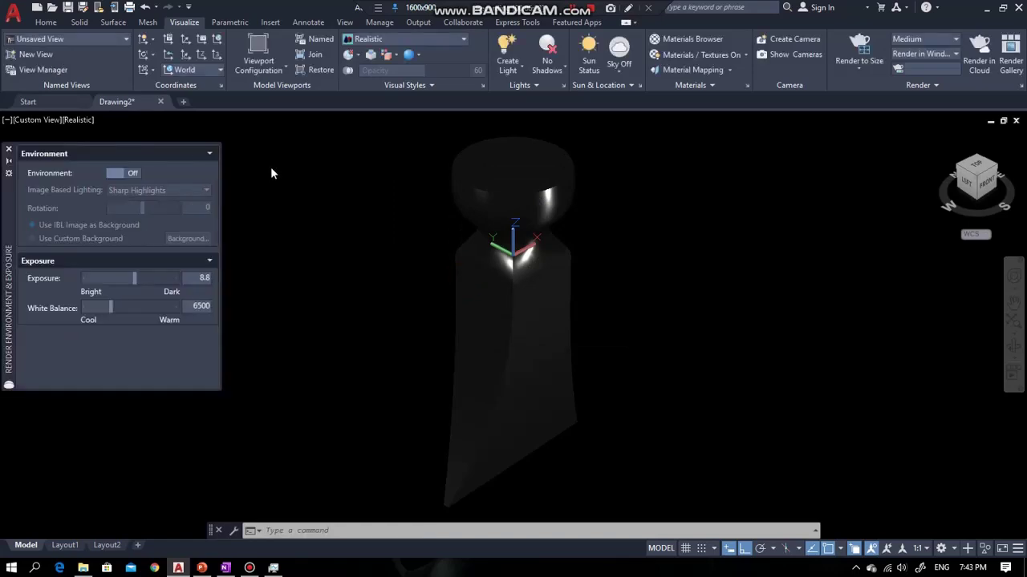
{"action": "left_click", "coordinate": [132, 174]}
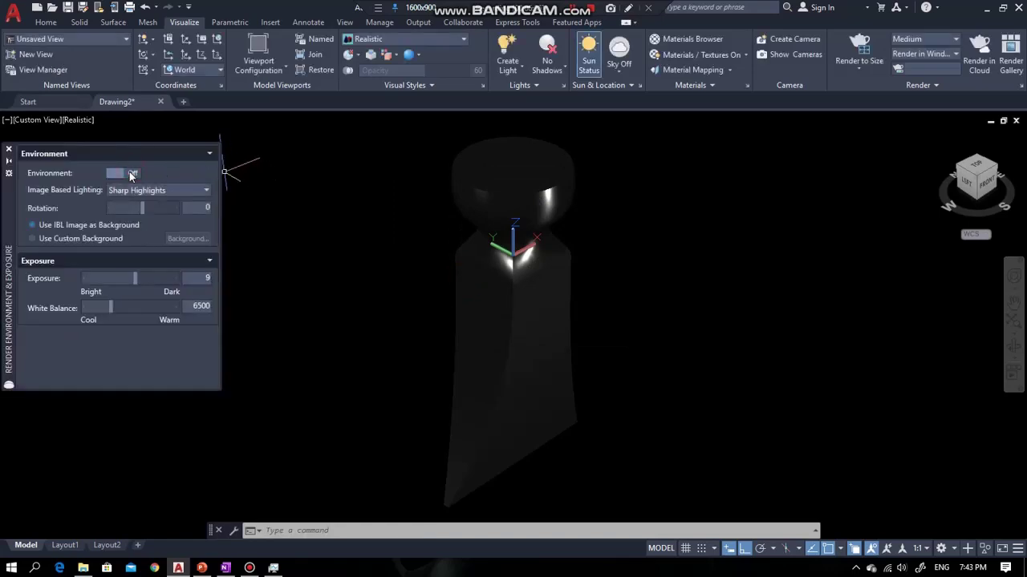
Use a custom gradient background for the render environment and close the environment and exposure settings.
{"action": "left_click", "coordinate": [113, 240]}
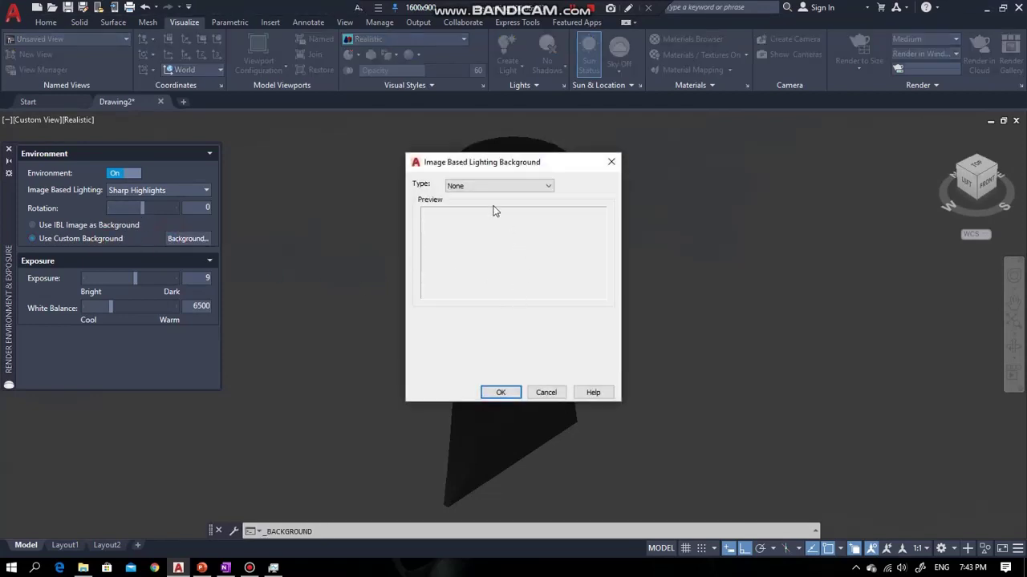
{"action": "left_click", "coordinate": [492, 186]}
{"action": "left_click", "coordinate": [468, 210]}
{"action": "left_click", "coordinate": [502, 391]}
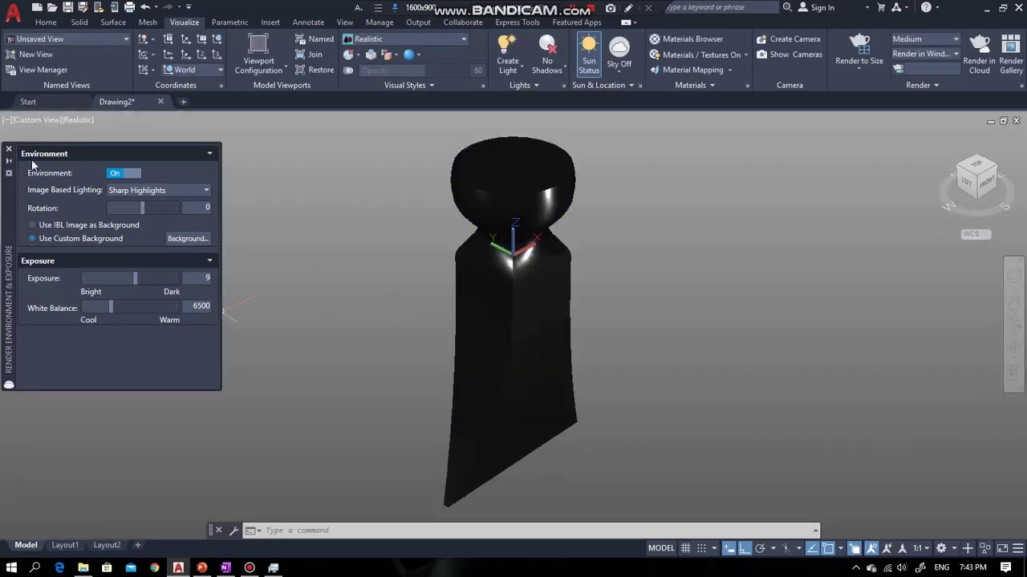
{"action": "left_click", "coordinate": [10, 150]}
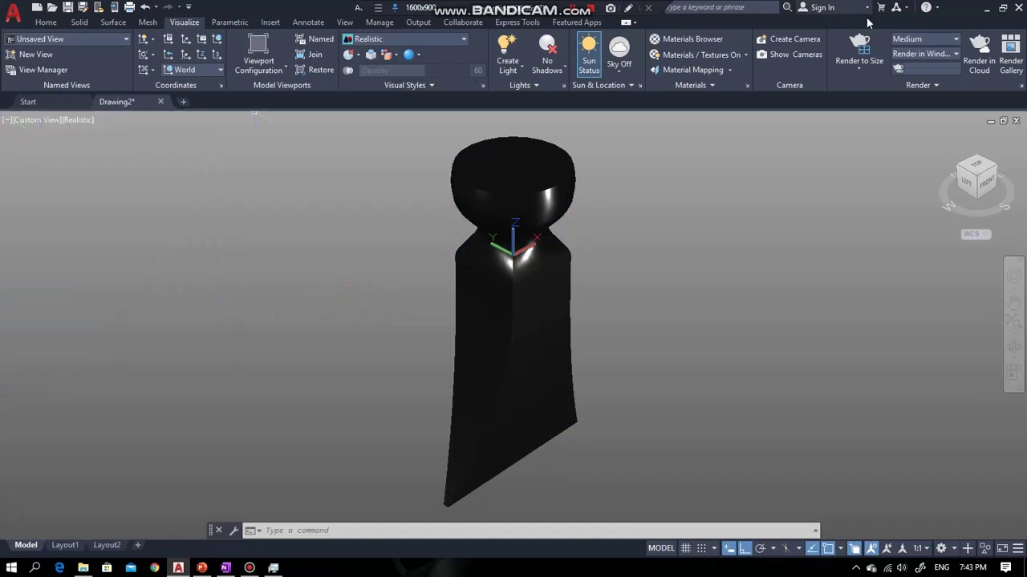
Render the solid at medium quality and 1920 x 1080 px Full HDTV without the Medium Images Library, then minimize the render window.
{"action": "left_click", "coordinate": [924, 40]}
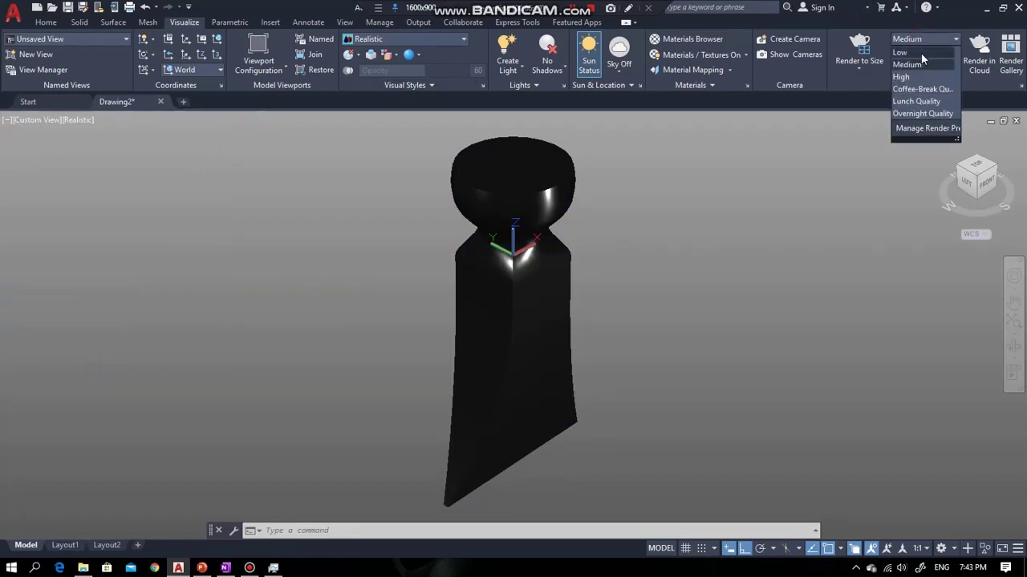
{"action": "left_click", "coordinate": [915, 33]}
{"action": "left_click", "coordinate": [859, 69]}
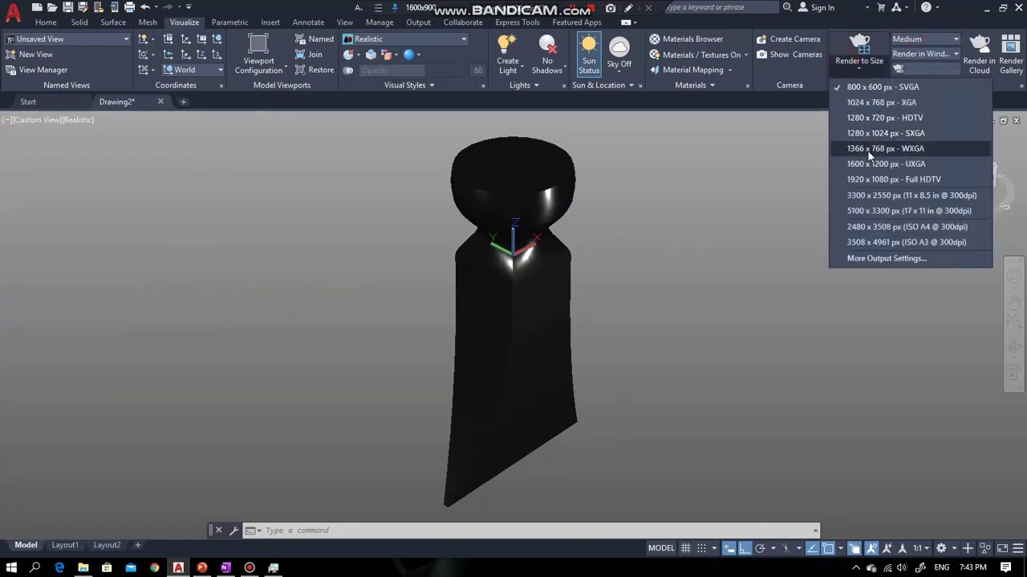
{"action": "left_click", "coordinate": [868, 179]}
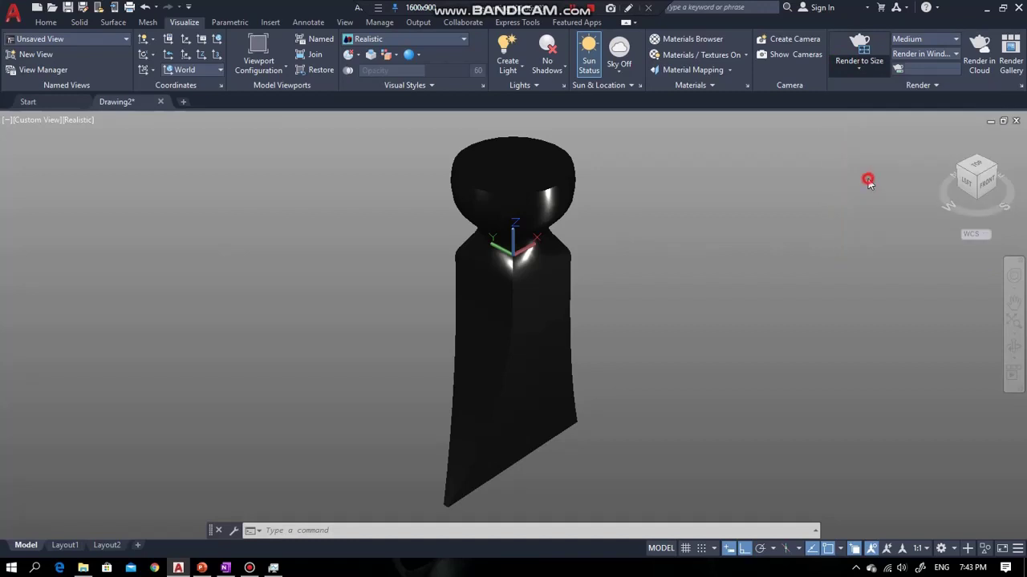
{"action": "left_click", "coordinate": [857, 42]}
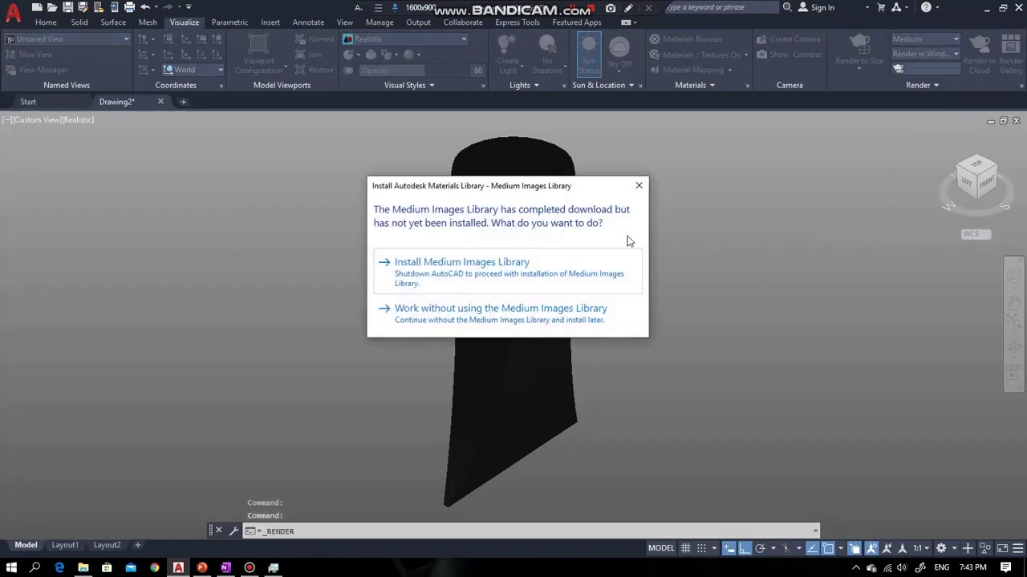
{"action": "left_click", "coordinate": [498, 312]}
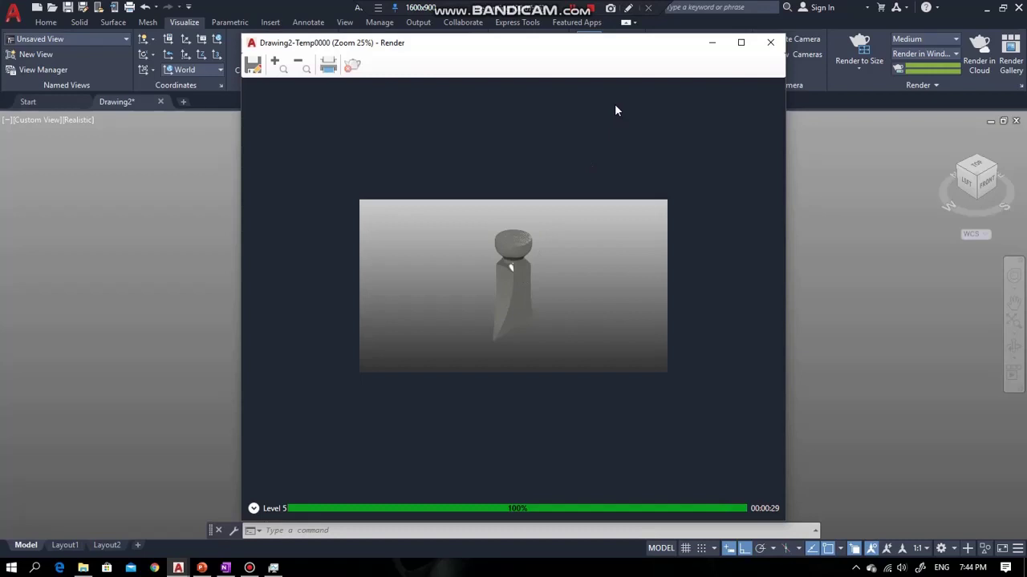
{"action": "left_click", "coordinate": [712, 43]}
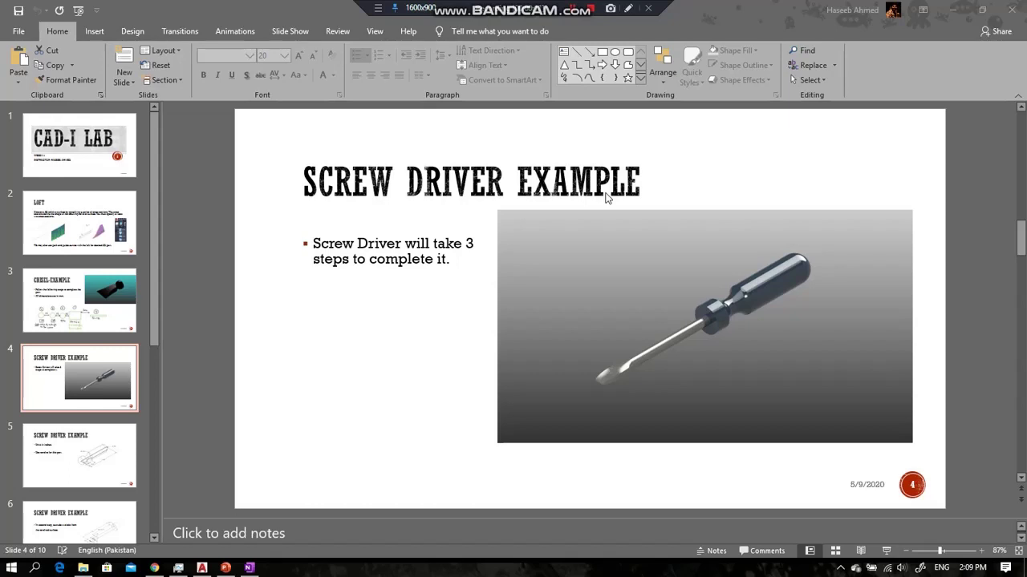
Review the screwdriver example slides for the revolved handle and extruded shaft drawings, ending on the handle slide.
{"action": "left_click", "coordinate": [361, 323]}
{"action": "scroll", "coordinate": [361, 324], "scroll_direction": "down", "scroll_amount": 1}
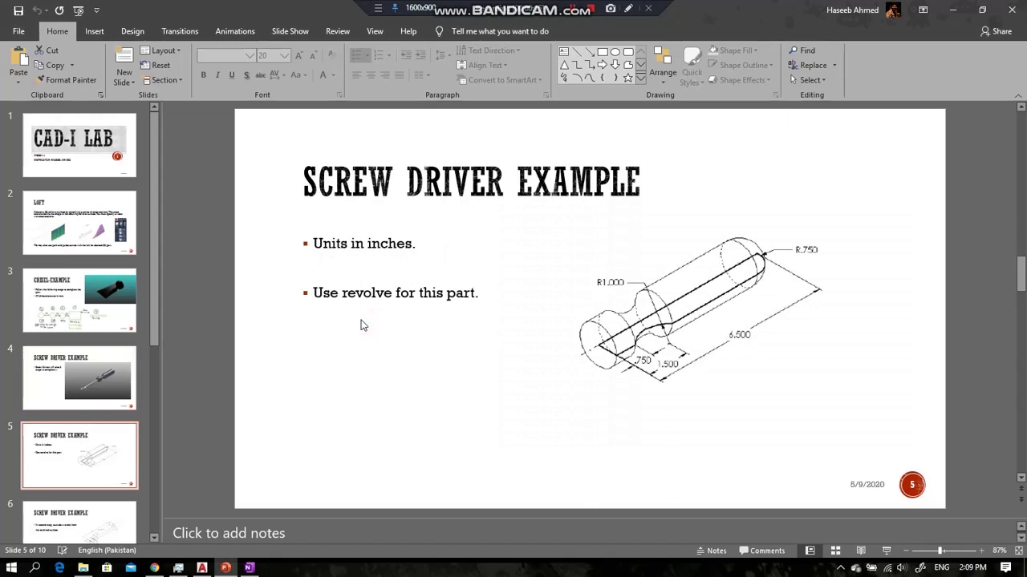
{"action": "scroll", "coordinate": [361, 324], "scroll_direction": "down", "scroll_amount": 1}
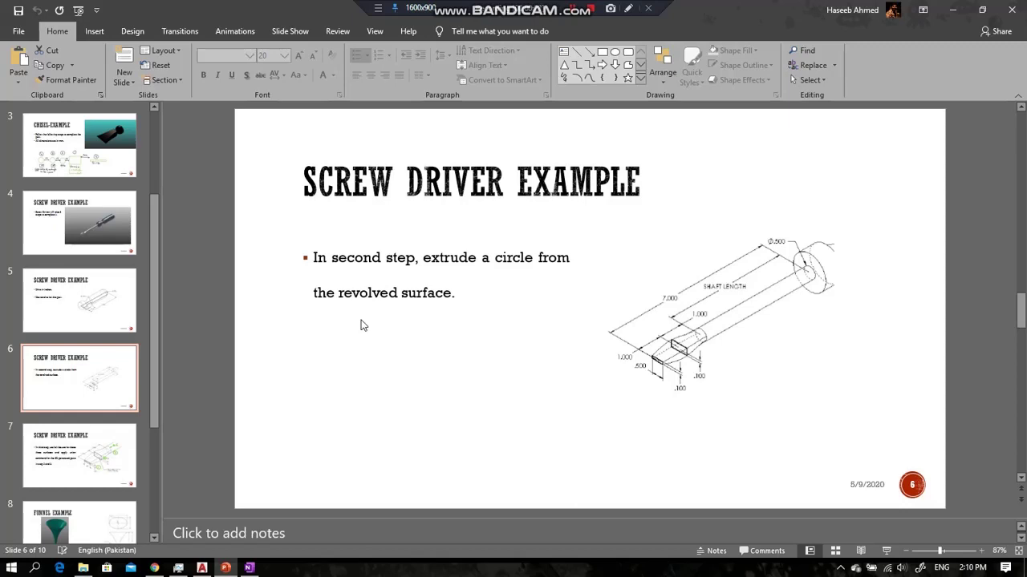
{"action": "scroll", "coordinate": [361, 324], "scroll_direction": "up", "scroll_amount": 1}
{"action": "scroll", "coordinate": [361, 324], "scroll_direction": "up", "scroll_amount": 1}
{"action": "scroll", "coordinate": [361, 324], "scroll_direction": "down", "scroll_amount": 1}
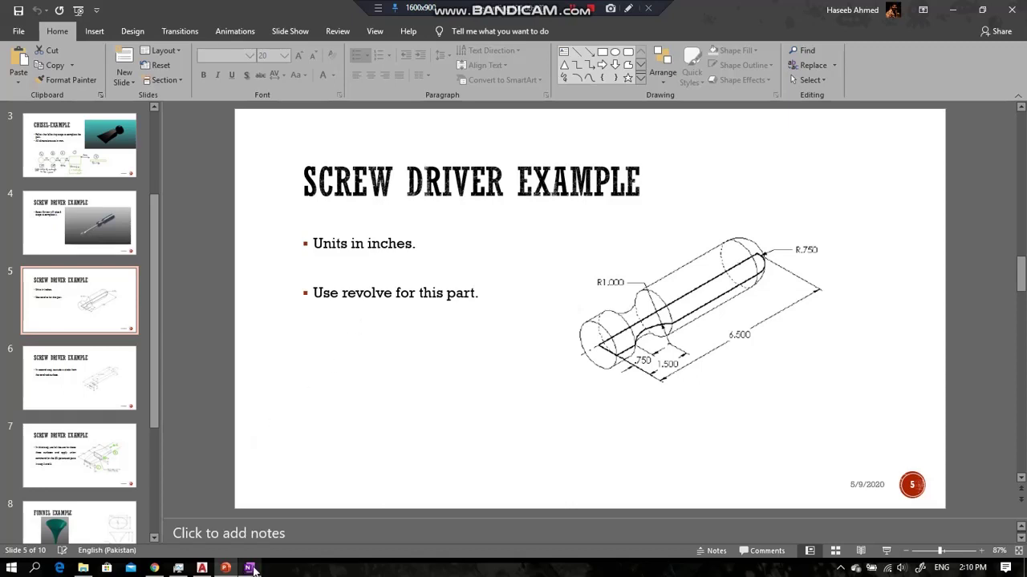
Switch to the OneNote Screw Driver page and trace the handle profile's short end edges and rounded end arc in orange ink.
{"action": "left_click", "coordinate": [249, 568]}
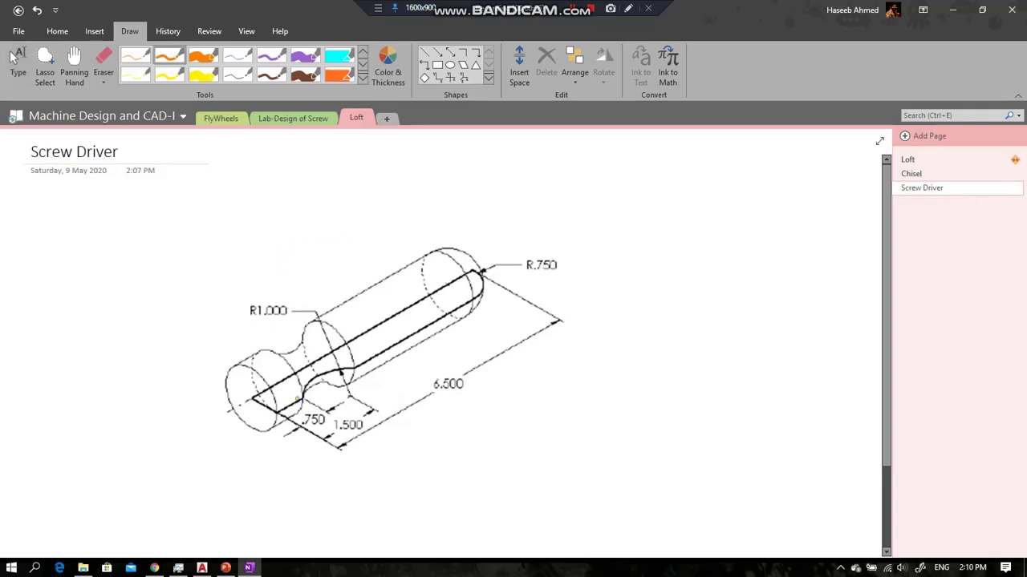
{"action": "left_click_drag", "start_coordinate": [304, 397], "coordinate": [277, 411]}
{"action": "left_click_drag", "start_coordinate": [278, 412], "coordinate": [251, 397]}
{"action": "left_click", "coordinate": [472, 271]}
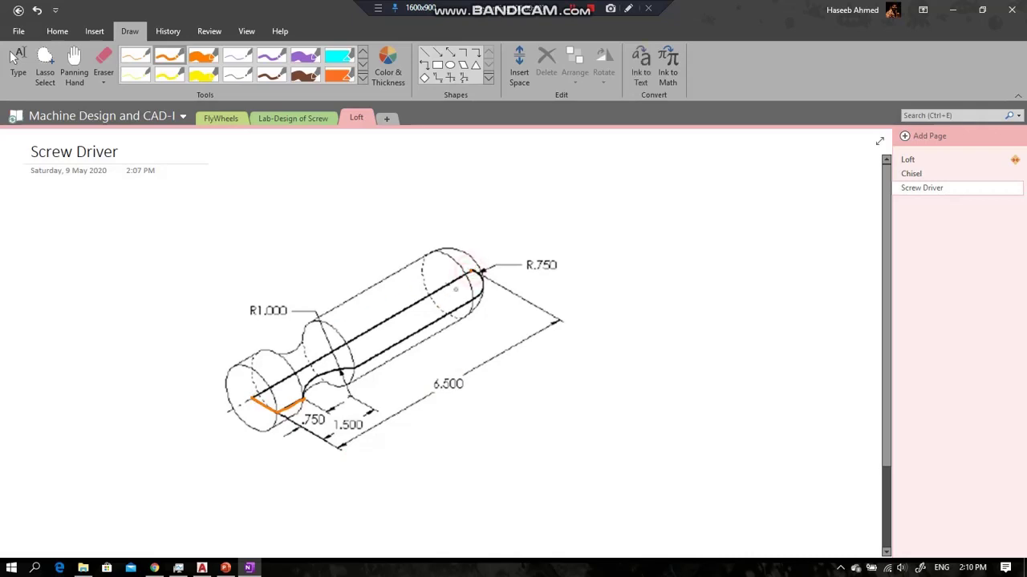
{"action": "left_click_drag", "start_coordinate": [471, 272], "coordinate": [479, 299]}
Mark in orange ink the start of the 6.500 dimension and the extension line of the 1.500 dimension.
{"action": "left_click", "coordinate": [336, 447]}
{"action": "left_click_drag", "start_coordinate": [337, 447], "coordinate": [345, 451]}
{"action": "left_click", "coordinate": [349, 397]}
{"action": "left_click", "coordinate": [350, 397]}
{"action": "left_click_drag", "start_coordinate": [347, 399], "coordinate": [366, 387]}
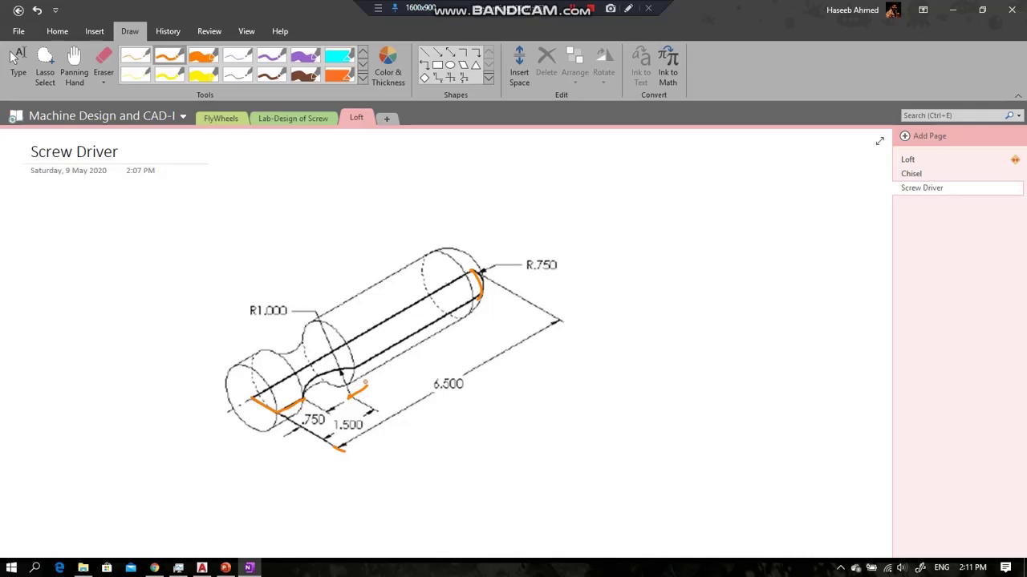
{"action": "left_click", "coordinate": [12, 57]}
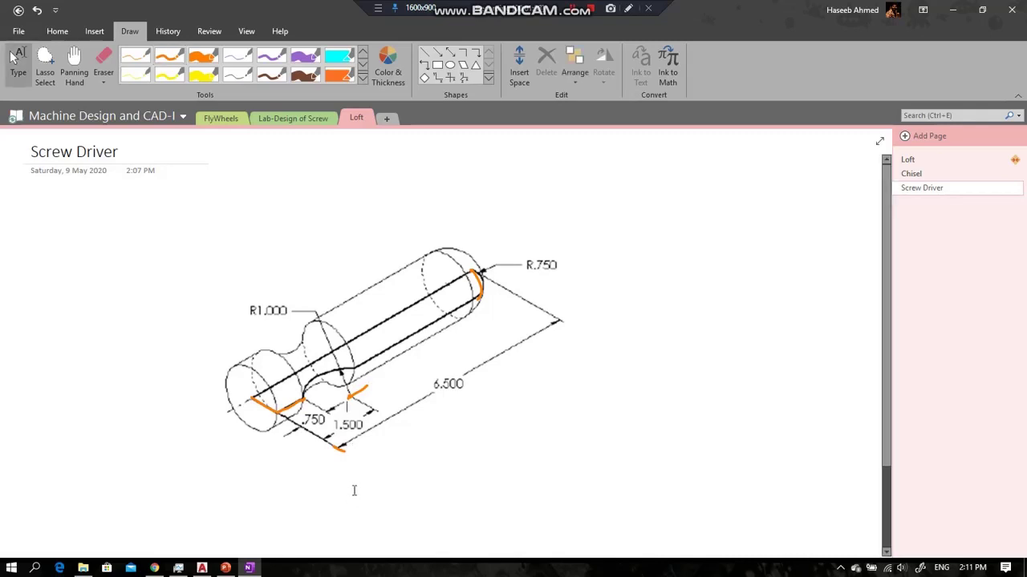
Switch to AutoCAD and display the empty drawing in the Realistic visual style from the SW Isometric view.
{"action": "left_click", "coordinate": [201, 568]}
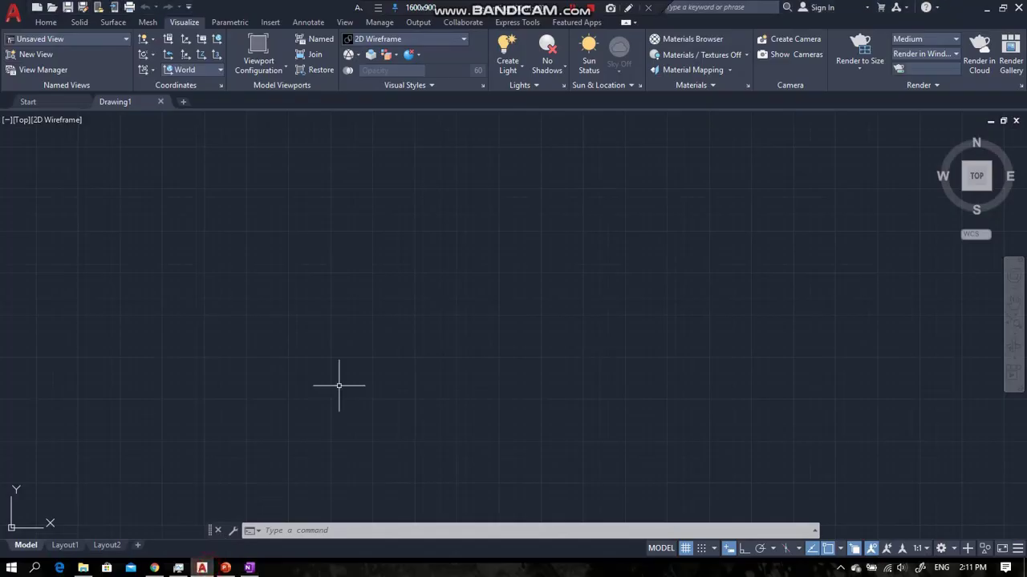
{"action": "left_click", "coordinate": [461, 40]}
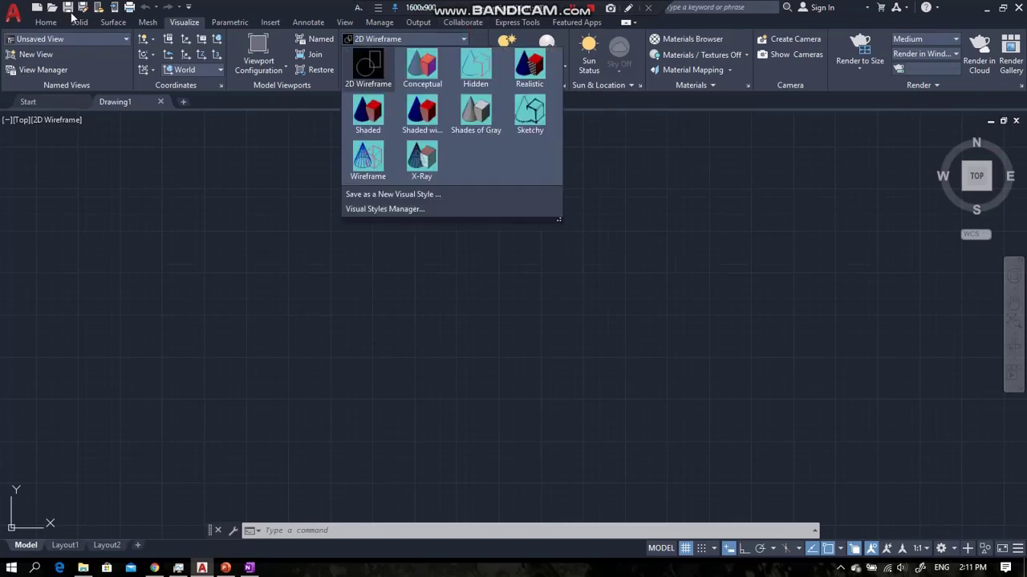
{"action": "left_click", "coordinate": [513, 70]}
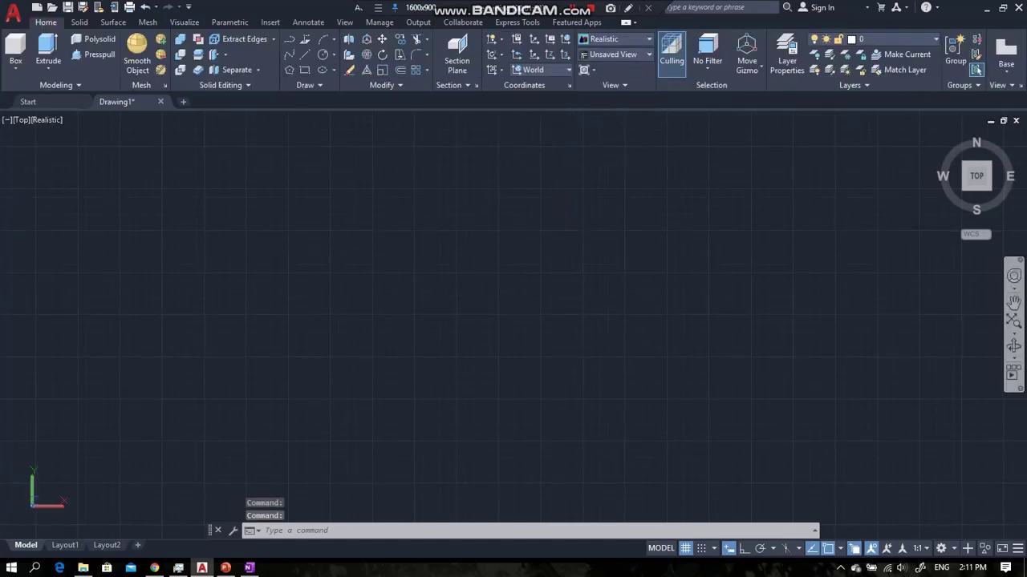
{"action": "left_click", "coordinate": [963, 194]}
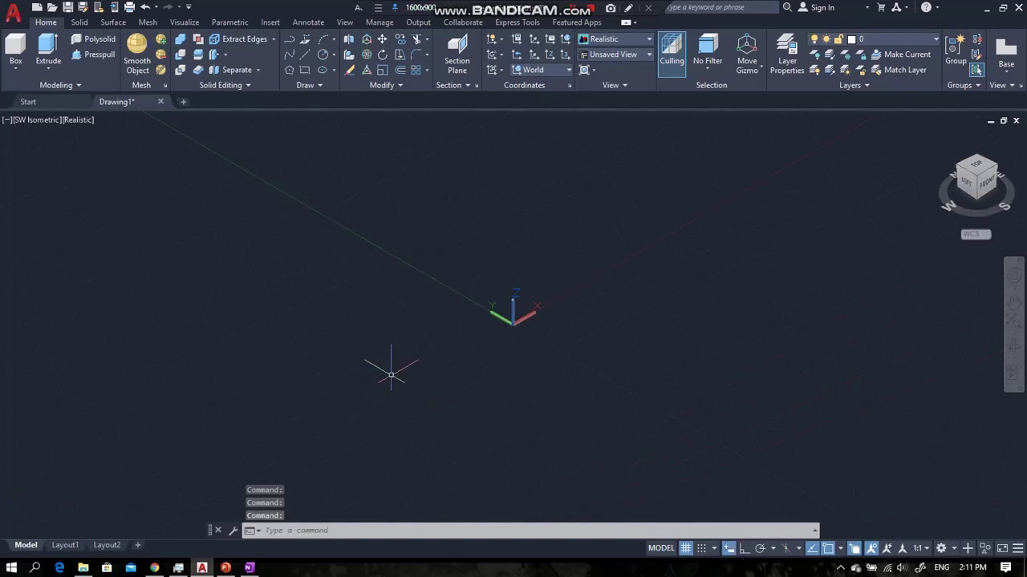
Configure the drawing units to inches with a length precision of 0.00.
{"action": "type", "text": "UN"}
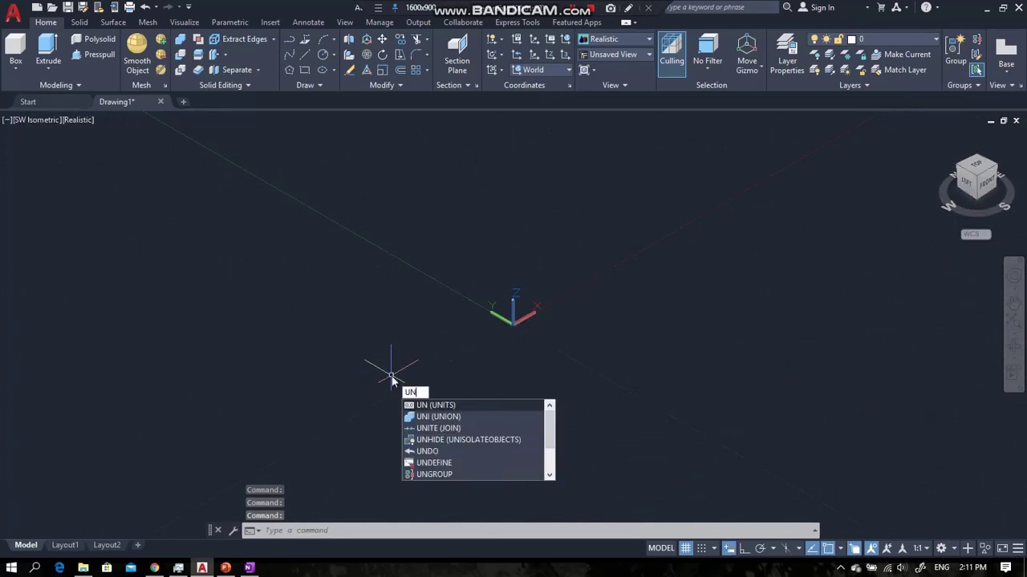
{"action": "key", "text": "Return"}
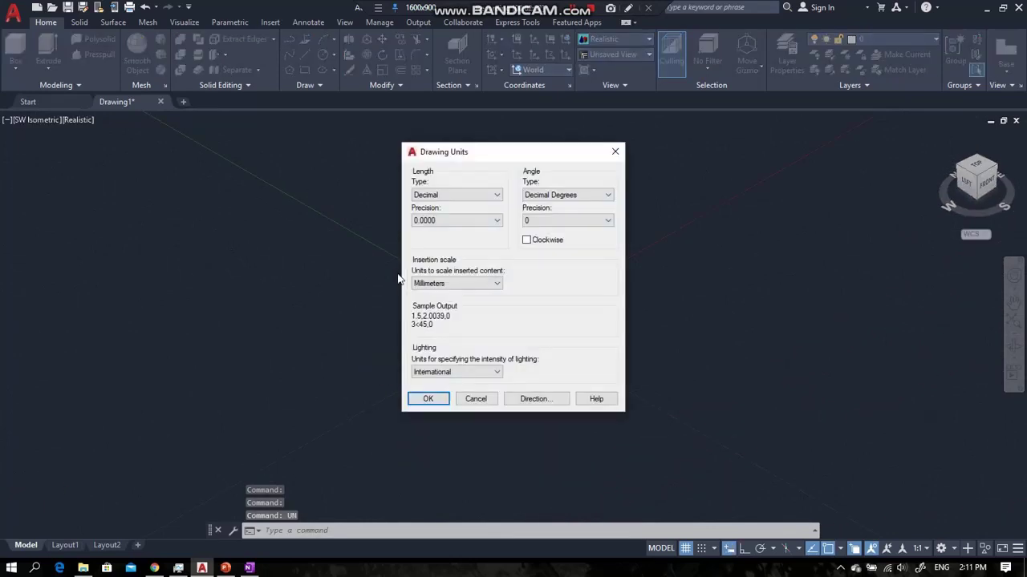
{"action": "left_click", "coordinate": [411, 283]}
{"action": "left_click", "coordinate": [423, 305]}
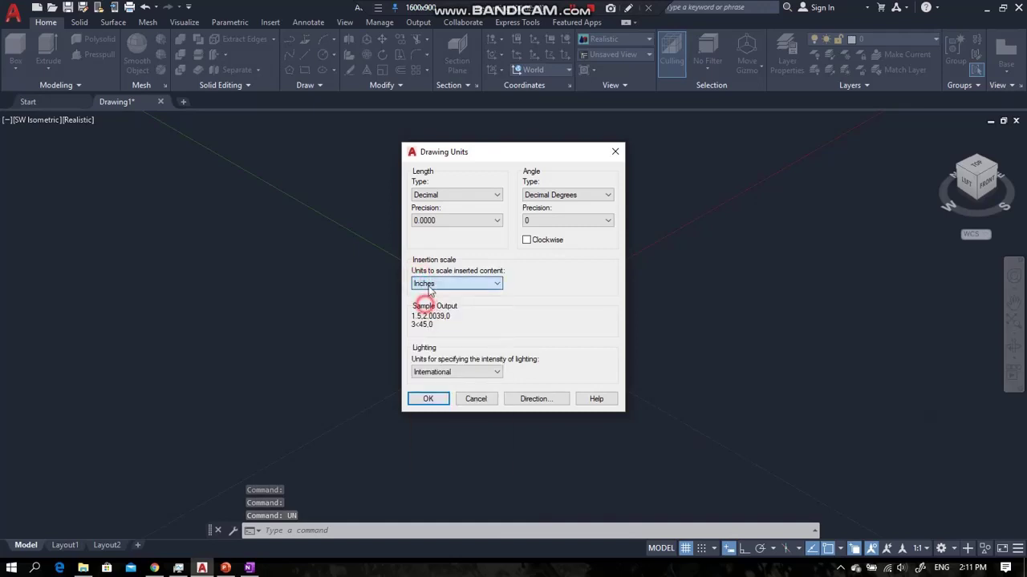
{"action": "left_click", "coordinate": [451, 225]}
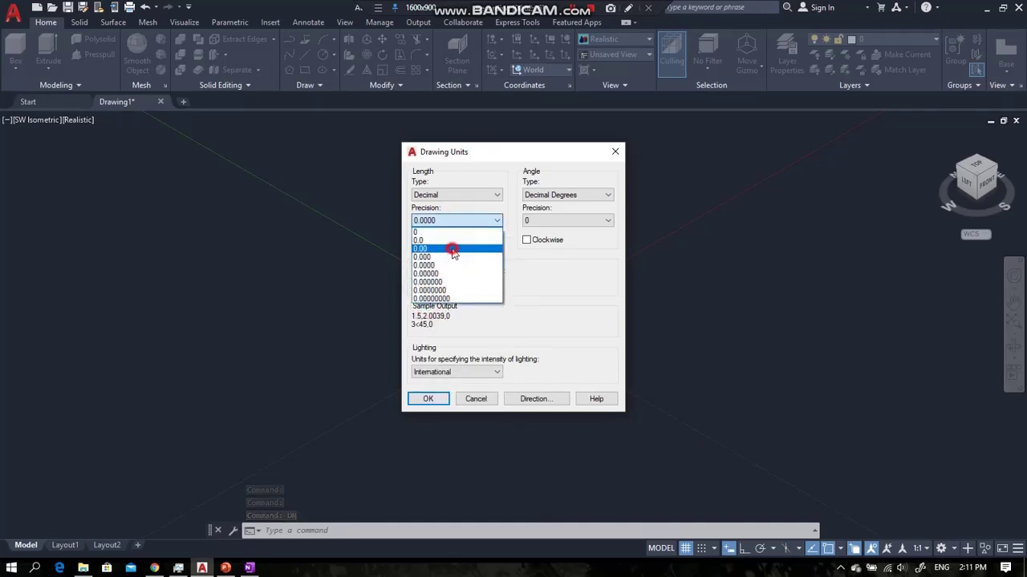
{"action": "left_click", "coordinate": [454, 247]}
{"action": "left_click", "coordinate": [425, 399]}
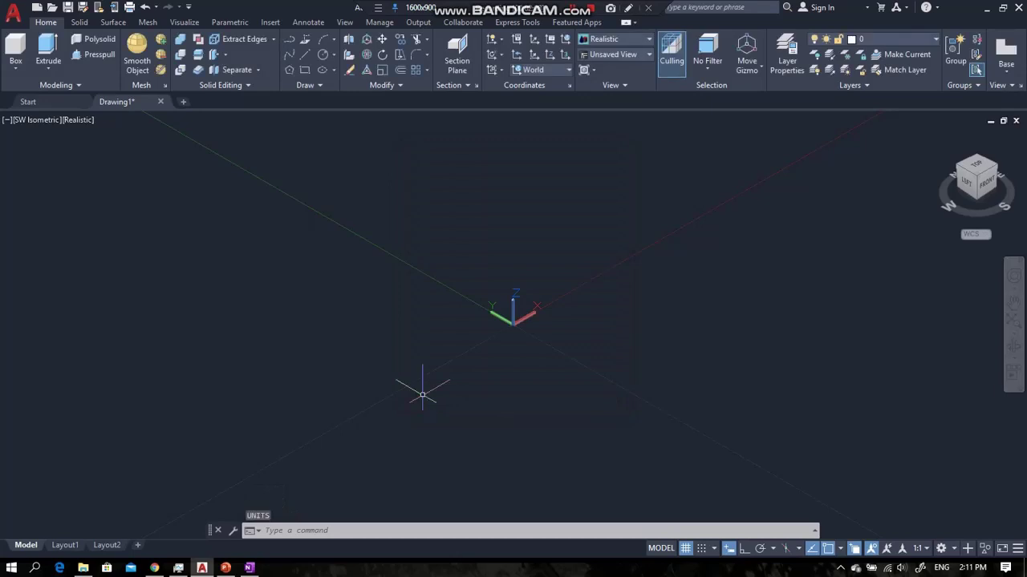
Set the model space limits from 0,0 to 100,100.
{"action": "type", "text": "LIMITS"}
{"action": "key", "text": "Return"}
{"action": "type", "text": "0,0"}
{"action": "key", "text": "Return"}
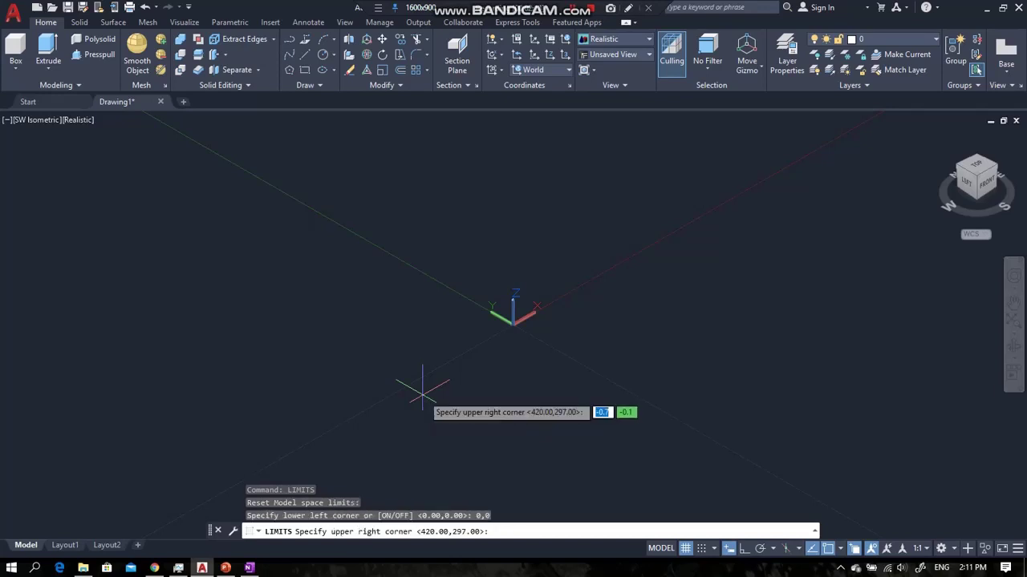
{"action": "type", "text": "100,100"}
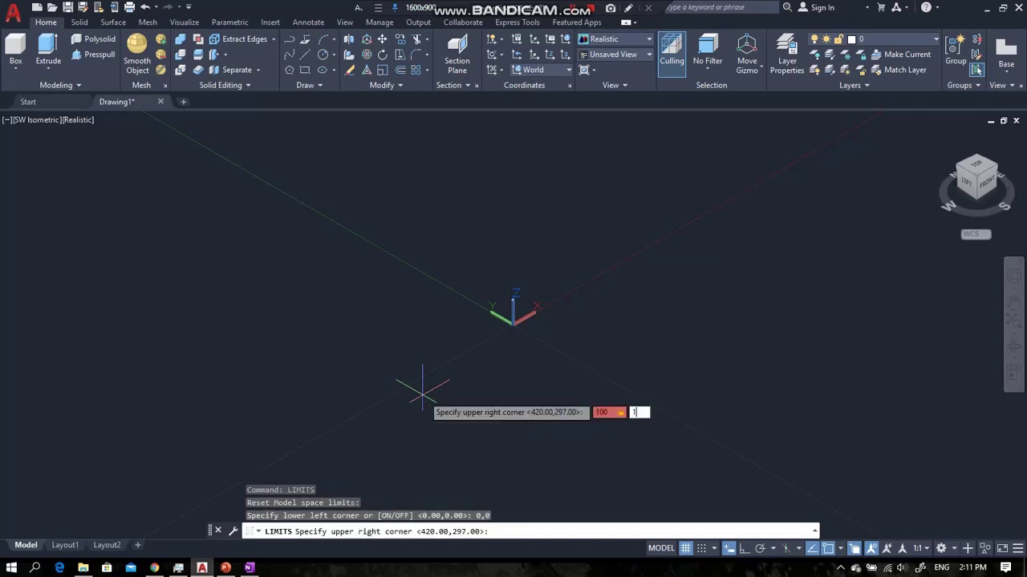
{"action": "key", "text": "Return"}
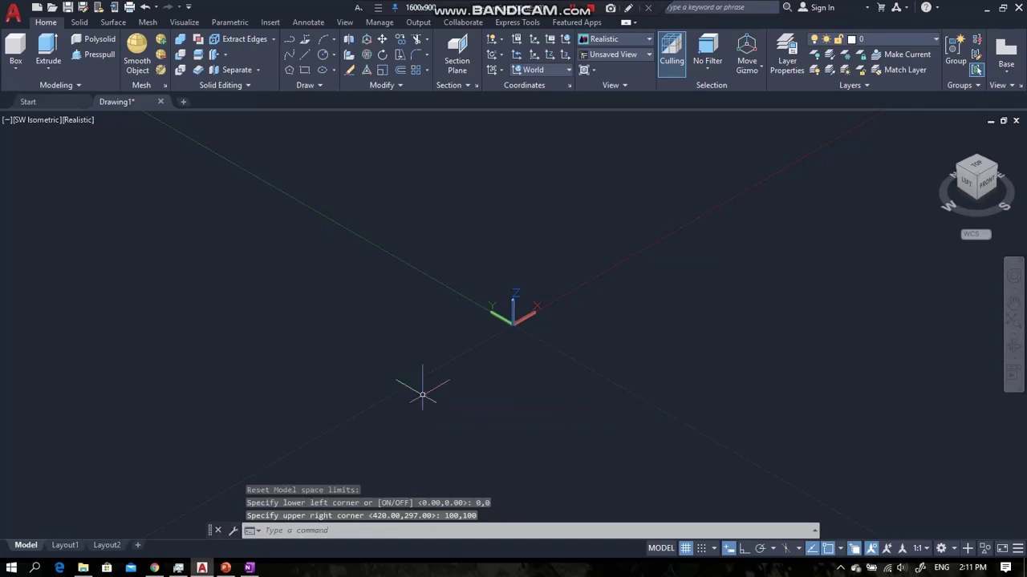
With Ortho on, draw a line from 0.75,0 running 0.75 back along the X axis to the origin.
{"action": "middle_click_drag", "start_coordinate": [458, 313], "coordinate": [406, 378]}
{"action": "key", "text": "Escape"}
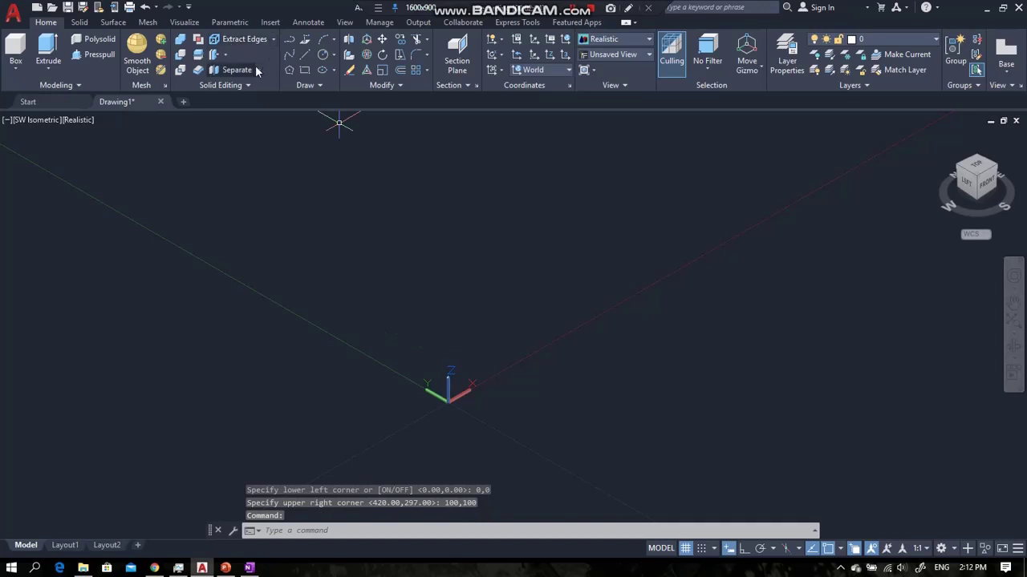
{"action": "left_click", "coordinate": [305, 54]}
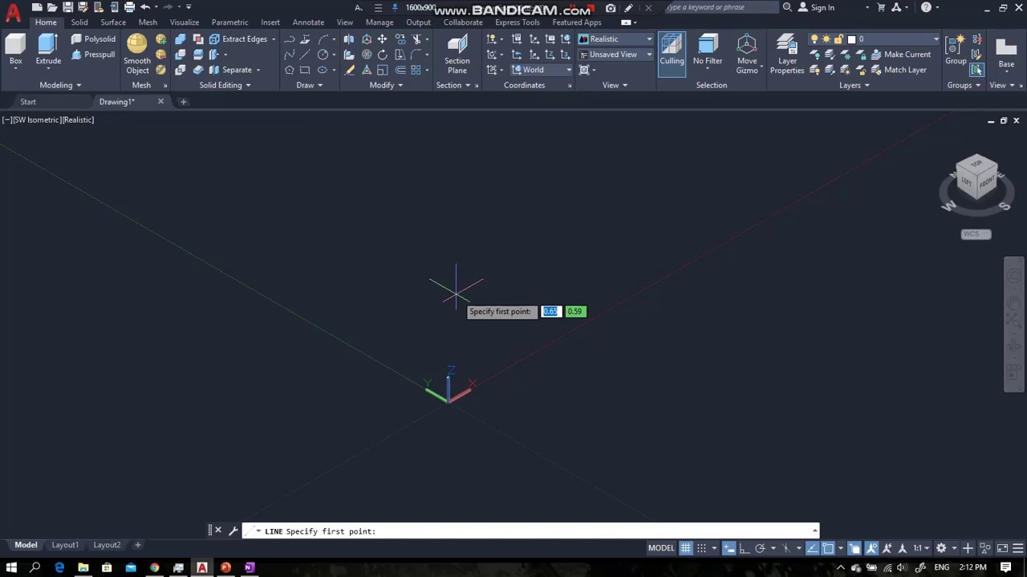
{"action": "type", "text": "0.75"}
{"action": "key", "text": "Tab"}
{"action": "type", "text": "0"}
{"action": "key", "text": "Return"}
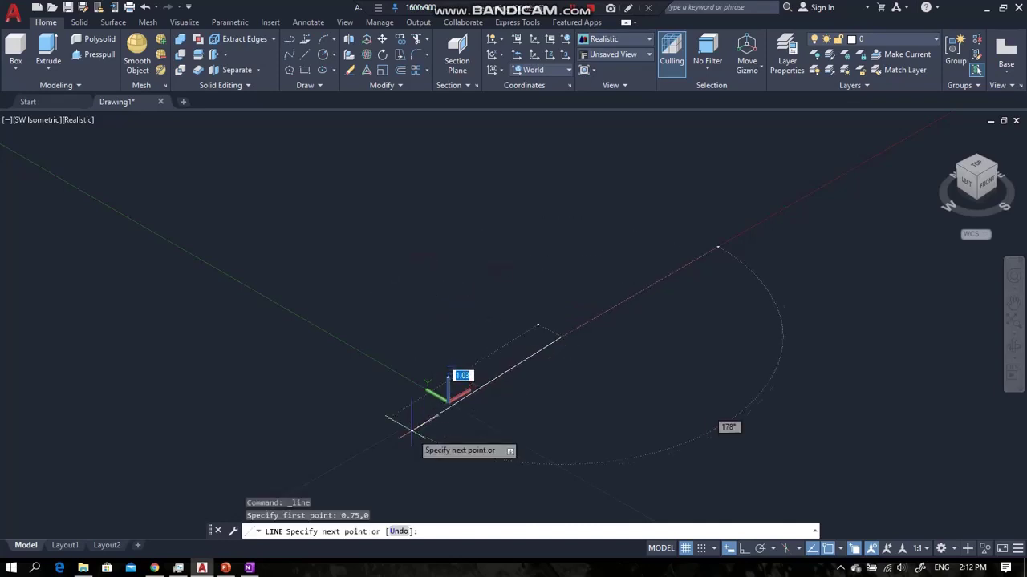
{"action": "left_click", "coordinate": [744, 548]}
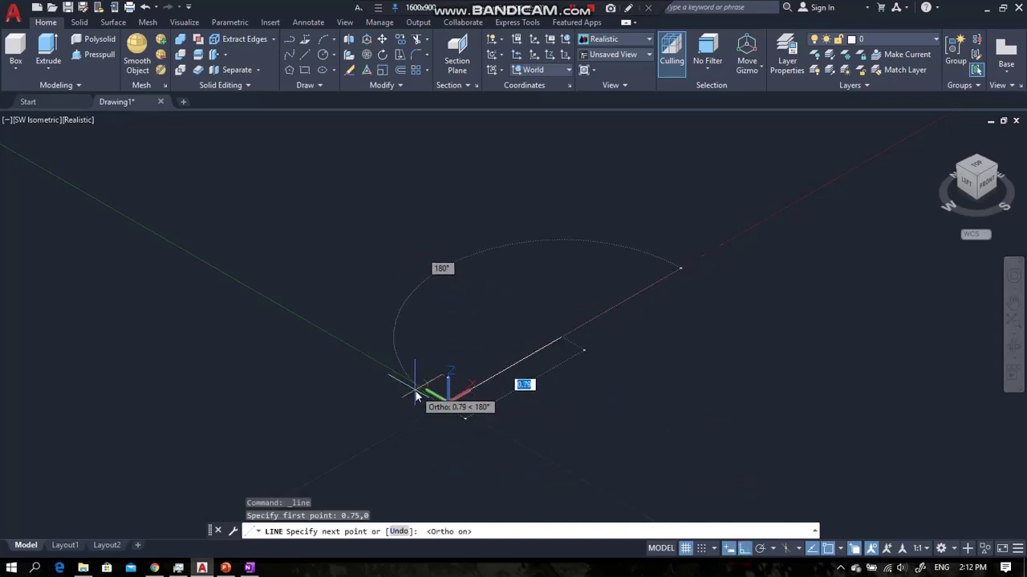
{"action": "type", "text": "0.74"}
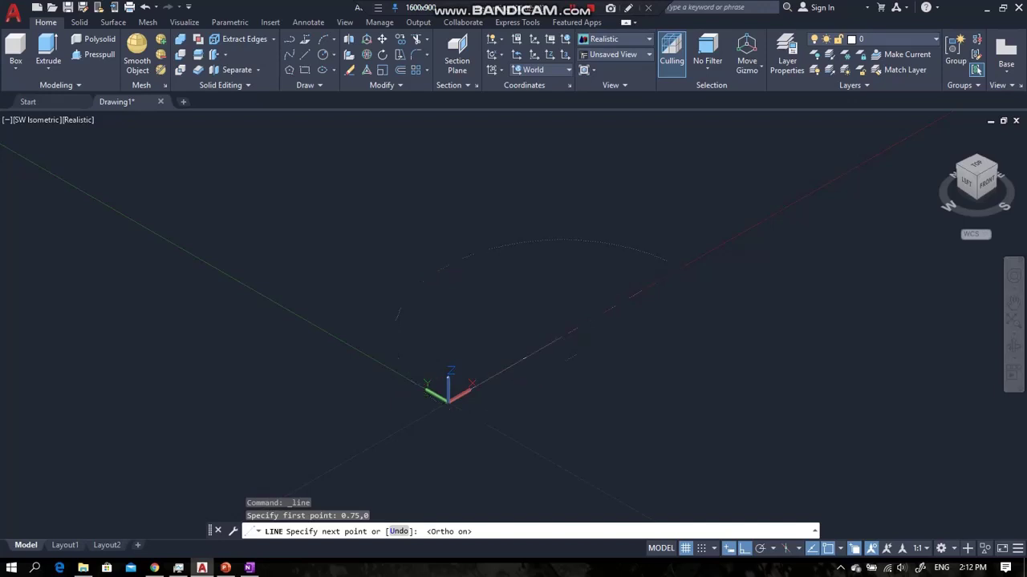
{"action": "type", "text": "0.75"}
{"action": "key", "text": "Return"}
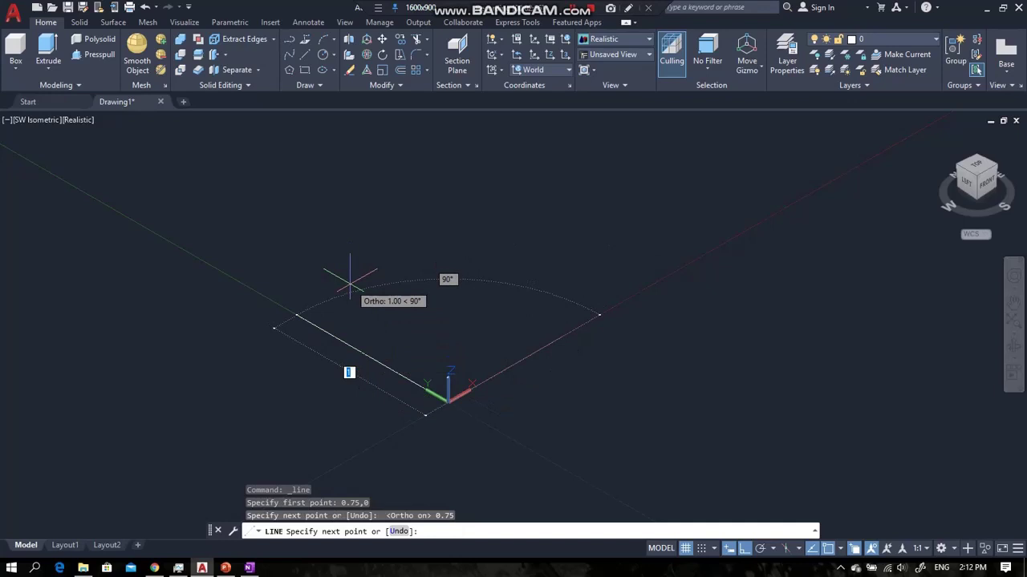
Continue the line 0.75 along the positive Y axis and 6.6 along the positive X direction, and end the Line command.
{"action": "type", "text": "0.75"}
{"action": "key", "text": "Return"}
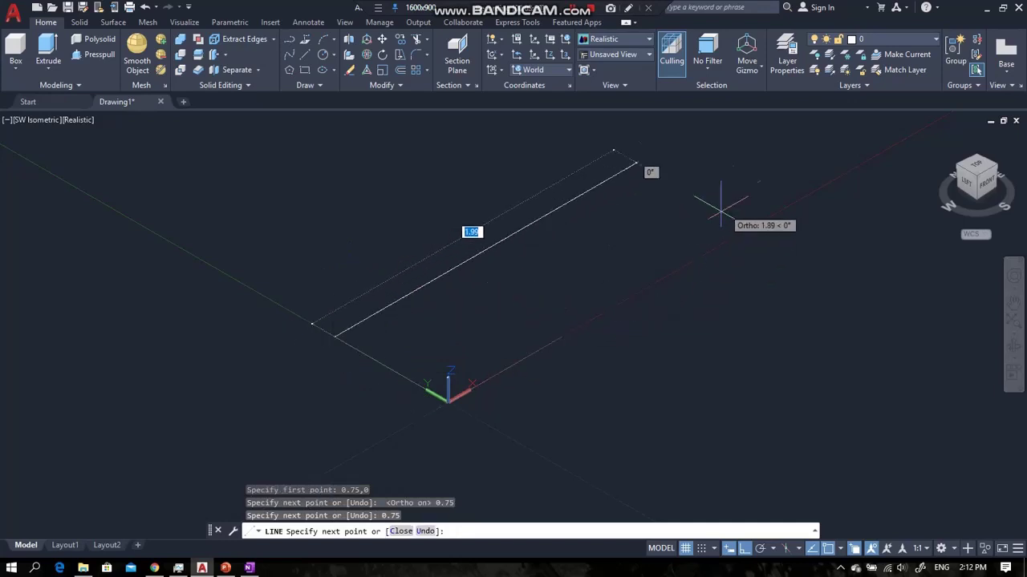
{"action": "type", "text": "3.5"}
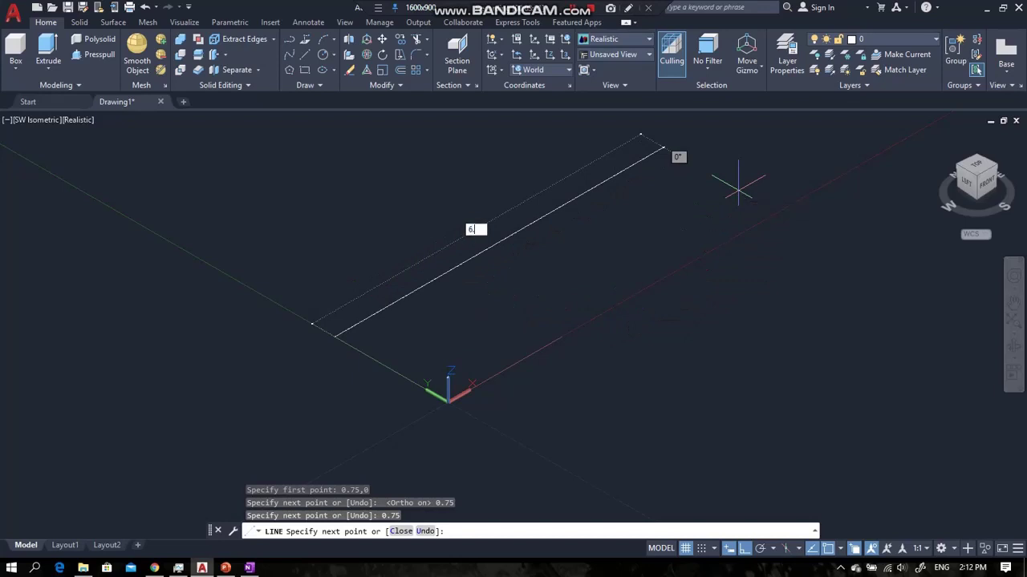
{"action": "key", "text": "Return"}
{"action": "scroll", "coordinate": [733, 183], "scroll_direction": "down", "scroll_amount": 3}
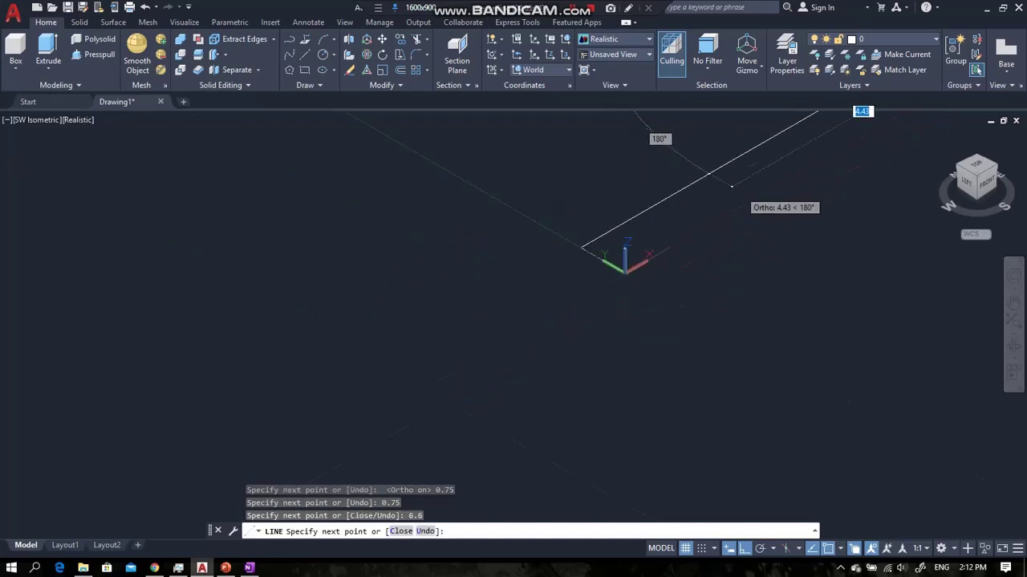
{"action": "middle_click_drag", "start_coordinate": [693, 230], "coordinate": [561, 297]}
{"action": "scroll", "coordinate": [607, 286], "scroll_direction": "up", "scroll_amount": 4}
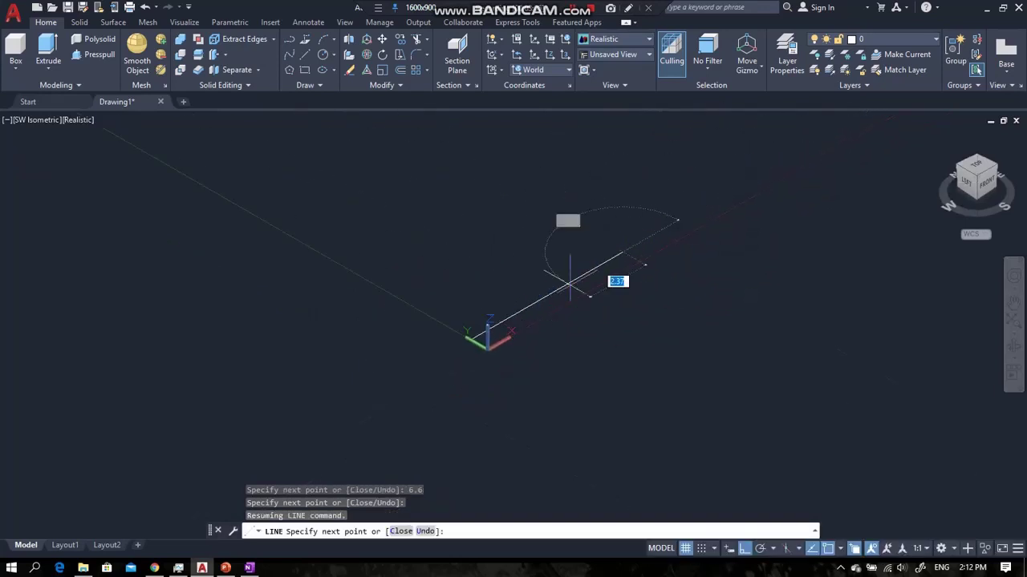
{"action": "key", "text": "Escape"}
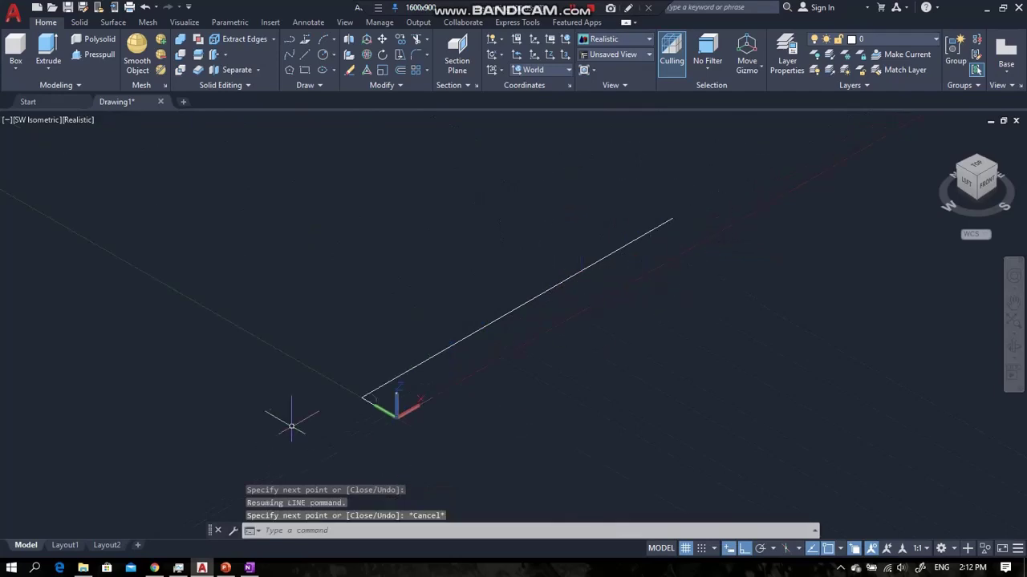
Switch to the OneNote page with the screwdriver sketch and add the calculation 6.5-2.25 = 4.25 beside the drawing.
{"action": "left_click", "coordinate": [226, 568]}
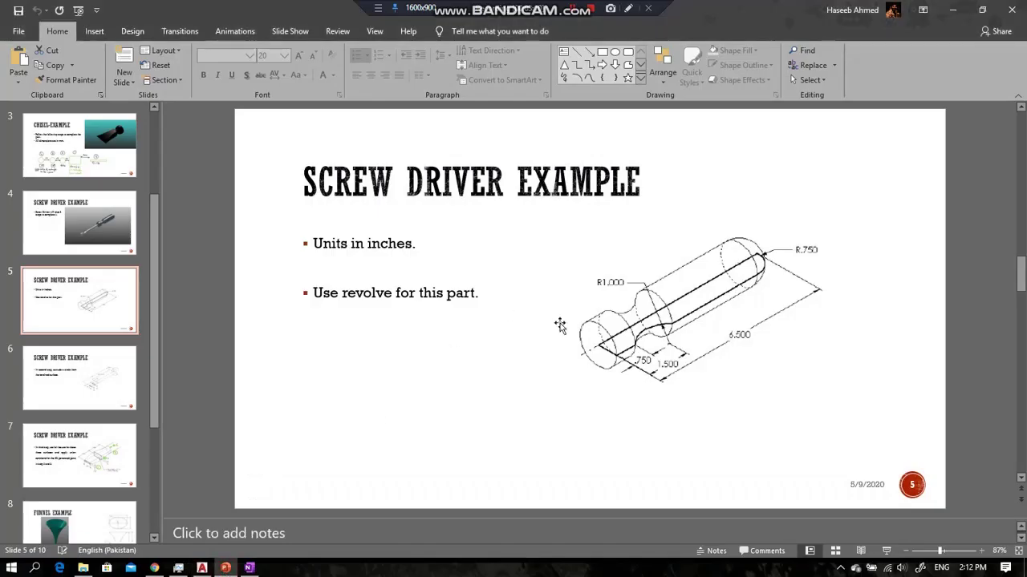
{"action": "left_click", "coordinate": [250, 568]}
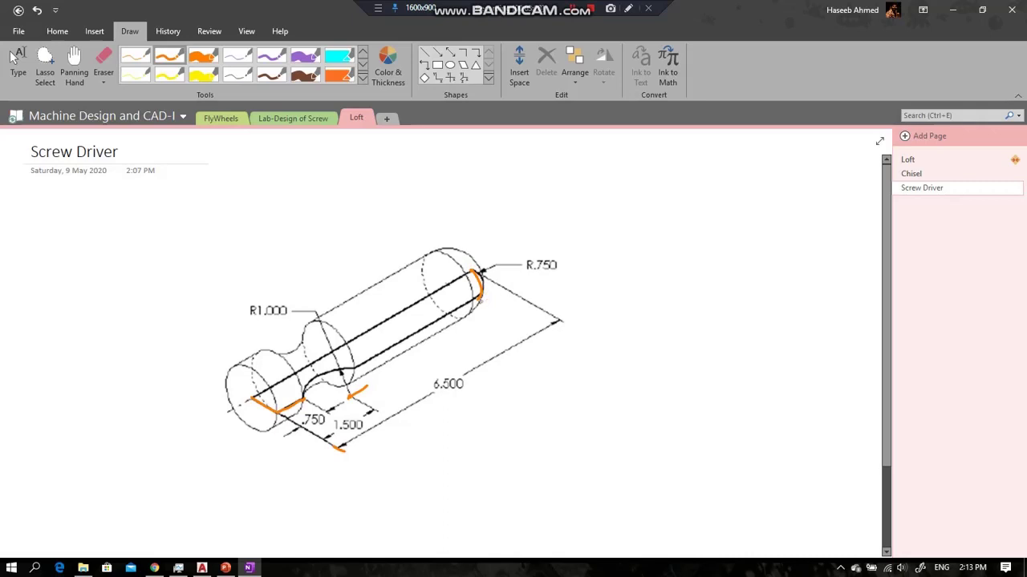
{"action": "left_click", "coordinate": [18, 62]}
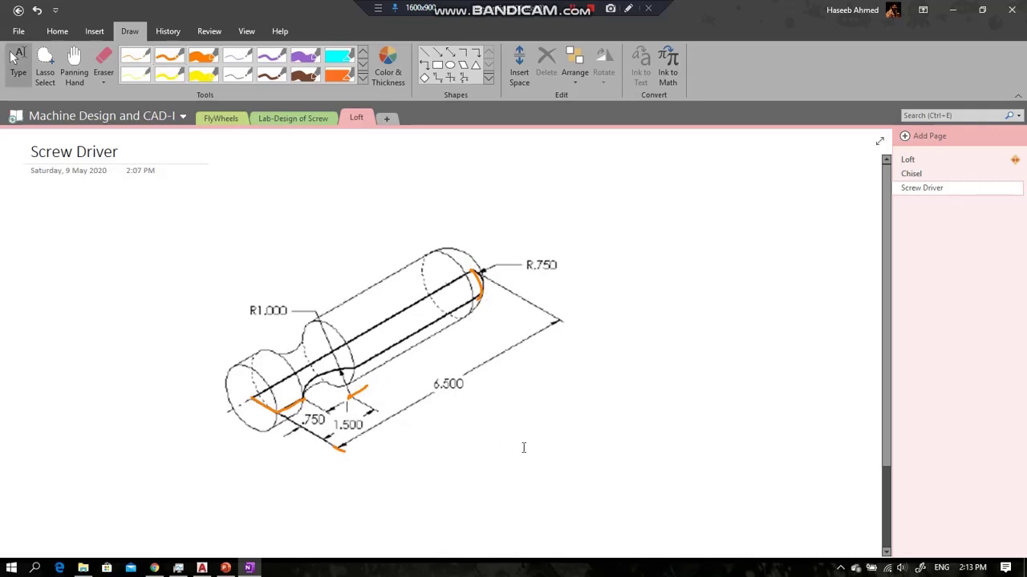
{"action": "left_click", "coordinate": [469, 432]}
{"action": "left_click", "coordinate": [676, 423]}
{"action": "type", "text": "6"}
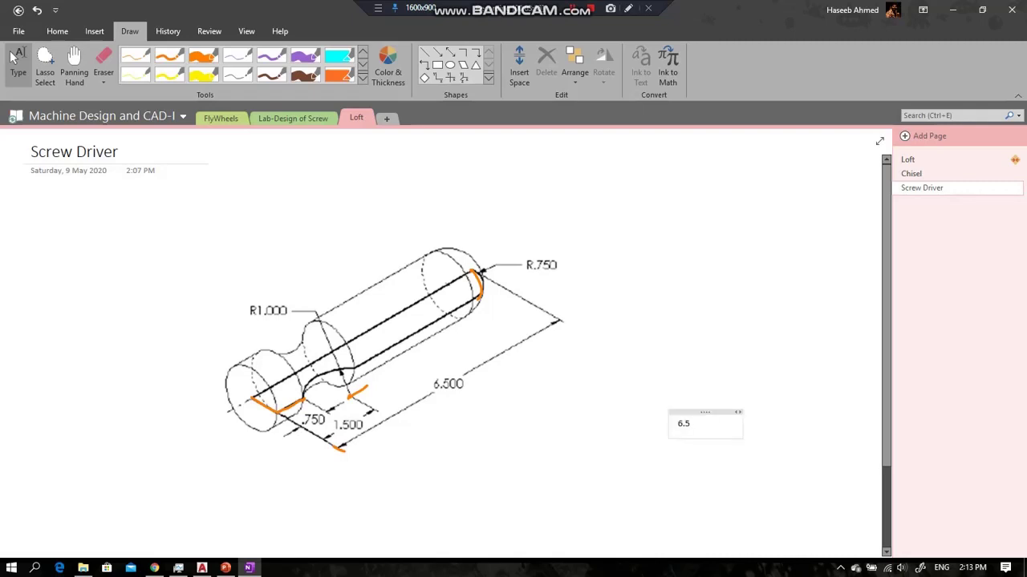
{"action": "type", "text": ".5-"}
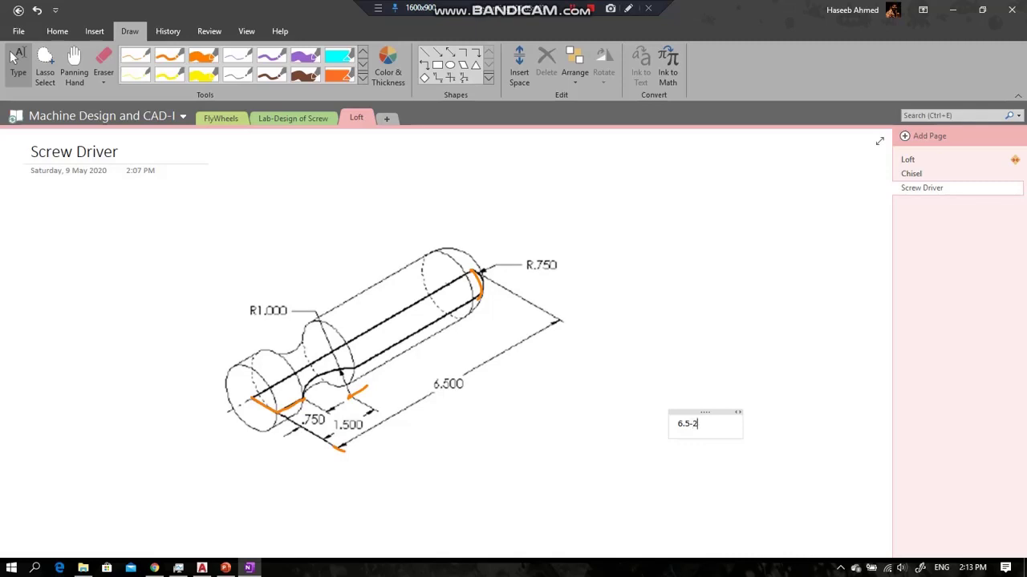
{"action": "type", "text": "2.25 = 4.25"}
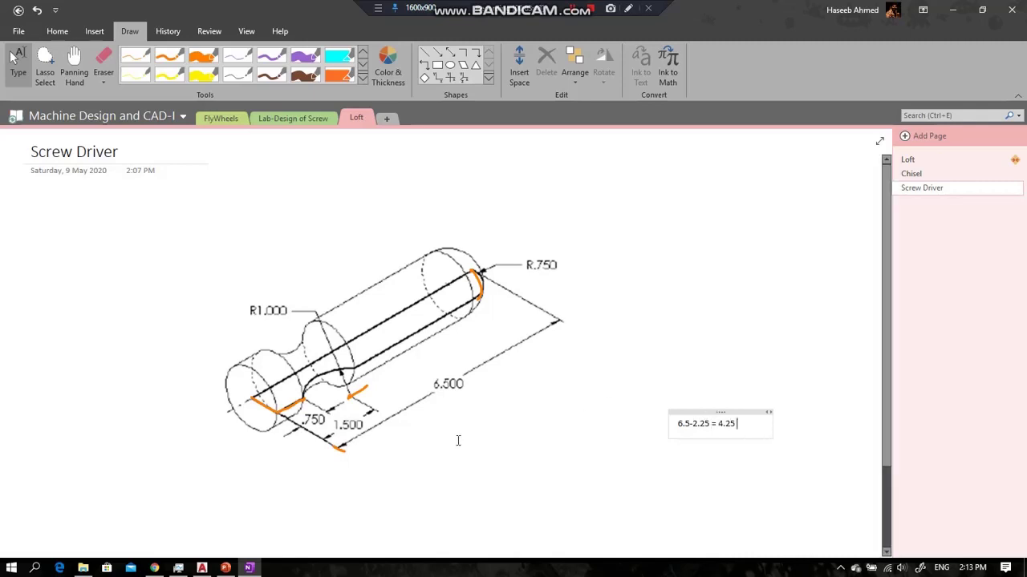
{"action": "left_click", "coordinate": [556, 456]}
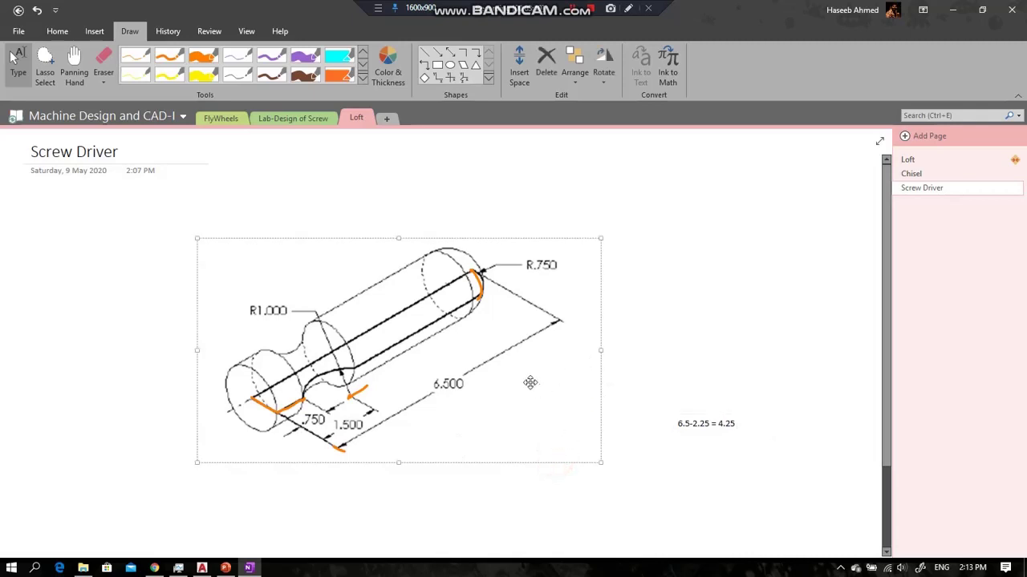
{"action": "left_click", "coordinate": [501, 390]}
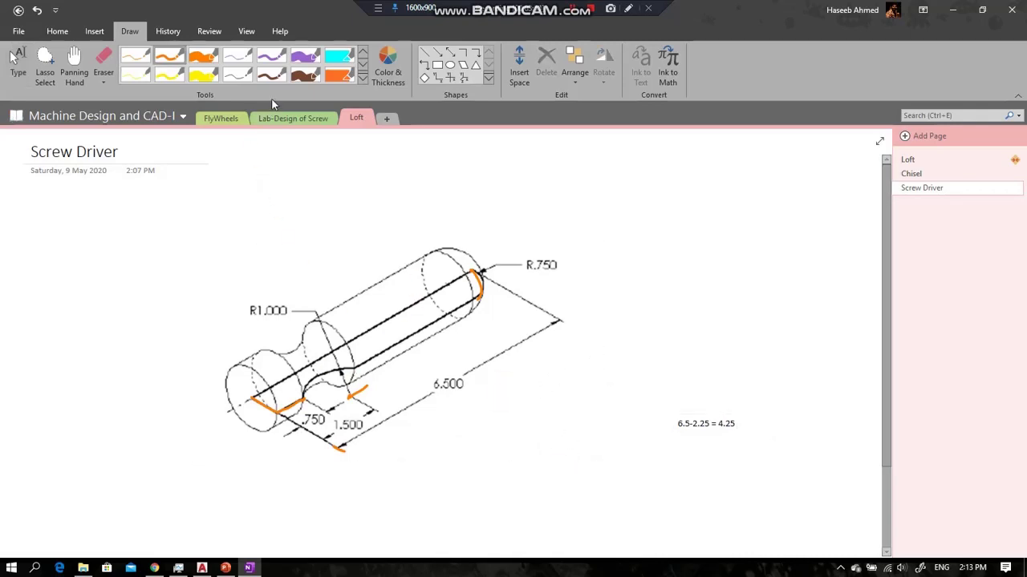
Trace the handle's straight lower profile edge on the sketch with the purple pen and label it 4.25.
{"action": "left_click", "coordinate": [269, 58]}
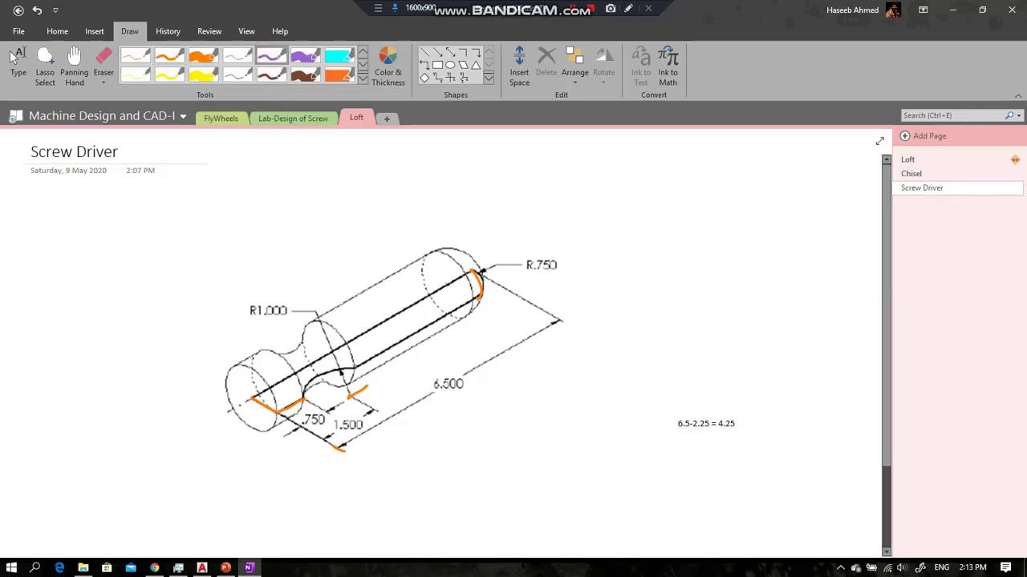
{"action": "left_click_drag", "start_coordinate": [353, 367], "coordinate": [383, 350]}
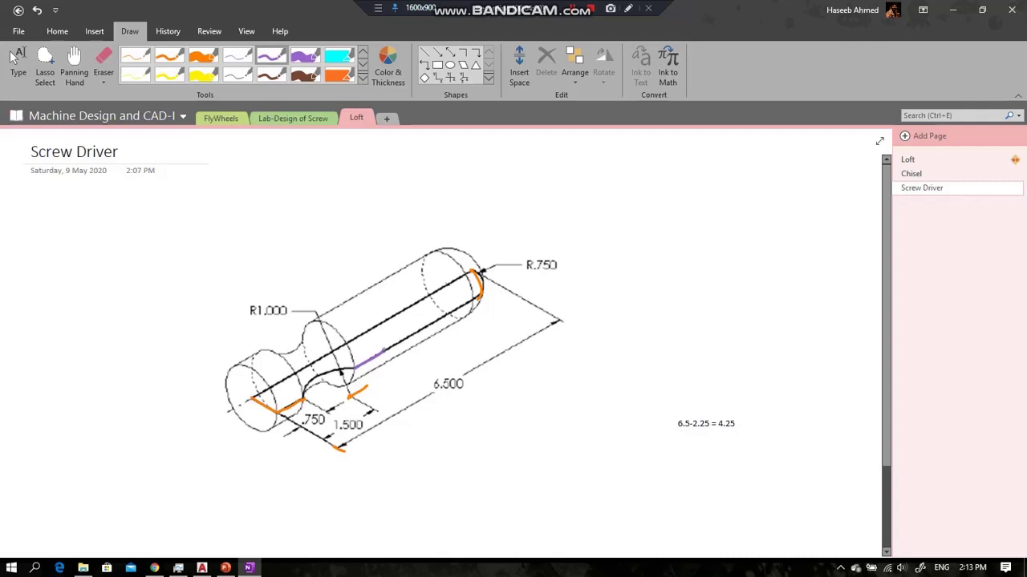
{"action": "mouse_move", "coordinate": [435, 317]}
{"action": "left_mouse_down"}
{"action": "mouse_move", "coordinate": [454, 308]}
{"action": "mouse_move", "coordinate": [475, 345]}
{"action": "mouse_move", "coordinate": [499, 346]}
{"action": "mouse_move", "coordinate": [510, 328]}
{"action": "left_mouse_up"}
{"action": "key", "text": "Escape"}
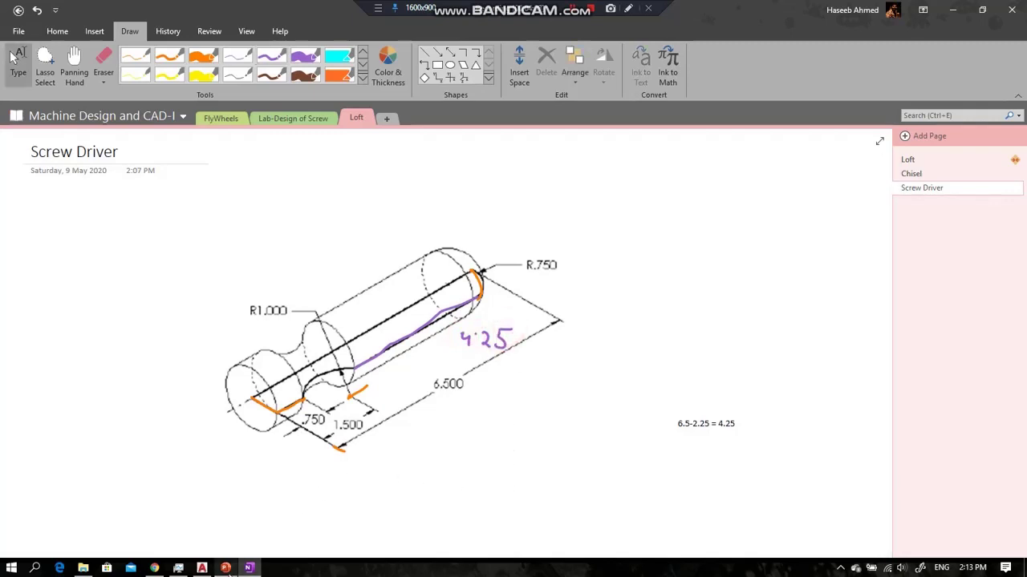
Return to AutoCAD and draw a line 0.75 in the negative Y direction from the far end of the long profile line.
{"action": "left_click", "coordinate": [225, 568]}
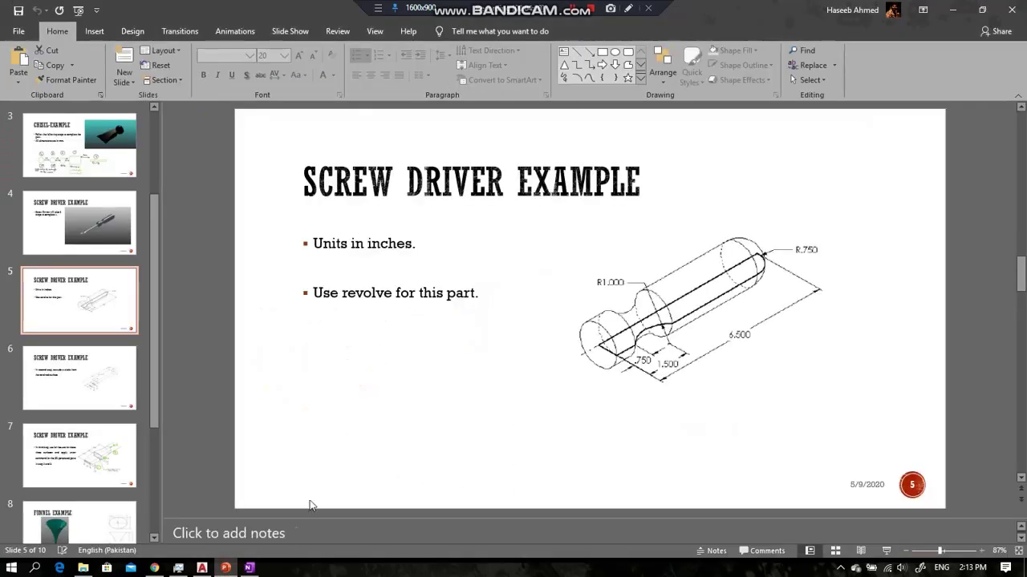
{"action": "left_click", "coordinate": [202, 568]}
{"action": "scroll", "coordinate": [700, 208], "scroll_direction": "up", "scroll_amount": 2}
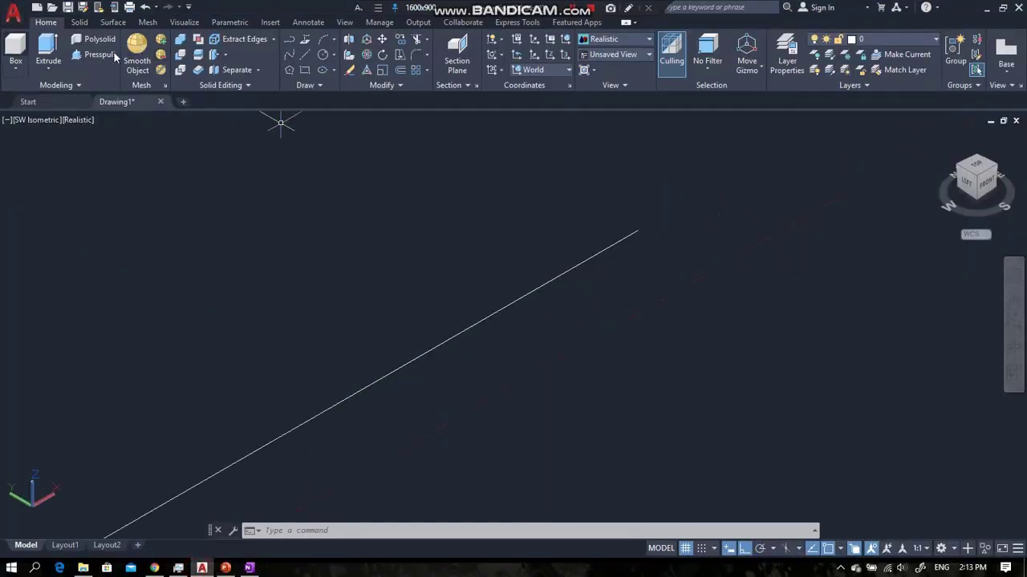
{"action": "left_click", "coordinate": [305, 56]}
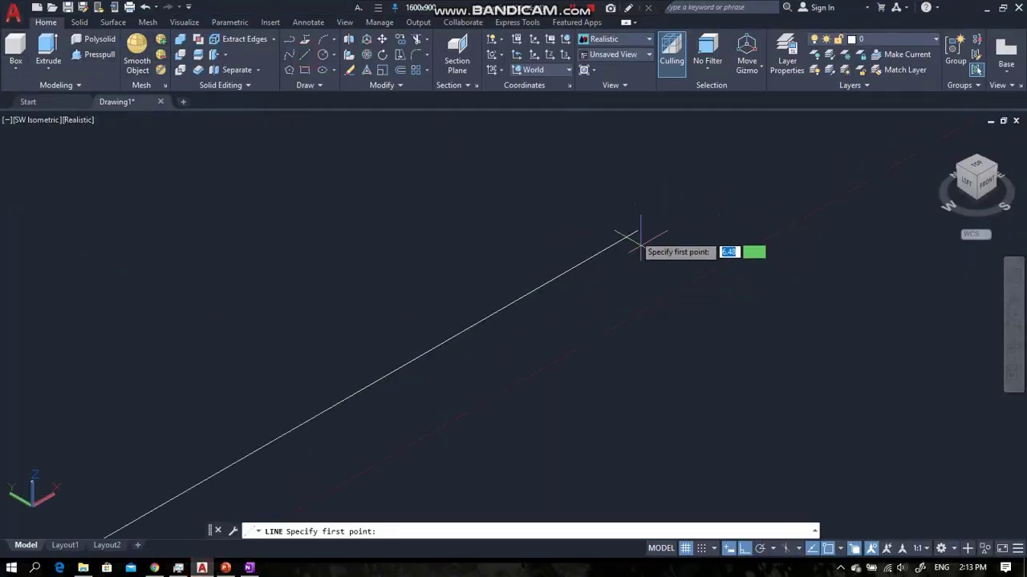
{"action": "left_click", "coordinate": [635, 228]}
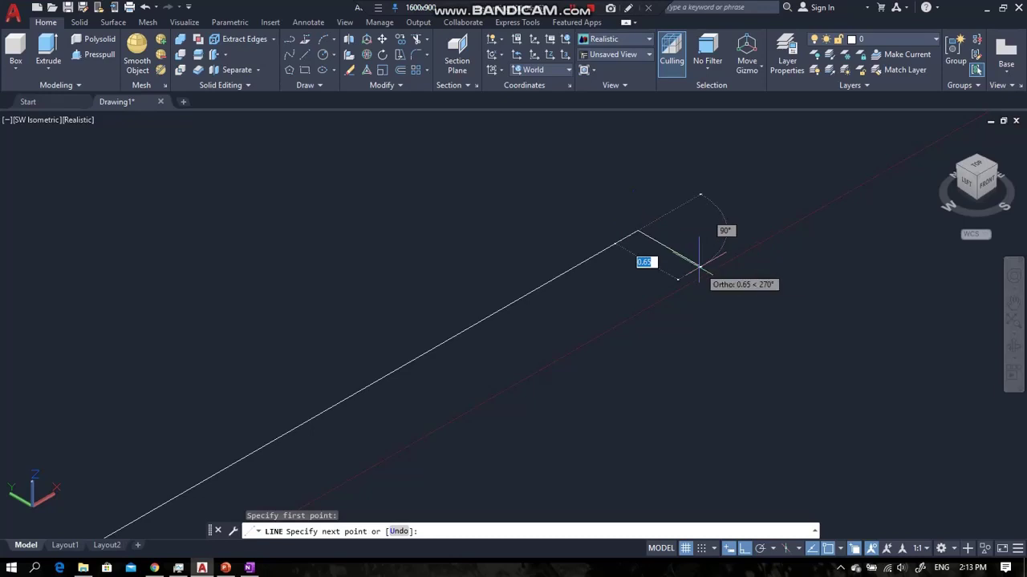
{"action": "type", "text": "0"}
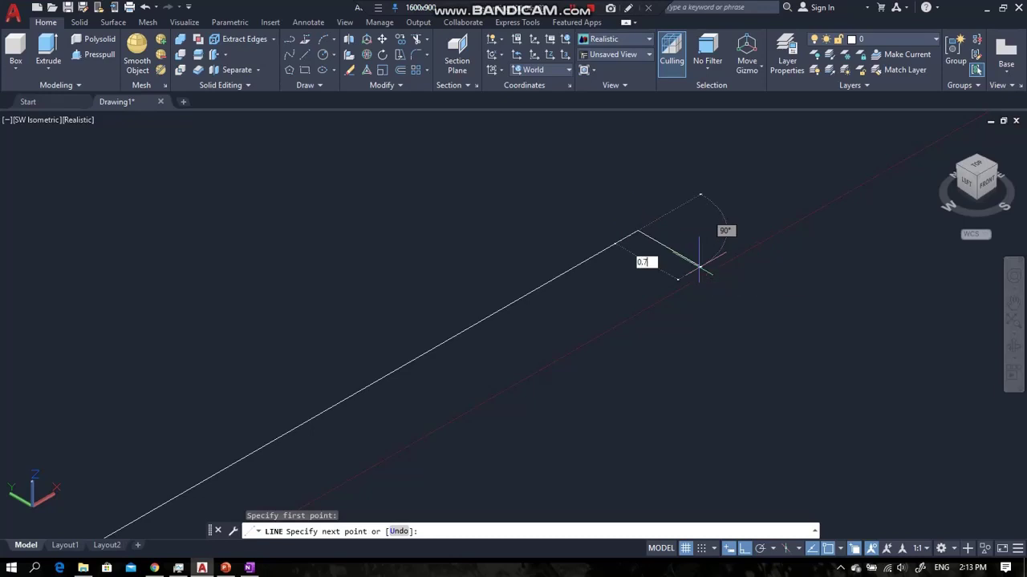
{"action": "key", "text": "Return"}
Continue the line 4.25 in the negative X direction and end the Line command.
{"action": "scroll", "coordinate": [699, 267], "scroll_direction": "down", "scroll_amount": 5}
{"action": "scroll", "coordinate": [627, 341], "scroll_direction": "up", "scroll_amount": 3}
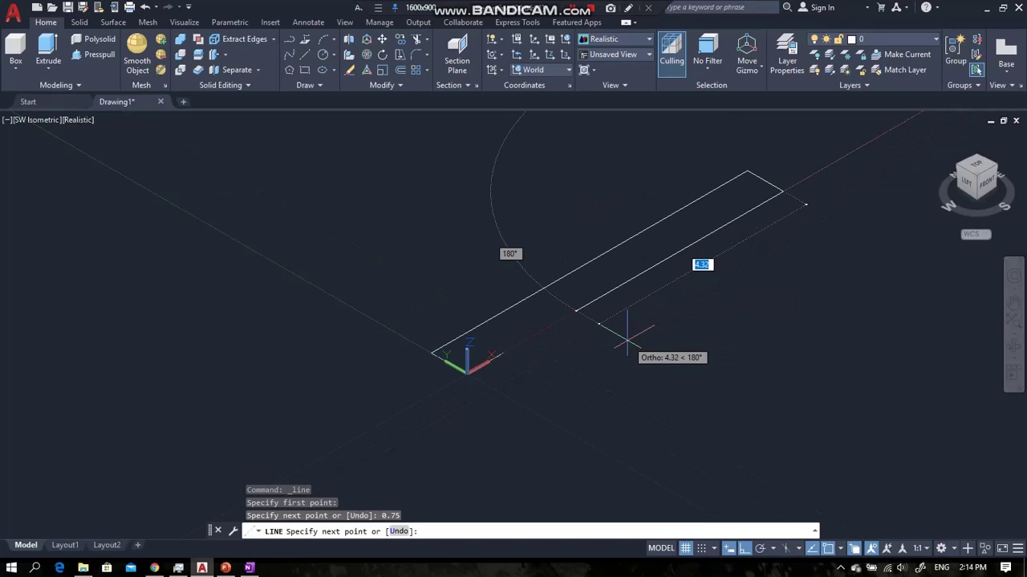
{"action": "type", "text": "4"}
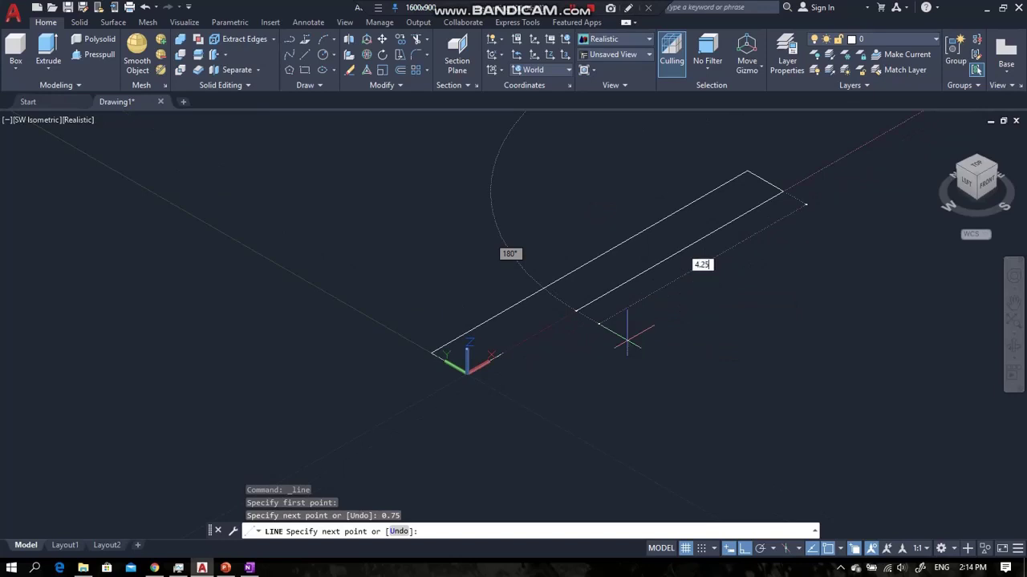
{"action": "type", "text": ".25"}
{"action": "key", "text": "Return"}
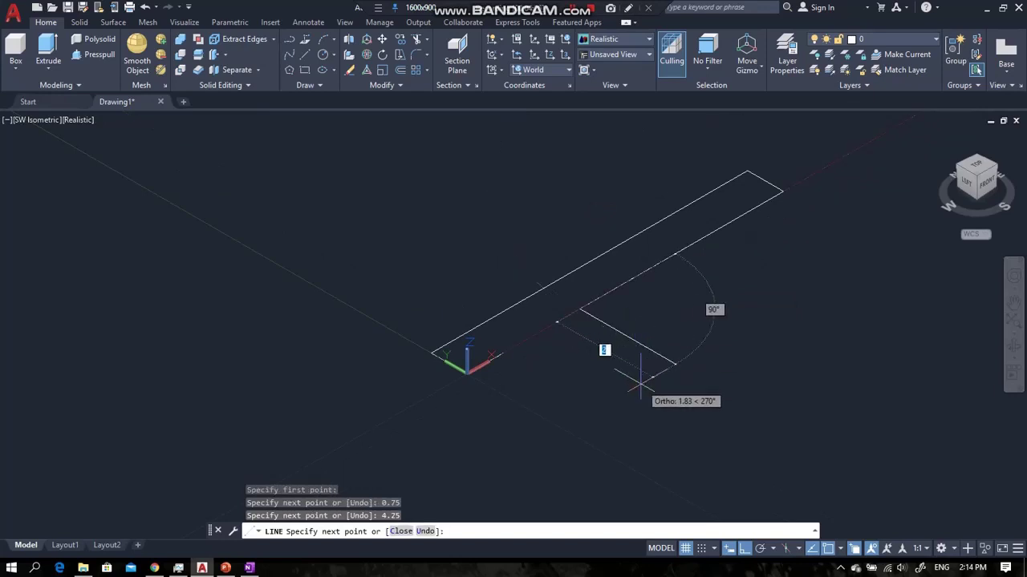
{"action": "key", "text": "Escape"}
Fillet the corner between the 0.75 end line and the 4.25 line with a radius of 0.75.
{"action": "scroll", "coordinate": [790, 170], "scroll_direction": "up", "scroll_amount": 5}
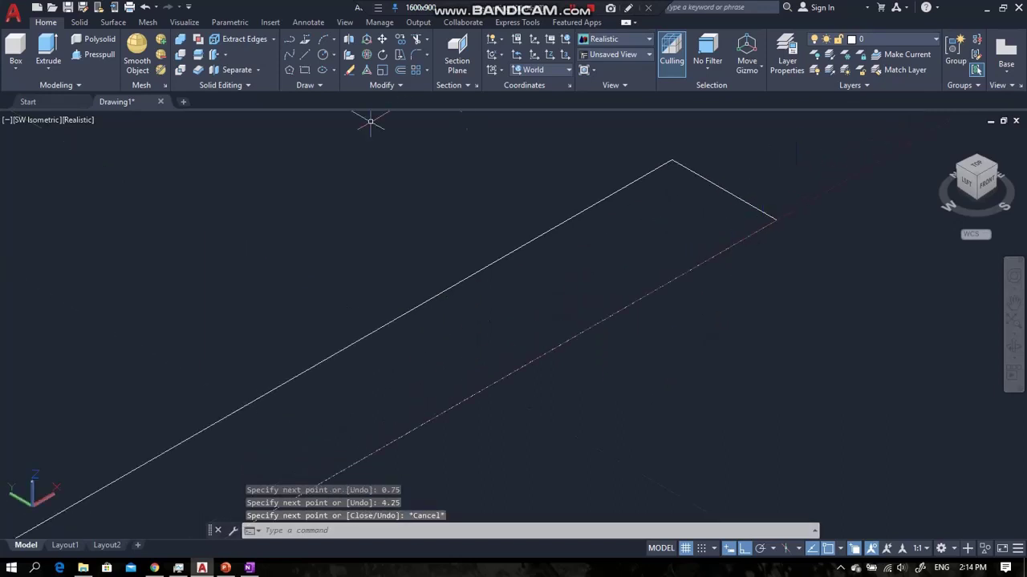
{"action": "type", "text": "f"}
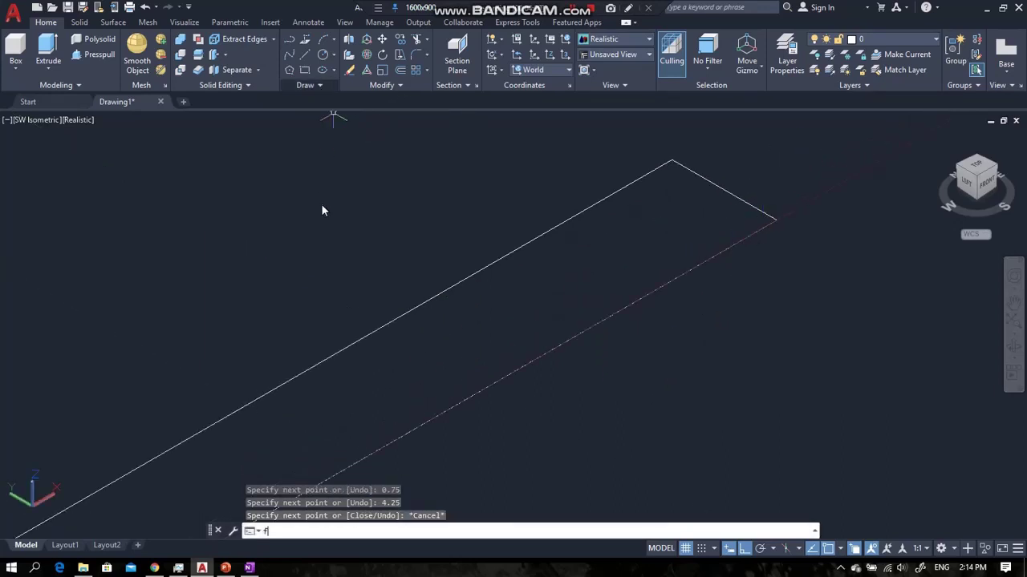
{"action": "key", "text": "Return"}
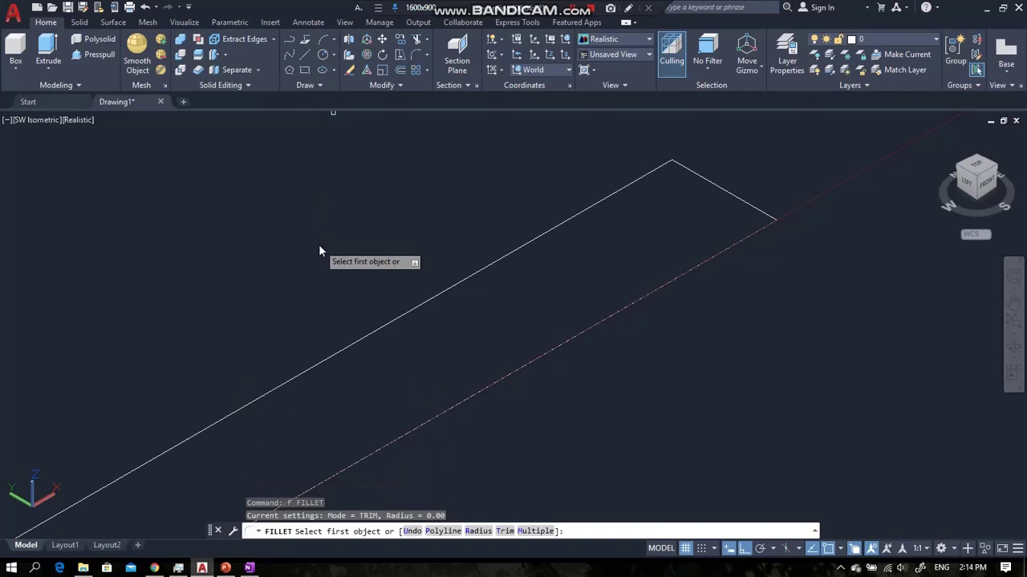
{"action": "type", "text": "r"}
{"action": "key", "text": "Return"}
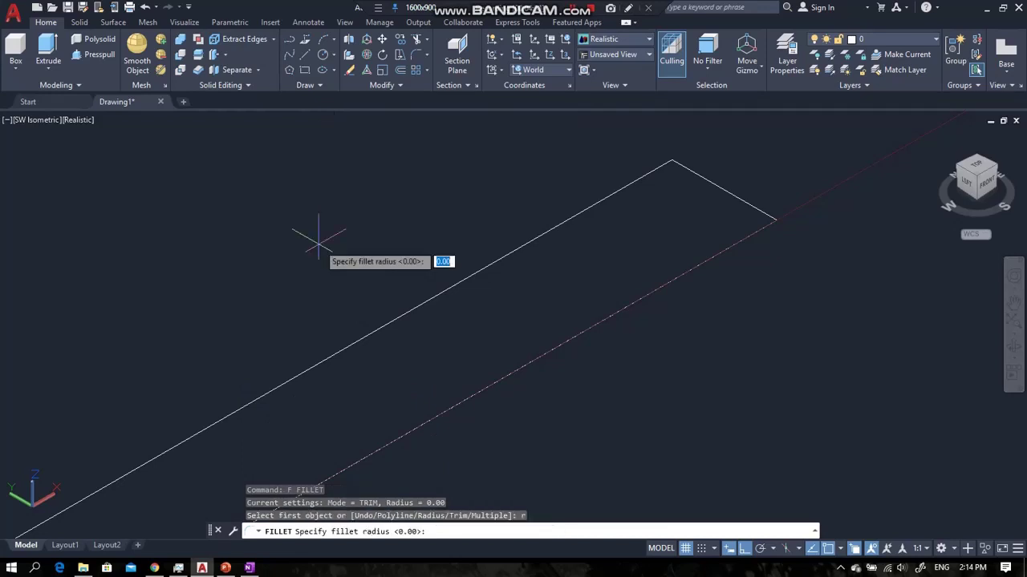
{"action": "type", "text": "0"}
{"action": "key", "text": "Return"}
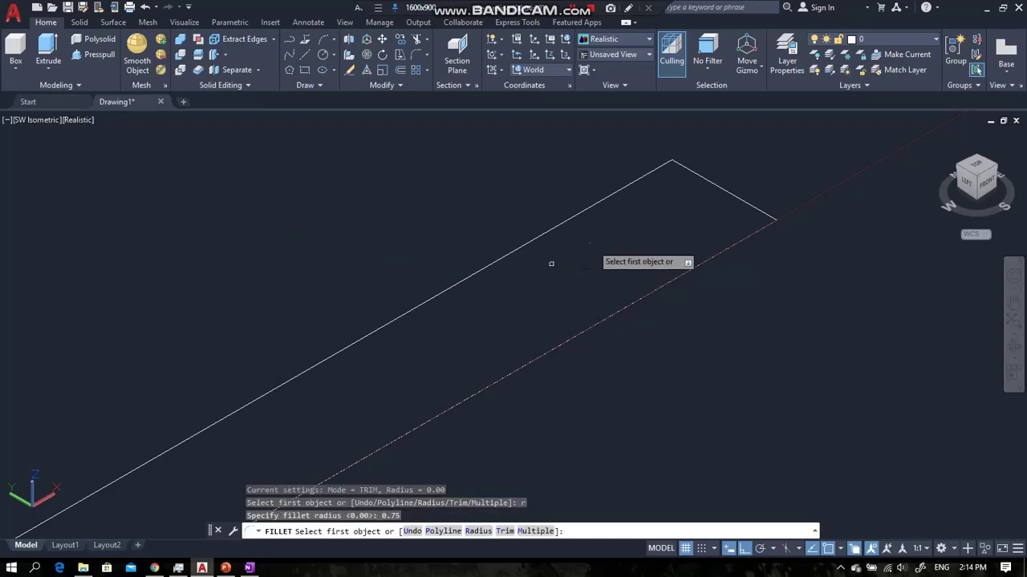
{"action": "left_click", "coordinate": [726, 187]}
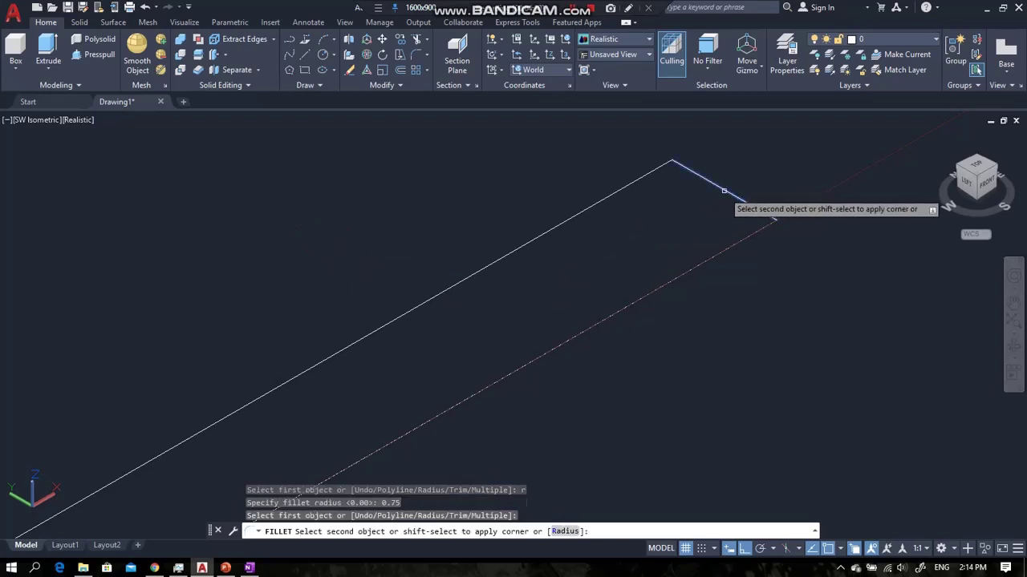
{"action": "left_click", "coordinate": [719, 250]}
Draw a Start, End, Radius arc of radius 1 from the near end of the 4.25 line to the short 0.75 line's end.
{"action": "scroll", "coordinate": [644, 182], "scroll_direction": "down", "scroll_amount": 2}
{"action": "scroll", "coordinate": [470, 289], "scroll_direction": "up", "scroll_amount": 3}
{"action": "scroll", "coordinate": [470, 289], "scroll_direction": "down", "scroll_amount": 2}
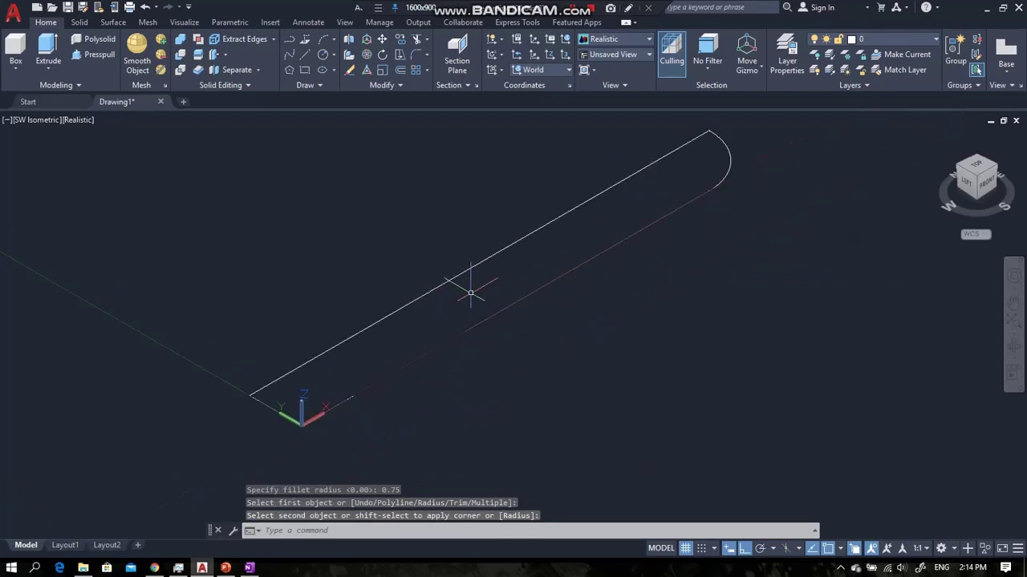
{"action": "left_click", "coordinate": [333, 40]}
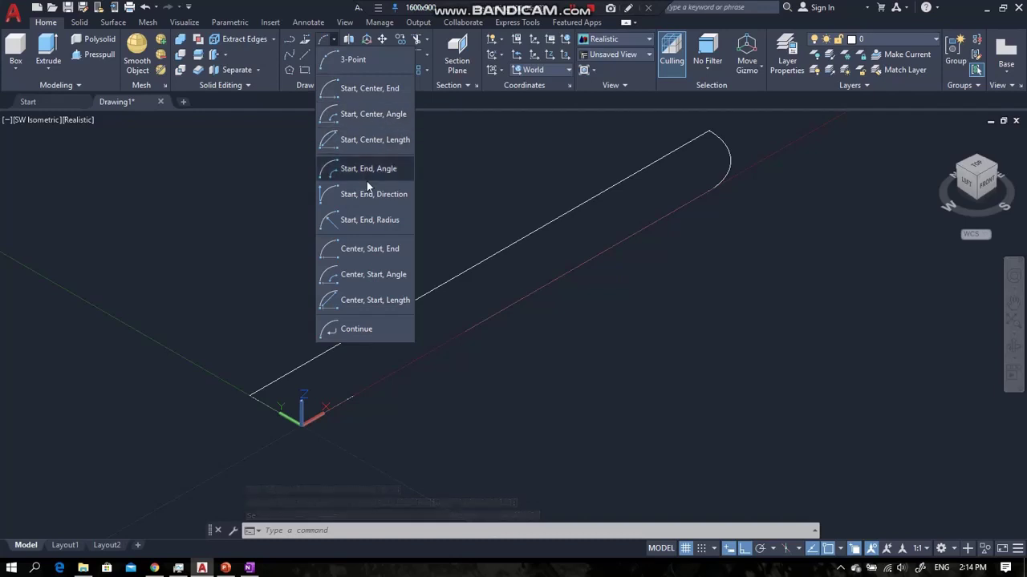
{"action": "left_click", "coordinate": [373, 220]}
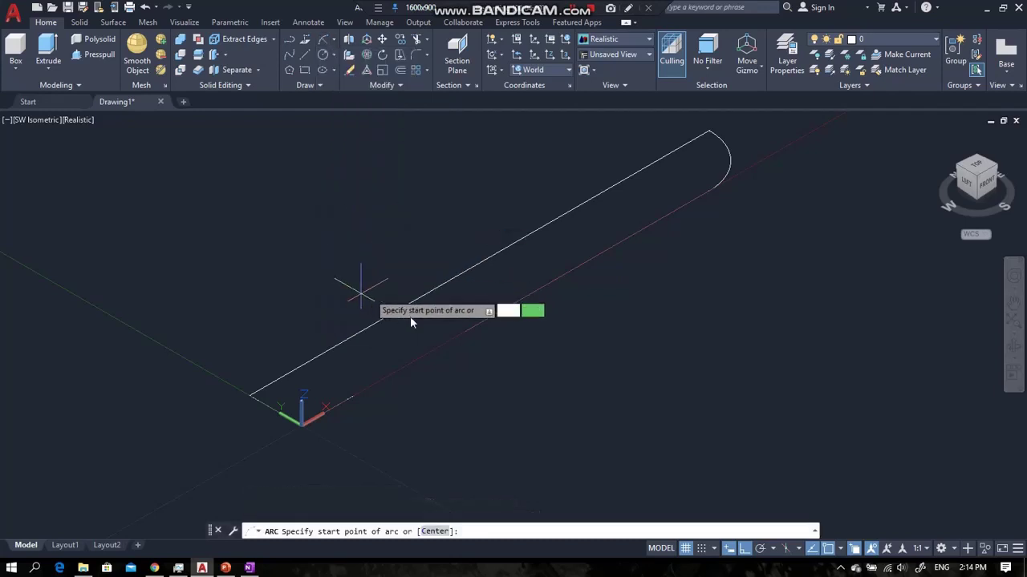
{"action": "left_click", "coordinate": [465, 329]}
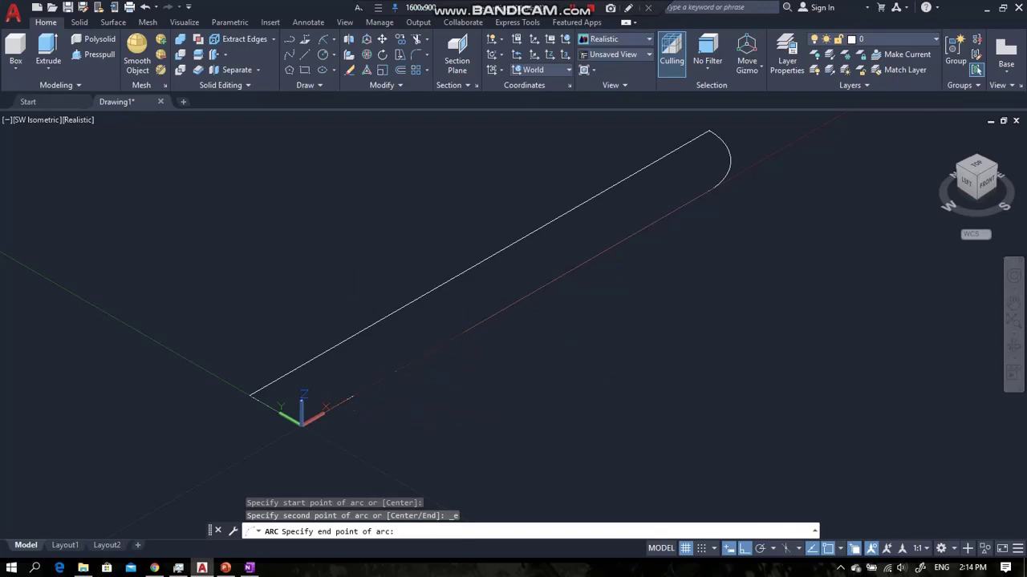
{"action": "left_click", "coordinate": [354, 395]}
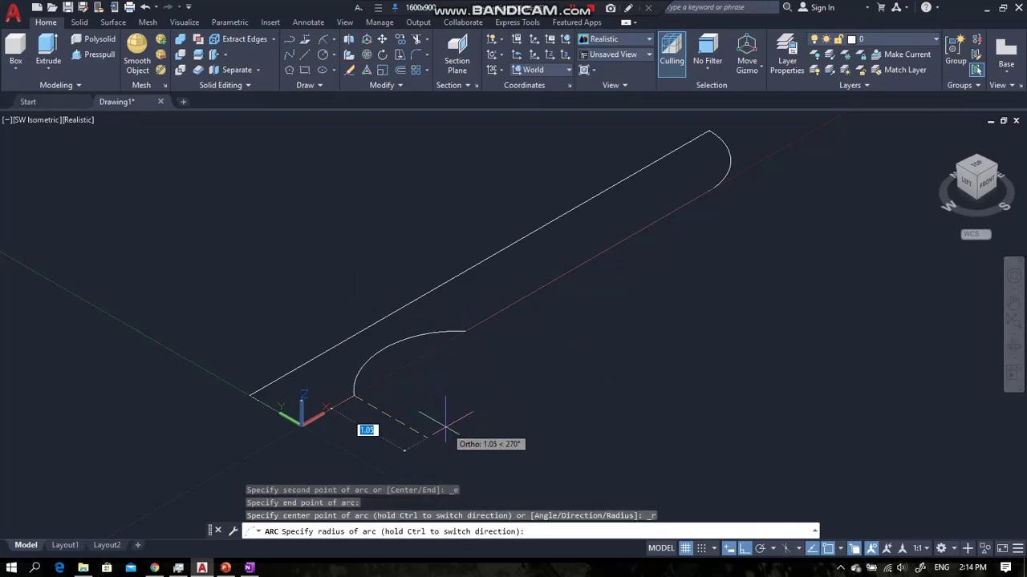
{"action": "type", "text": "1"}
{"action": "key", "text": "Return"}
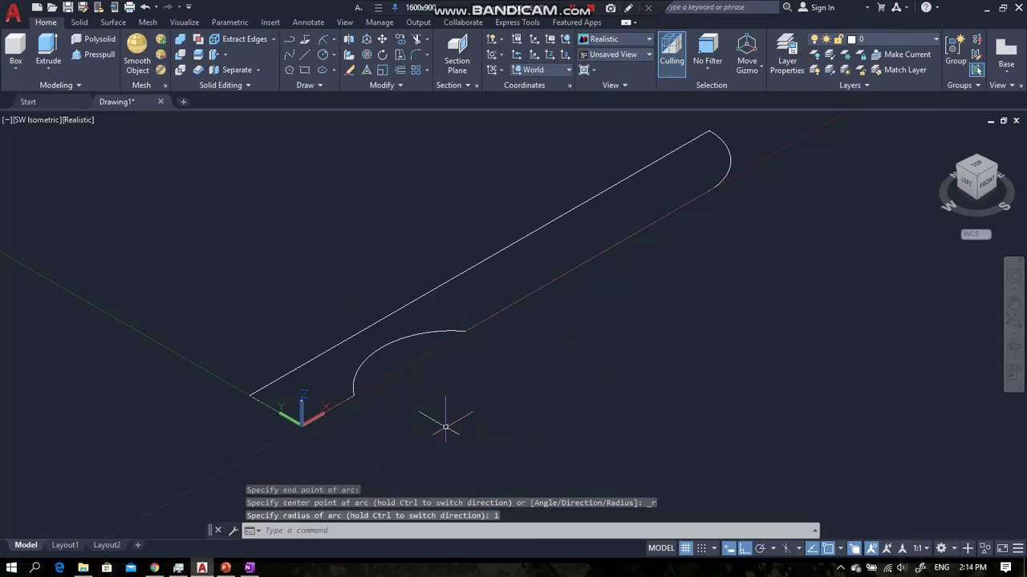
Convert the closed half profile of the handle, including its arcs and straight lines, into a region.
{"action": "scroll", "coordinate": [445, 427], "scroll_direction": "down", "scroll_amount": 2}
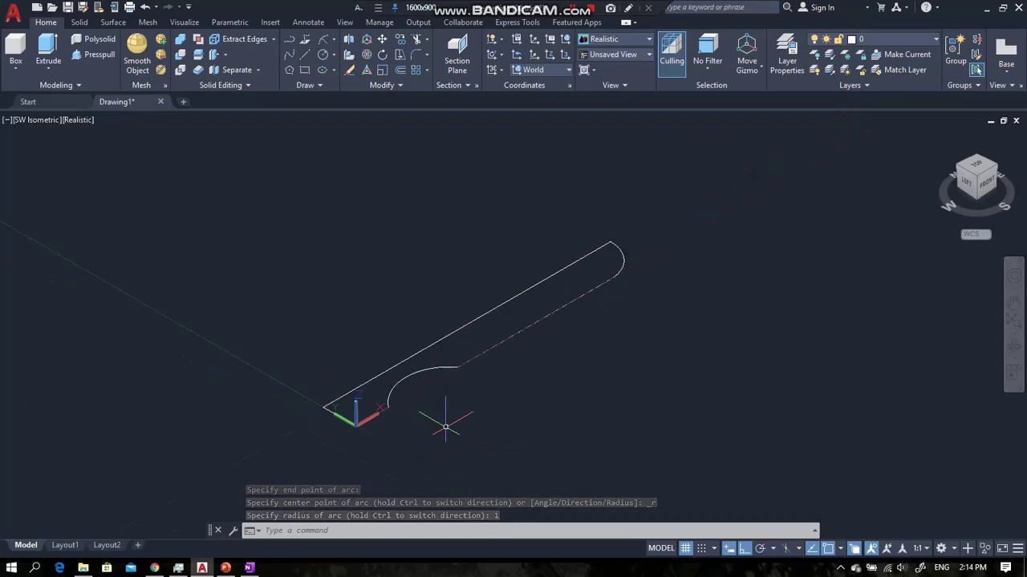
{"action": "type", "text": "REGION"}
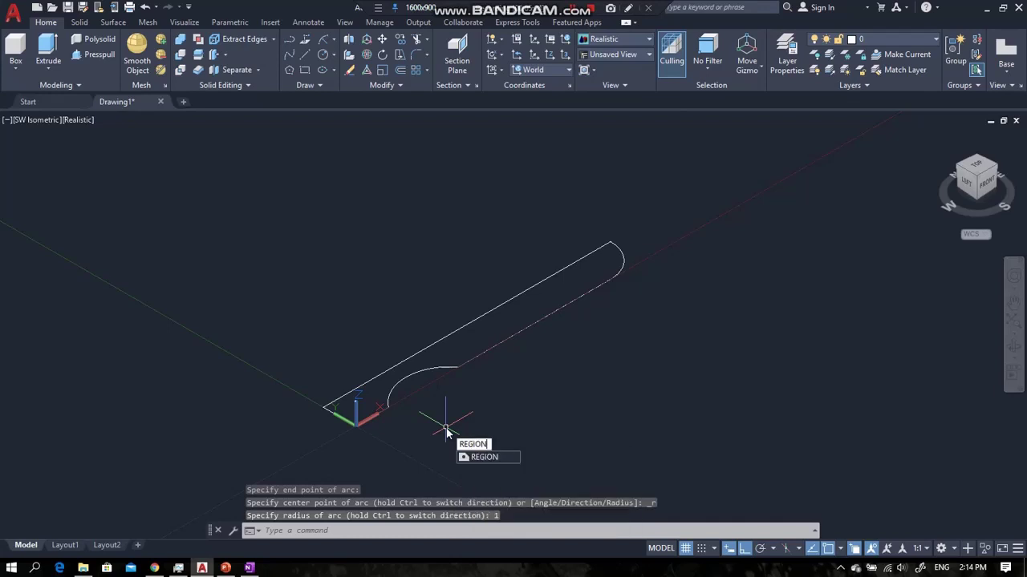
{"action": "key", "text": "Return"}
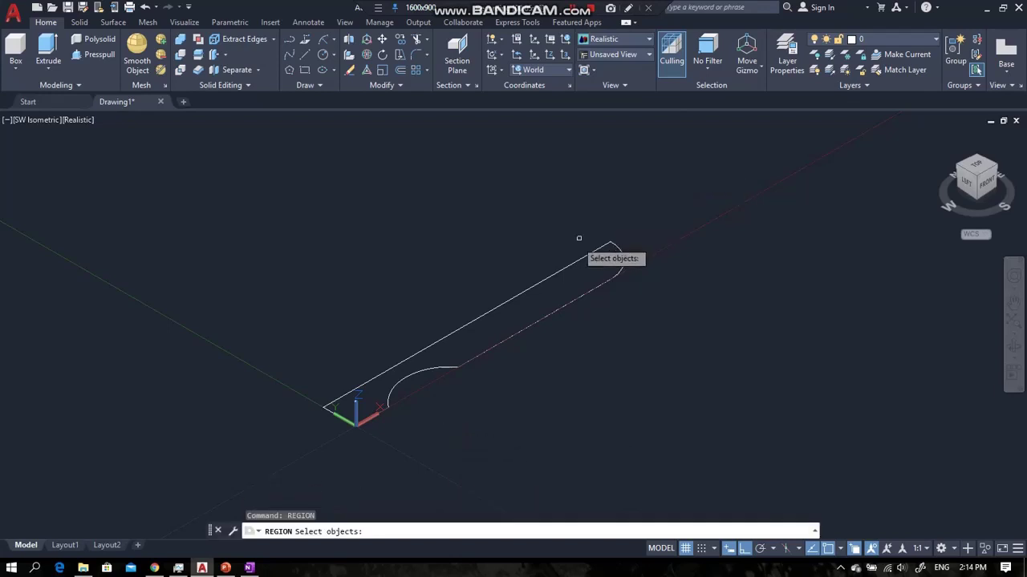
{"action": "left_click", "coordinate": [704, 200]}
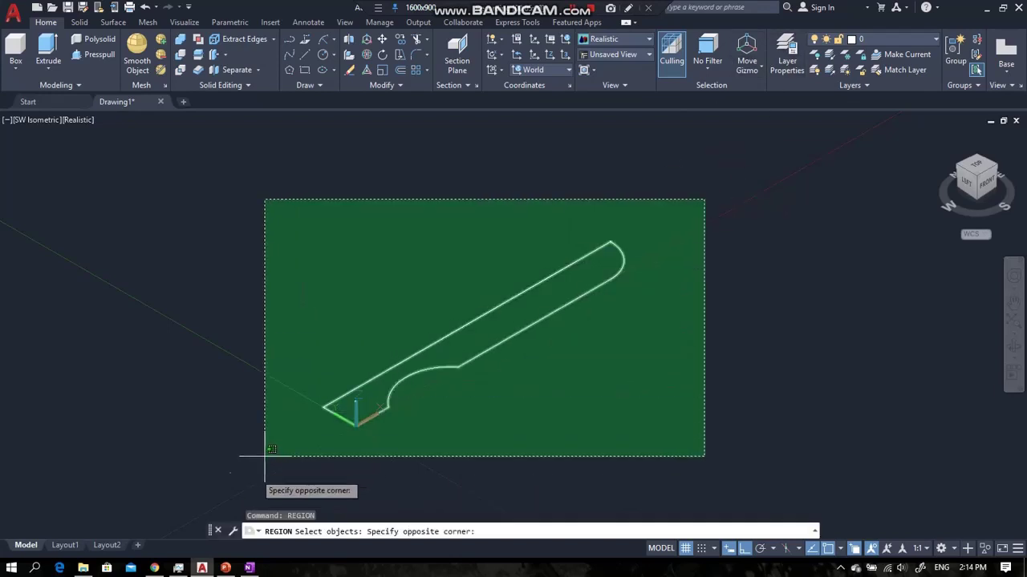
{"action": "left_click", "coordinate": [231, 501]}
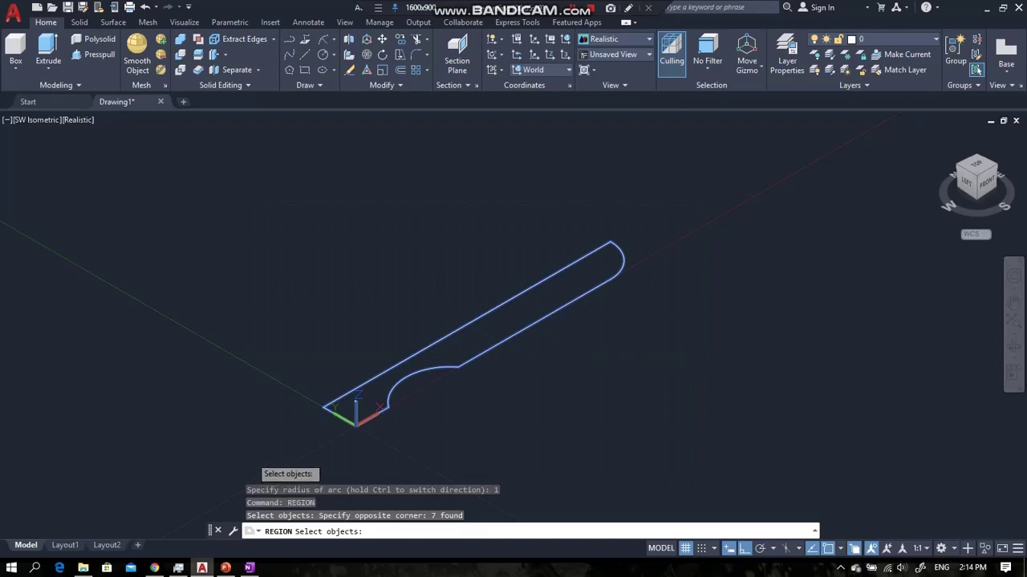
{"action": "key", "text": "Return"}
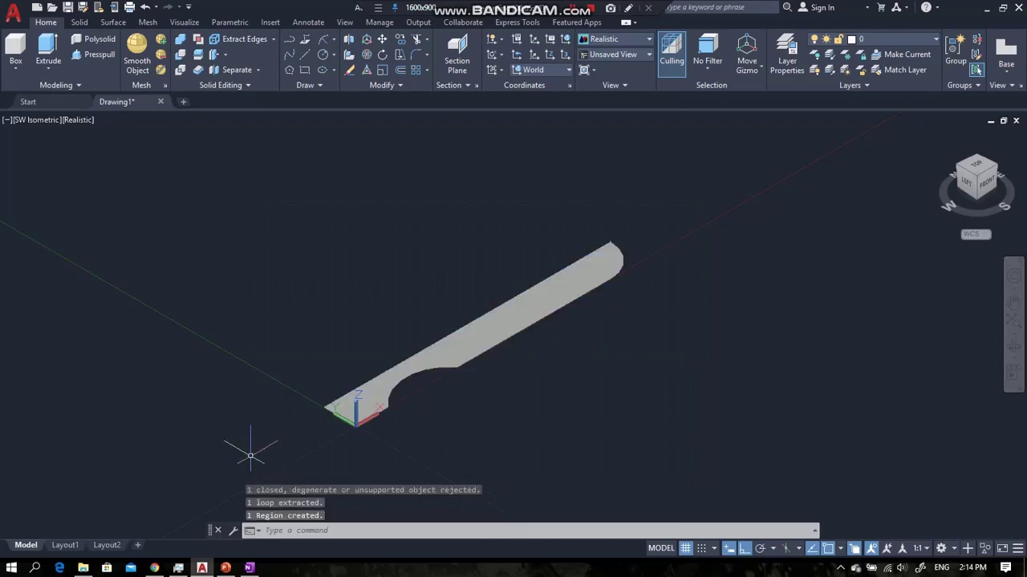
Revolve the handle region 360 degrees into a solid about its long straight edge, picking the edge's two endpoints as the axis.
{"action": "left_click", "coordinate": [56, 76]}
{"action": "left_click", "coordinate": [61, 142]}
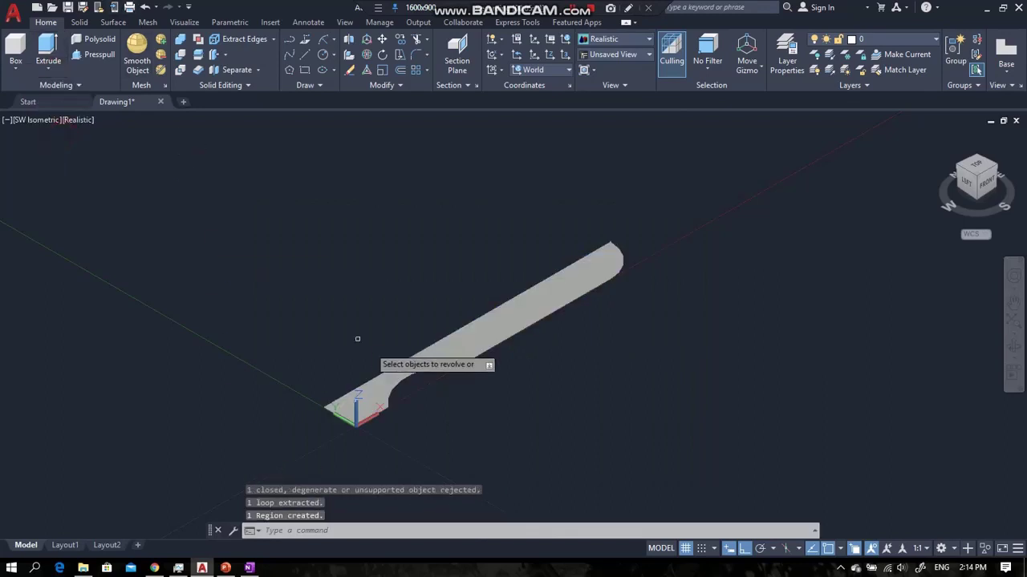
{"action": "left_click", "coordinate": [425, 349]}
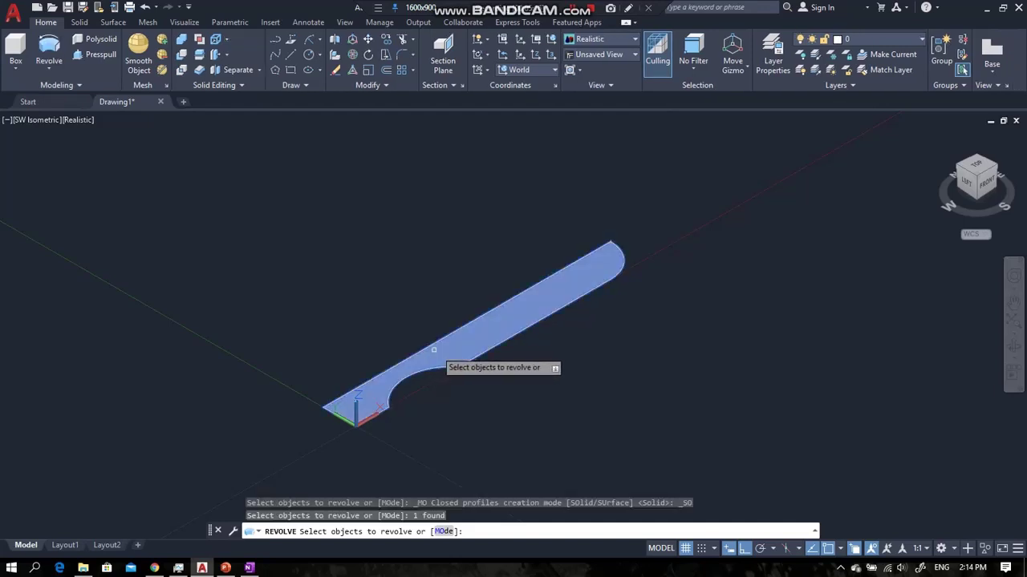
{"action": "key", "text": "Return"}
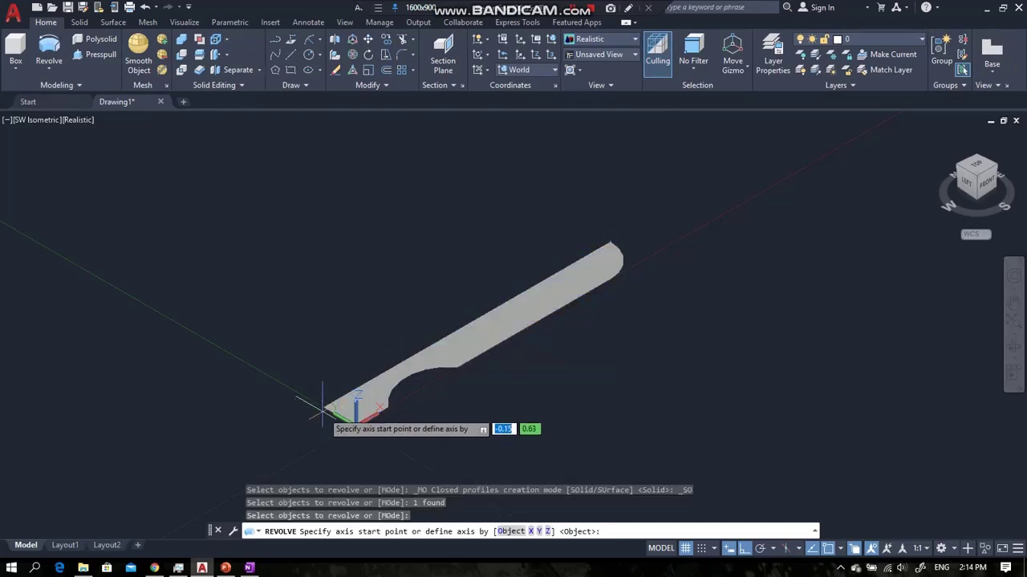
{"action": "left_click", "coordinate": [324, 409]}
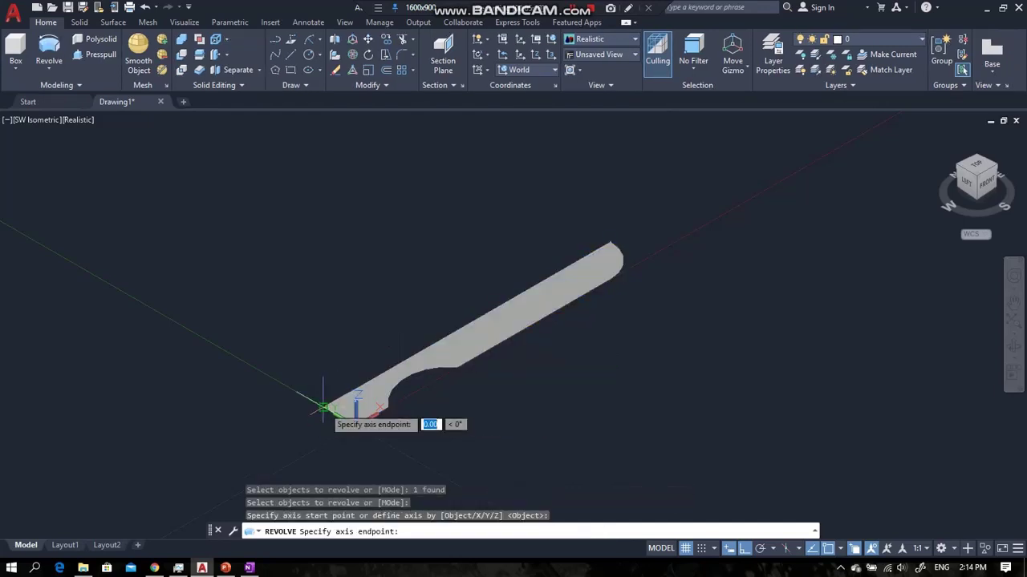
{"action": "left_click", "coordinate": [605, 241]}
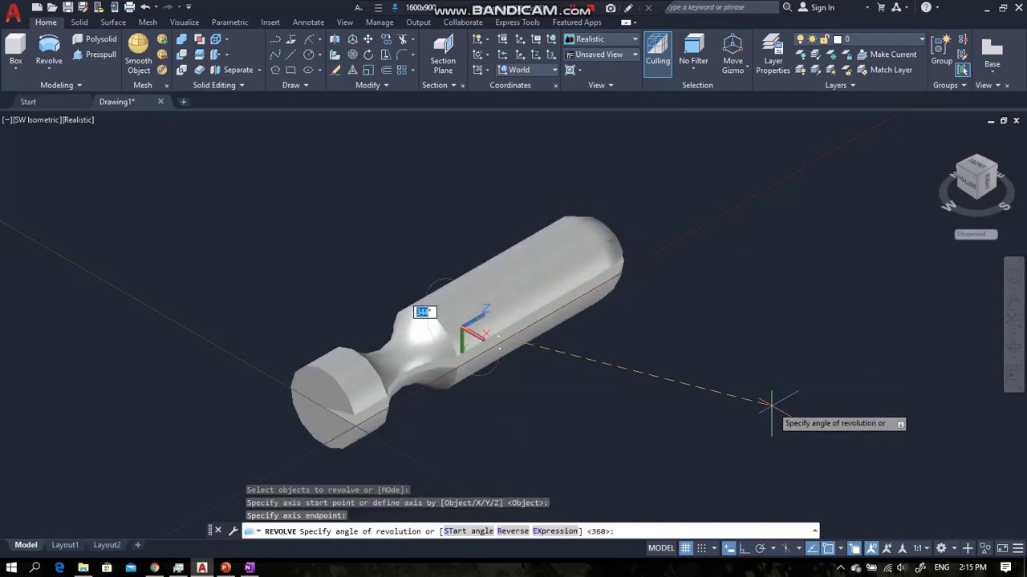
{"action": "type", "text": "360"}
{"action": "key", "text": "Return"}
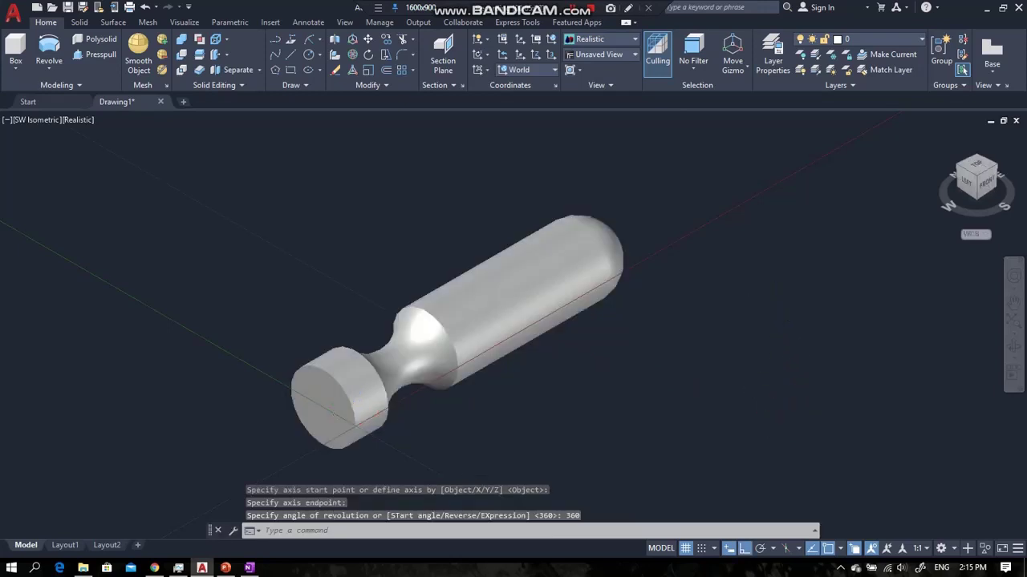
{"action": "scroll", "coordinate": [762, 298], "scroll_direction": "down", "scroll_amount": 2}
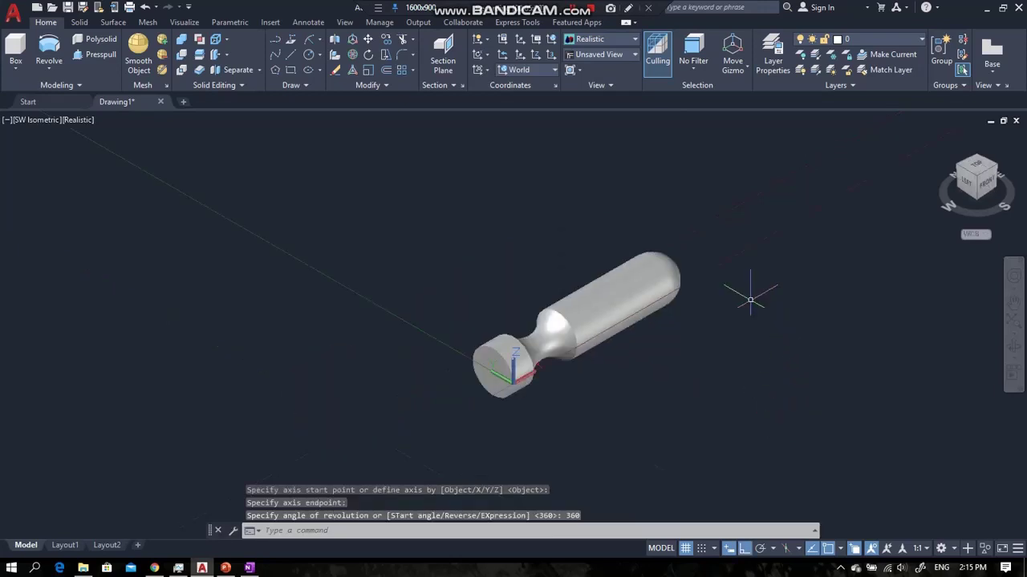
Switch to PowerPoint and go to the screw driver slide on extruding a circle from the revolved surface.
{"action": "left_click", "coordinate": [225, 568]}
{"action": "scroll", "coordinate": [408, 391], "scroll_direction": "down", "scroll_amount": 1}
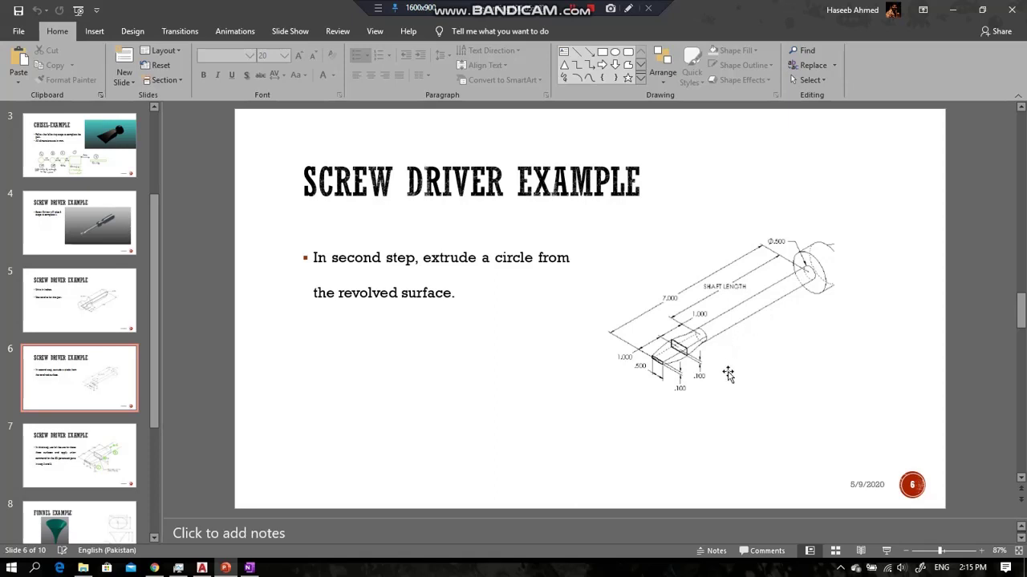
{"action": "left_click", "coordinate": [885, 554]}
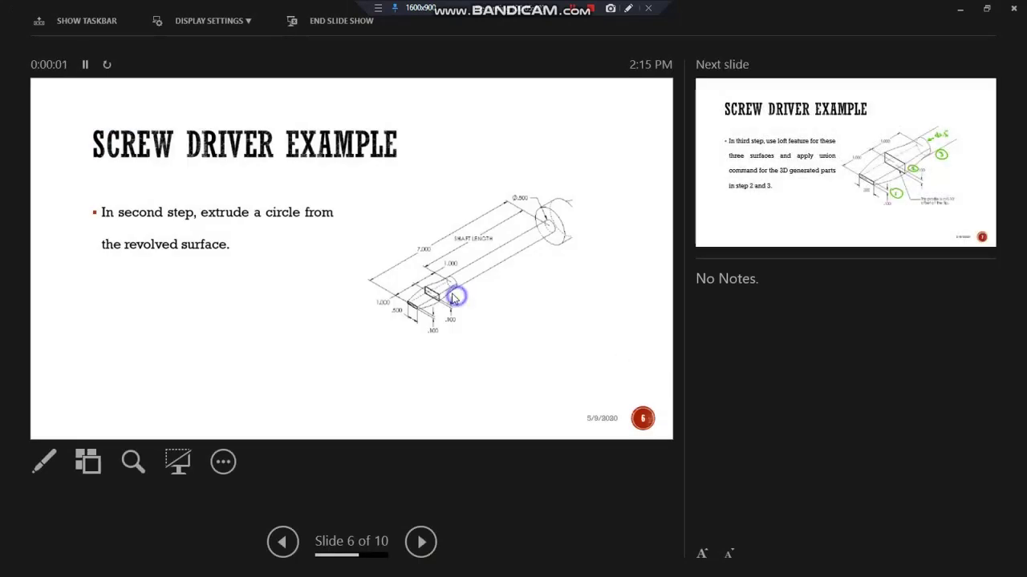
{"action": "right_click", "coordinate": [455, 298]}
{"action": "left_click", "coordinate": [498, 405]}
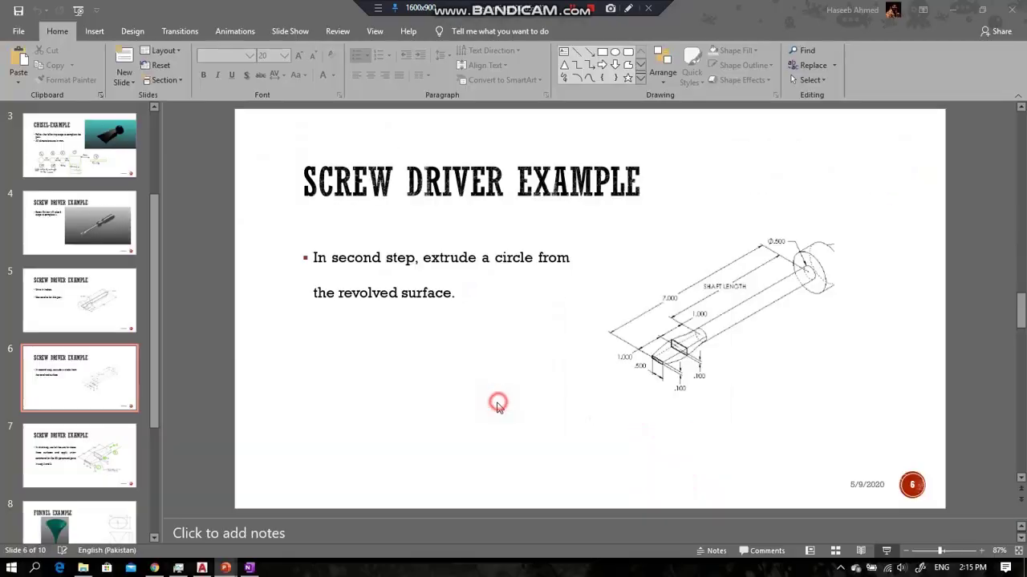
Copy the shaft drawing from the slide and paste it below the handle sketch on OneNote's Screw Driver page.
{"action": "left_click", "coordinate": [676, 354]}
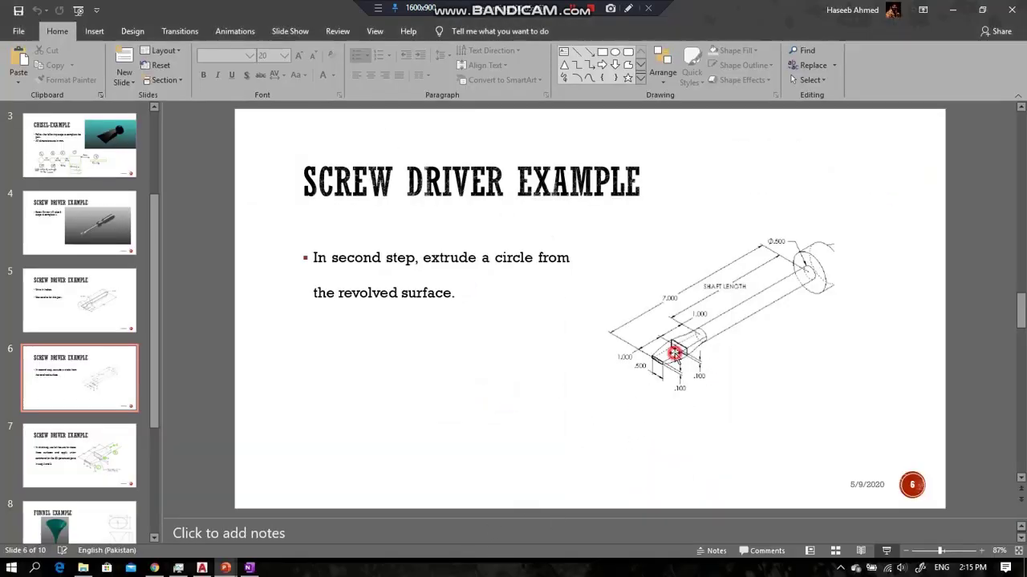
{"action": "right_click", "coordinate": [674, 347]}
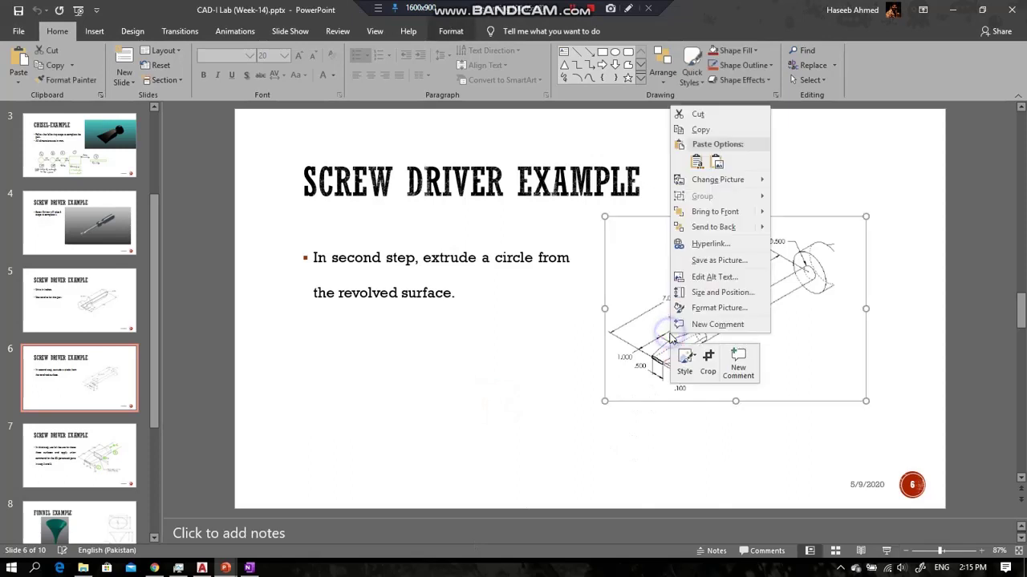
{"action": "left_click", "coordinate": [701, 130]}
{"action": "left_click", "coordinate": [248, 568]}
{"action": "scroll", "coordinate": [359, 456], "scroll_direction": "down", "scroll_amount": 2}
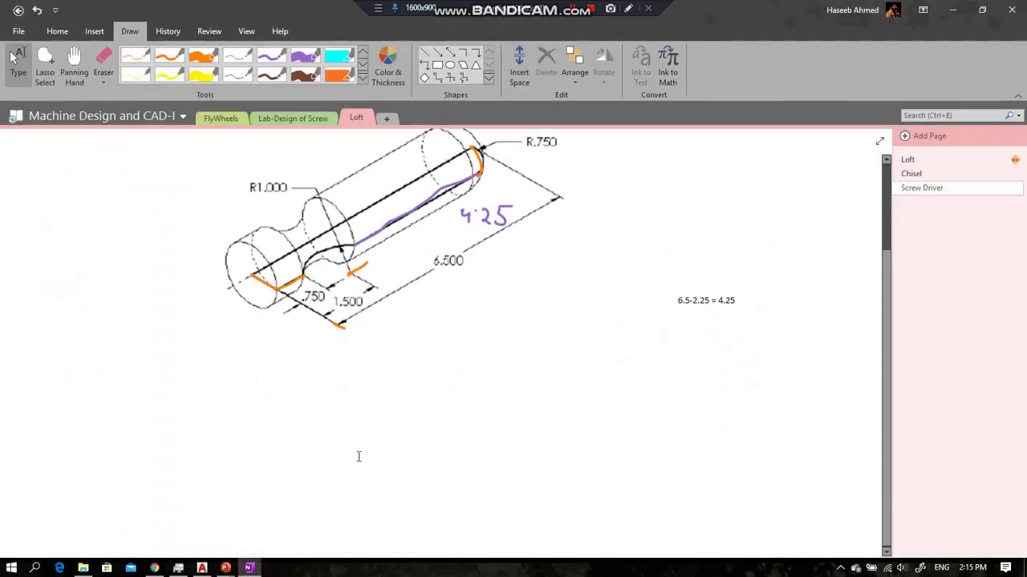
{"action": "left_click", "coordinate": [280, 463]}
{"action": "key", "text": "ctrl+v"}
{"action": "left_click", "coordinate": [293, 454]}
{"action": "left_click_drag", "start_coordinate": [275, 297], "coordinate": [142, 201]}
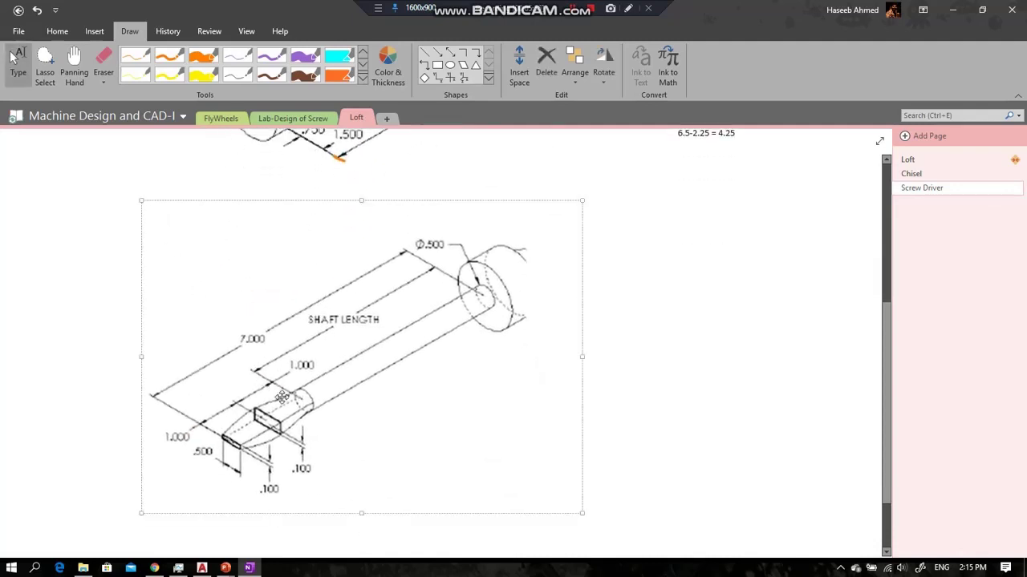
{"action": "left_click", "coordinate": [361, 356]}
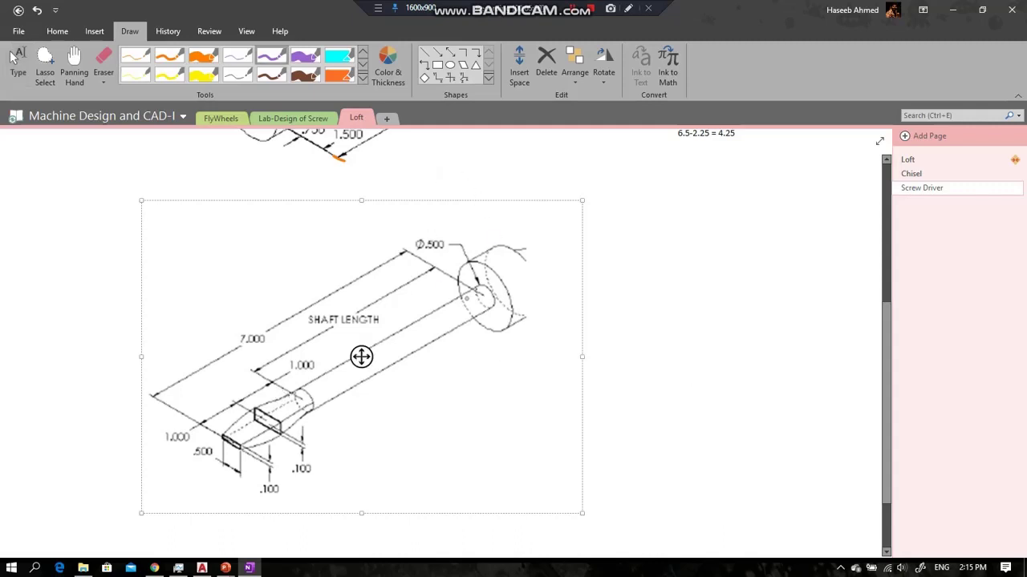
{"action": "left_click", "coordinate": [705, 389]}
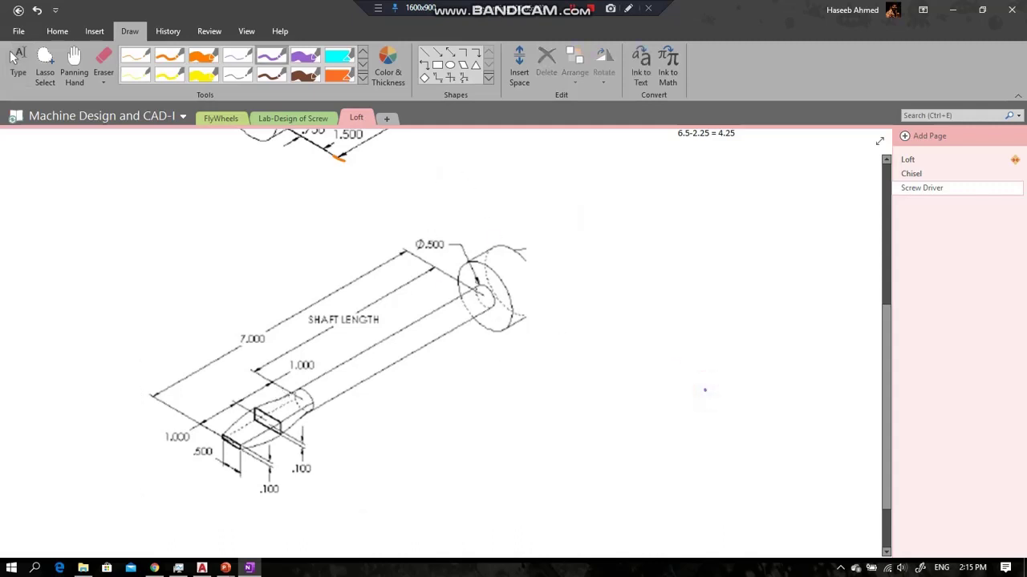
Mark the shaft drawing in purple ink: circle the Ø.500 label, both 1.000 dimensions and the shaft's end circles, and mark along the shaft.
{"action": "mouse_move", "coordinate": [406, 240]}
{"action": "left_mouse_down"}
{"action": "mouse_move", "coordinate": [458, 239]}
{"action": "mouse_move", "coordinate": [406, 246]}
{"action": "left_mouse_up"}
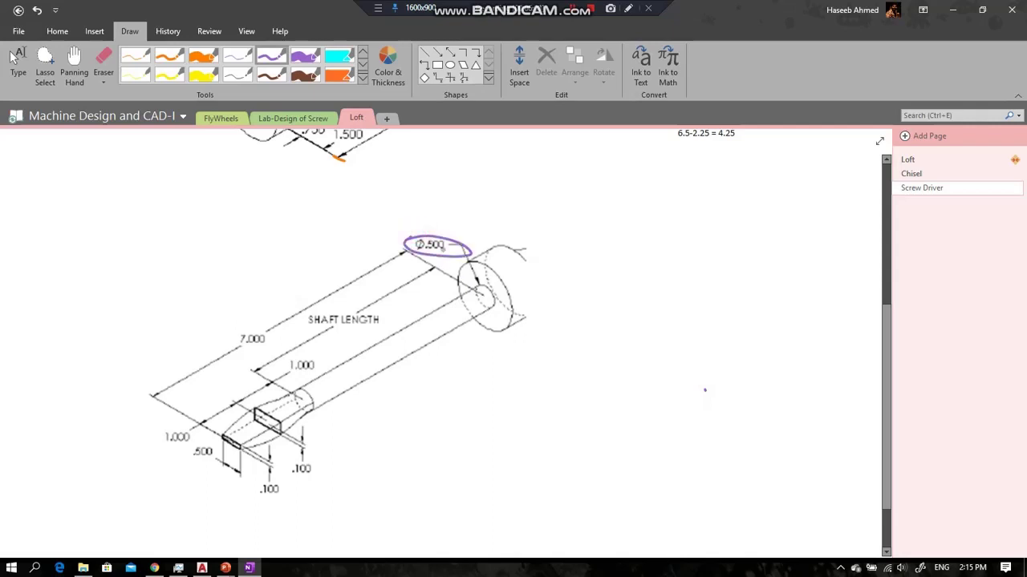
{"action": "mouse_move", "coordinate": [482, 287]}
{"action": "left_mouse_down"}
{"action": "mouse_move", "coordinate": [500, 293]}
{"action": "mouse_move", "coordinate": [478, 308]}
{"action": "mouse_move", "coordinate": [480, 289]}
{"action": "left_mouse_up"}
{"action": "mouse_move", "coordinate": [167, 429]}
{"action": "left_mouse_down"}
{"action": "mouse_move", "coordinate": [199, 436]}
{"action": "mouse_move", "coordinate": [154, 440]}
{"action": "left_mouse_up"}
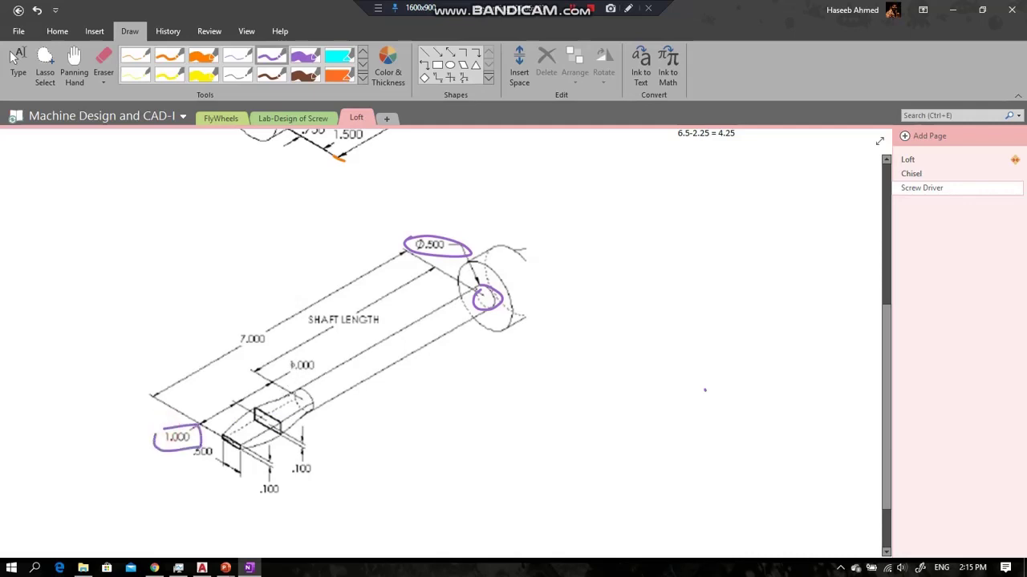
{"action": "mouse_move", "coordinate": [277, 362]}
{"action": "left_mouse_down"}
{"action": "mouse_move", "coordinate": [321, 363]}
{"action": "mouse_move", "coordinate": [284, 383]}
{"action": "mouse_move", "coordinate": [314, 404]}
{"action": "mouse_move", "coordinate": [298, 412]}
{"action": "left_mouse_up"}
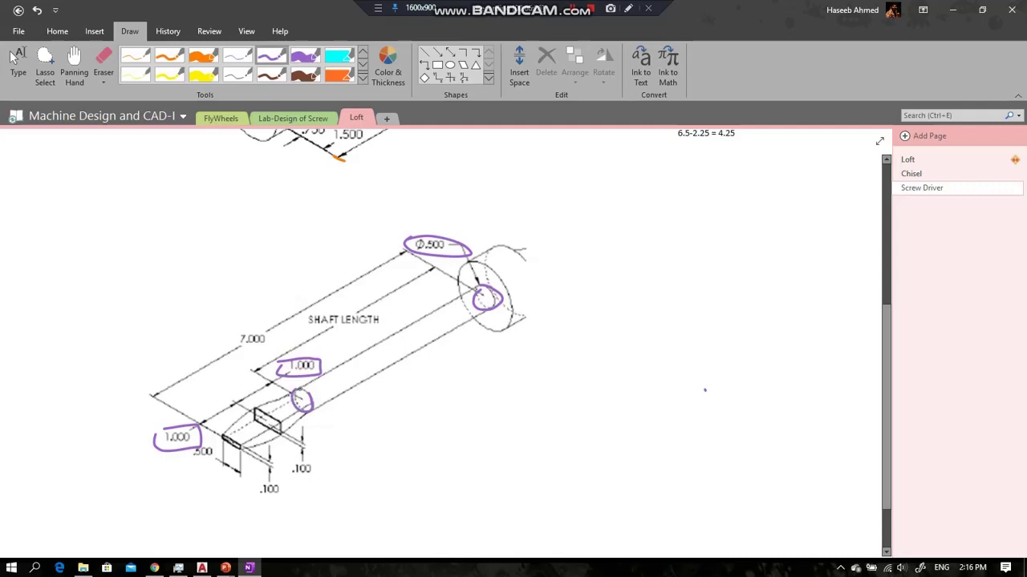
{"action": "left_click_drag", "start_coordinate": [297, 408], "coordinate": [307, 407]}
{"action": "left_click_drag", "start_coordinate": [297, 402], "coordinate": [306, 401]}
{"action": "mouse_move", "coordinate": [477, 294]}
{"action": "left_mouse_down"}
{"action": "mouse_move", "coordinate": [477, 308]}
{"action": "mouse_move", "coordinate": [486, 304]}
{"action": "left_mouse_up"}
{"action": "mouse_move", "coordinate": [444, 354]}
{"action": "left_mouse_down"}
{"action": "mouse_move", "coordinate": [445, 373]}
{"action": "mouse_move", "coordinate": [458, 351]}
{"action": "left_mouse_up"}
Return to AutoCAD and draw a circle of radius 0.25 centred on the flat end face of the handle.
{"action": "left_click", "coordinate": [227, 568]}
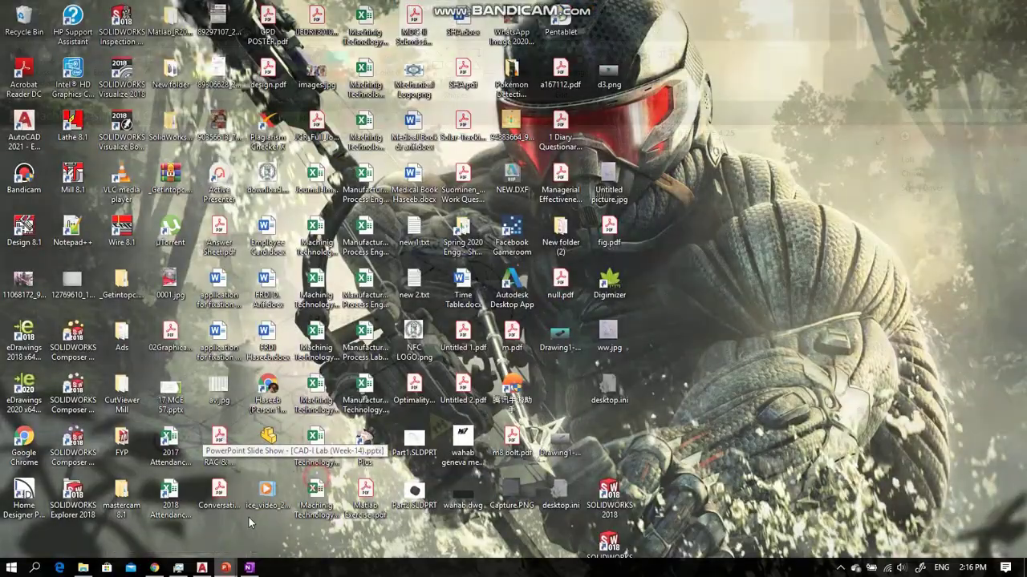
{"action": "left_click", "coordinate": [184, 513]}
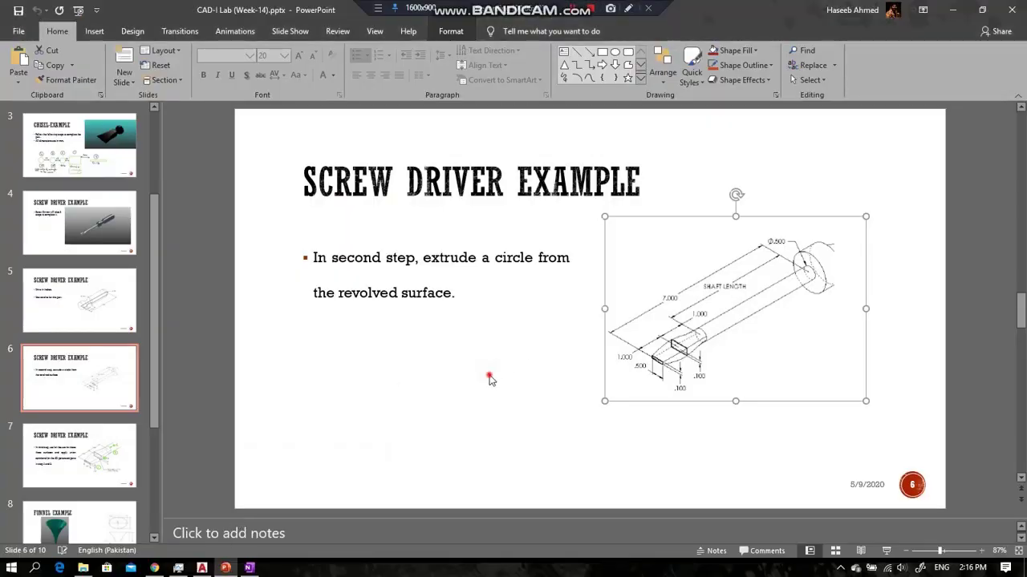
{"action": "left_click", "coordinate": [202, 568]}
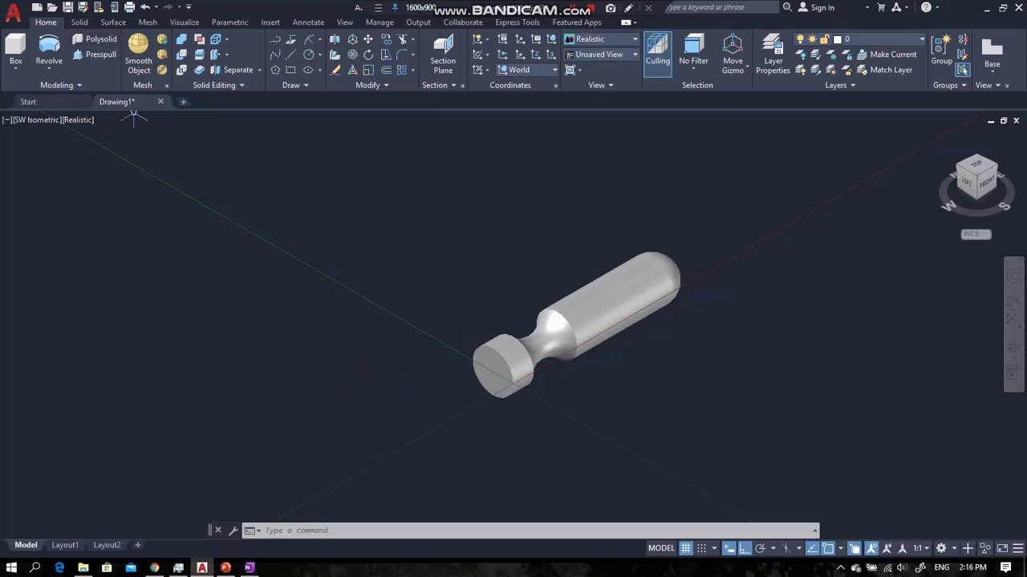
{"action": "left_click", "coordinate": [309, 56]}
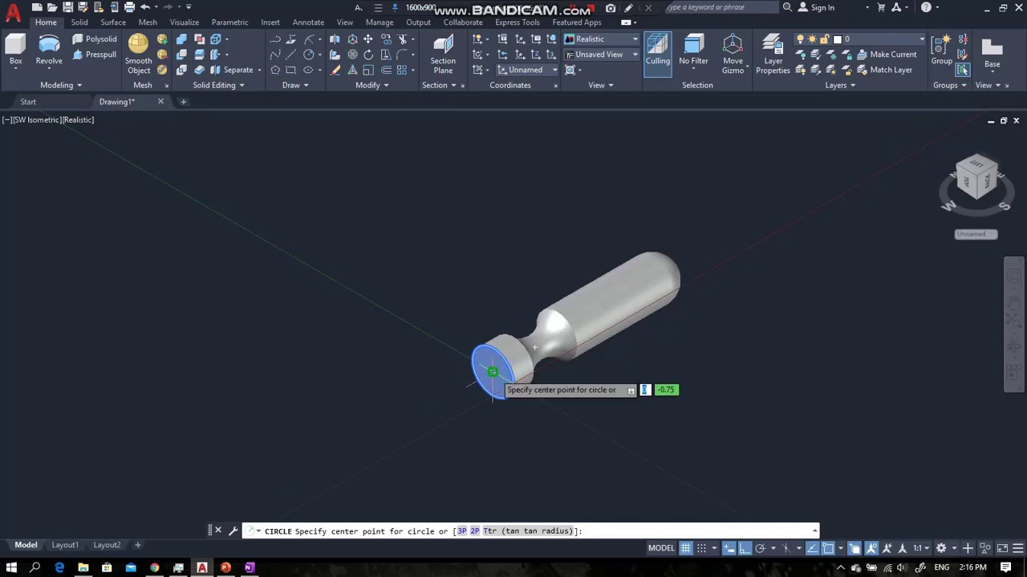
{"action": "left_click", "coordinate": [493, 371]}
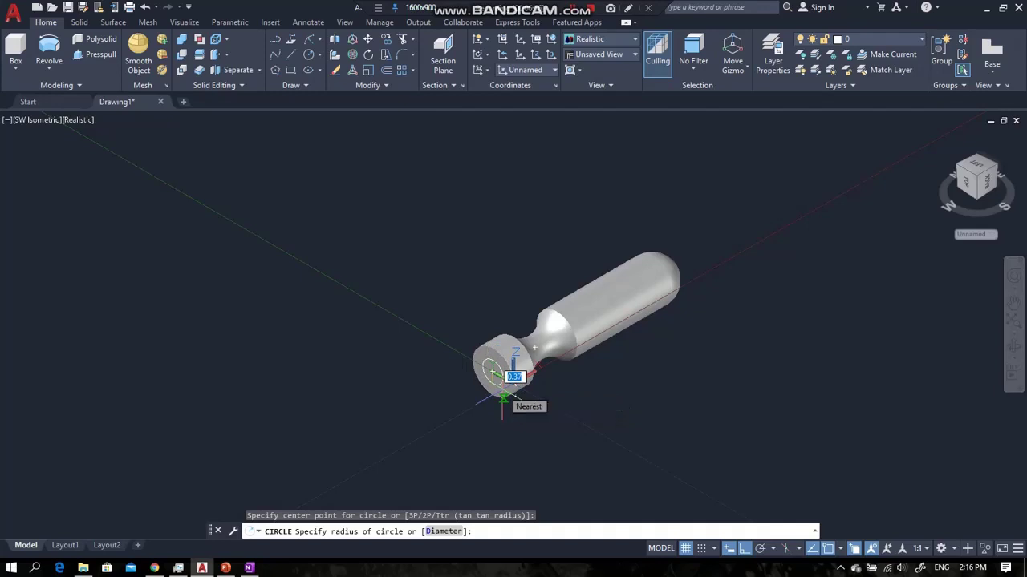
{"action": "type", "text": "0"}
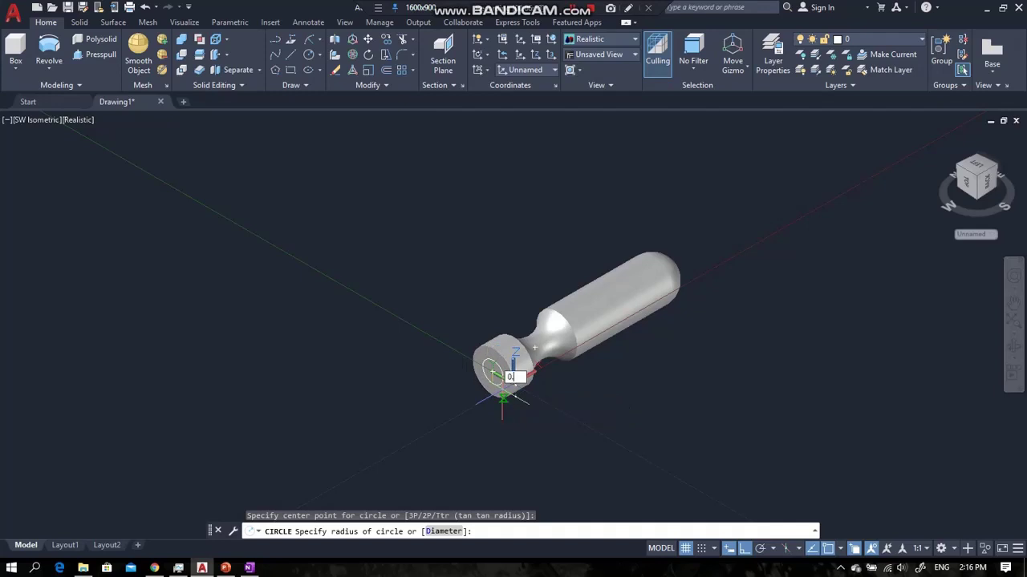
{"action": "type", "text": ".25"}
{"action": "key", "text": "Return"}
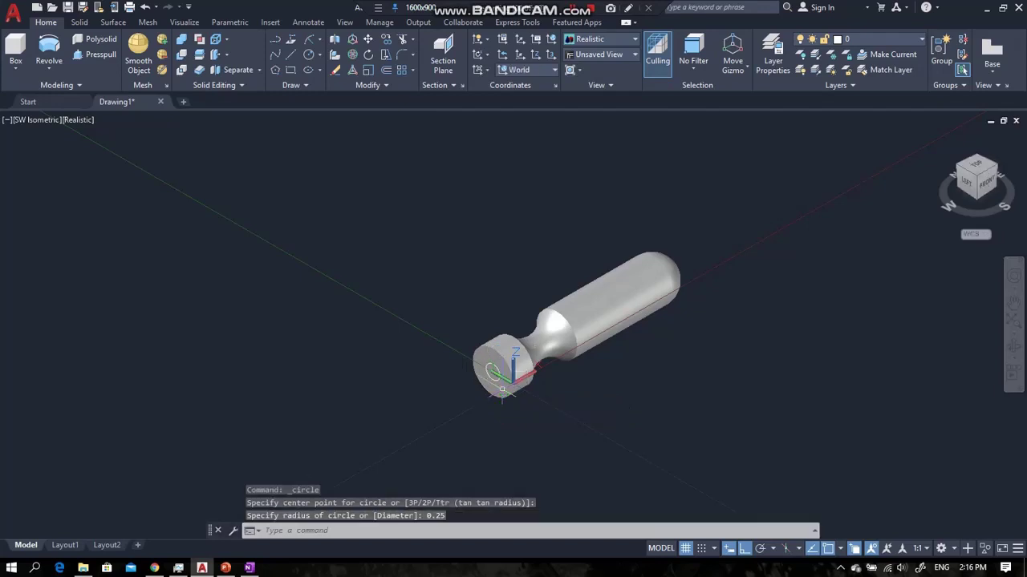
{"action": "left_click", "coordinate": [88, 56]}
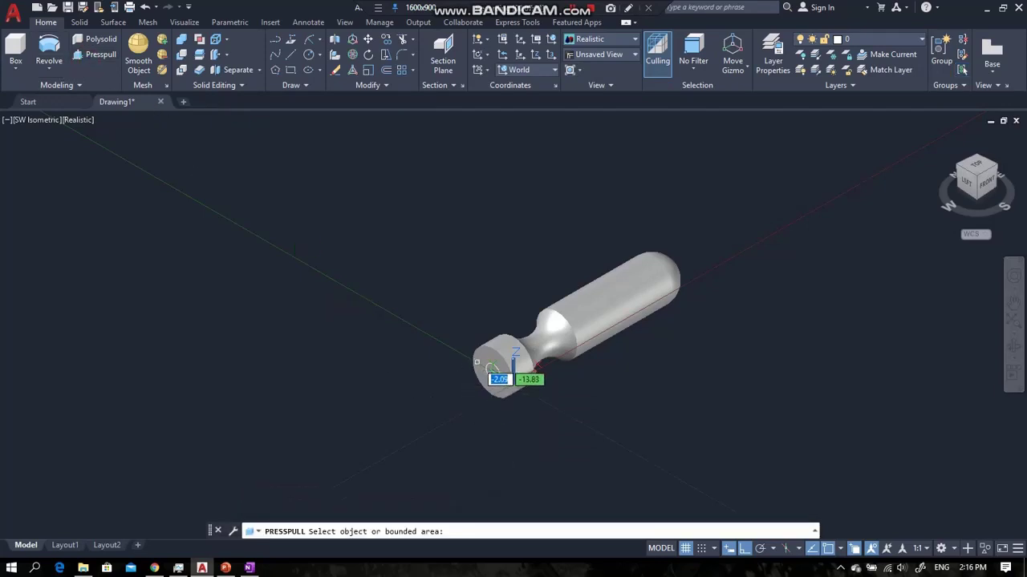
{"action": "left_click", "coordinate": [491, 366]}
{"action": "scroll", "coordinate": [491, 367], "scroll_direction": "down", "scroll_amount": 4}
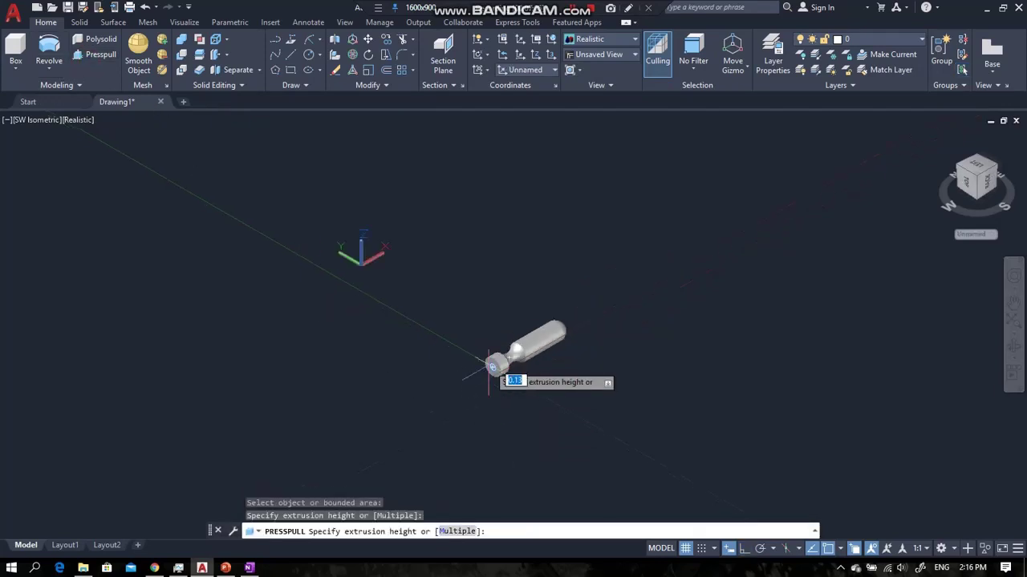
{"action": "scroll", "coordinate": [396, 399], "scroll_direction": "up", "scroll_amount": 3}
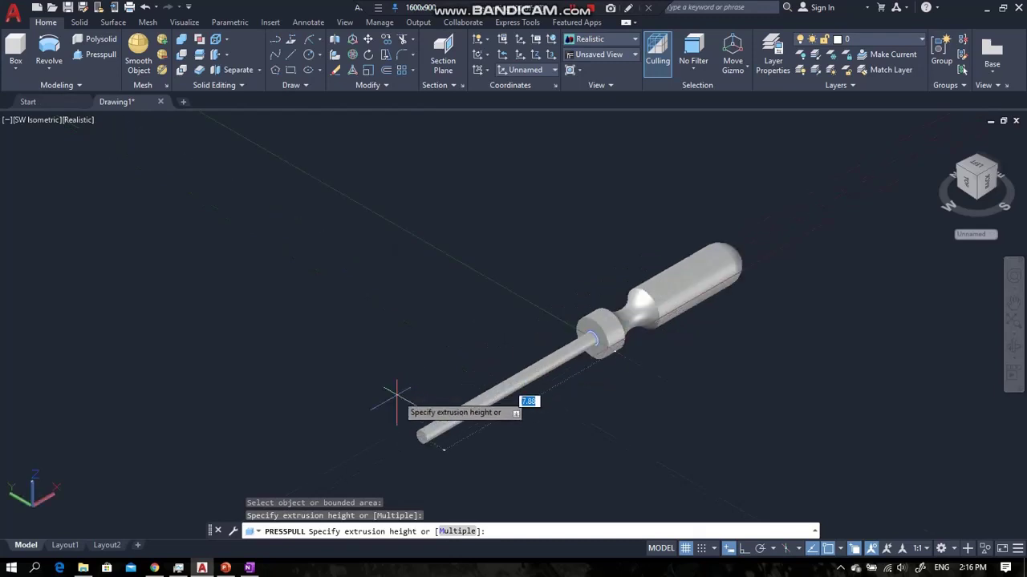
{"action": "key", "text": "Escape"}
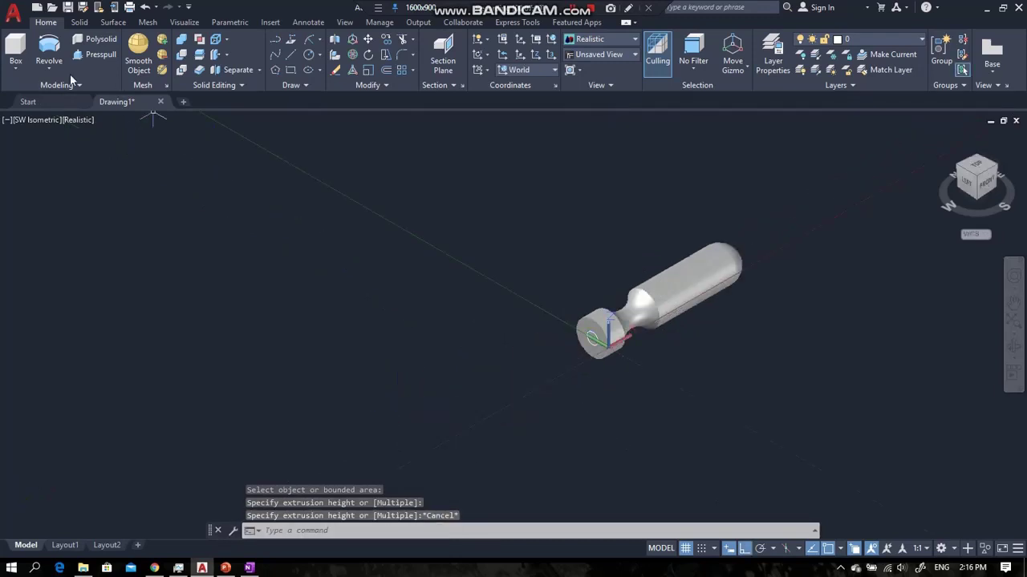
Extrude the circle on the handle's flat end face outward by 5 to form the shaft.
{"action": "left_click", "coordinate": [51, 70]}
{"action": "left_click", "coordinate": [48, 92]}
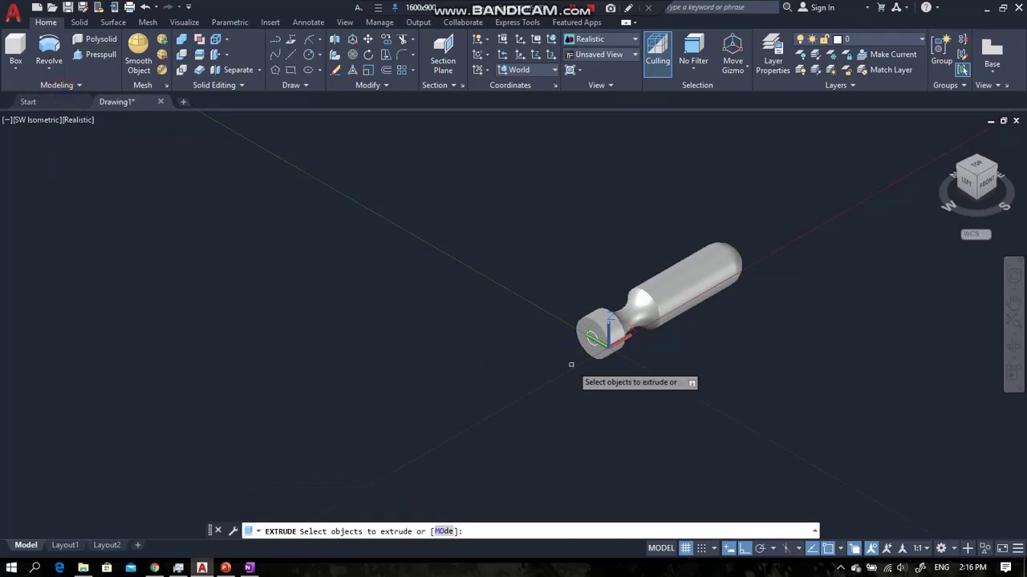
{"action": "scroll", "coordinate": [571, 363], "scroll_direction": "up", "scroll_amount": 2}
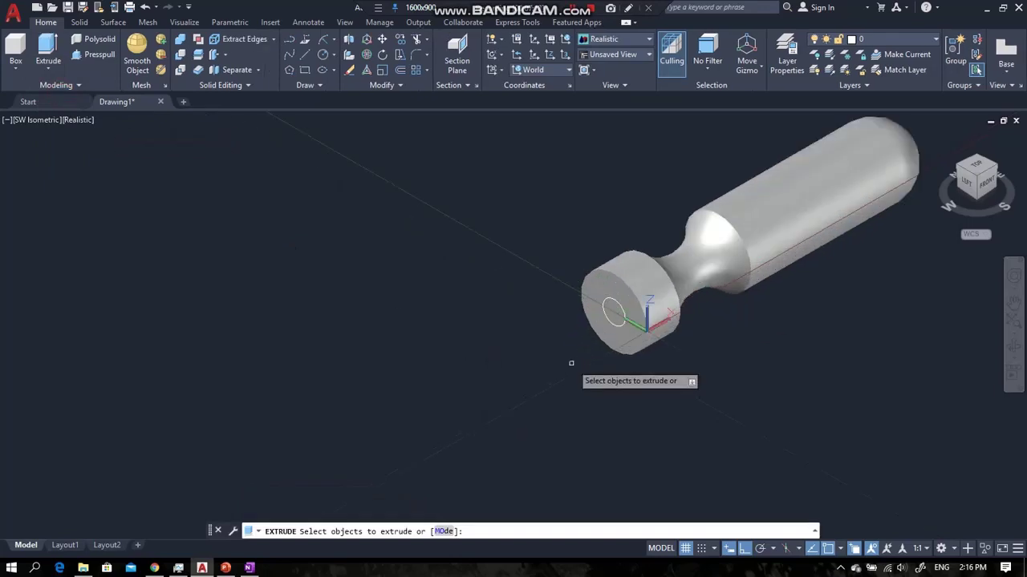
{"action": "left_click", "coordinate": [611, 300]}
{"action": "left_click", "coordinate": [665, 343]}
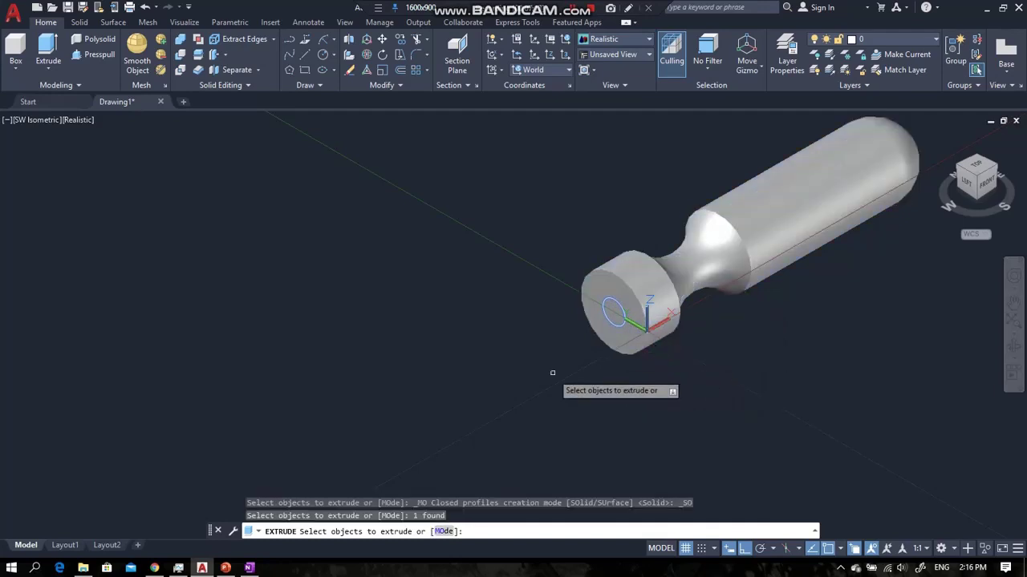
{"action": "key", "text": "Return"}
{"action": "scroll", "coordinate": [548, 365], "scroll_direction": "down", "scroll_amount": 4}
{"action": "scroll", "coordinate": [453, 401], "scroll_direction": "up", "scroll_amount": 5}
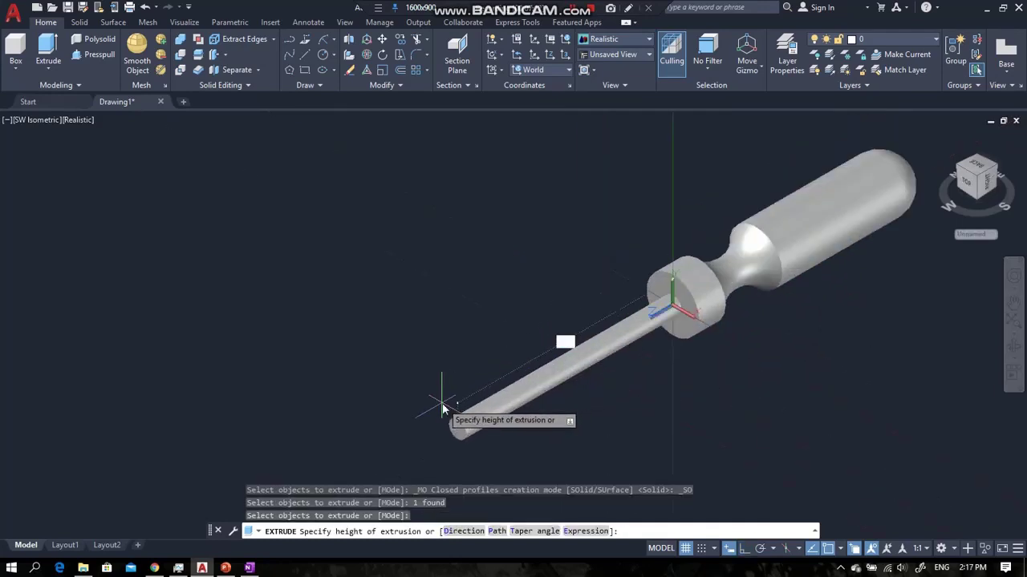
{"action": "key", "text": "Return"}
{"action": "scroll", "coordinate": [431, 407], "scroll_direction": "down", "scroll_amount": 3}
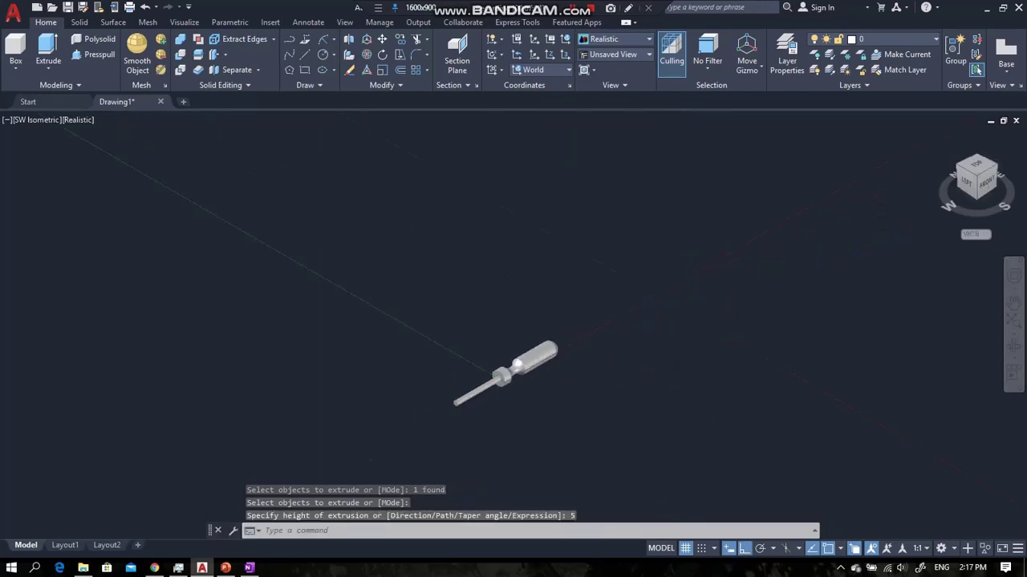
{"action": "scroll", "coordinate": [431, 407], "scroll_direction": "up", "scroll_amount": 2}
{"action": "scroll", "coordinate": [482, 387], "scroll_direction": "up", "scroll_amount": 3}
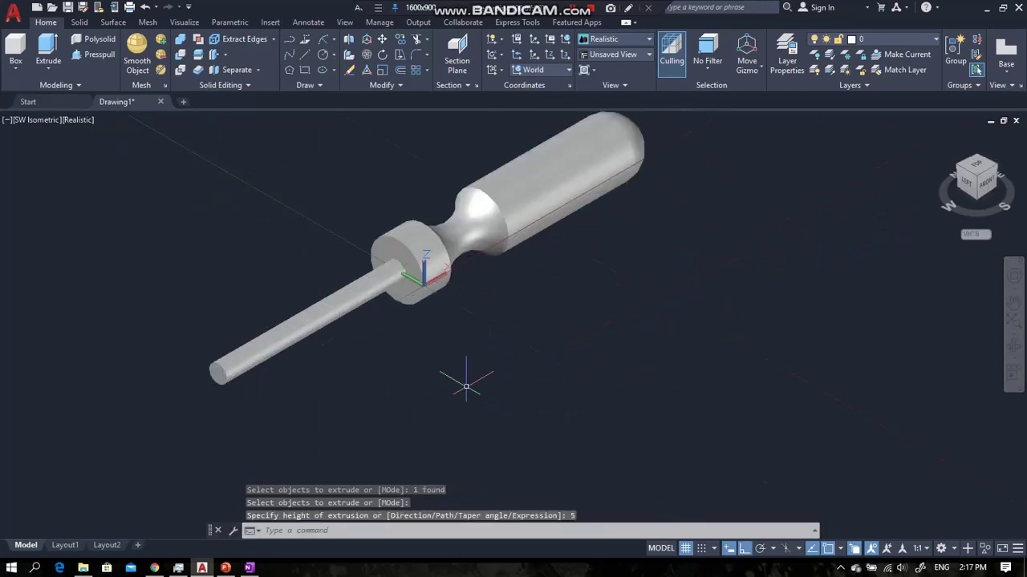
{"action": "scroll", "coordinate": [442, 350], "scroll_direction": "down", "scroll_amount": 2}
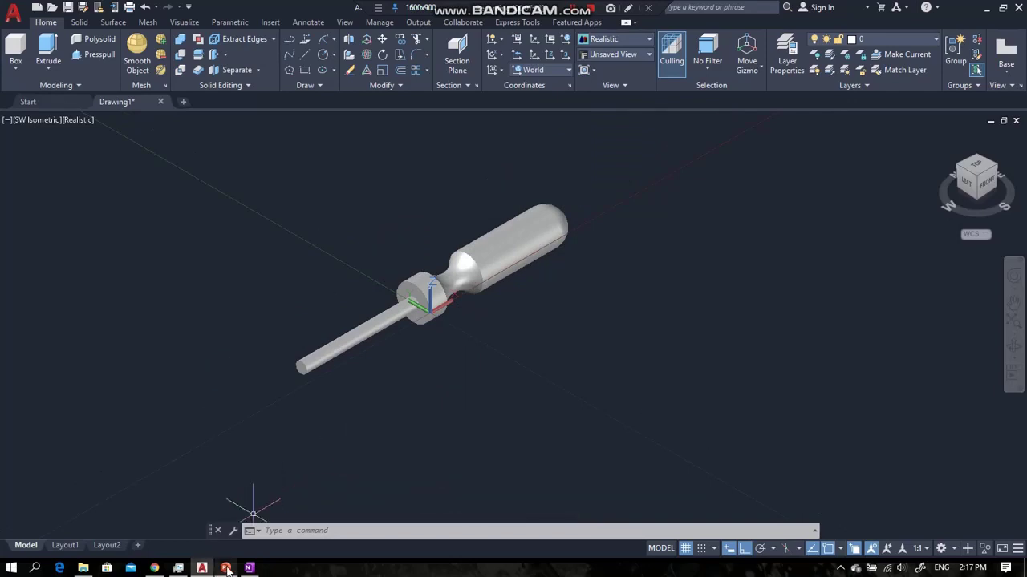
Switch to PowerPoint and copy the tip drawing with the three numbered profiles from the screw driver loft slide.
{"action": "mouse_move", "coordinate": [227, 569]}
{"action": "left_click", "coordinate": [240, 529]}
{"action": "scroll", "coordinate": [377, 393], "scroll_direction": "down", "scroll_amount": 1}
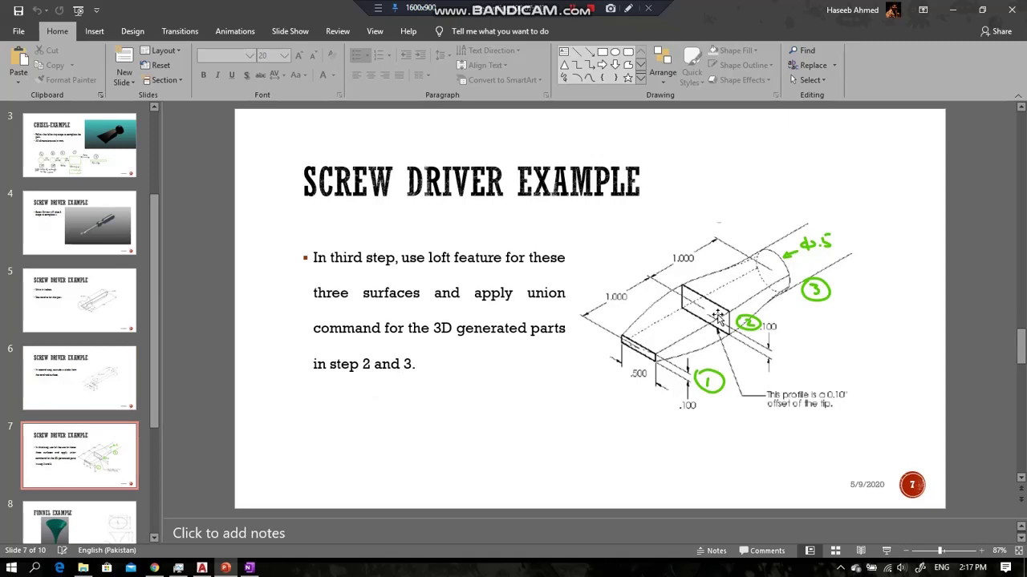
{"action": "scroll", "coordinate": [717, 317], "scroll_direction": "down", "scroll_amount": 1}
{"action": "scroll", "coordinate": [718, 318], "scroll_direction": "up", "scroll_amount": 1}
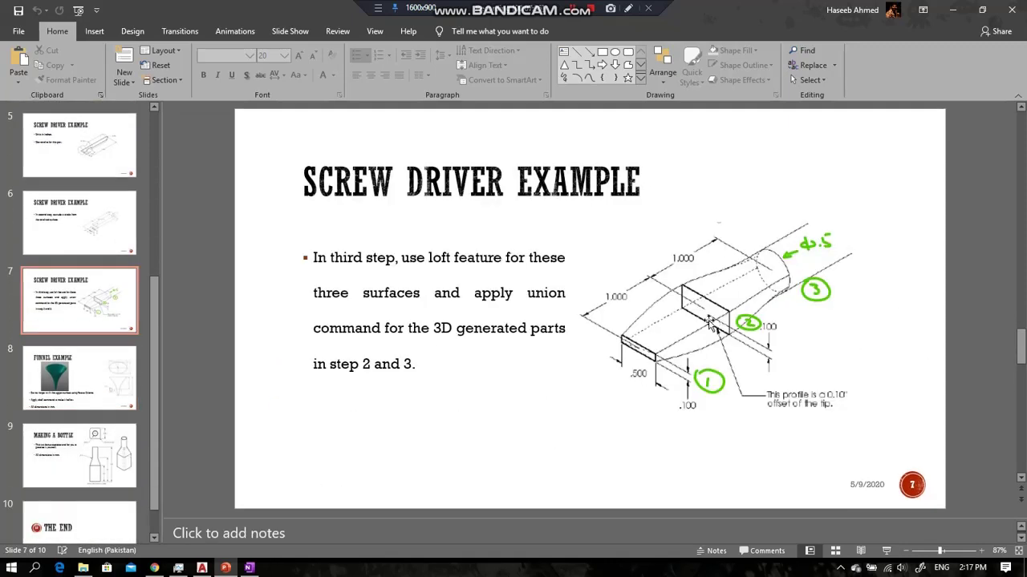
{"action": "left_click", "coordinate": [723, 306]}
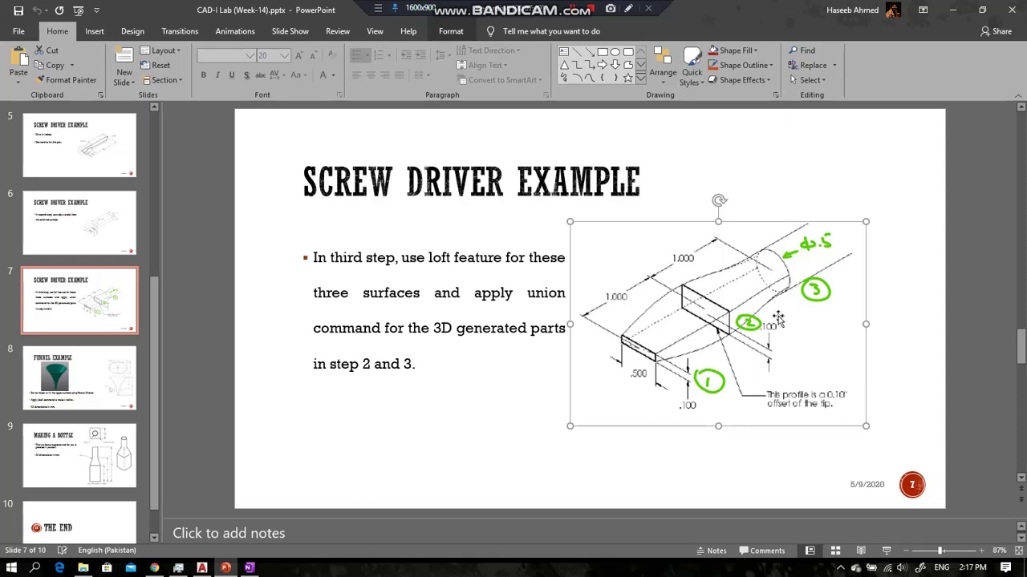
{"action": "right_click", "coordinate": [721, 340]}
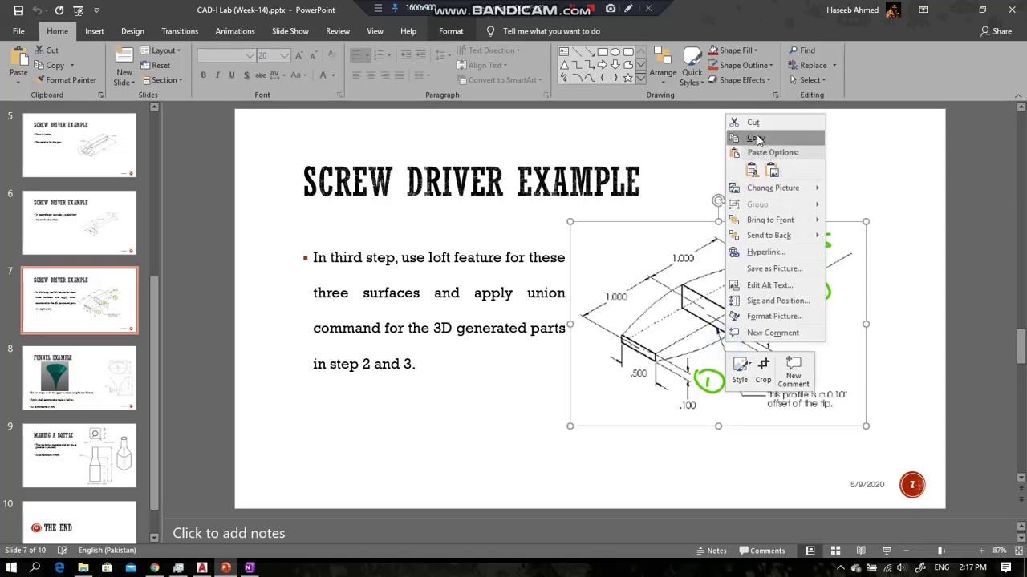
{"action": "left_click", "coordinate": [756, 138]}
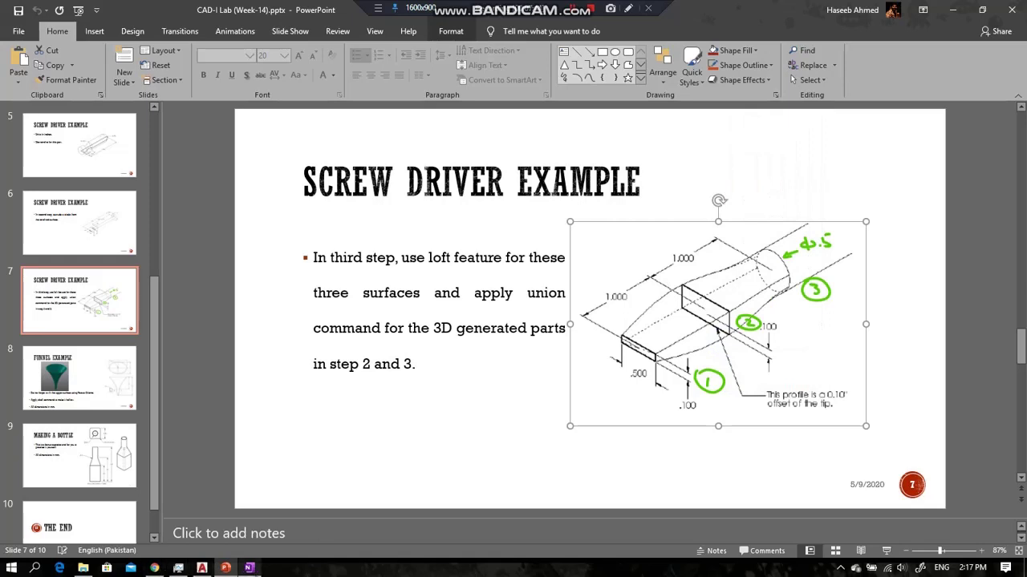
Switch to OneNote and paste the tip drawing below the shaft drawing on the Screw Driver page.
{"action": "left_click", "coordinate": [249, 568]}
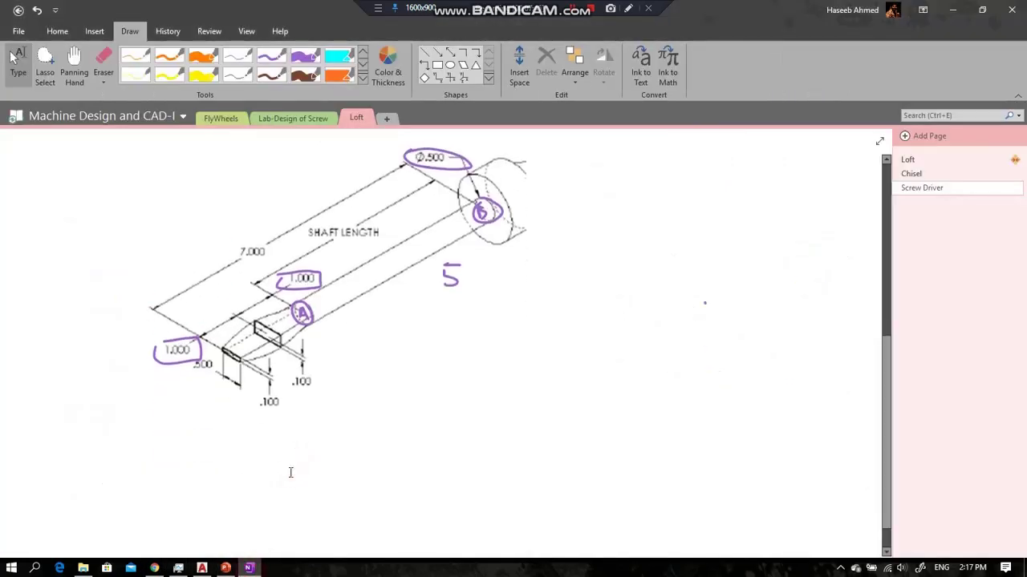
{"action": "key", "text": "ctrl+v"}
{"action": "scroll", "coordinate": [360, 387], "scroll_direction": "down", "scroll_amount": 2}
{"action": "left_click", "coordinate": [358, 355]}
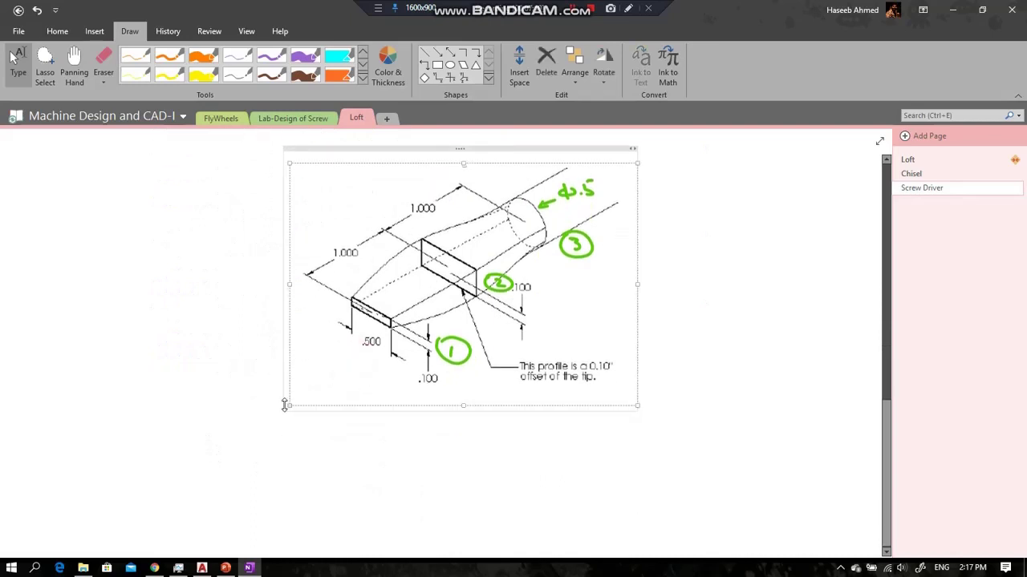
Shift the pasted tip drawing toward the page's left side and enlarge it proportionally.
{"action": "mouse_move", "coordinate": [283, 405]}
{"action": "left_mouse_down"}
{"action": "mouse_move", "coordinate": [223, 415]}
{"action": "mouse_move", "coordinate": [151, 474]}
{"action": "left_mouse_up"}
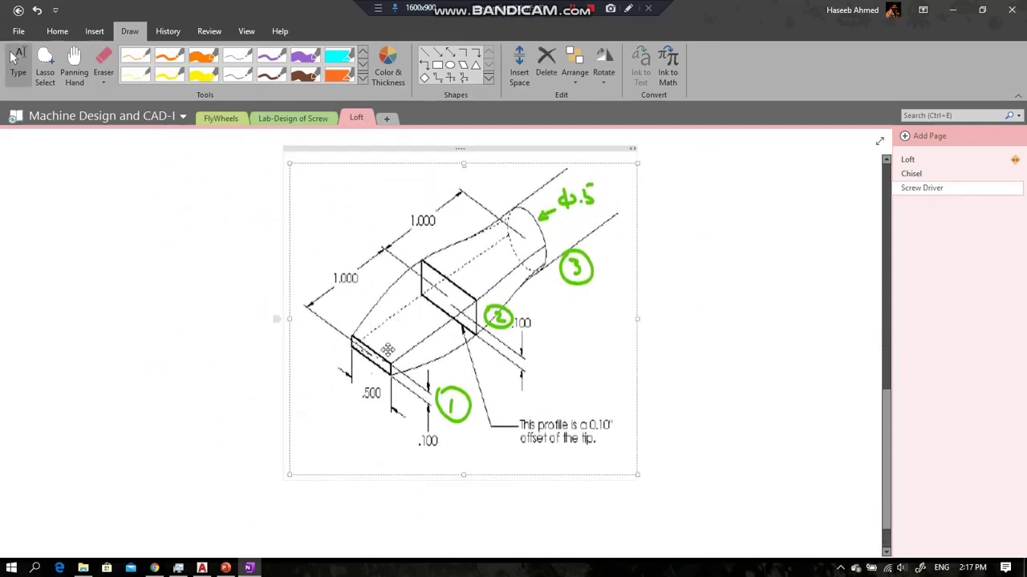
{"action": "left_click_drag", "start_coordinate": [401, 211], "coordinate": [283, 211]}
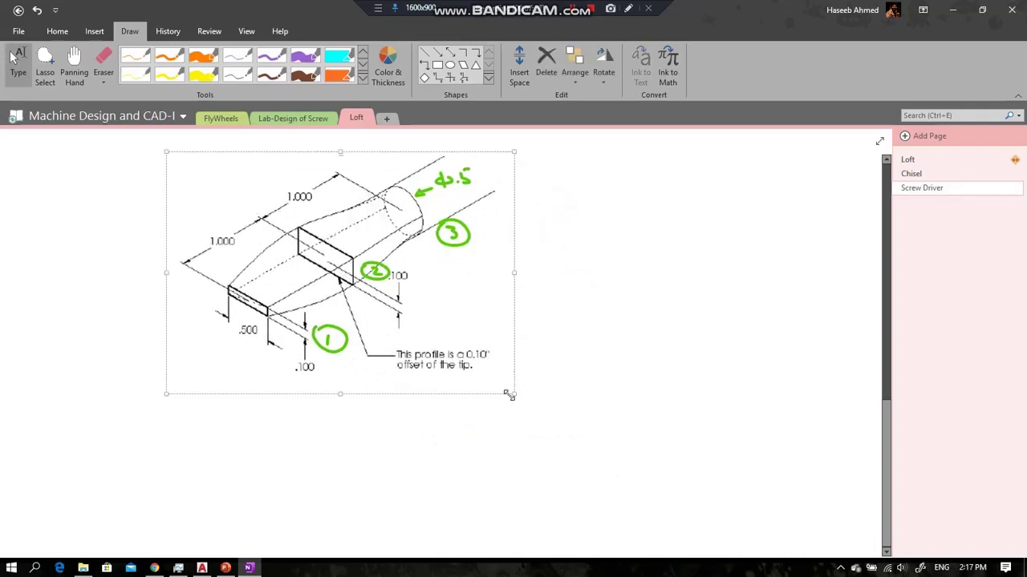
{"action": "mouse_move", "coordinate": [513, 392]}
{"action": "left_mouse_down"}
{"action": "mouse_move", "coordinate": [623, 449]}
{"action": "mouse_move", "coordinate": [617, 437]}
{"action": "left_mouse_up"}
{"action": "scroll", "coordinate": [414, 400], "scroll_direction": "up", "scroll_amount": 1}
{"action": "scroll", "coordinate": [361, 388], "scroll_direction": "down", "scroll_amount": 1}
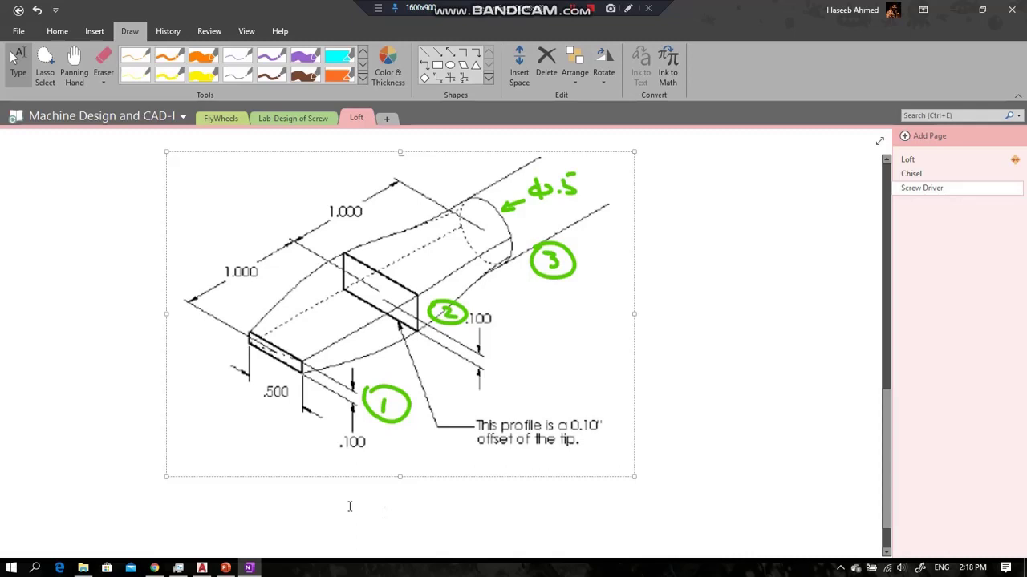
Revisit the loft slide in PowerPoint, deselect its drawing, and return to the screwdriver model in AutoCAD.
{"action": "left_click", "coordinate": [225, 568]}
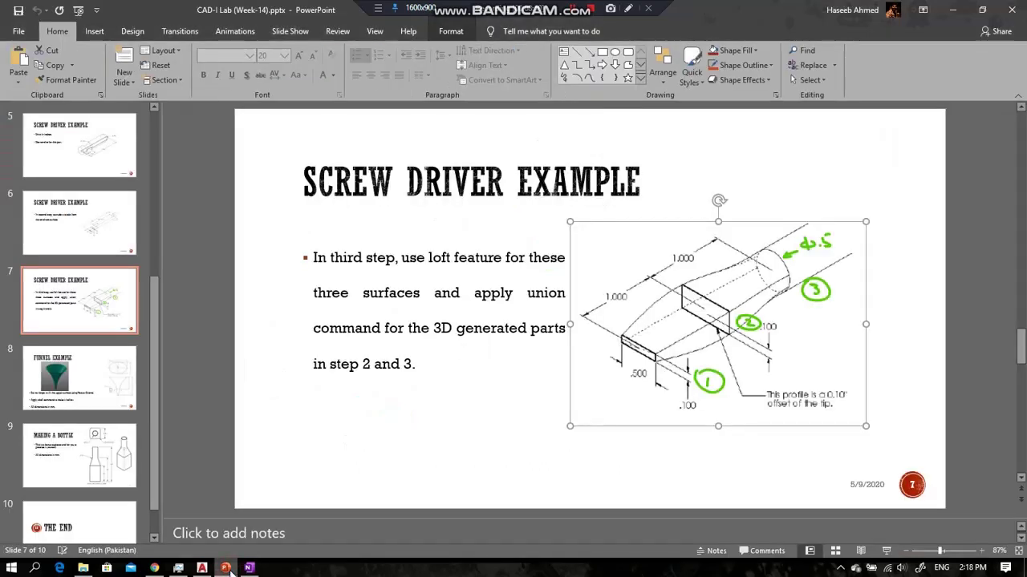
{"action": "left_click", "coordinate": [346, 457]}
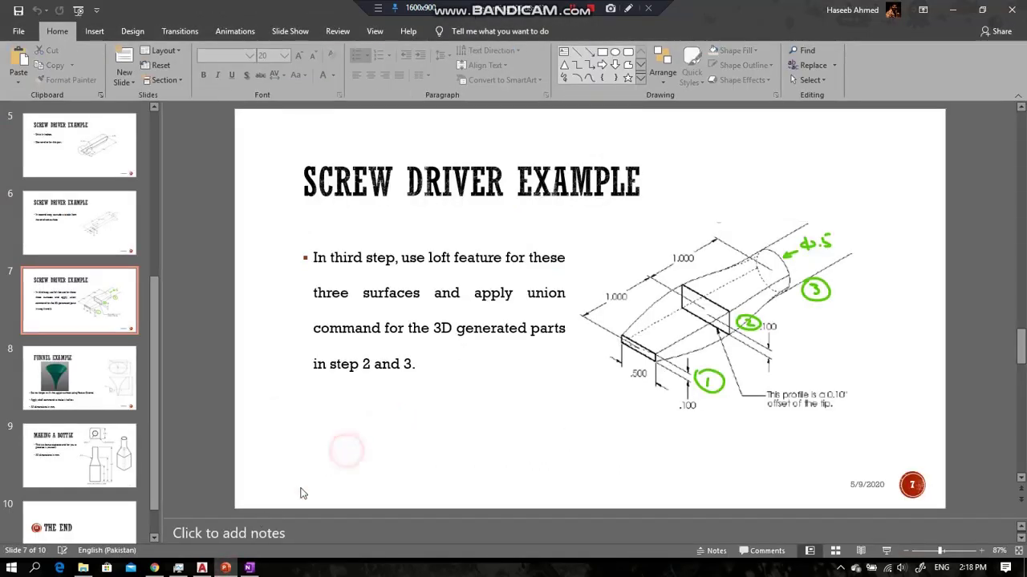
{"action": "left_click", "coordinate": [202, 567]}
{"action": "scroll", "coordinate": [458, 417], "scroll_direction": "down", "scroll_amount": 3}
{"action": "scroll", "coordinate": [458, 412], "scroll_direction": "up", "scroll_amount": 3}
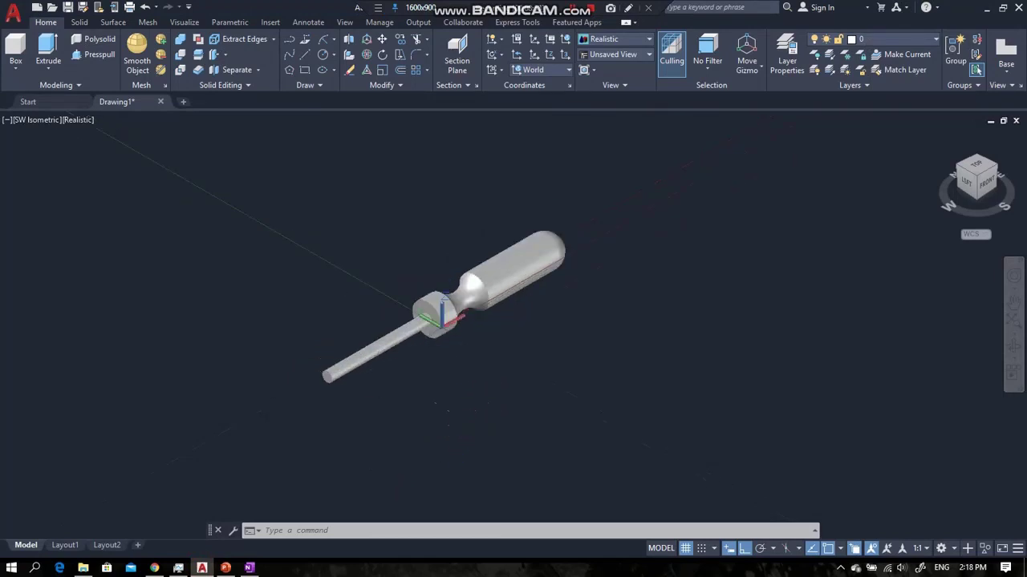
{"action": "middle_click_drag", "start_coordinate": [465, 412], "coordinate": [439, 351]}
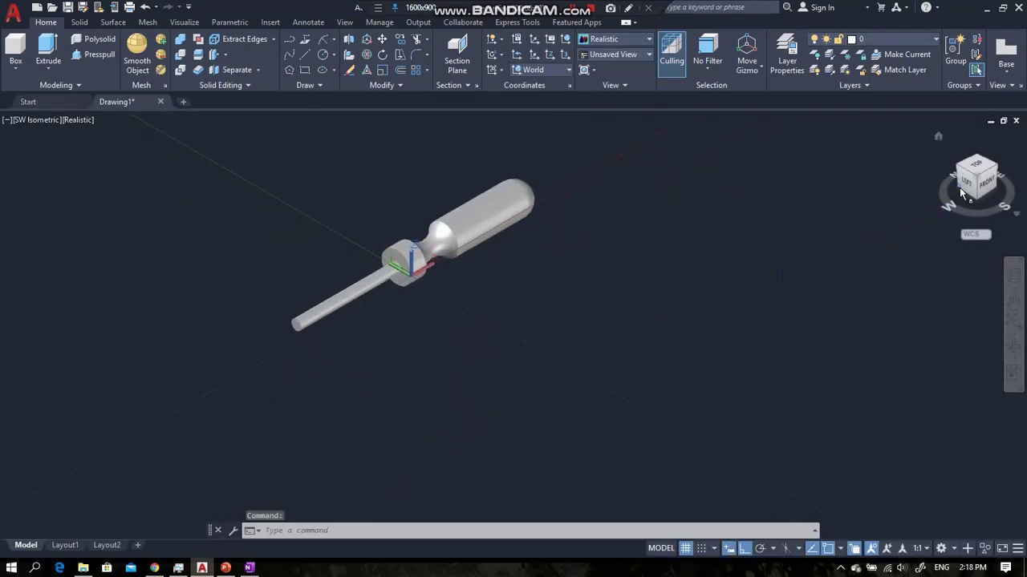
{"action": "left_click", "coordinate": [305, 71]}
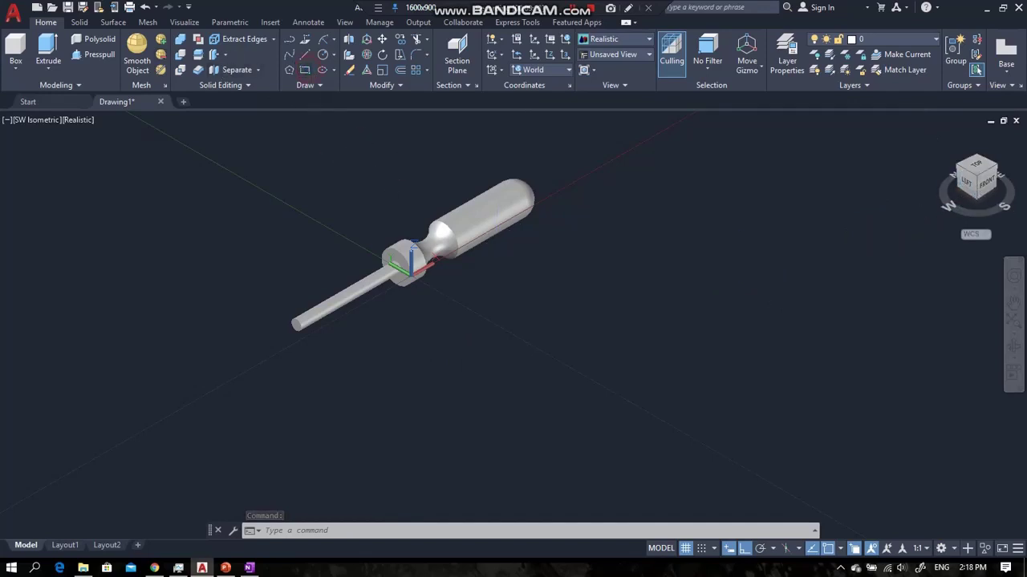
{"action": "left_click", "coordinate": [628, 394]}
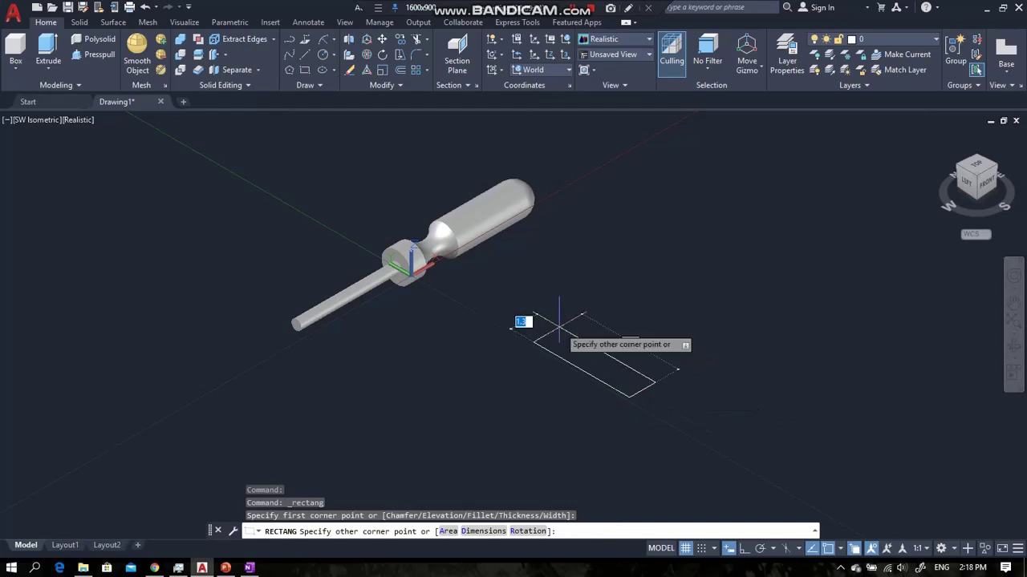
{"action": "key", "text": "Escape"}
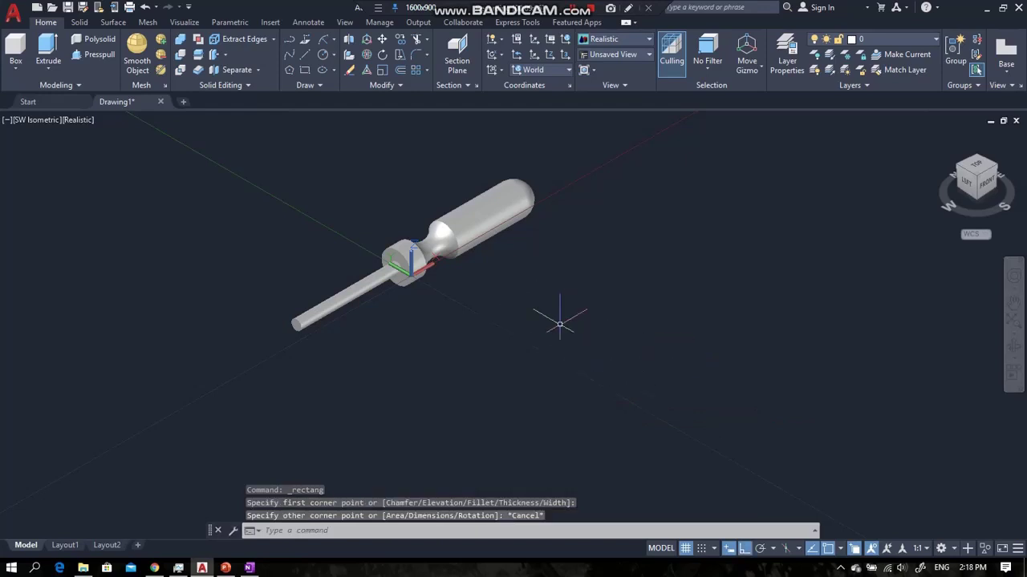
Restore the isometric home view and set the coordinate system to the Left orientation.
{"action": "left_click", "coordinate": [966, 182]}
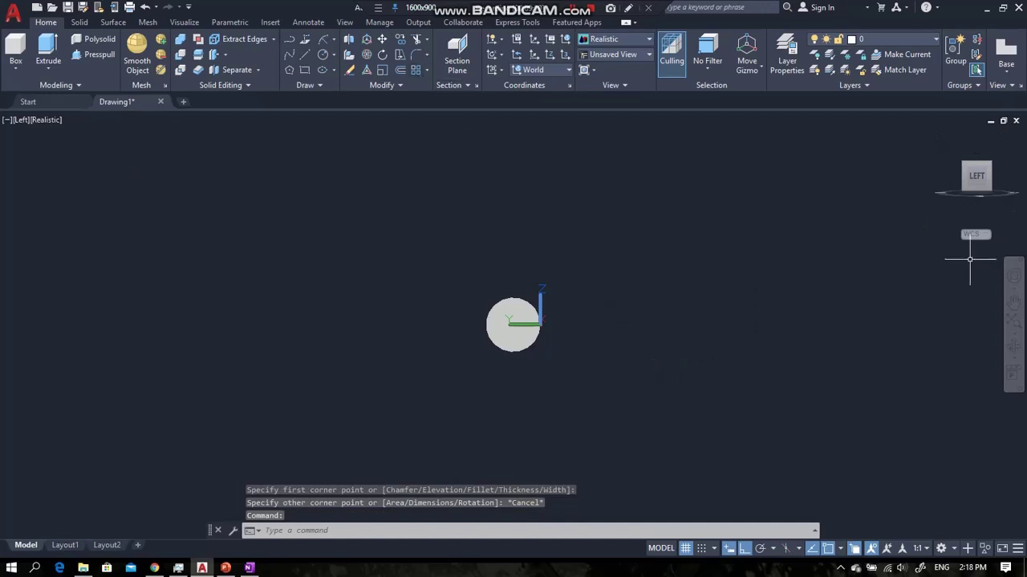
{"action": "left_click", "coordinate": [940, 138]}
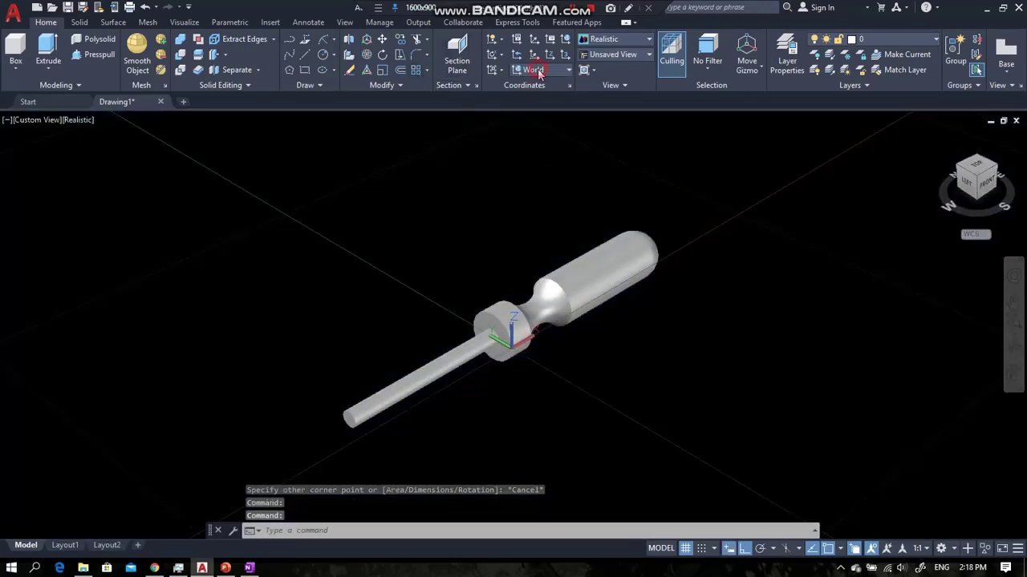
{"action": "left_click", "coordinate": [540, 71]}
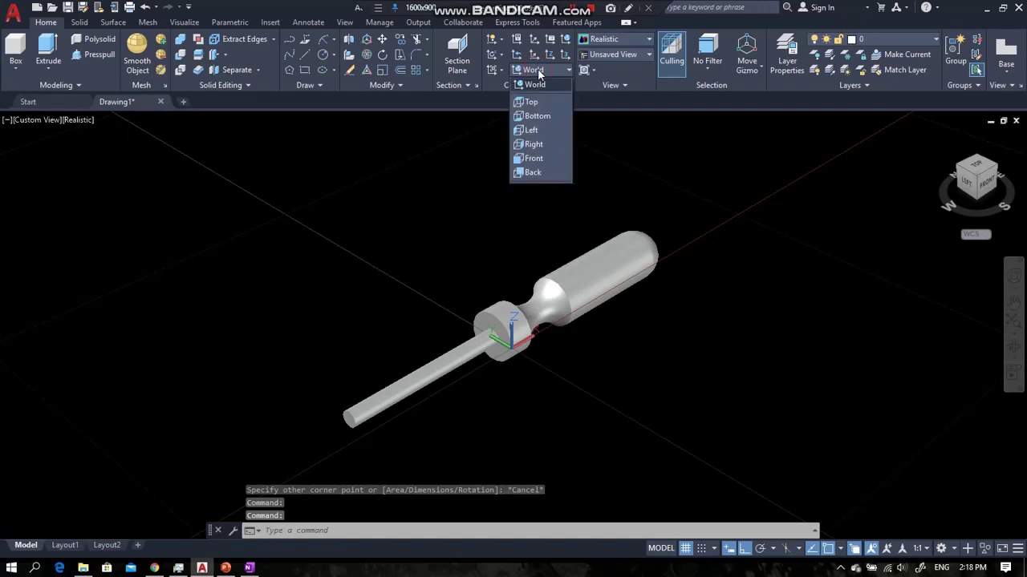
{"action": "left_click", "coordinate": [536, 158]}
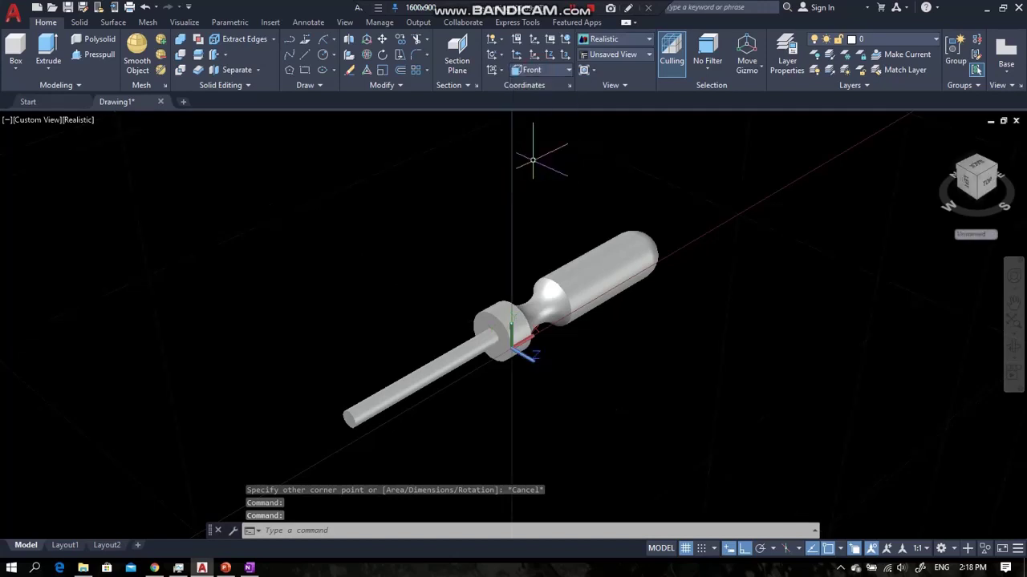
{"action": "left_click", "coordinate": [529, 70]}
{"action": "left_click", "coordinate": [545, 129]}
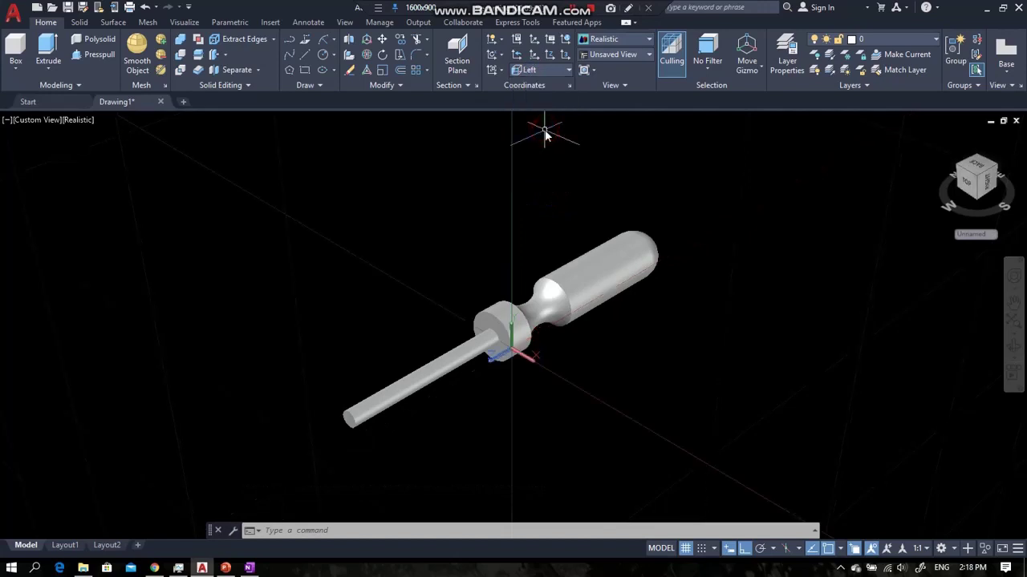
Draw a 0.5 by 0.1 rectangle in the empty space beside the screwdriver as the blade tip profile.
{"action": "scroll", "coordinate": [482, 361], "scroll_direction": "up", "scroll_amount": 3}
{"action": "scroll", "coordinate": [564, 290], "scroll_direction": "down", "scroll_amount": 5}
{"action": "scroll", "coordinate": [565, 292], "scroll_direction": "down", "scroll_amount": 4}
{"action": "middle_click_drag", "start_coordinate": [566, 294], "coordinate": [440, 274]}
{"action": "scroll", "coordinate": [523, 222], "scroll_direction": "up", "scroll_amount": 4}
{"action": "scroll", "coordinate": [472, 331], "scroll_direction": "up", "scroll_amount": 2}
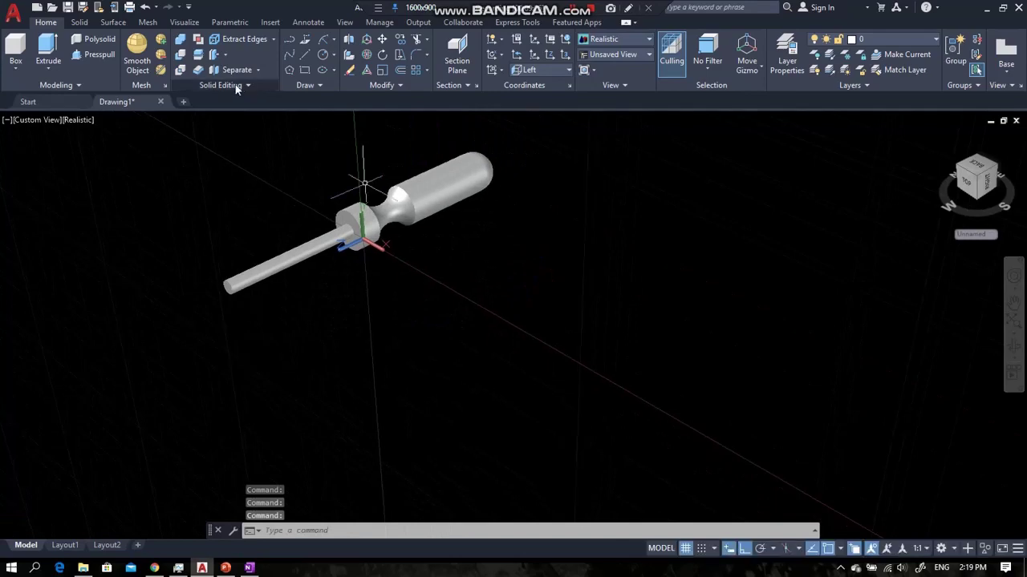
{"action": "left_click", "coordinate": [305, 70]}
{"action": "left_click", "coordinate": [485, 306]}
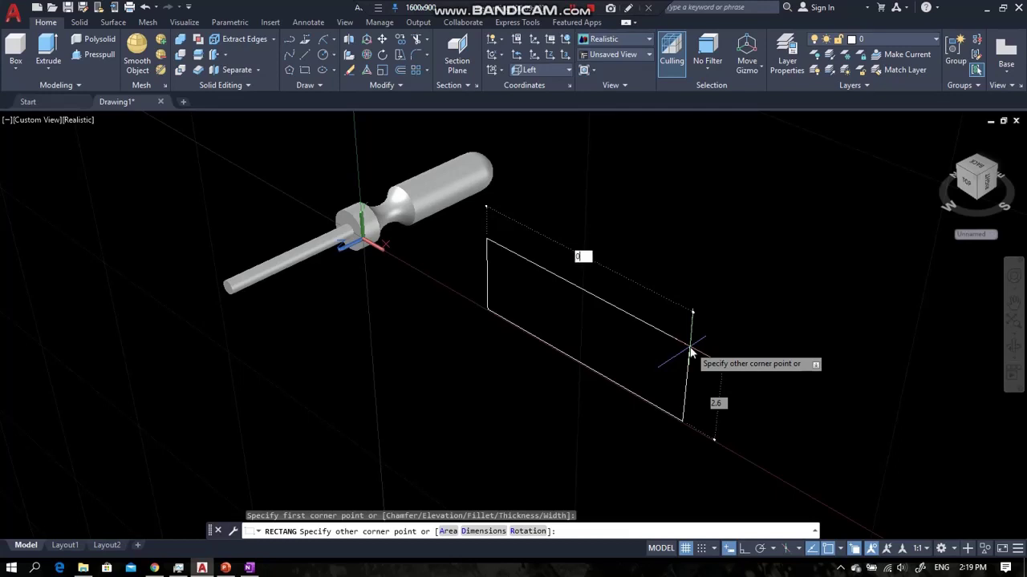
{"action": "type", "text": "0.5"}
{"action": "key", "text": "Tab"}
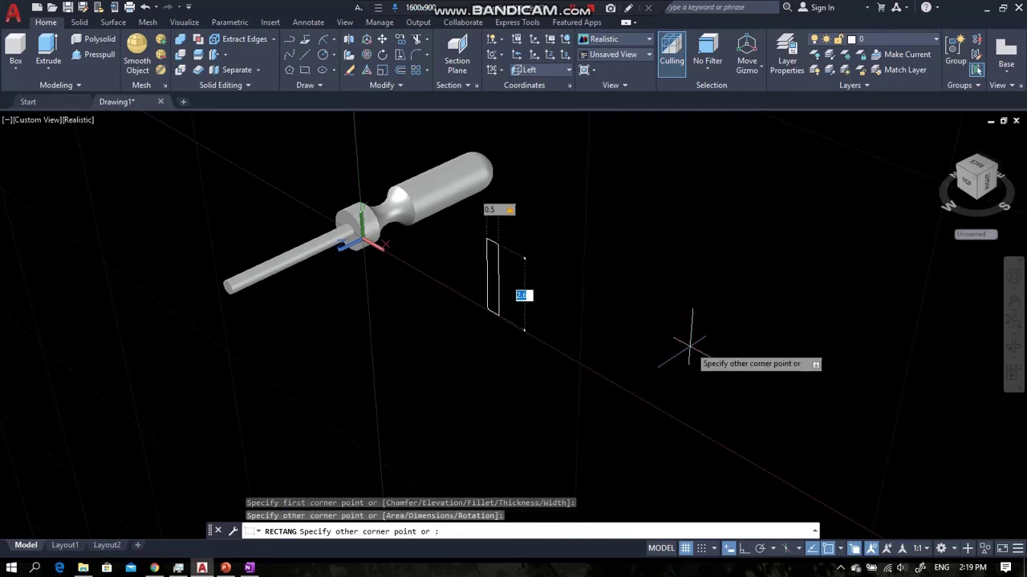
{"action": "type", "text": "0.1"}
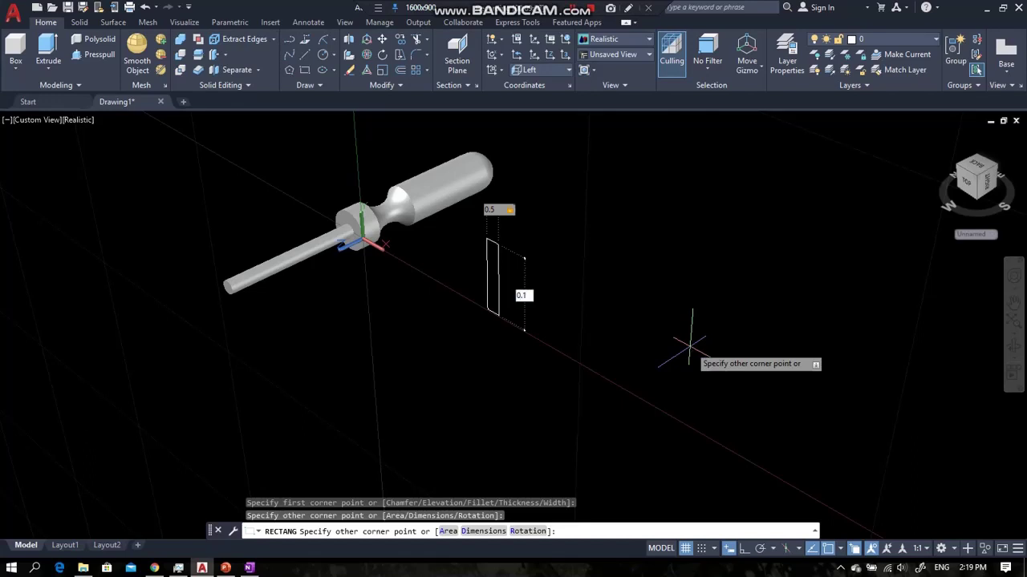
{"action": "key", "text": "Return"}
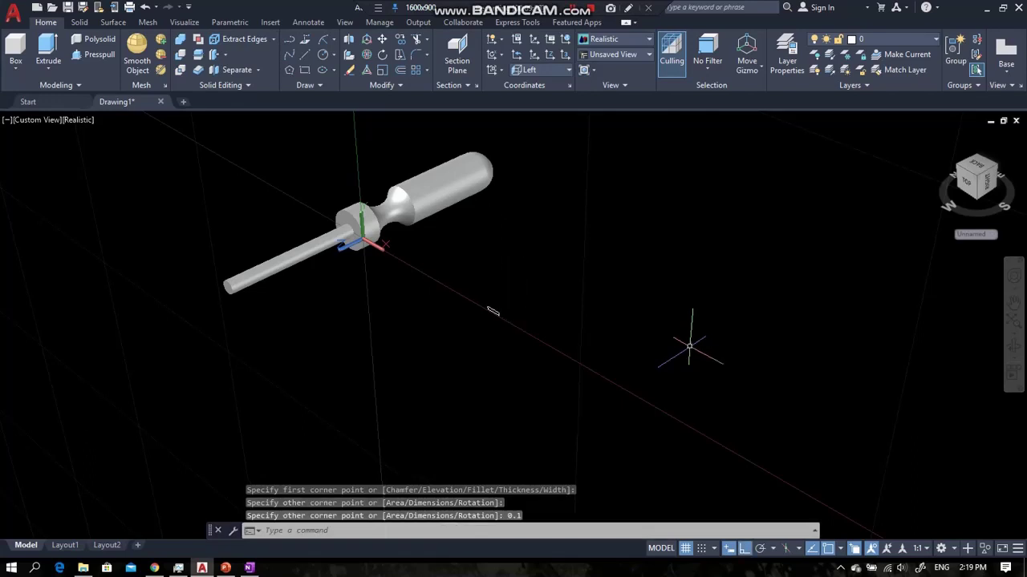
Offset the small tip rectangle outward by 0.1 to create the middle loft profile.
{"action": "scroll", "coordinate": [492, 305], "scroll_direction": "up", "scroll_amount": 5}
{"action": "scroll", "coordinate": [378, 292], "scroll_direction": "up", "scroll_amount": 6}
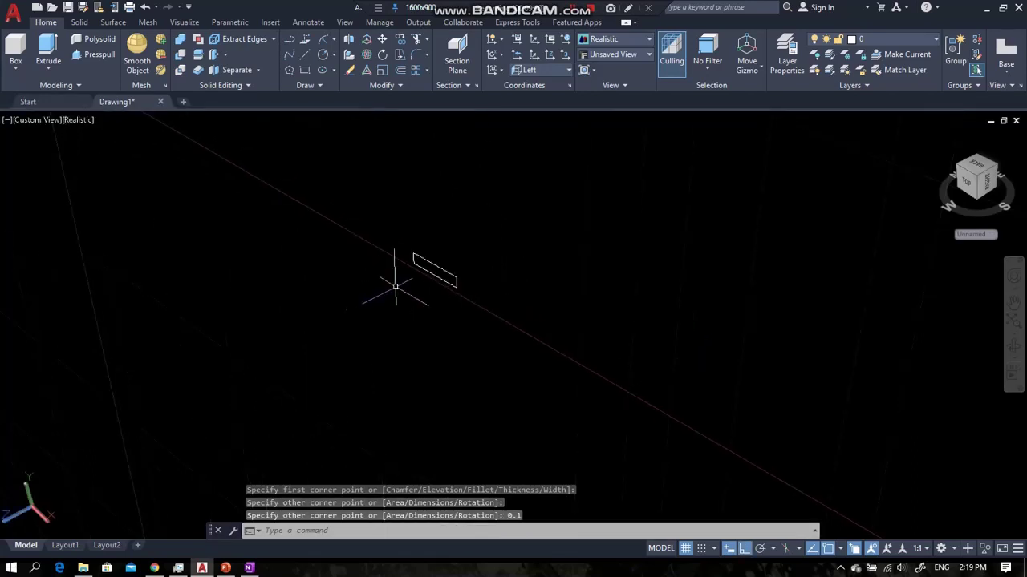
{"action": "middle_click_drag", "start_coordinate": [329, 168], "coordinate": [341, 137]}
{"action": "scroll", "coordinate": [602, 424], "scroll_direction": "up", "scroll_amount": 2}
{"action": "scroll", "coordinate": [599, 454], "scroll_direction": "up", "scroll_amount": 3}
{"action": "scroll", "coordinate": [454, 284], "scroll_direction": "down", "scroll_amount": 4}
{"action": "middle_click_drag", "start_coordinate": [447, 256], "coordinate": [461, 324]}
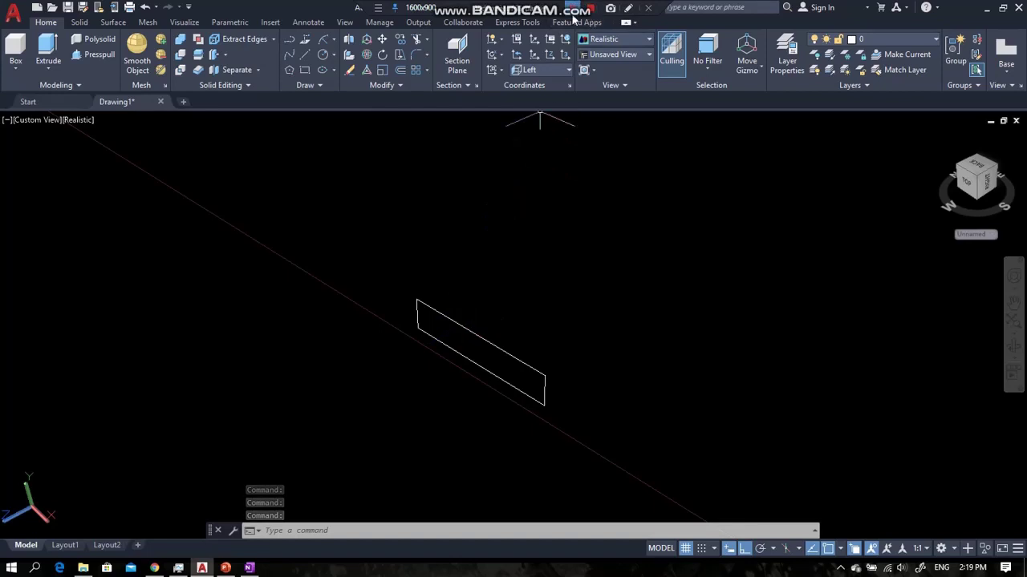
{"action": "scroll", "coordinate": [650, 311], "scroll_direction": "down", "scroll_amount": 1}
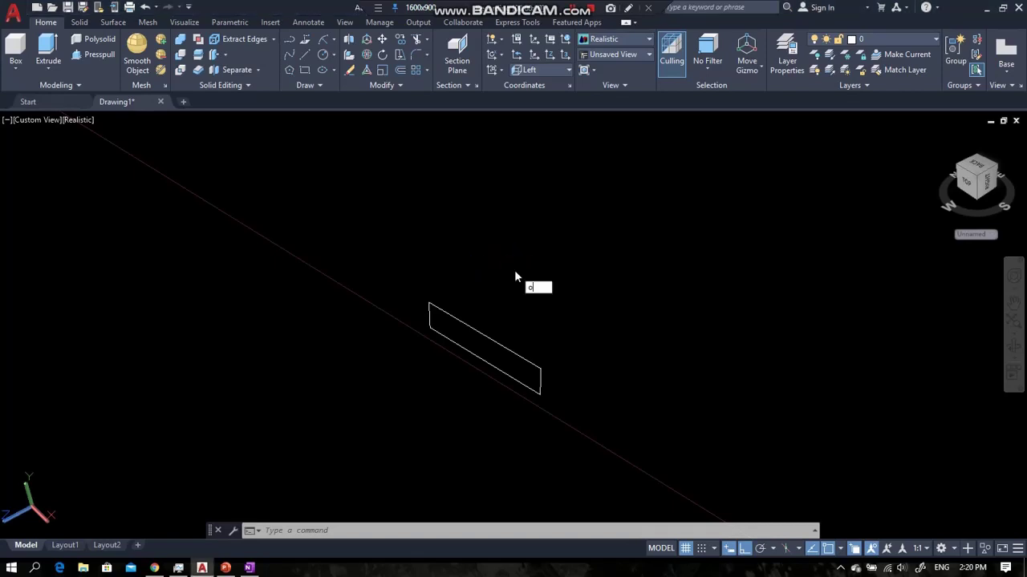
{"action": "key", "text": "Return"}
{"action": "type", "text": "0"}
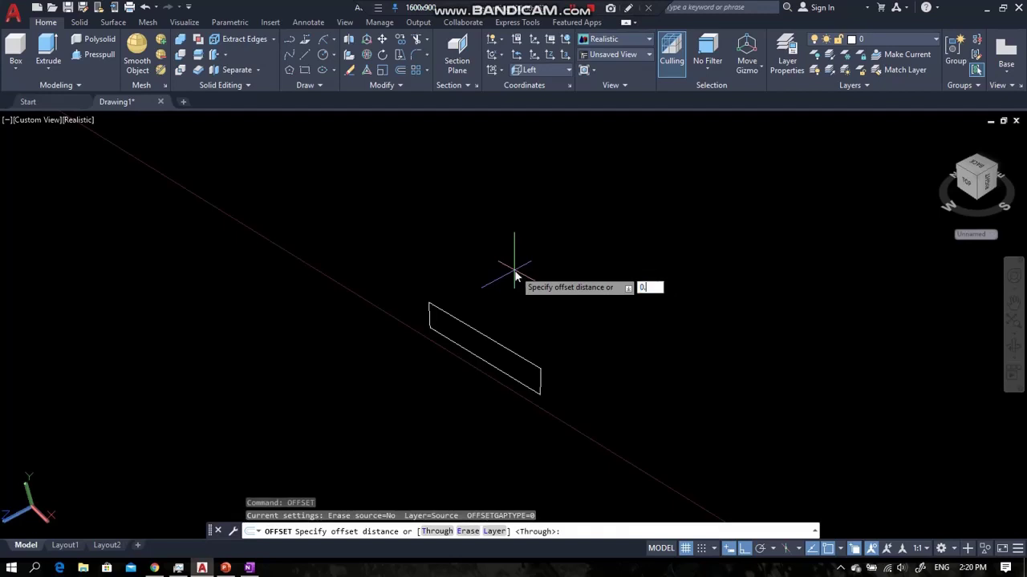
{"action": "type", "text": ".1"}
{"action": "key", "text": "Return"}
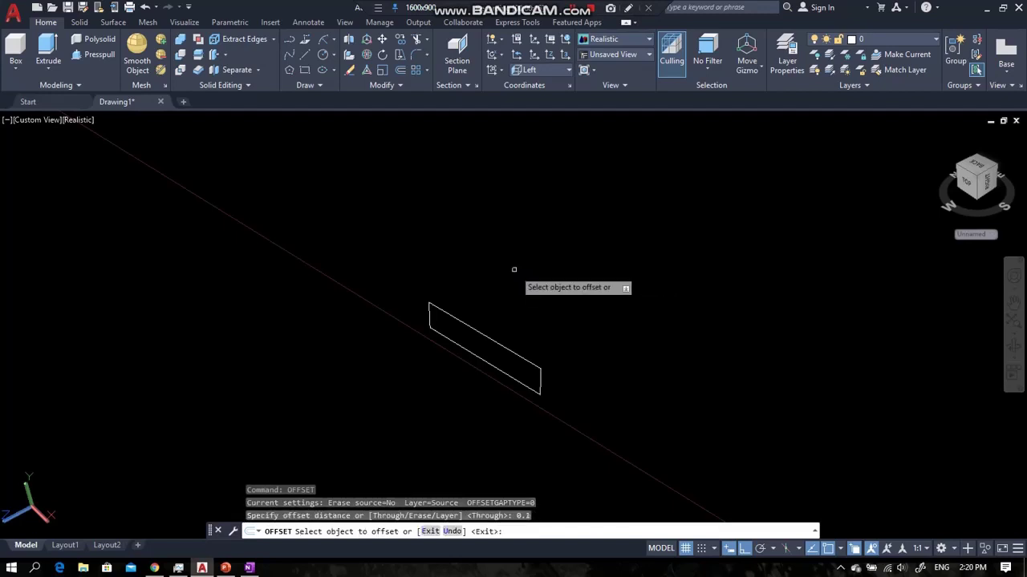
{"action": "left_click", "coordinate": [484, 348]}
{"action": "left_click", "coordinate": [554, 295]}
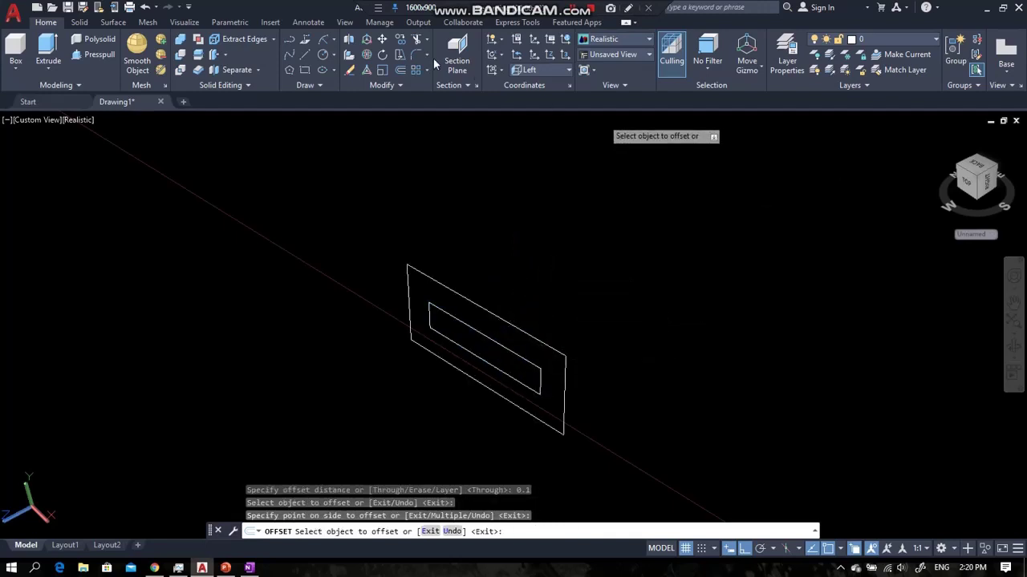
Draw a circle of radius 0.25 centred on the two rectangles as the shaft-end profile.
{"action": "left_click", "coordinate": [325, 60]}
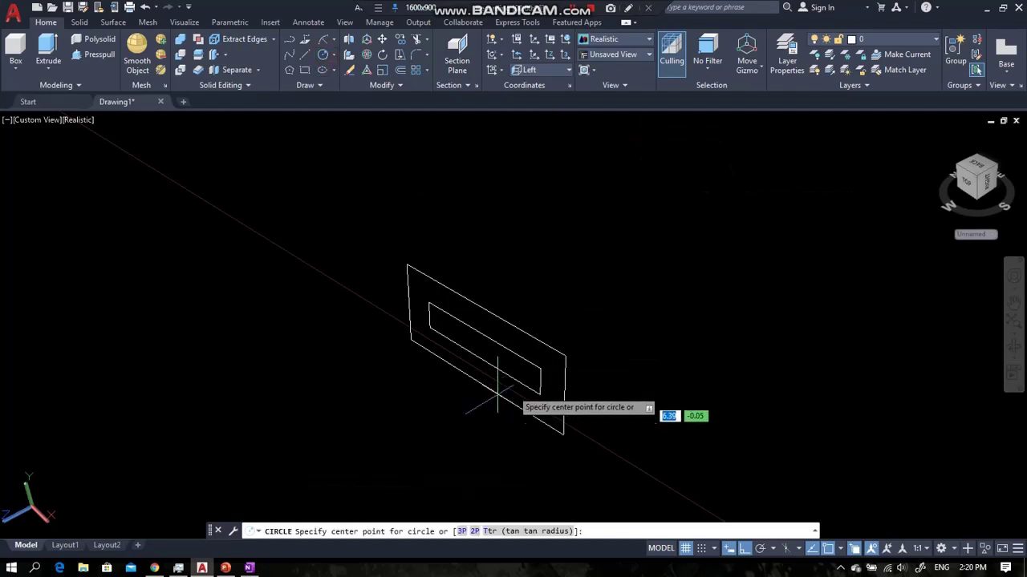
{"action": "left_click", "coordinate": [483, 347]}
{"action": "type", "text": "0"}
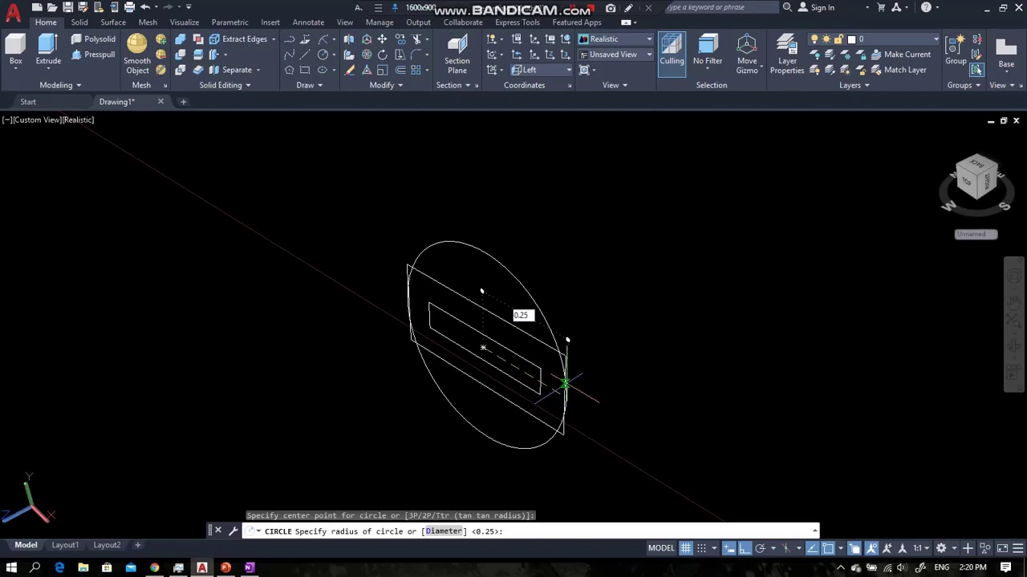
{"action": "type", "text": ".25"}
{"action": "key", "text": "Return"}
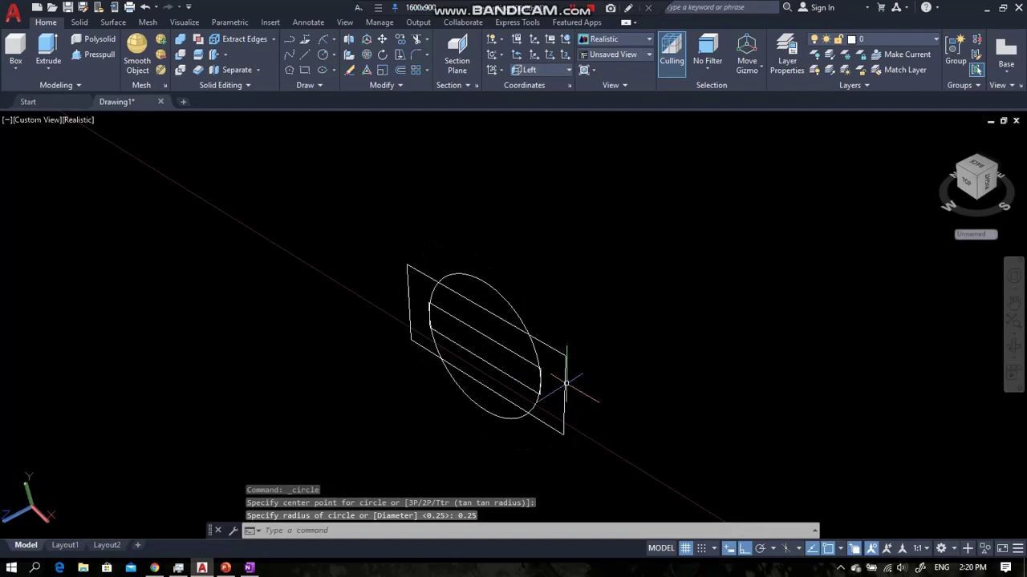
{"action": "scroll", "coordinate": [561, 383], "scroll_direction": "down", "scroll_amount": 3}
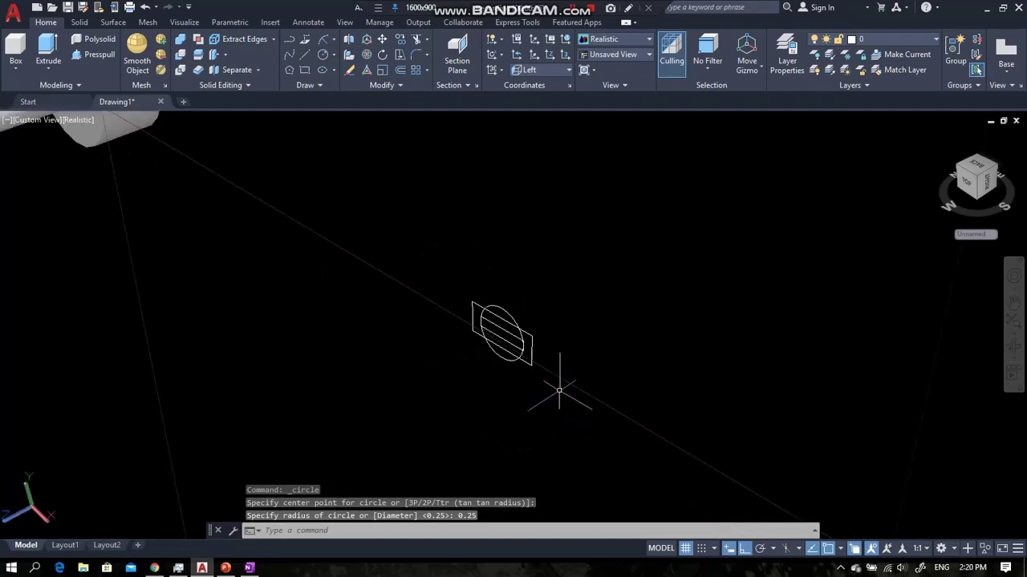
Check the tip drawing in OneNote, return to AutoCAD and move the circle 2 units back, perpendicular to the rectangles' plane.
{"action": "left_click", "coordinate": [250, 568]}
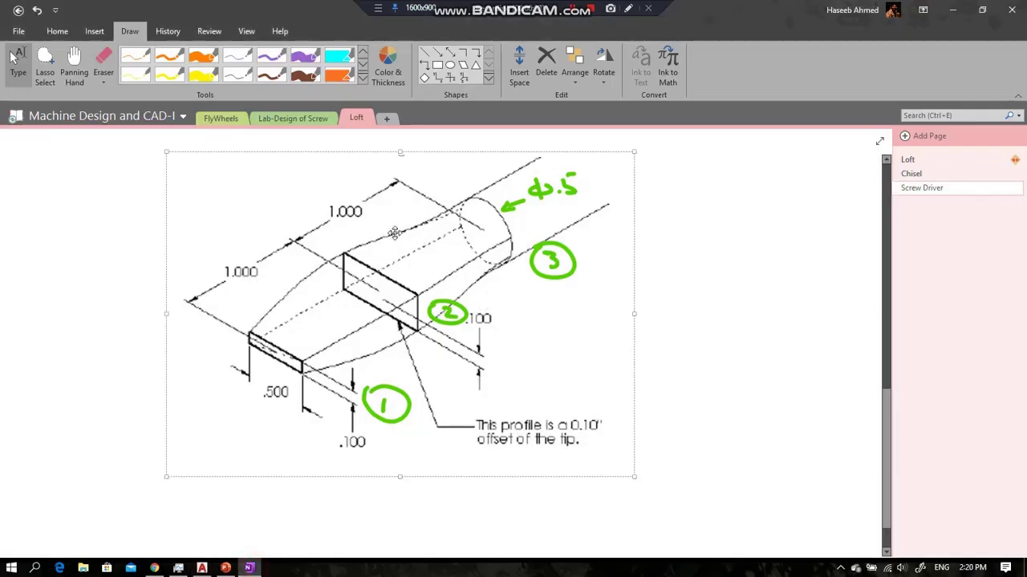
{"action": "left_click", "coordinate": [249, 568]}
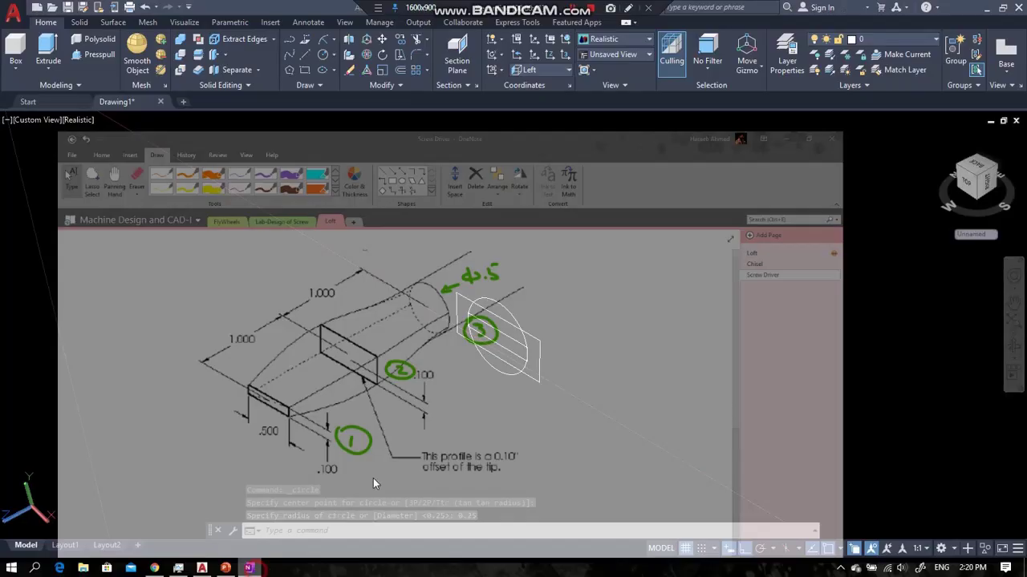
{"action": "left_click", "coordinate": [509, 287]}
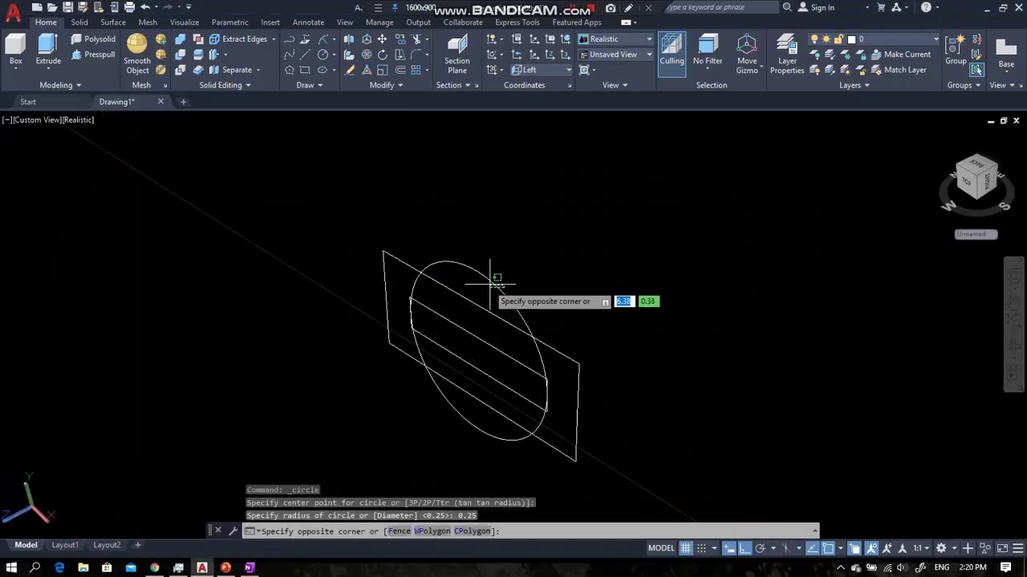
{"action": "left_click", "coordinate": [487, 284]}
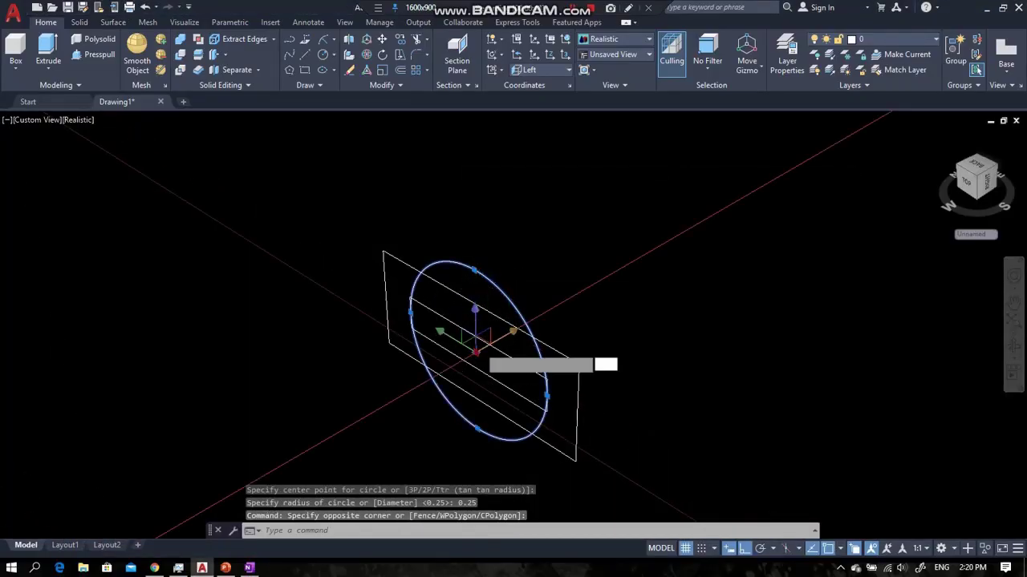
{"action": "left_click", "coordinate": [476, 352]}
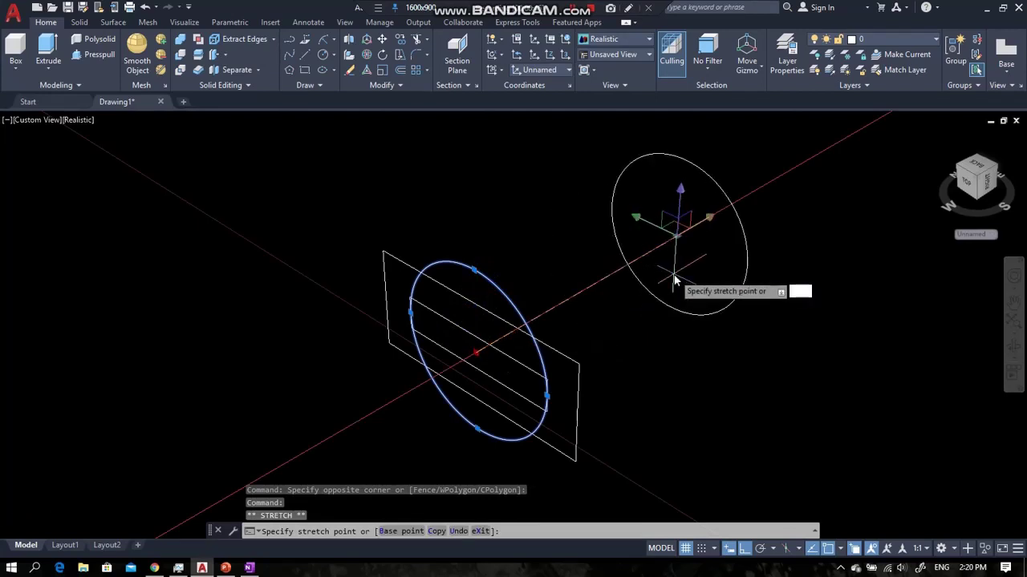
{"action": "key", "text": "Return"}
{"action": "scroll", "coordinate": [575, 391], "scroll_direction": "down", "scroll_amount": 4}
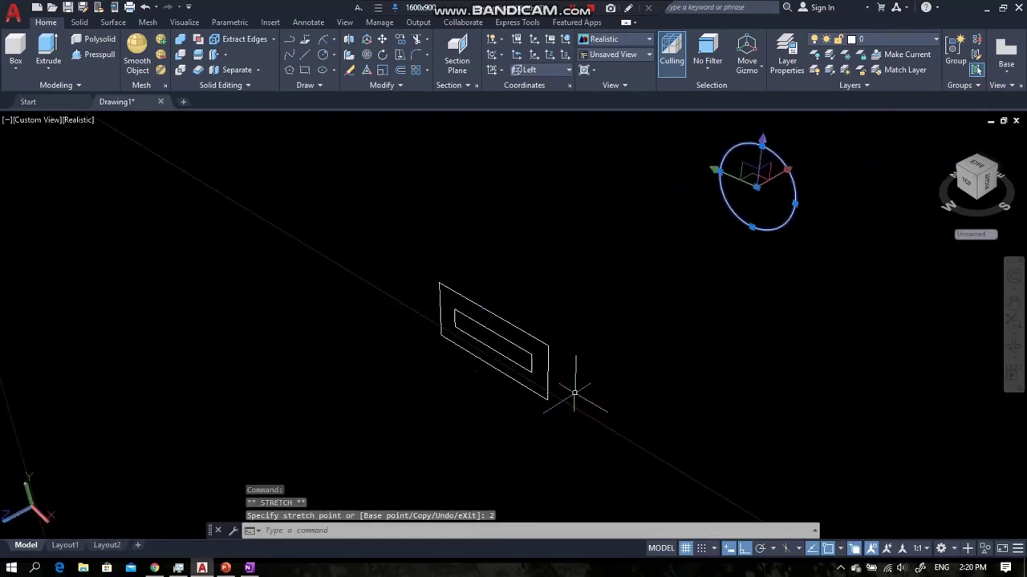
Move the larger offset rectangle 1 unit toward the circle, perpendicular to its plane, and clear the selection.
{"action": "scroll", "coordinate": [536, 357], "scroll_direction": "up", "scroll_amount": 3}
{"action": "left_click", "coordinate": [539, 339]}
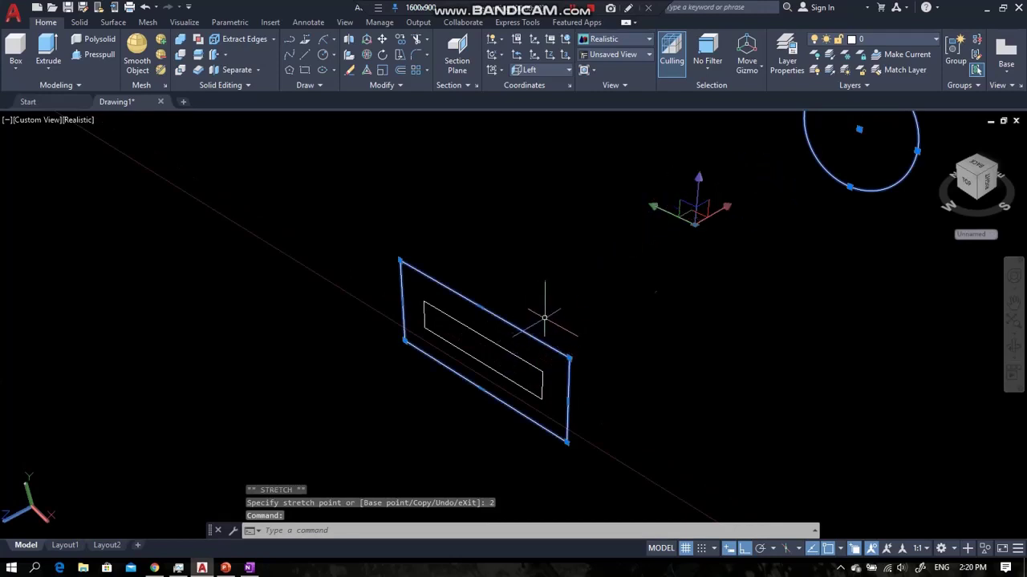
{"action": "key", "text": "Escape"}
{"action": "left_click", "coordinate": [543, 332]}
{"action": "left_click", "coordinate": [502, 296]}
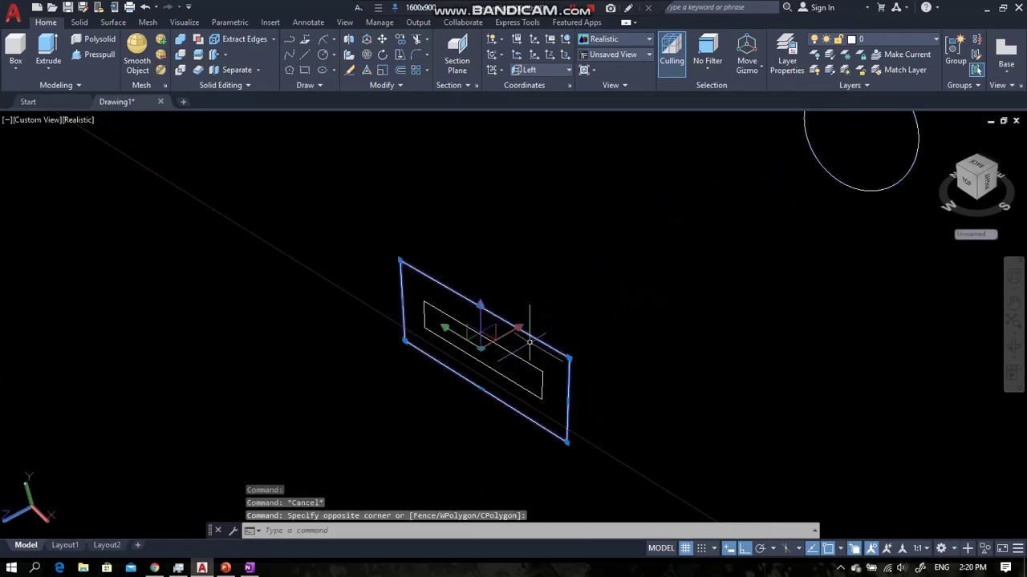
{"action": "left_click", "coordinate": [481, 344]}
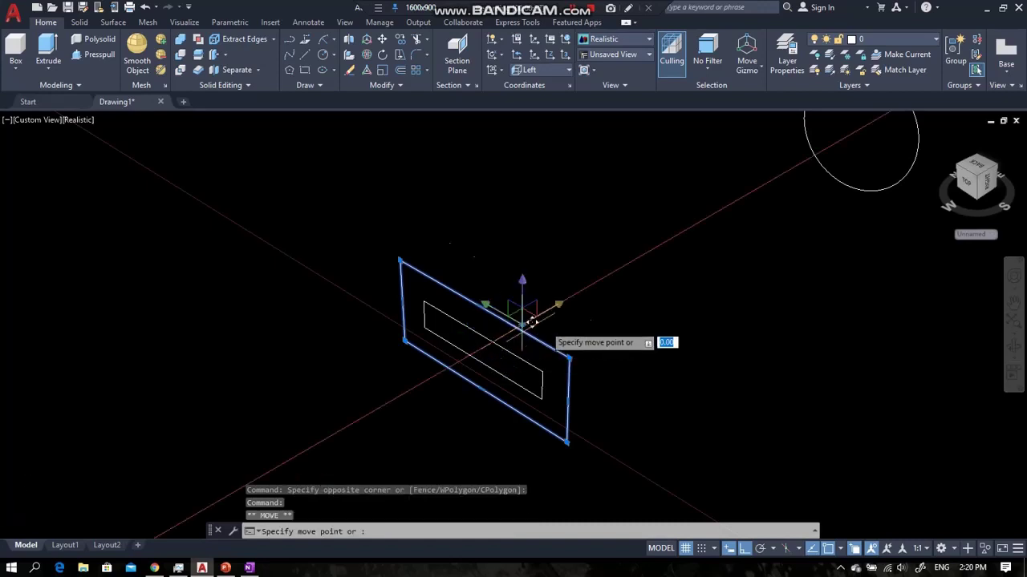
{"action": "type", "text": "1"}
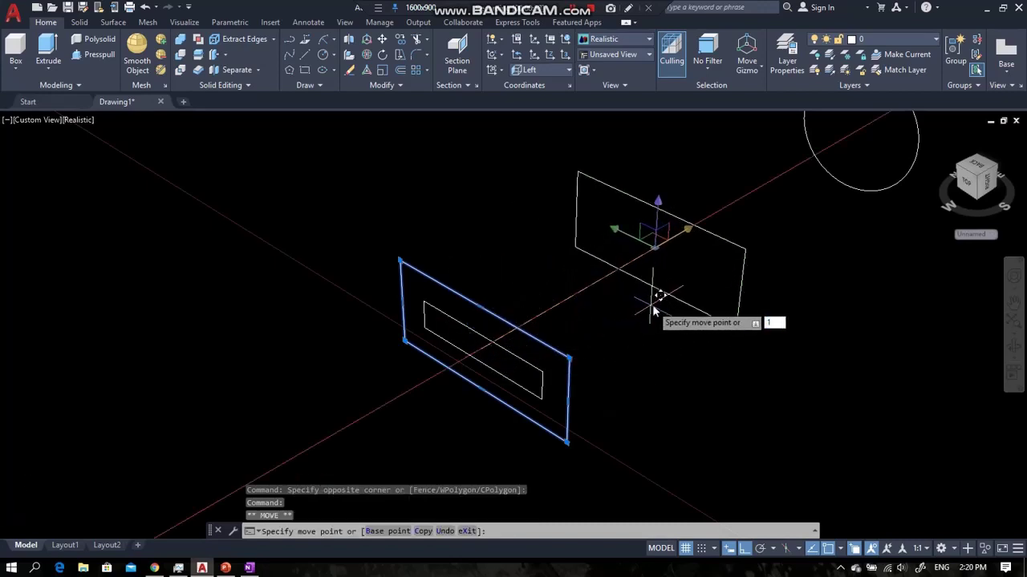
{"action": "key", "text": "Return"}
{"action": "scroll", "coordinate": [656, 297], "scroll_direction": "down", "scroll_amount": 4}
{"action": "scroll", "coordinate": [657, 288], "scroll_direction": "up", "scroll_amount": 3}
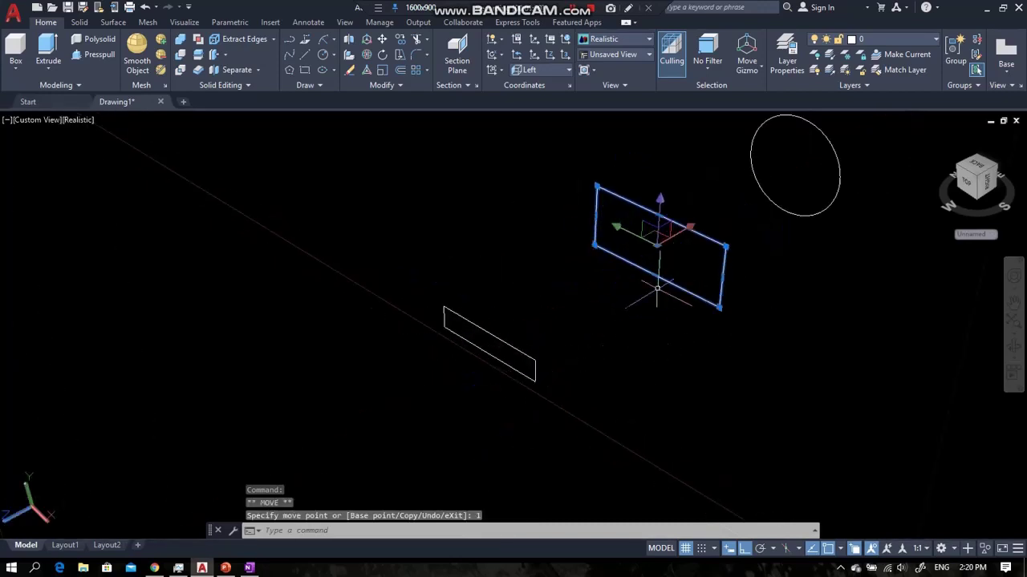
{"action": "scroll", "coordinate": [537, 377], "scroll_direction": "down", "scroll_amount": 2}
{"action": "key", "text": "Escape"}
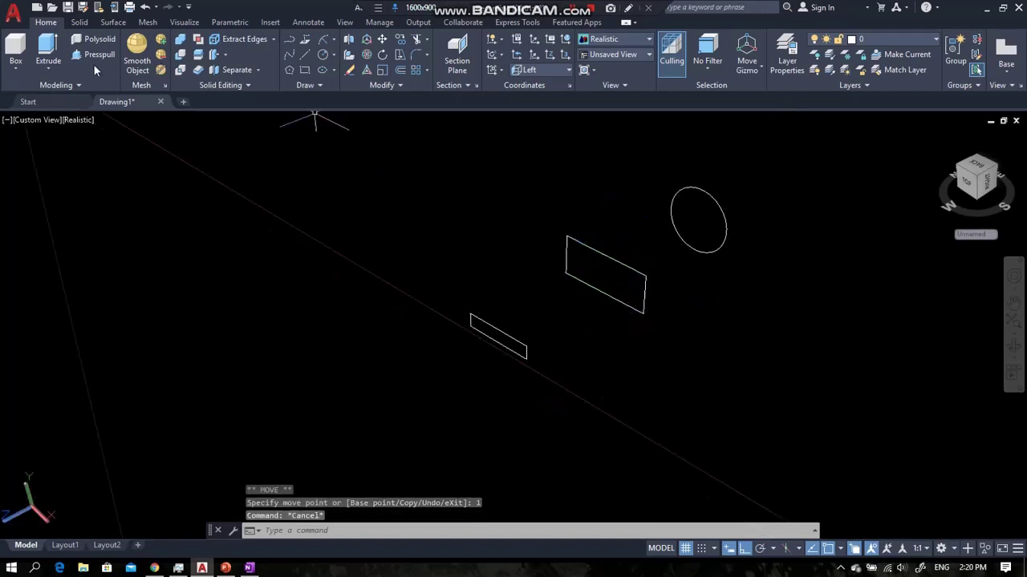
Loft a solid through the circle, the larger rectangle and the small rectangle, using cross sections only.
{"action": "left_click", "coordinate": [48, 68]}
{"action": "left_click", "coordinate": [56, 168]}
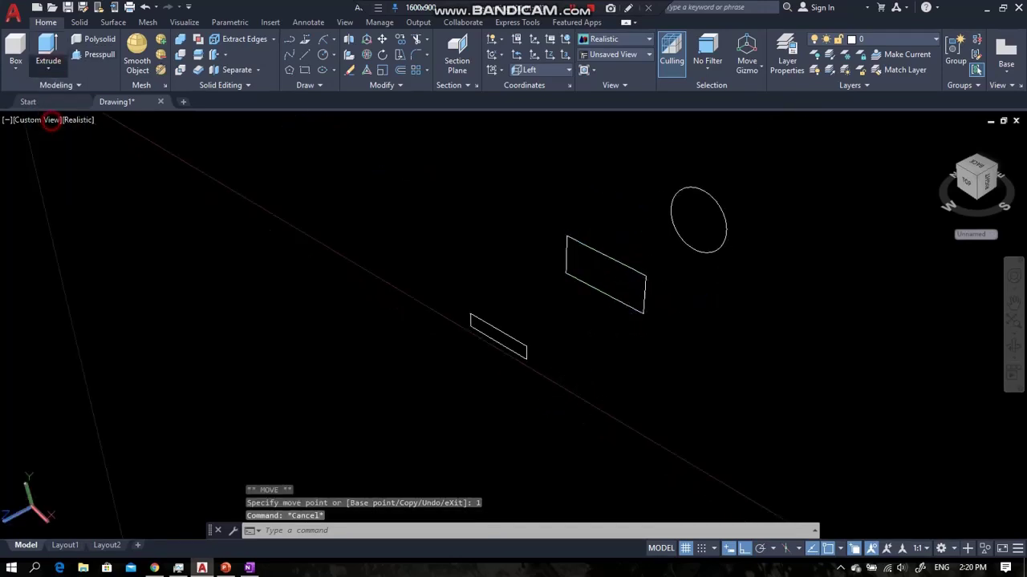
{"action": "left_click", "coordinate": [715, 200]}
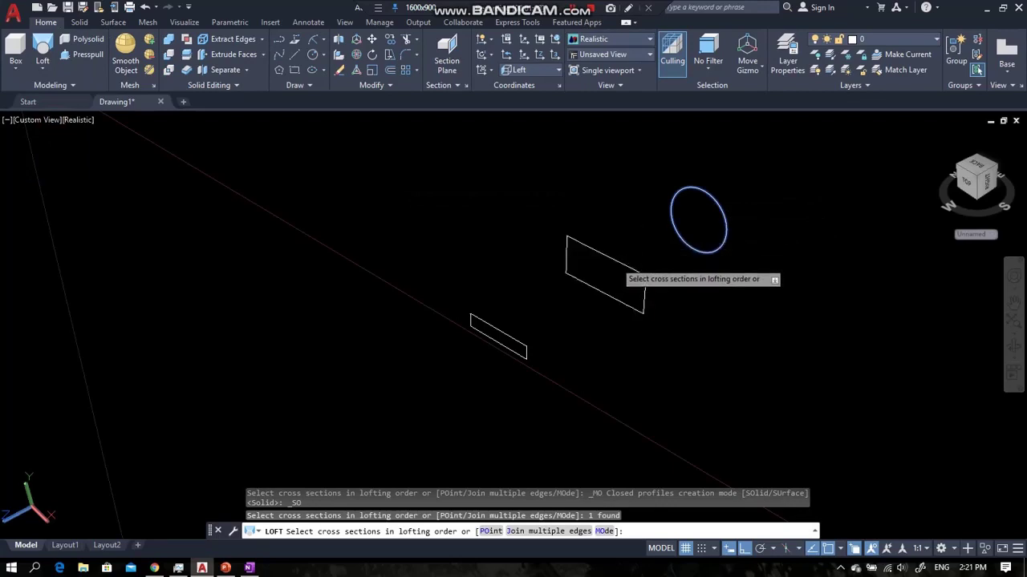
{"action": "left_click", "coordinate": [615, 262]}
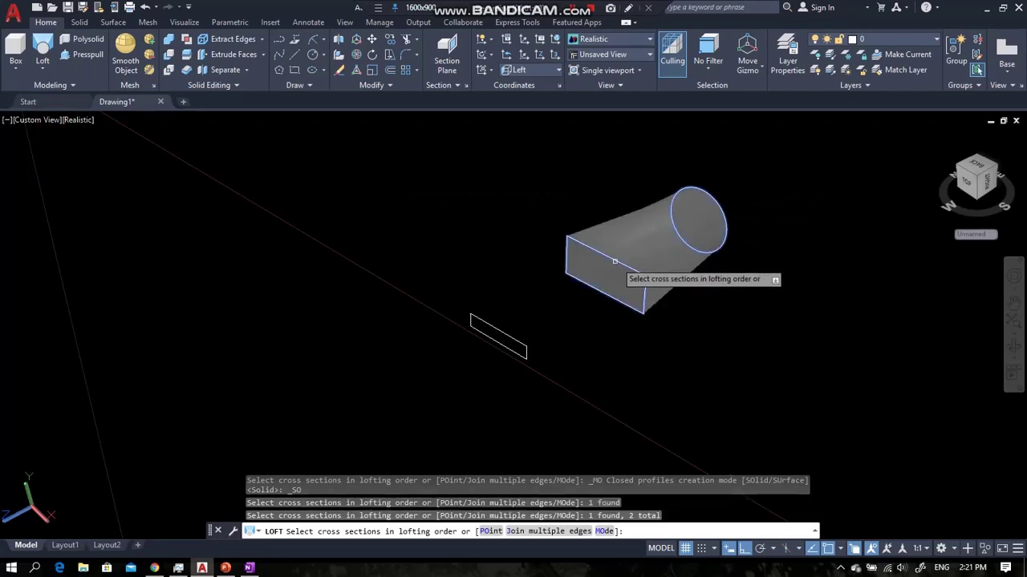
{"action": "left_click", "coordinate": [516, 338]}
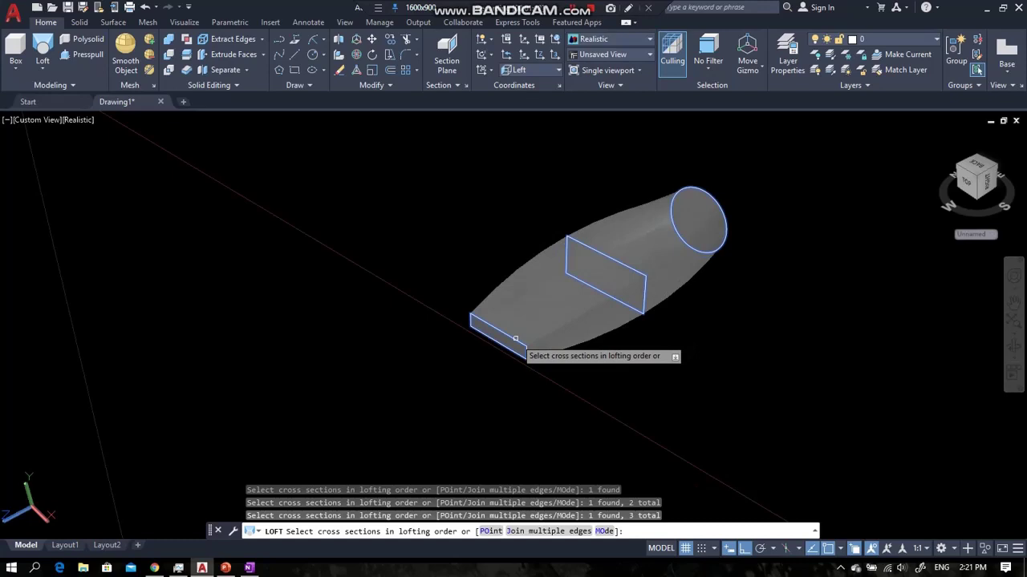
{"action": "key", "text": "Return"}
{"action": "key", "text": "Return"}
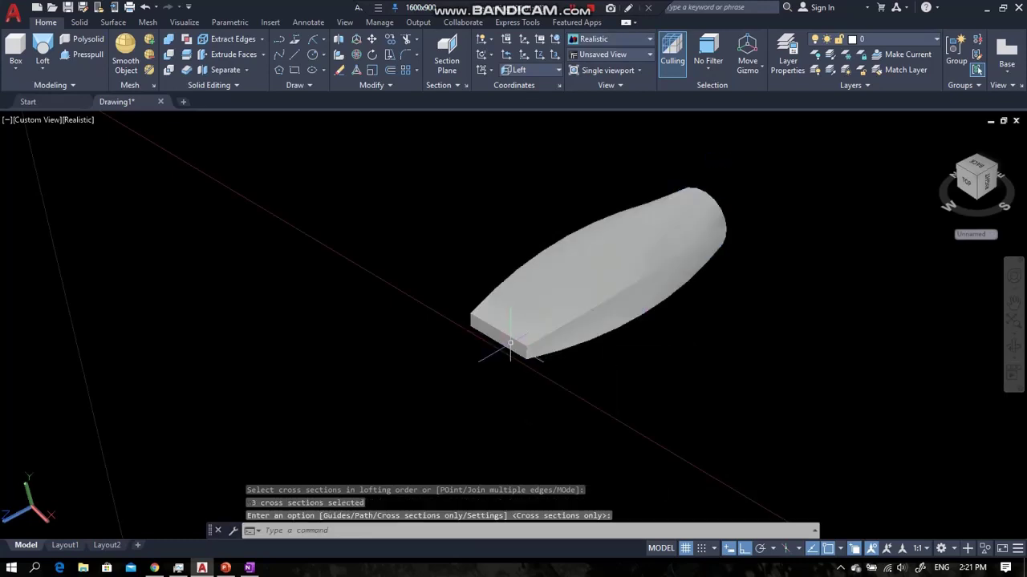
Move the lofted blade from the centre of its circular end to the centre of the shaft's free end face.
{"action": "scroll", "coordinate": [511, 342], "scroll_direction": "down", "scroll_amount": 2}
{"action": "left_click", "coordinate": [548, 327]}
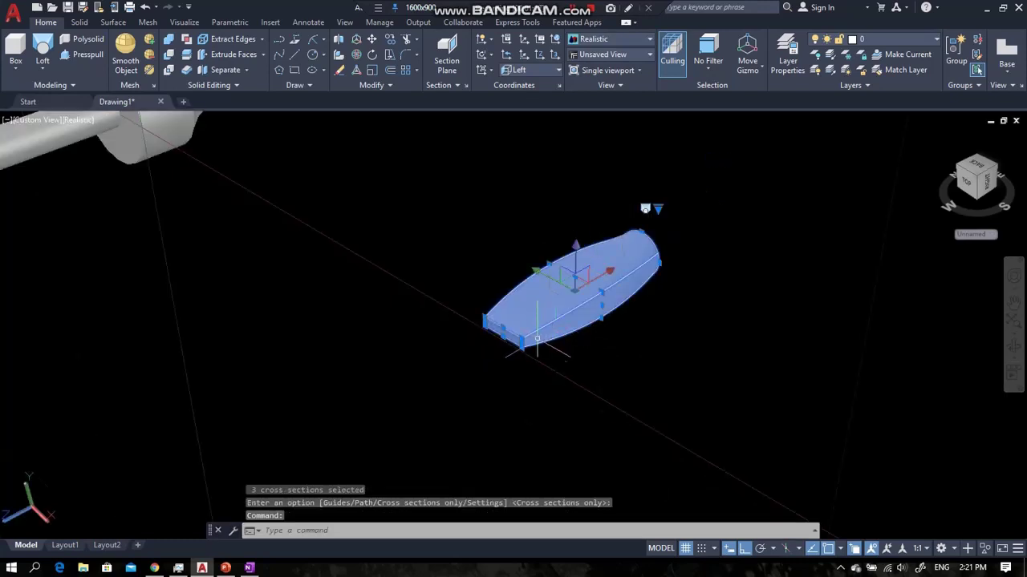
{"action": "type", "text": "M"}
{"action": "key", "text": "Return"}
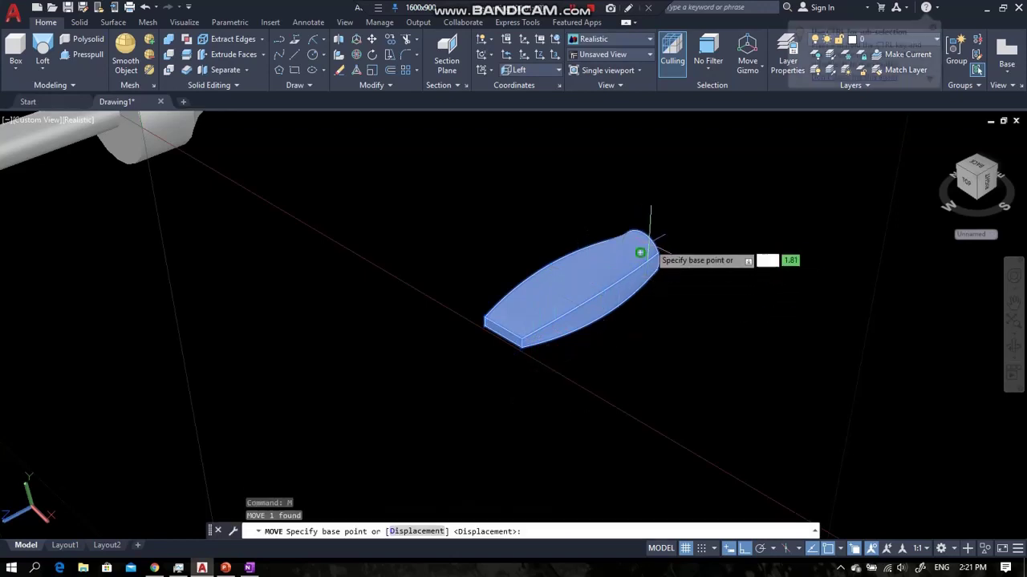
{"action": "left_click", "coordinate": [648, 243]}
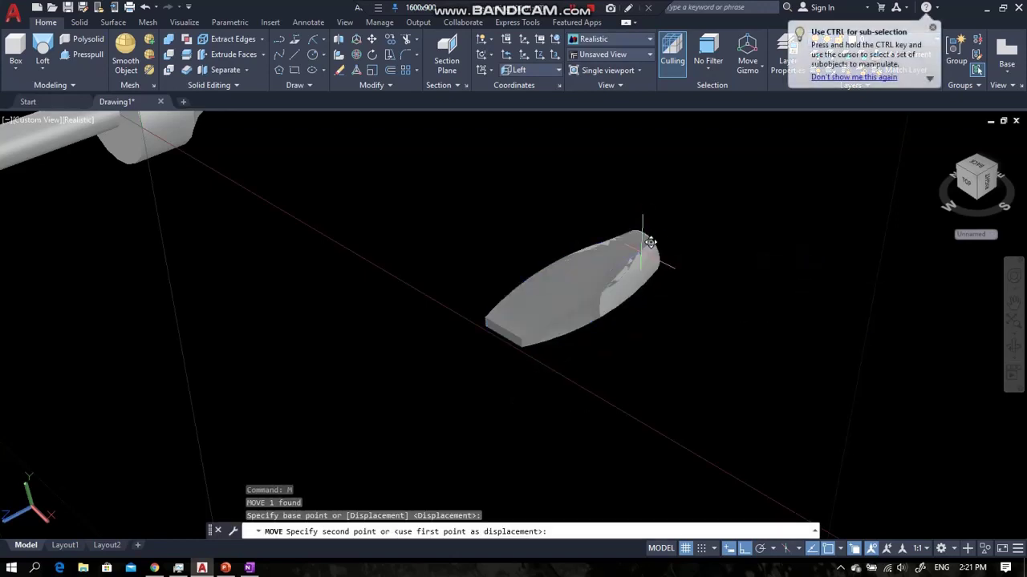
{"action": "scroll", "coordinate": [633, 324], "scroll_direction": "down", "scroll_amount": 3}
{"action": "scroll", "coordinate": [139, 281], "scroll_direction": "up", "scroll_amount": 4}
{"action": "middle_click_drag", "start_coordinate": [61, 258], "coordinate": [798, 328]}
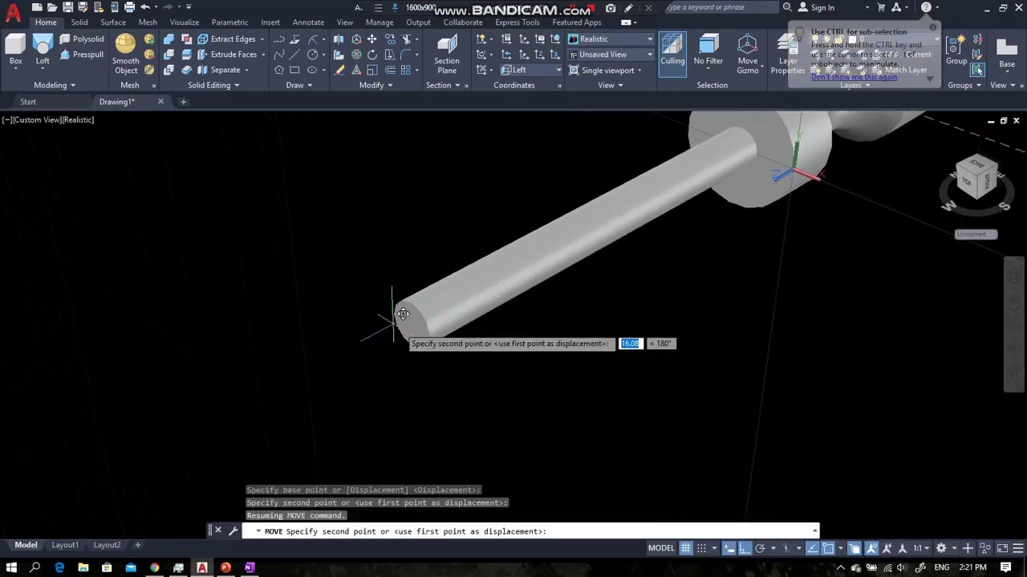
{"action": "scroll", "coordinate": [403, 314], "scroll_direction": "up", "scroll_amount": 3}
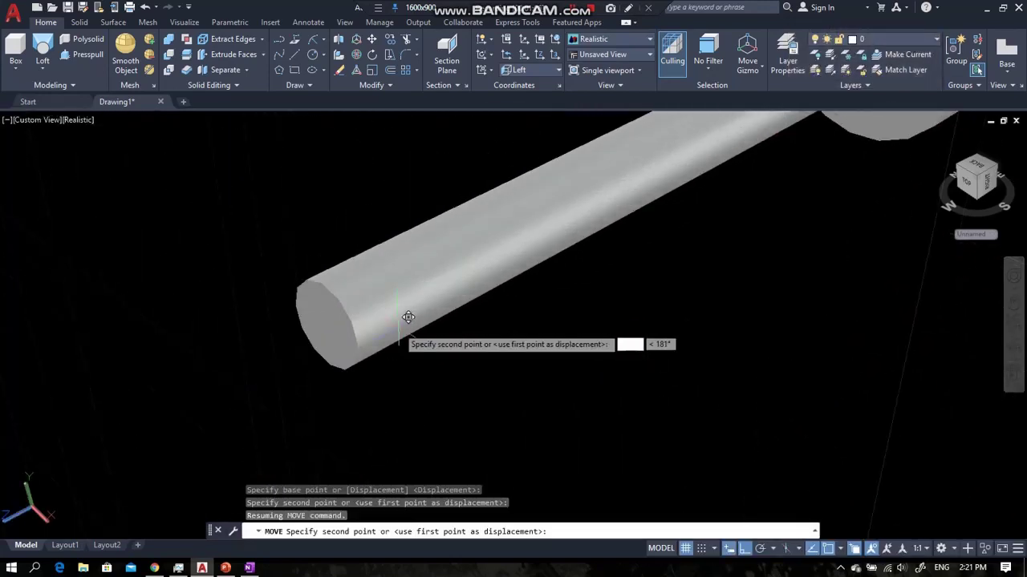
{"action": "left_click", "coordinate": [345, 312]}
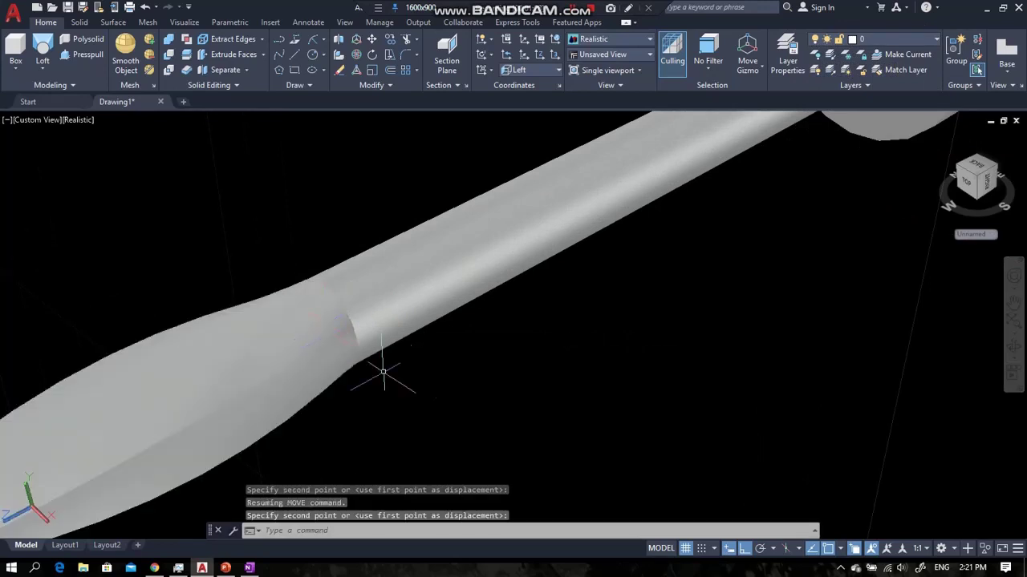
Union the shaft and the lofted blade into one solid.
{"action": "scroll", "coordinate": [543, 392], "scroll_direction": "down", "scroll_amount": 5}
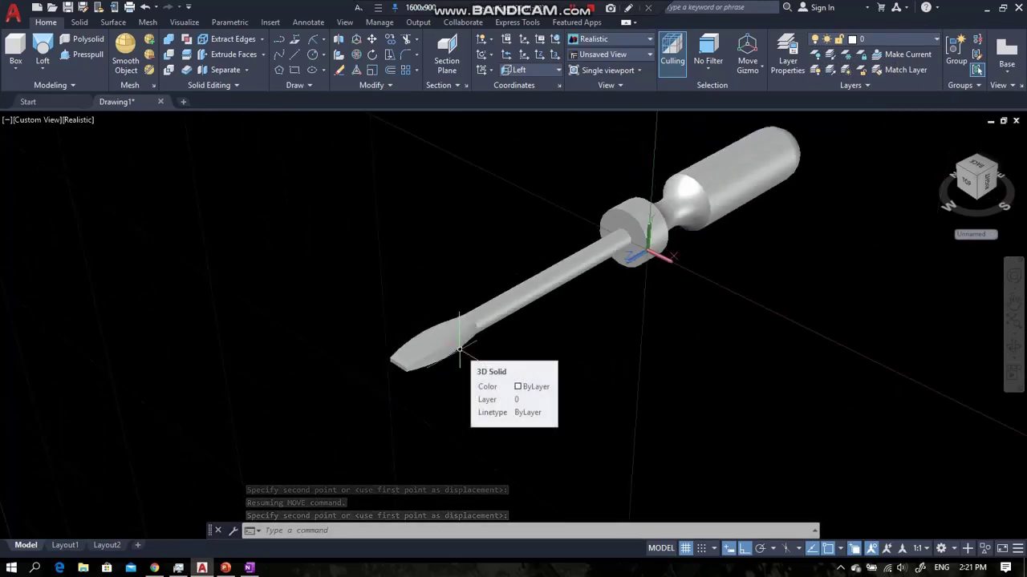
{"action": "scroll", "coordinate": [459, 350], "scroll_direction": "up", "scroll_amount": 2}
{"action": "left_click", "coordinate": [593, 409]}
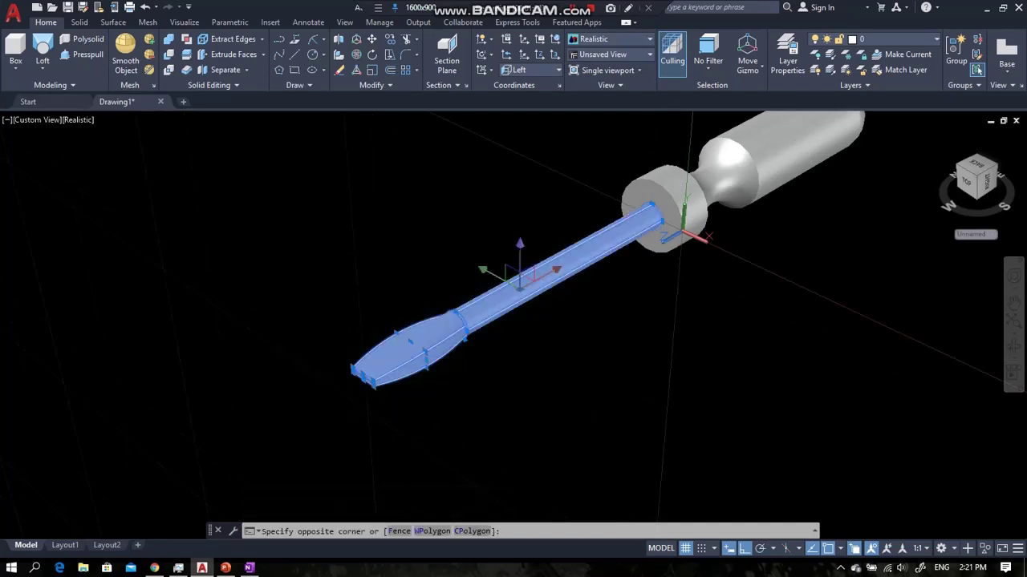
{"action": "left_click", "coordinate": [276, 214]}
{"action": "type", "text": "UNION"}
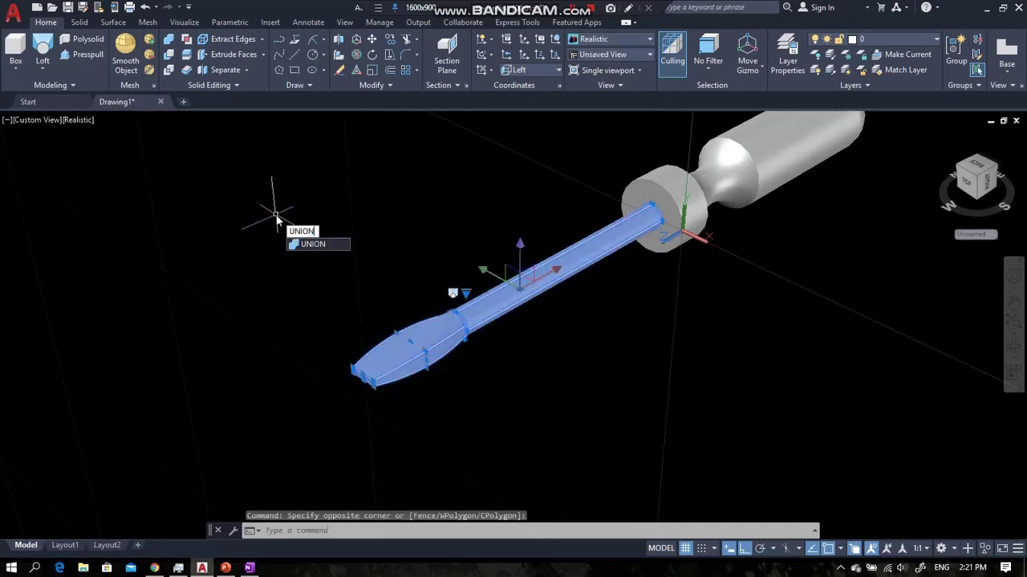
{"action": "key", "text": "Return"}
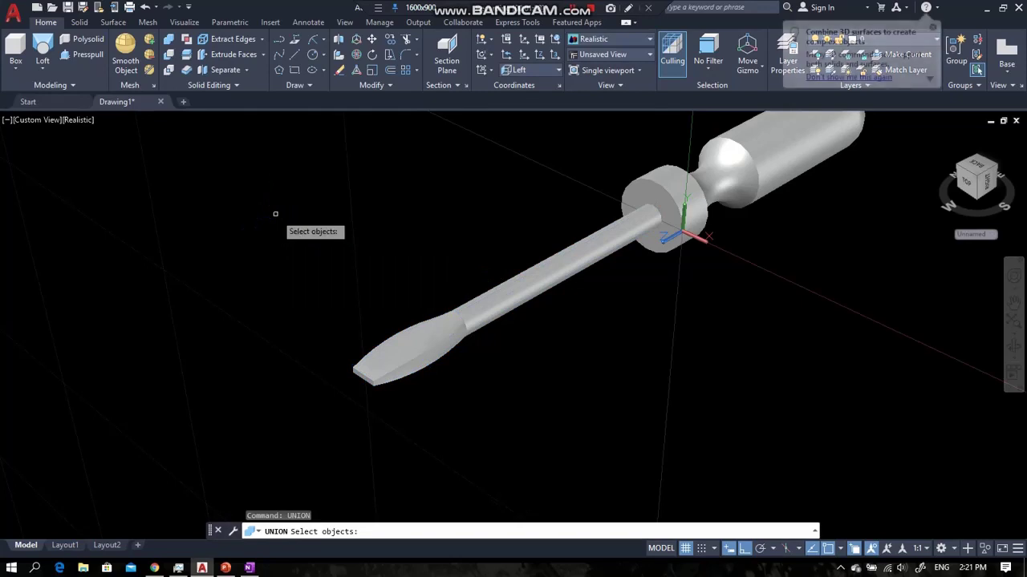
{"action": "scroll", "coordinate": [417, 325], "scroll_direction": "up", "scroll_amount": 6}
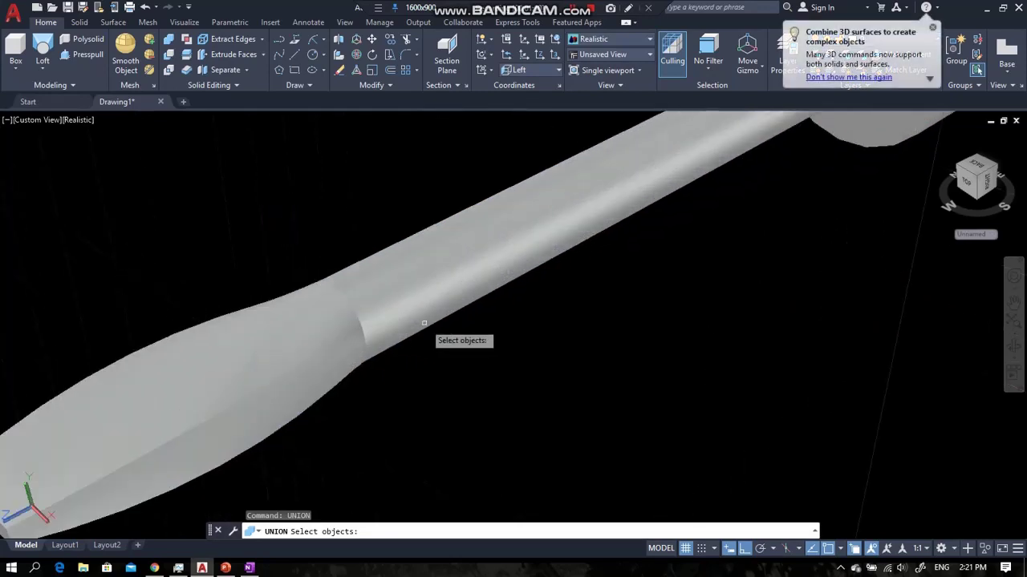
{"action": "scroll", "coordinate": [263, 264], "scroll_direction": "down", "scroll_amount": 5}
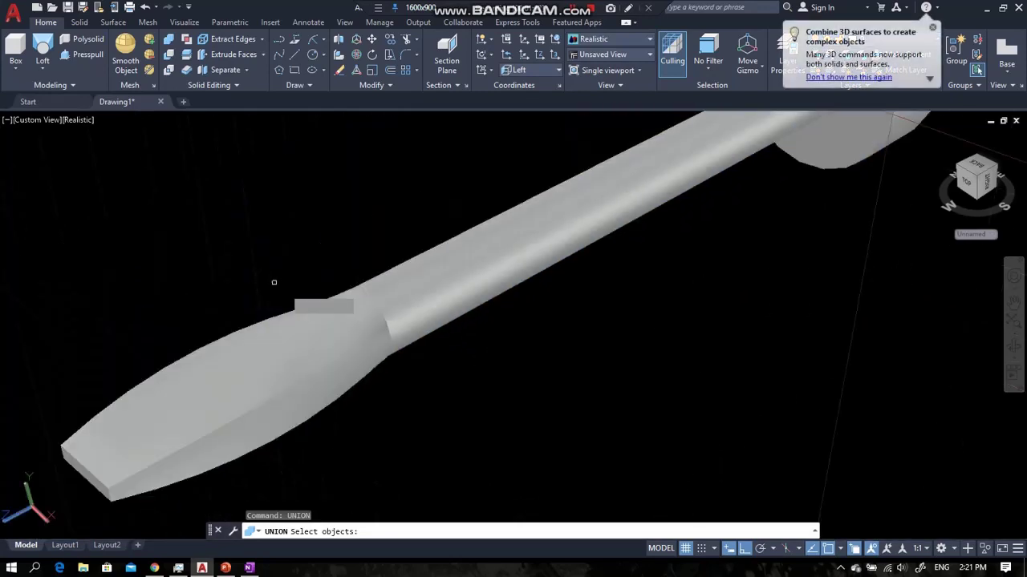
{"action": "left_click", "coordinate": [431, 298]}
{"action": "left_click", "coordinate": [329, 324]}
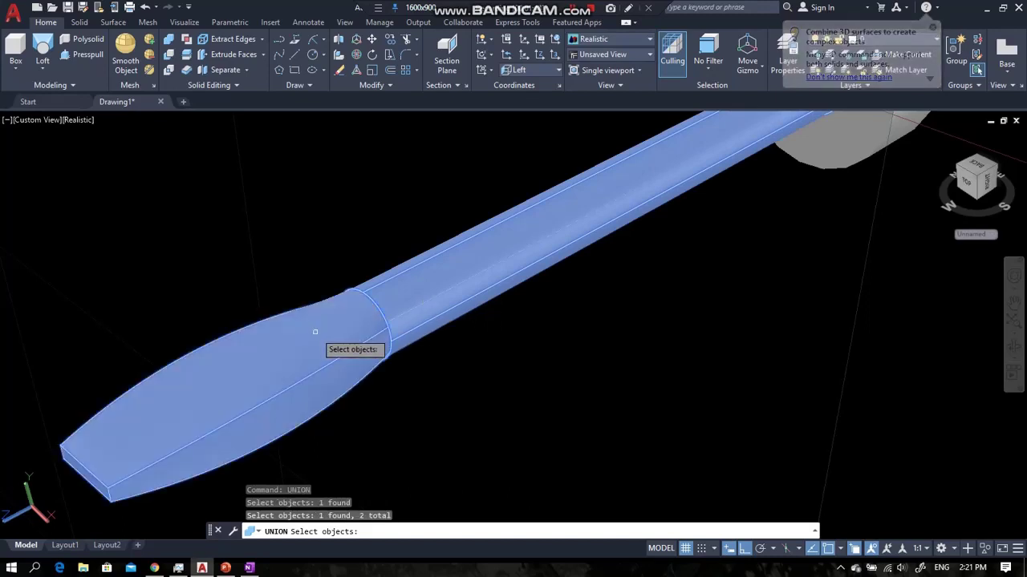
{"action": "key", "text": "Return"}
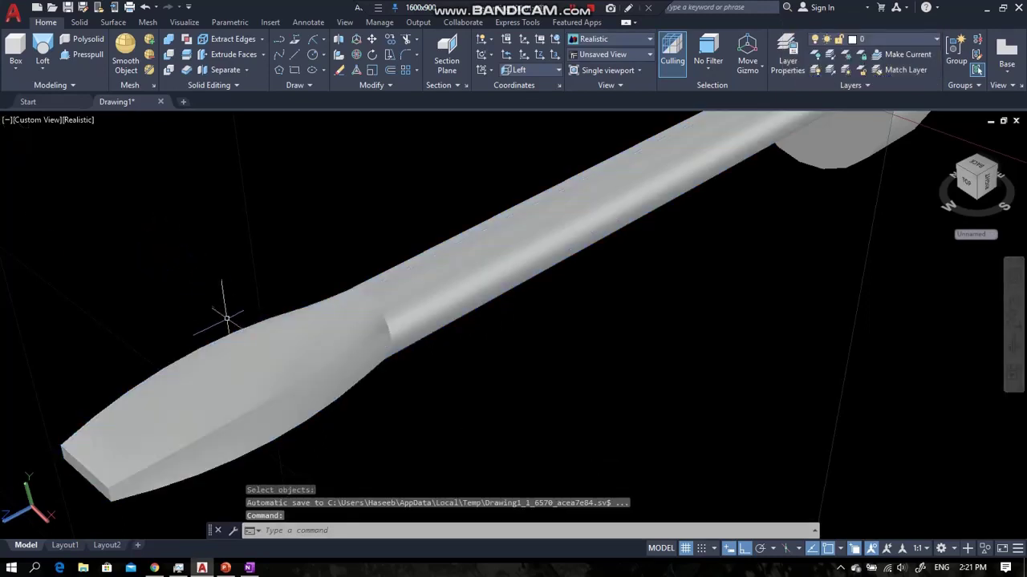
Show the Metal category of the Autodesk material library and apply the fabricated aluminum material "Alu...tin" to the shaft and blade.
{"action": "scroll", "coordinate": [237, 357], "scroll_direction": "down", "scroll_amount": 5}
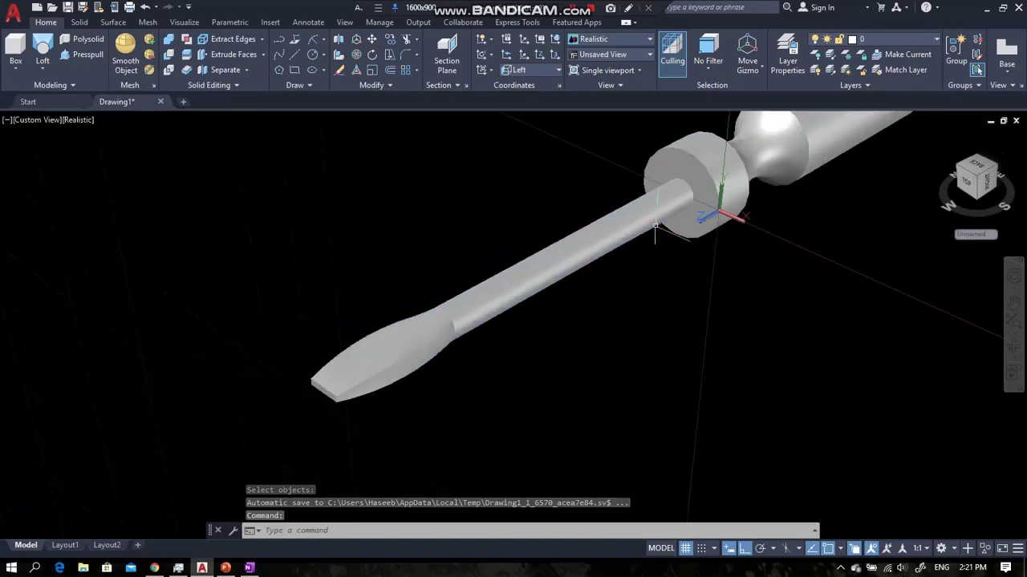
{"action": "scroll", "coordinate": [550, 323], "scroll_direction": "up", "scroll_amount": 3}
{"action": "scroll", "coordinate": [549, 324], "scroll_direction": "down", "scroll_amount": 4}
{"action": "middle_click_drag", "start_coordinate": [553, 318], "coordinate": [388, 382]}
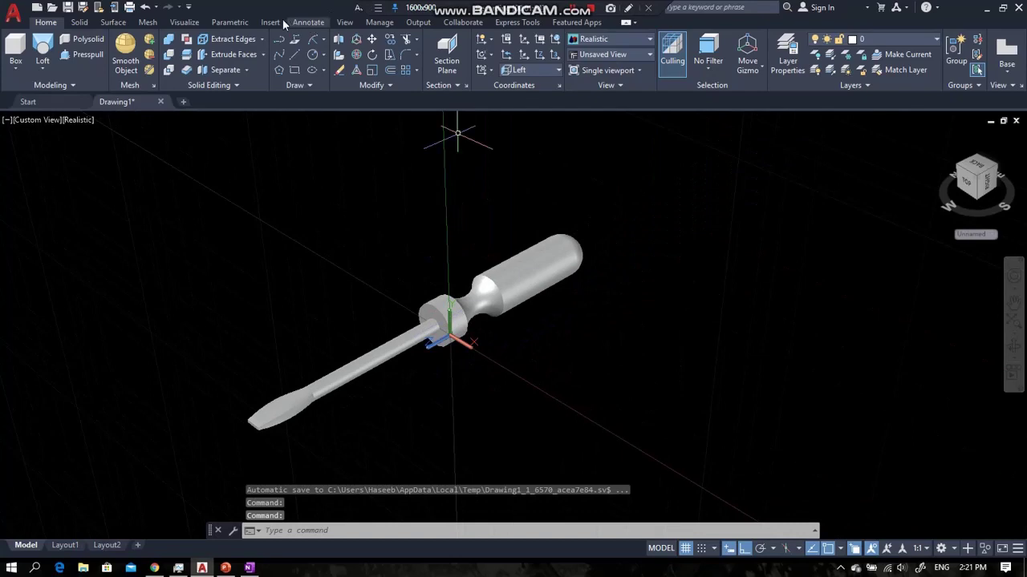
{"action": "left_click", "coordinate": [185, 22]}
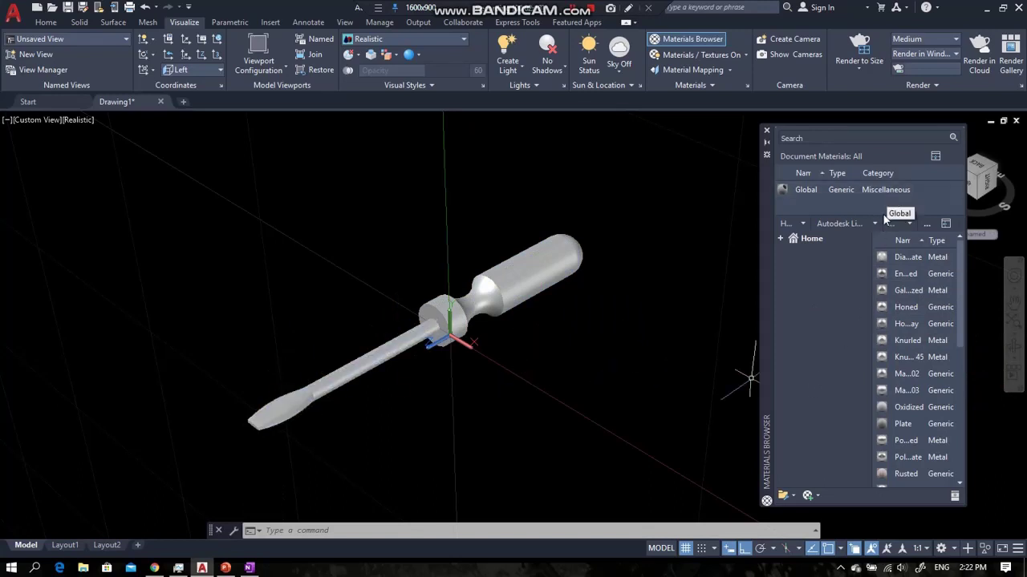
{"action": "left_click", "coordinate": [912, 225]}
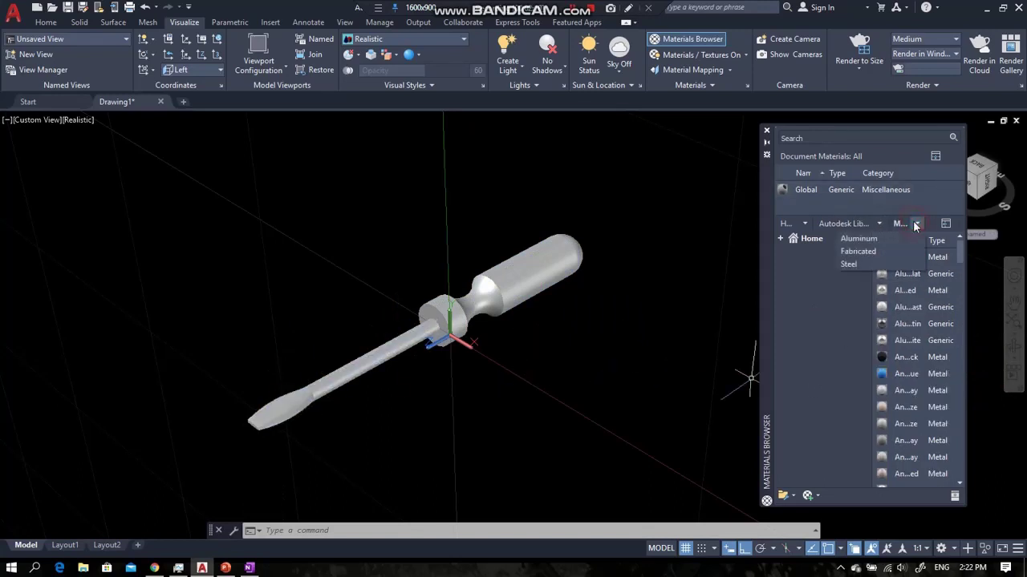
{"action": "left_click", "coordinate": [880, 224]}
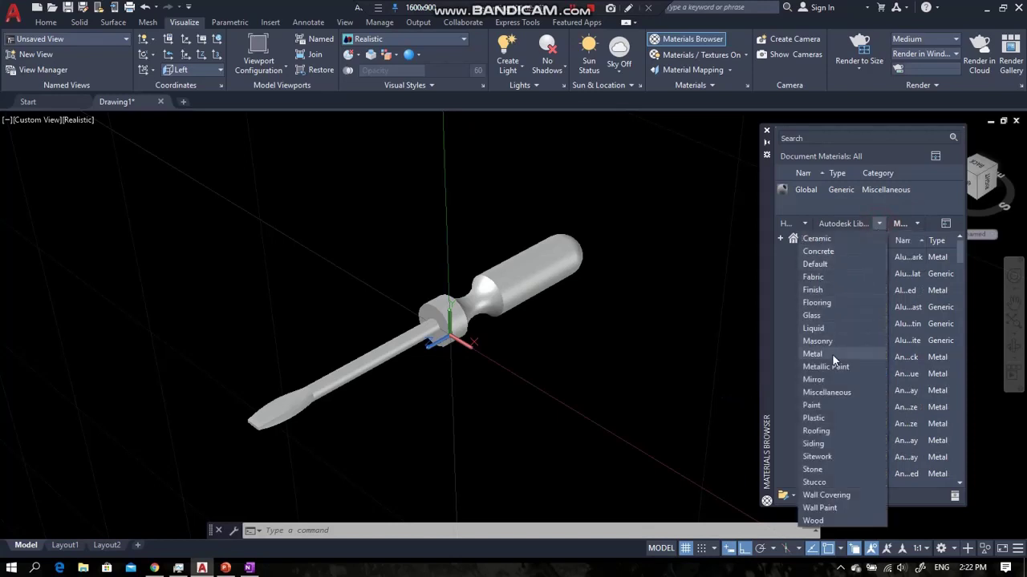
{"action": "left_click", "coordinate": [832, 353]}
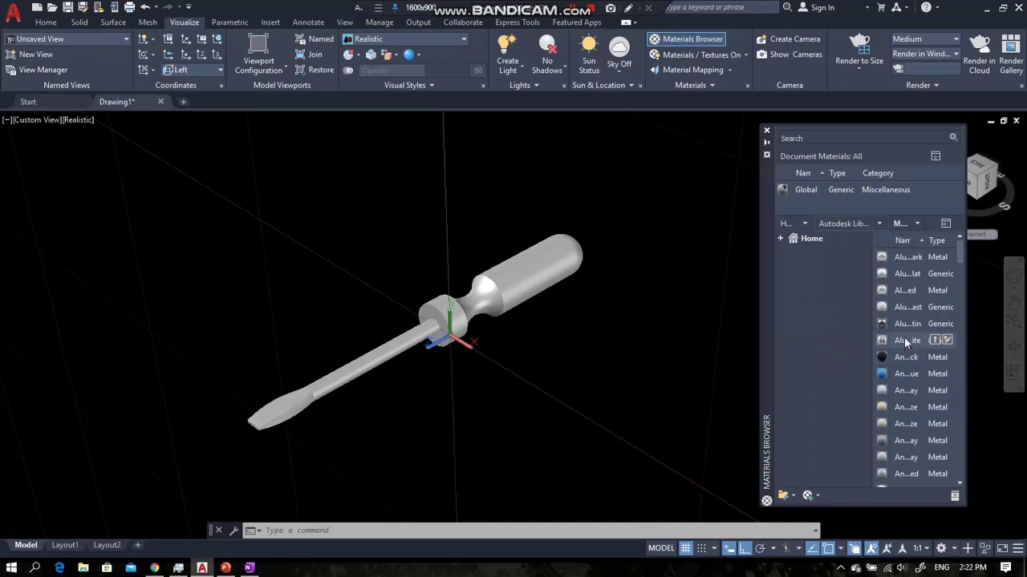
{"action": "left_click_drag", "start_coordinate": [908, 324], "coordinate": [380, 351]}
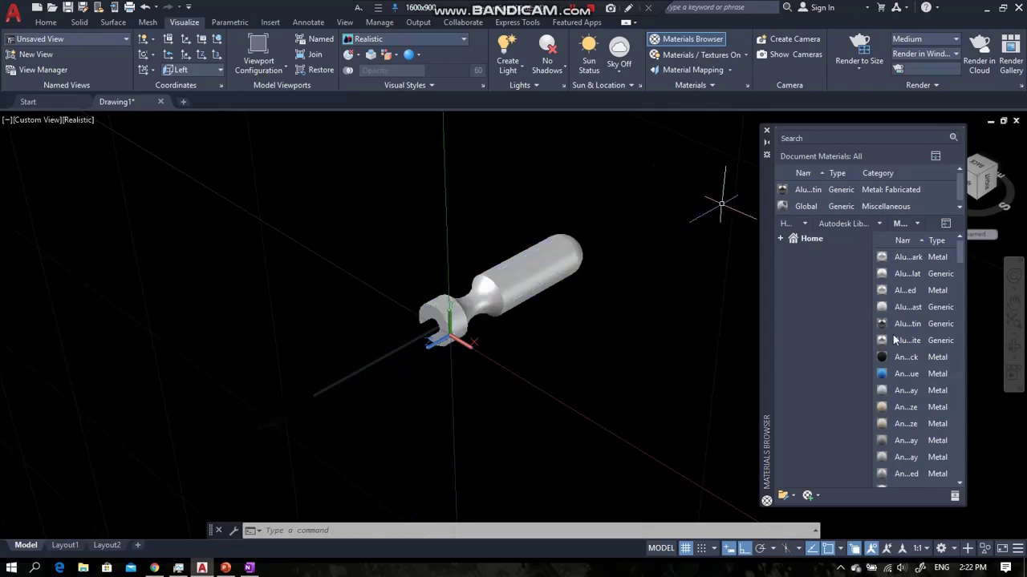
Try the "Alu...ite" material on the shaft and blade, and reapply "Alu...tin".
{"action": "left_click_drag", "start_coordinate": [894, 340], "coordinate": [454, 340]}
{"action": "left_click_drag", "start_coordinate": [393, 351], "coordinate": [353, 370]}
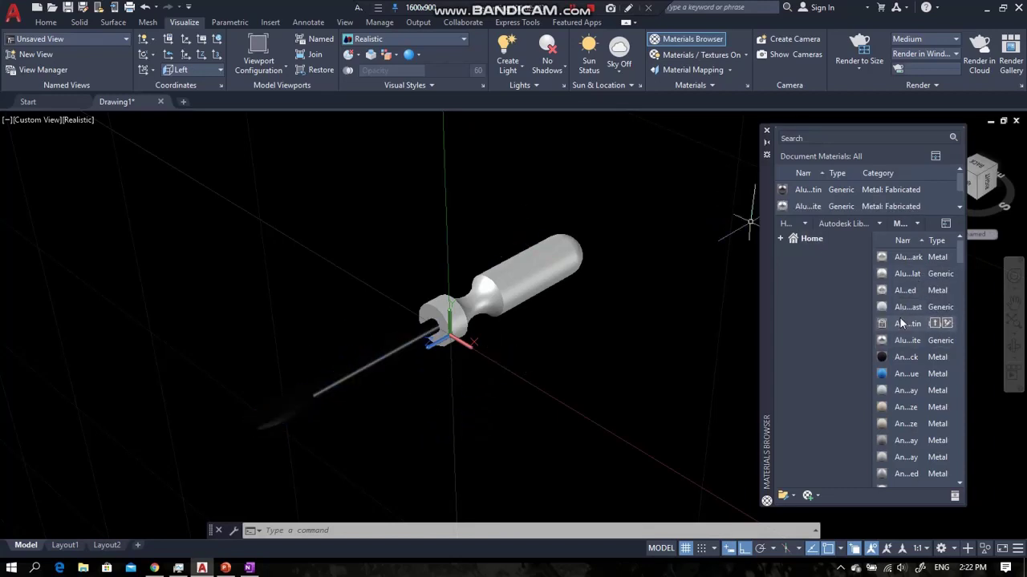
{"action": "left_click_drag", "start_coordinate": [900, 324], "coordinate": [454, 384]}
{"action": "left_click_drag", "start_coordinate": [324, 385], "coordinate": [324, 385]}
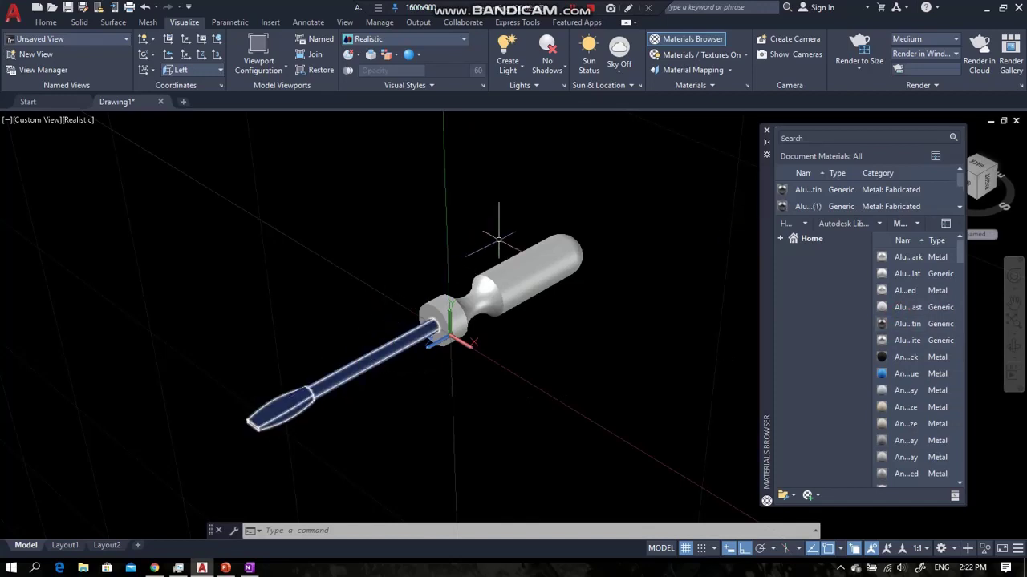
{"action": "middle_click_drag", "start_coordinate": [493, 241], "coordinate": [504, 239], "text": "shift"}
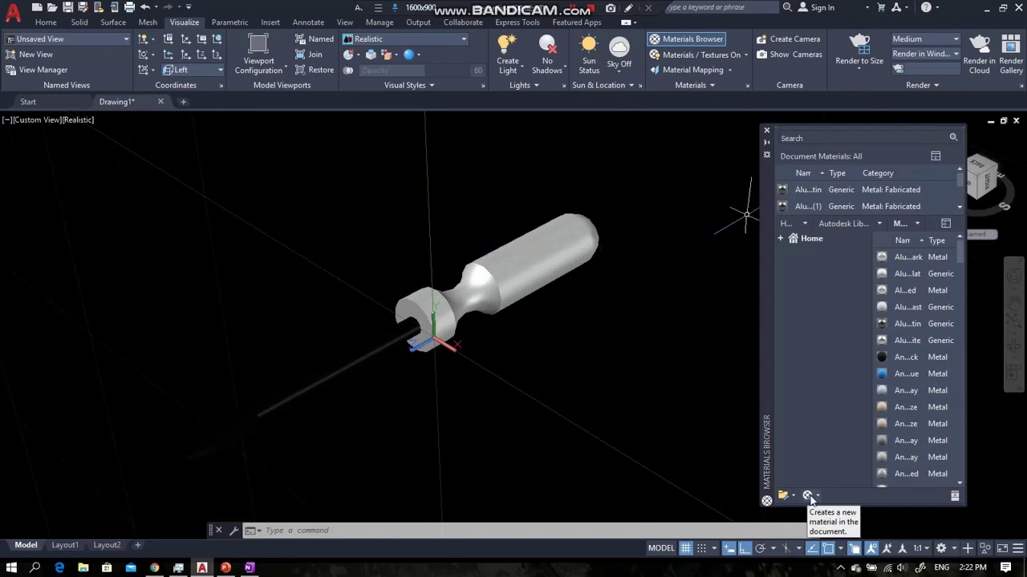
Create a new Plastic (Solid) material named Custom Material, with a ball-shaped preview.
{"action": "left_click", "coordinate": [811, 496]}
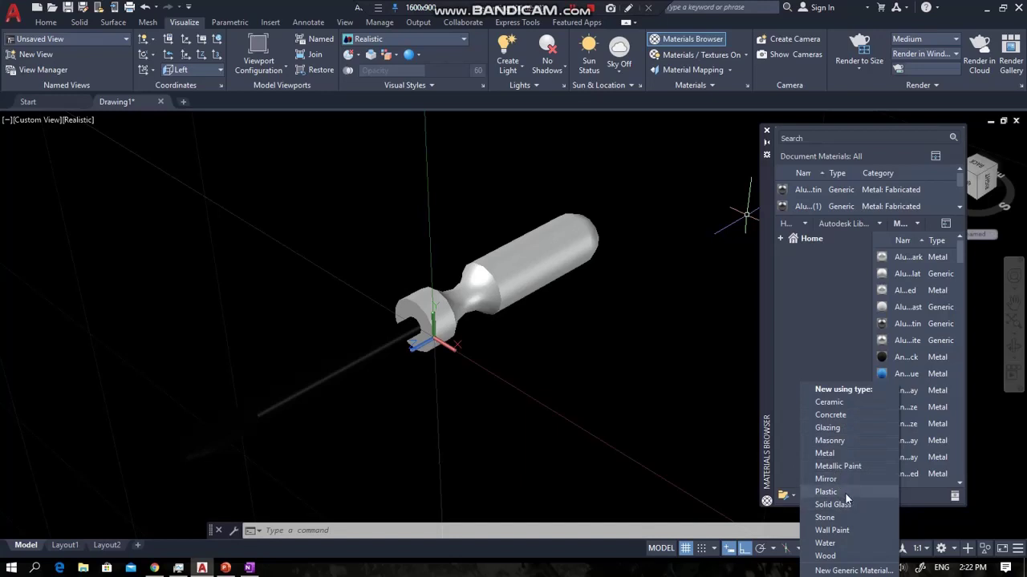
{"action": "left_click", "coordinate": [834, 492]}
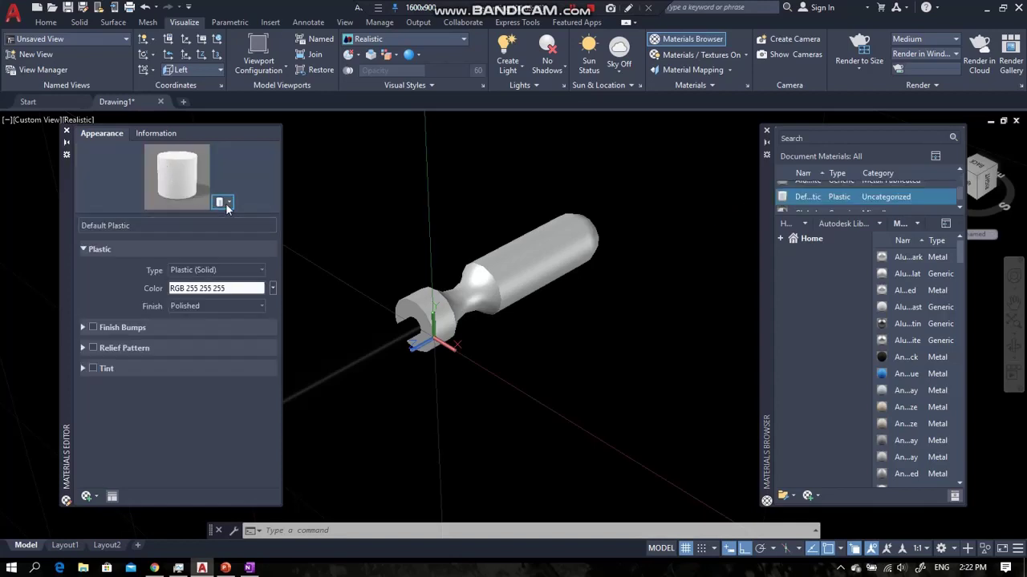
{"action": "left_click", "coordinate": [226, 204]}
{"action": "mouse_move", "coordinate": [218, 219]}
{"action": "left_click", "coordinate": [258, 280]}
{"action": "left_click", "coordinate": [198, 224]}
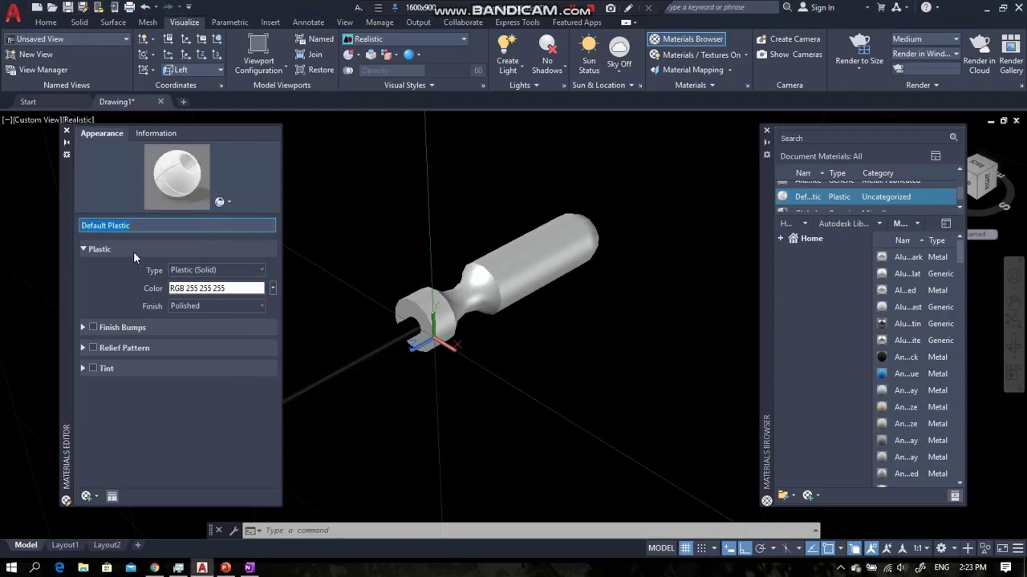
{"action": "type", "text": "Custom Material"}
{"action": "left_click", "coordinate": [216, 270]}
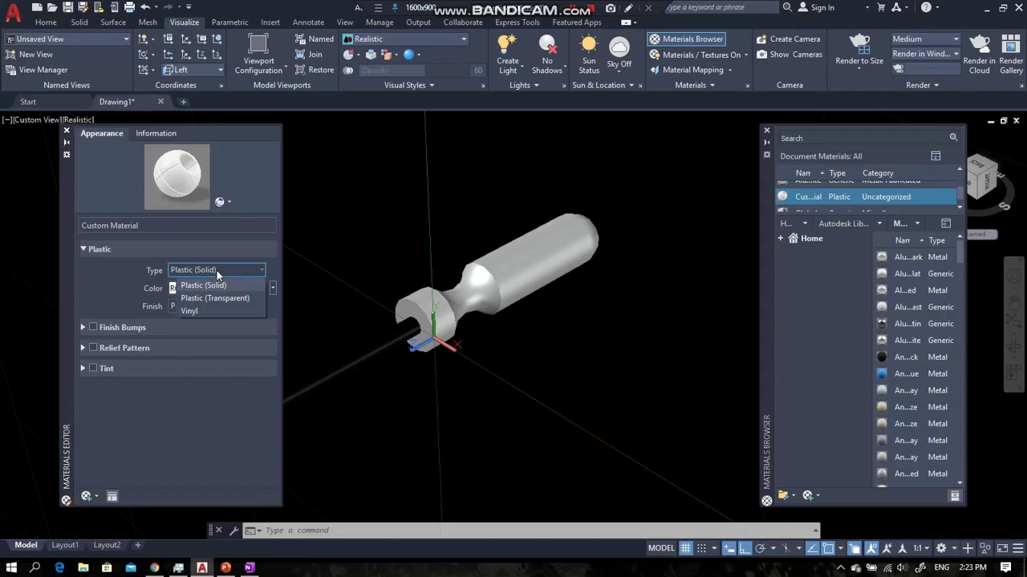
{"action": "left_click", "coordinate": [223, 280]}
{"action": "left_click", "coordinate": [273, 289]}
{"action": "left_click", "coordinate": [272, 290]}
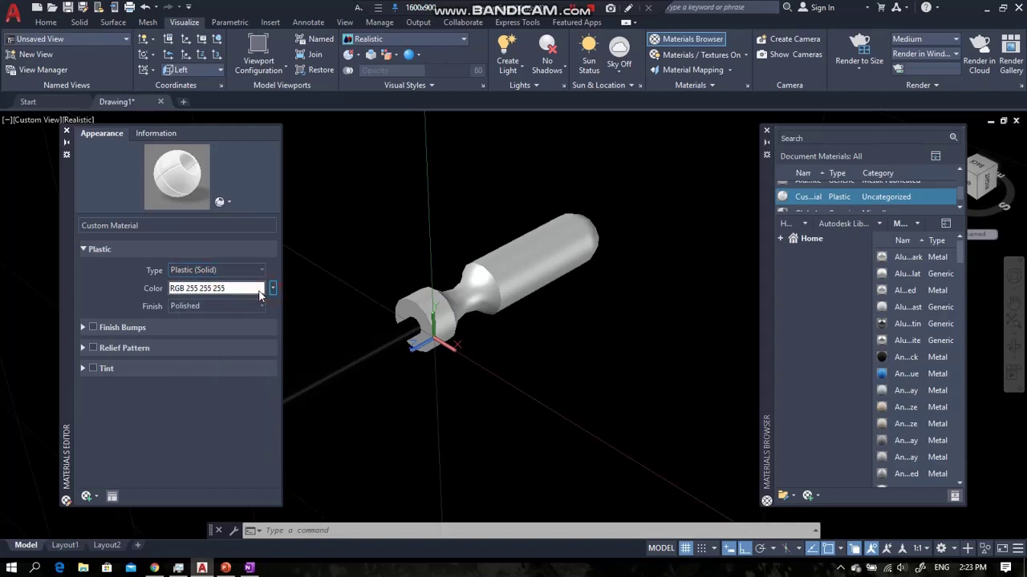
{"action": "left_click", "coordinate": [274, 288]}
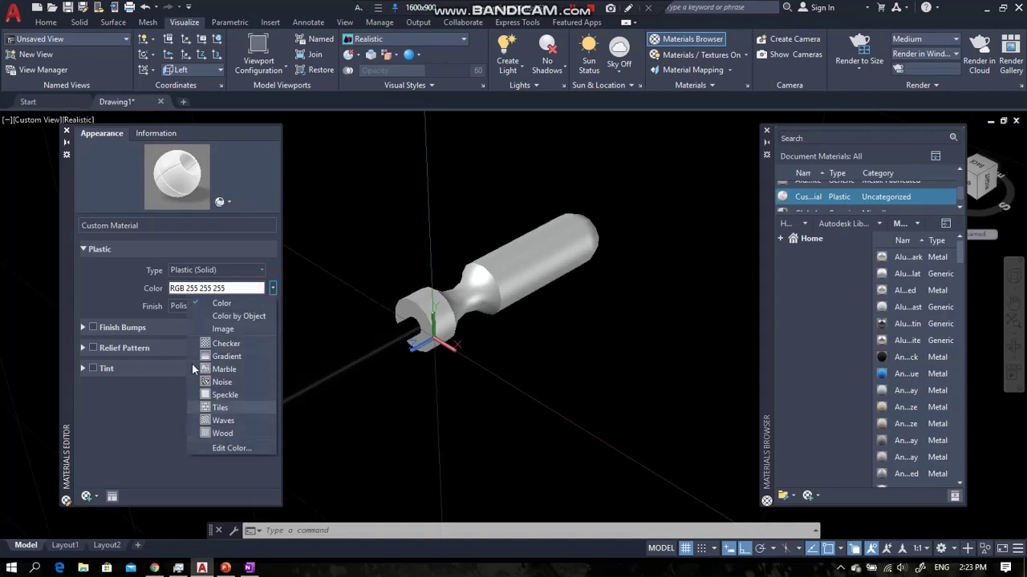
{"action": "left_click", "coordinate": [110, 281]}
Set the Custom Material's color to index color 145 (RGB 63,111,127).
{"action": "left_click", "coordinate": [186, 292]}
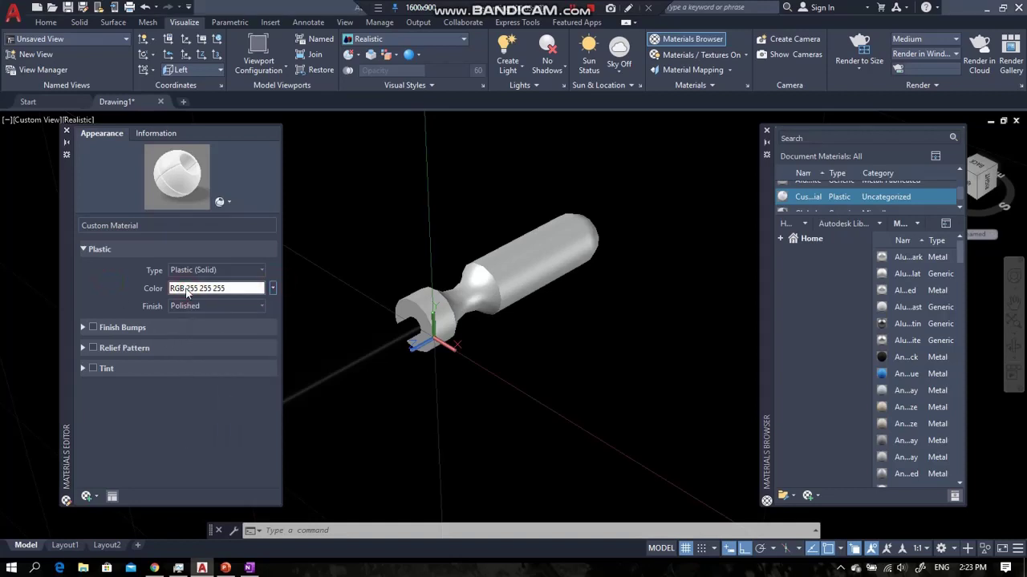
{"action": "left_click", "coordinate": [464, 295]}
{"action": "left_click", "coordinate": [483, 277]}
{"action": "left_click", "coordinate": [470, 294]}
{"action": "left_click", "coordinate": [477, 285]}
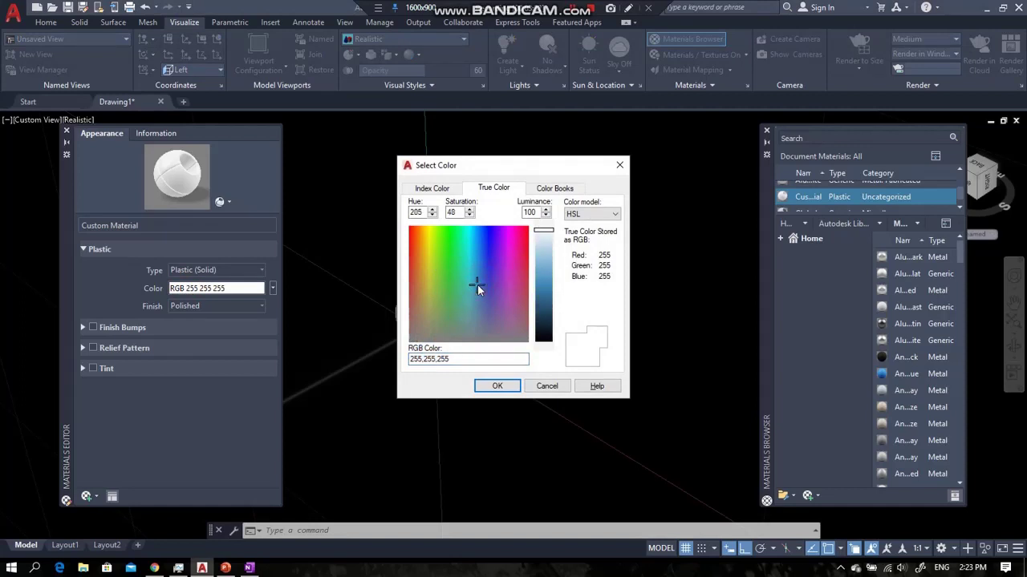
{"action": "left_click", "coordinate": [428, 189]}
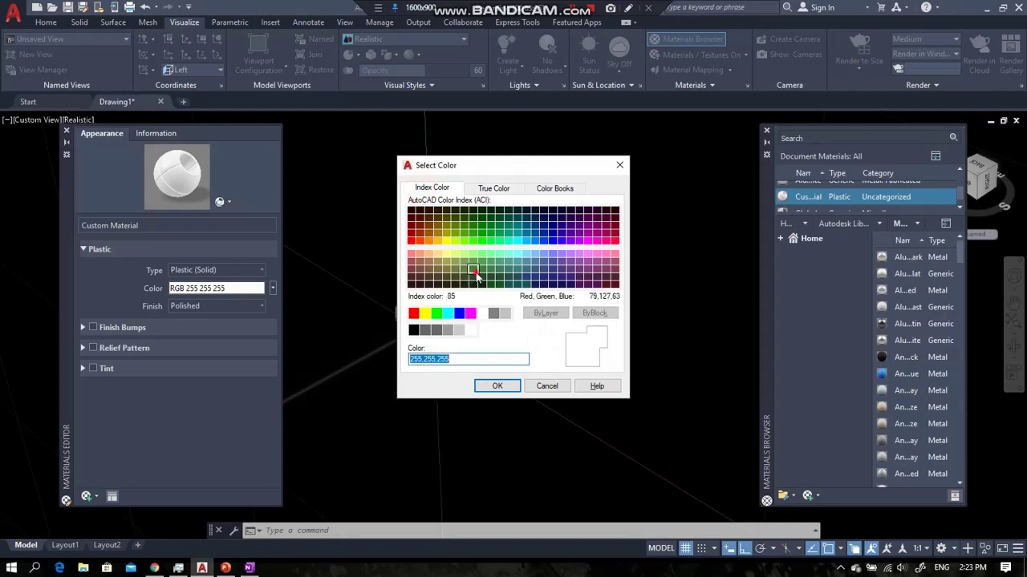
{"action": "left_click", "coordinate": [473, 269]}
{"action": "left_click", "coordinate": [526, 278]}
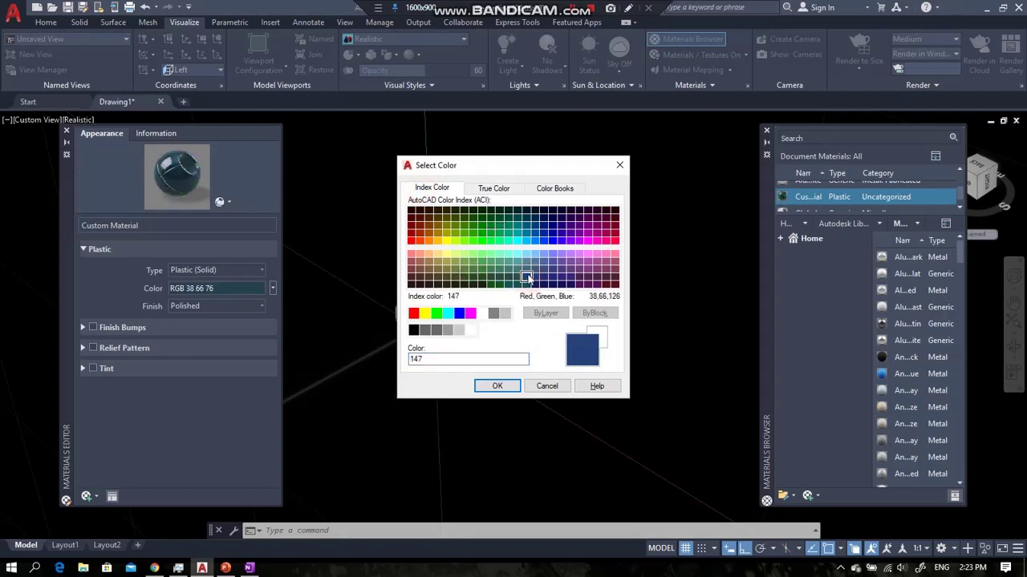
{"action": "left_click", "coordinate": [534, 271]}
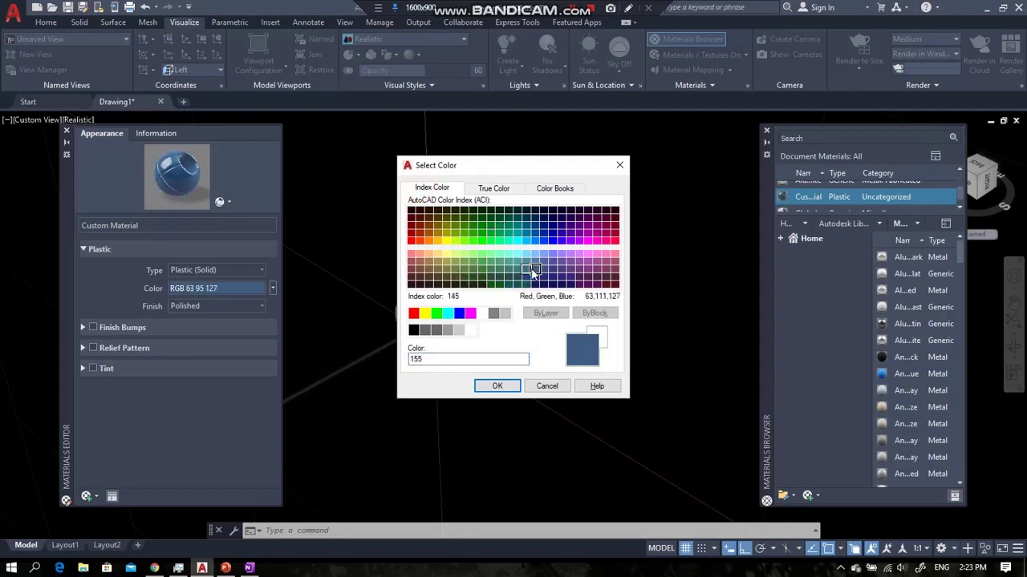
{"action": "left_click", "coordinate": [527, 278]}
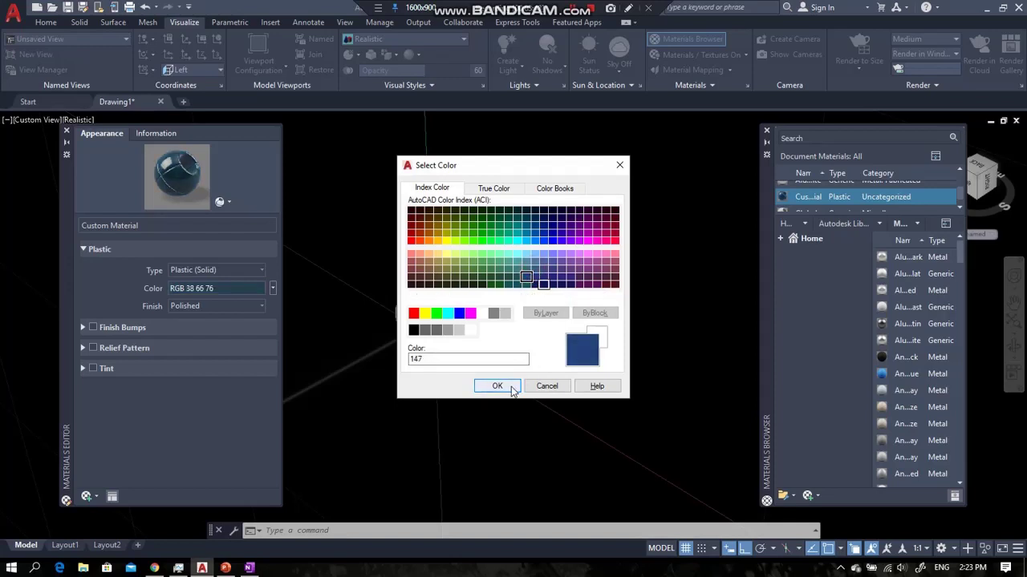
{"action": "left_click", "coordinate": [528, 271]}
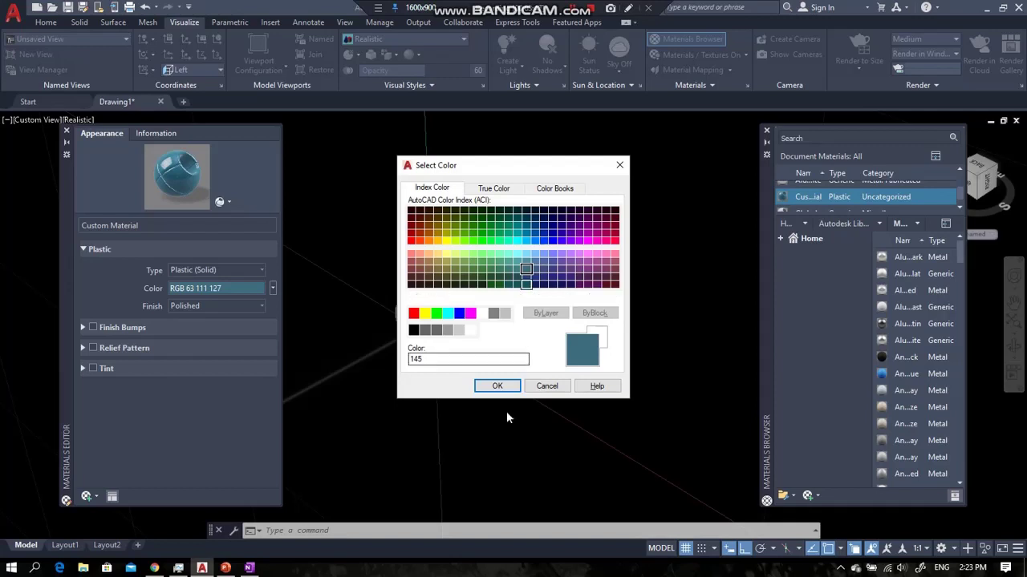
{"action": "left_click", "coordinate": [497, 385]}
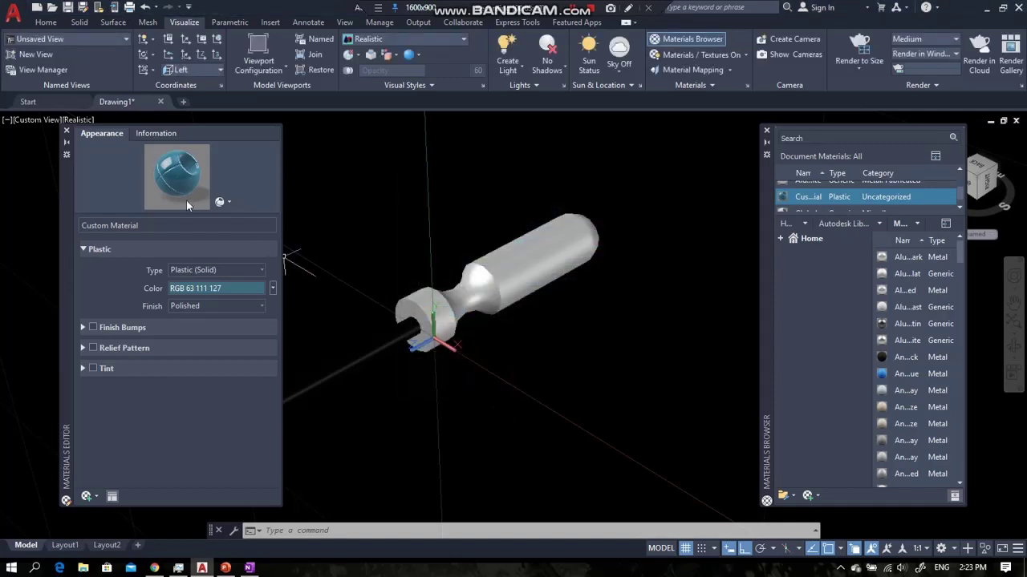
Apply the Custom Material to the screwdriver handle and close the Materials Editor and Materials Browser.
{"action": "left_click_drag", "start_coordinate": [834, 193], "coordinate": [547, 255]}
{"action": "left_click_drag", "start_coordinate": [521, 336], "coordinate": [509, 329]}
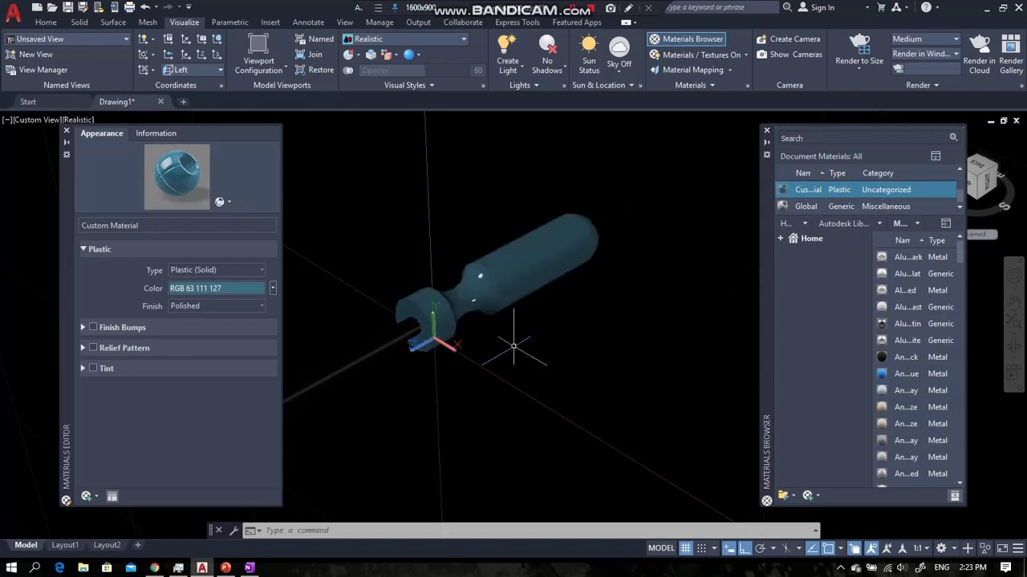
{"action": "left_click", "coordinate": [66, 133]}
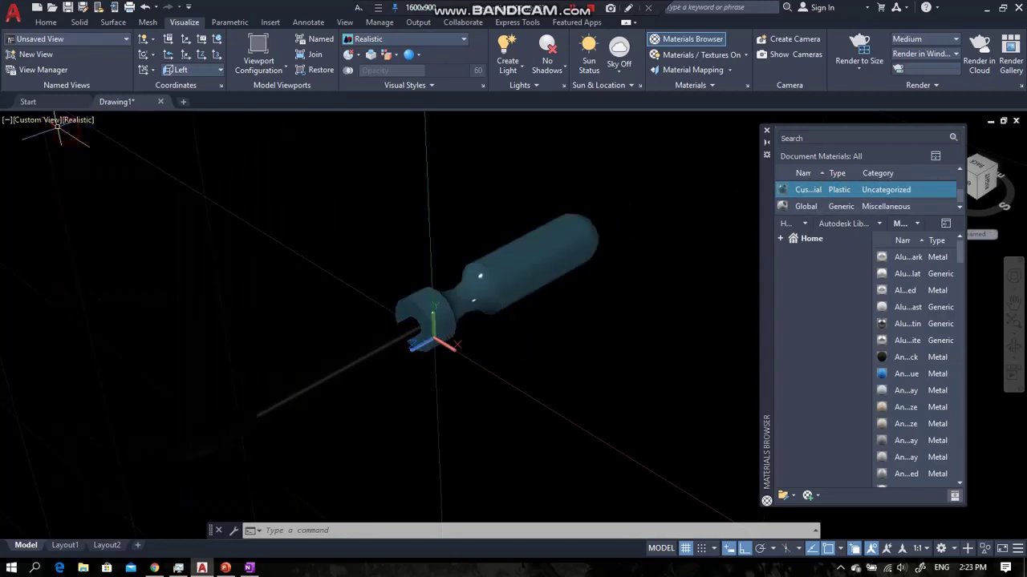
{"action": "left_click", "coordinate": [768, 133]}
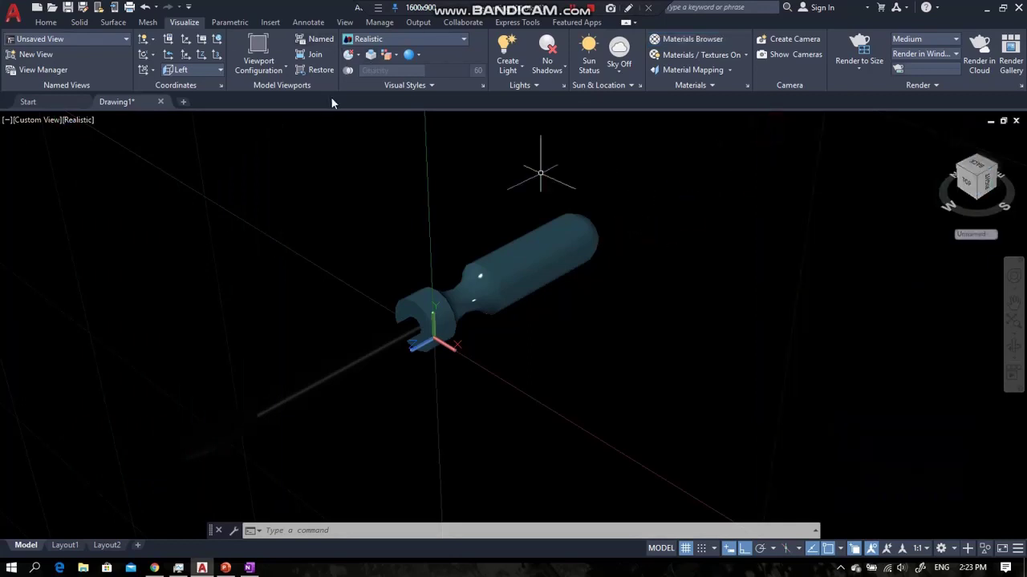
Turn on sunlight for the scene with the recommended exposure adjustment.
{"action": "type", "text": "z"}
{"action": "key", "text": "Return"}
{"action": "left_click", "coordinate": [678, 182]}
{"action": "left_click", "coordinate": [149, 487]}
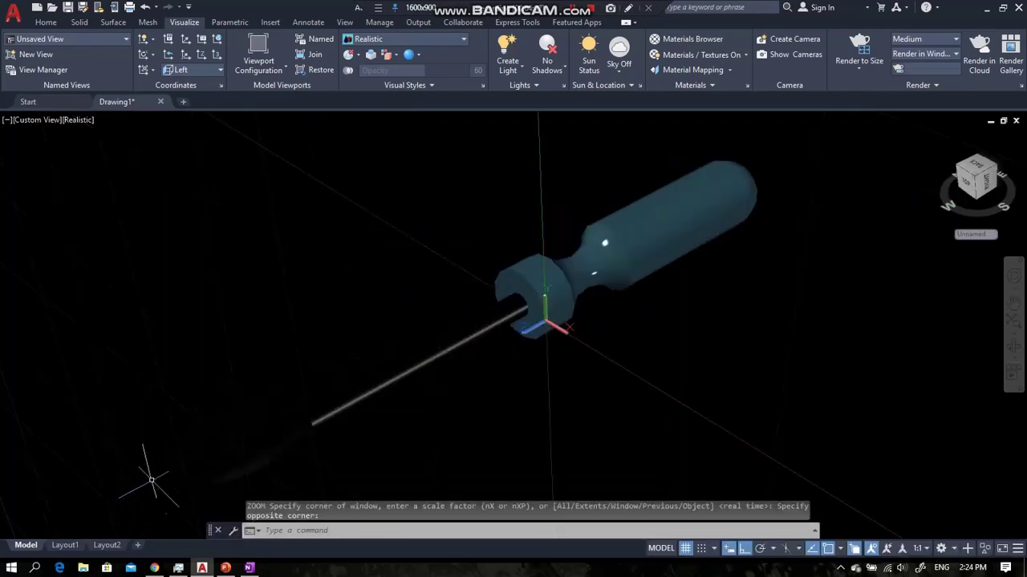
{"action": "left_click", "coordinate": [589, 56]}
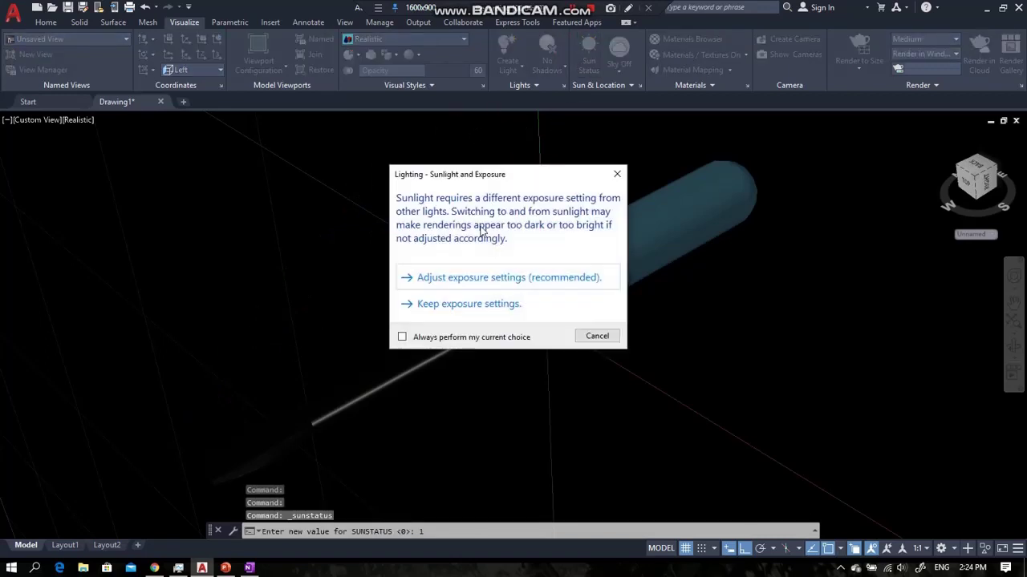
{"action": "left_click", "coordinate": [459, 277]}
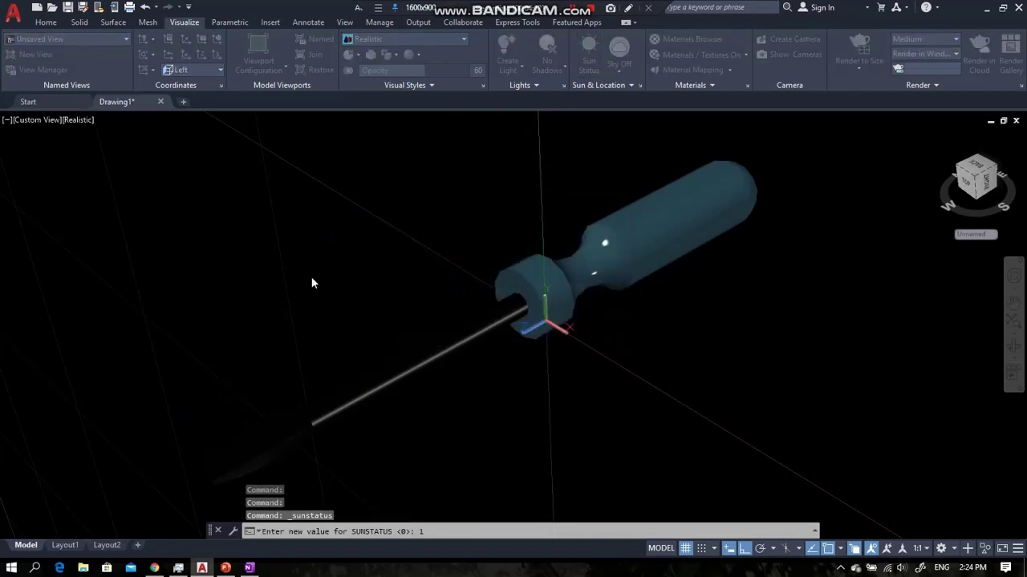
Enable the render environment with Sharp Highlights lighting and a custom two-color gradient background.
{"action": "left_click", "coordinate": [115, 175]}
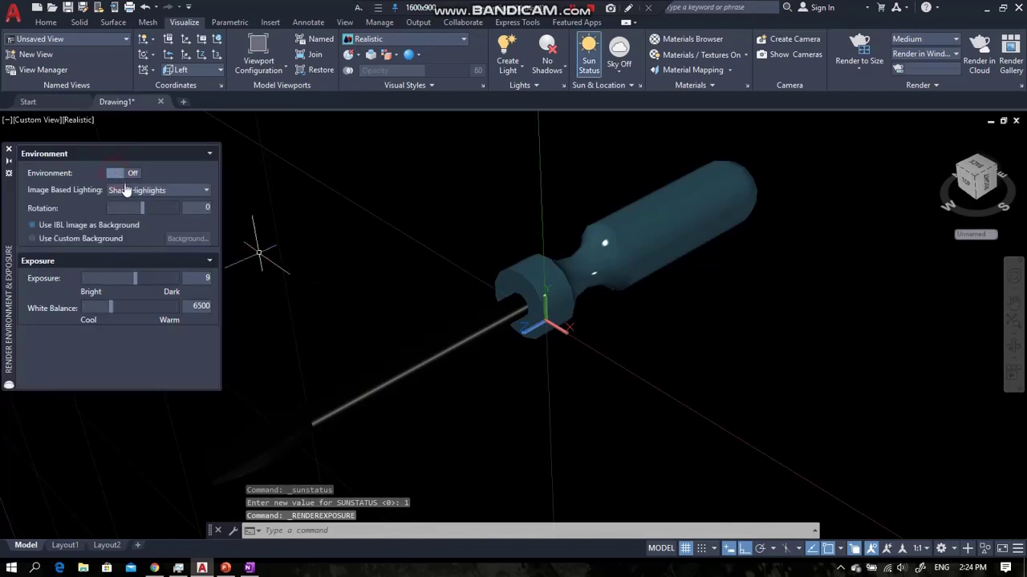
{"action": "left_click", "coordinate": [100, 237]}
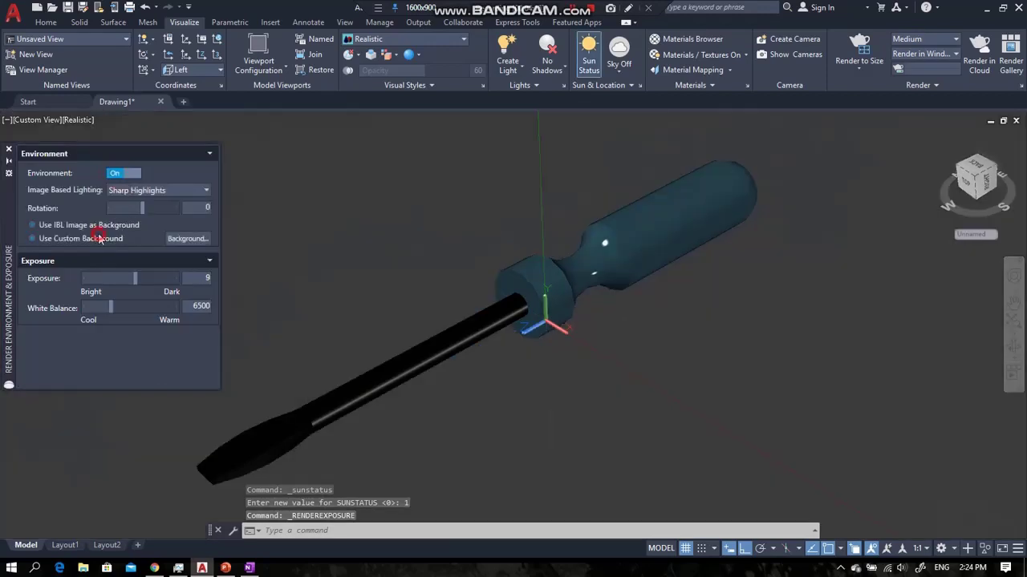
{"action": "left_click", "coordinate": [186, 239]}
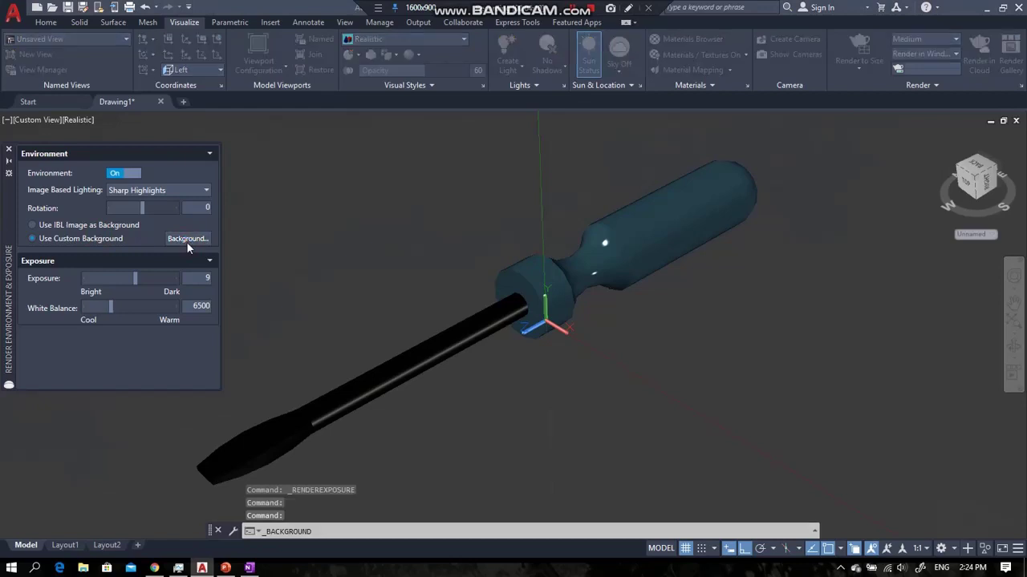
{"action": "left_click", "coordinate": [502, 187]}
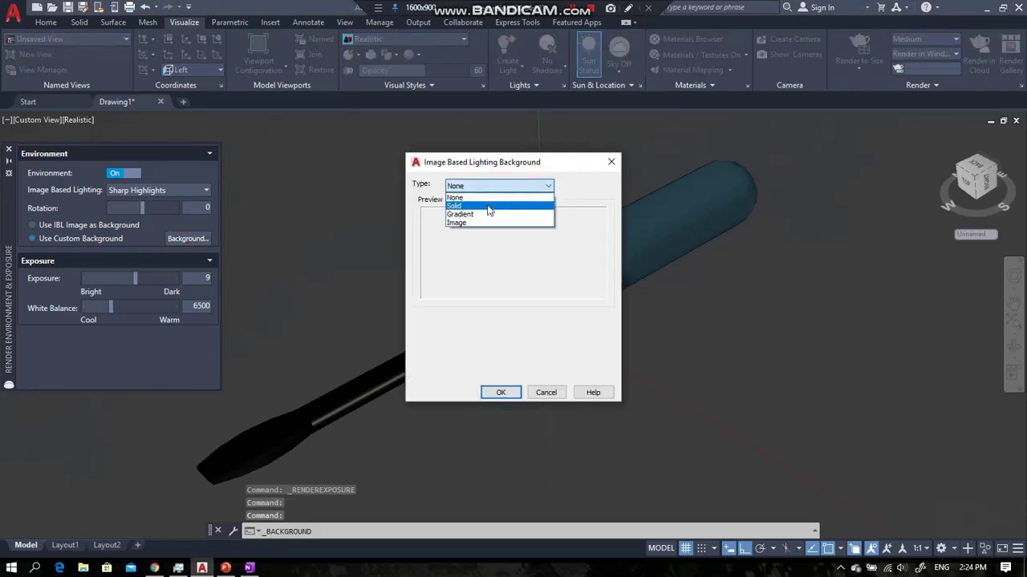
{"action": "left_click", "coordinate": [481, 212]}
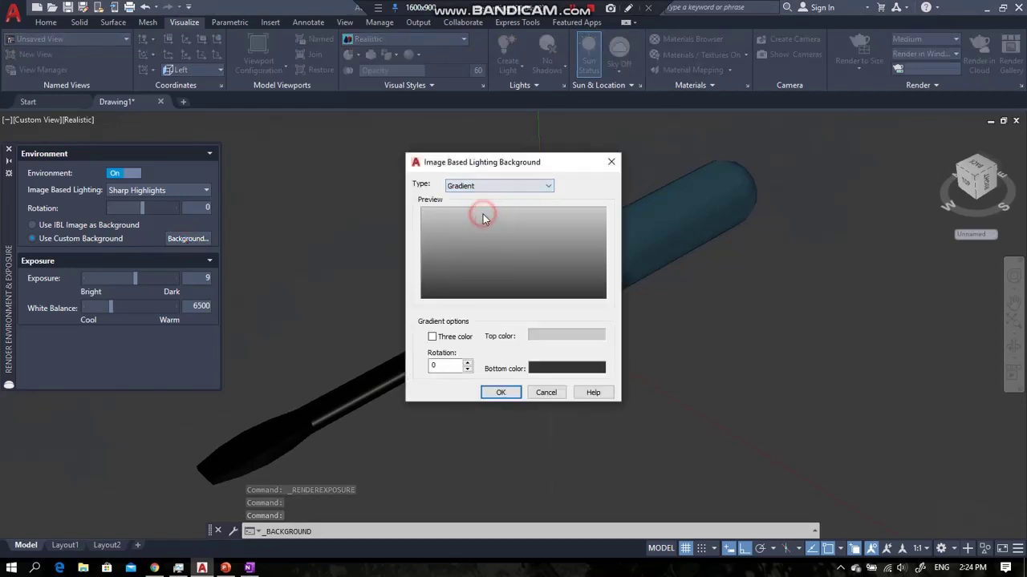
{"action": "left_click", "coordinate": [498, 391]}
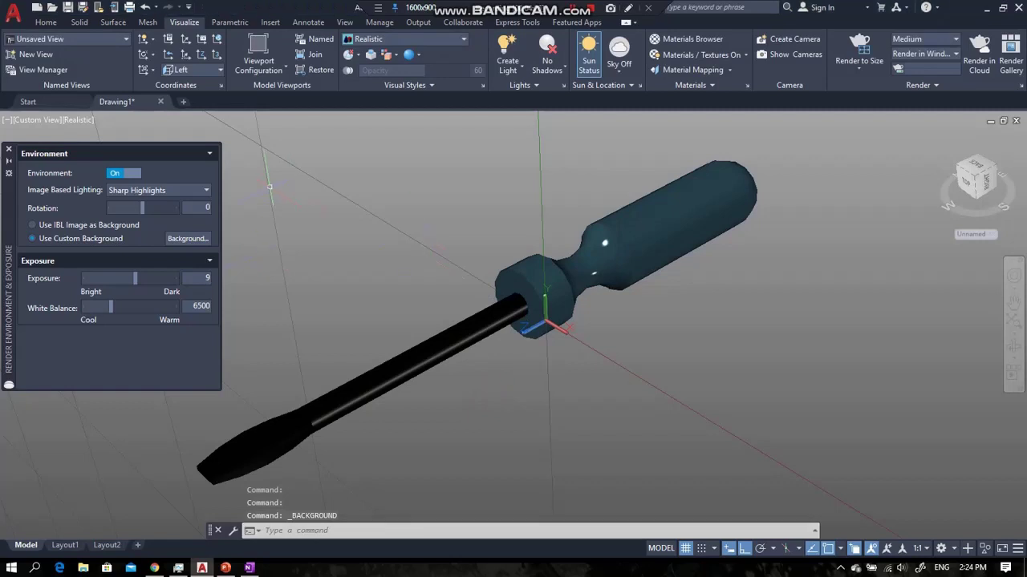
{"action": "left_click", "coordinate": [10, 152]}
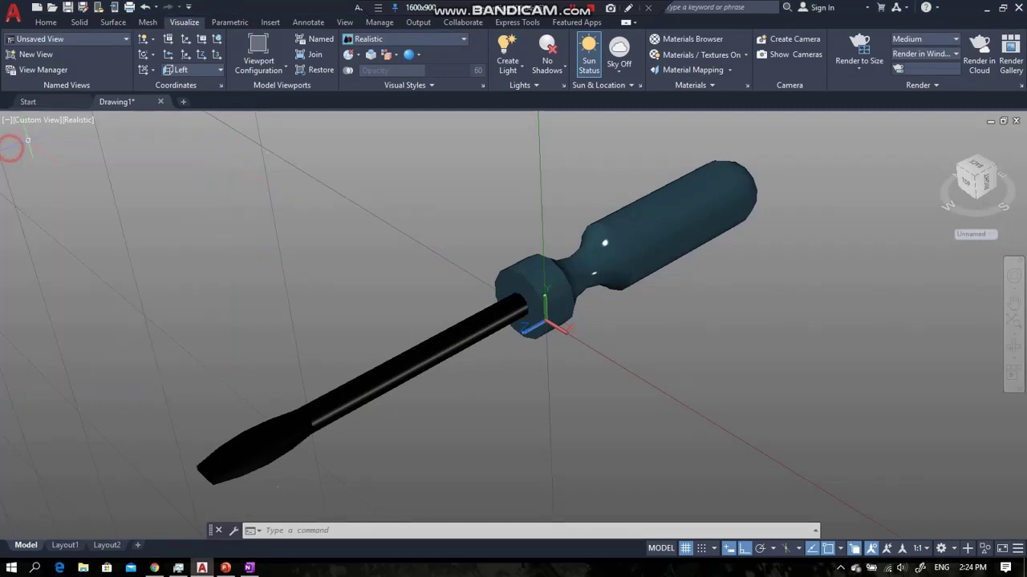
Render the screwdriver at 1920 x 1080 px Full HDTV without the Medium Images Library, and close the render window.
{"action": "left_click", "coordinate": [866, 69]}
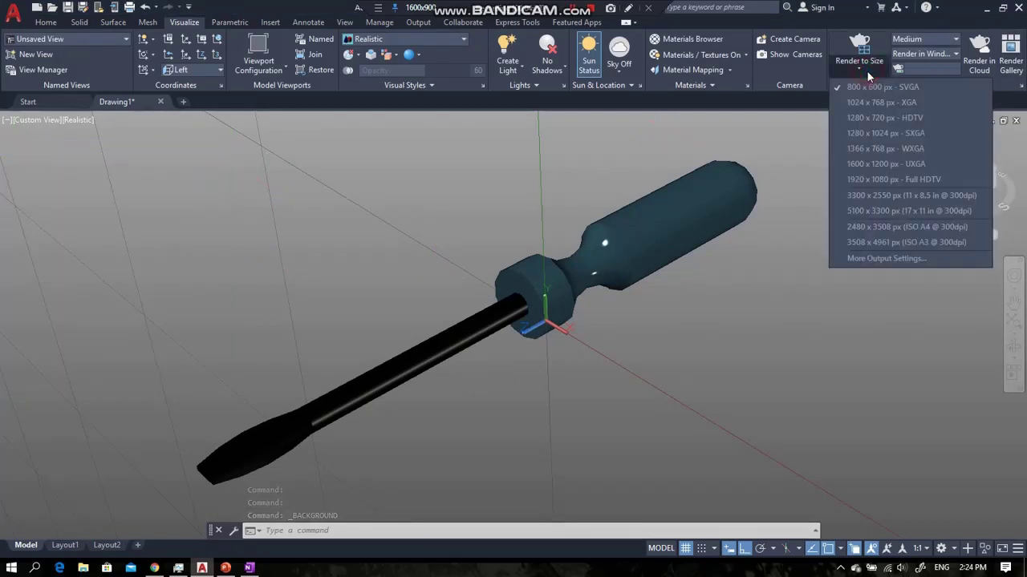
{"action": "left_click", "coordinate": [870, 175]}
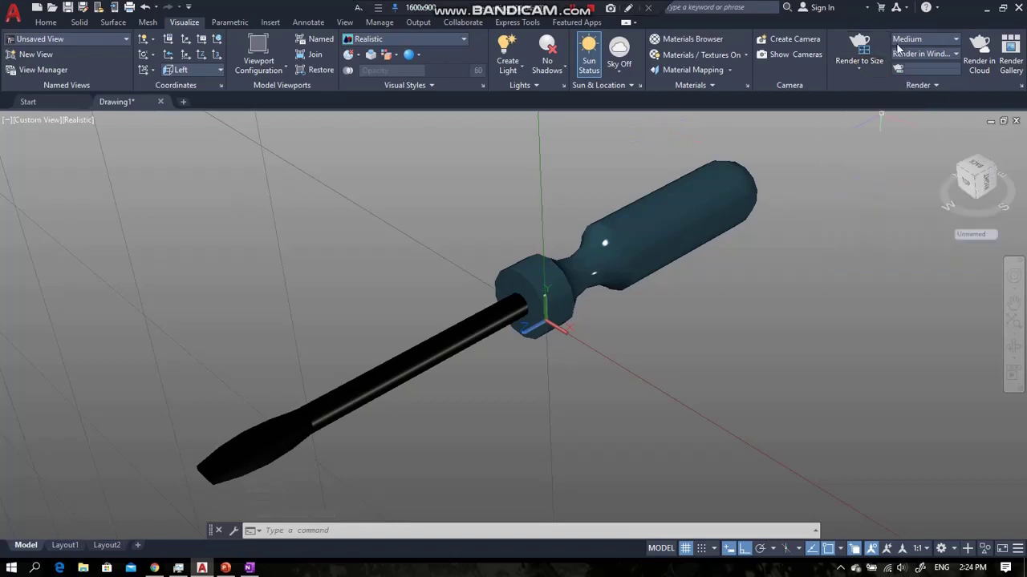
{"action": "left_click", "coordinate": [866, 49]}
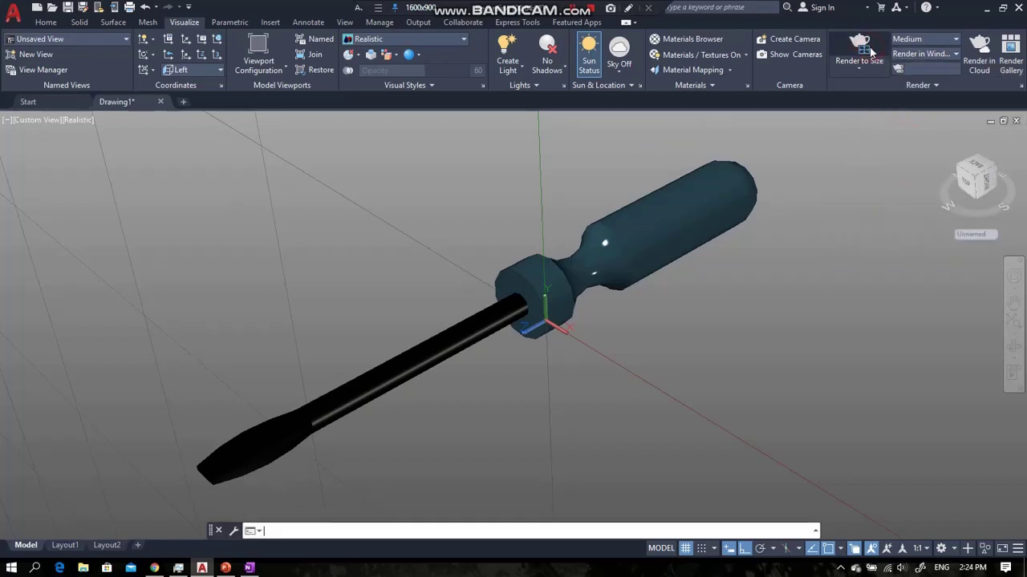
{"action": "left_click", "coordinate": [425, 310]}
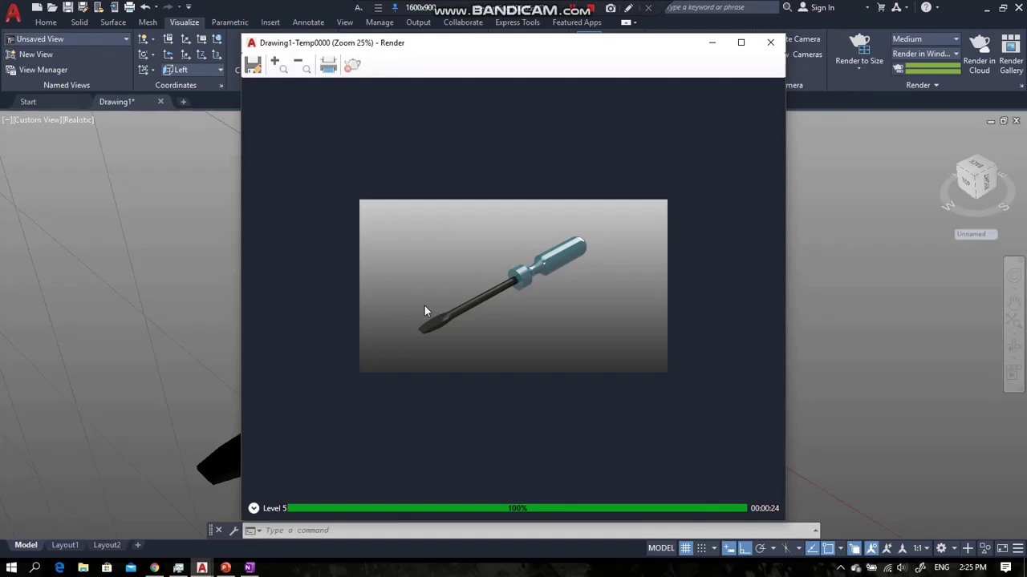
{"action": "left_click", "coordinate": [770, 42]}
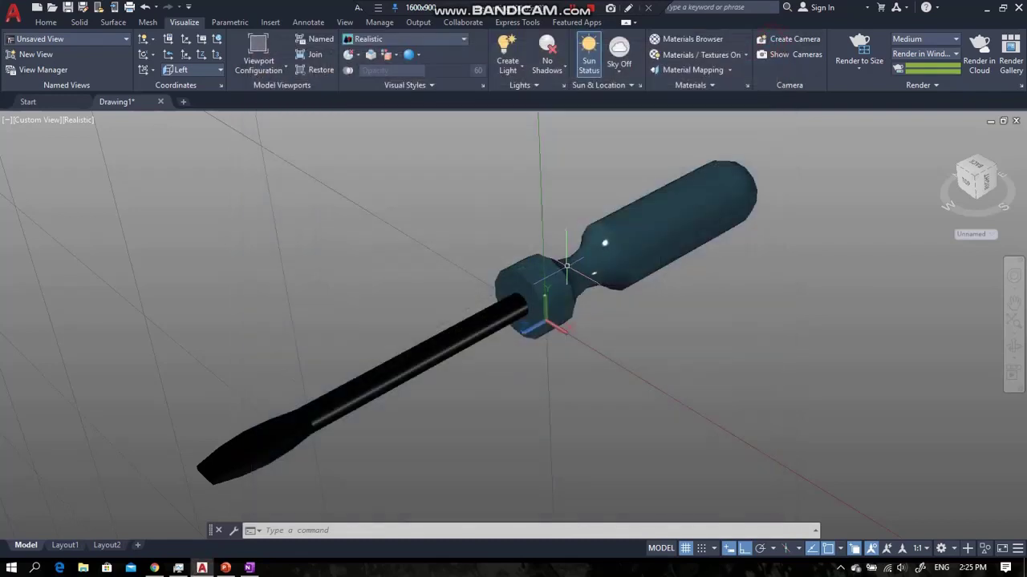
Render the screwdriver again from a different viewing angle, working without the Medium Images Library.
{"action": "scroll", "coordinate": [535, 309], "scroll_direction": "up", "scroll_amount": 2}
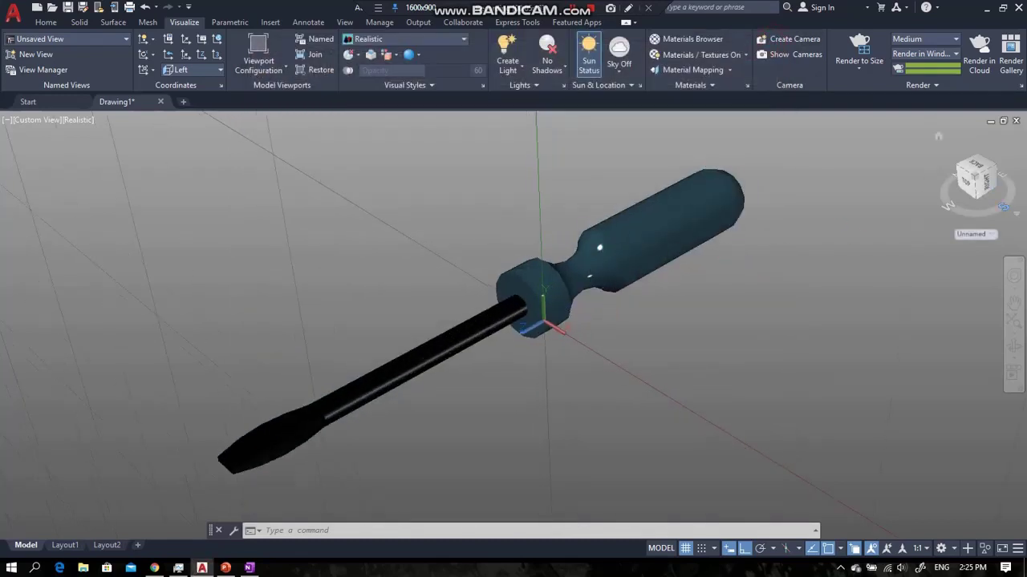
{"action": "left_click", "coordinate": [1016, 346]}
{"action": "left_click_drag", "start_coordinate": [393, 349], "coordinate": [514, 262]}
{"action": "scroll", "coordinate": [528, 273], "scroll_direction": "down", "scroll_amount": 4}
{"action": "left_click_drag", "start_coordinate": [669, 255], "coordinate": [719, 231]}
{"action": "left_click_drag", "start_coordinate": [786, 346], "coordinate": [738, 245]}
{"action": "left_click_drag", "start_coordinate": [706, 316], "coordinate": [665, 252]}
{"action": "left_click_drag", "start_coordinate": [383, 319], "coordinate": [446, 425]}
{"action": "left_click_drag", "start_coordinate": [374, 382], "coordinate": [397, 335]}
{"action": "left_click_drag", "start_coordinate": [646, 234], "coordinate": [621, 339]}
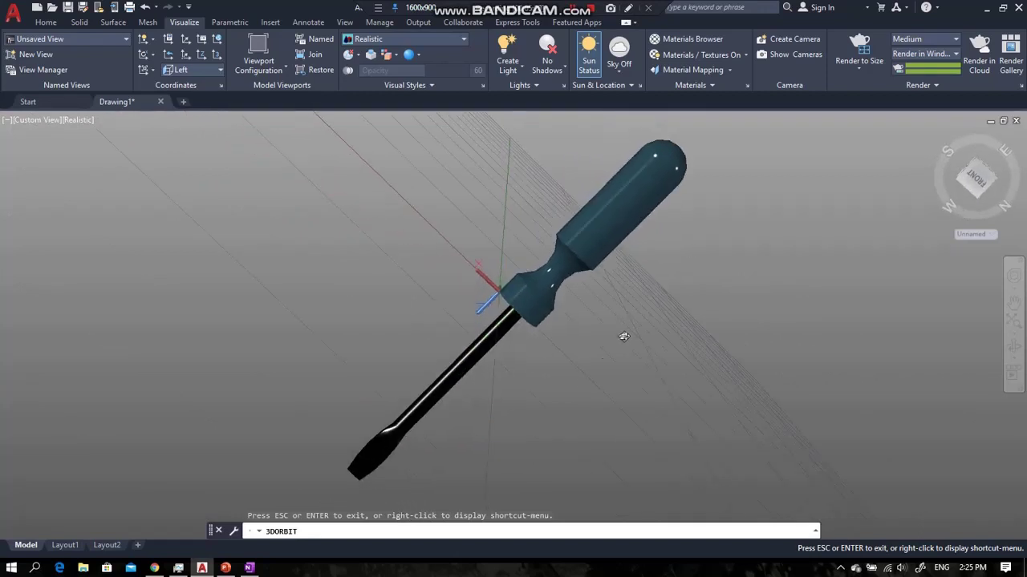
{"action": "left_click", "coordinate": [850, 44]}
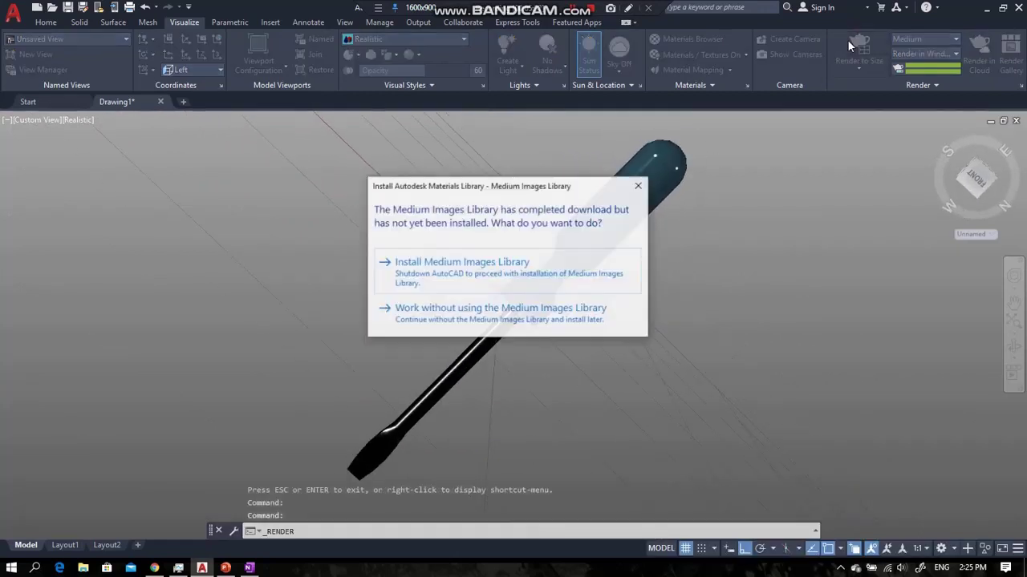
{"action": "left_click", "coordinate": [396, 314]}
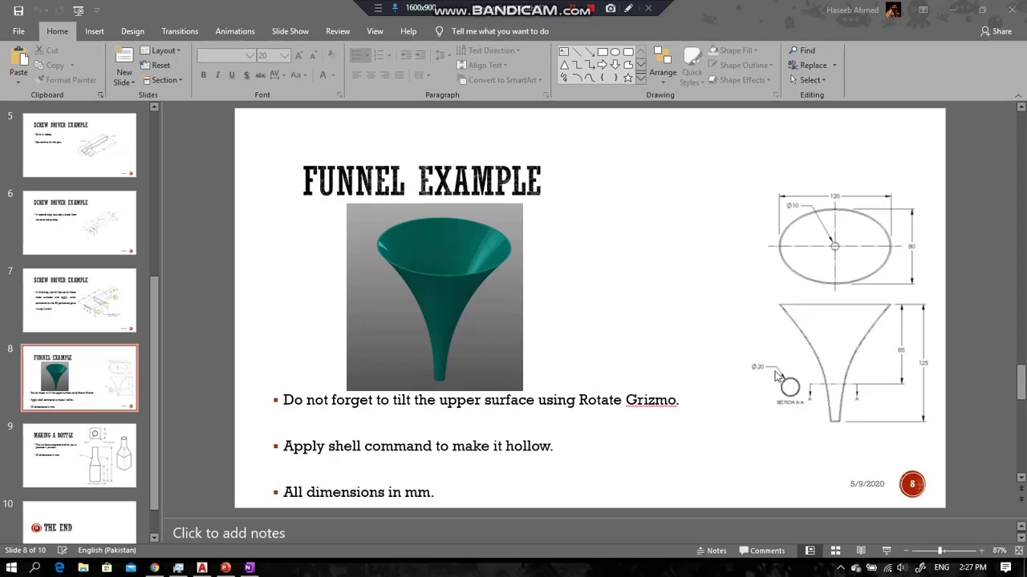
Switch to AutoCAD and set the new drawing's limits from 0,0 to 200,200.
{"action": "left_click", "coordinate": [202, 568]}
{"action": "type", "text": "LIMITS"}
{"action": "key", "text": "Return"}
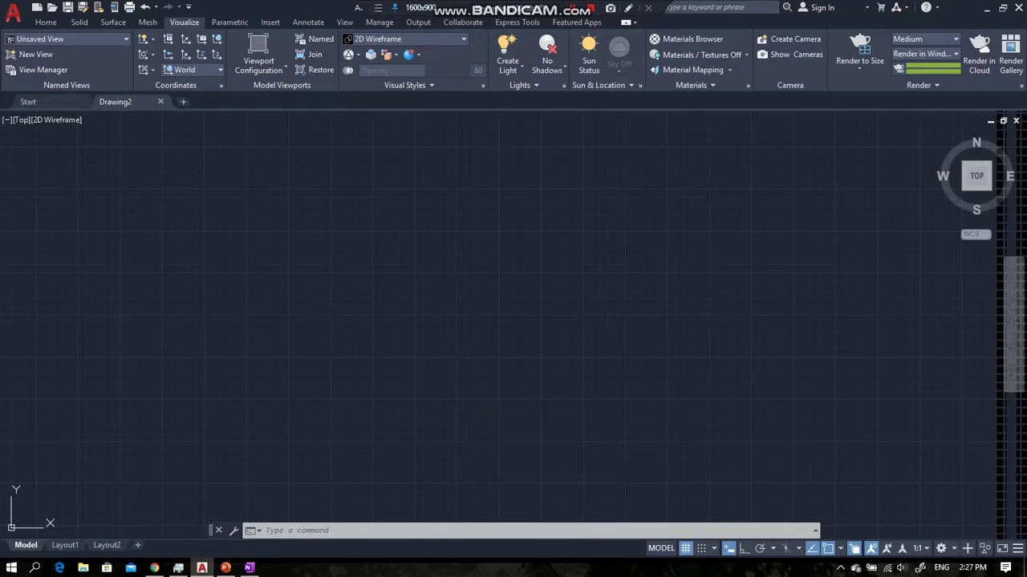
{"action": "type", "text": "0,0"}
{"action": "key", "text": "Return"}
{"action": "type", "text": "200"}
{"action": "key", "text": "Tab"}
{"action": "type", "text": "200"}
{"action": "key", "text": "Return"}
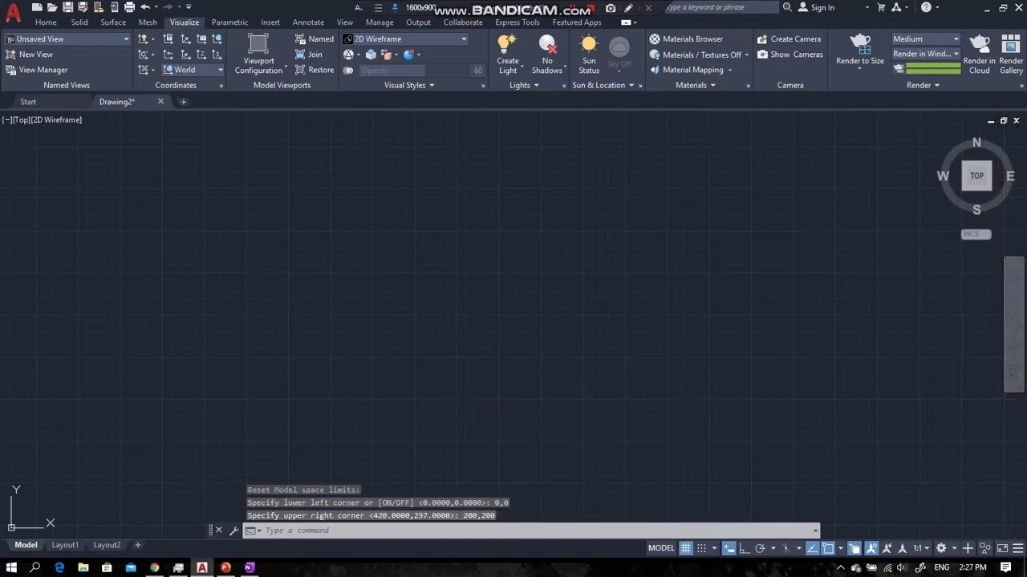
Reduce the length precision in the drawing units and change to the southwest isometric view.
{"action": "type", "text": "UN"}
{"action": "key", "text": "Return"}
{"action": "left_click", "coordinate": [442, 219]}
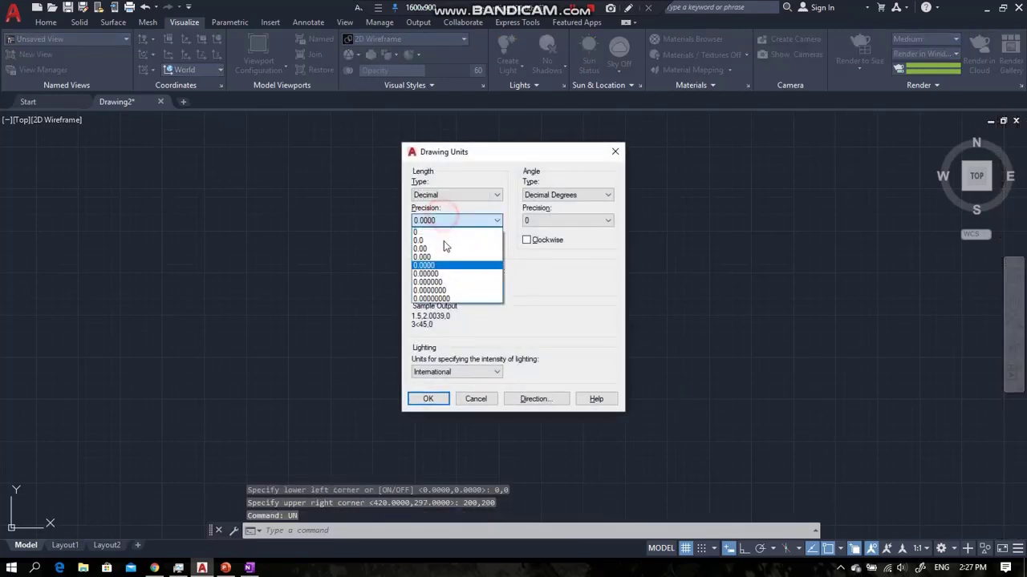
{"action": "left_click", "coordinate": [444, 244]}
{"action": "left_click", "coordinate": [427, 400]}
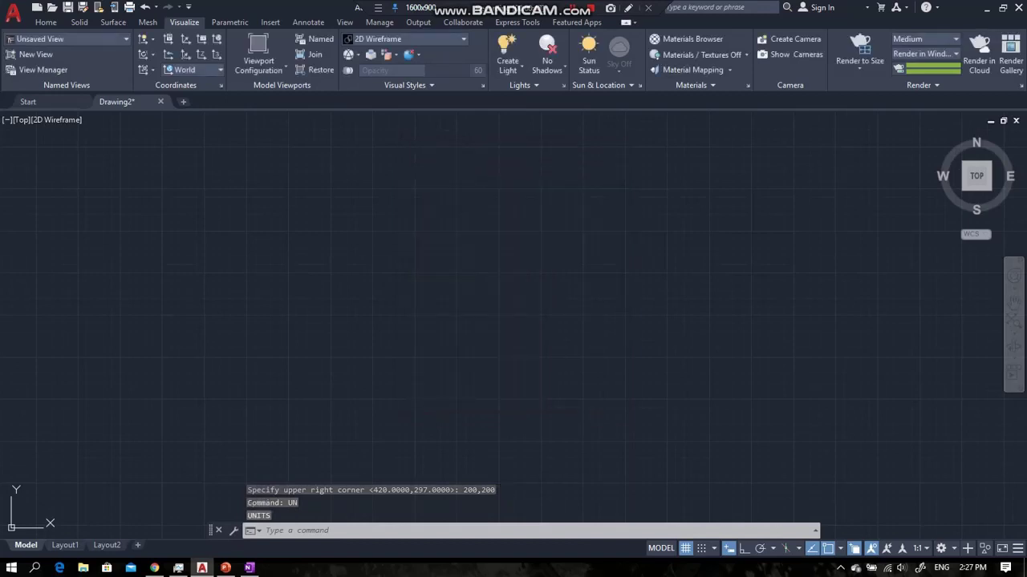
{"action": "left_click", "coordinate": [964, 191]}
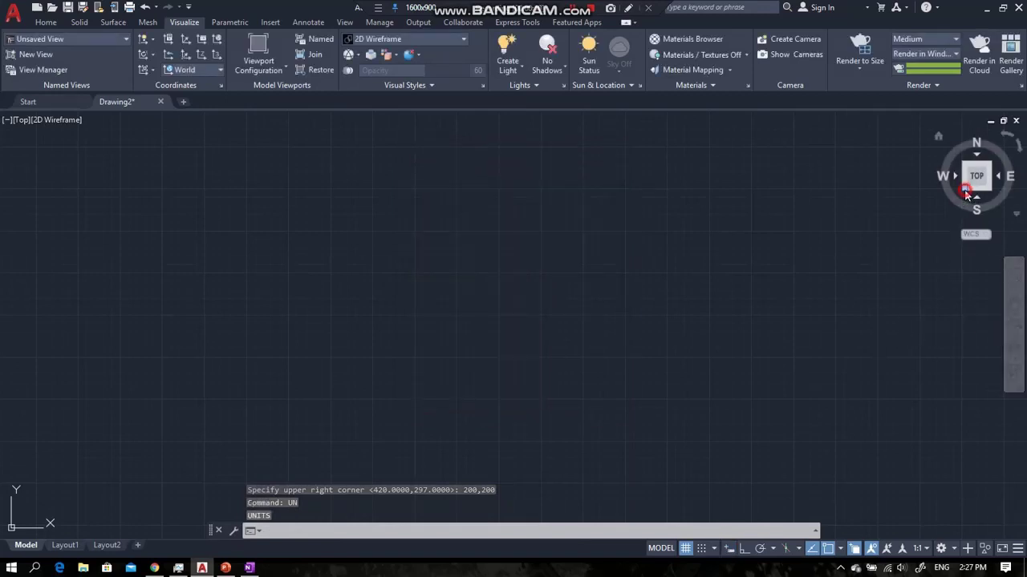
Display the drawing in the Realistic visual style.
{"action": "middle_click_drag", "start_coordinate": [587, 253], "coordinate": [465, 359]}
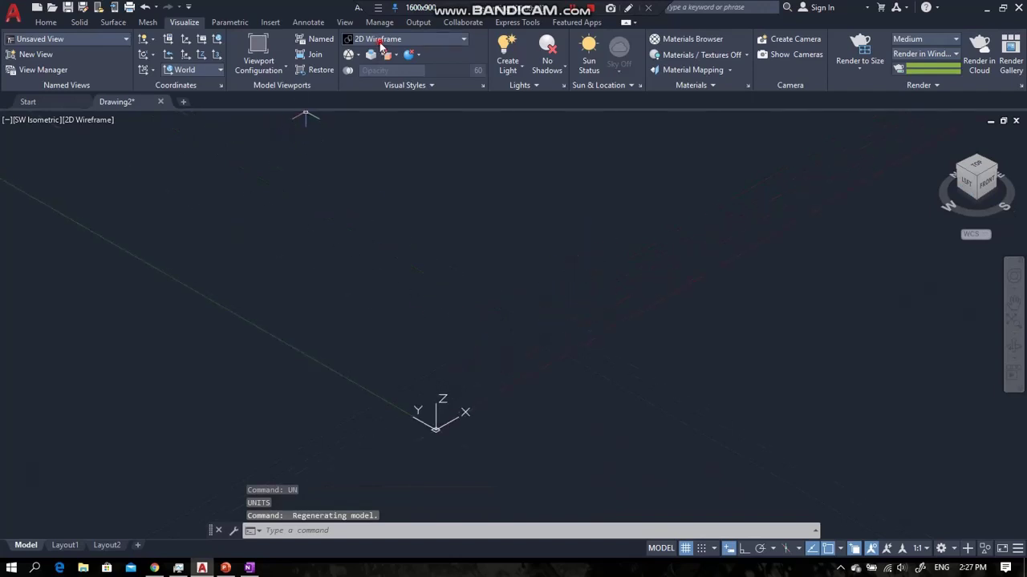
{"action": "left_click", "coordinate": [382, 45]}
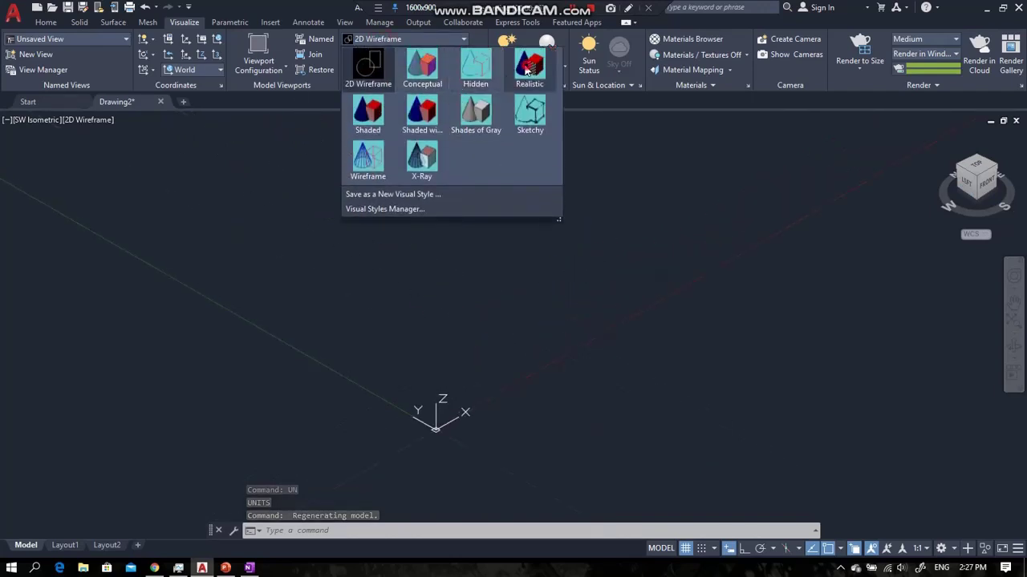
{"action": "left_click", "coordinate": [527, 61]}
Draw a circle of radius 5 near the origin.
{"action": "left_click", "coordinate": [45, 24]}
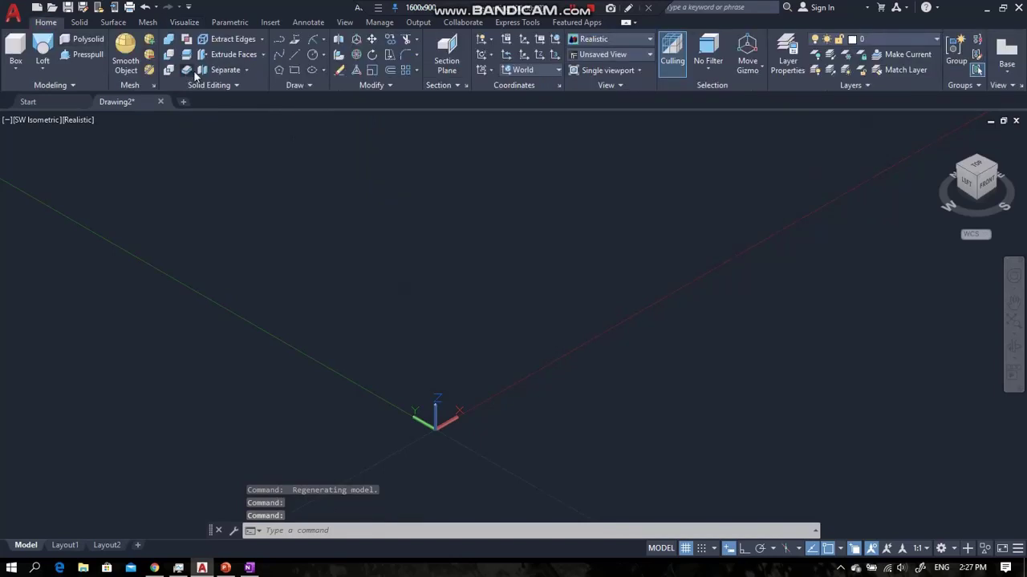
{"action": "left_click", "coordinate": [312, 55]}
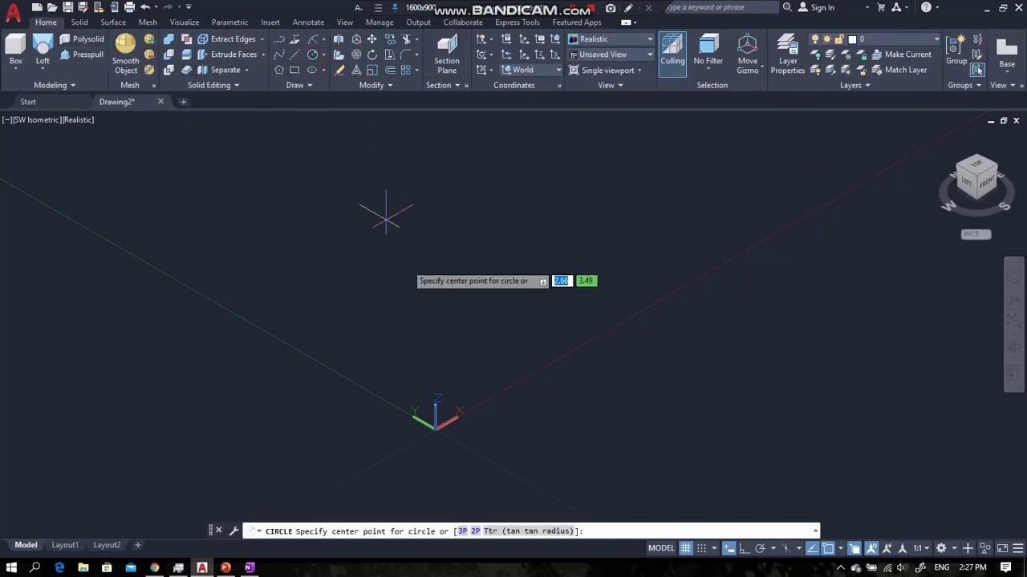
{"action": "left_click", "coordinate": [448, 293]}
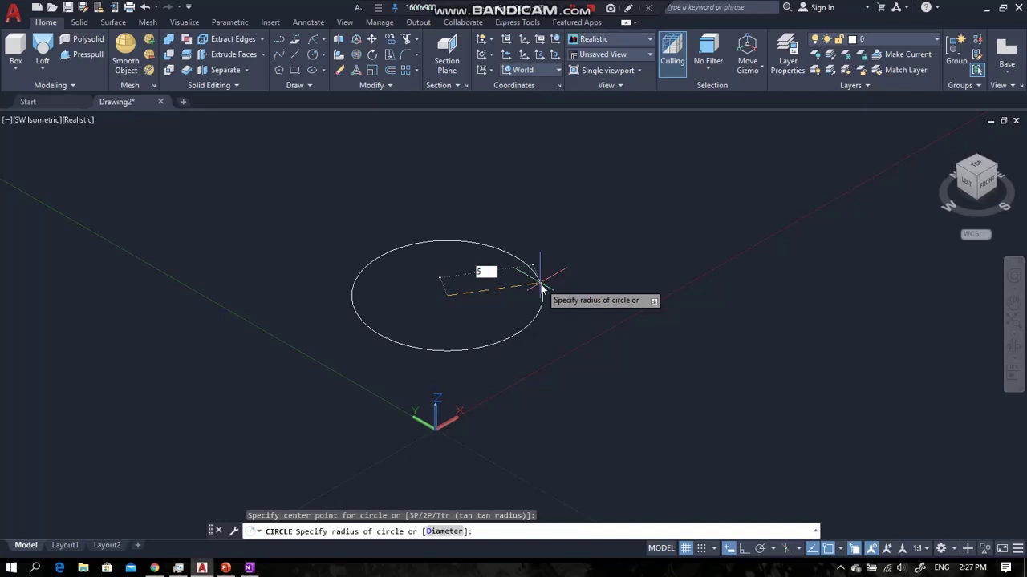
{"action": "key", "text": "Return"}
{"action": "scroll", "coordinate": [540, 282], "scroll_direction": "down", "scroll_amount": 8}
{"action": "middle_click_drag", "start_coordinate": [527, 321], "coordinate": [444, 374]}
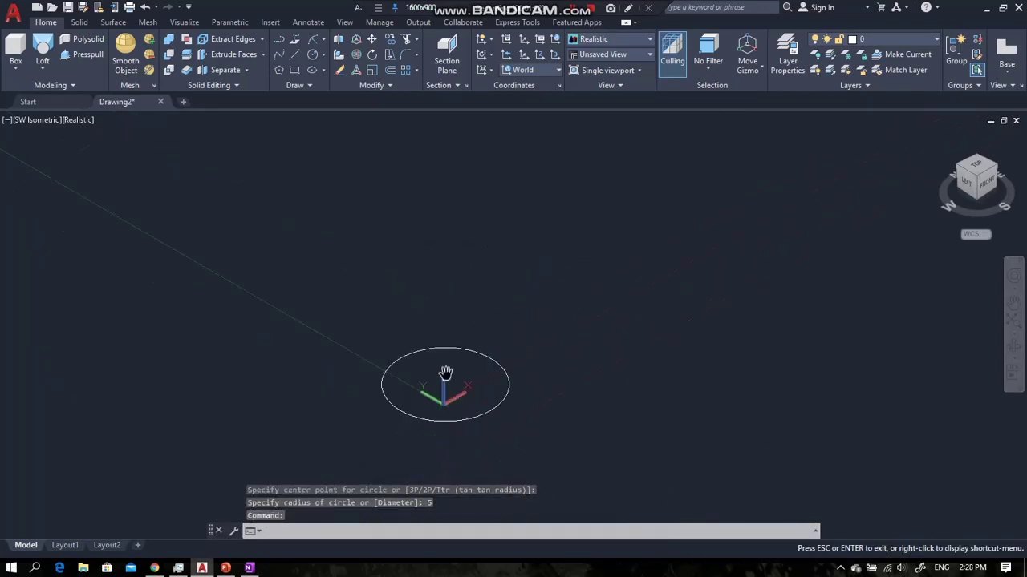
Draw a second circle of radius 10 concentric with the first one.
{"action": "left_click", "coordinate": [313, 65]}
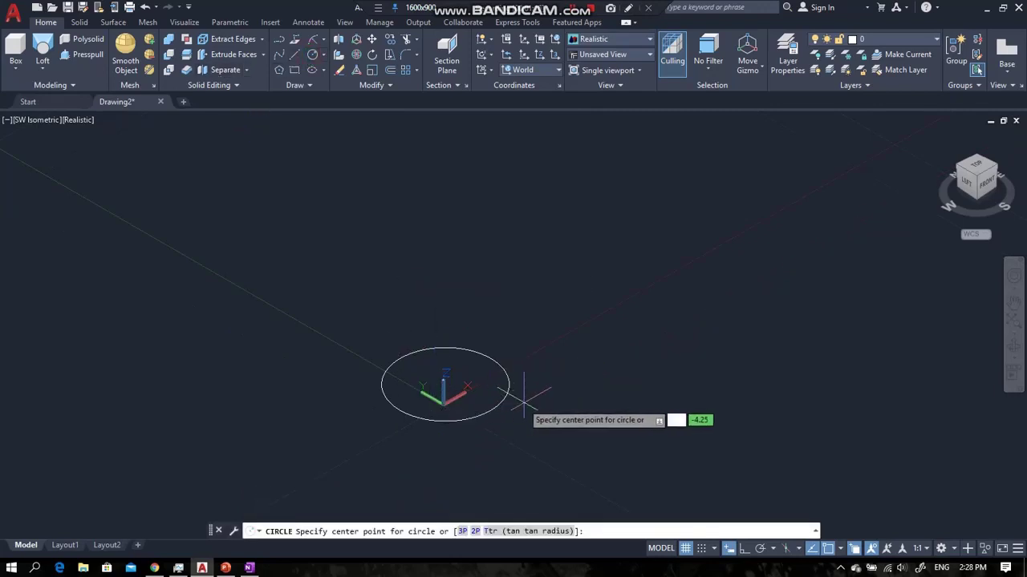
{"action": "left_click", "coordinate": [445, 384]}
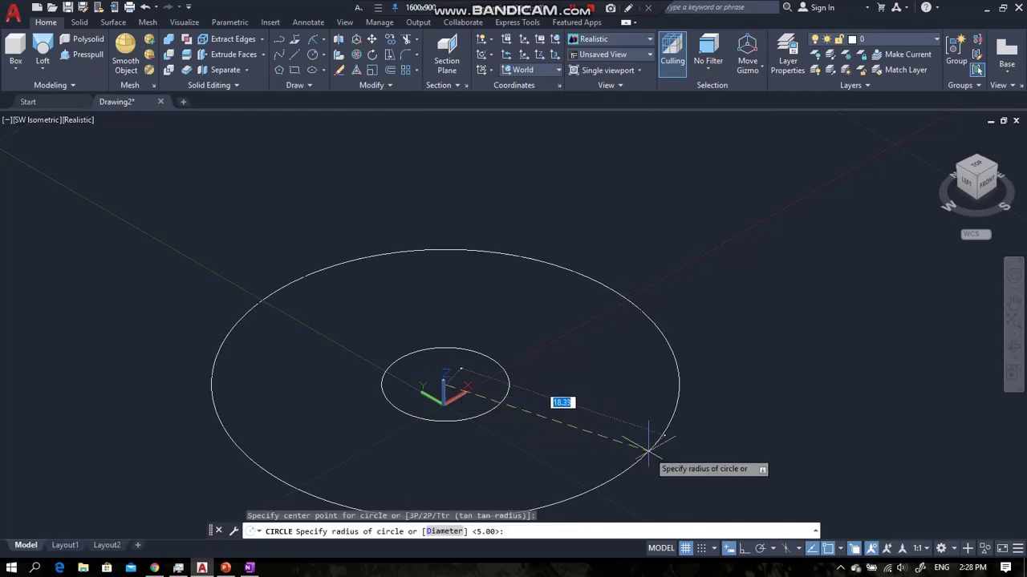
{"action": "type", "text": "10"}
{"action": "key", "text": "Return"}
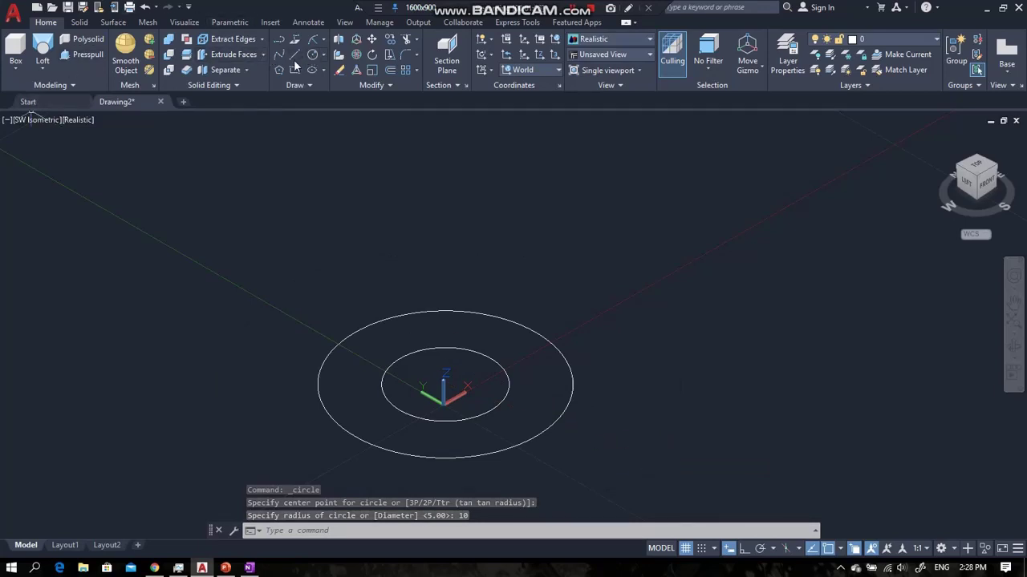
Draw an ellipse centred at 0,0 with semi-axes of 60 along X and 40 along Y in Ortho mode, checking the PowerPoint funnel dimensions.
{"action": "left_click", "coordinate": [312, 69]}
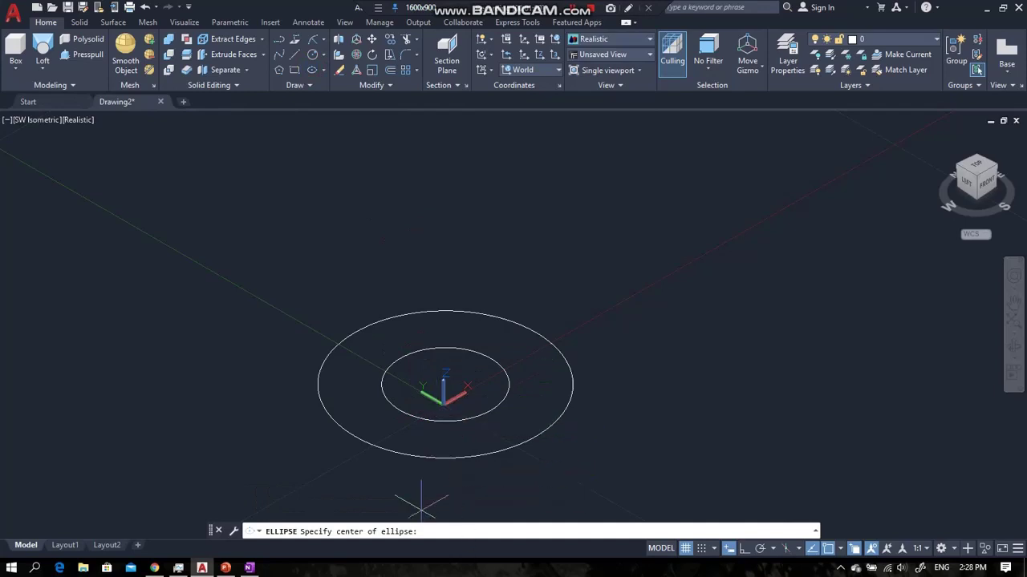
{"action": "type", "text": "0,0"}
{"action": "key", "text": "Return"}
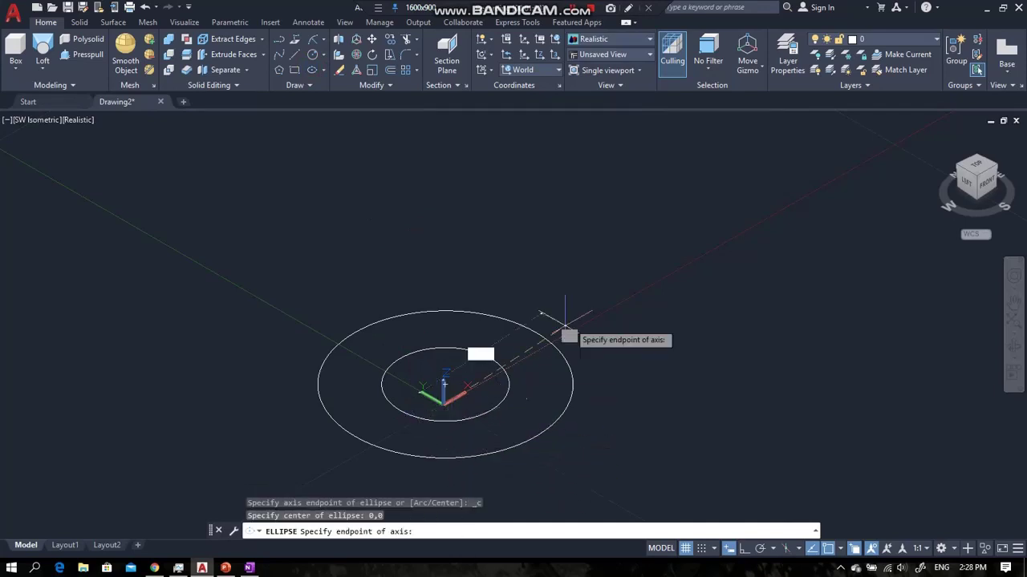
{"action": "left_click", "coordinate": [744, 552]}
{"action": "left_click", "coordinate": [226, 567]}
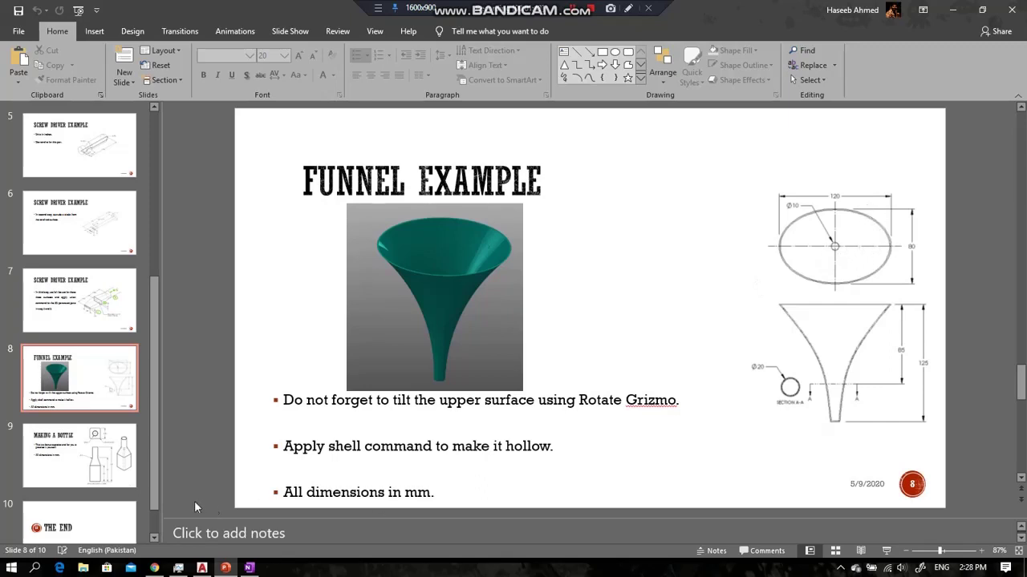
{"action": "left_click", "coordinate": [202, 568]}
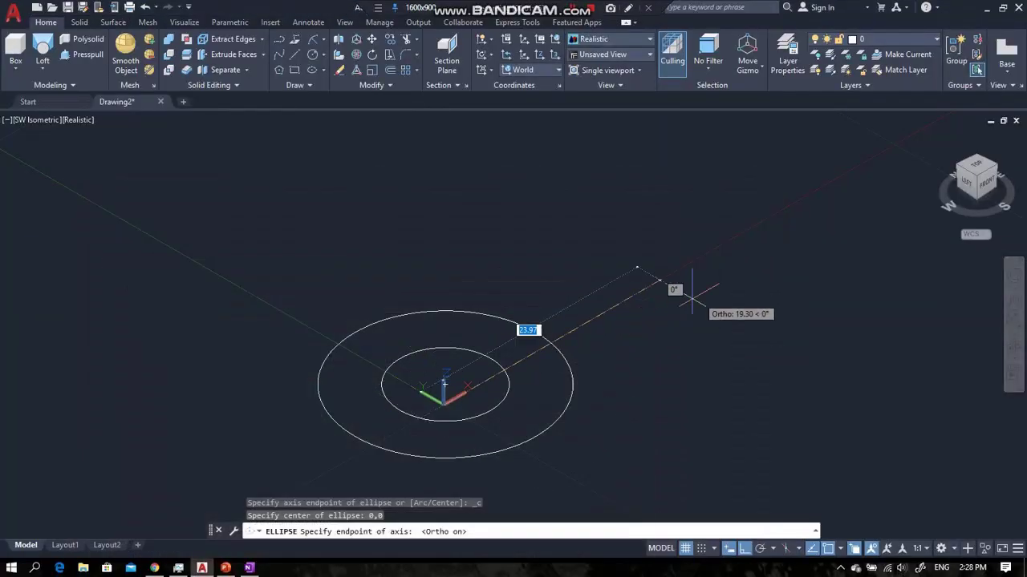
{"action": "key", "text": "BackSpace"}
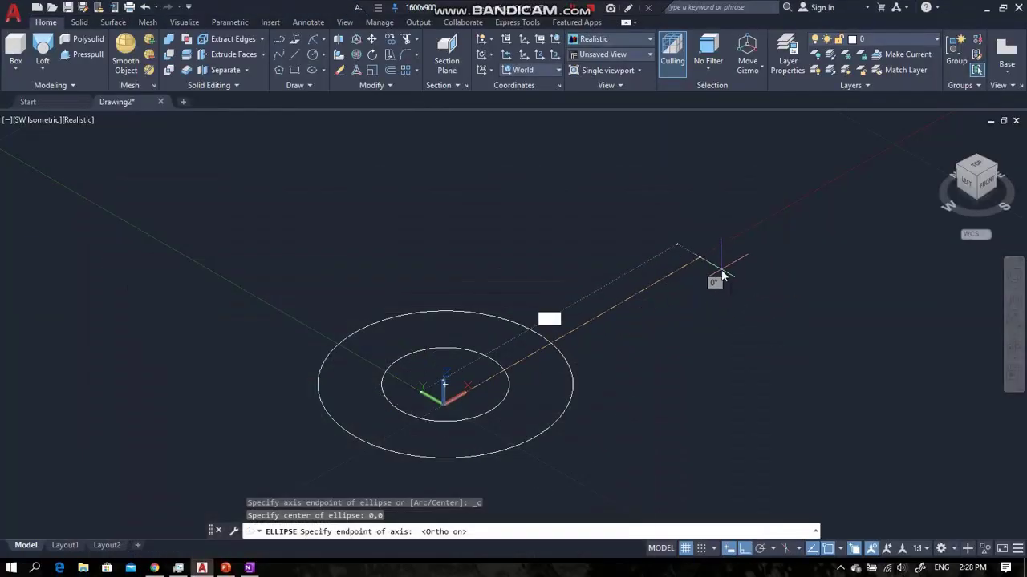
{"action": "type", "text": "60"}
{"action": "key", "text": "Return"}
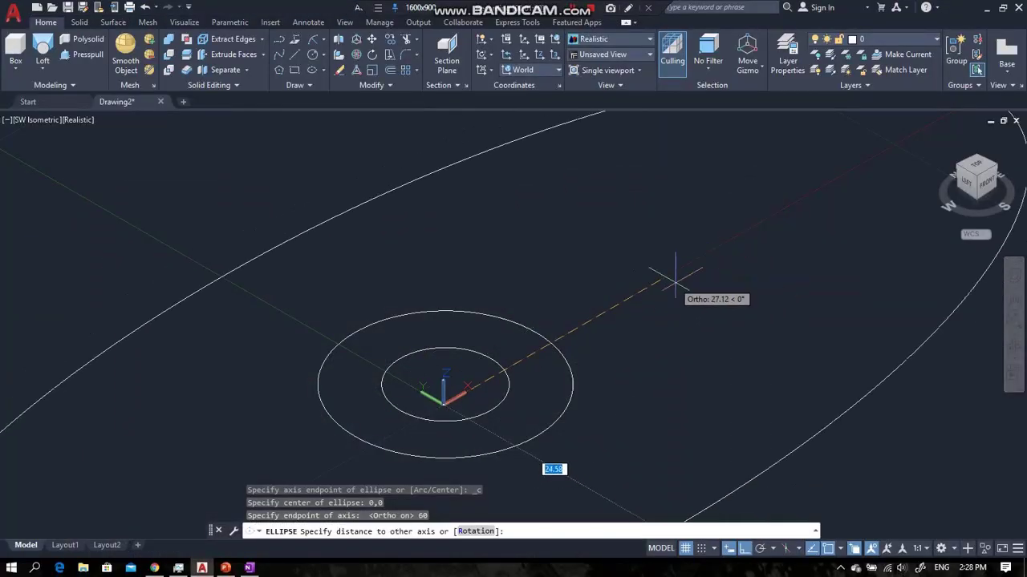
{"action": "scroll", "coordinate": [672, 275], "scroll_direction": "down", "scroll_amount": 4}
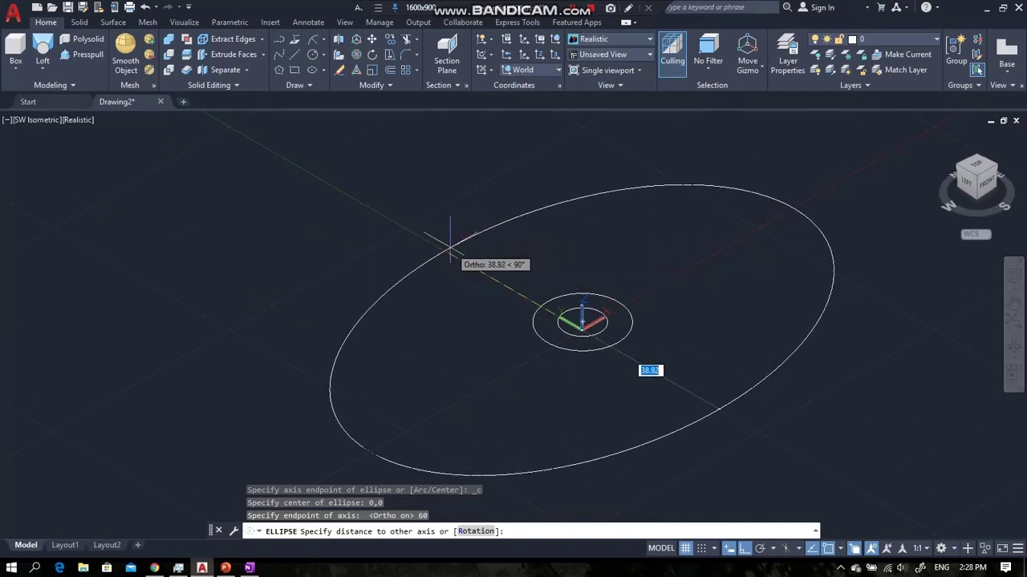
{"action": "key", "text": "BackSpace"}
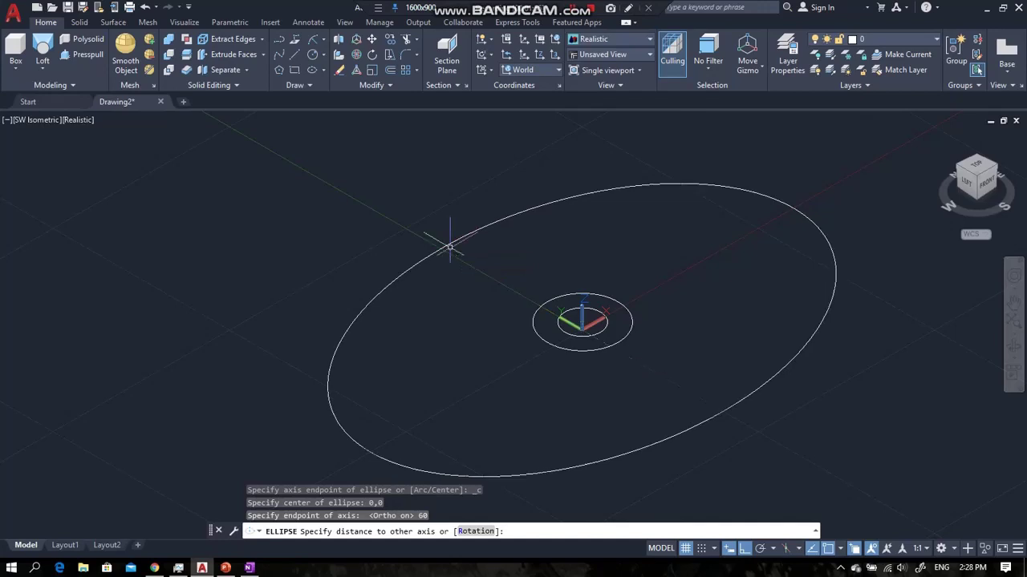
{"action": "key", "text": "Return"}
{"action": "scroll", "coordinate": [451, 253], "scroll_direction": "down", "scroll_amount": 4}
{"action": "scroll", "coordinate": [513, 240], "scroll_direction": "up", "scroll_amount": 3}
{"action": "middle_click_drag", "start_coordinate": [508, 218], "coordinate": [509, 238]}
{"action": "scroll", "coordinate": [502, 242], "scroll_direction": "down", "scroll_amount": 2}
{"action": "scroll", "coordinate": [503, 242], "scroll_direction": "up", "scroll_amount": 2}
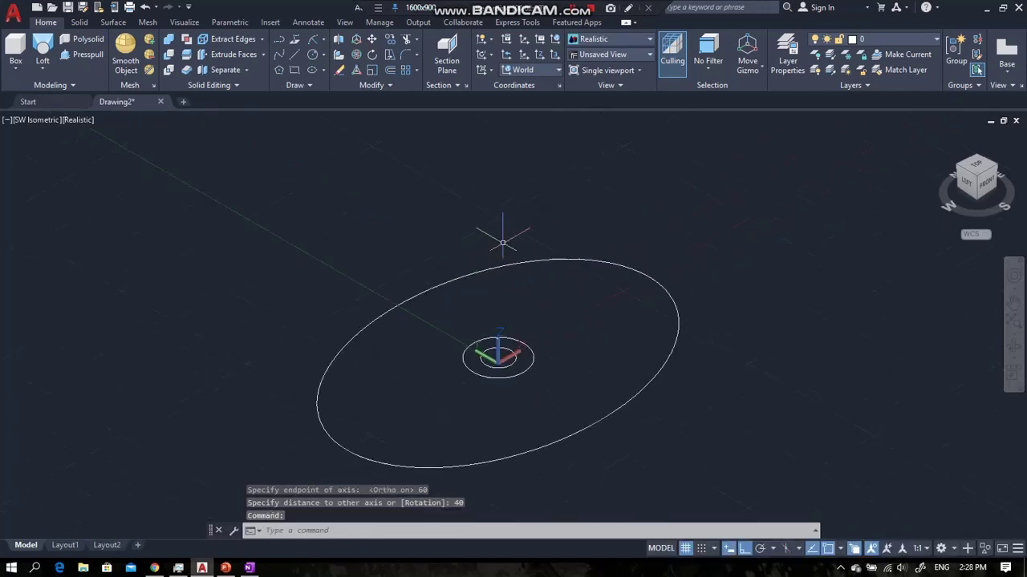
Check the funnel height on the PowerPoint slide and raise the ellipse 125 along the Z axis from its centre.
{"action": "left_click", "coordinate": [484, 276]}
{"action": "left_click", "coordinate": [417, 244]}
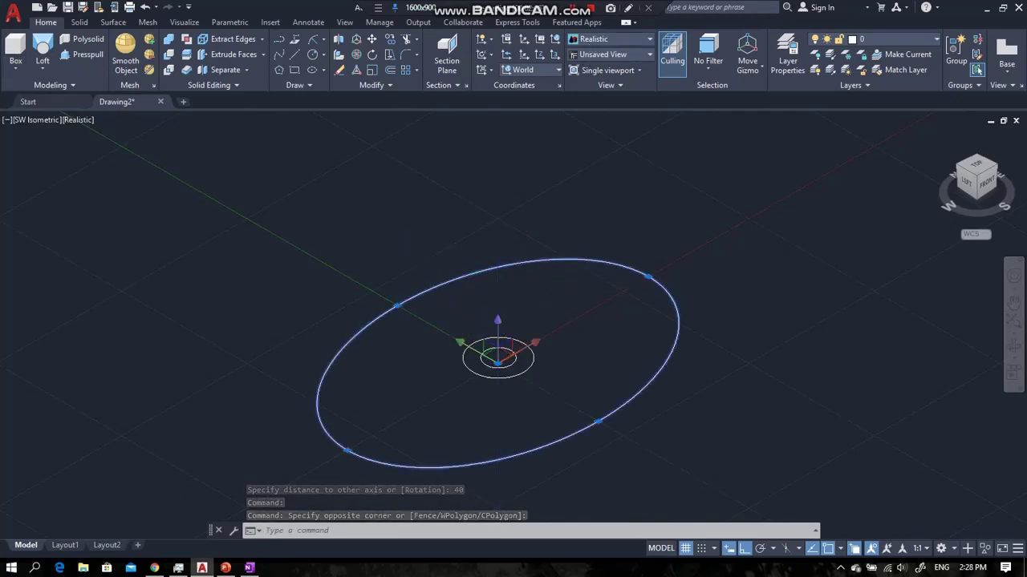
{"action": "left_click", "coordinate": [228, 568]}
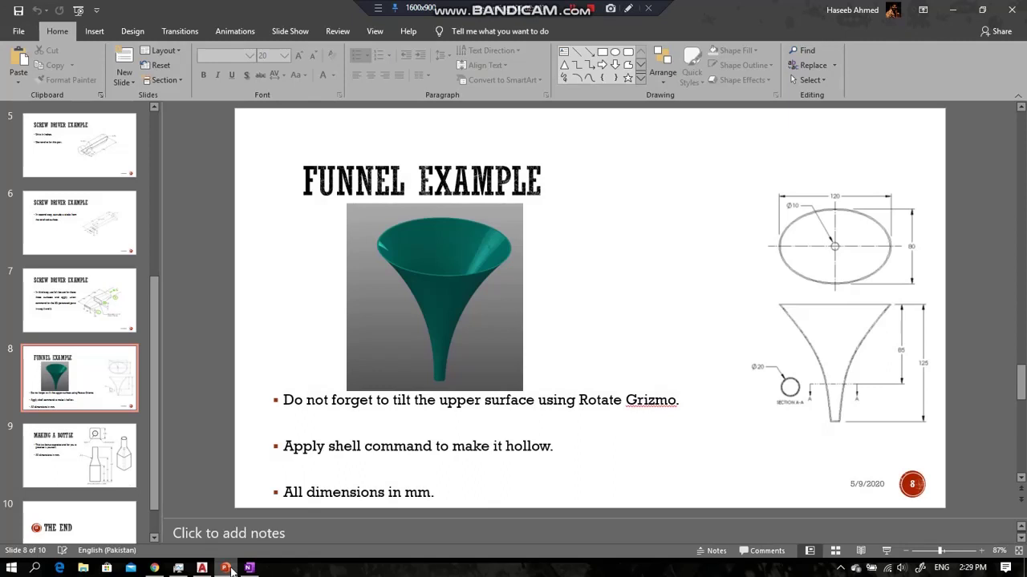
{"action": "left_click", "coordinate": [228, 568]}
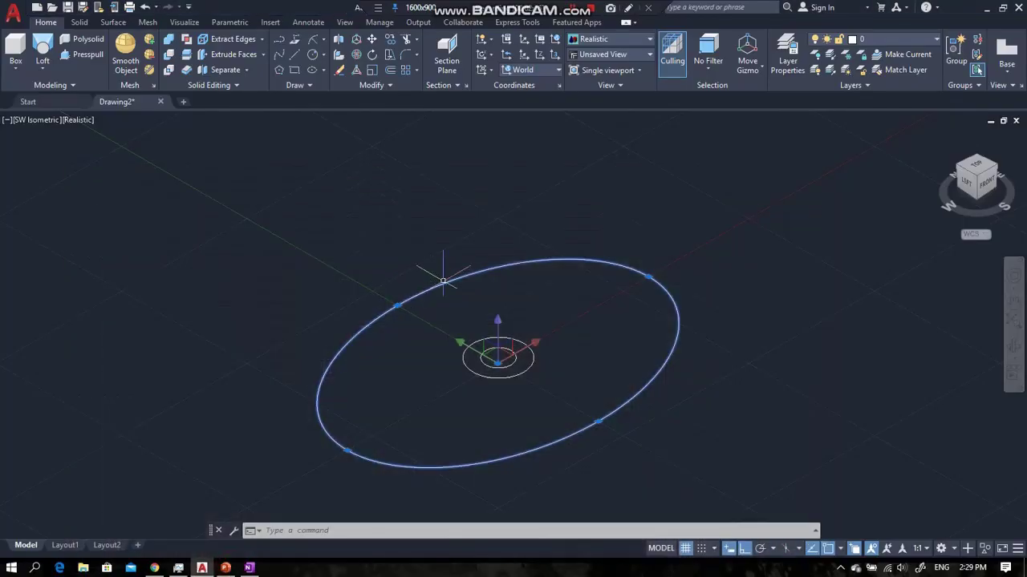
{"action": "left_click", "coordinate": [497, 358]}
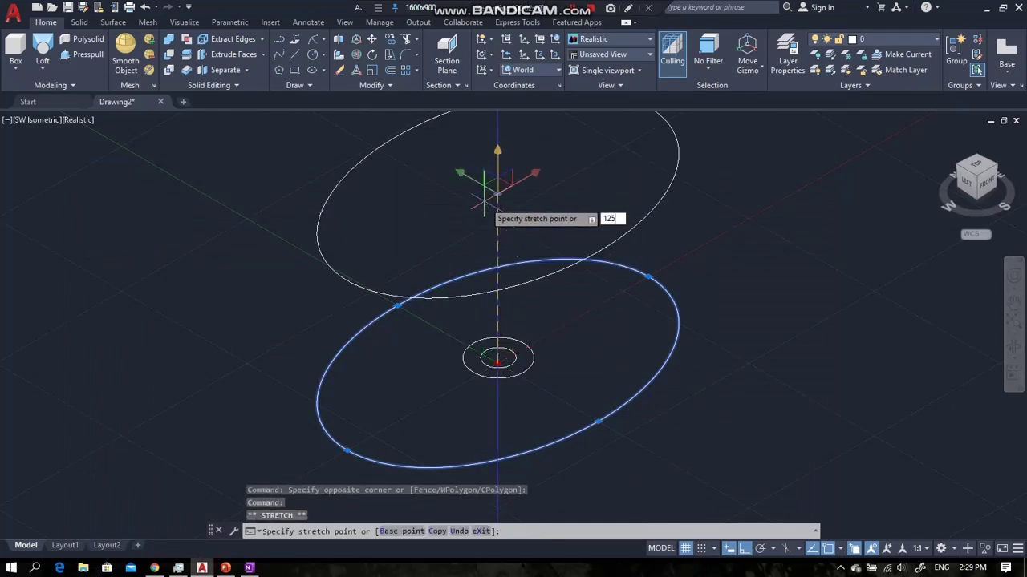
{"action": "type", "text": "125"}
{"action": "key", "text": "Return"}
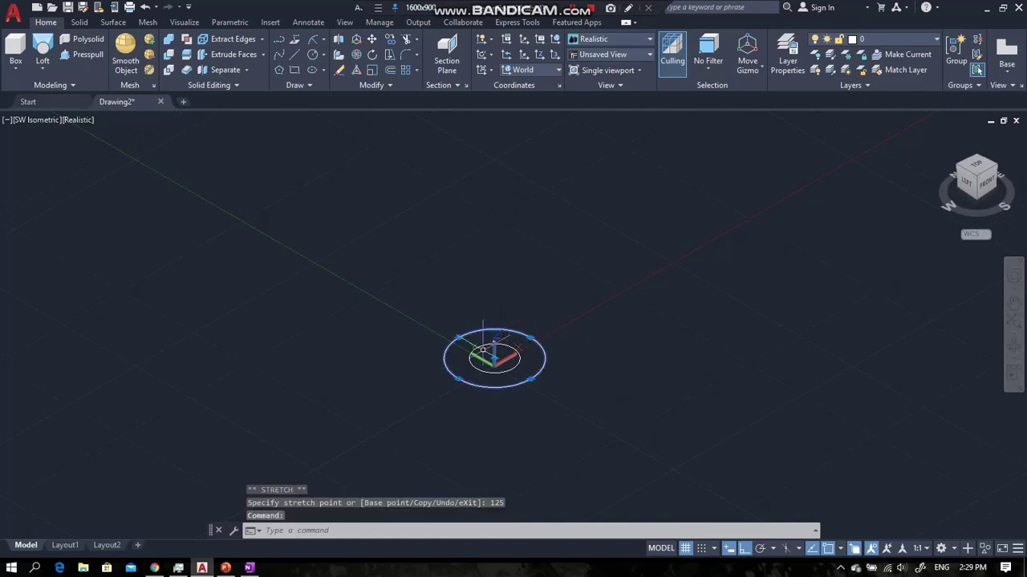
{"action": "key", "text": "Escape"}
Raise the larger circle of radius 10 by 40 along the Z axis from its centre.
{"action": "left_click", "coordinate": [458, 339]}
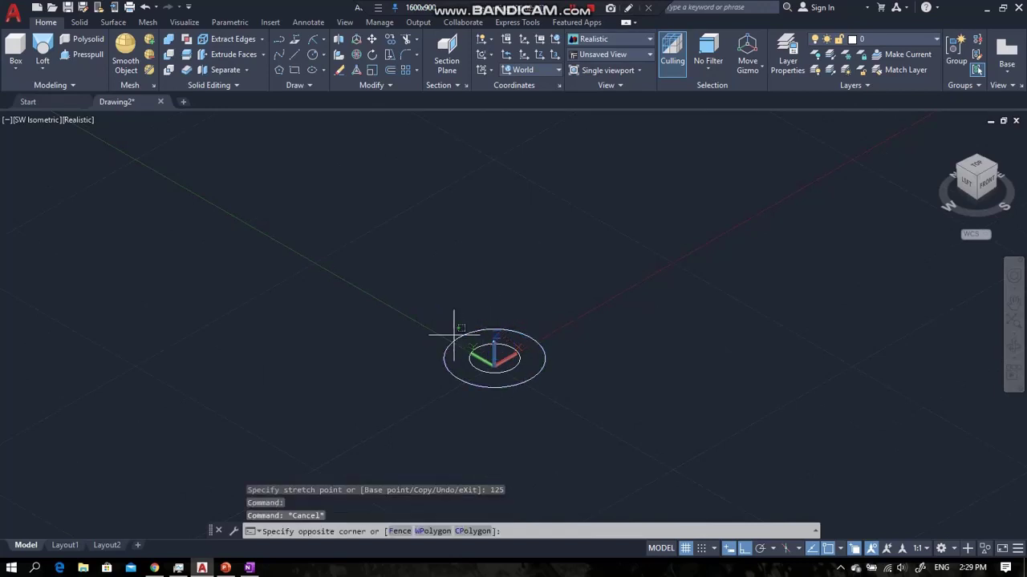
{"action": "left_click", "coordinate": [437, 345]}
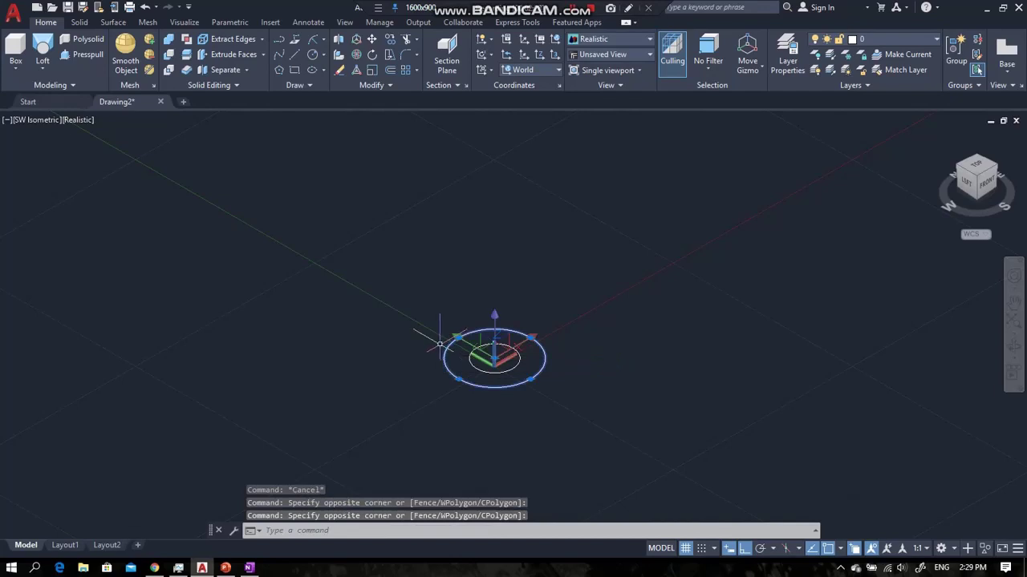
{"action": "left_click", "coordinate": [494, 357]}
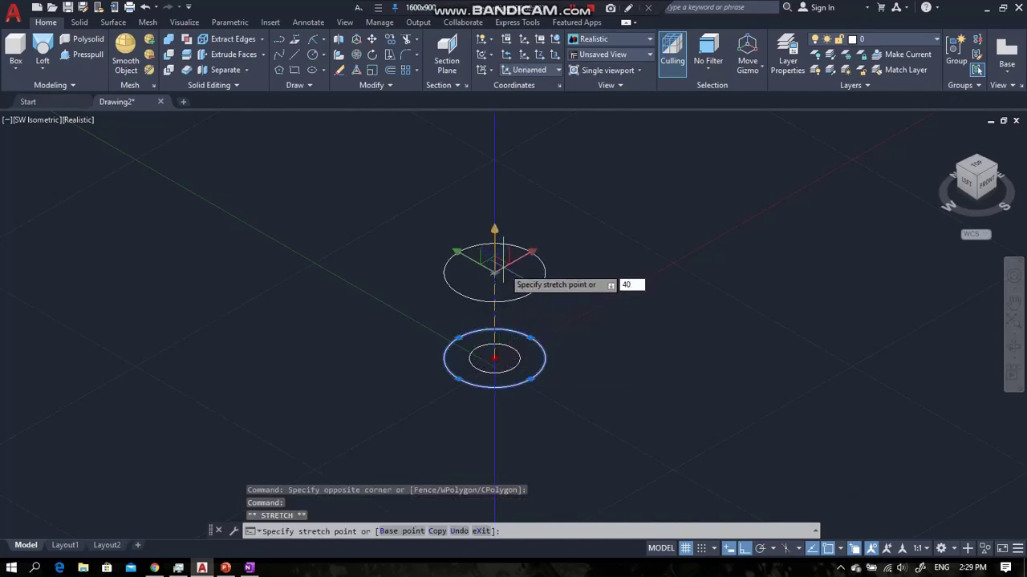
{"action": "key", "text": "Return"}
{"action": "key", "text": "Escape"}
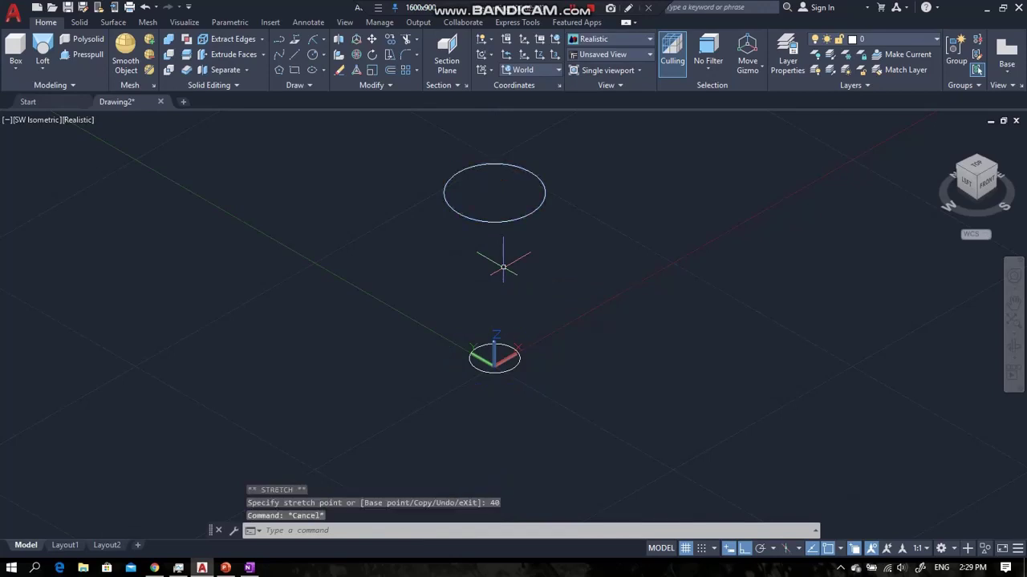
{"action": "scroll", "coordinate": [503, 268], "scroll_direction": "down", "scroll_amount": 2}
{"action": "scroll", "coordinate": [472, 347], "scroll_direction": "down", "scroll_amount": 4}
{"action": "middle_click_drag", "start_coordinate": [500, 292], "coordinate": [490, 330]}
{"action": "scroll", "coordinate": [483, 338], "scroll_direction": "up", "scroll_amount": 3}
{"action": "scroll", "coordinate": [453, 391], "scroll_direction": "up", "scroll_amount": 3}
{"action": "scroll", "coordinate": [454, 382], "scroll_direction": "down", "scroll_amount": 2}
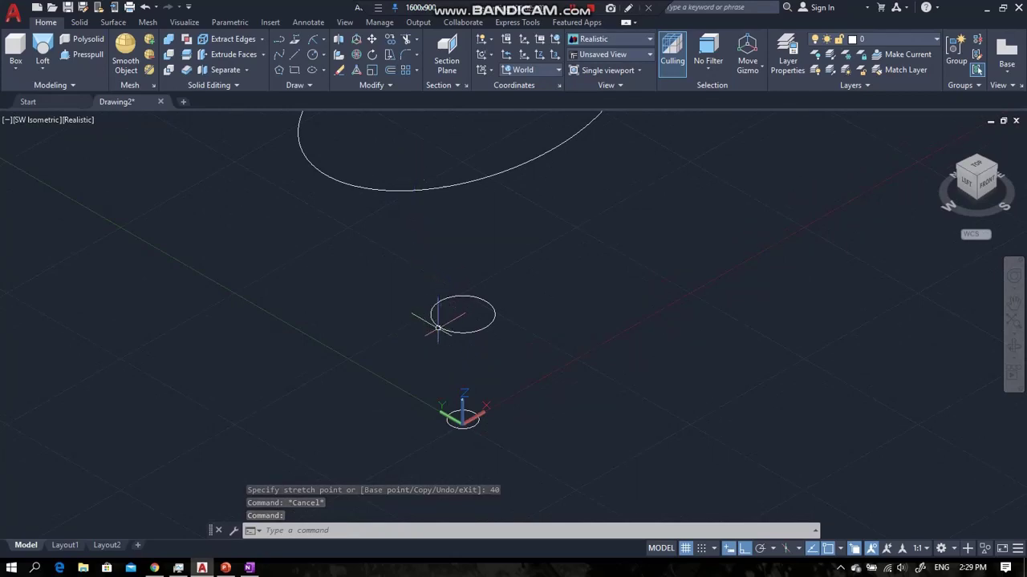
{"action": "scroll", "coordinate": [438, 328], "scroll_direction": "down", "scroll_amount": 2}
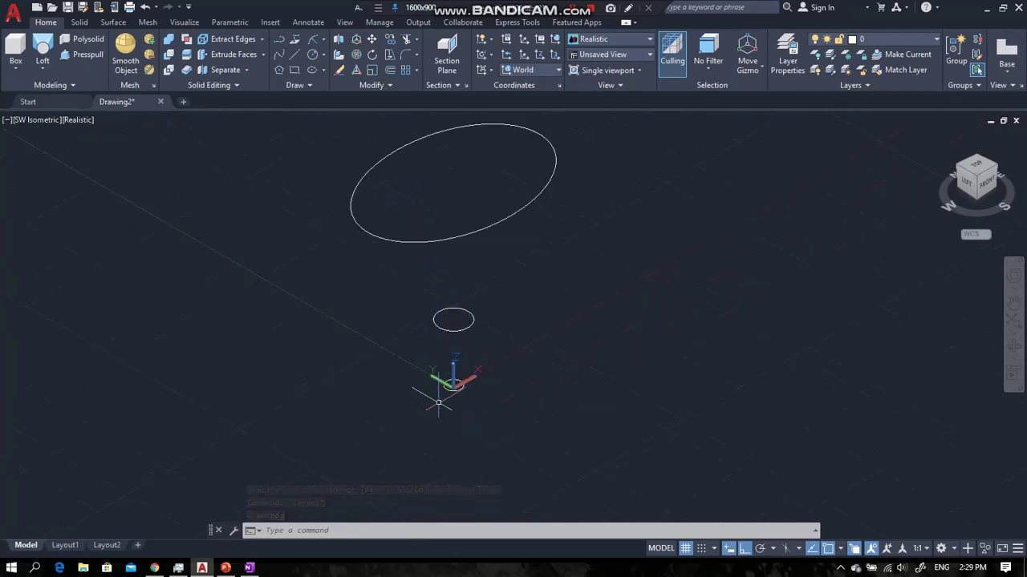
Switch to OneNote, write the sum 85+40 = 125 below the screwdriver sketch, erase it and return to AutoCAD.
{"action": "left_click", "coordinate": [11, 567]}
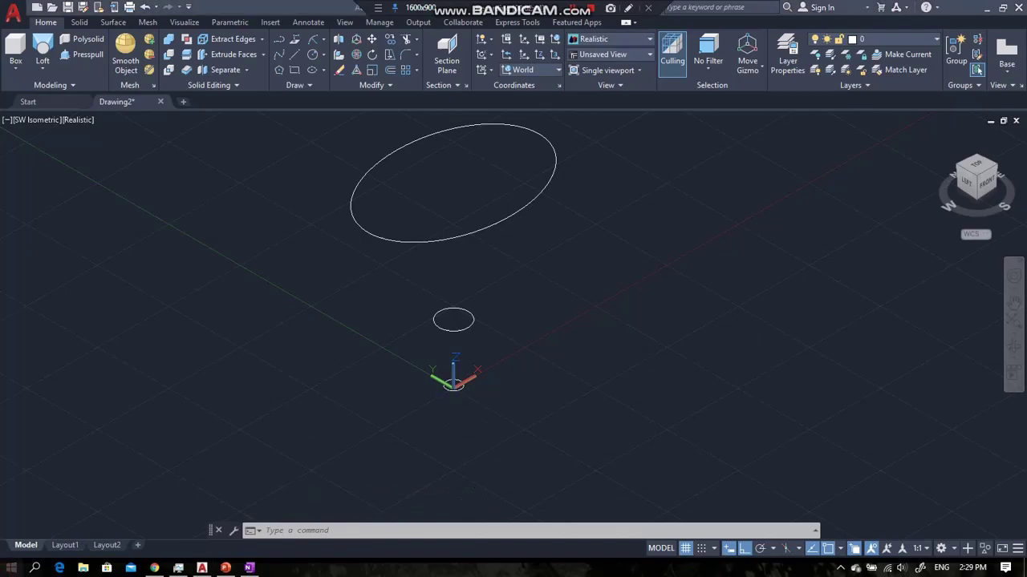
{"action": "left_click", "coordinate": [251, 569]}
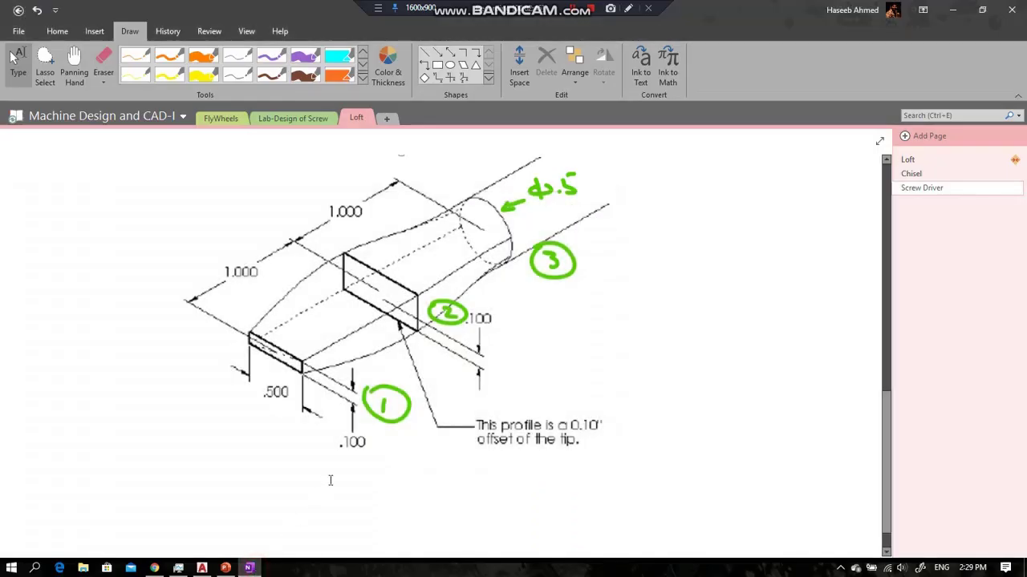
{"action": "type", "text": "85+40 = 125"}
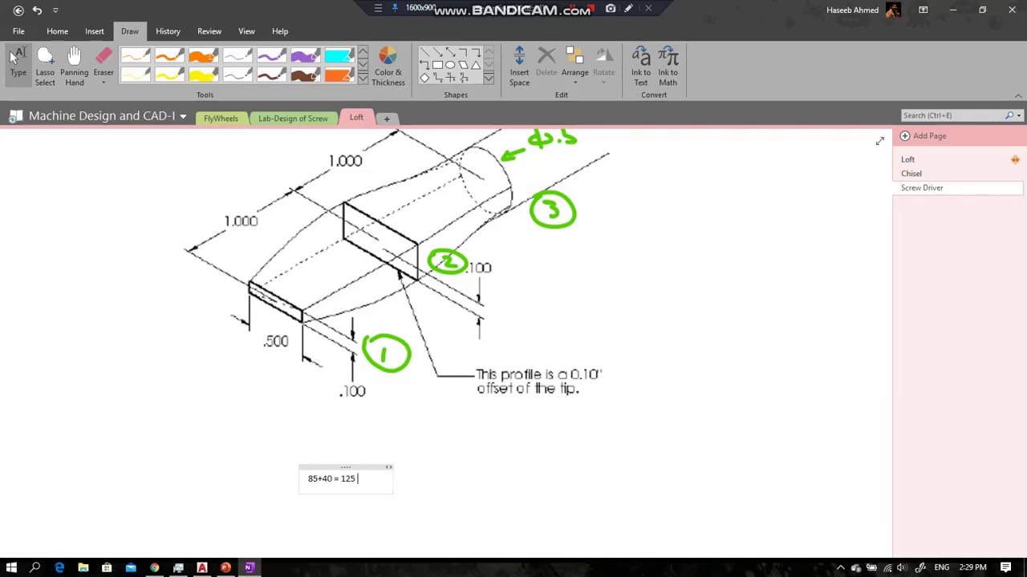
{"action": "key", "text": "ctrl+a"}
{"action": "key", "text": "BackSpace"}
{"action": "left_click", "coordinate": [204, 568]}
Switch the selection gizmo to Rotate, select the raised ellipse and turn Ortho mode off.
{"action": "scroll", "coordinate": [458, 307], "scroll_direction": "up", "scroll_amount": 2}
{"action": "scroll", "coordinate": [414, 308], "scroll_direction": "down", "scroll_amount": 4}
{"action": "middle_click_drag", "start_coordinate": [459, 229], "coordinate": [444, 289]}
{"action": "scroll", "coordinate": [396, 313], "scroll_direction": "up", "scroll_amount": 2}
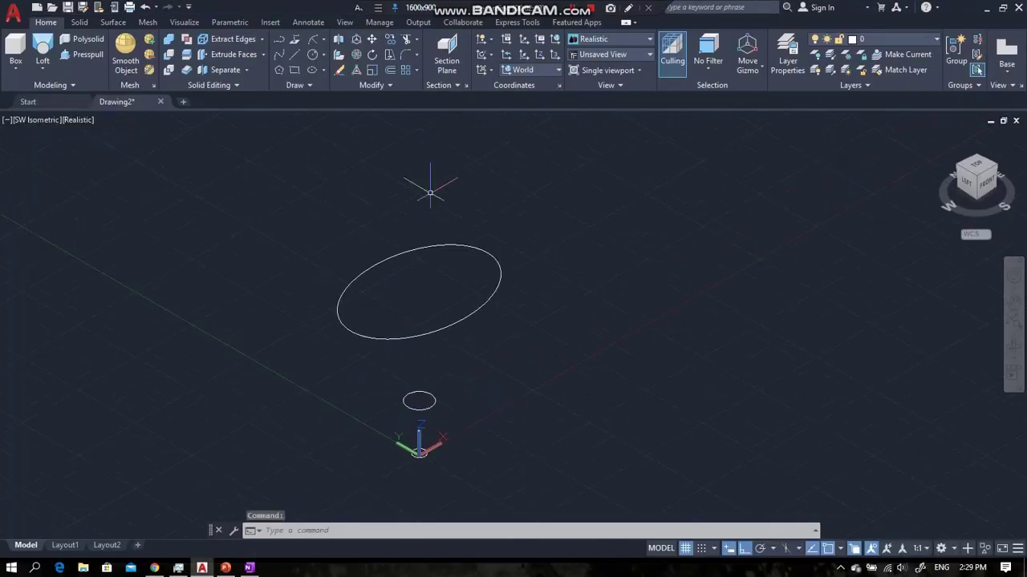
{"action": "left_click", "coordinate": [747, 66]}
{"action": "left_click", "coordinate": [754, 113]}
{"action": "left_click", "coordinate": [397, 249]}
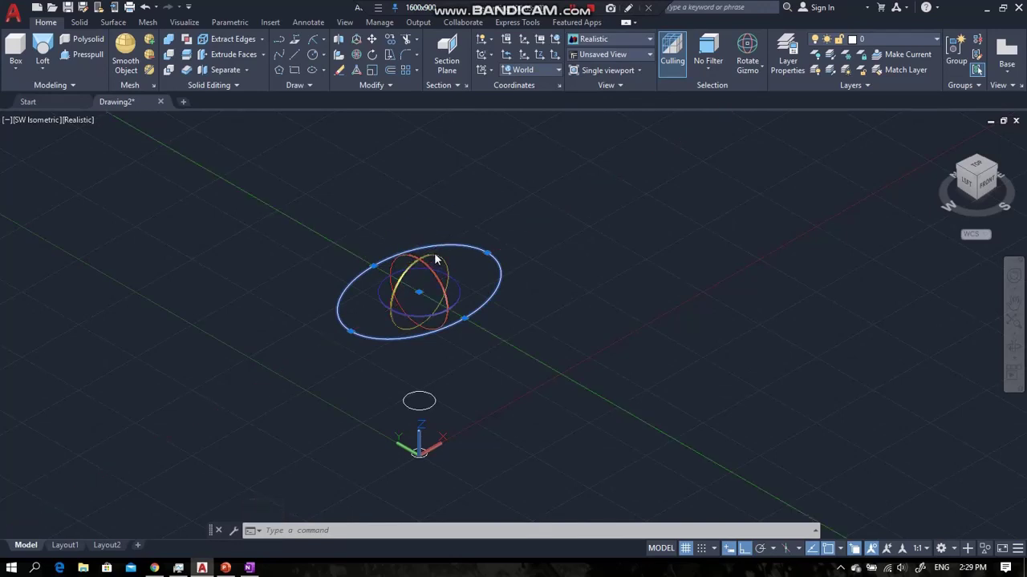
{"action": "left_click", "coordinate": [426, 259]}
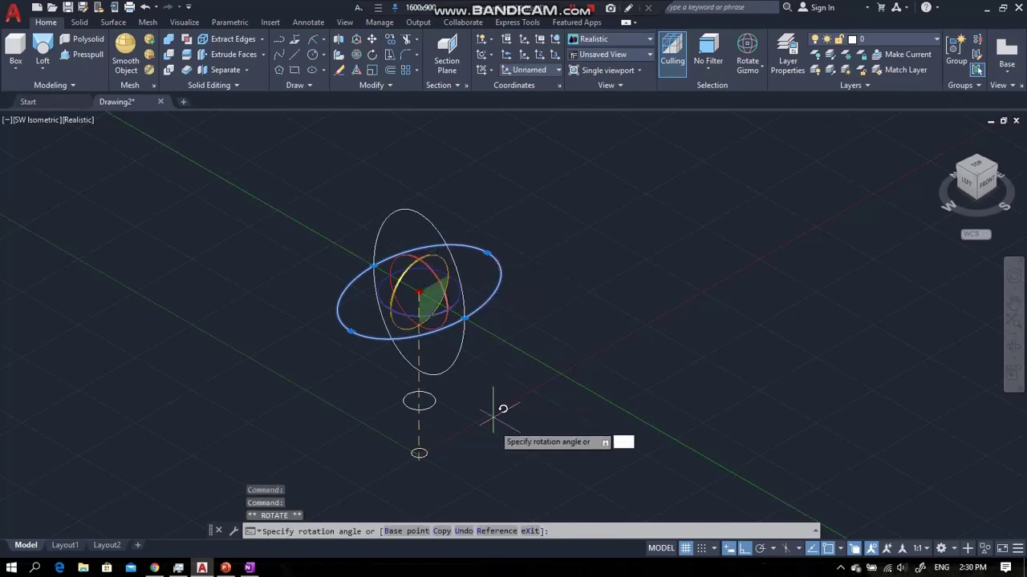
{"action": "left_click", "coordinate": [744, 549]}
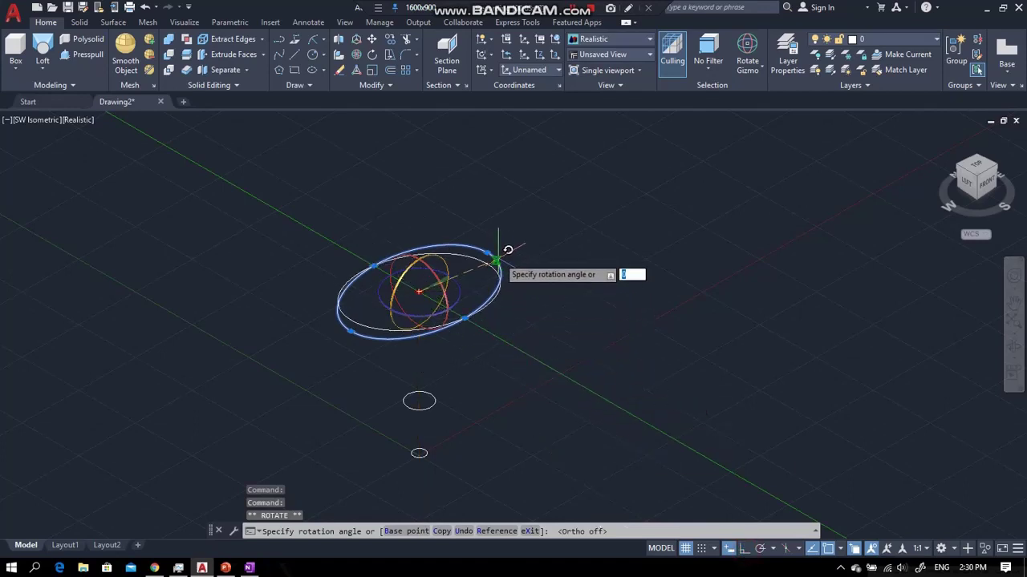
{"action": "key", "text": "Escape"}
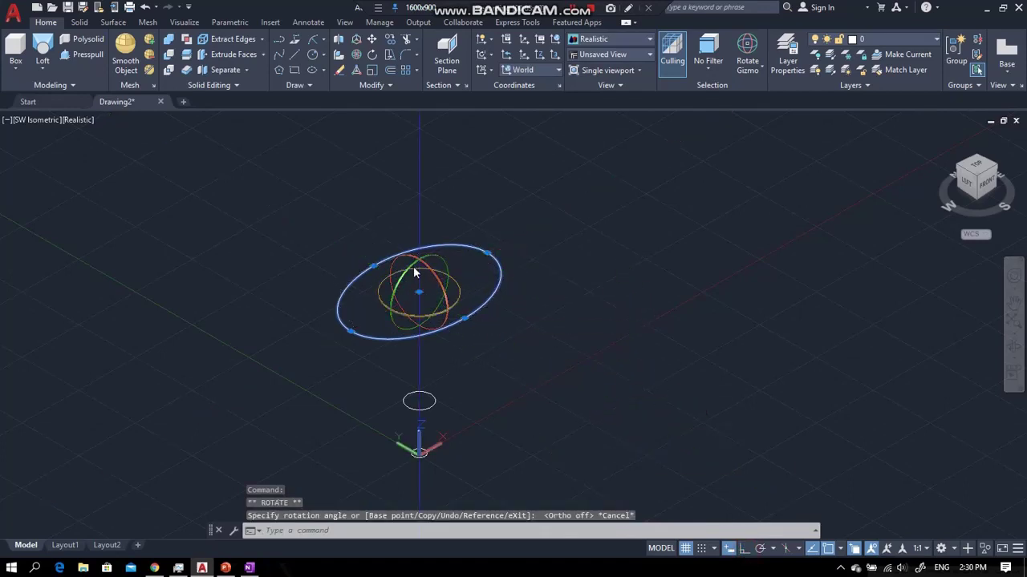
Try to tilt the ellipse with the rotate gizmo, about 13 degrees around the Y axis and about 75 degrees around the X axis.
{"action": "left_click", "coordinate": [414, 269]}
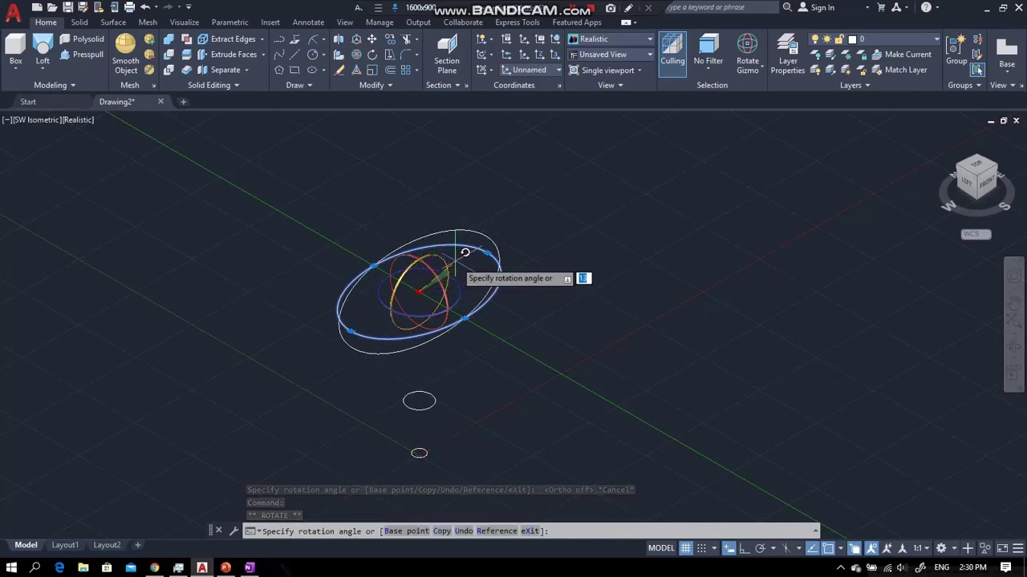
{"action": "left_click", "coordinate": [456, 258]}
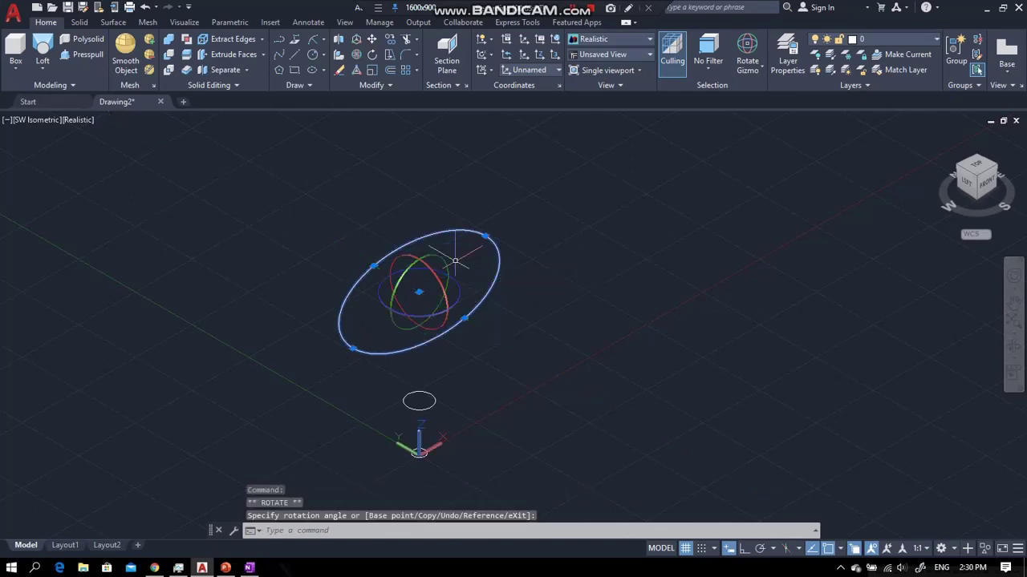
{"action": "left_click", "coordinate": [411, 255]}
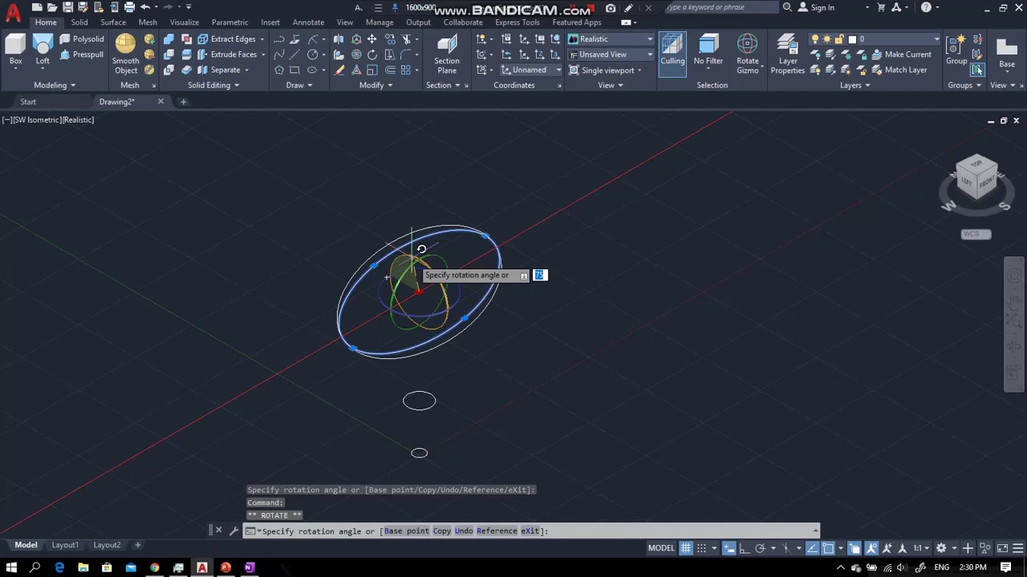
{"action": "left_click", "coordinate": [413, 256]}
{"action": "left_click", "coordinate": [557, 305]}
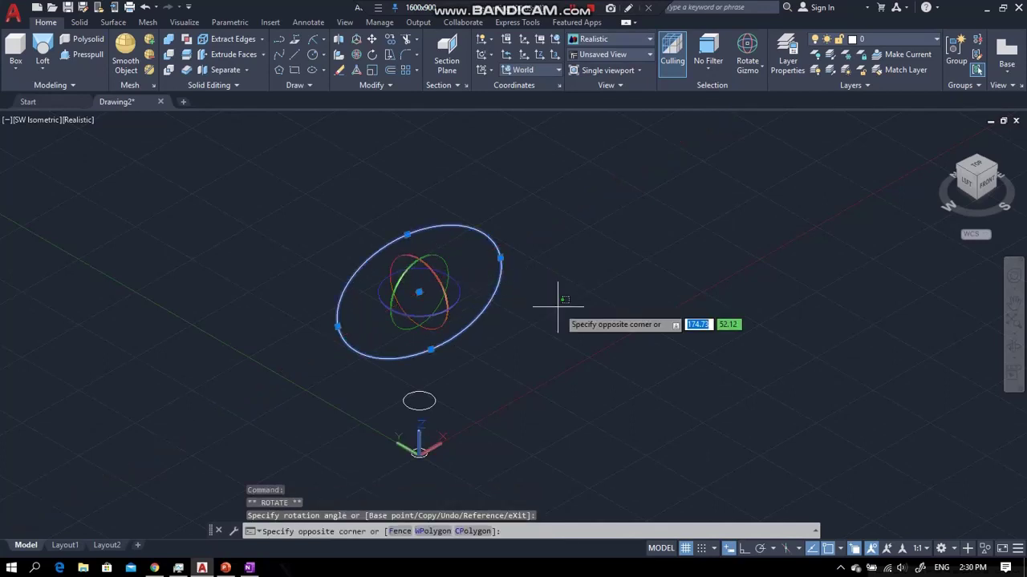
{"action": "key", "text": "Escape"}
{"action": "key", "text": "Escape"}
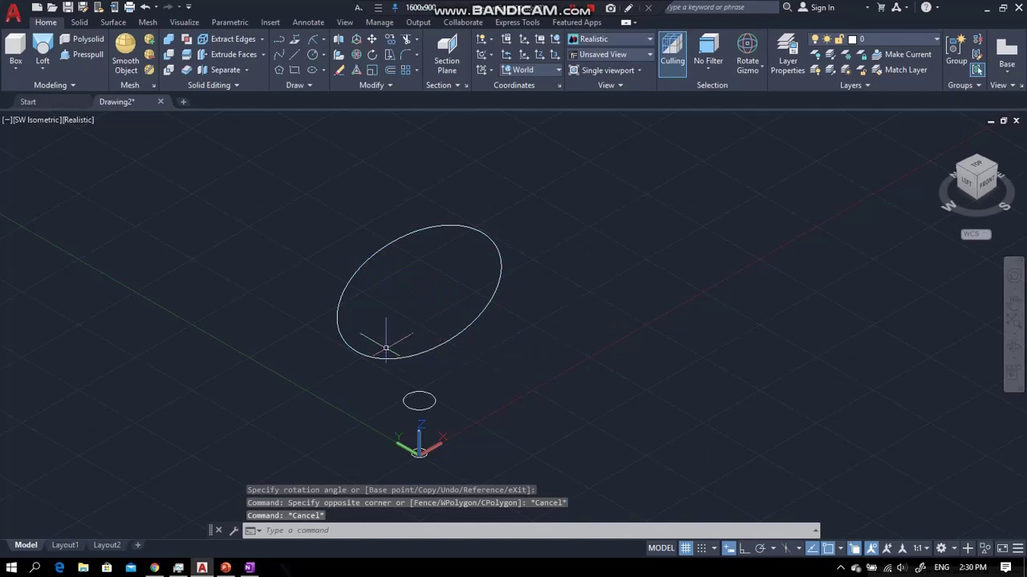
{"action": "left_click", "coordinate": [367, 351]}
{"action": "left_click", "coordinate": [353, 359]}
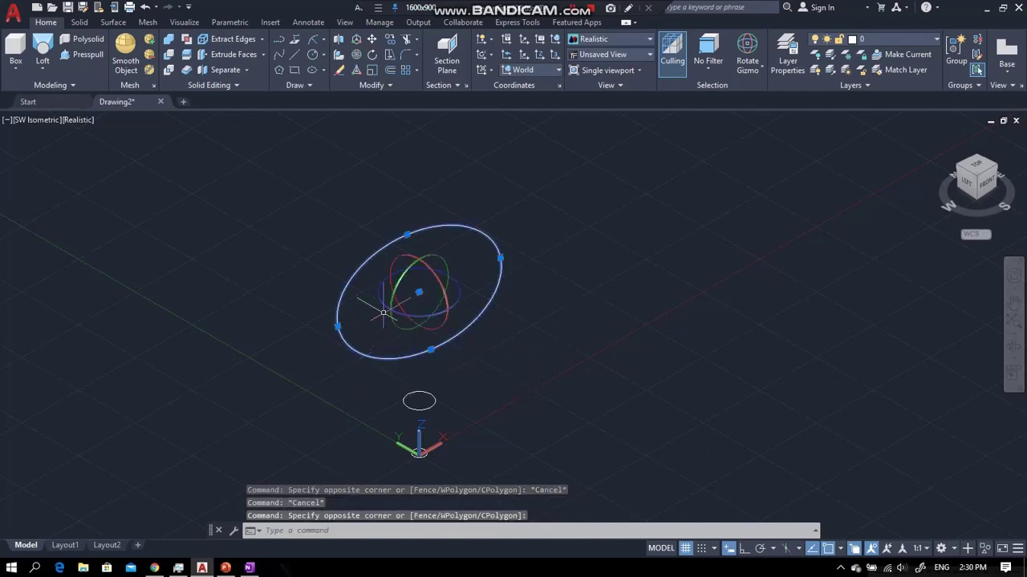
{"action": "left_click", "coordinate": [396, 282]}
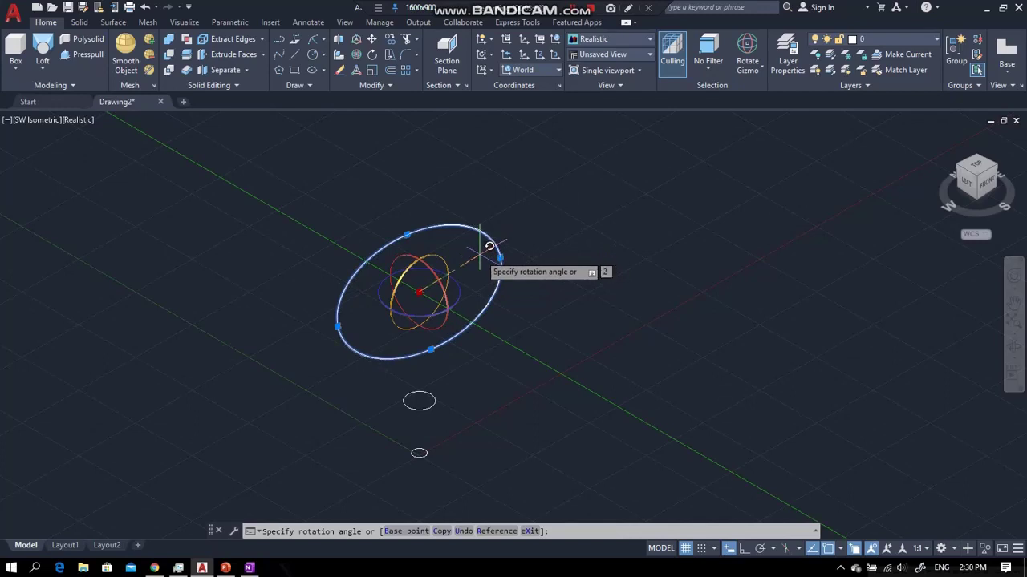
{"action": "key", "text": "Escape"}
Examine the tilted ellipse against the two circles in the top view and again in the home view.
{"action": "left_click", "coordinate": [990, 190]}
{"action": "left_click", "coordinate": [975, 157]}
{"action": "scroll", "coordinate": [613, 263], "scroll_direction": "up", "scroll_amount": 5}
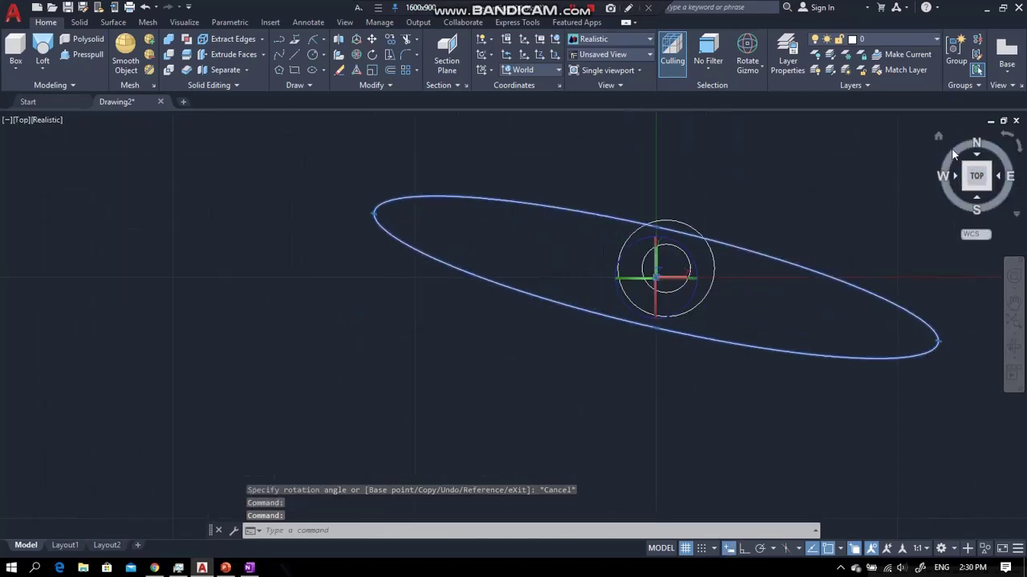
{"action": "left_click", "coordinate": [939, 138]}
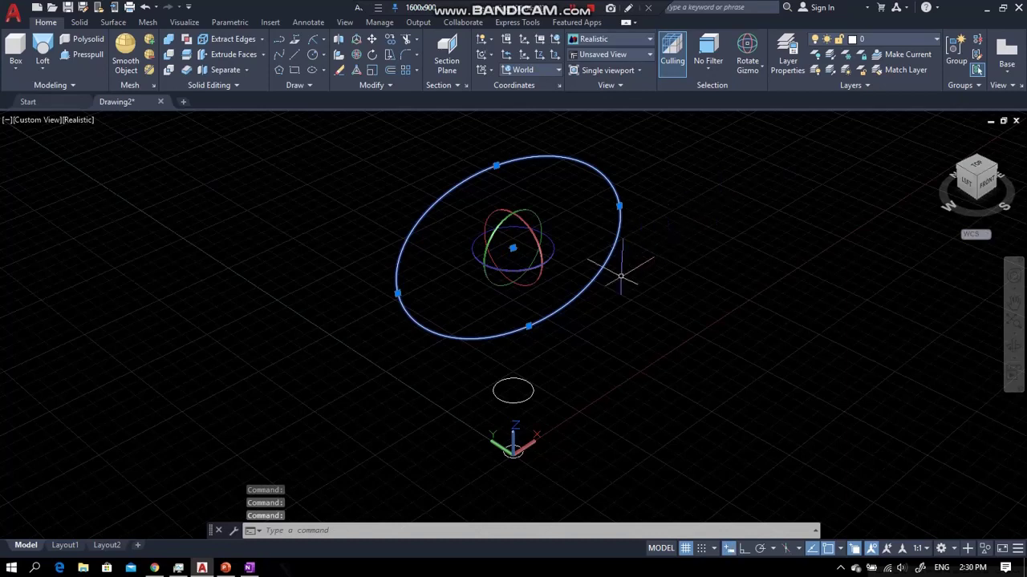
{"action": "left_click", "coordinate": [534, 273]}
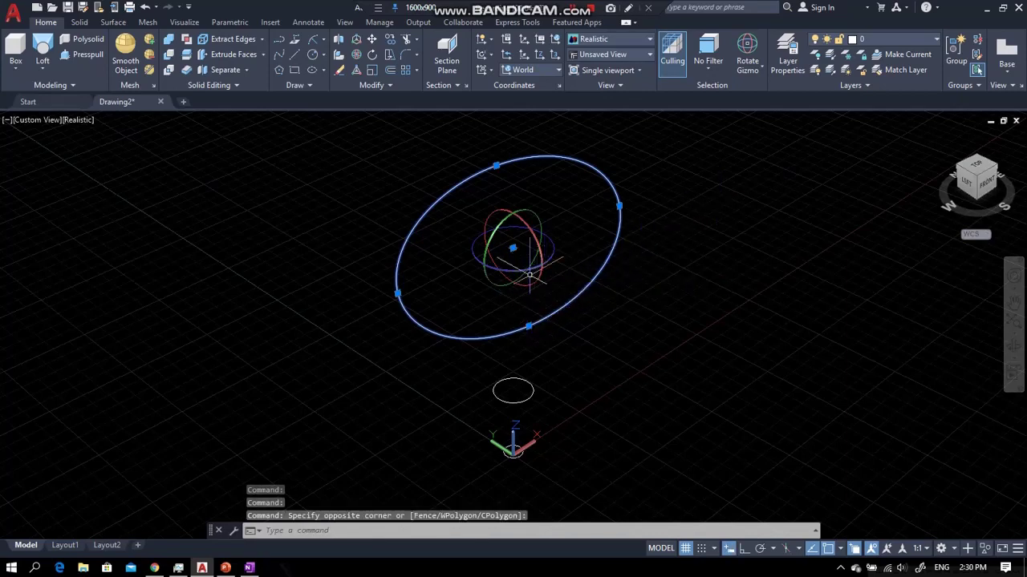
{"action": "key", "text": "Escape"}
{"action": "left_click", "coordinate": [421, 215]}
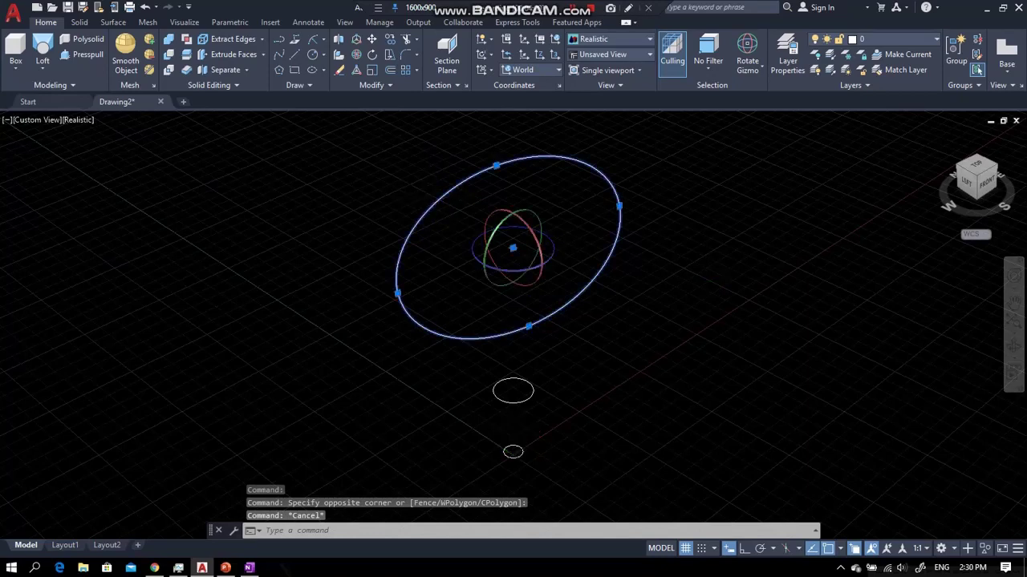
{"action": "left_click", "coordinate": [397, 203]}
{"action": "left_click", "coordinate": [427, 222]}
Undo the view changes and both rotations of the ellipse.
{"action": "key", "text": "ctrl+z"}
{"action": "key", "text": "ctrl+z"}
{"action": "key", "text": "ctrl+z"}
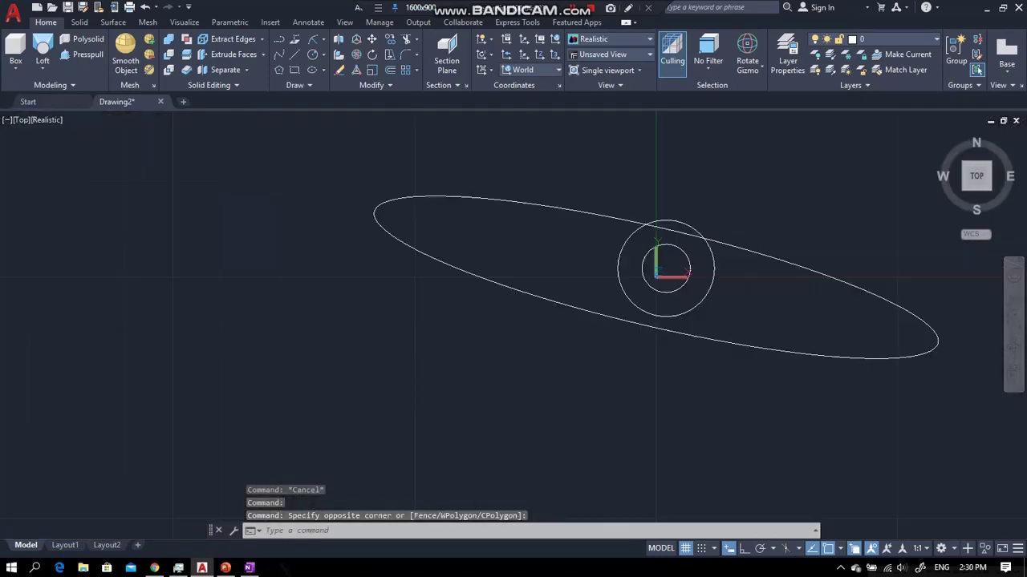
{"action": "key", "text": "ctrl+z"}
{"action": "key", "text": "ctrl+z"}
{"action": "key", "text": "ctrl+z"}
{"action": "key", "text": "ctrl+z"}
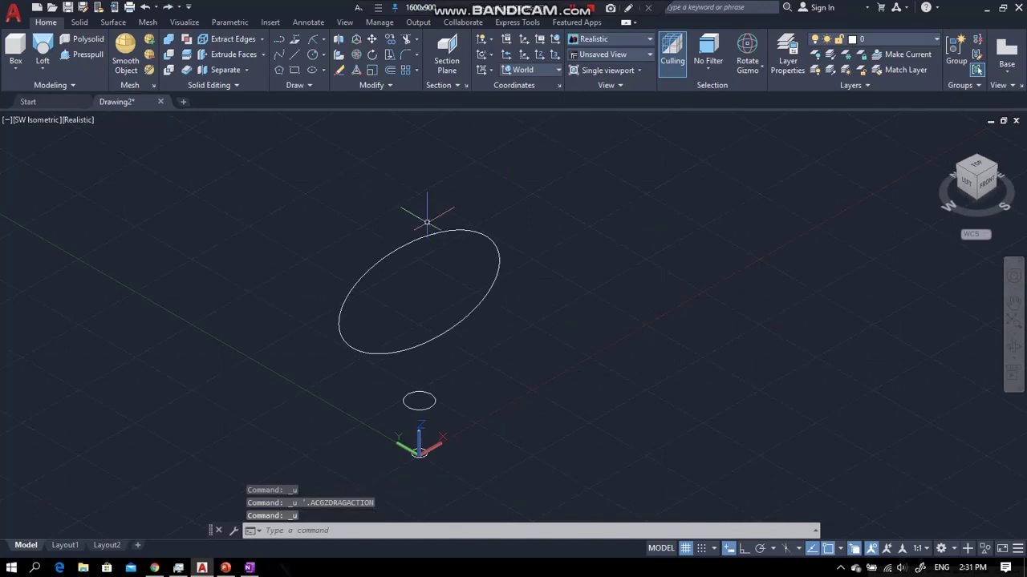
{"action": "key", "text": "ctrl+z"}
{"action": "key", "text": "ctrl+z"}
{"action": "key", "text": "ctrl+z"}
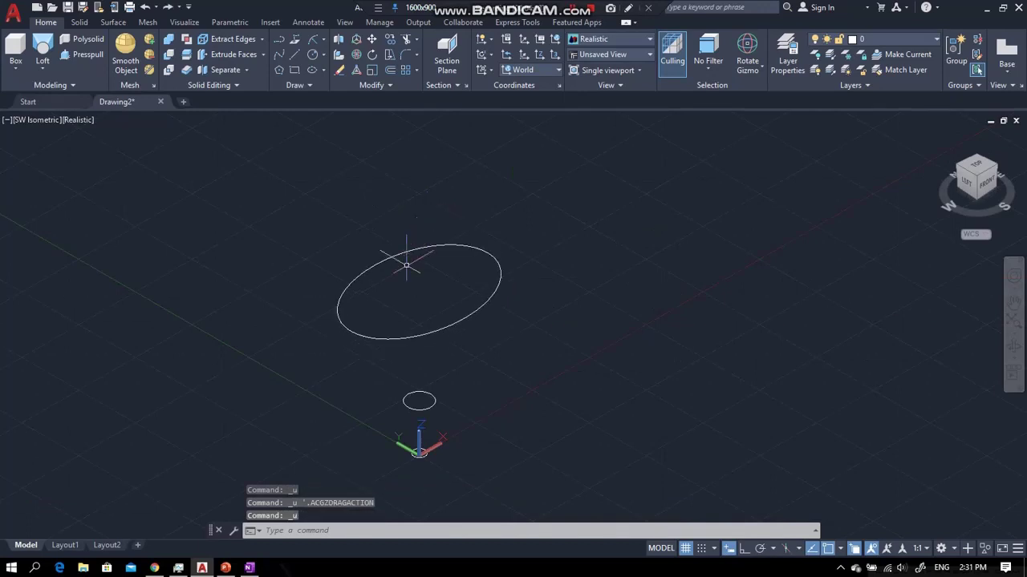
Rotate the raised ellipse about its centre freehand, about 169 degrees around the Y axis and about 11 degrees around the X axis.
{"action": "left_click", "coordinate": [367, 294]}
{"action": "left_click", "coordinate": [313, 338]}
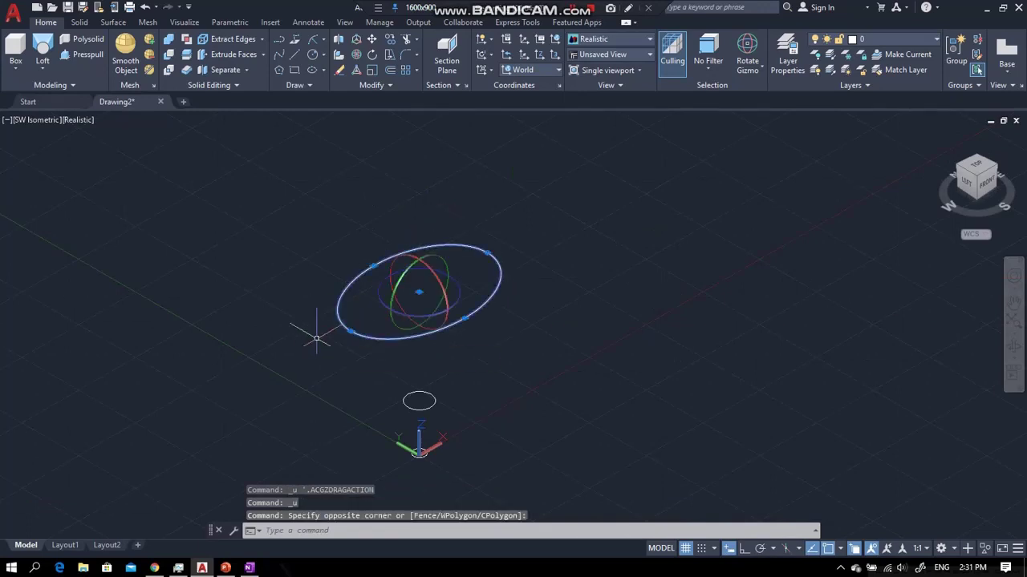
{"action": "left_click", "coordinate": [398, 279]}
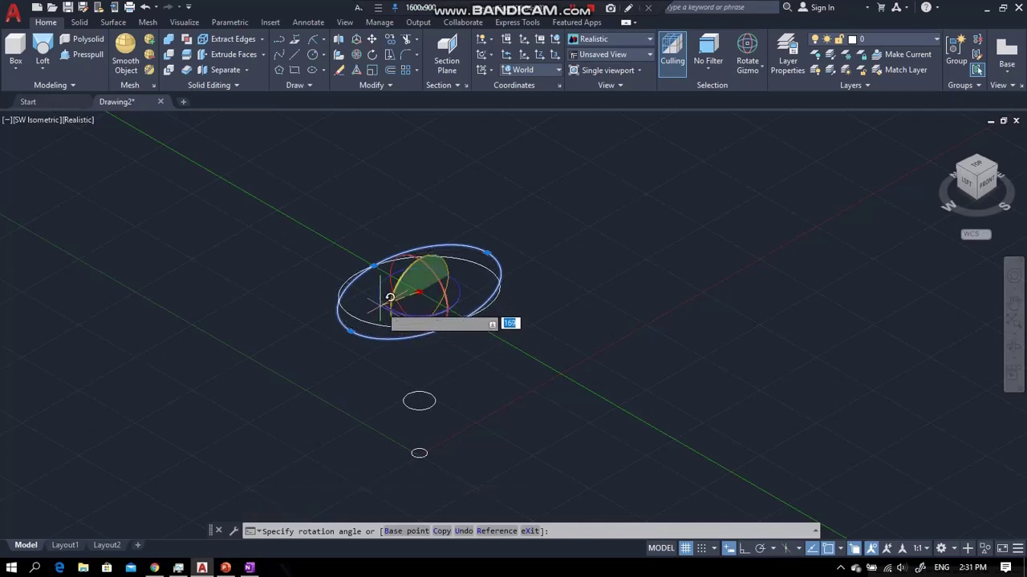
{"action": "left_click", "coordinate": [387, 301]}
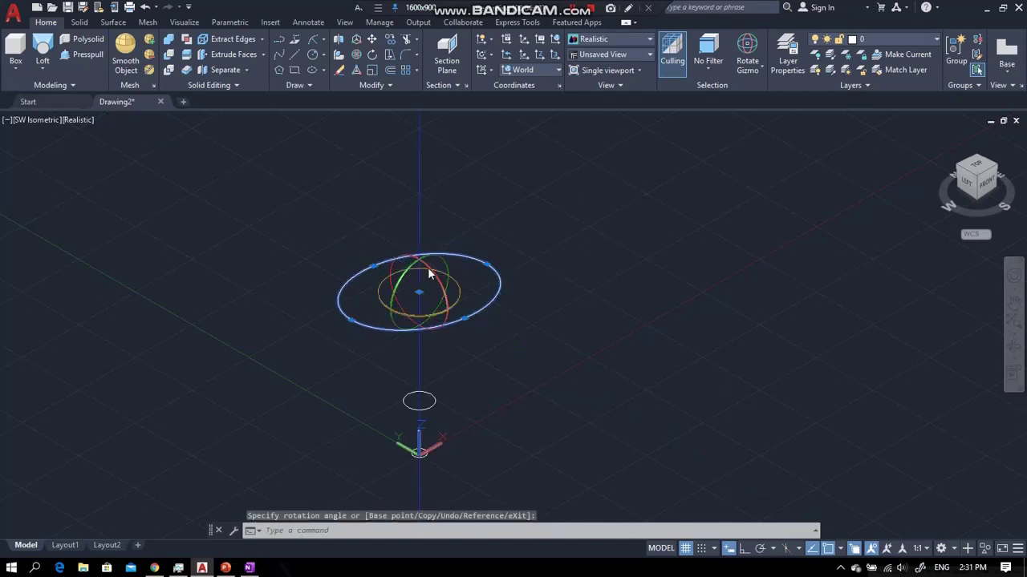
{"action": "left_click", "coordinate": [429, 267]}
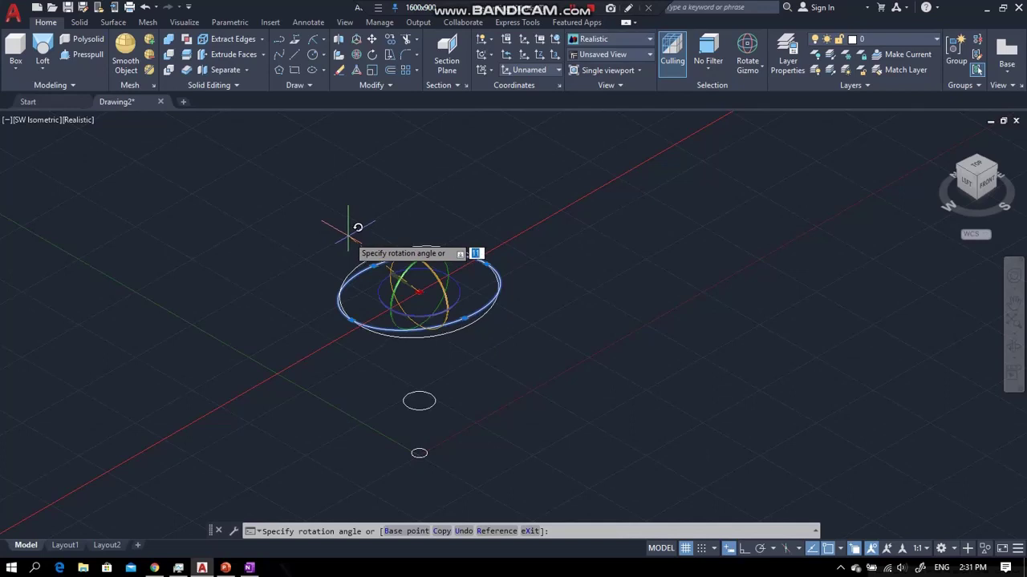
{"action": "key", "text": "Escape"}
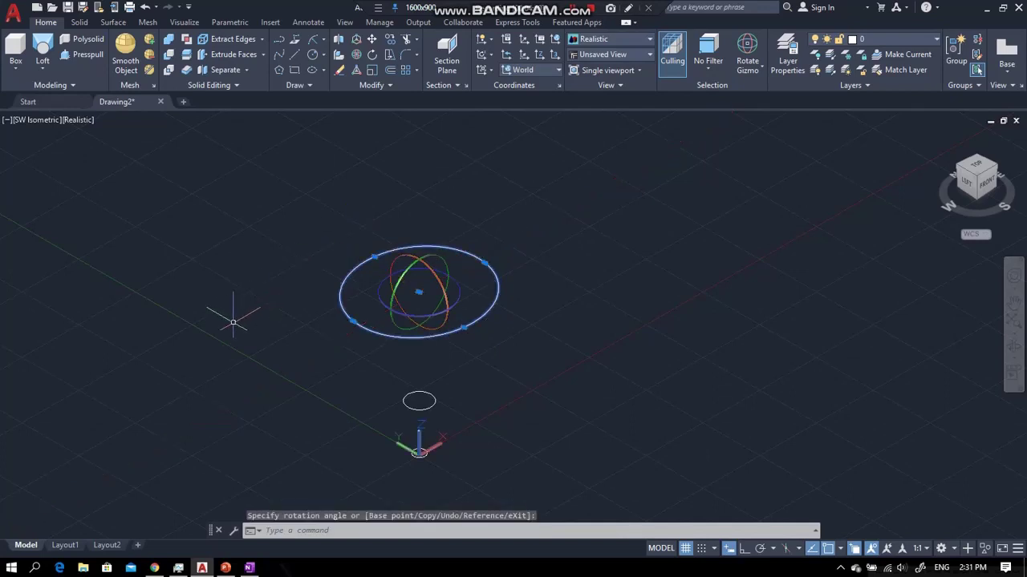
{"action": "key", "text": "Escape"}
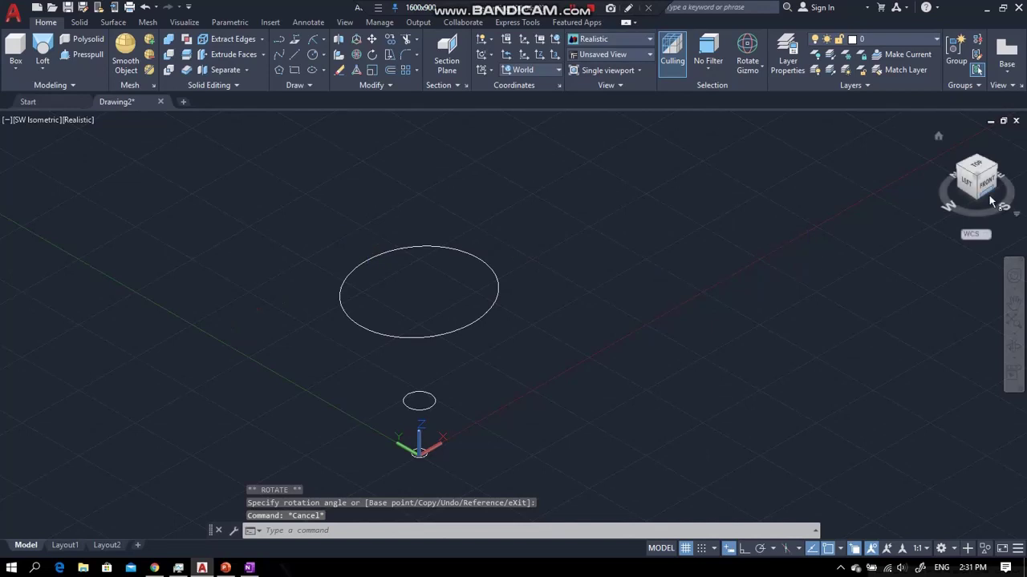
Loft a solid from the small base circle through the larger circle to the tilted ellipse, using cross sections only.
{"action": "left_click", "coordinate": [984, 195]}
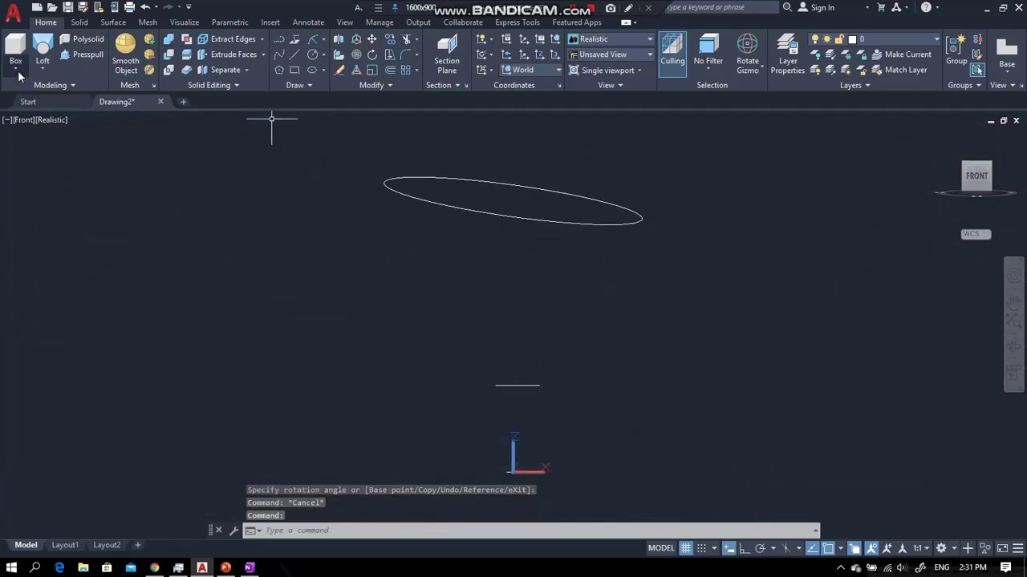
{"action": "left_click", "coordinate": [41, 49]}
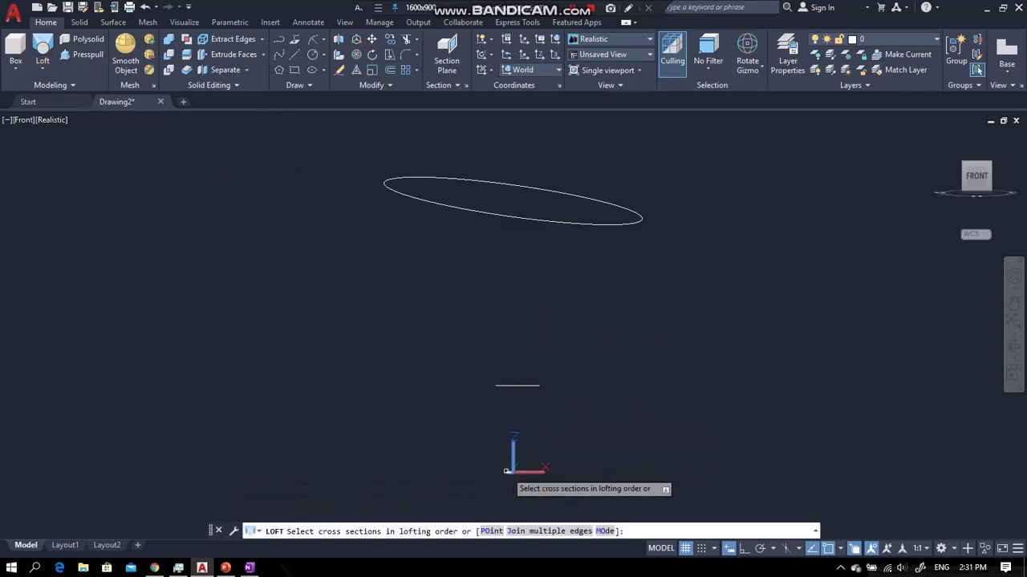
{"action": "left_click", "coordinate": [510, 472]}
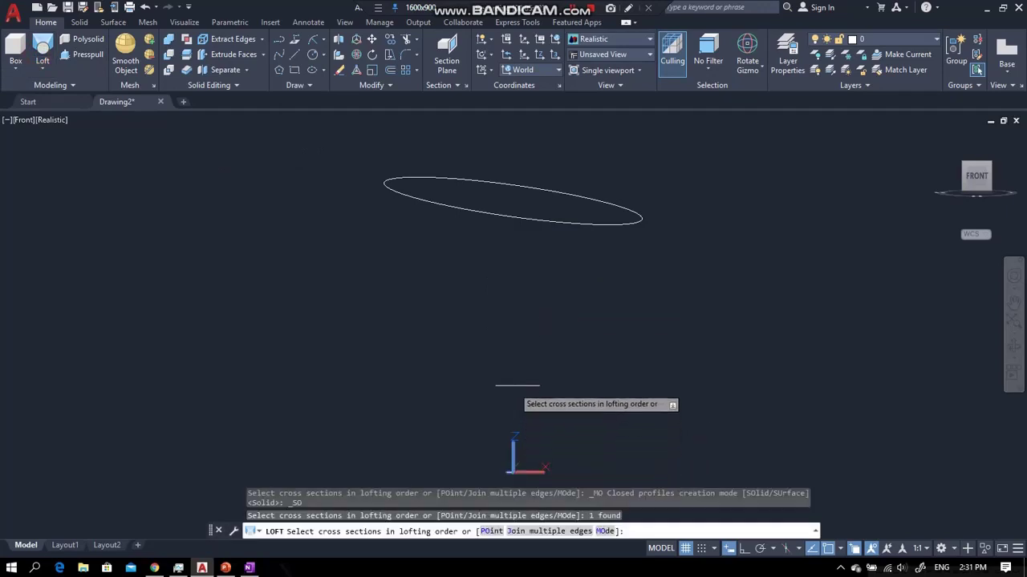
{"action": "left_click", "coordinate": [517, 386]}
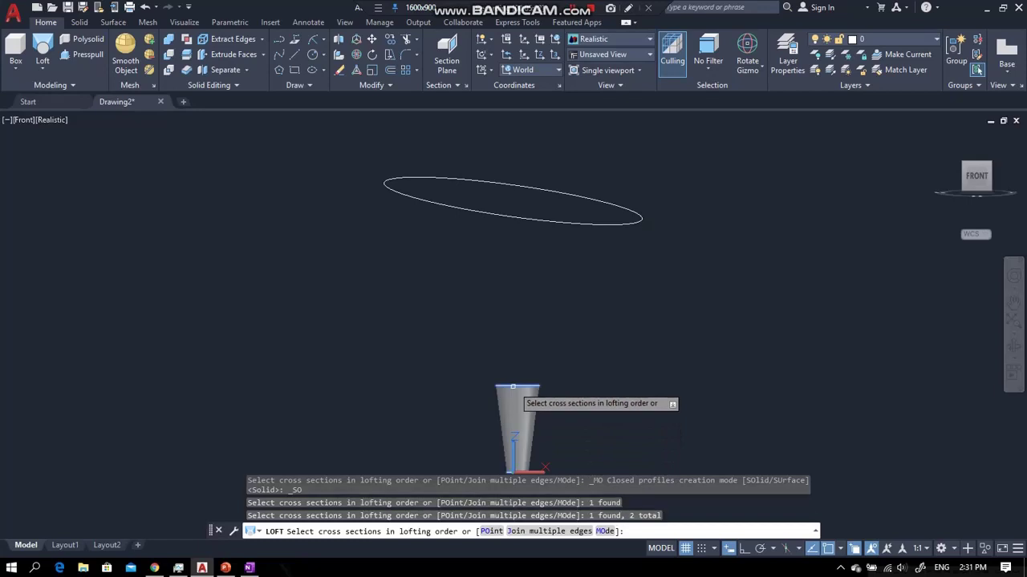
{"action": "left_click", "coordinate": [449, 205]}
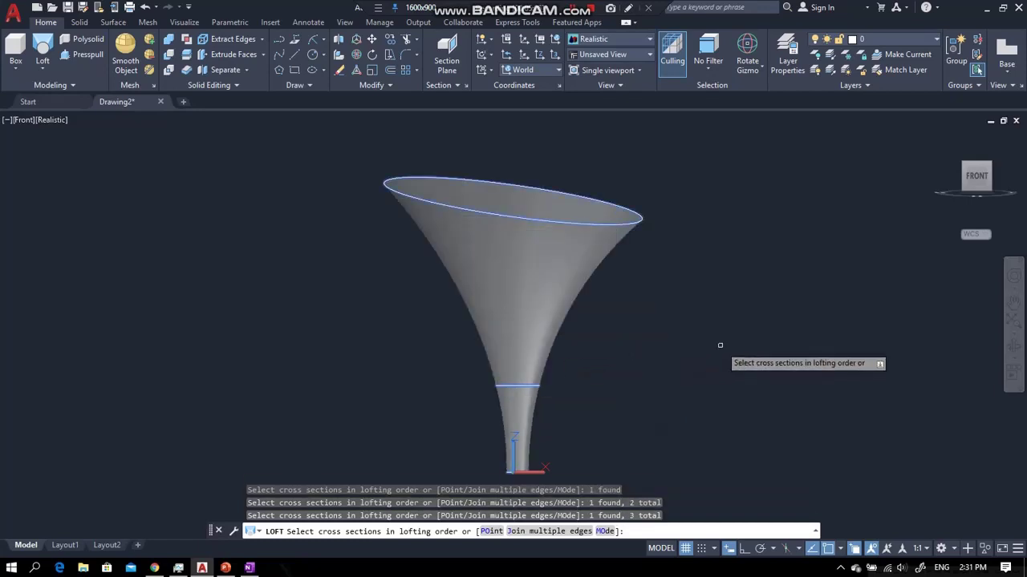
{"action": "key", "text": "Return"}
{"action": "key", "text": "Return"}
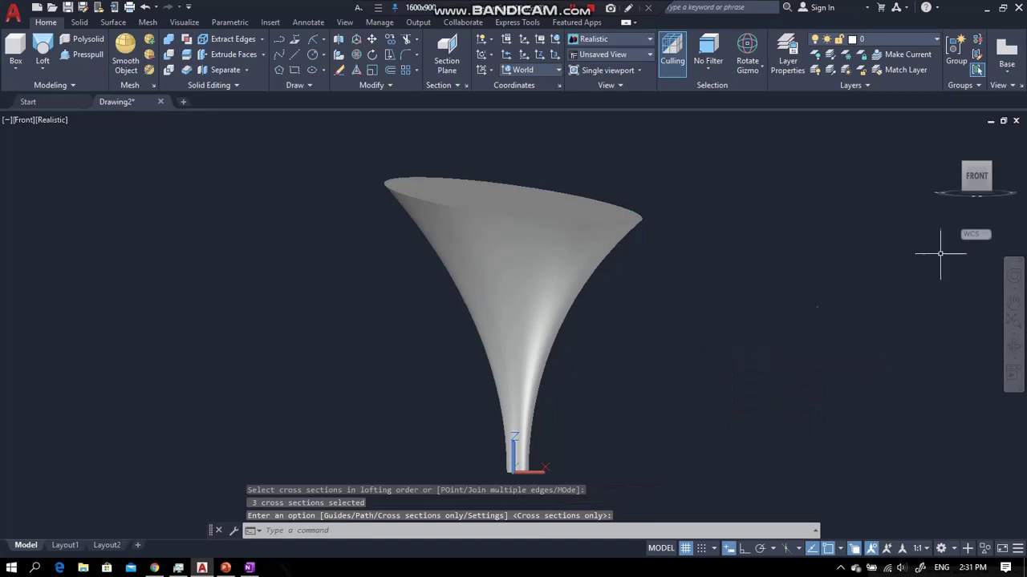
Start shelling the lofted funnel solid and exclude its tilted elliptical top face and small circular bottom face.
{"action": "middle_click_drag", "start_coordinate": [584, 246], "coordinate": [541, 289], "text": "shift"}
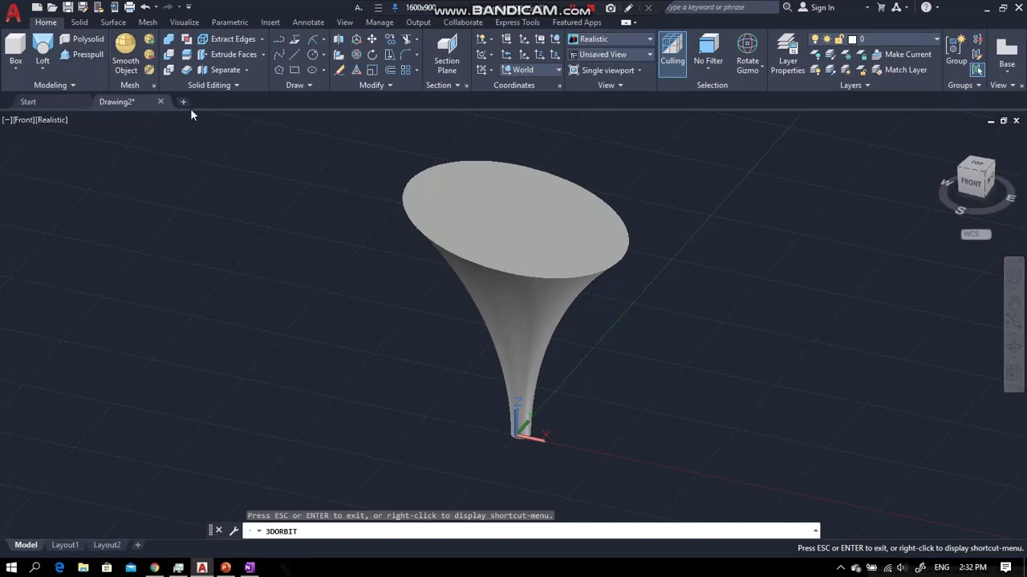
{"action": "key", "text": "Escape"}
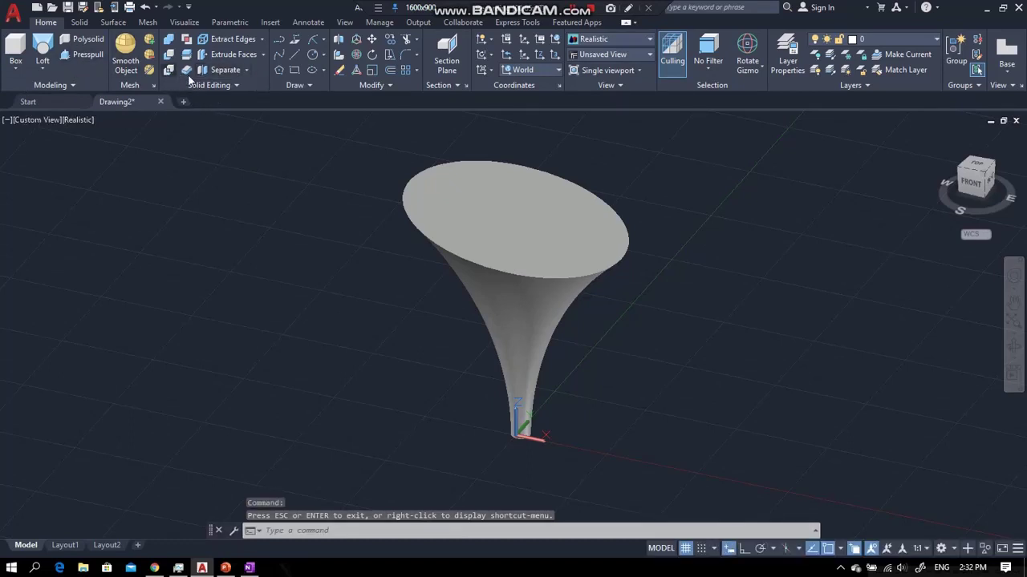
{"action": "left_click", "coordinate": [246, 70]}
{"action": "left_click", "coordinate": [226, 142]}
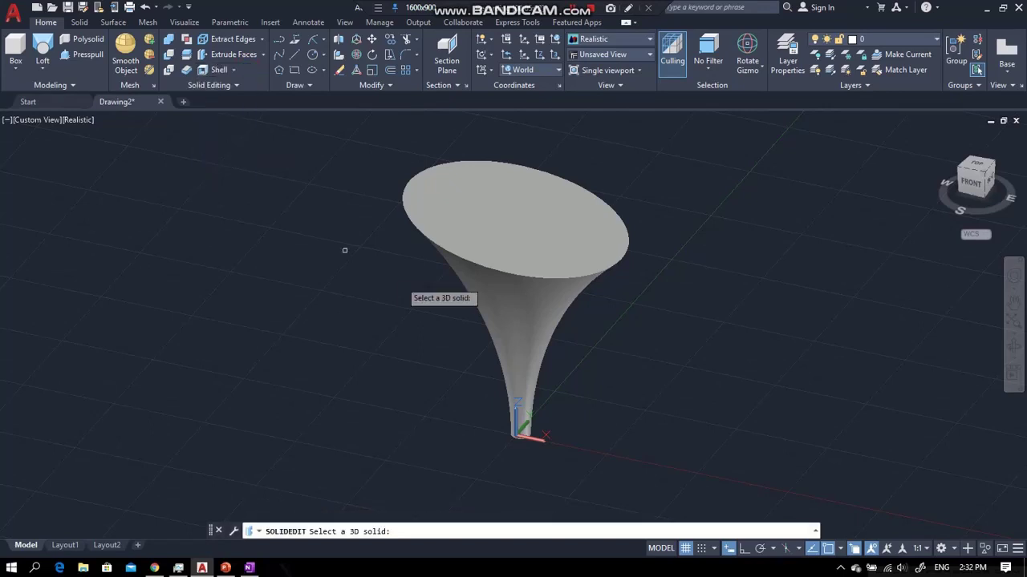
{"action": "left_click", "coordinate": [521, 287]}
{"action": "left_click", "coordinate": [511, 234]}
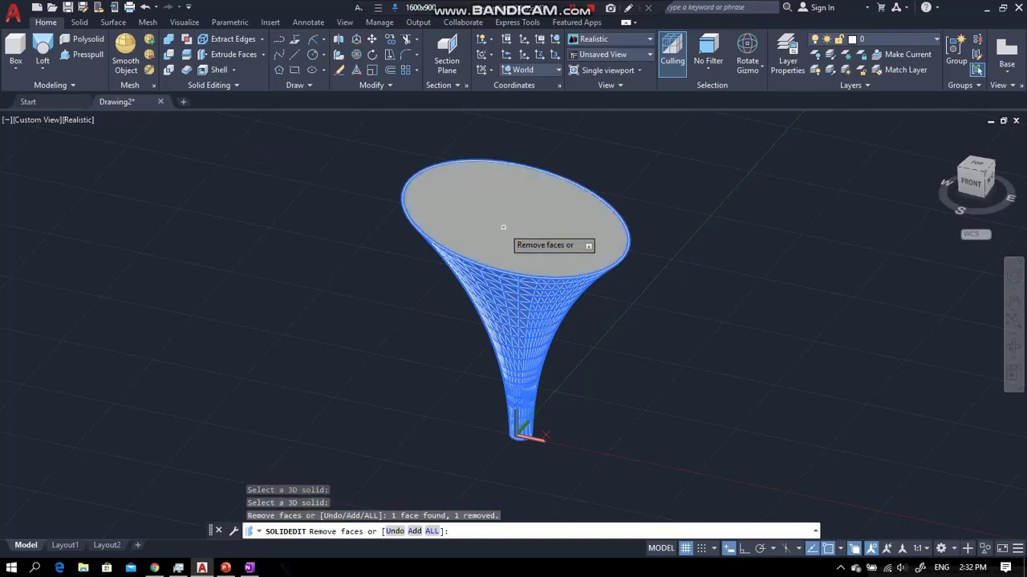
{"action": "left_click", "coordinate": [1011, 348]}
{"action": "left_click_drag", "start_coordinate": [537, 351], "coordinate": [524, 383]}
{"action": "right_click", "coordinate": [519, 390]}
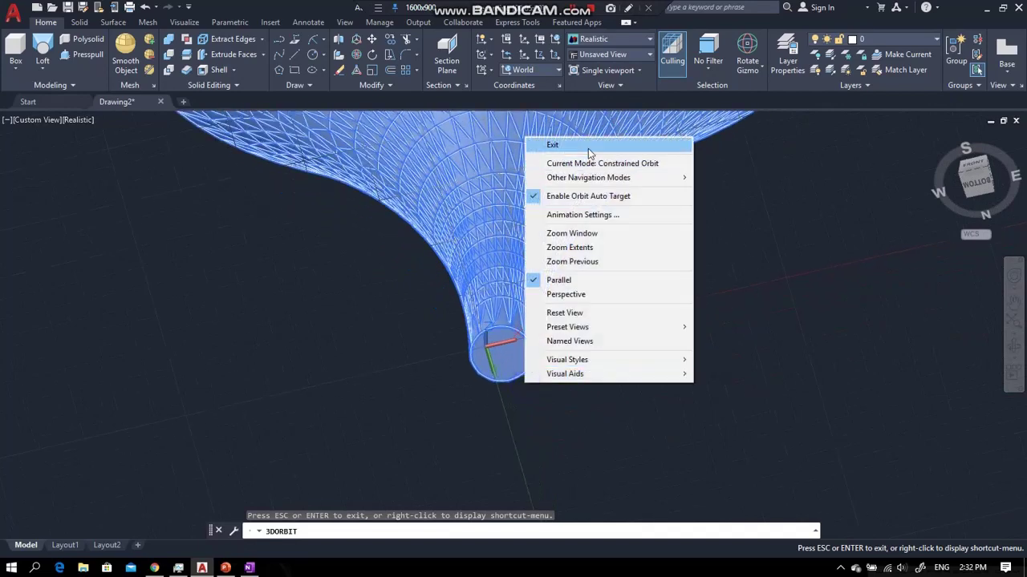
{"action": "left_click", "coordinate": [546, 142]}
{"action": "left_click", "coordinate": [507, 348]}
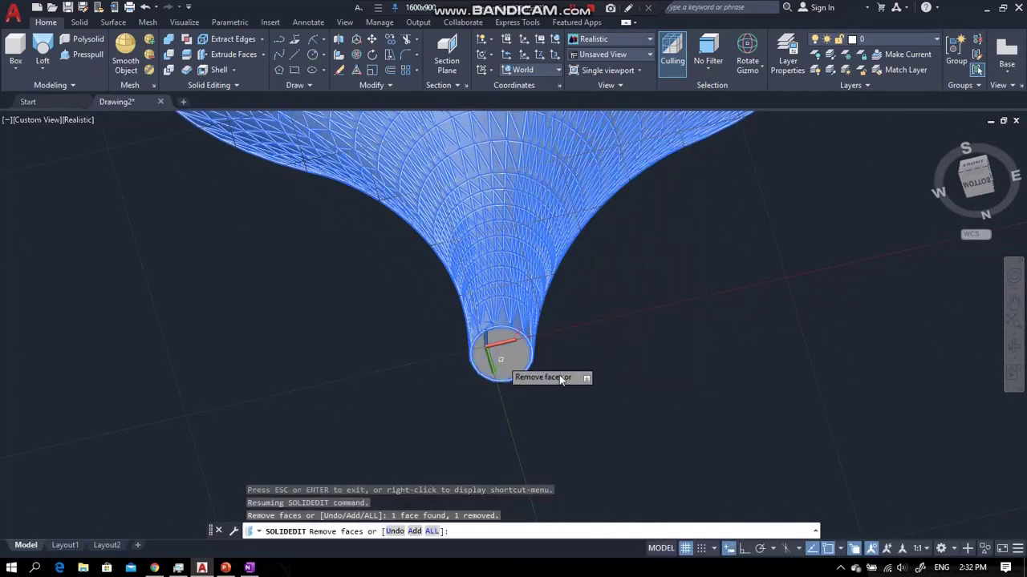
{"action": "scroll", "coordinate": [634, 402], "scroll_direction": "down", "scroll_amount": 3}
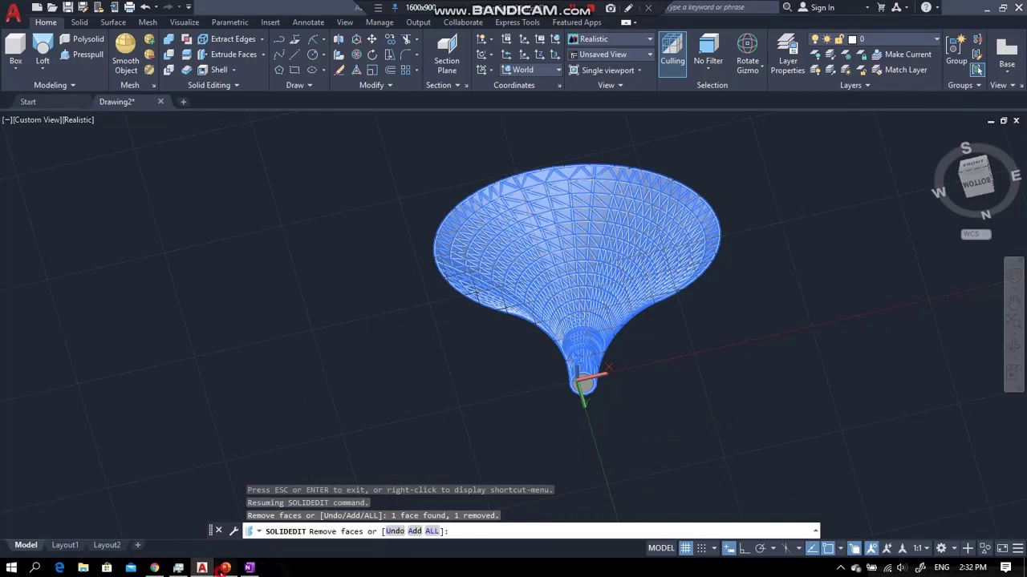
Check the funnel example slide in PowerPoint, return to AutoCAD, and complete the shell with an offset distance of 1.
{"action": "left_click", "coordinate": [225, 569]}
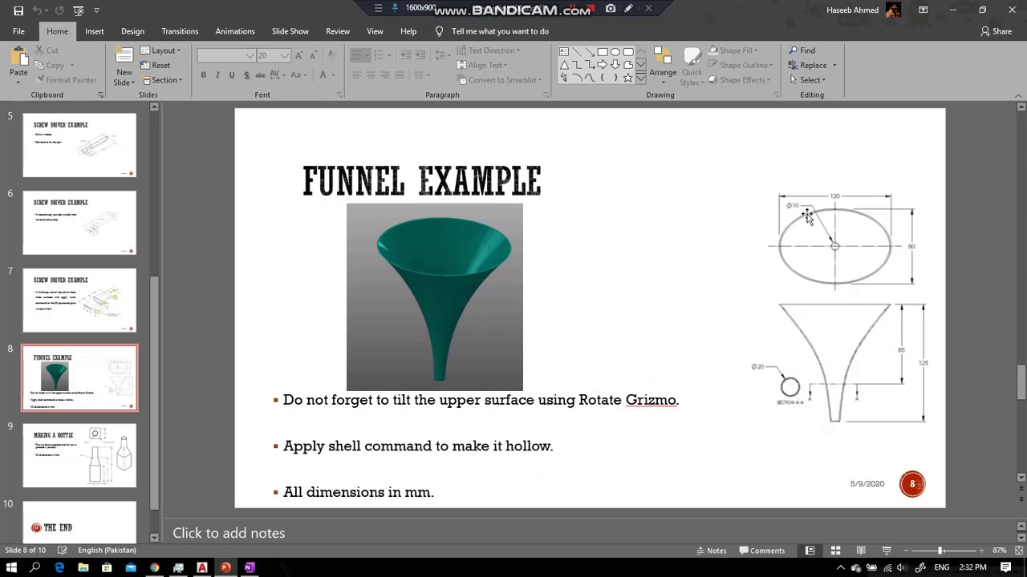
{"action": "left_click", "coordinate": [201, 569]}
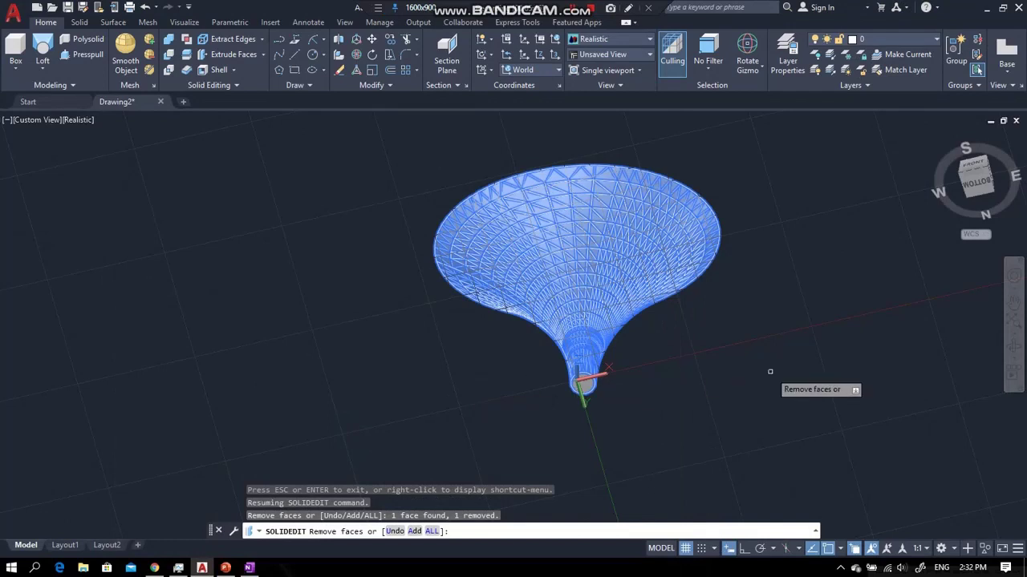
{"action": "key", "text": "Return"}
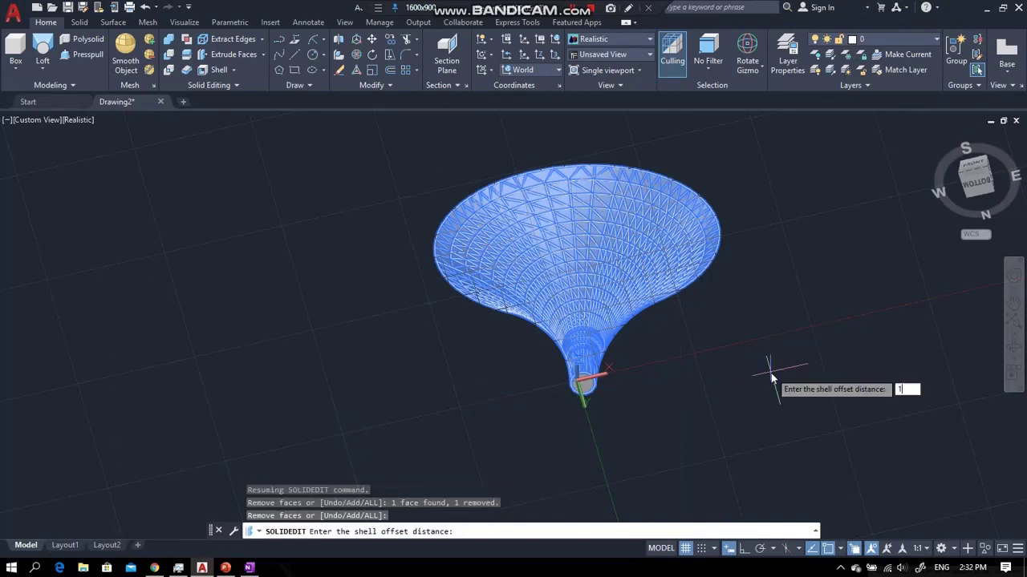
{"action": "key", "text": "Return"}
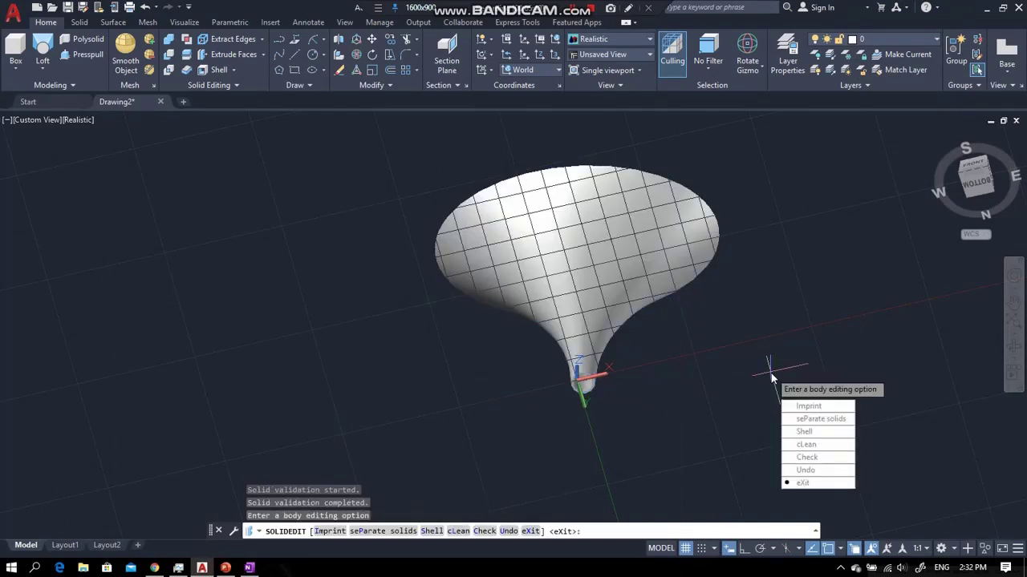
{"action": "key", "text": "Return"}
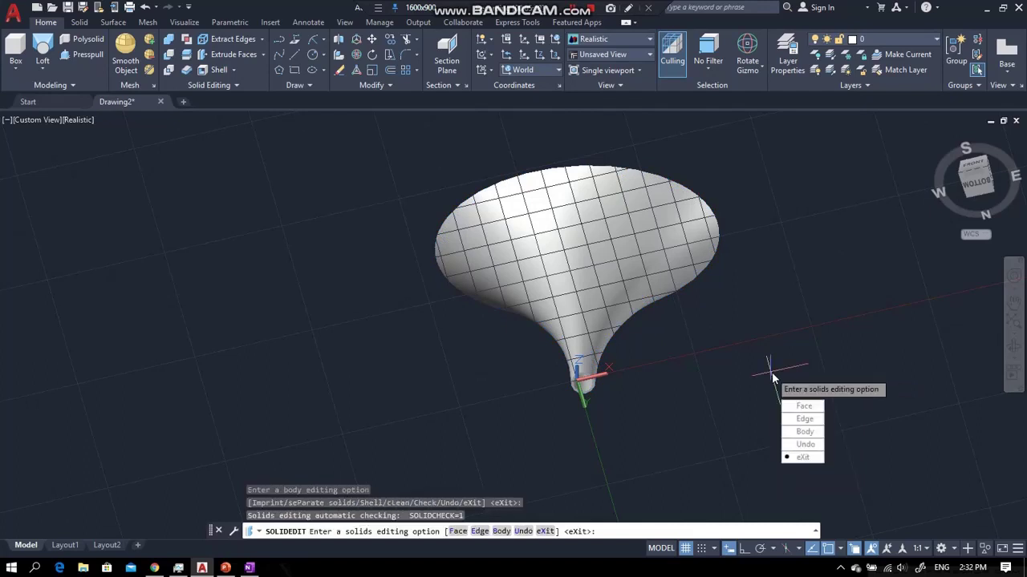
{"action": "key", "text": "Return"}
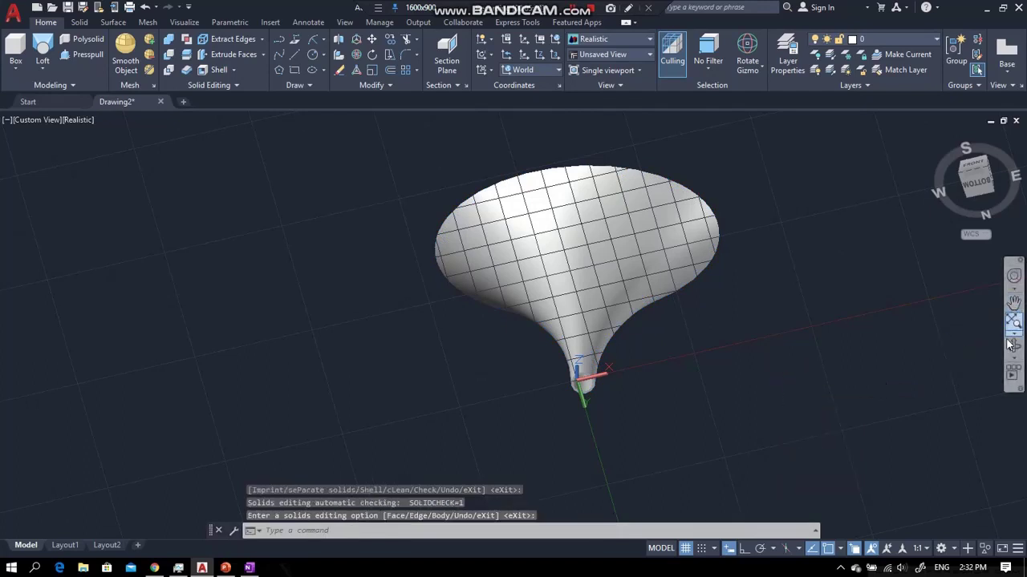
Create a new Plastic material for the funnel and name it Custom Material 02.
{"action": "middle_click_drag", "start_coordinate": [656, 321], "coordinate": [588, 365], "text": "shift"}
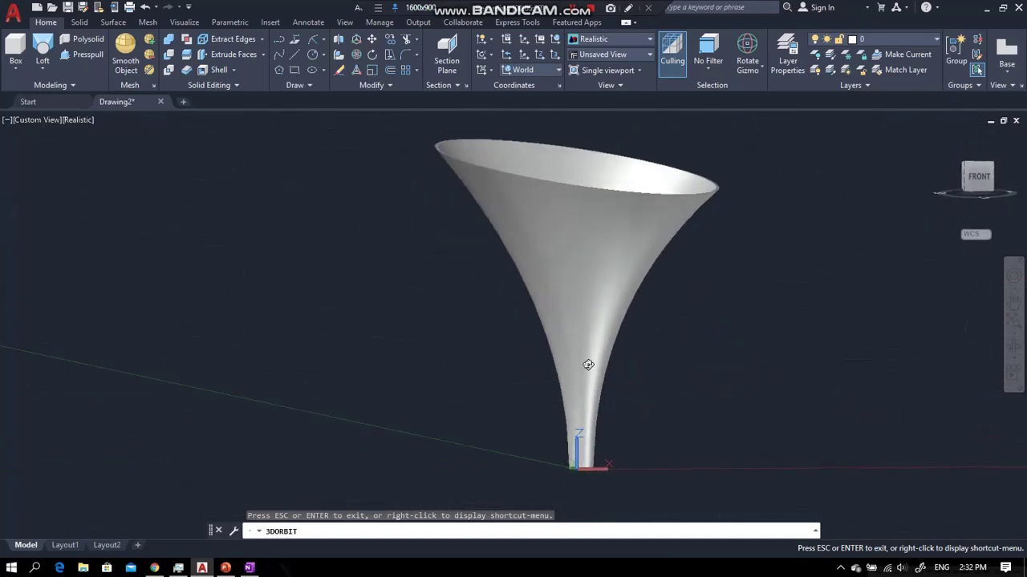
{"action": "middle_click_drag", "start_coordinate": [418, 237], "coordinate": [350, 248], "text": "shift"}
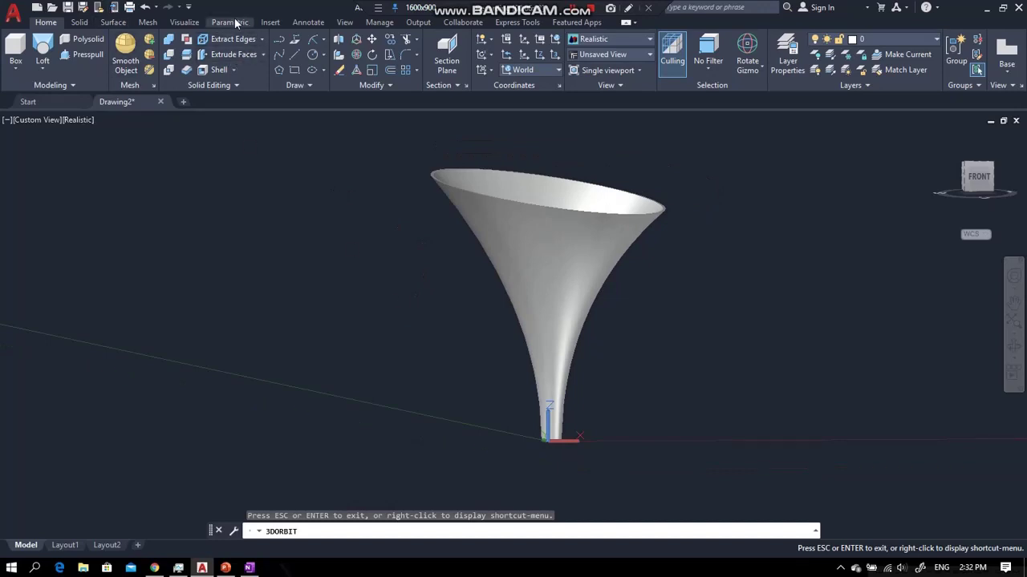
{"action": "left_click", "coordinate": [183, 23]}
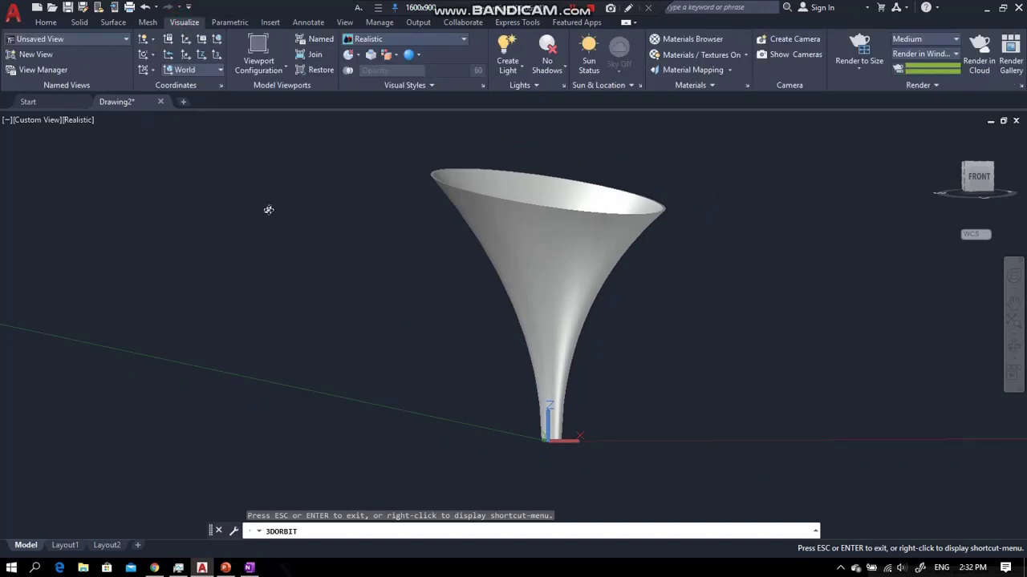
{"action": "scroll", "coordinate": [465, 331], "scroll_direction": "down", "scroll_amount": 3}
{"action": "middle_click_drag", "start_coordinate": [589, 264], "coordinate": [521, 287]}
{"action": "left_click", "coordinate": [689, 39]}
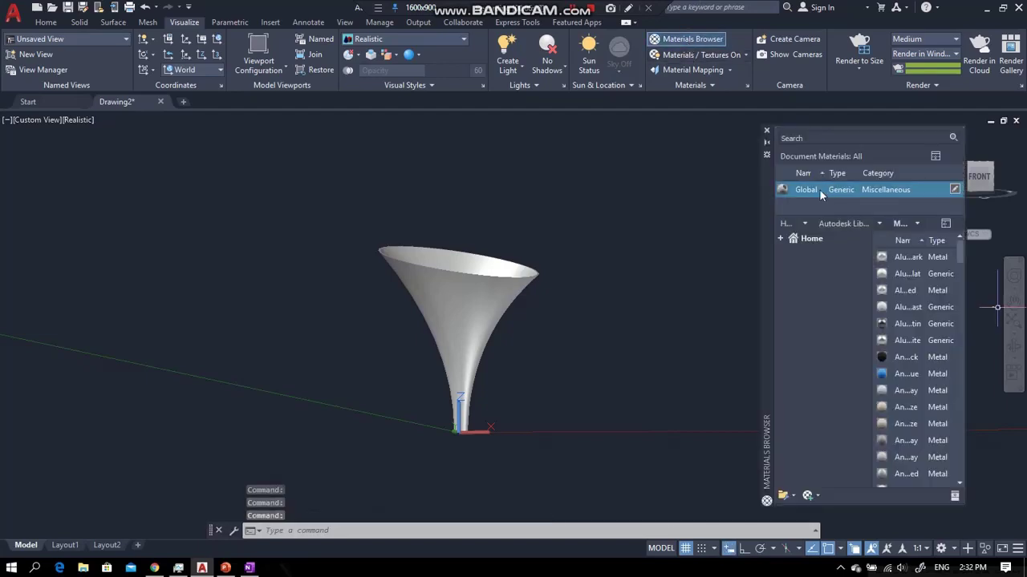
{"action": "left_click", "coordinate": [807, 498]}
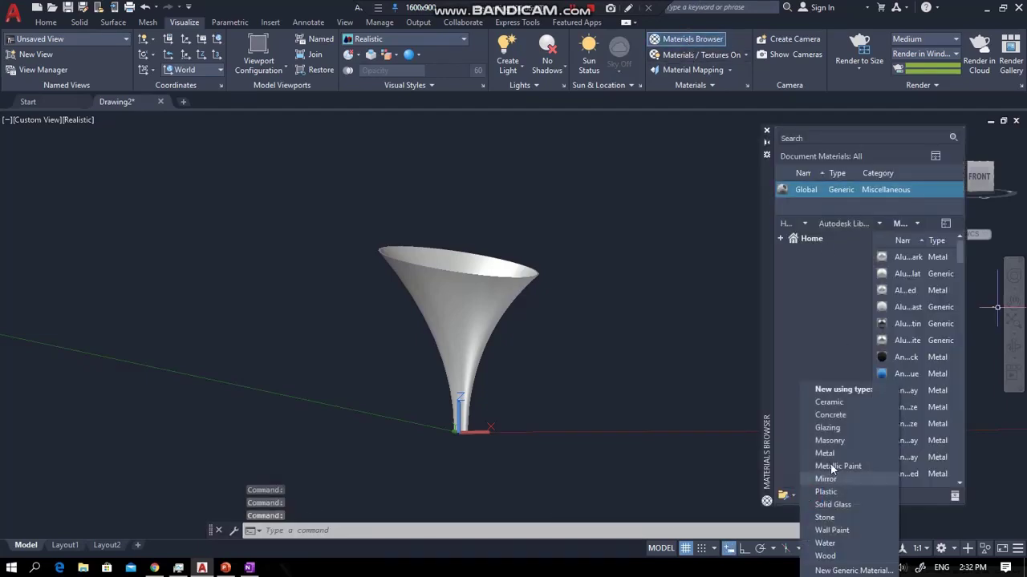
{"action": "left_click", "coordinate": [826, 492]}
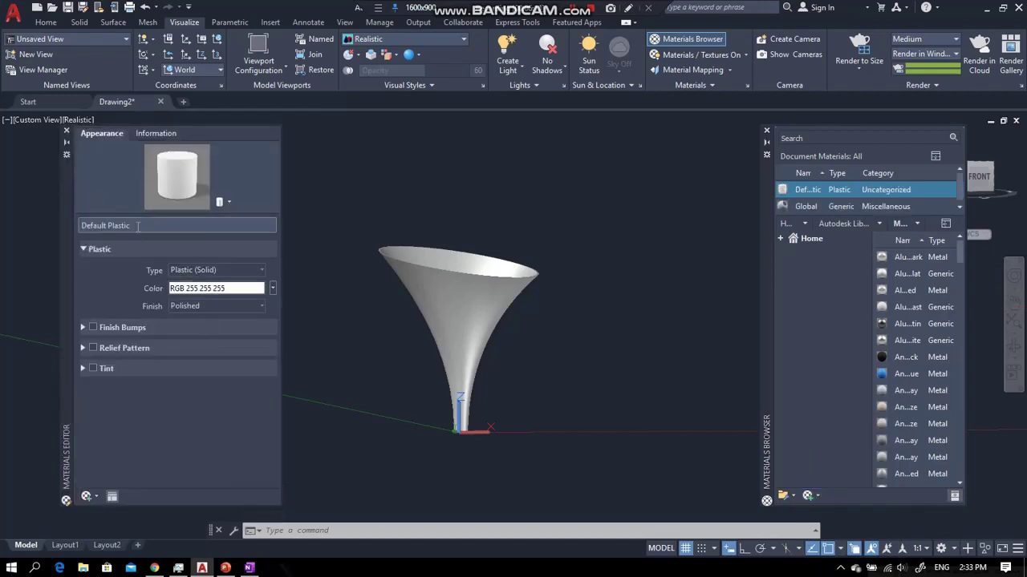
{"action": "left_click", "coordinate": [137, 227]}
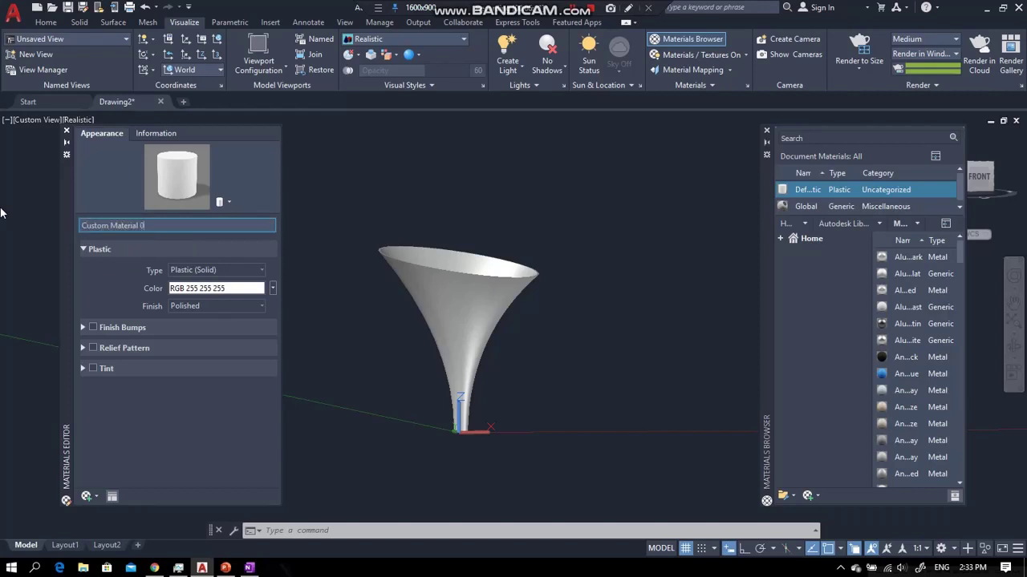
Try a Speckle texture as the color of Custom Material 02, and switch back to a plain color.
{"action": "left_click", "coordinate": [215, 271]}
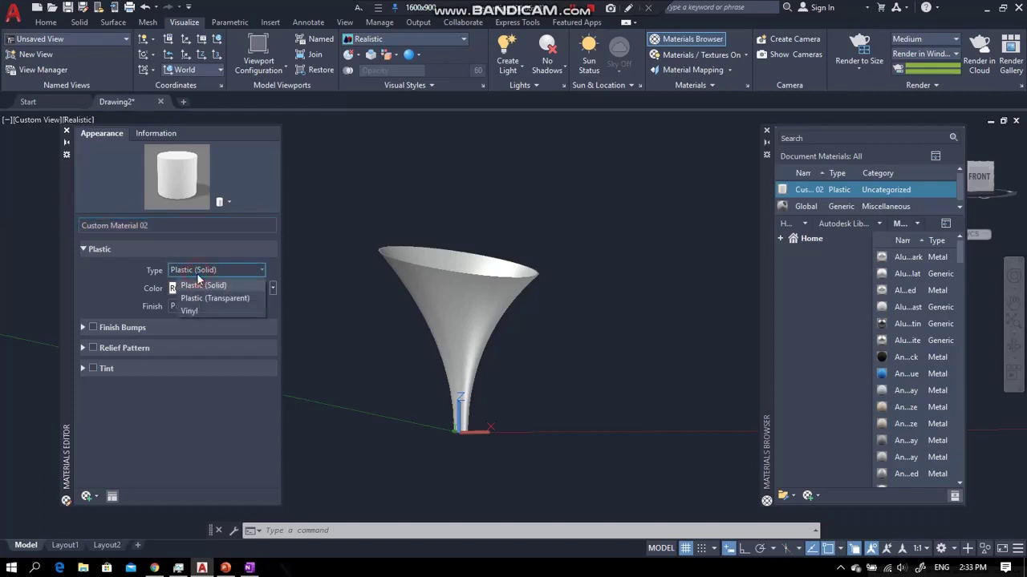
{"action": "left_click", "coordinate": [134, 287]}
{"action": "left_click", "coordinate": [221, 272]}
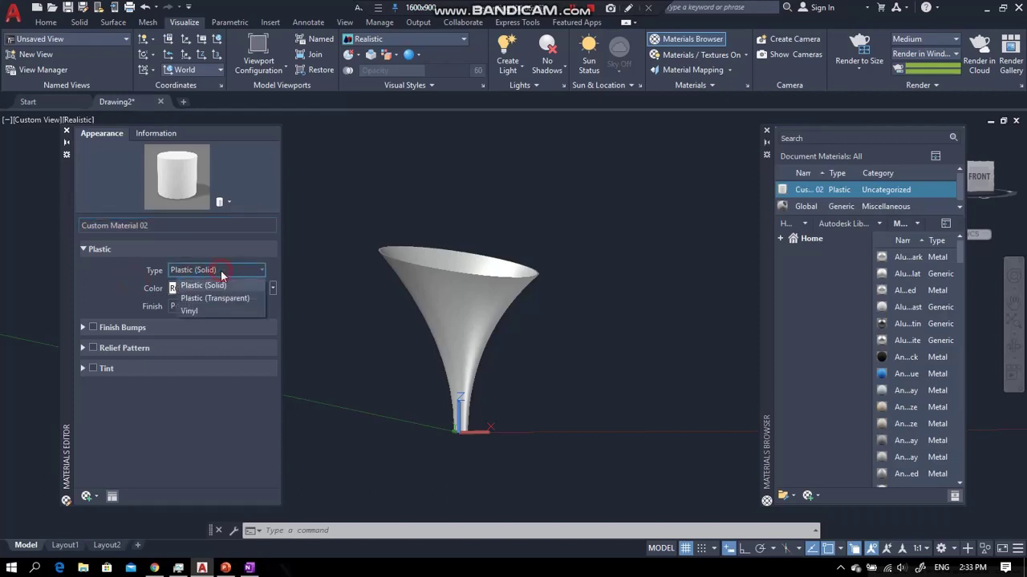
{"action": "left_click", "coordinate": [136, 263]}
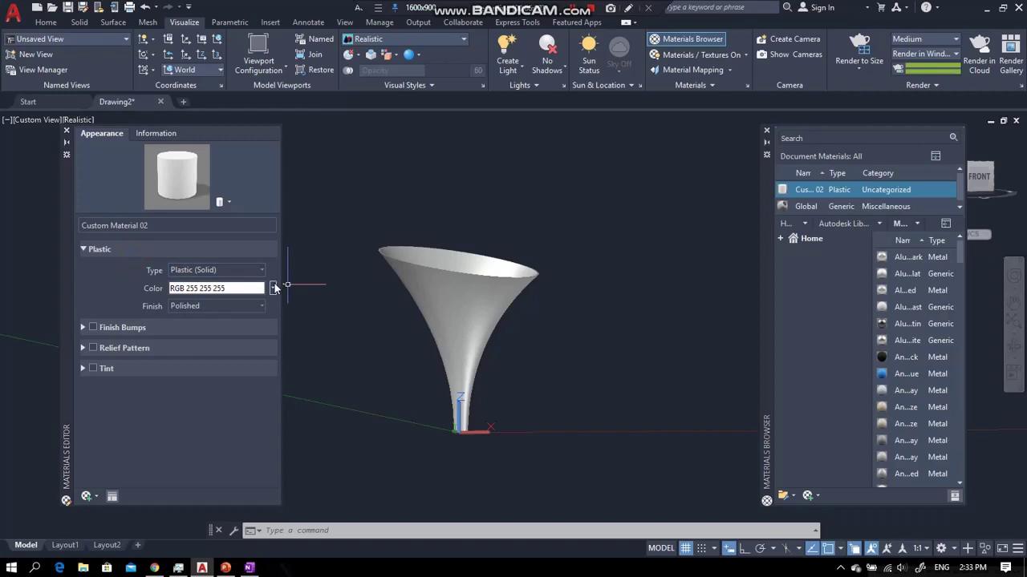
{"action": "left_click", "coordinate": [273, 287]}
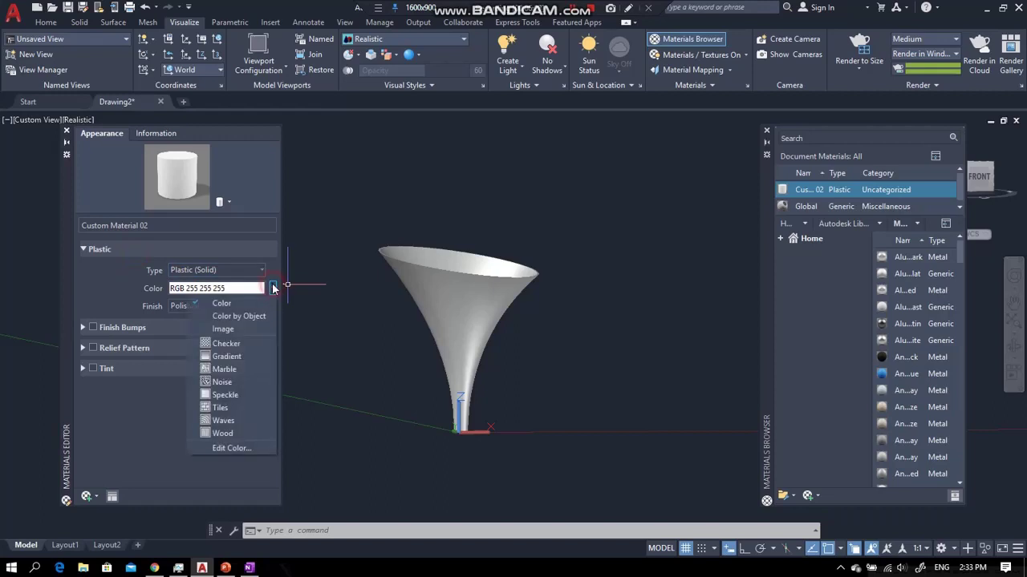
{"action": "left_click", "coordinate": [243, 399]}
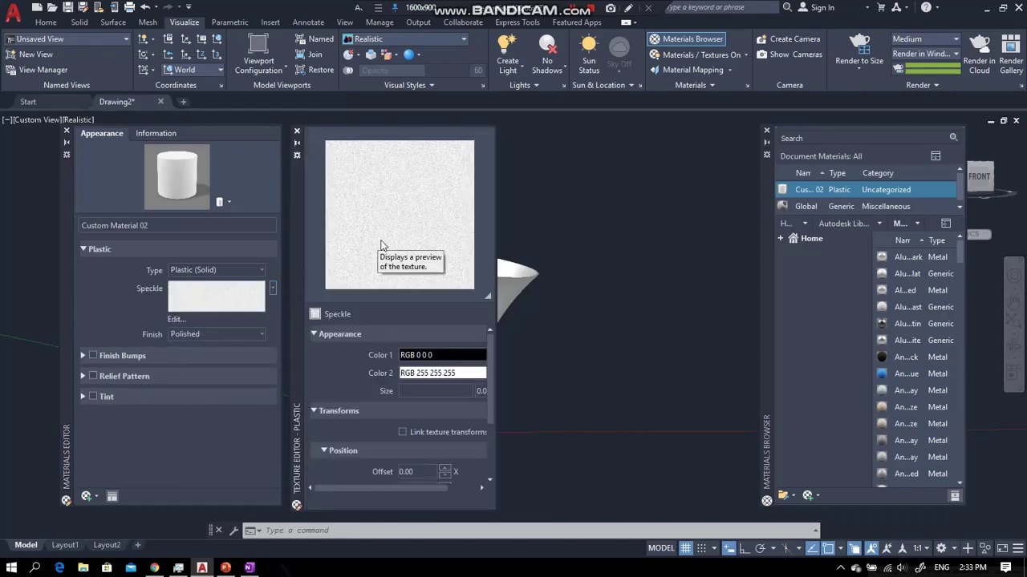
{"action": "left_click", "coordinate": [274, 288]}
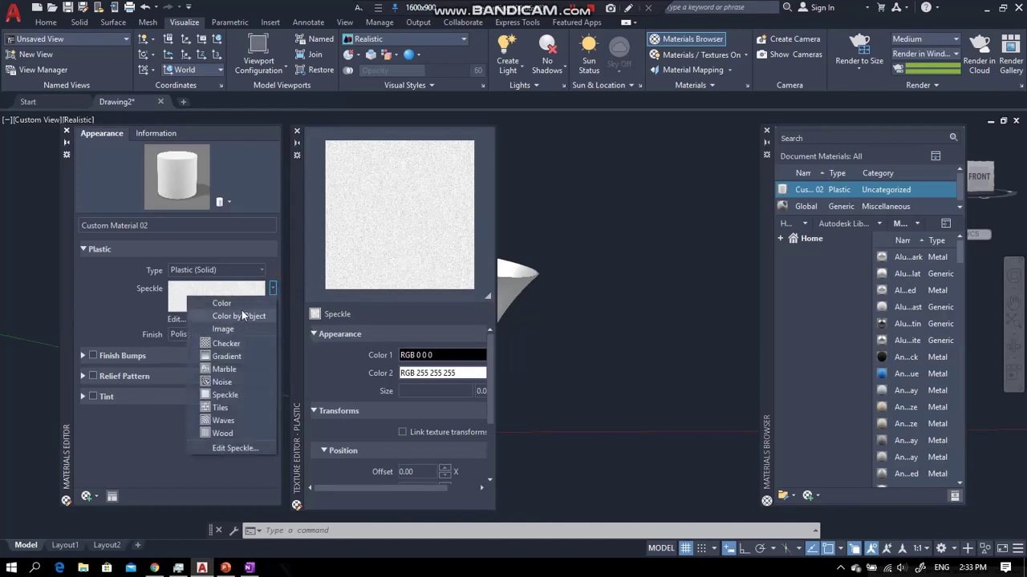
{"action": "left_click", "coordinate": [222, 303]}
Set the color of Custom Material 02 to the green index color 123 (RGB 82, 165, 145).
{"action": "left_click", "coordinate": [236, 291]}
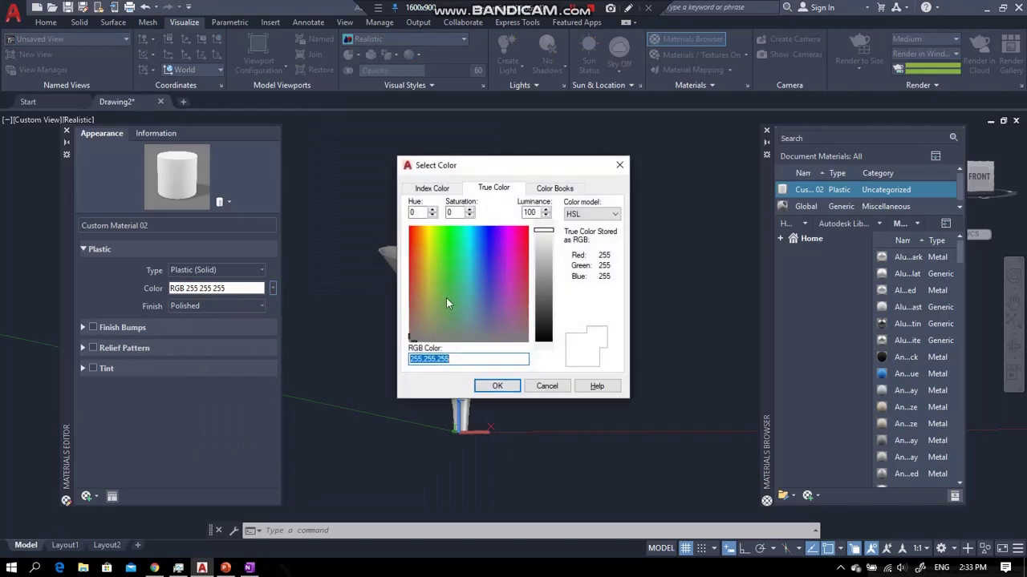
{"action": "left_click", "coordinate": [430, 188]}
{"action": "left_click", "coordinate": [481, 260]}
{"action": "left_click", "coordinate": [507, 263]}
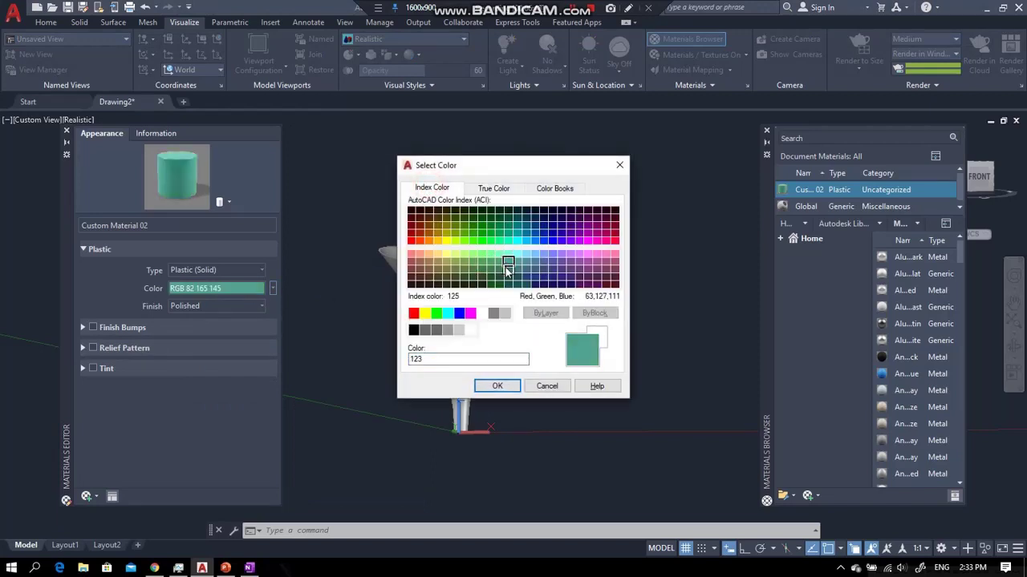
{"action": "left_click", "coordinate": [498, 386]}
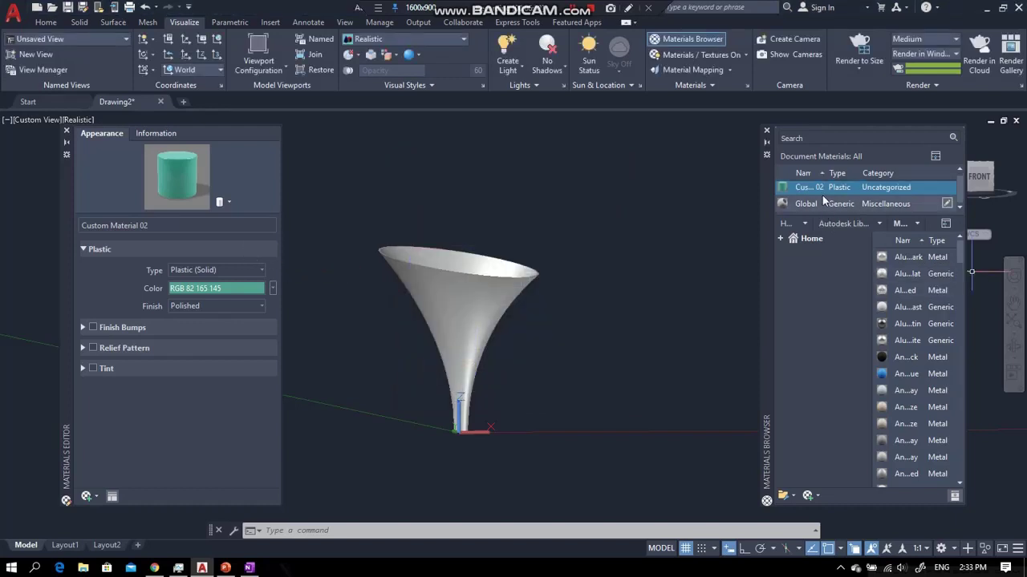
Change the preview scene of Custom Material 02 to Object.
{"action": "left_click", "coordinate": [227, 203]}
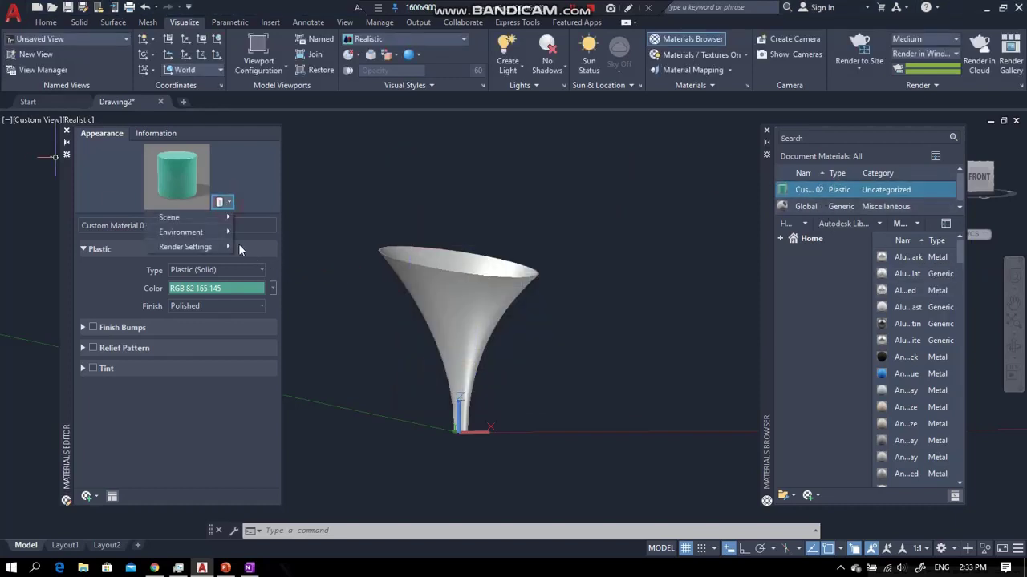
{"action": "mouse_move", "coordinate": [210, 217]}
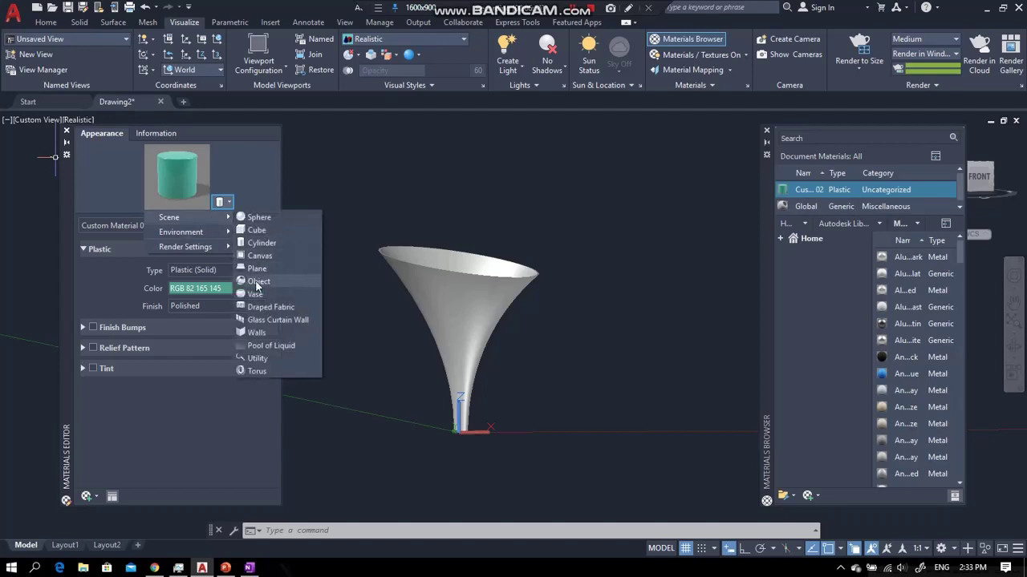
{"action": "left_click", "coordinate": [254, 281]}
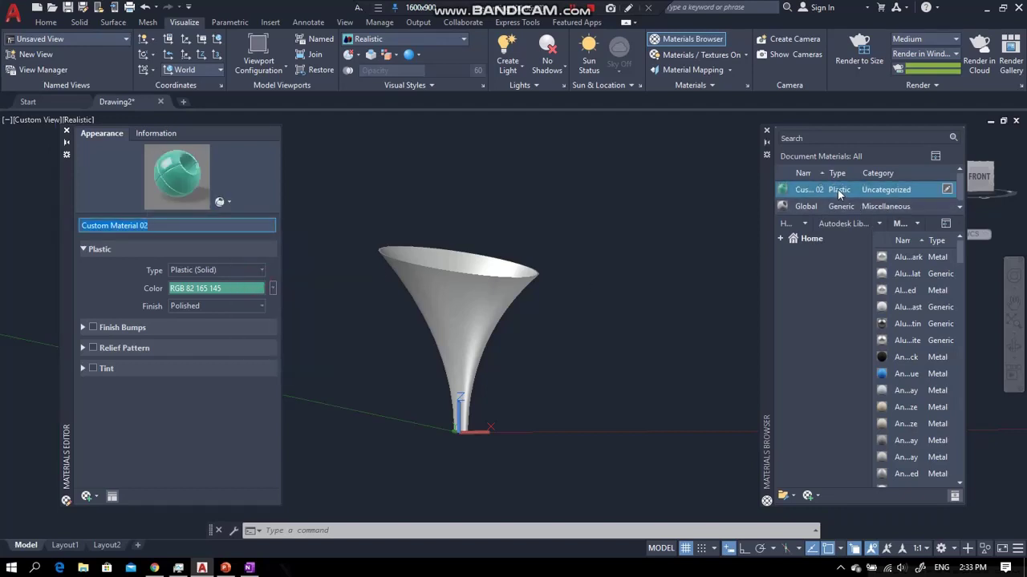
Apply Custom Material 02 to the funnel solid and close both material palettes.
{"action": "left_click_drag", "start_coordinate": [441, 322], "coordinate": [447, 308]}
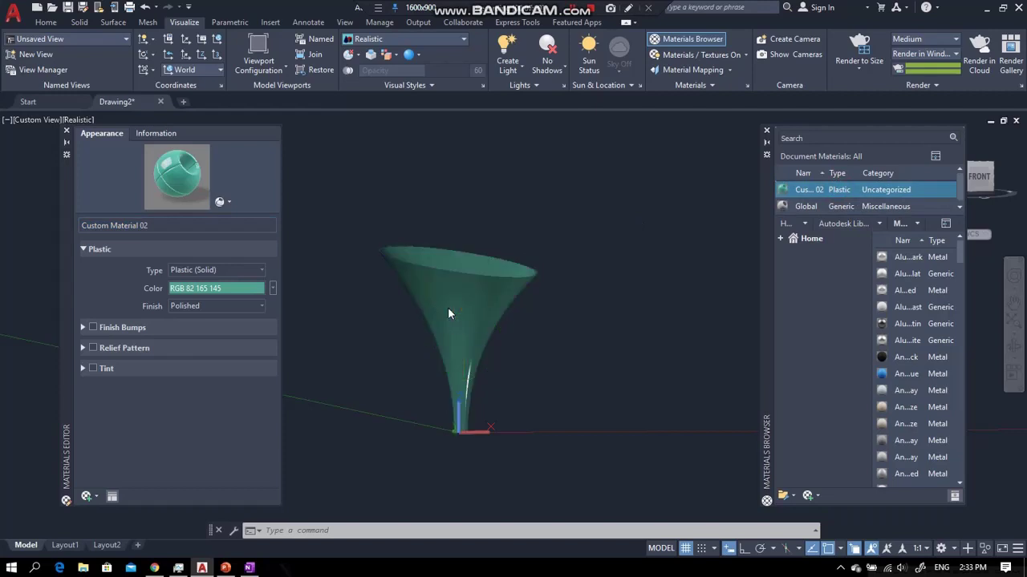
{"action": "left_click", "coordinate": [67, 132]}
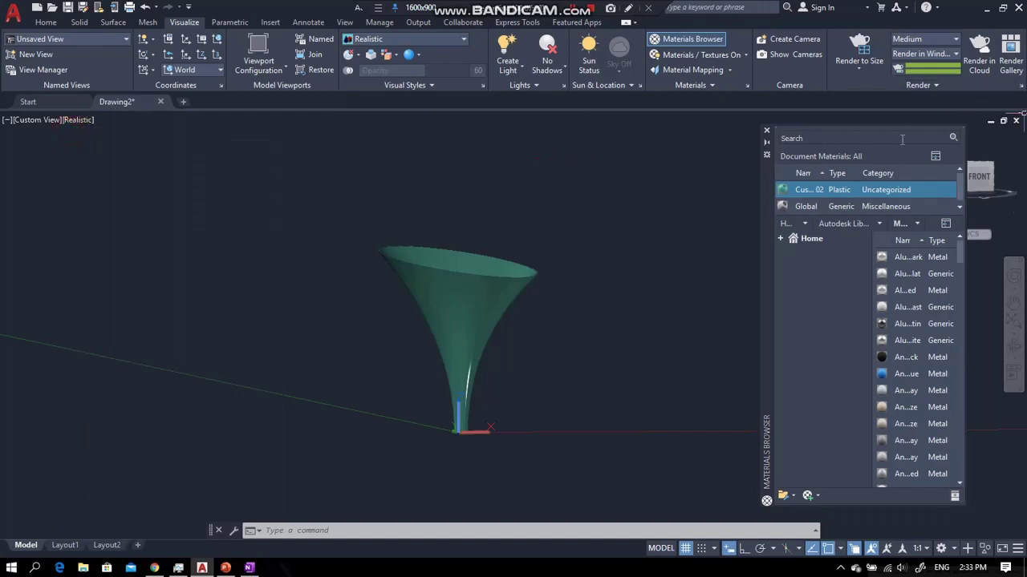
{"action": "left_click", "coordinate": [766, 129]}
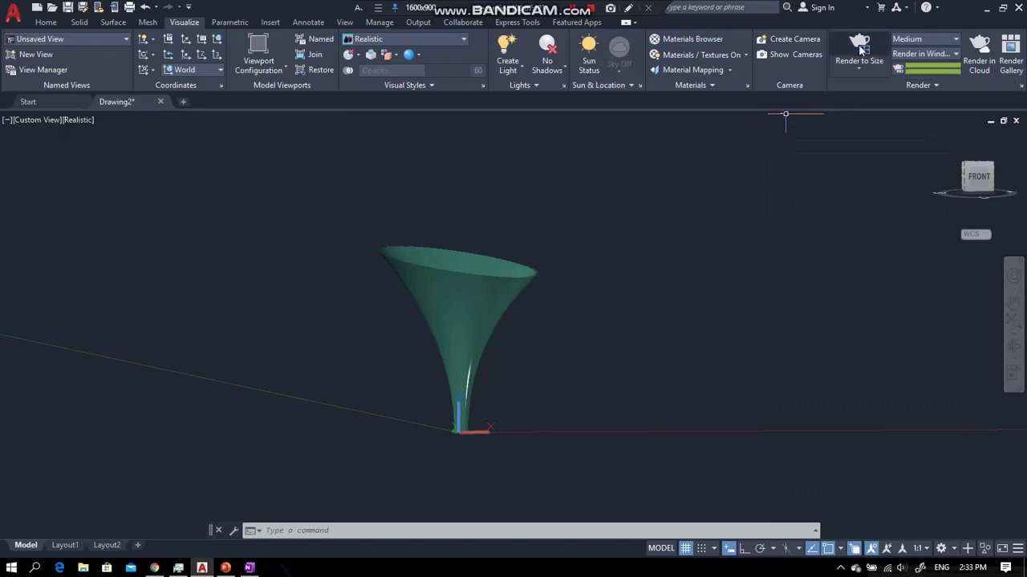
Render the funnel at 1920 x 1080 px Full HDTV, working without the Medium Images Library, and close the render window.
{"action": "left_click", "coordinate": [860, 69]}
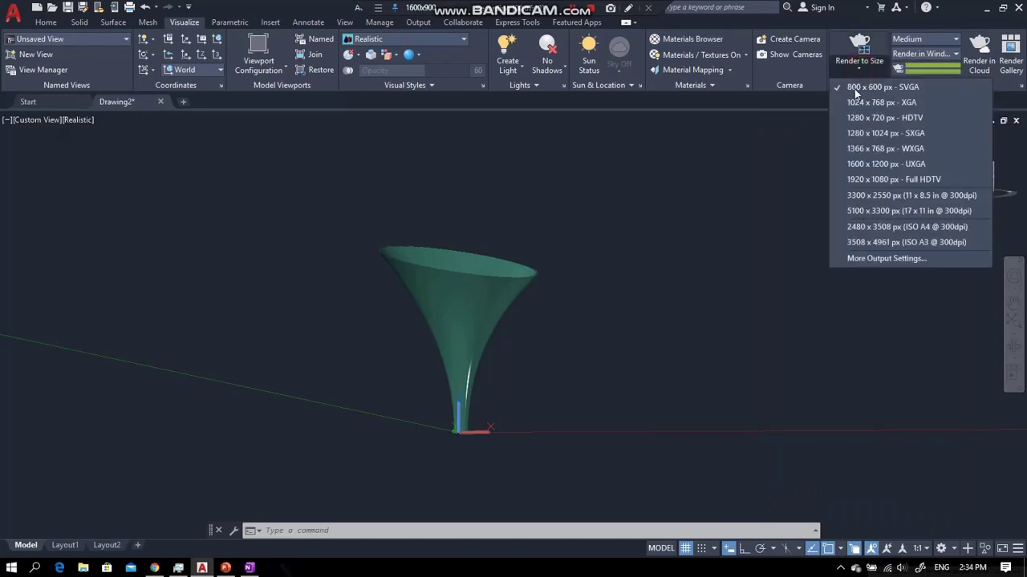
{"action": "left_click", "coordinate": [872, 178]}
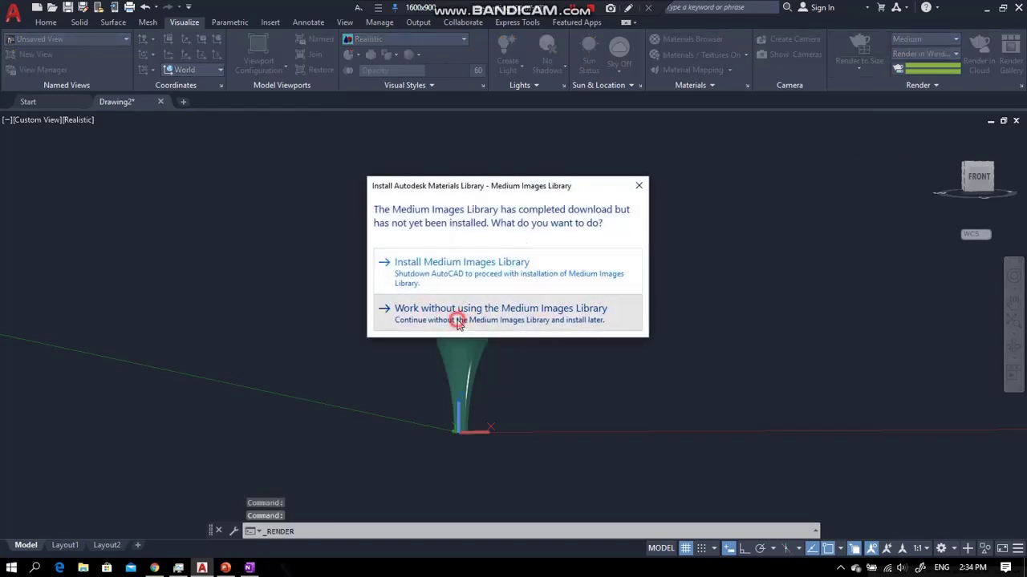
{"action": "left_click", "coordinate": [459, 326]}
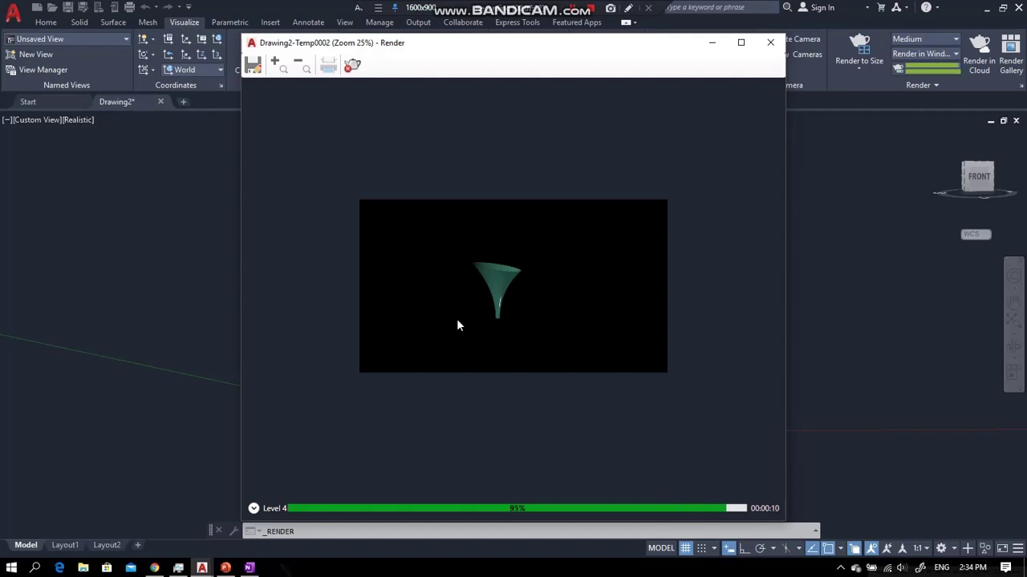
{"action": "left_click", "coordinate": [772, 42]}
Turn on the sun status with the default lighting kept on, and open the render environment and exposure settings.
{"action": "left_click", "coordinate": [590, 50]}
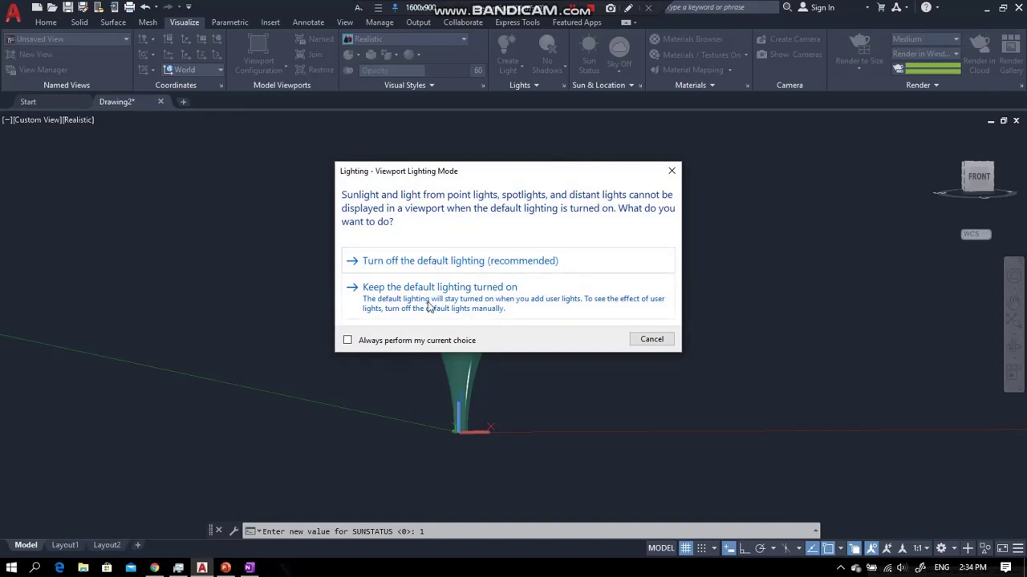
{"action": "left_click", "coordinate": [428, 301]}
{"action": "left_click", "coordinate": [430, 278]}
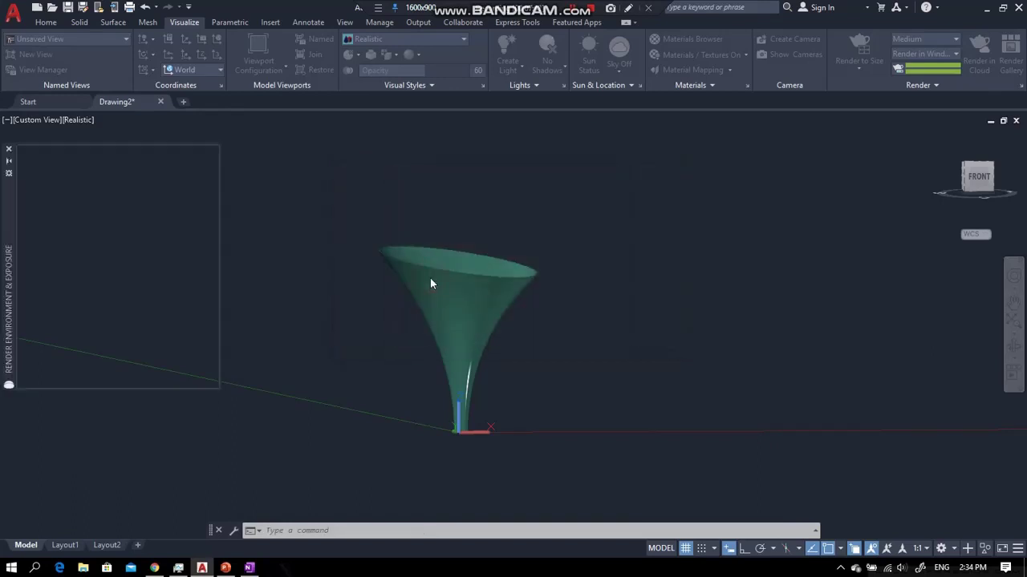
Turn on the render environment, give it a custom Gradient background, and close the environment settings.
{"action": "left_click", "coordinate": [122, 173]}
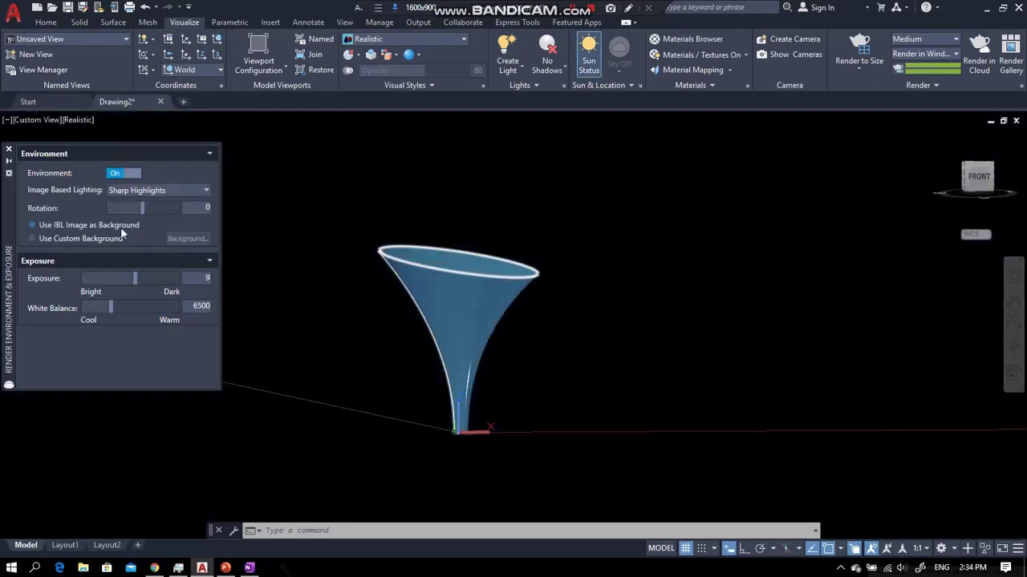
{"action": "left_click", "coordinate": [65, 238]}
{"action": "left_click", "coordinate": [177, 241]}
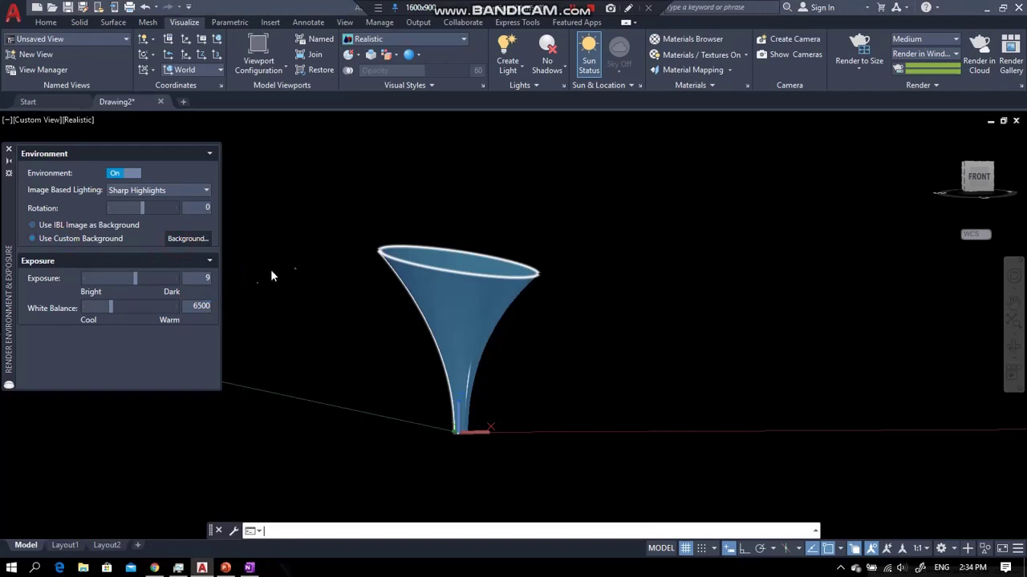
{"action": "left_click", "coordinate": [503, 189]}
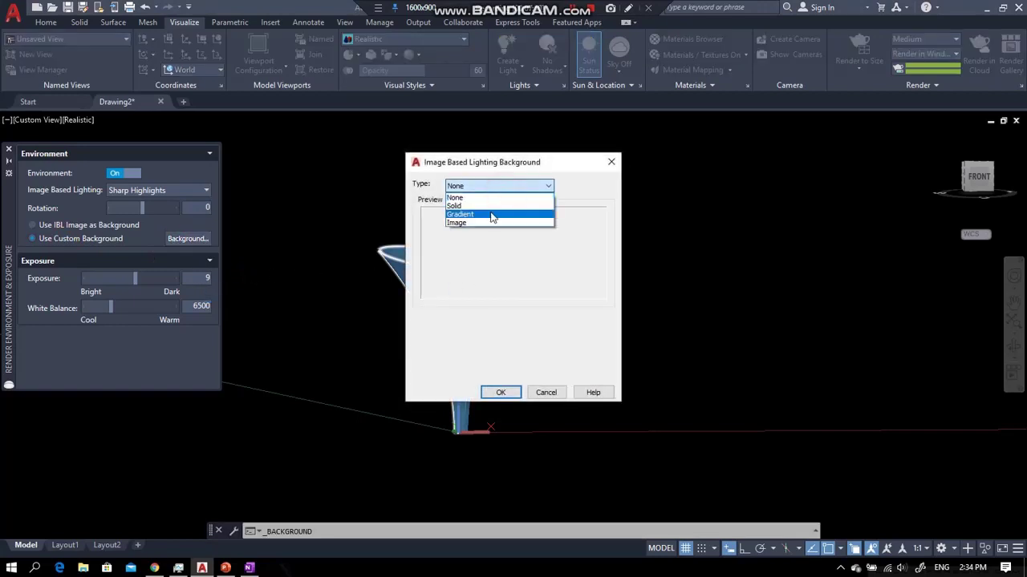
{"action": "left_click", "coordinate": [498, 205]}
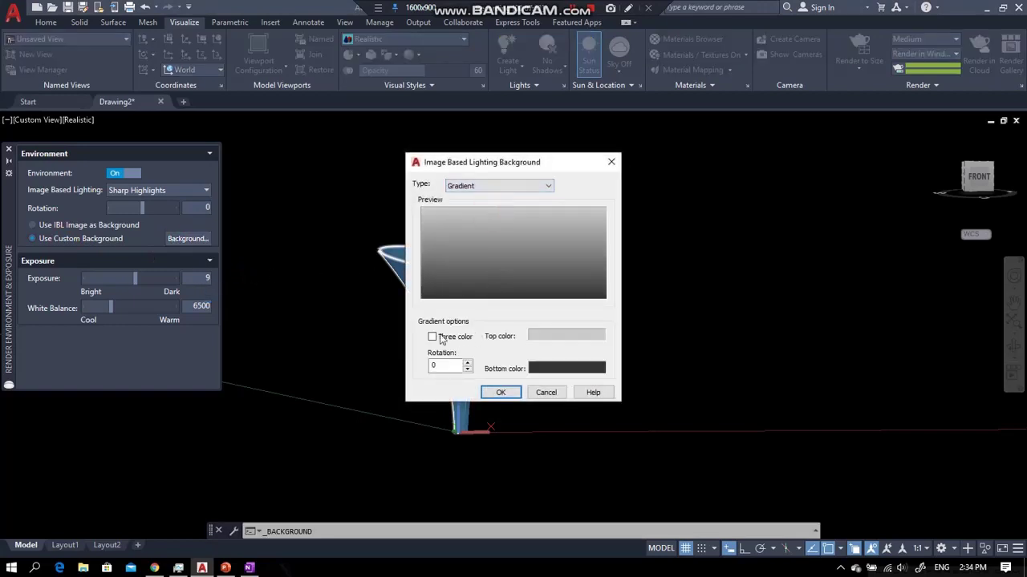
{"action": "left_click", "coordinate": [491, 393]}
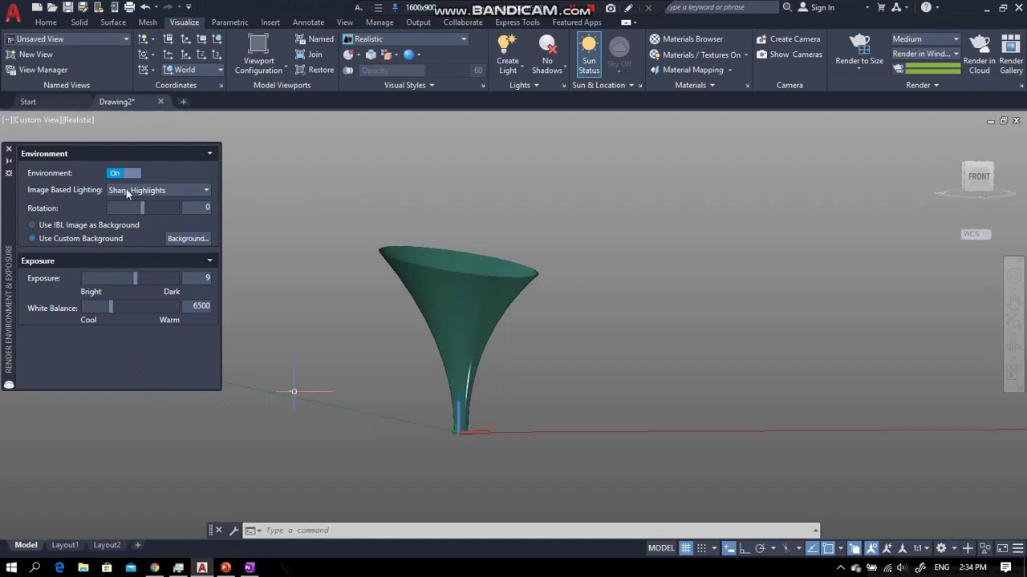
{"action": "left_click", "coordinate": [9, 149]}
Zoom to a window around the whole funnel and render it again without the Medium Images Library.
{"action": "scroll", "coordinate": [400, 230], "scroll_direction": "up", "scroll_amount": 2}
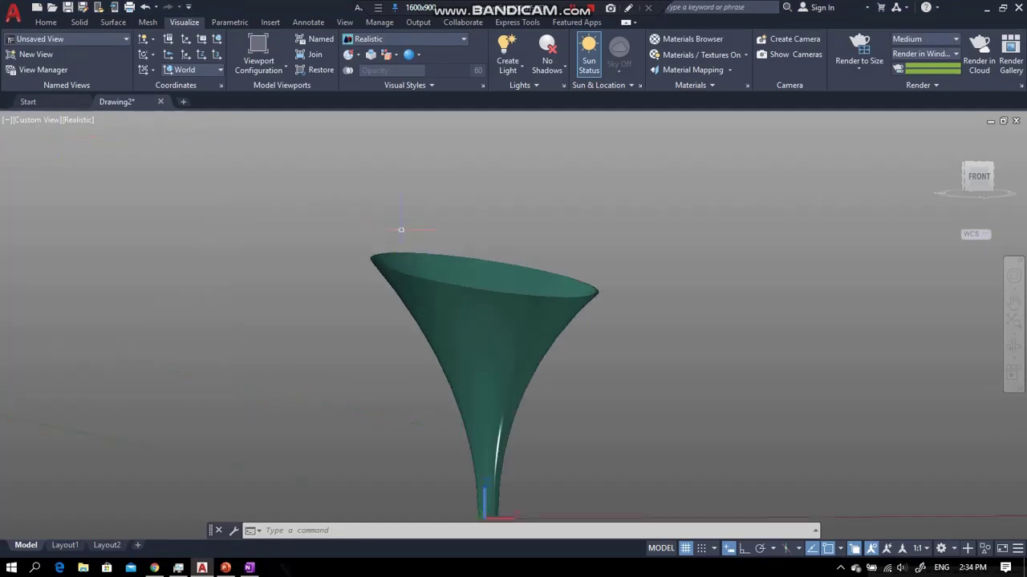
{"action": "scroll", "coordinate": [400, 229], "scroll_direction": "down", "scroll_amount": 3}
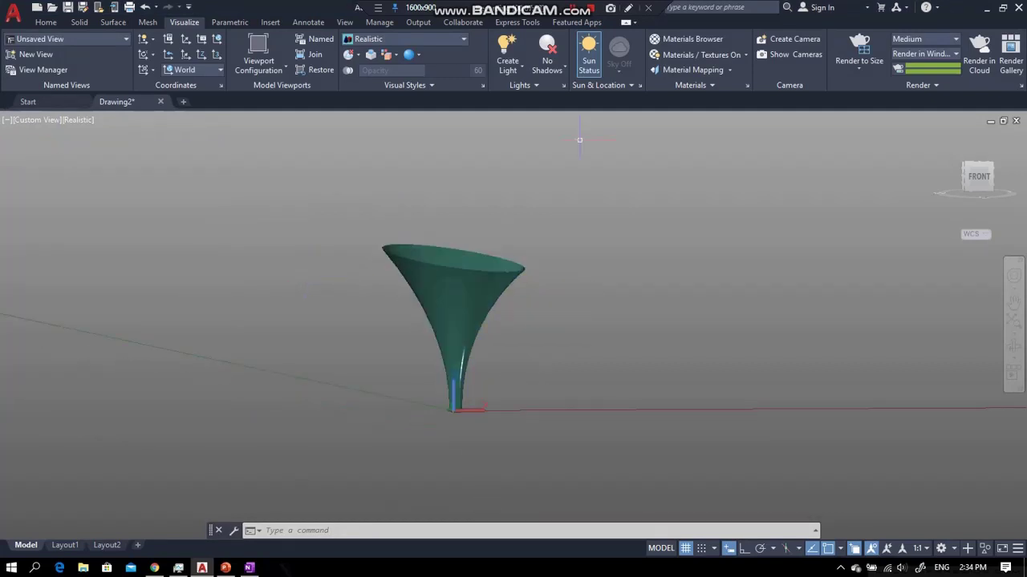
{"action": "type", "text": "z"}
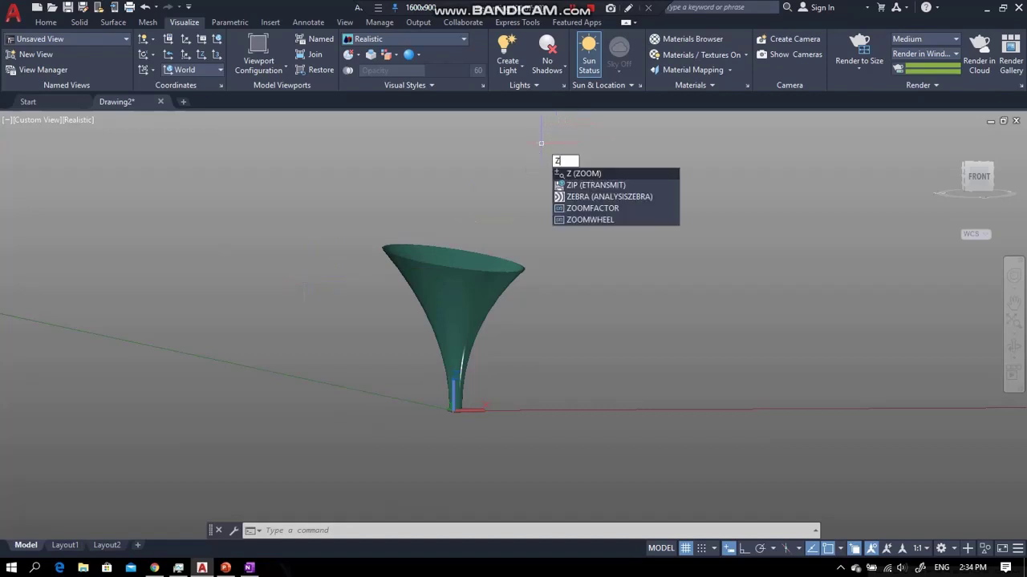
{"action": "key", "text": "Return"}
{"action": "left_click", "coordinate": [358, 217]}
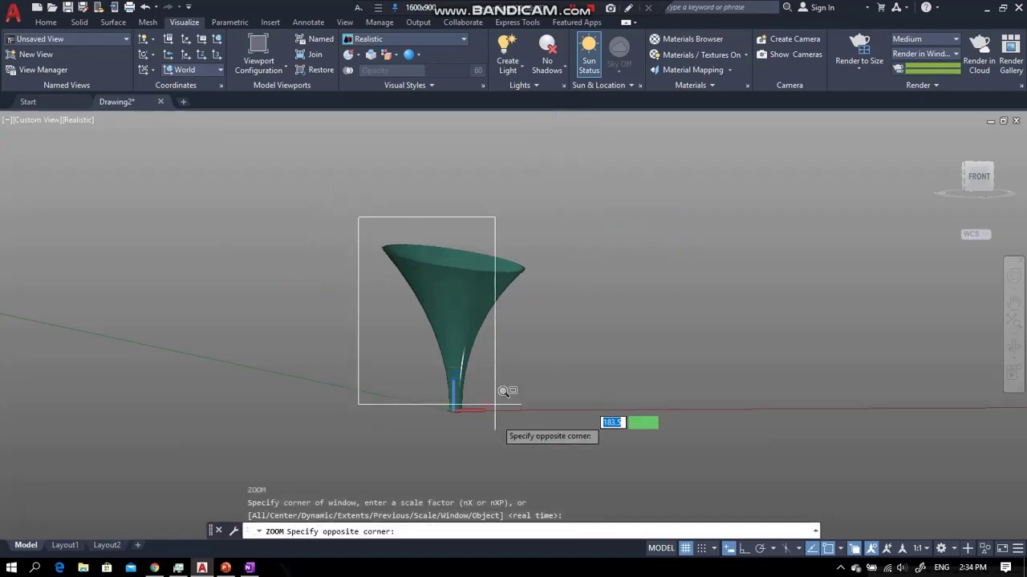
{"action": "left_click", "coordinate": [544, 409]}
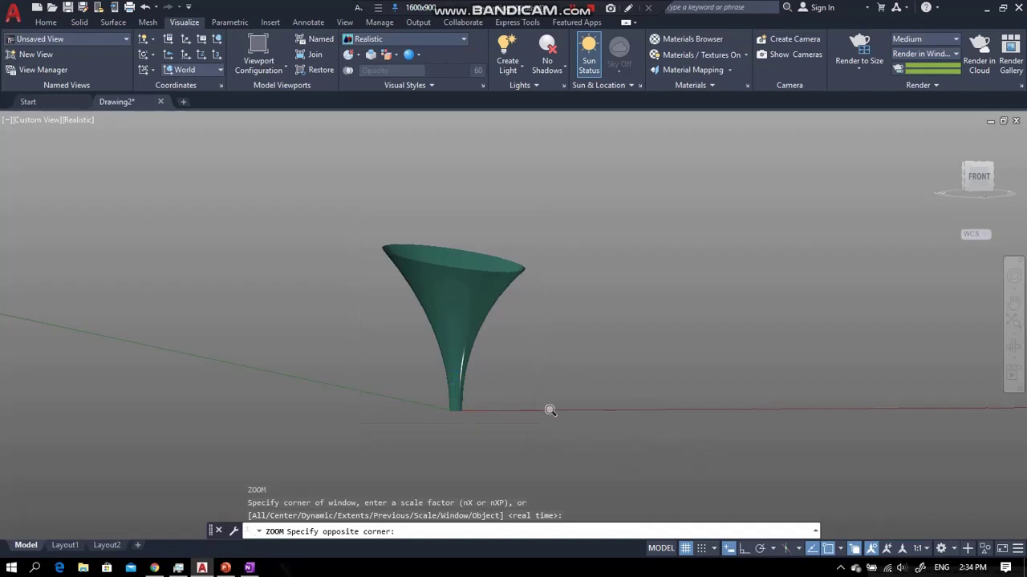
{"action": "left_click", "coordinate": [859, 50]}
{"action": "left_click", "coordinate": [510, 314]}
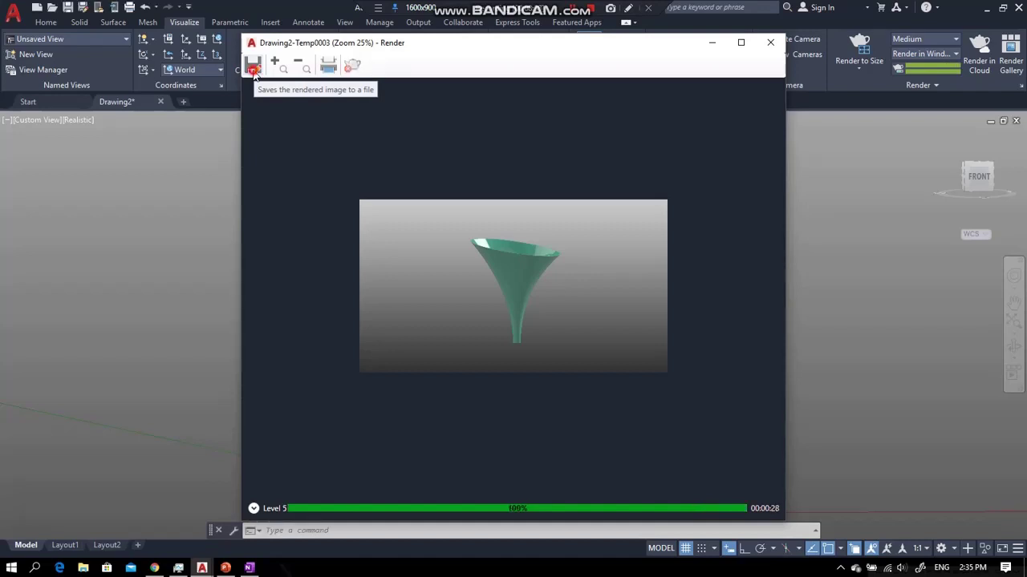
Save the rendered image to the Desktop as a PNG named Funnel at 300 dots per inch, and close the render window.
{"action": "left_click", "coordinate": [254, 68]}
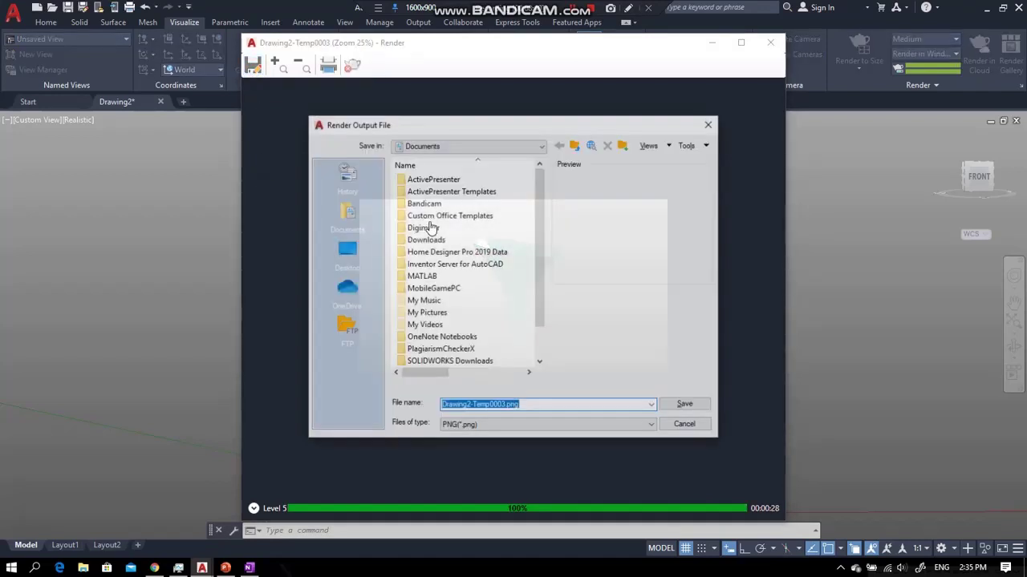
{"action": "left_click", "coordinate": [347, 253]}
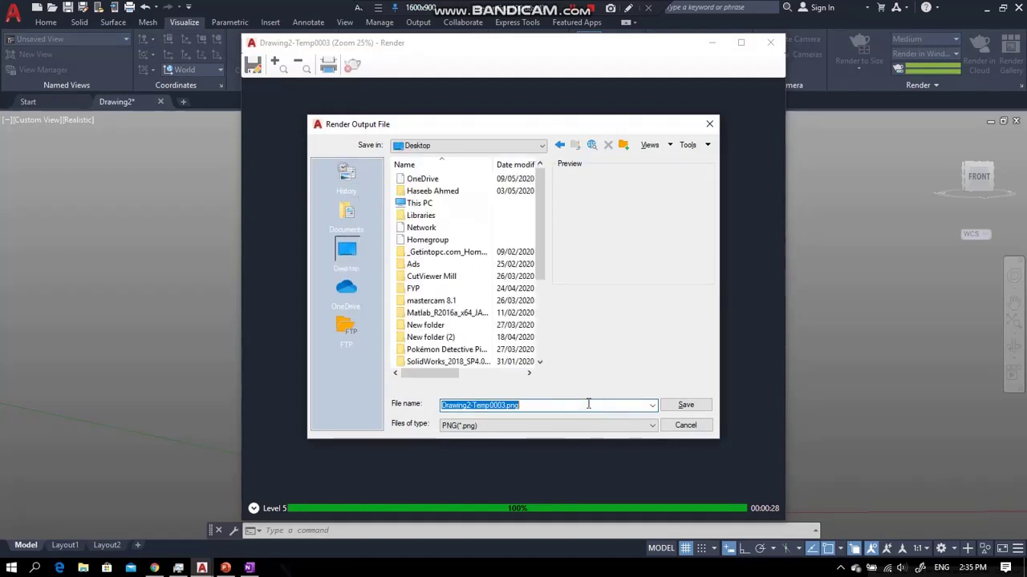
{"action": "type", "text": "Funnel"}
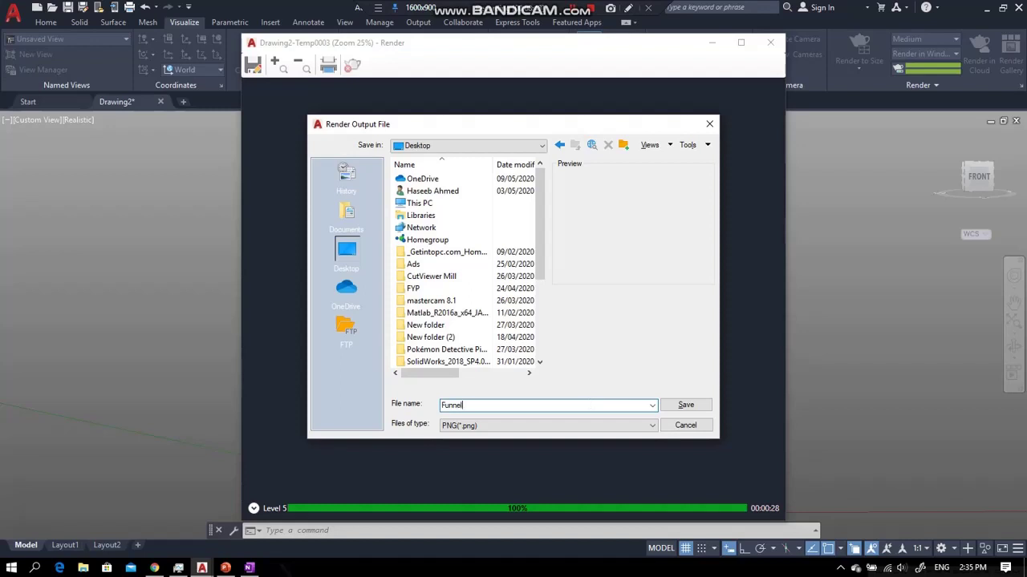
{"action": "key", "text": "Return"}
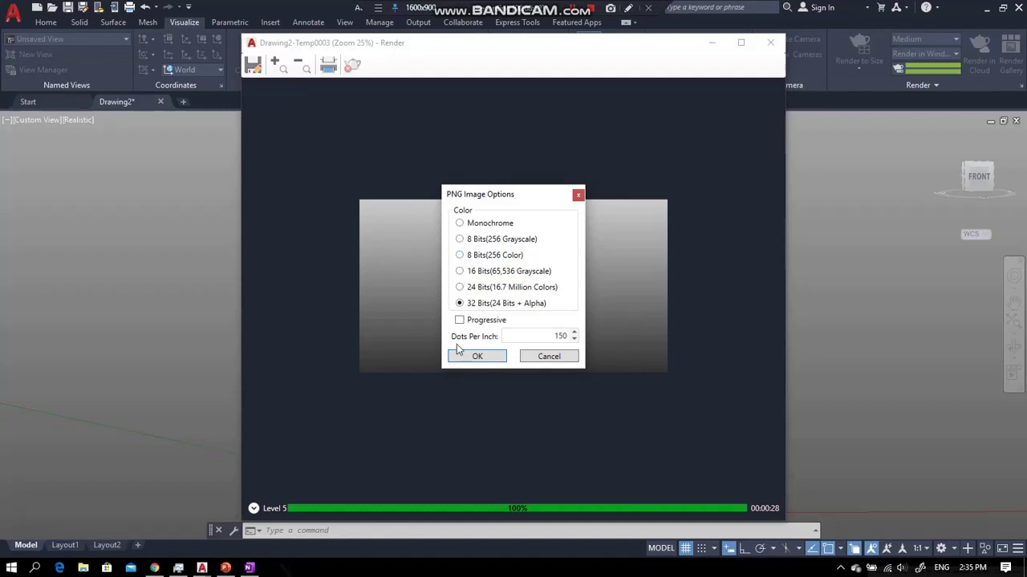
{"action": "double_click", "coordinate": [514, 340]}
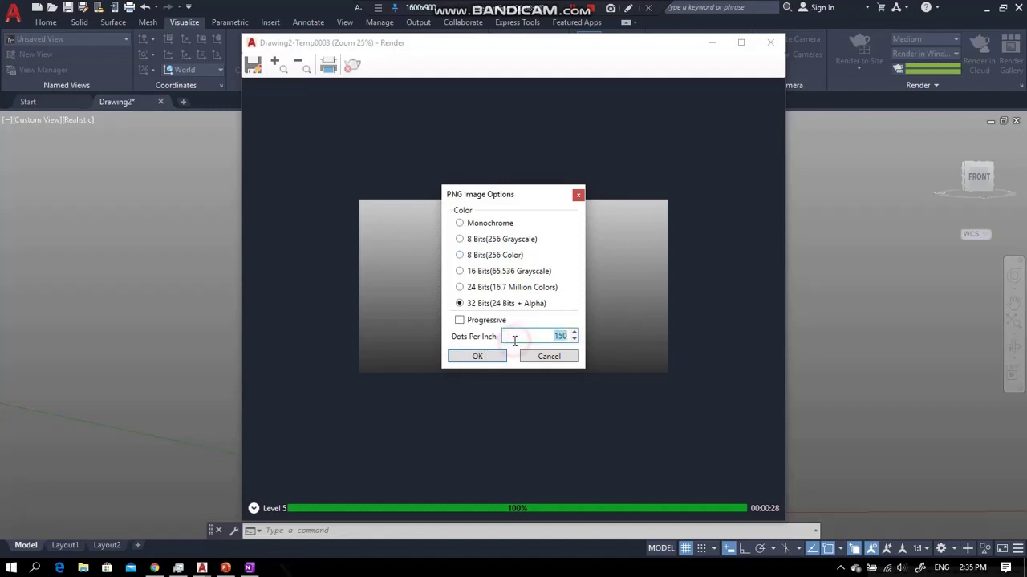
{"action": "type", "text": "300"}
{"action": "left_click", "coordinate": [491, 357]}
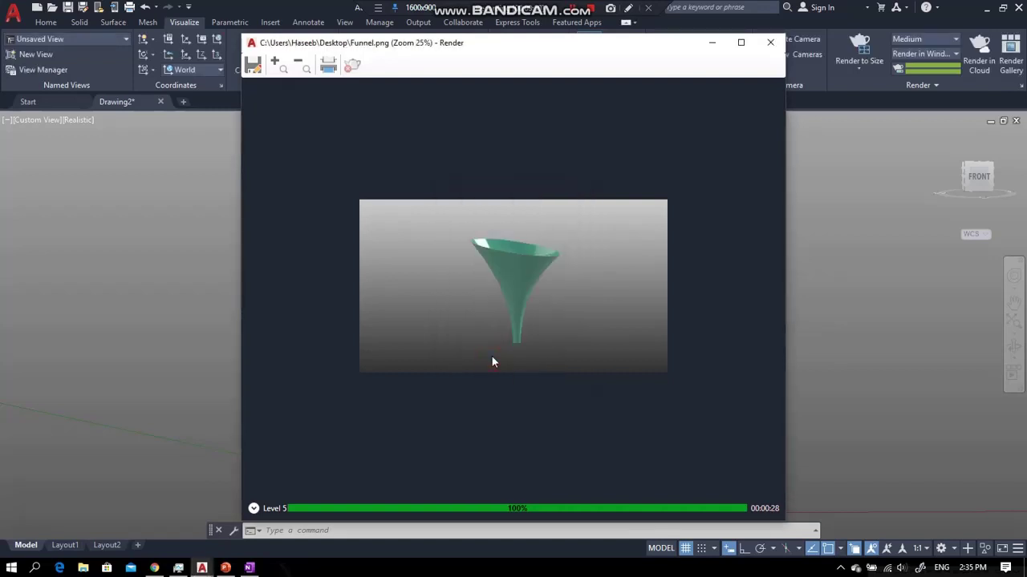
{"action": "left_click", "coordinate": [770, 46]}
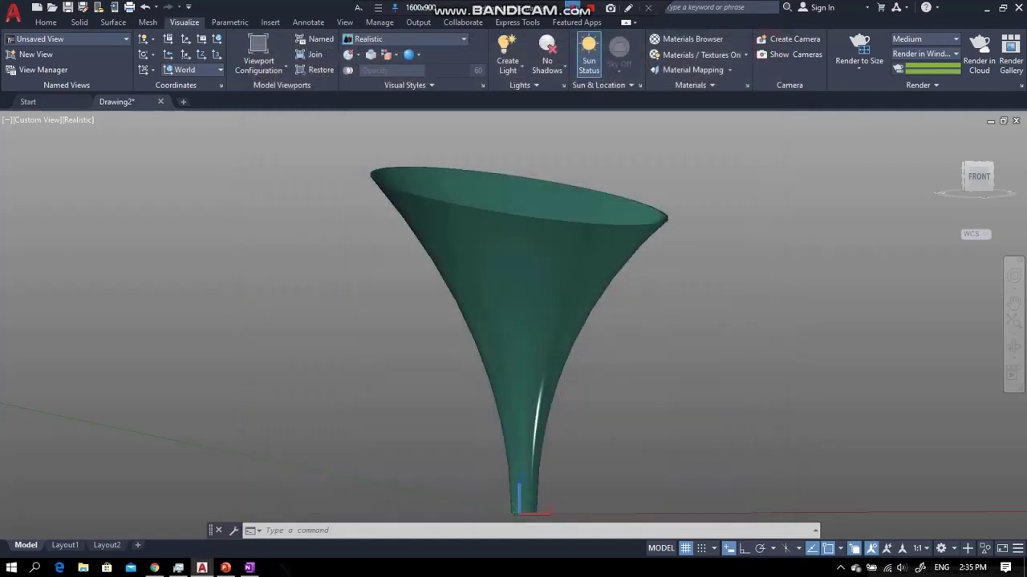